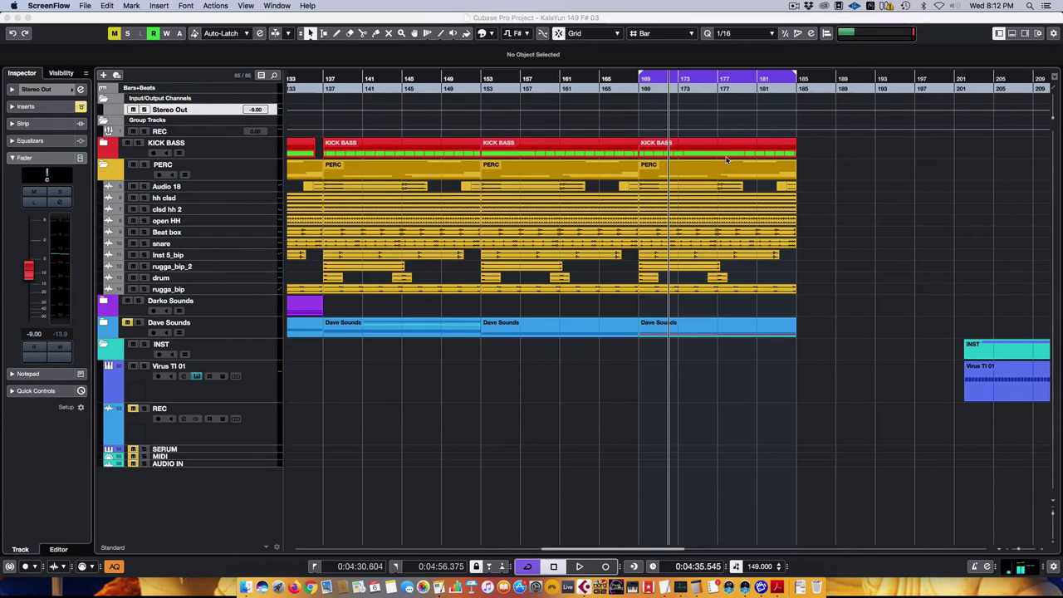
Step: Select the Virus TI 01 track and open its Virus TI instrument, placing the window over the arrangement
{"action": "left_click", "coordinate": [268, 395]}
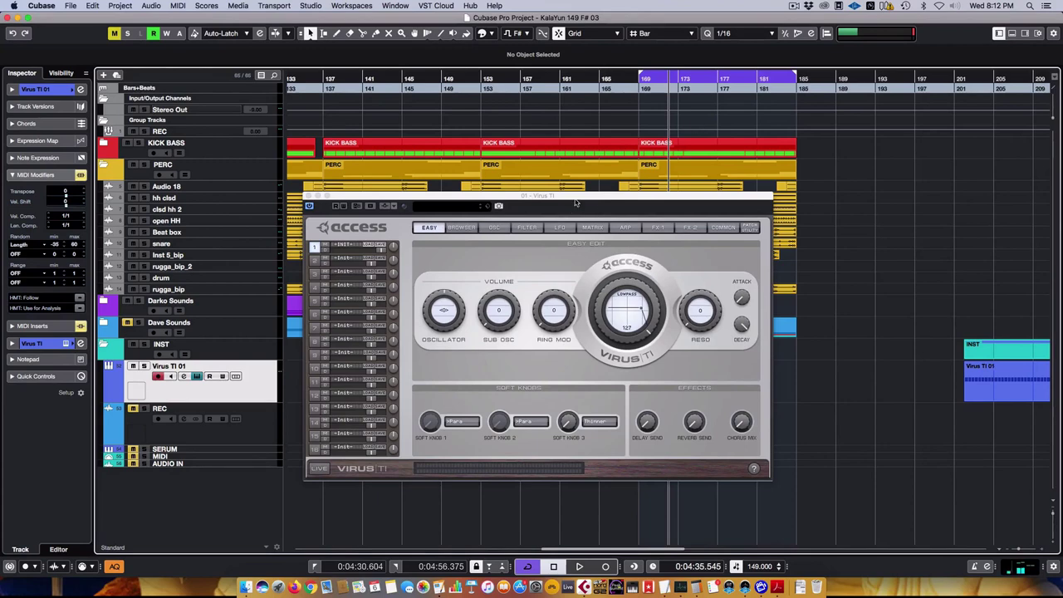
{"action": "mouse_move", "coordinate": [576, 200]}
{"action": "left_mouse_down"}
{"action": "mouse_move", "coordinate": [602, 213]}
{"action": "mouse_move", "coordinate": [589, 174]}
{"action": "mouse_move", "coordinate": [565, 189]}
{"action": "mouse_move", "coordinate": [575, 204]}
{"action": "mouse_move", "coordinate": [568, 215]}
{"action": "mouse_move", "coordinate": [568, 184]}
{"action": "mouse_move", "coordinate": [569, 195]}
{"action": "left_mouse_up"}
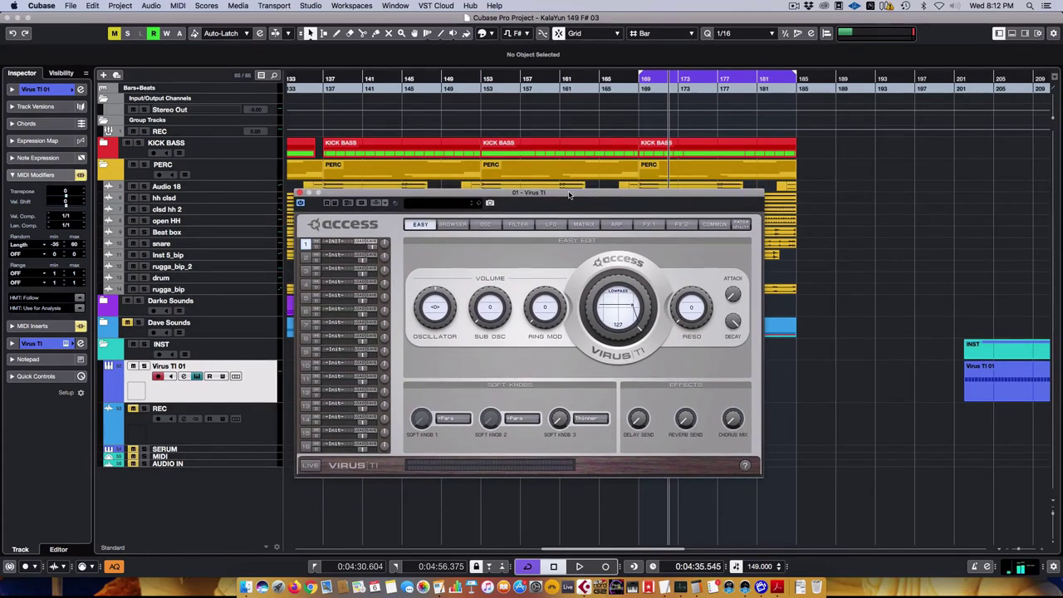
{"action": "left_click_drag", "start_coordinate": [570, 194], "coordinate": [571, 199]}
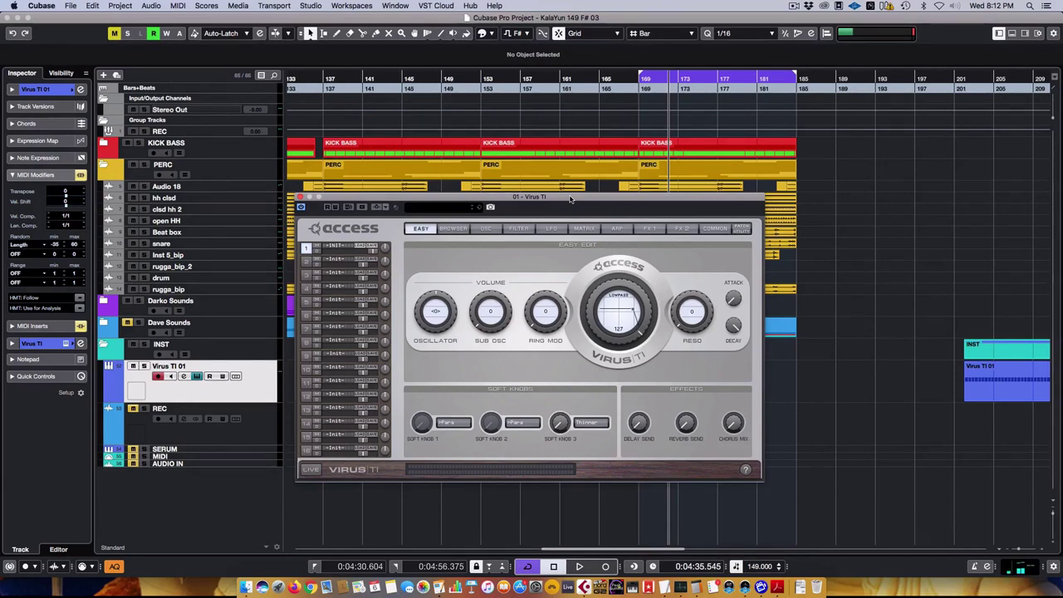
Step: Load the last -INIT- patch from the Virus TI Desktop's RAM A bank into part 1
{"action": "left_click", "coordinate": [455, 229]}
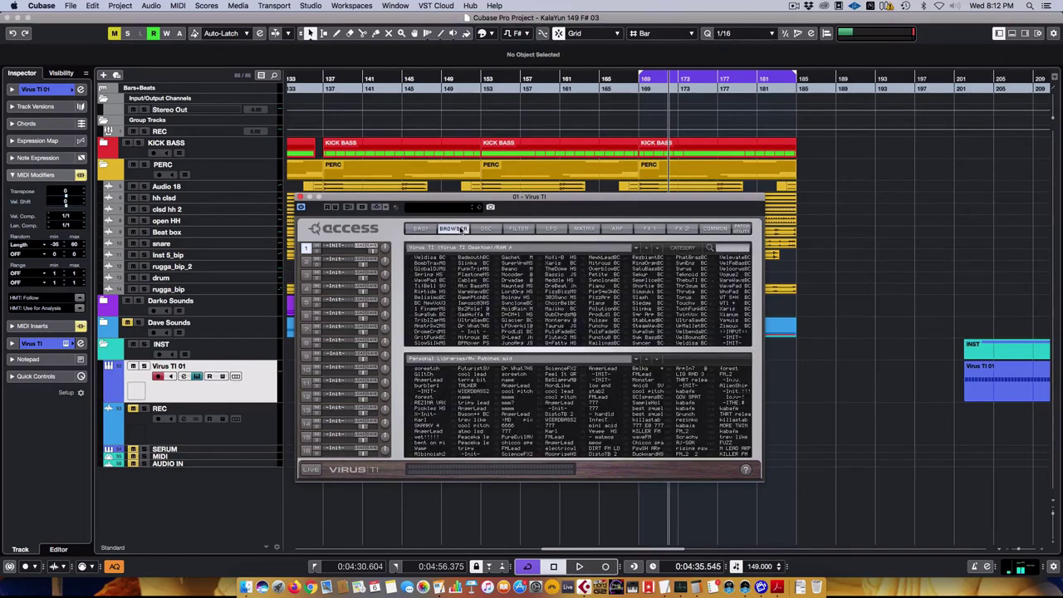
{"action": "left_click", "coordinate": [514, 248]}
{"action": "mouse_move", "coordinate": [540, 270]}
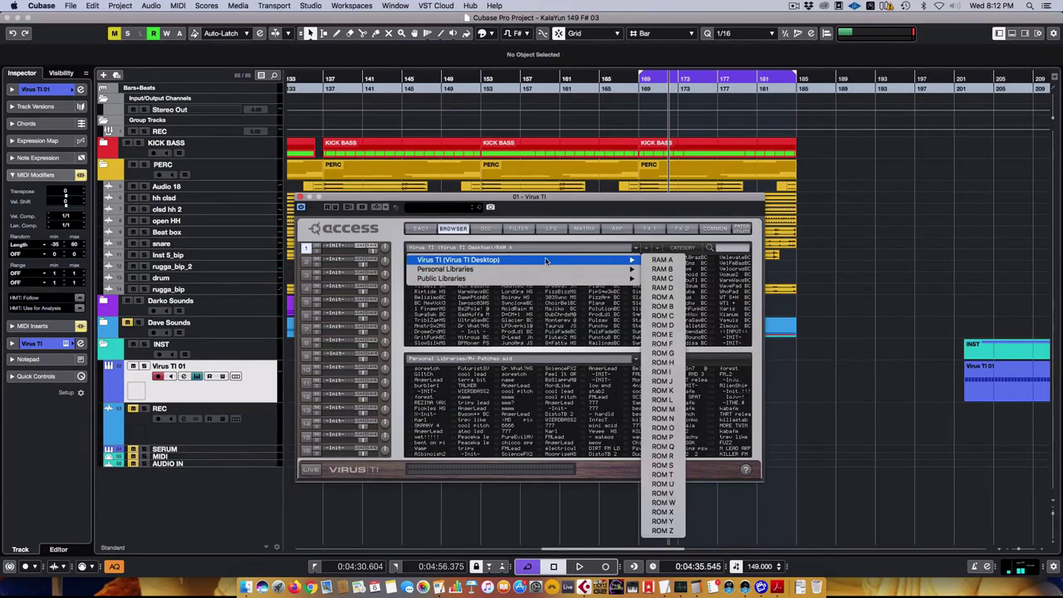
{"action": "left_click", "coordinate": [673, 261]}
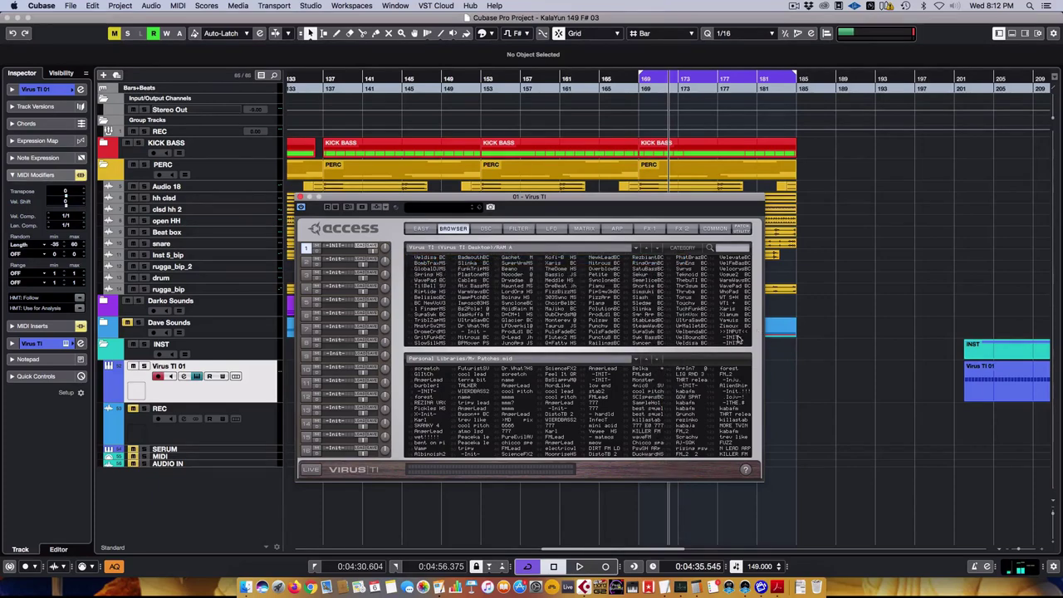
{"action": "left_click", "coordinate": [736, 344]}
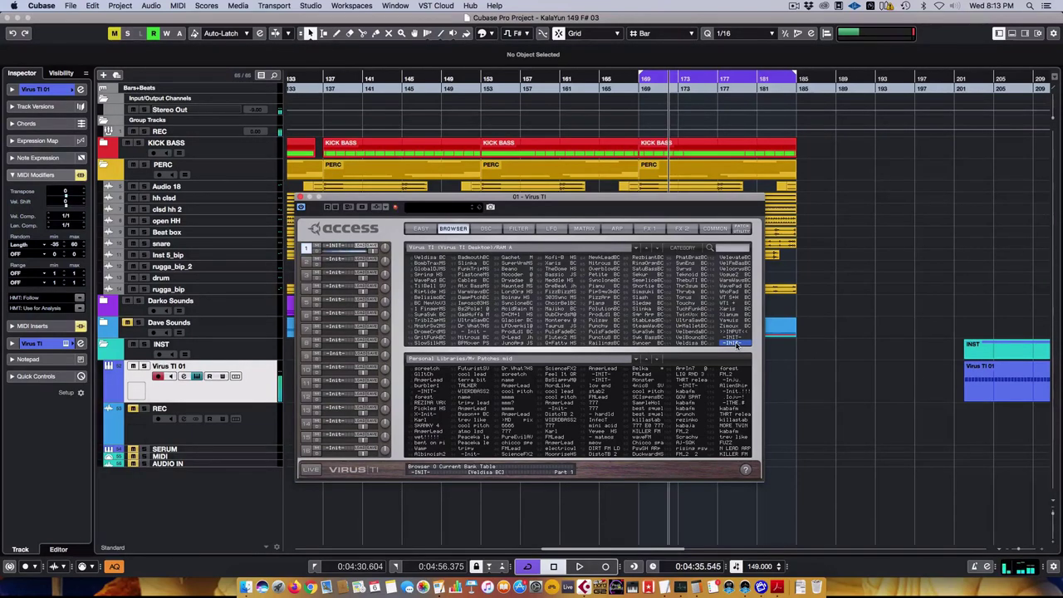
Step: Examine the synth's oscillator, filter, LFO, matrix, arpeggiator, FX 1, FX 2 and common pages in order
{"action": "left_click", "coordinate": [486, 228]}
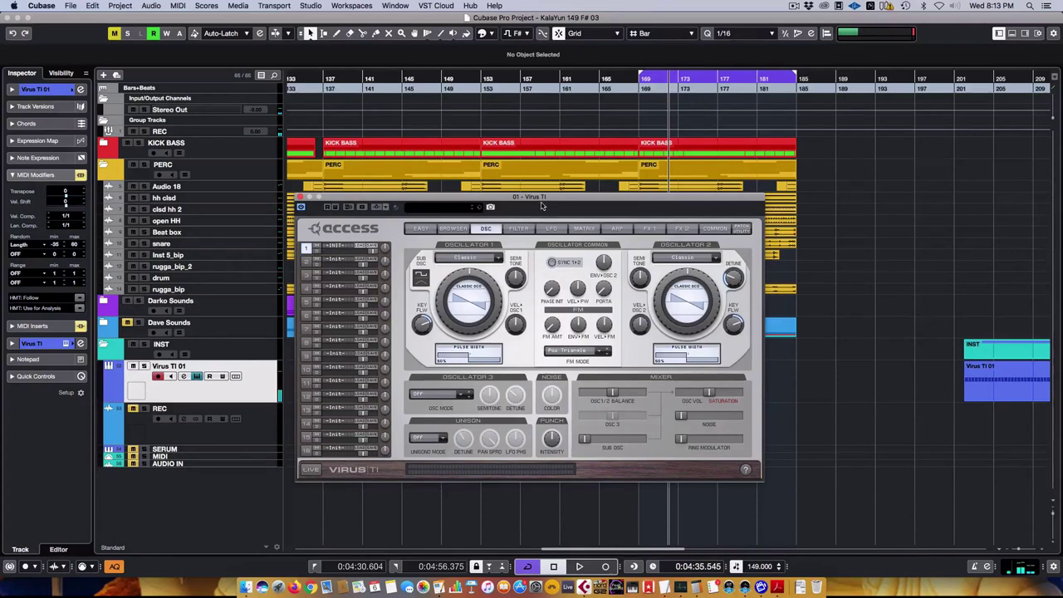
{"action": "left_click_drag", "start_coordinate": [545, 198], "coordinate": [546, 213]}
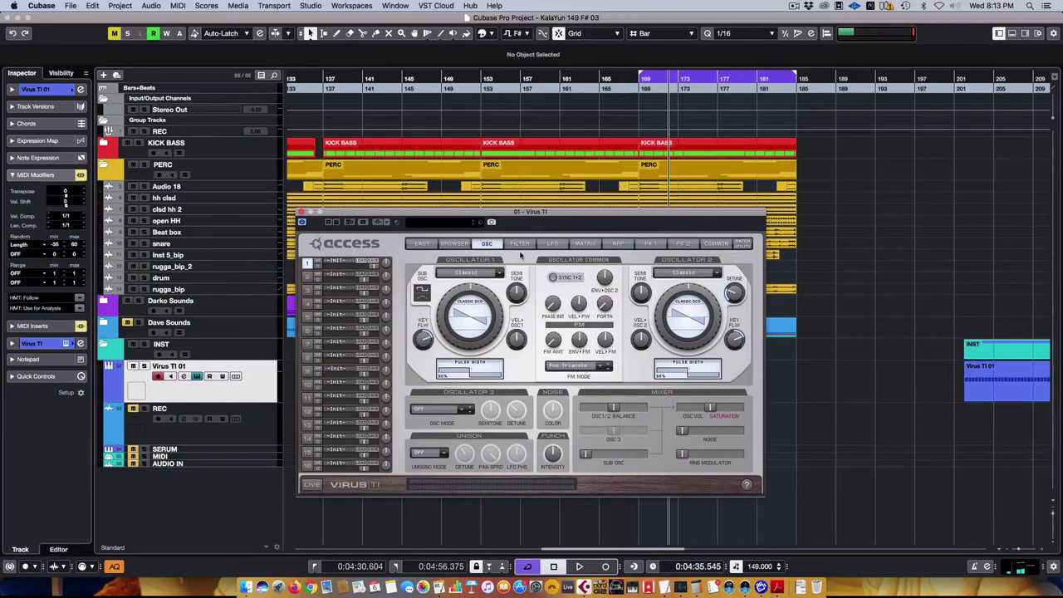
{"action": "left_click", "coordinate": [519, 244]}
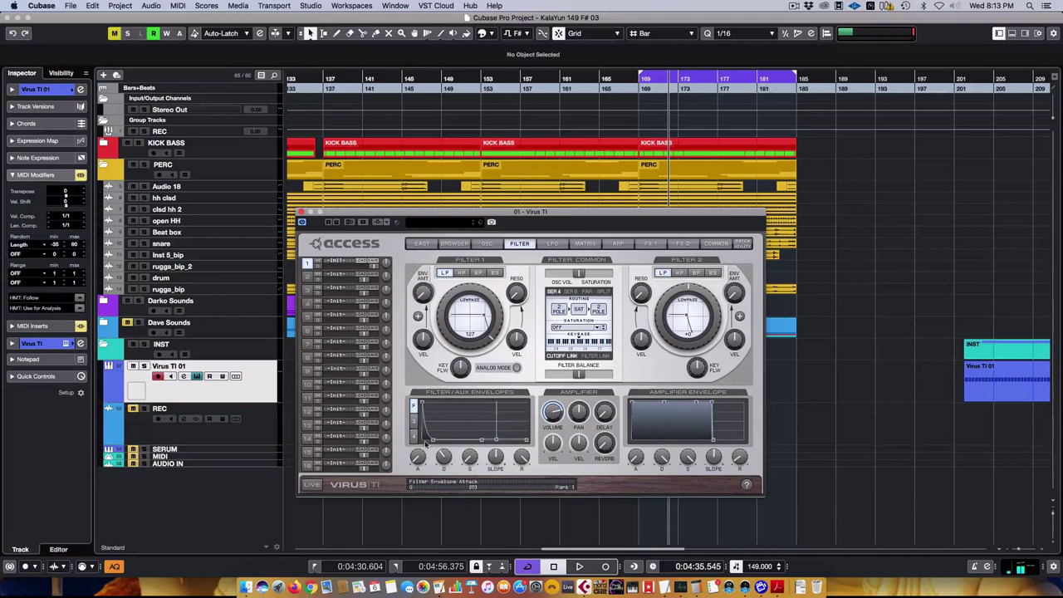
{"action": "left_click", "coordinate": [551, 244]}
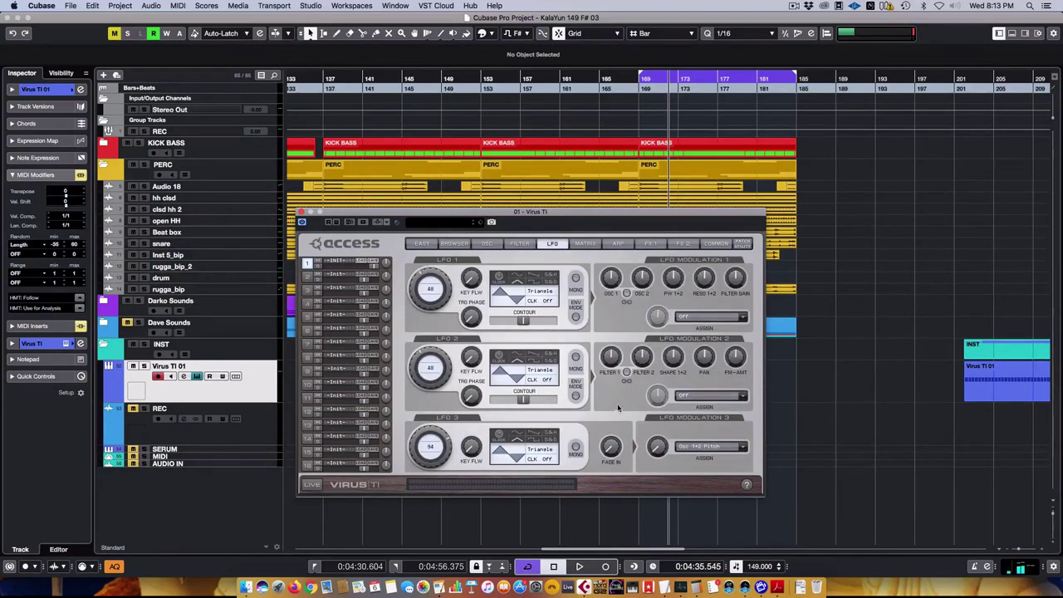
{"action": "left_click", "coordinate": [584, 243]}
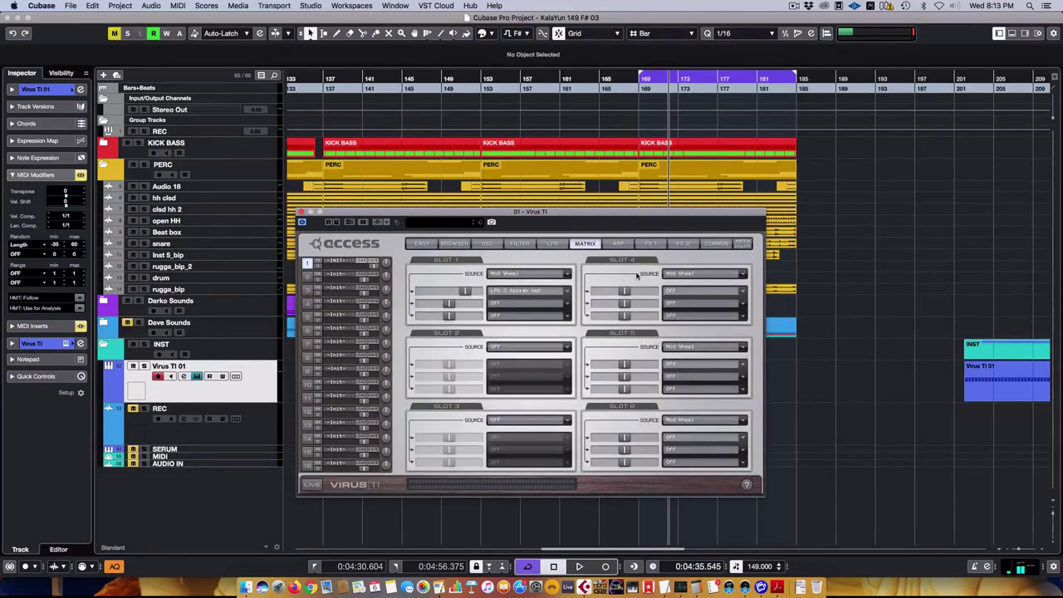
{"action": "left_click", "coordinate": [620, 243]}
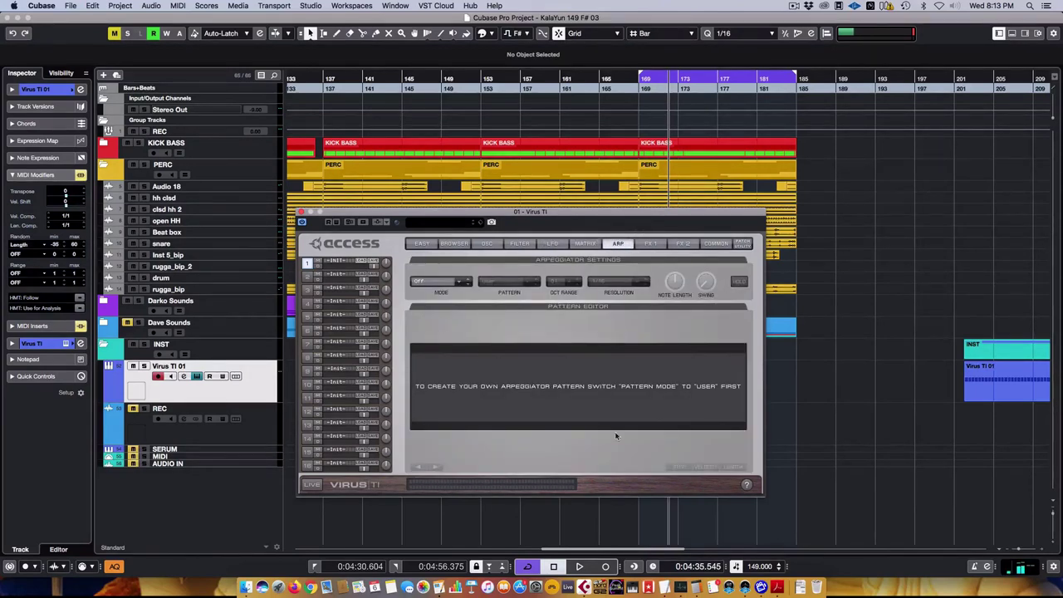
{"action": "left_click", "coordinate": [650, 243]}
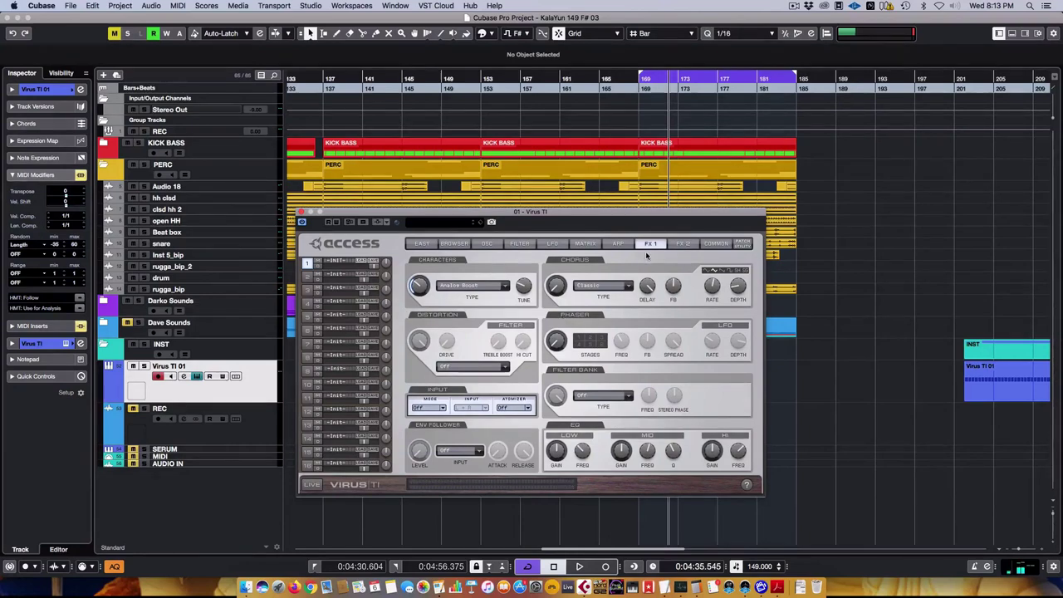
{"action": "left_click", "coordinate": [682, 244]}
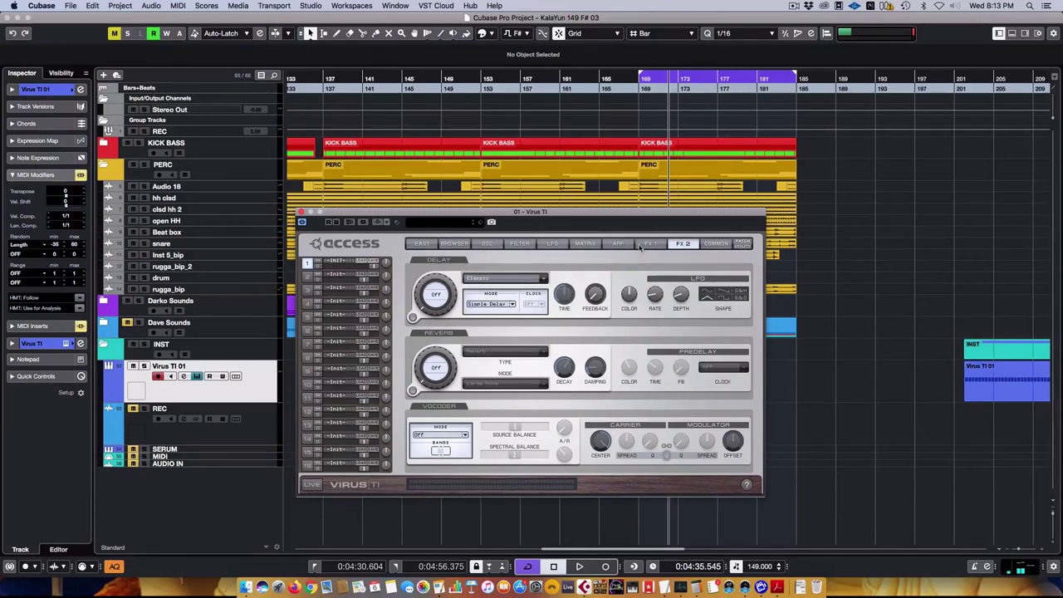
{"action": "left_click", "coordinate": [716, 243]}
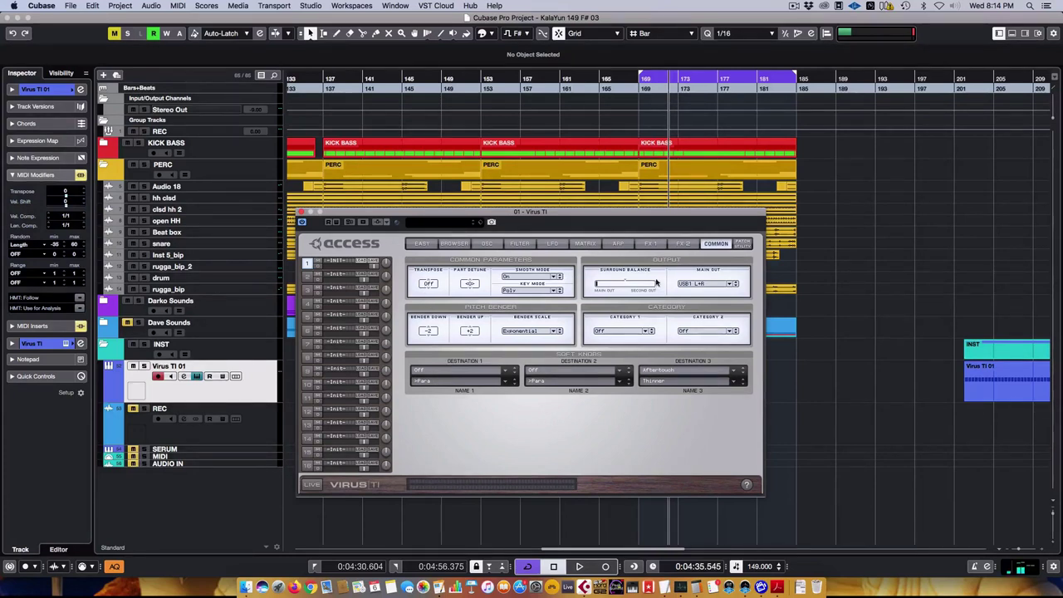
Step: Examine the available main output routings and the name and destination choices for soft knob 1 without changing them
{"action": "left_click", "coordinate": [702, 283]}
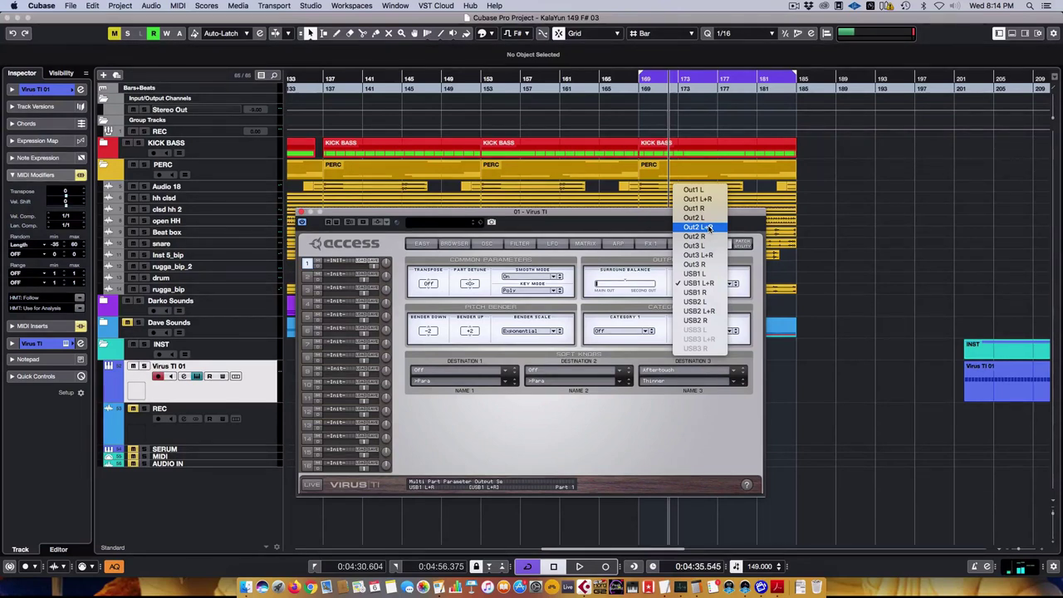
{"action": "left_click", "coordinate": [666, 436]}
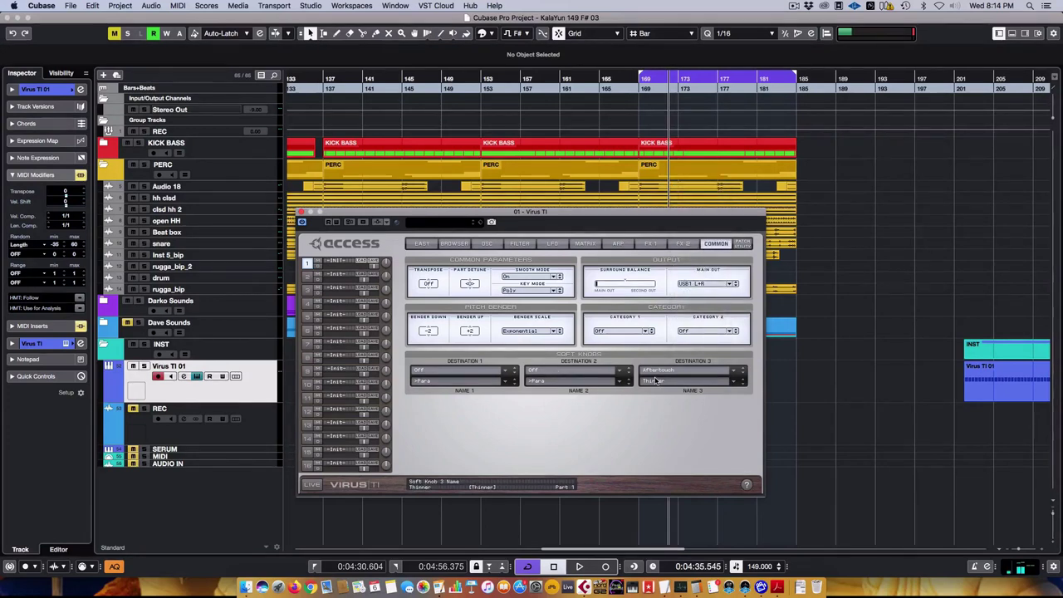
{"action": "left_click", "coordinate": [461, 381]}
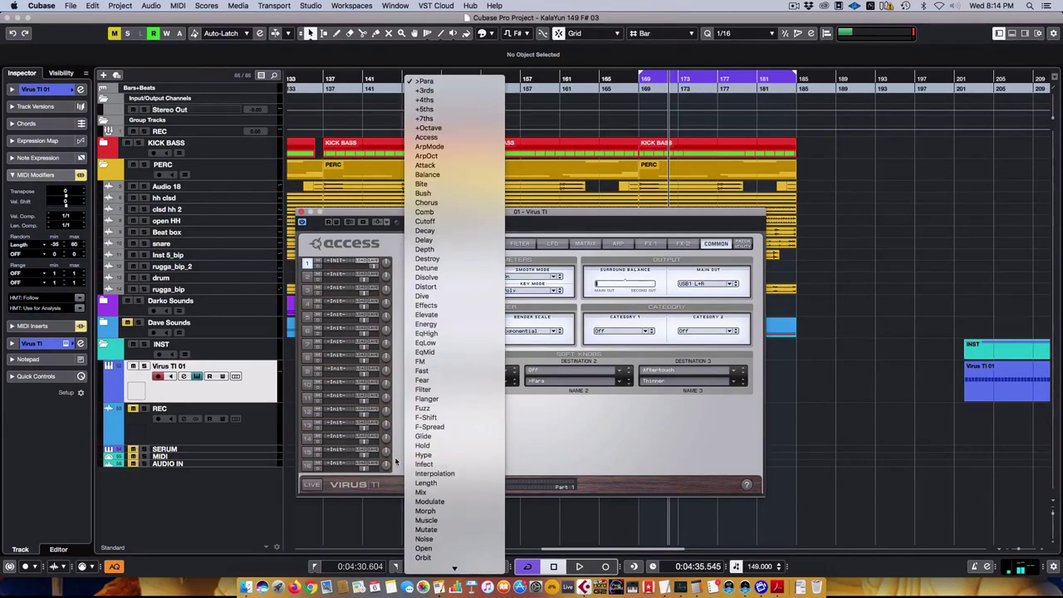
{"action": "scroll", "coordinate": [501, 456], "scroll_direction": "down", "scroll_amount": 5}
{"action": "left_click", "coordinate": [502, 463]}
{"action": "left_click", "coordinate": [464, 372]}
{"action": "scroll", "coordinate": [493, 332], "scroll_direction": "down", "scroll_amount": 10}
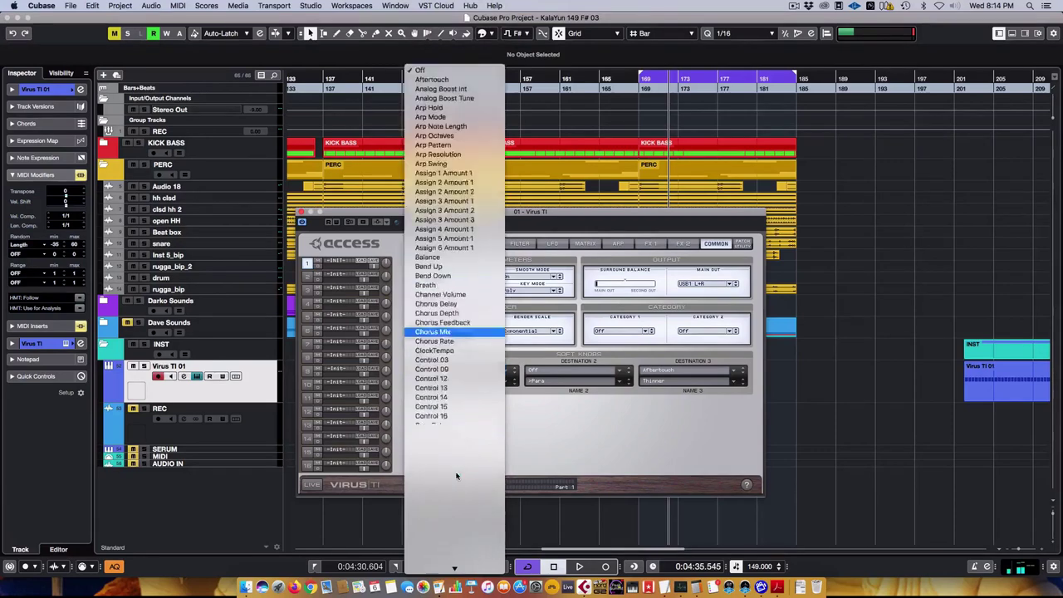
{"action": "left_click", "coordinate": [635, 451]}
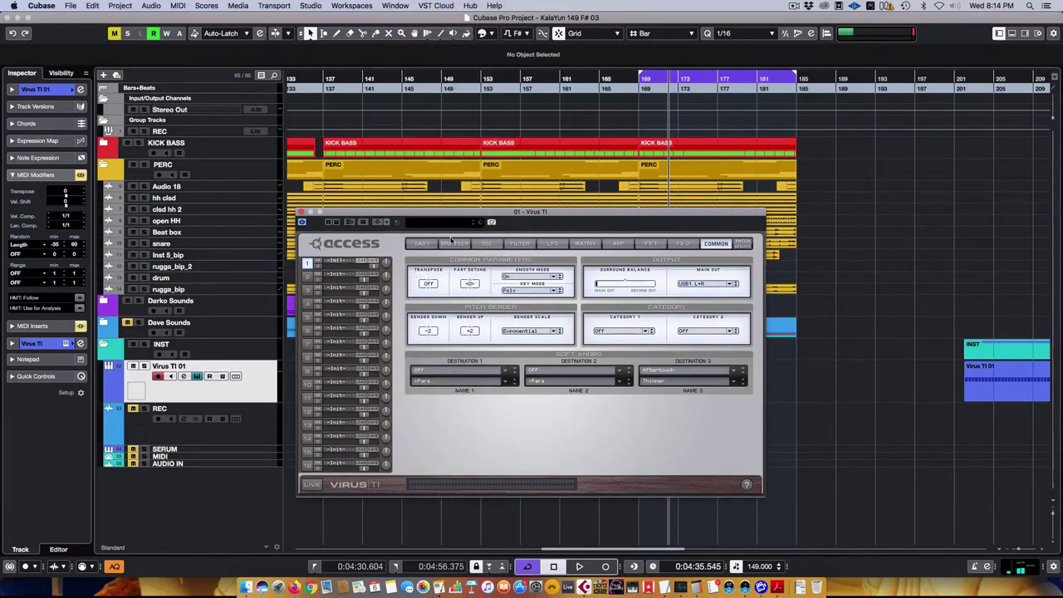
Step: Keep oscillator 1 on the Classic model and shift the Osc 1/2 balance fully to oscillator 2
{"action": "left_click", "coordinate": [491, 244]}
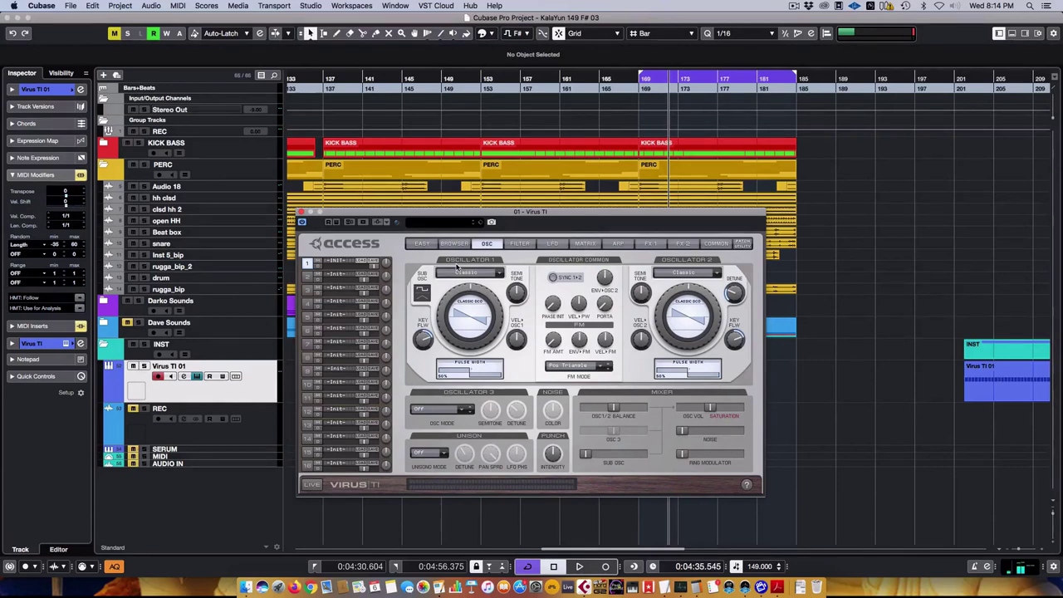
{"action": "mouse_move", "coordinate": [469, 313]}
{"action": "left_click", "coordinate": [468, 272]}
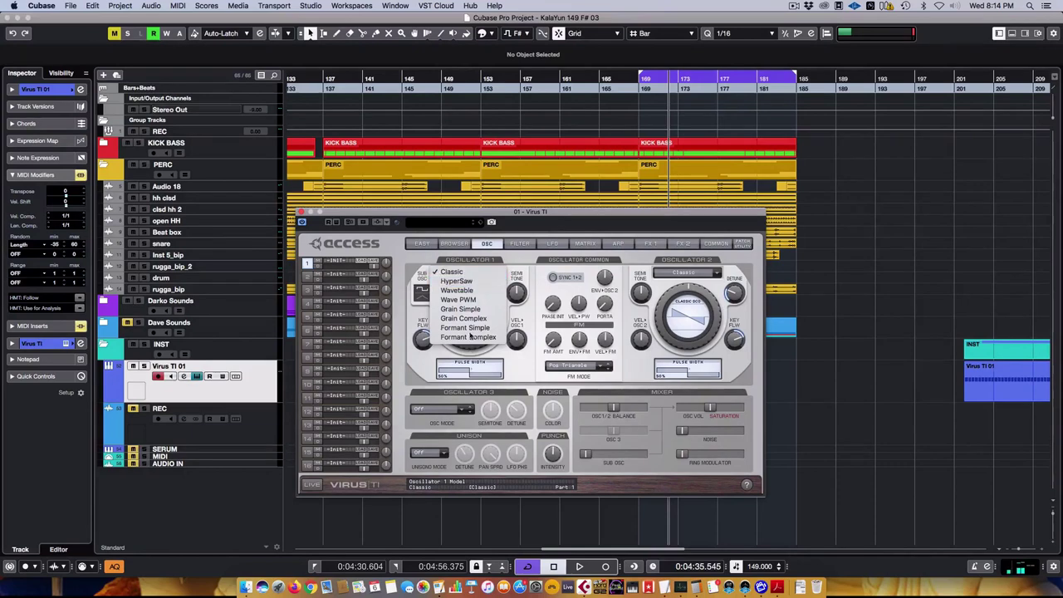
{"action": "left_click", "coordinate": [487, 271]}
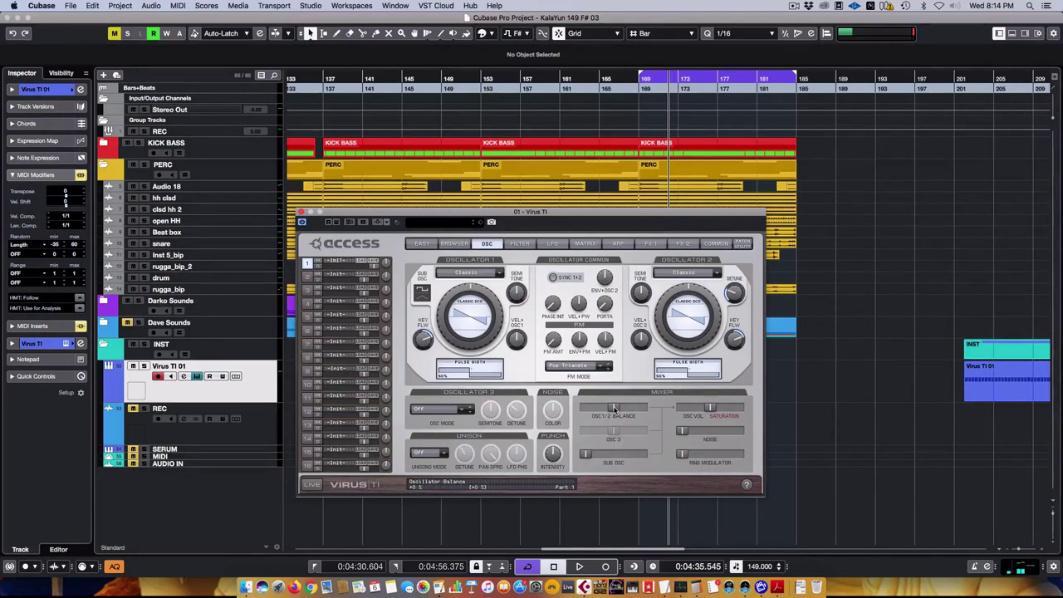
{"action": "left_click_drag", "start_coordinate": [614, 407], "coordinate": [615, 408]}
{"action": "left_click_drag", "start_coordinate": [612, 407], "coordinate": [641, 407]}
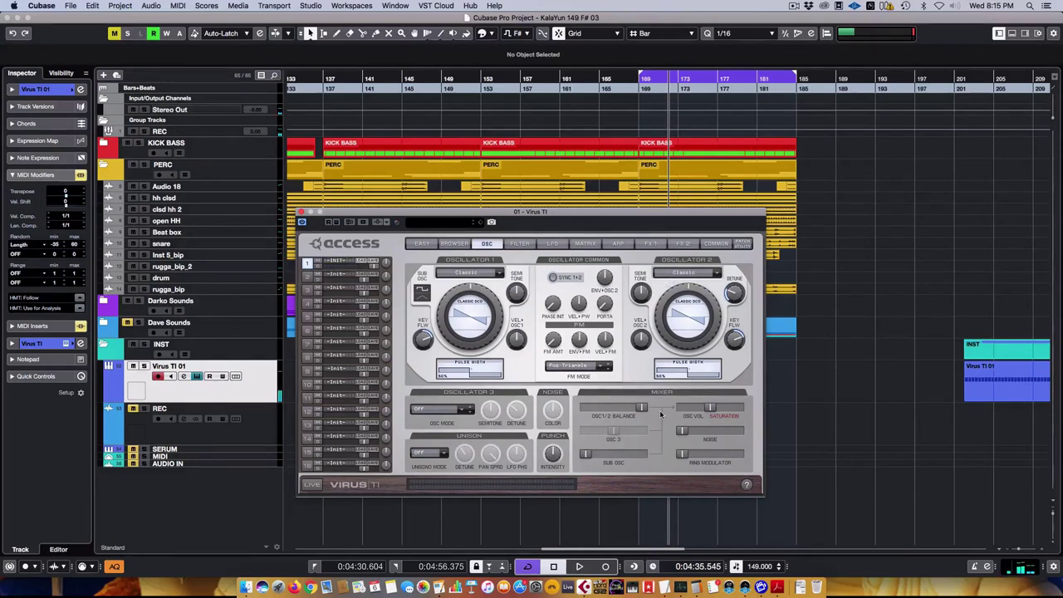
Step: Raise filter 1's resonance and sweep its cutoff in high-pass mode and then in band-pass mode
{"action": "left_click", "coordinate": [518, 243]}
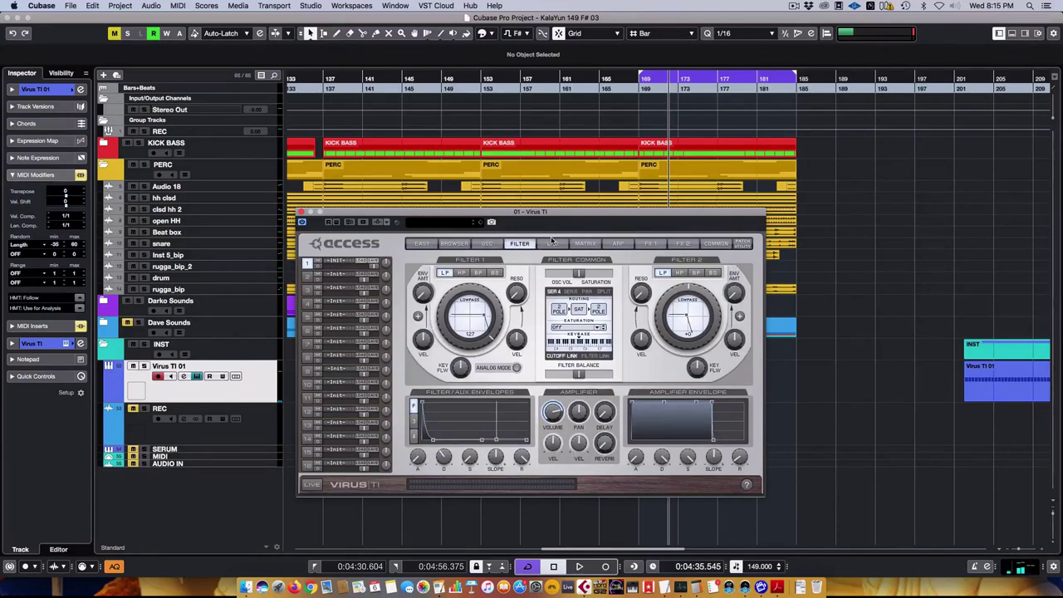
{"action": "mouse_move", "coordinate": [515, 290]}
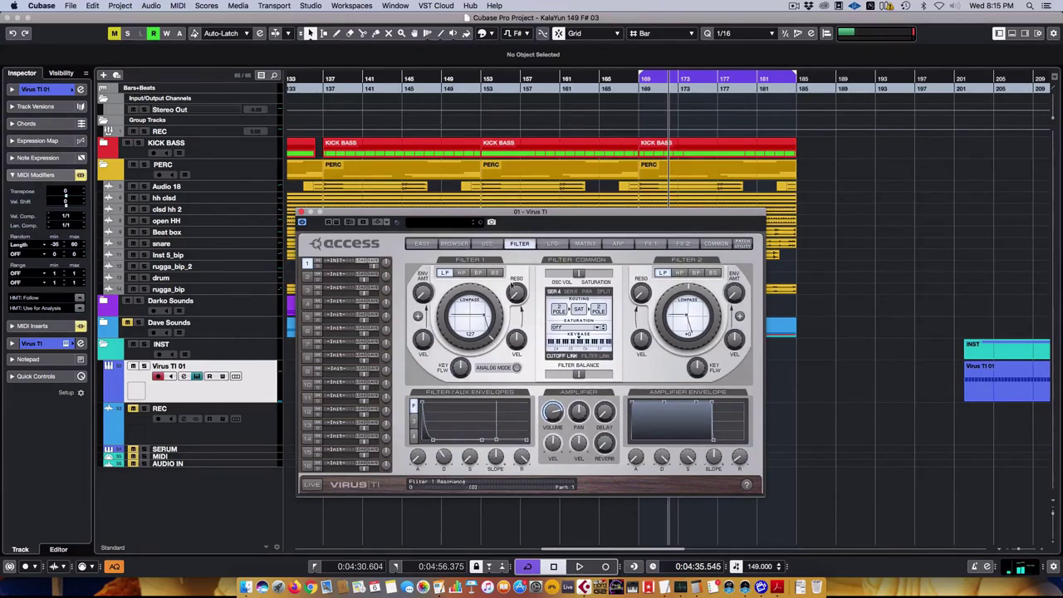
{"action": "left_click", "coordinate": [462, 274]}
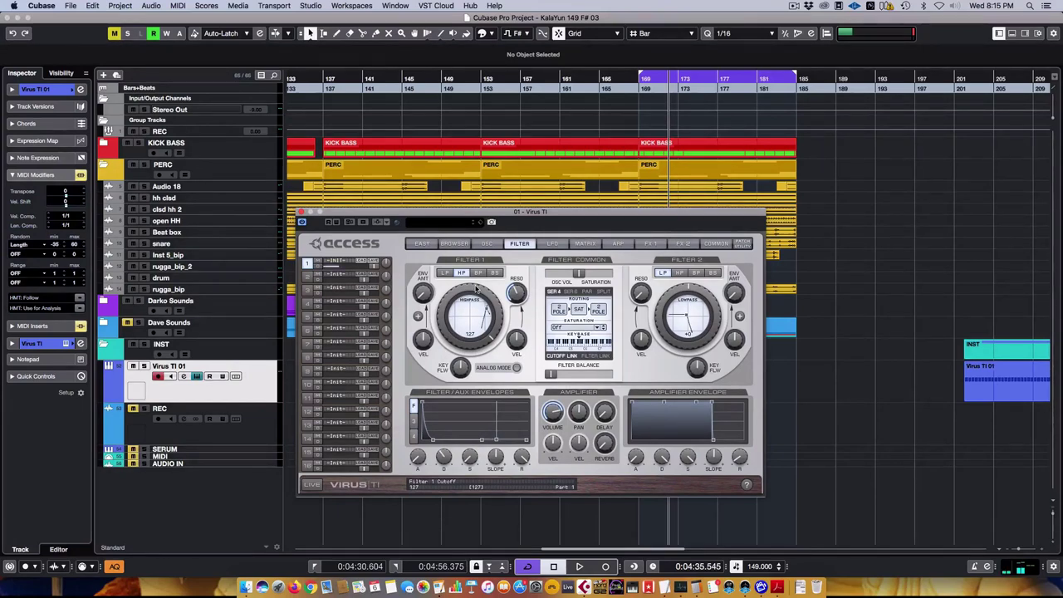
{"action": "mouse_move", "coordinate": [473, 300]}
{"action": "left_mouse_down"}
{"action": "mouse_move", "coordinate": [457, 345]}
{"action": "mouse_move", "coordinate": [457, 288]}
{"action": "left_mouse_up"}
{"action": "mouse_move", "coordinate": [475, 294]}
{"action": "left_click_drag", "start_coordinate": [476, 306], "coordinate": [470, 346]}
{"action": "left_click_drag", "start_coordinate": [486, 291], "coordinate": [500, 228]}
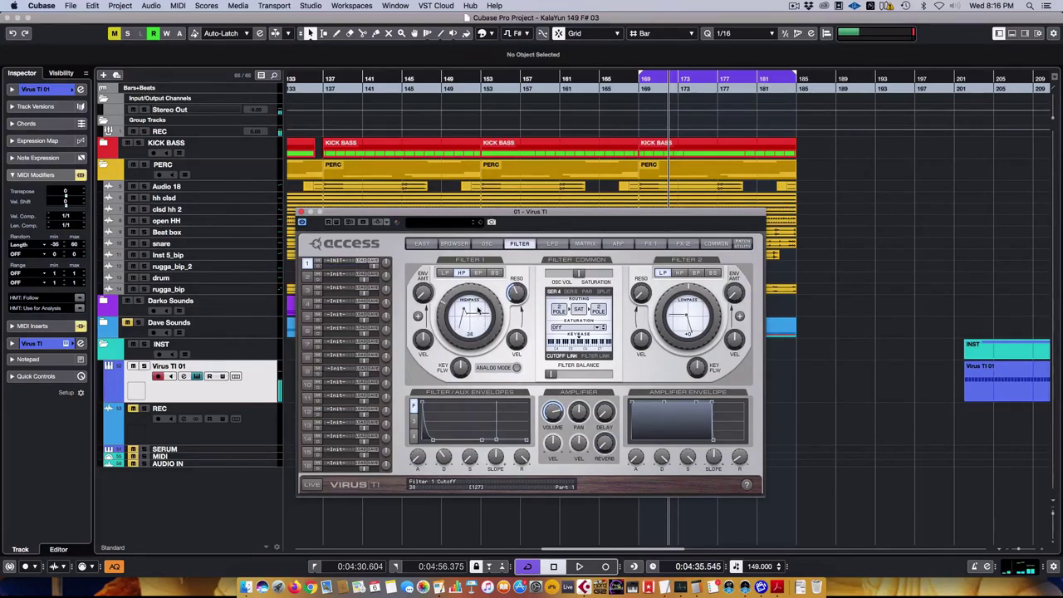
{"action": "left_click", "coordinate": [477, 272]}
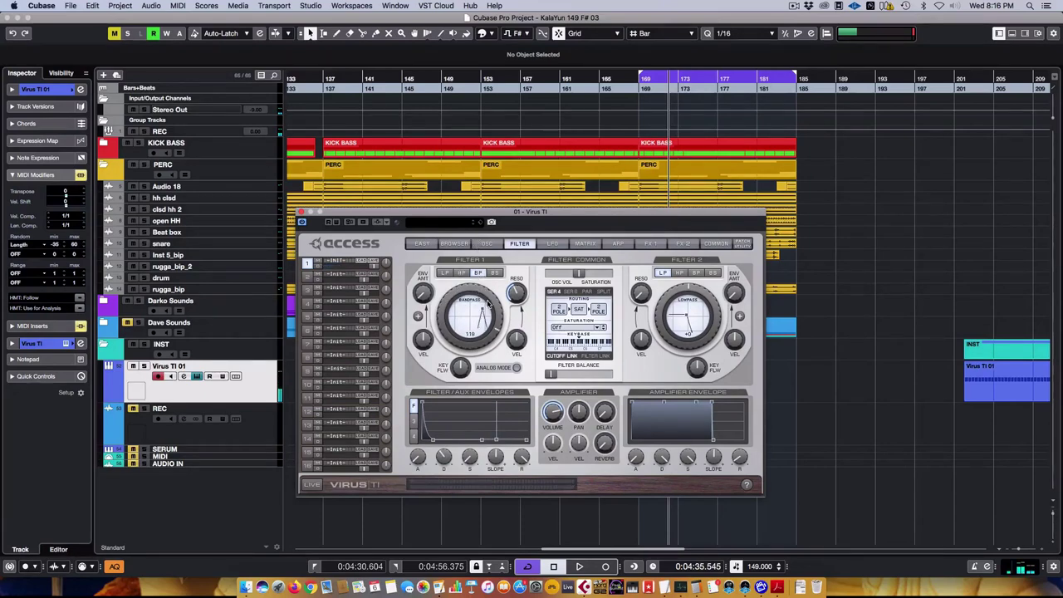
{"action": "mouse_move", "coordinate": [477, 293]}
{"action": "left_mouse_down"}
{"action": "mouse_move", "coordinate": [467, 336]}
{"action": "mouse_move", "coordinate": [472, 287]}
{"action": "left_mouse_up"}
Step: Set the delay send to -16.4 dB with raised feedback, a clock-synced time and the Ping Pong 2:1 mode
{"action": "left_click", "coordinate": [685, 244]}
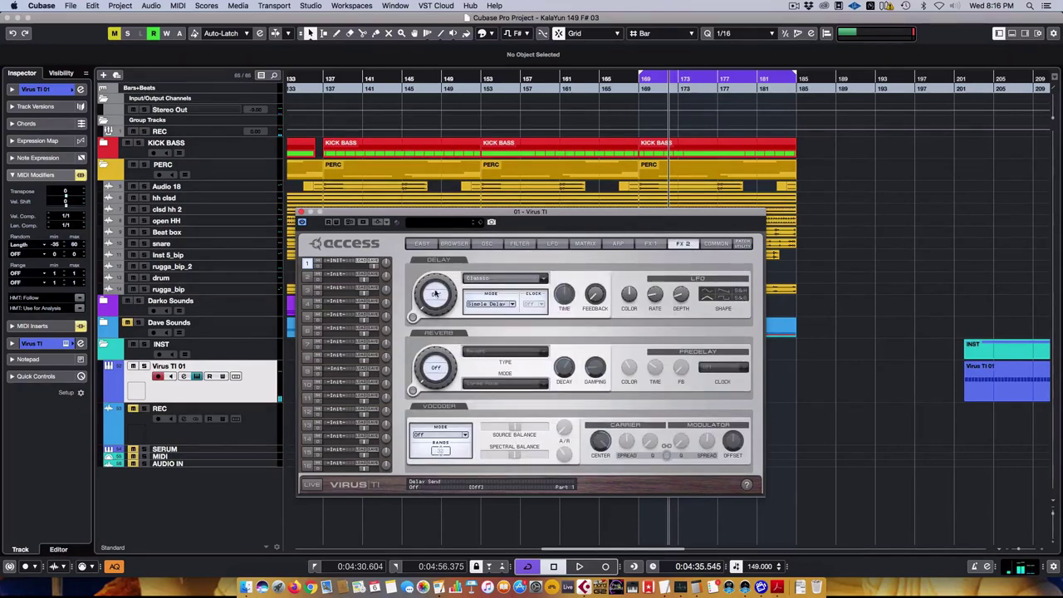
{"action": "left_click_drag", "start_coordinate": [435, 293], "coordinate": [444, 242]}
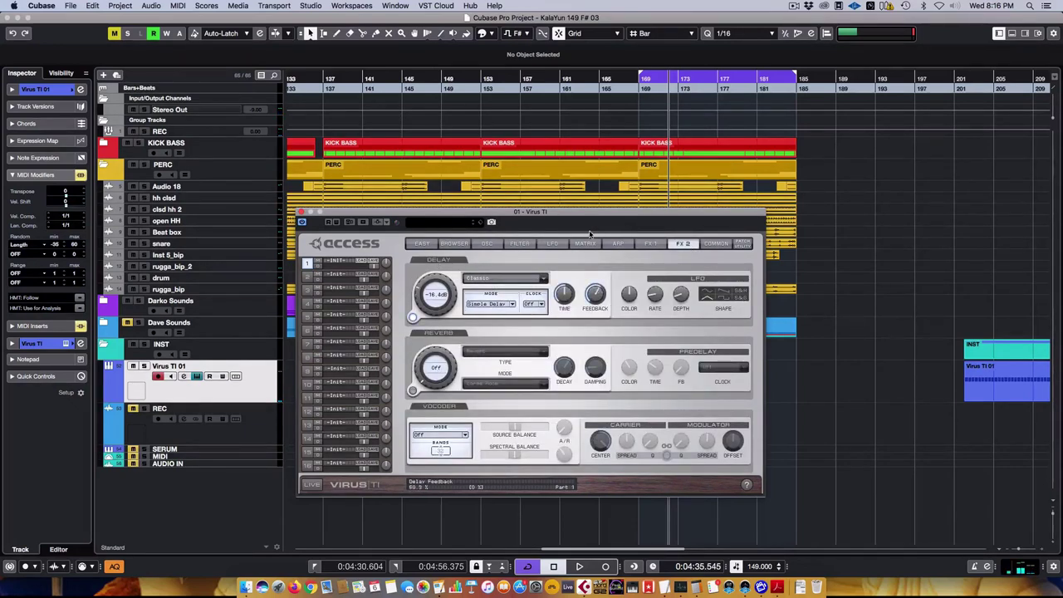
{"action": "left_click", "coordinate": [534, 304]}
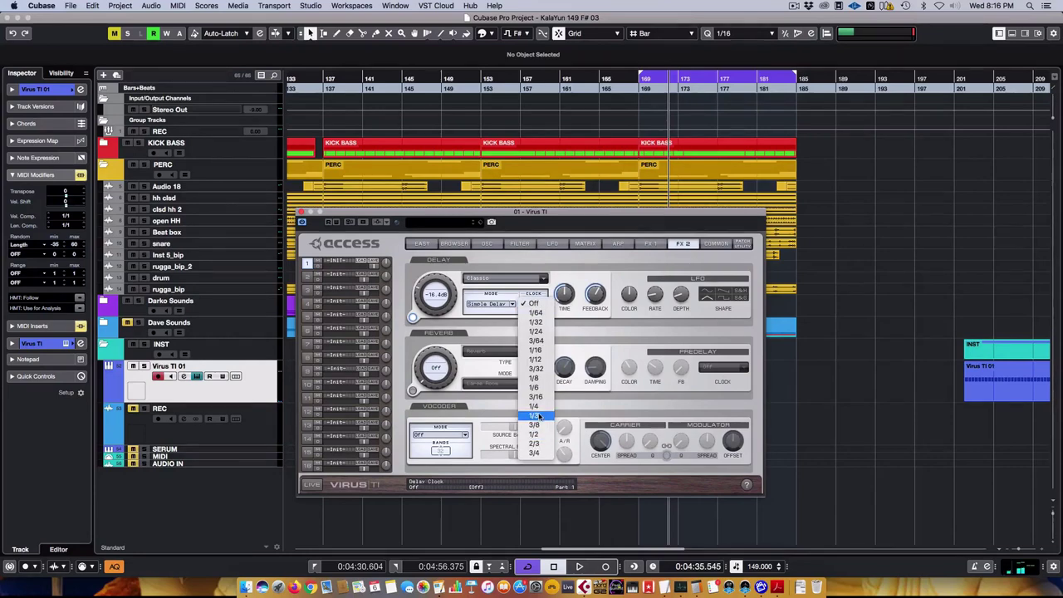
{"action": "left_click", "coordinate": [535, 349]}
{"action": "left_click", "coordinate": [494, 304]}
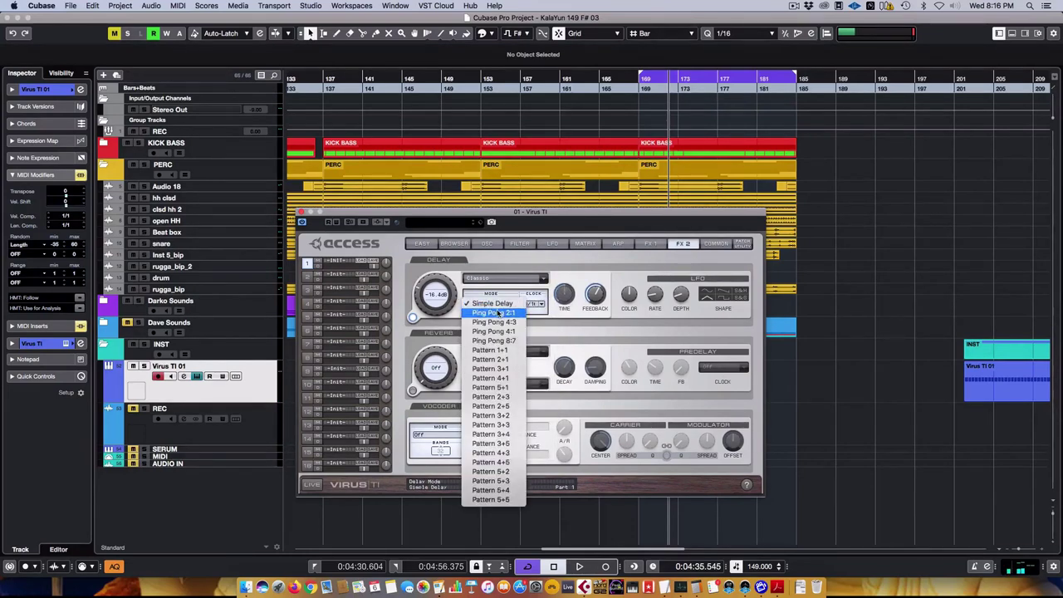
{"action": "left_click", "coordinate": [499, 313]}
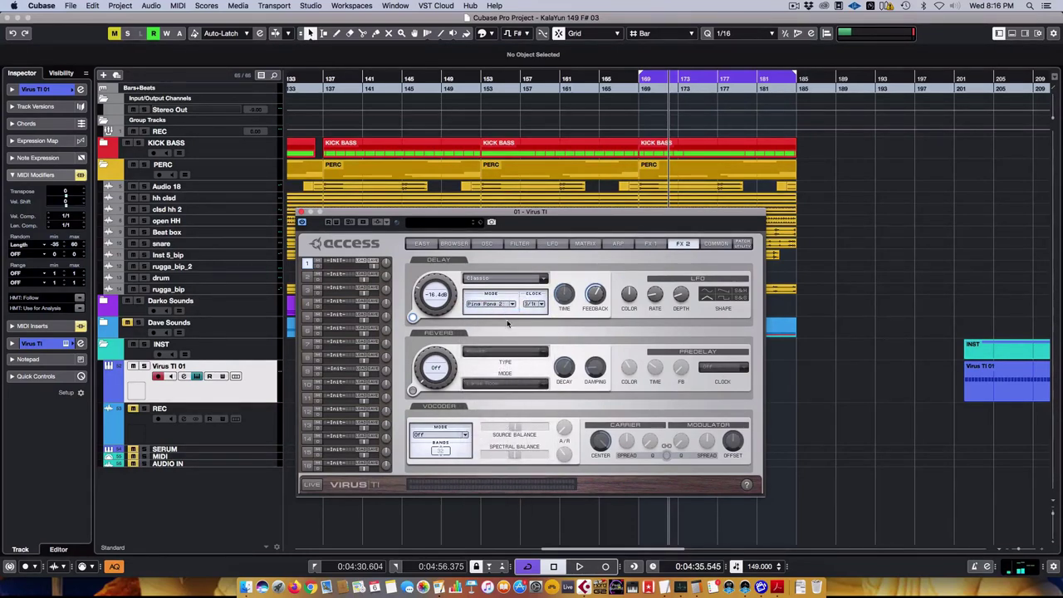
Step: Switch filter 1 to high-pass mode and sweep its cutoff repeatedly up to 127 and back down
{"action": "left_click", "coordinate": [519, 244]}
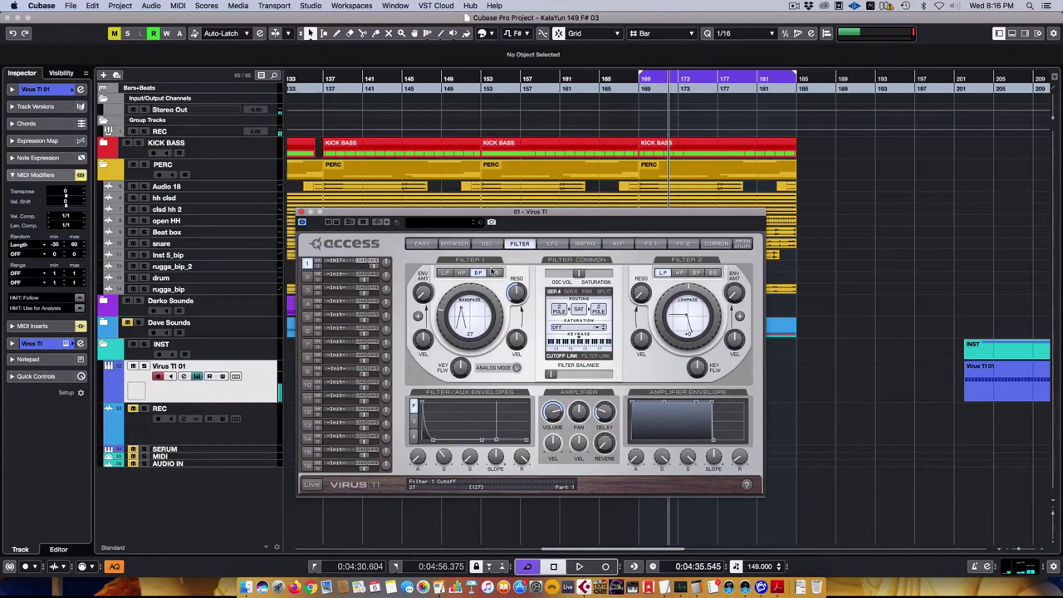
{"action": "left_click", "coordinate": [459, 273]}
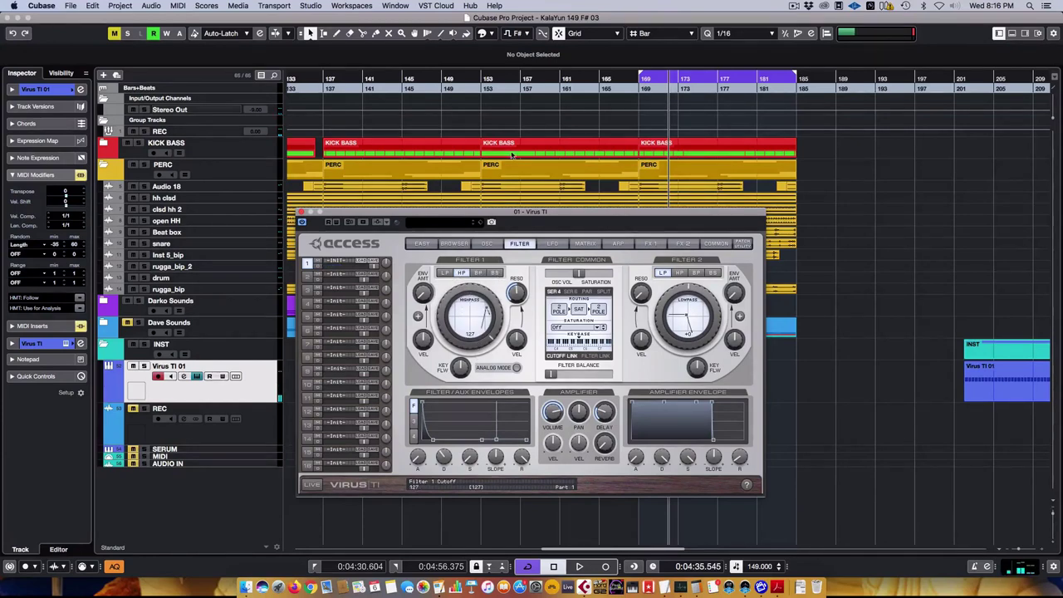
{"action": "left_click_drag", "start_coordinate": [481, 284], "coordinate": [512, 79]}
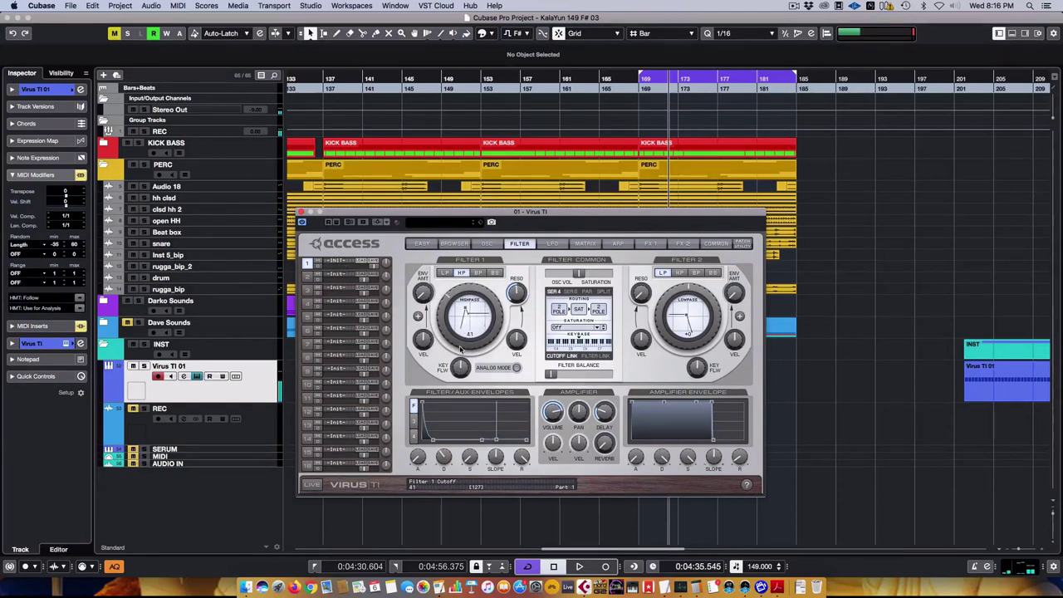
{"action": "left_click_drag", "start_coordinate": [463, 330], "coordinate": [476, 226]}
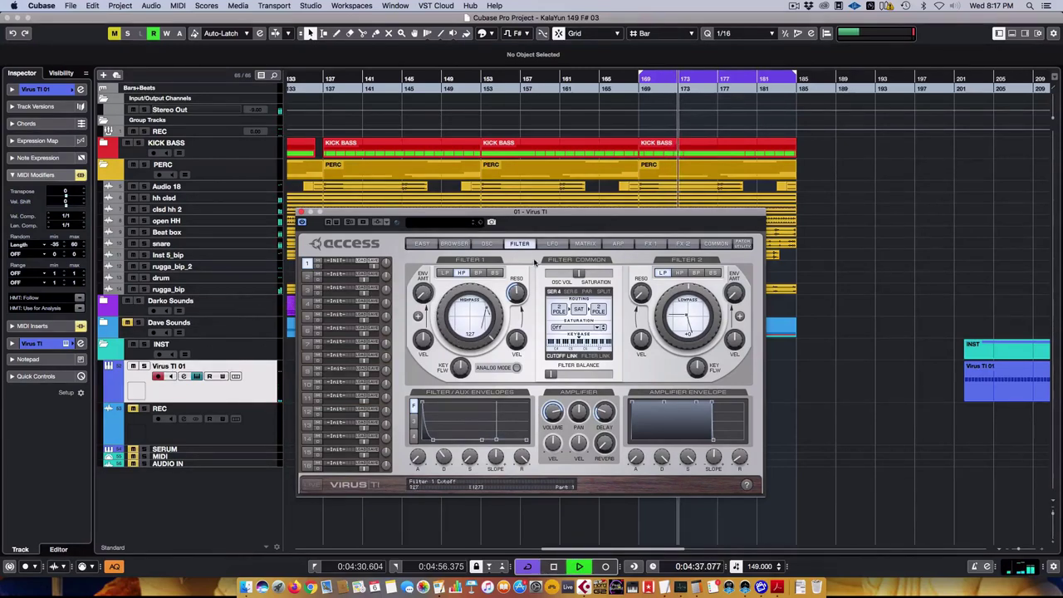
{"action": "left_click_drag", "start_coordinate": [470, 287], "coordinate": [493, 176]}
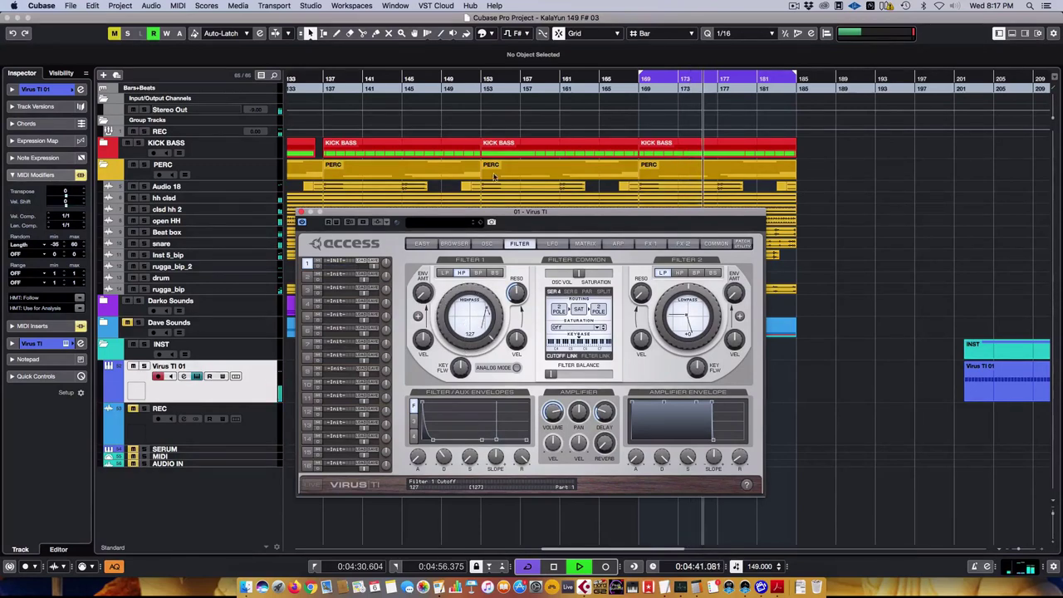
{"action": "left_click_drag", "start_coordinate": [493, 314], "coordinate": [472, 361]}
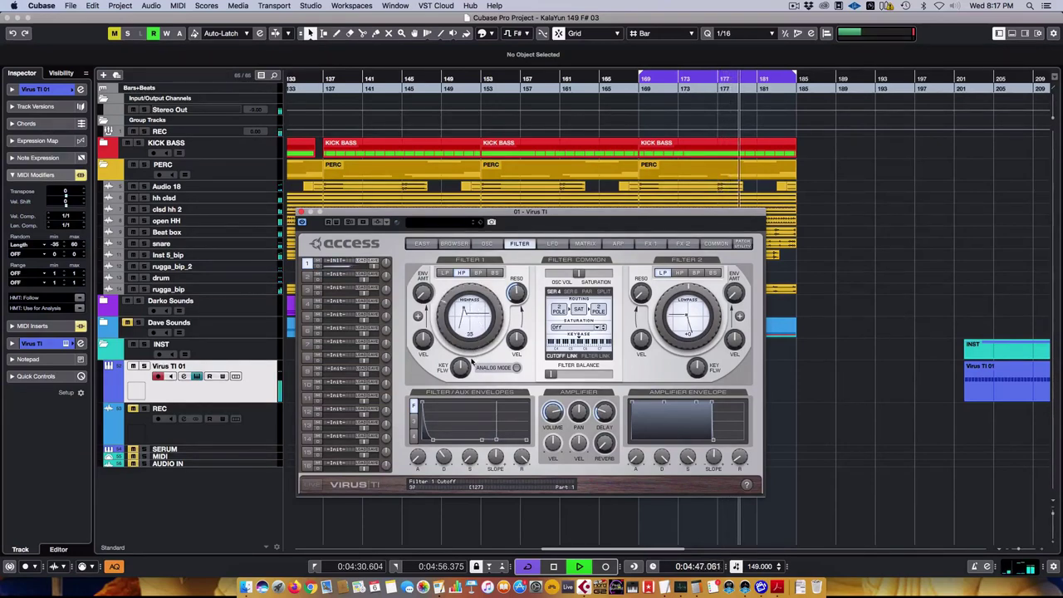
Step: Raise the reverb send to -19.7 dB and the delay send to -6.25 dB
{"action": "left_click", "coordinate": [682, 244]}
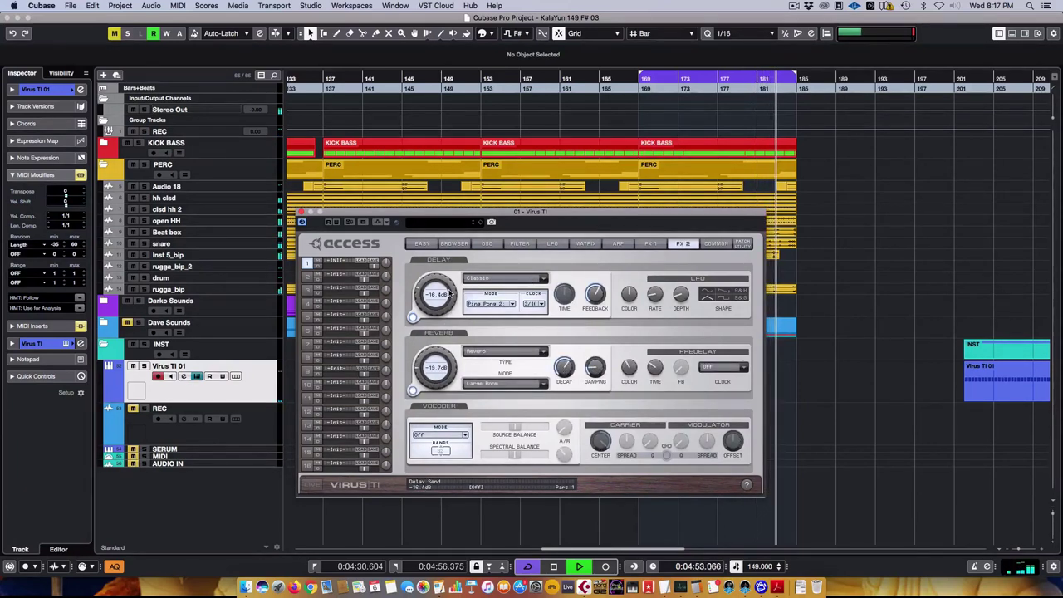
{"action": "left_click_drag", "start_coordinate": [449, 285], "coordinate": [436, 341]}
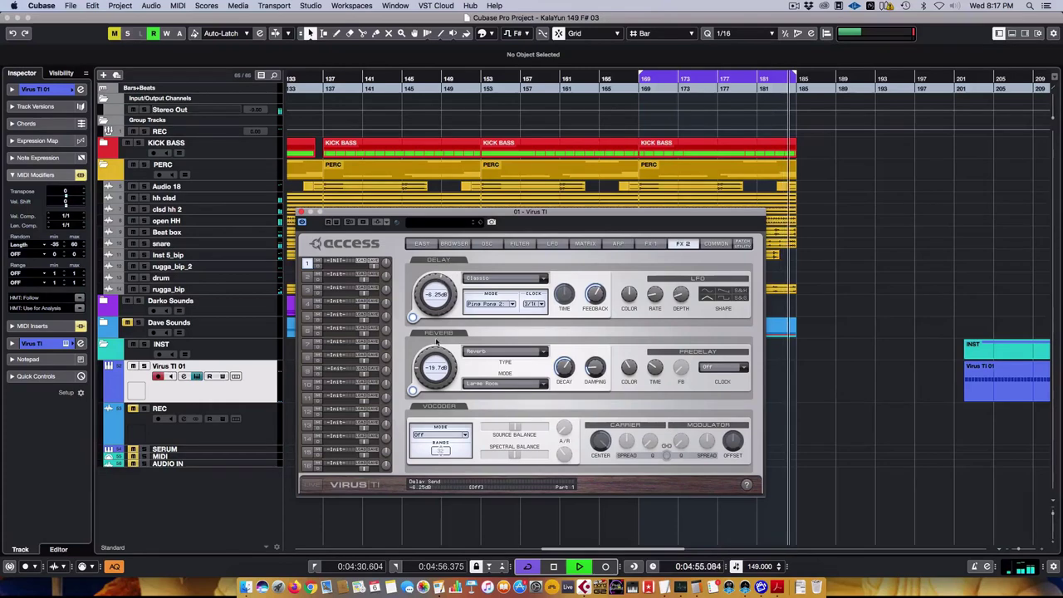
Step: Look over the first effects page and lower filter 1's high-pass cutoff to 0
{"action": "left_click", "coordinate": [650, 243]}
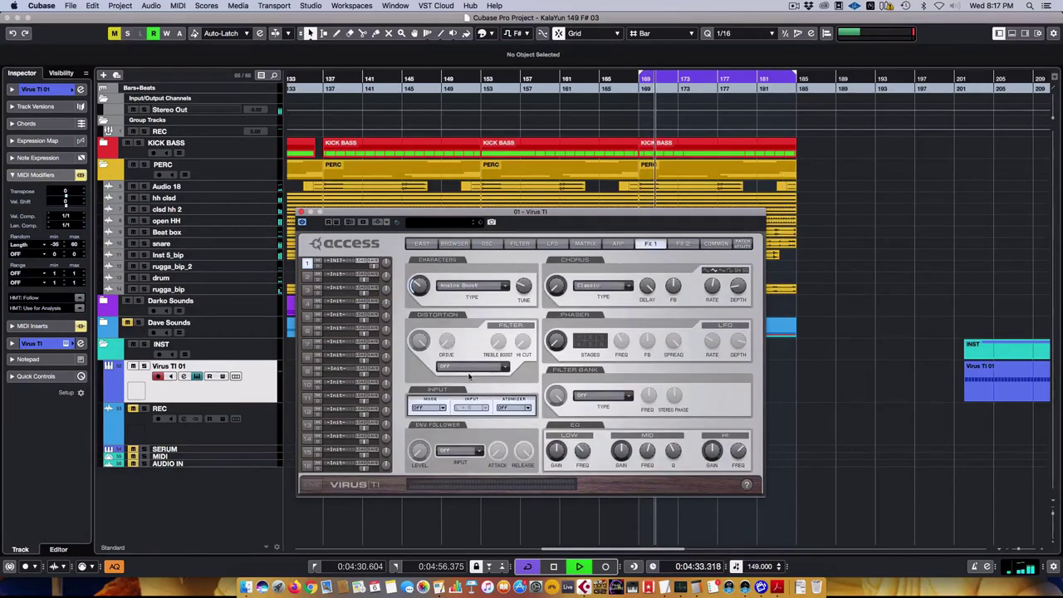
{"action": "left_click", "coordinate": [518, 244]}
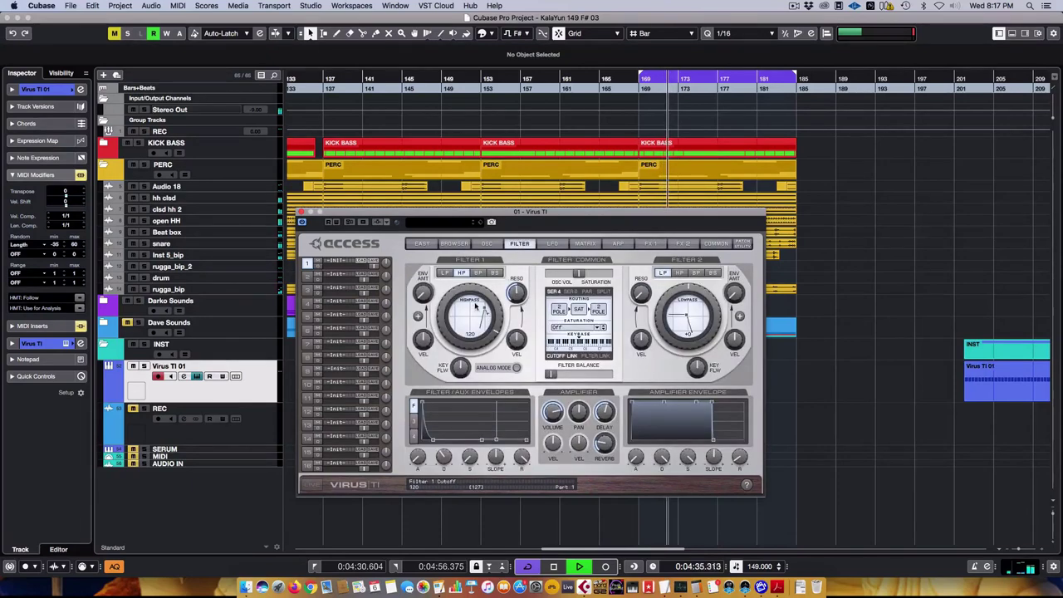
{"action": "left_click_drag", "start_coordinate": [475, 307], "coordinate": [467, 397]}
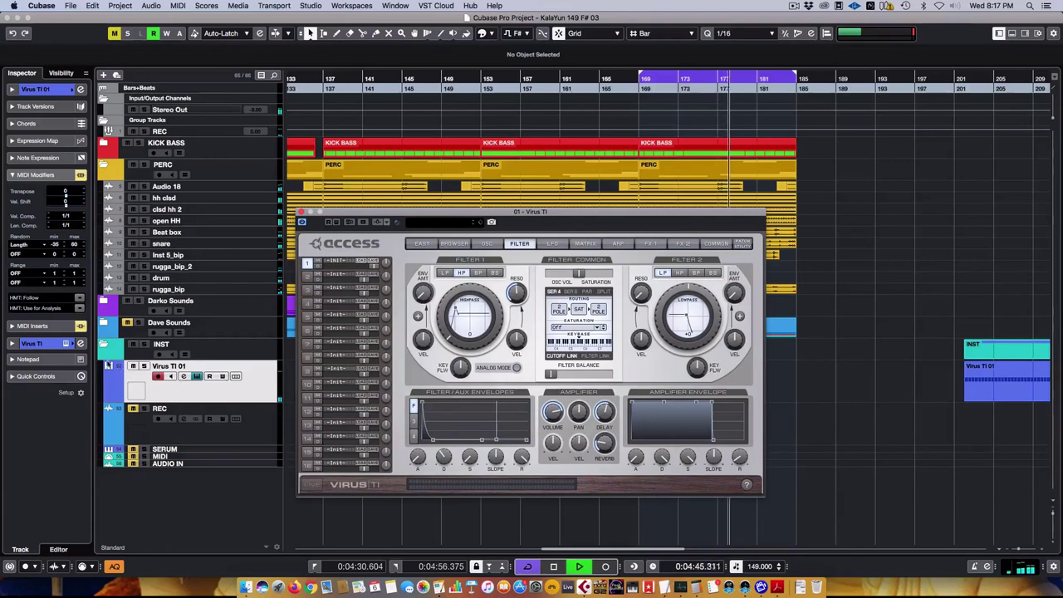
Step: Raise the low band frequency of the Virus TI channel's built-in equalizer to 740.3 Hz and turn the band off
{"action": "left_click", "coordinate": [32, 343]}
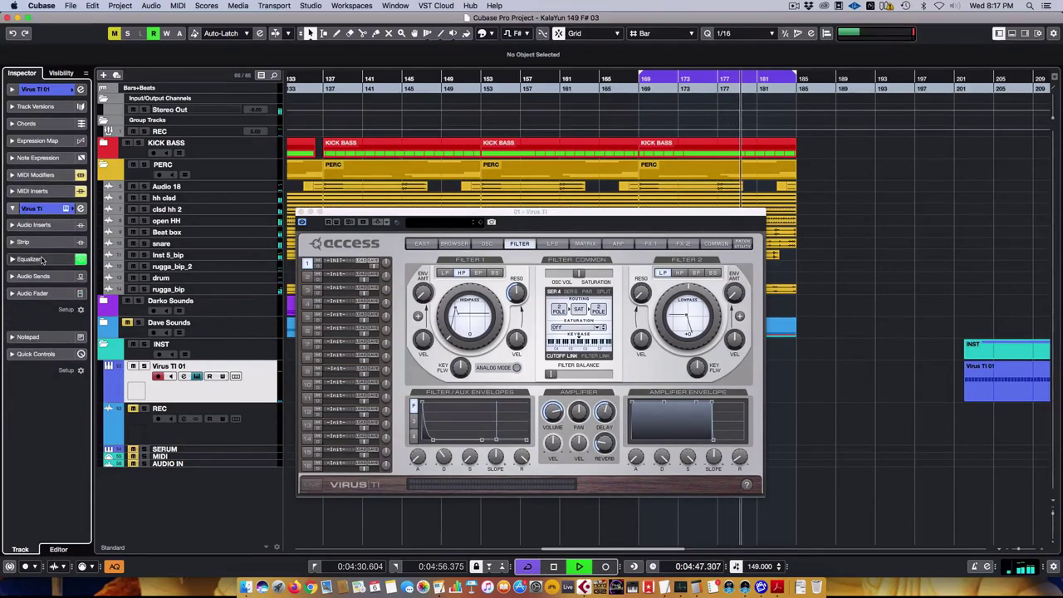
{"action": "left_click", "coordinate": [37, 259]}
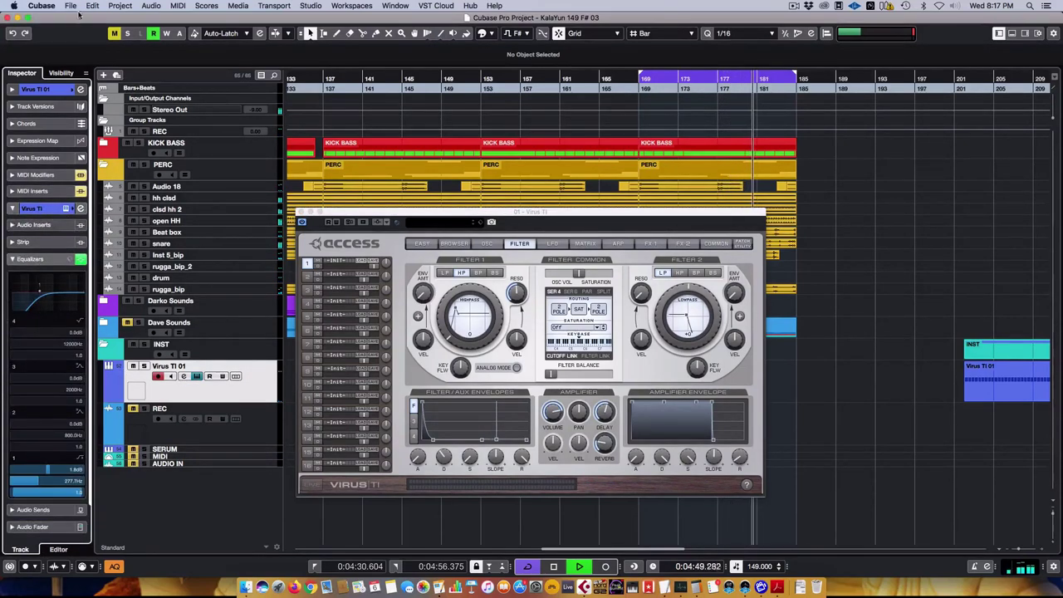
{"action": "key", "text": "e"}
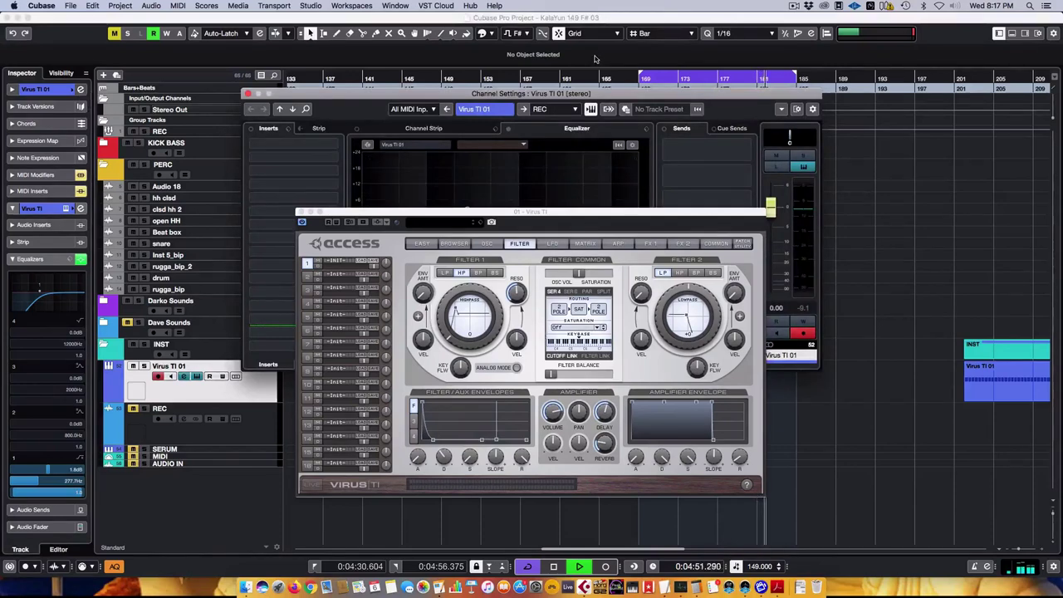
{"action": "left_click_drag", "start_coordinate": [581, 93], "coordinate": [459, 108]}
{"action": "left_click_drag", "start_coordinate": [436, 222], "coordinate": [699, 298]}
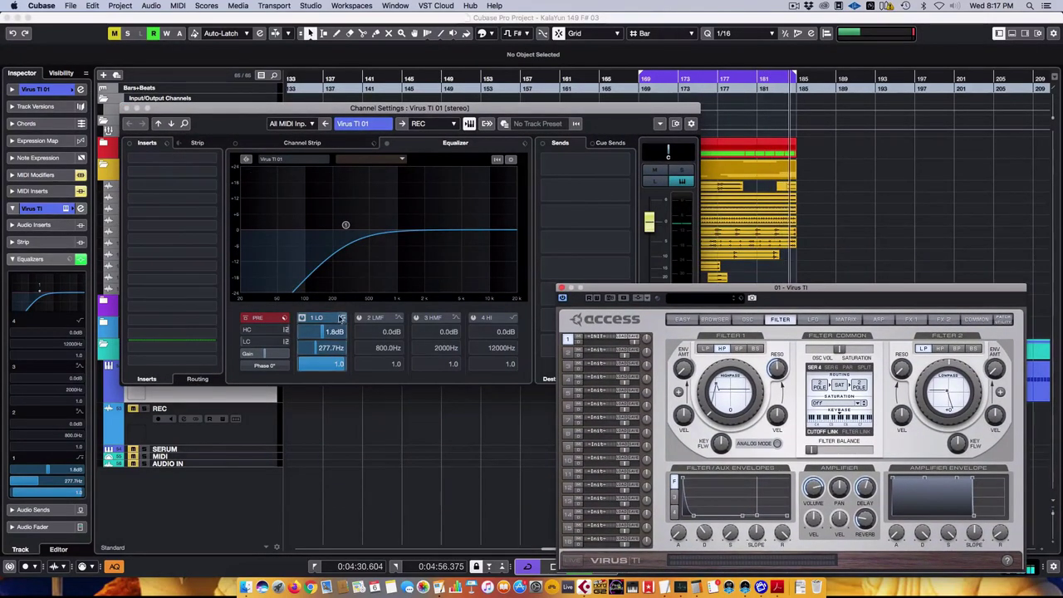
{"action": "left_click", "coordinate": [331, 348]}
{"action": "scroll", "coordinate": [330, 349], "scroll_direction": "up", "scroll_amount": 3}
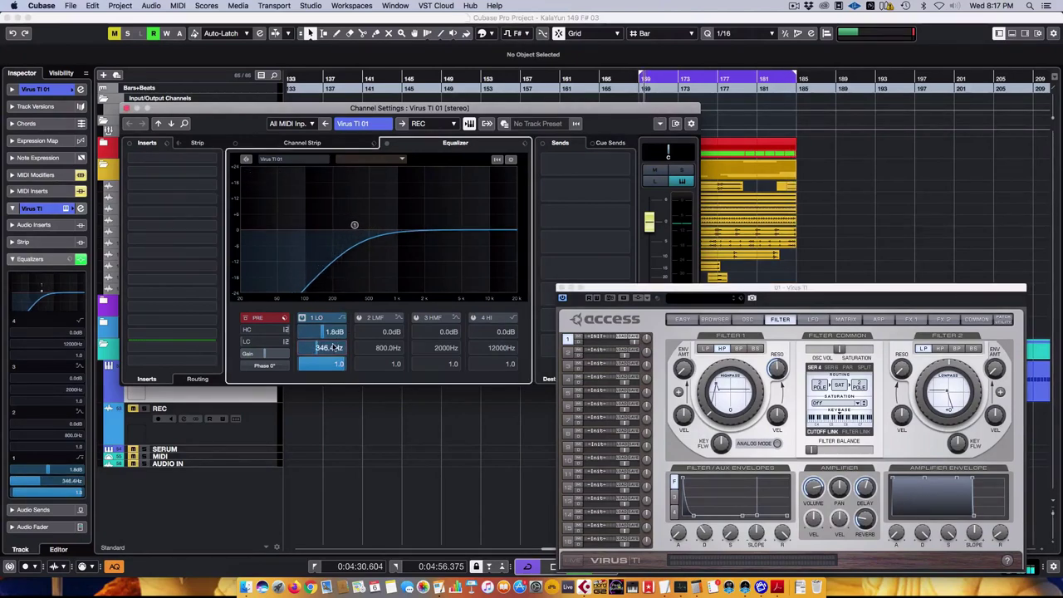
{"action": "scroll", "coordinate": [330, 348], "scroll_direction": "up", "scroll_amount": 10}
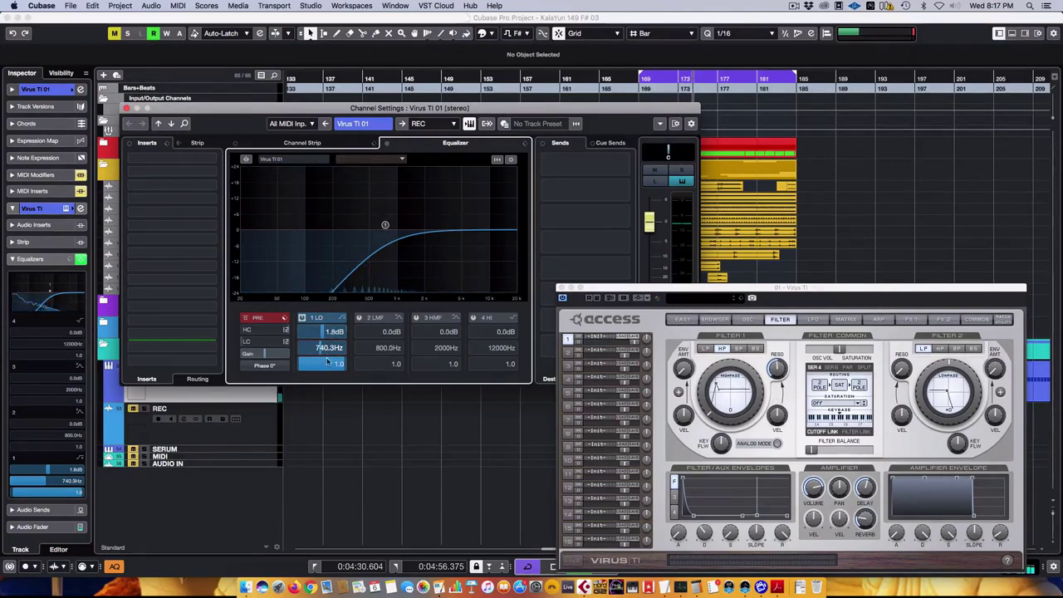
Step: Add FabFilter Pro-Q 3 to the fourth audio insert slot of the Virus TI track
{"action": "left_click", "coordinate": [45, 176]}
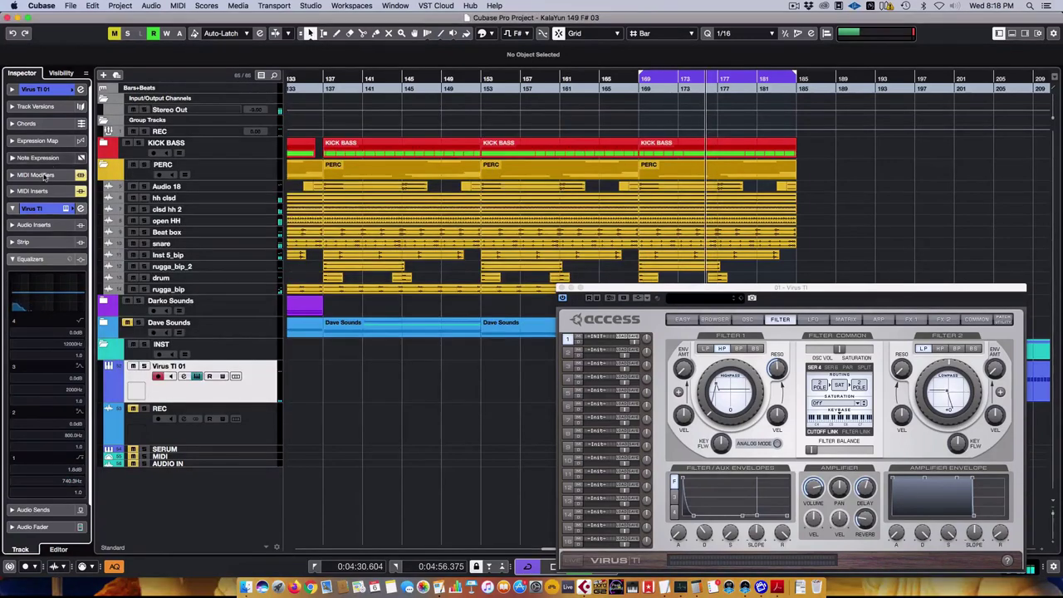
{"action": "left_click", "coordinate": [38, 225]}
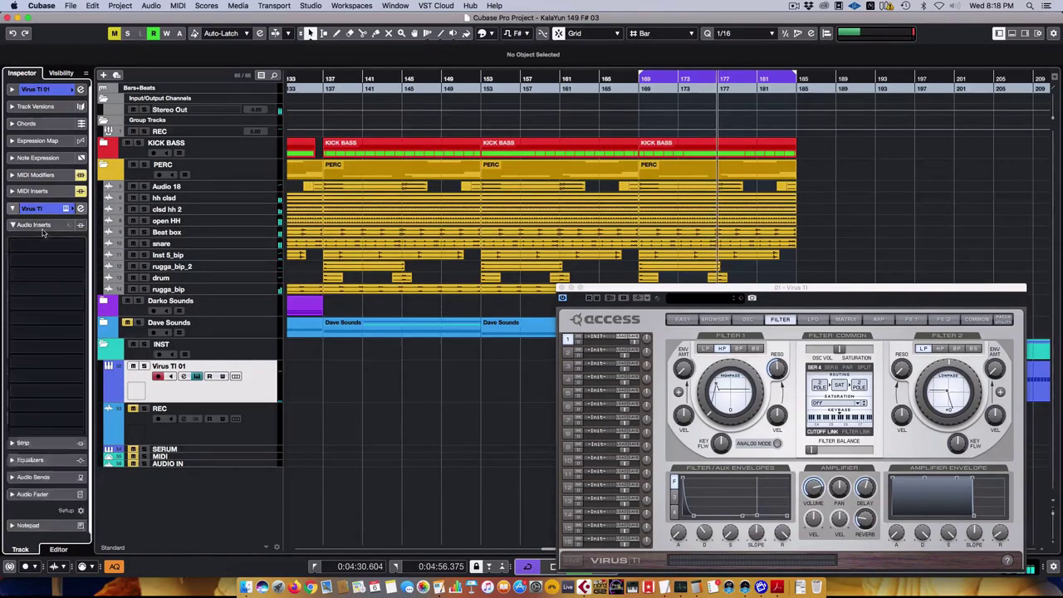
{"action": "left_click", "coordinate": [45, 288]}
{"action": "type", "text": "pr"}
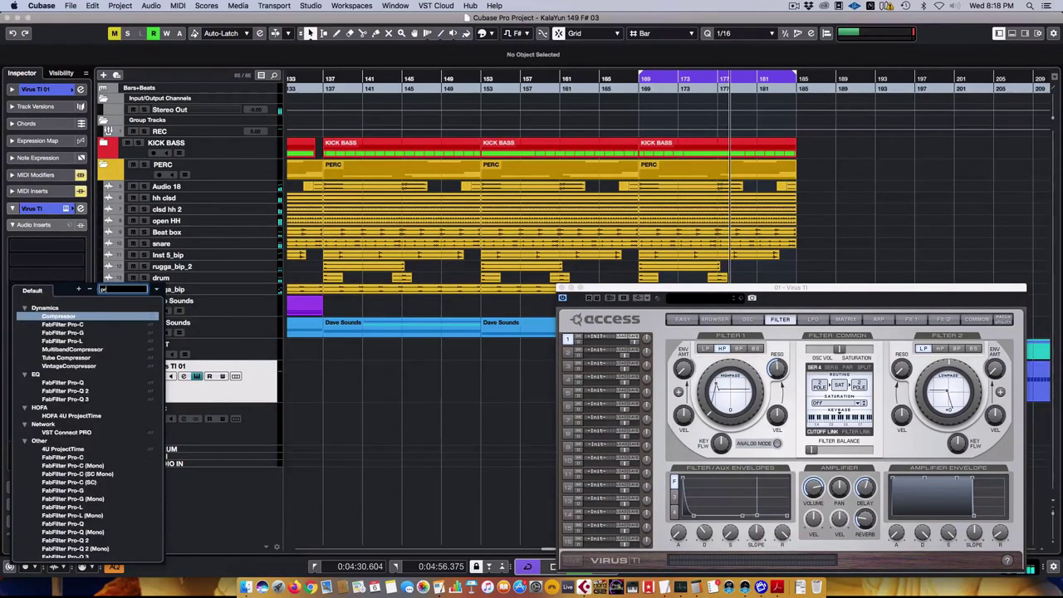
{"action": "type", "text": "o"}
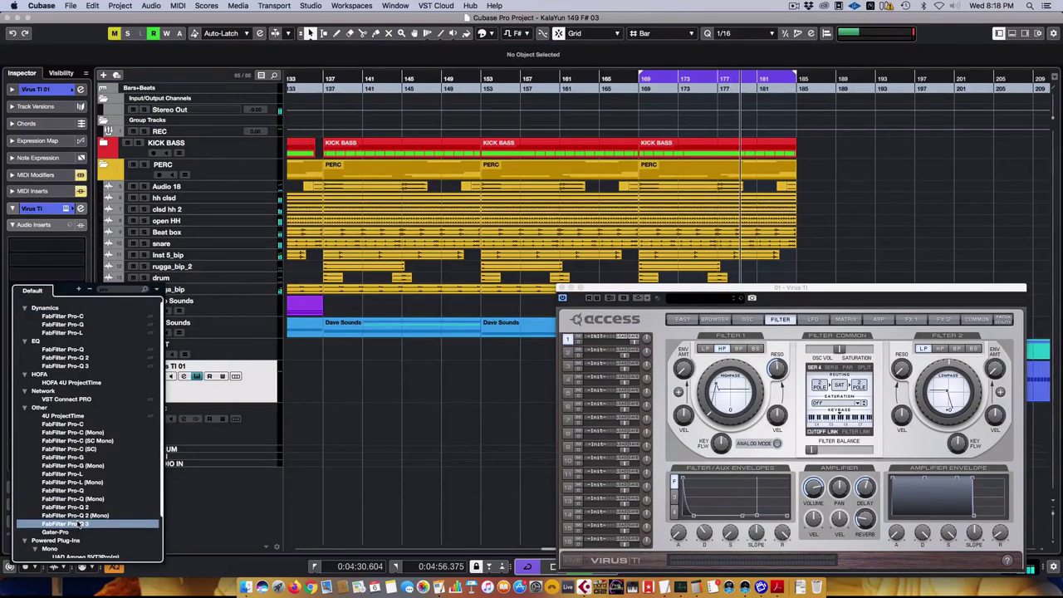
{"action": "left_click", "coordinate": [65, 524]}
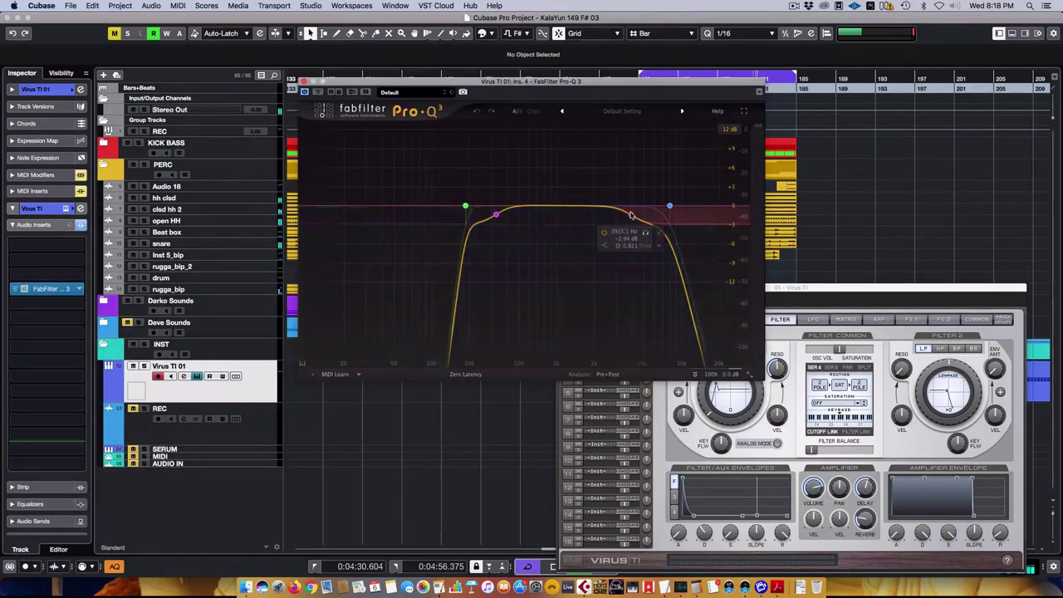
Step: Delete the high shelf and low shelf bands from the Pro-Q 3 curve
{"action": "left_click", "coordinate": [733, 309]}
{"action": "left_click", "coordinate": [495, 214]}
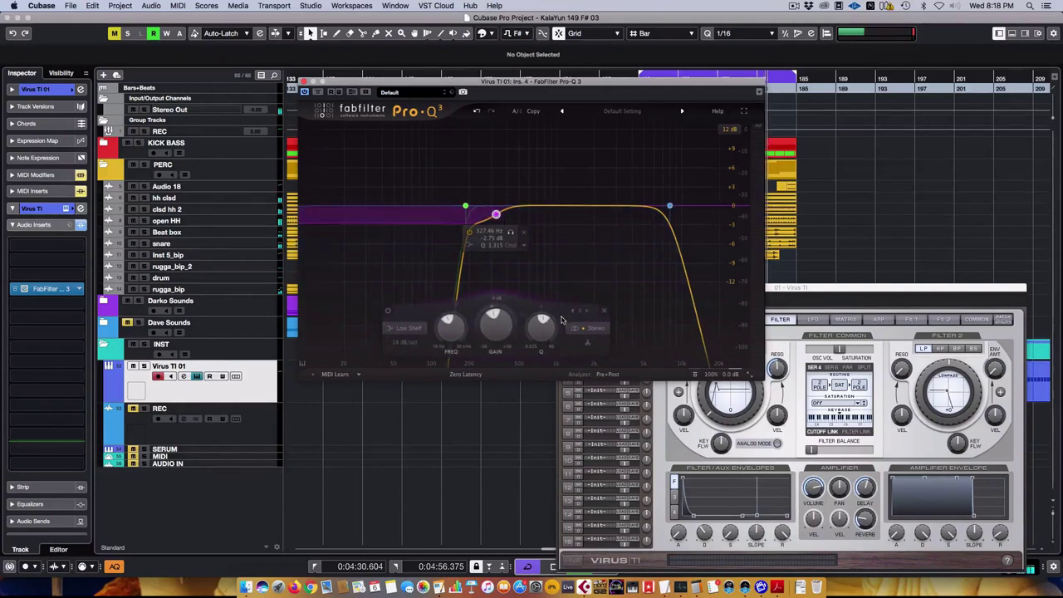
{"action": "left_click", "coordinate": [606, 310]}
Step: Move the Pro-Q 3 high cut to 30000 Hz, raise the low cut's frequency slightly, and close the equalizer
{"action": "left_click_drag", "start_coordinate": [669, 205], "coordinate": [740, 207]}
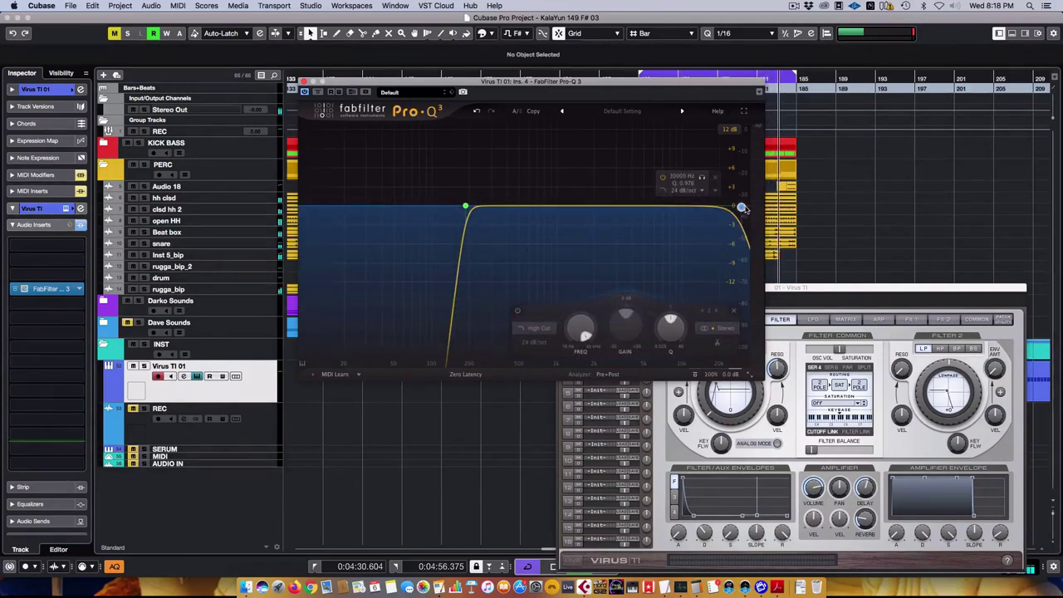
{"action": "left_click", "coordinate": [533, 342]}
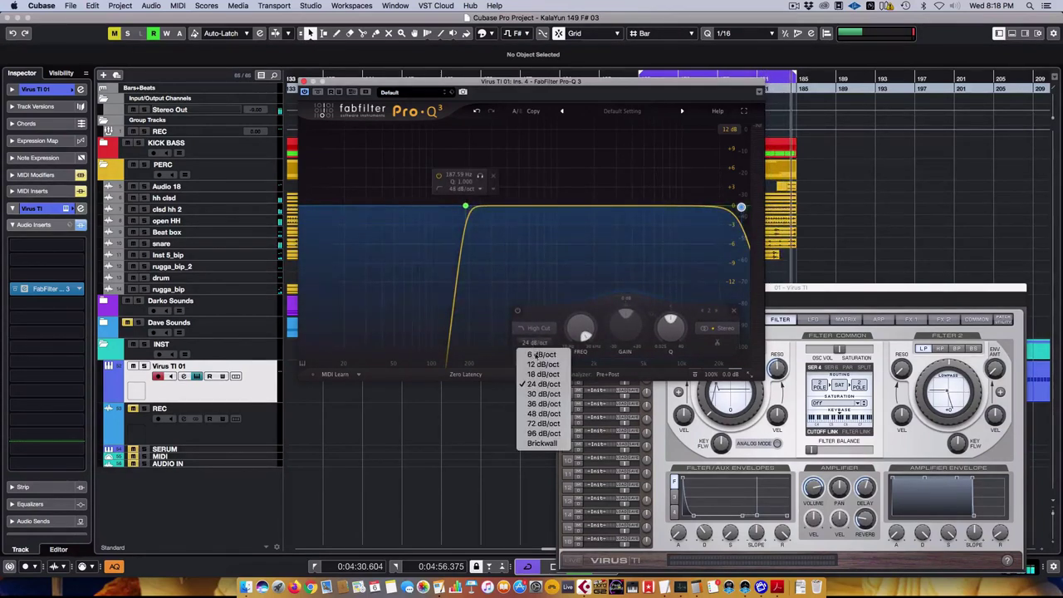
{"action": "left_click", "coordinate": [544, 414]}
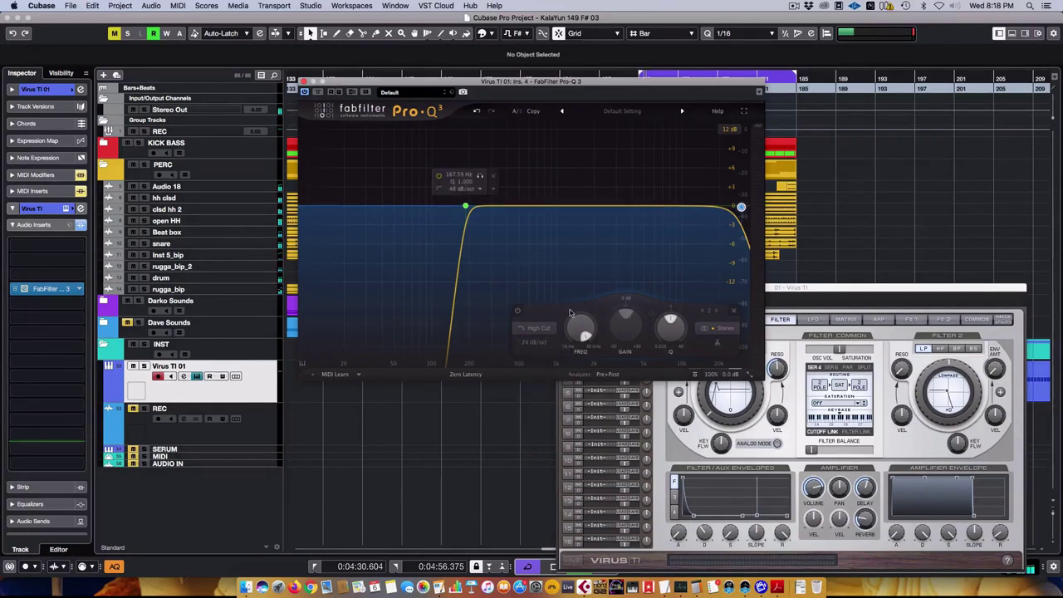
{"action": "left_click_drag", "start_coordinate": [467, 207], "coordinate": [486, 207]}
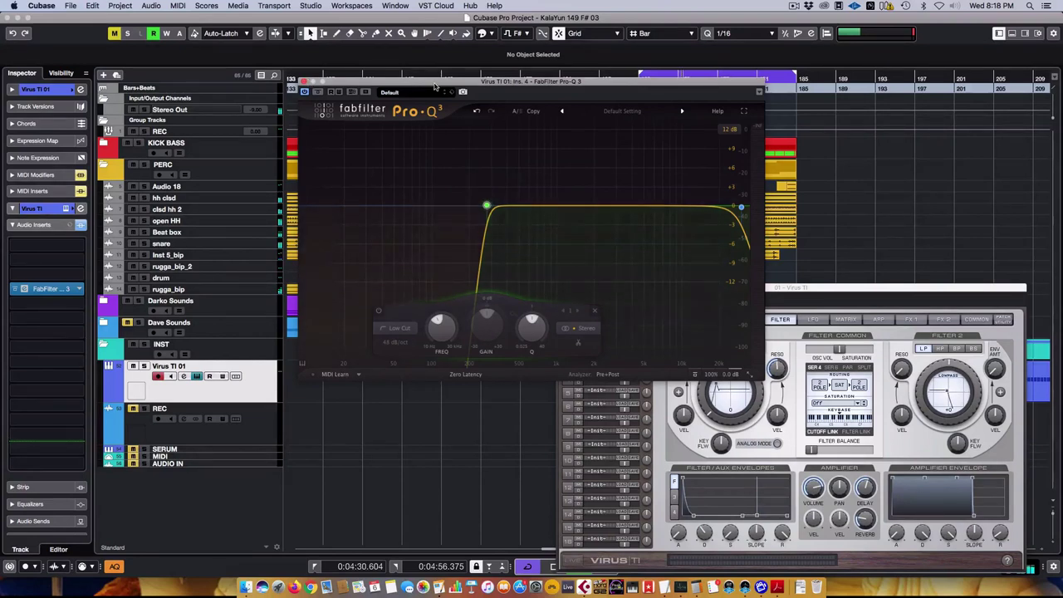
{"action": "key", "text": "space"}
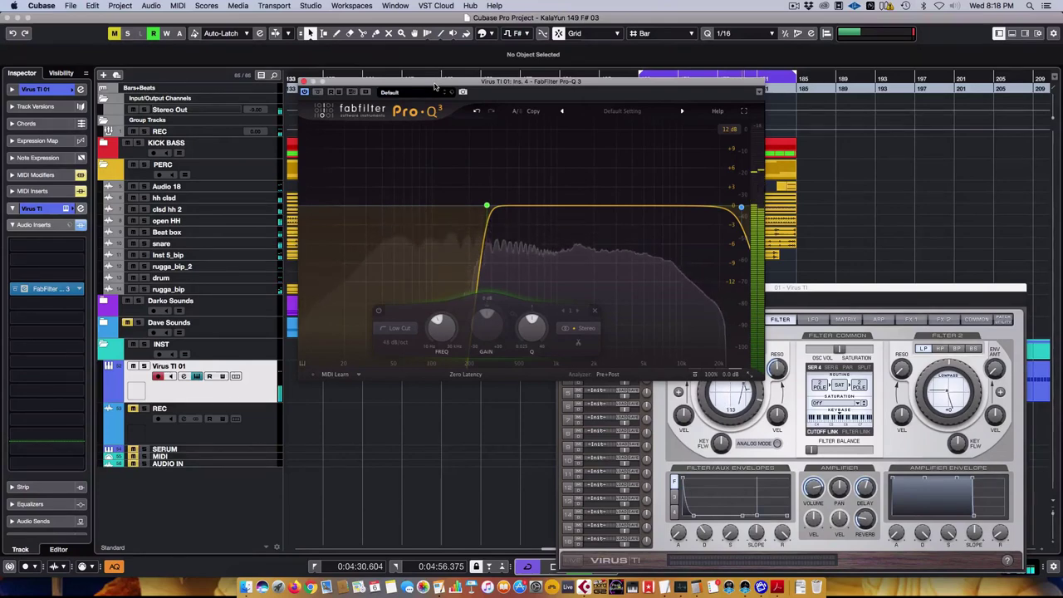
{"action": "left_click", "coordinate": [304, 81]}
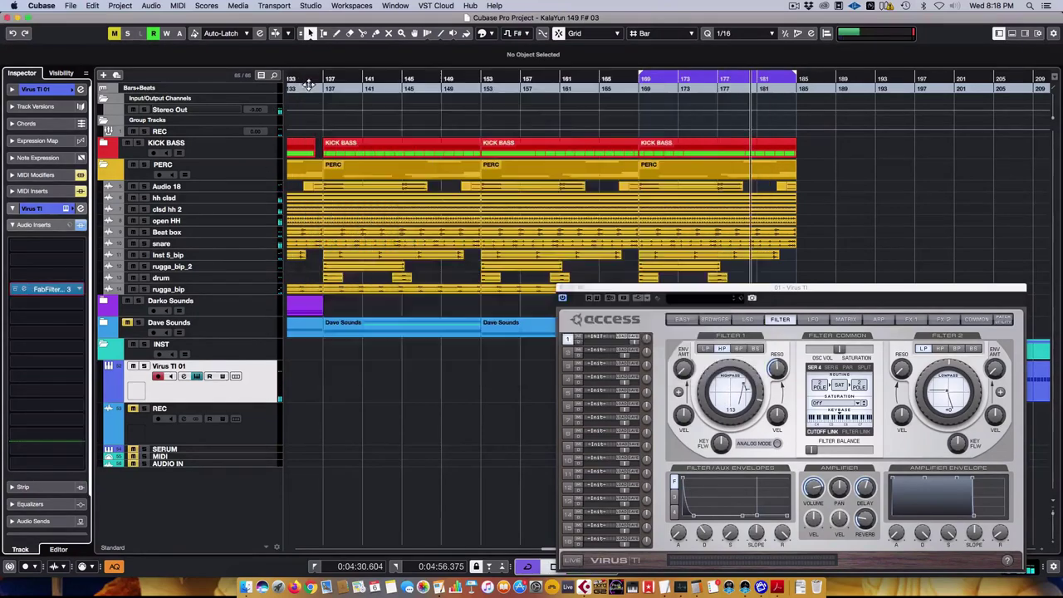
Step: Examine the synth's oscillator, browser, filter, LFO and matrix pages without changing their settings
{"action": "left_click_drag", "start_coordinate": [694, 295], "coordinate": [461, 251]}
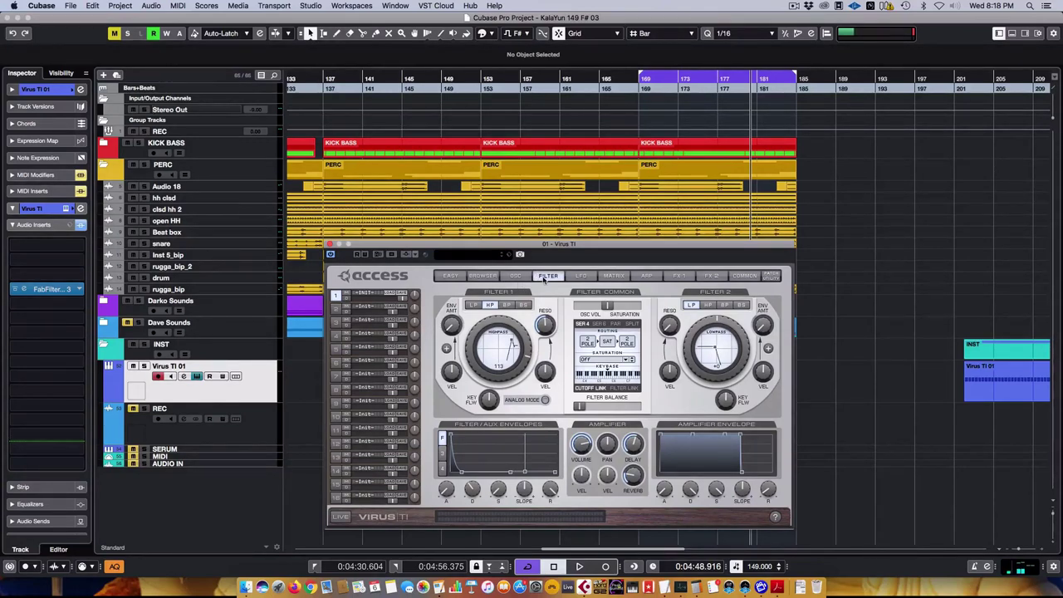
{"action": "left_click", "coordinate": [516, 275]}
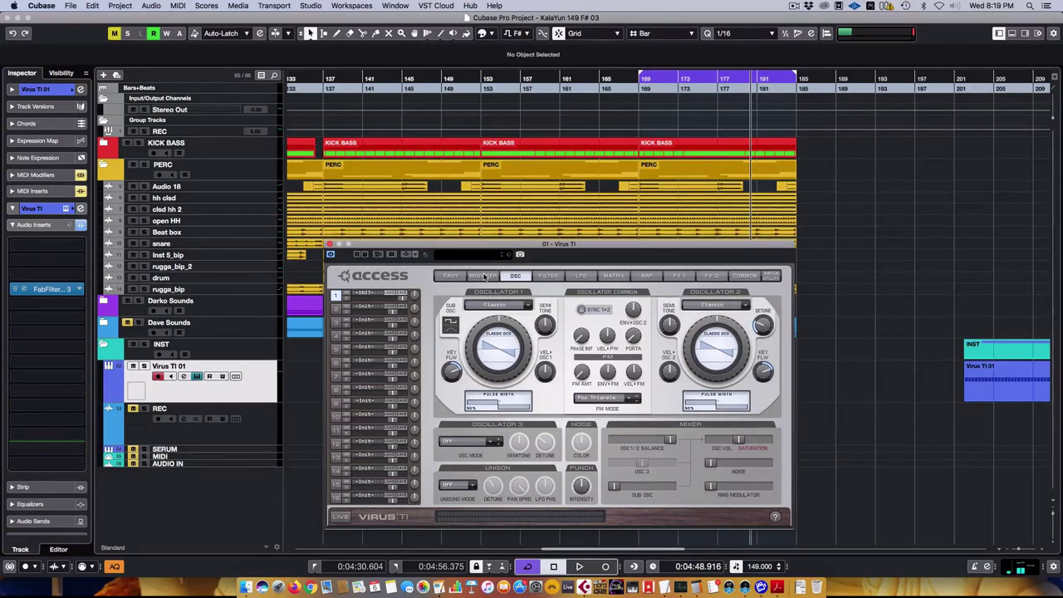
{"action": "left_click", "coordinate": [484, 276]}
{"action": "left_click", "coordinate": [515, 275]}
{"action": "left_click", "coordinate": [548, 276]}
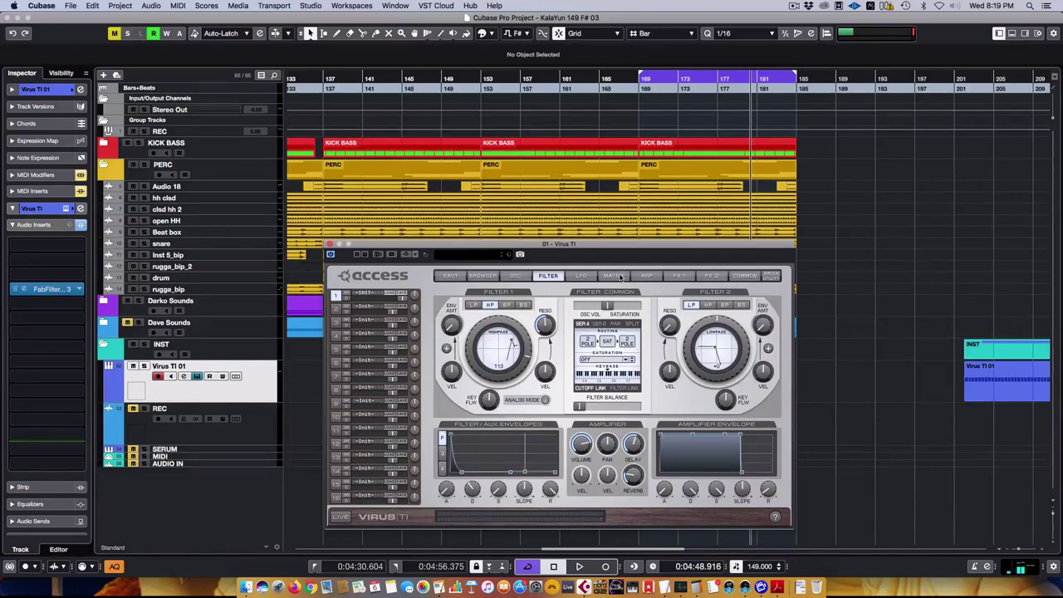
{"action": "left_click", "coordinate": [582, 276]}
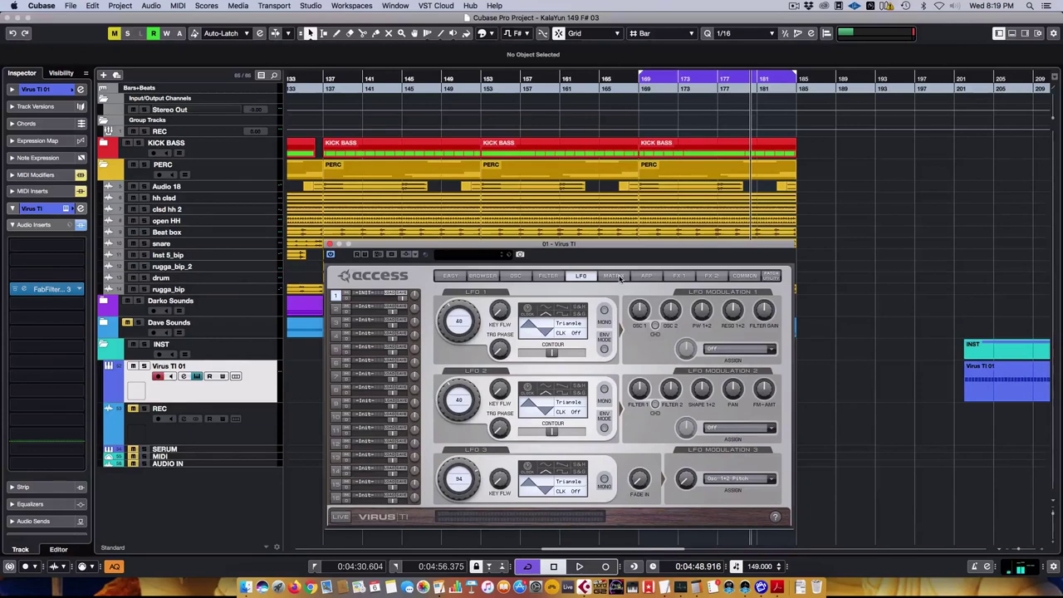
{"action": "left_click", "coordinate": [616, 276]}
{"action": "left_click", "coordinate": [581, 276]}
Step: Lower filter 1's high-pass cutoff to 68
{"action": "left_click", "coordinate": [548, 276]}
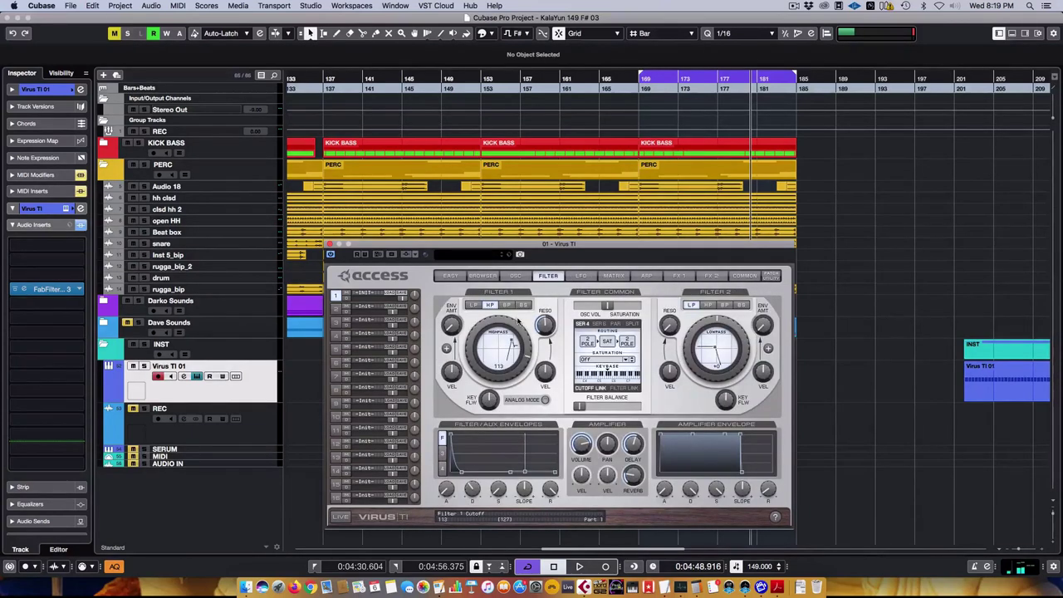
{"action": "left_click_drag", "start_coordinate": [511, 320], "coordinate": [501, 317]}
{"action": "scroll", "coordinate": [500, 317], "scroll_direction": "down", "scroll_amount": 10}
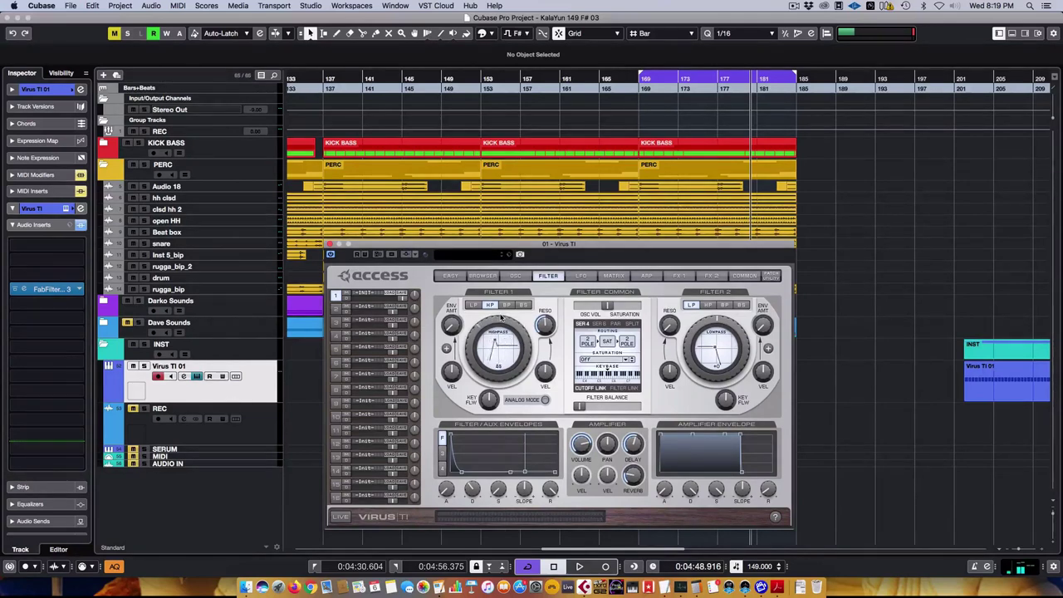
Step: Sweep filter 1's high-pass cutoff and bring it down to 0, then raise the amplifier envelope's release slightly
{"action": "scroll", "coordinate": [501, 317], "scroll_direction": "down", "scroll_amount": 3}
{"action": "scroll", "coordinate": [501, 317], "scroll_direction": "up", "scroll_amount": 2}
{"action": "scroll", "coordinate": [501, 317], "scroll_direction": "up", "scroll_amount": 10}
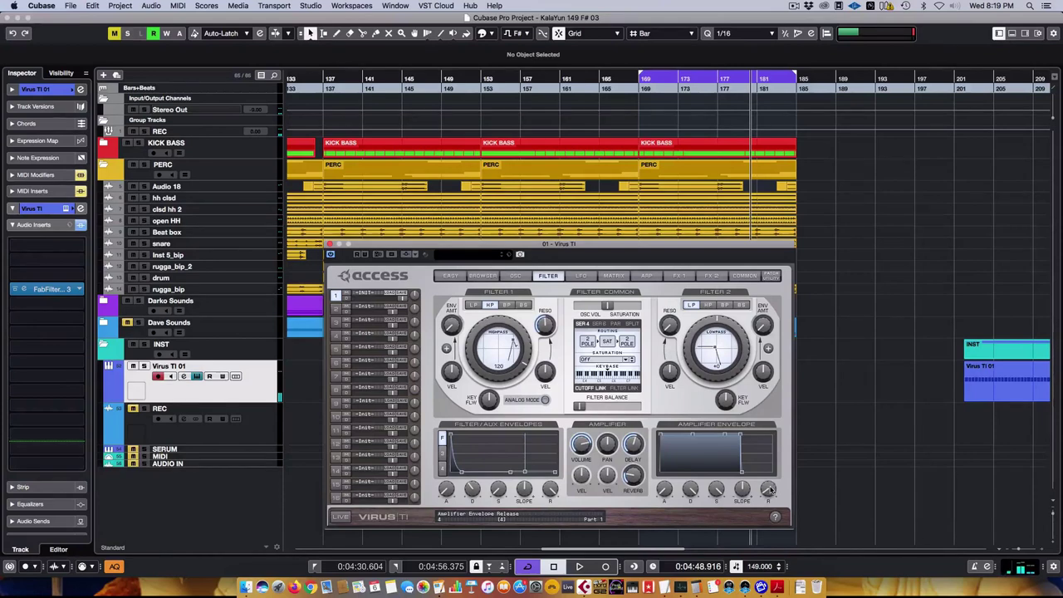
{"action": "left_click_drag", "start_coordinate": [770, 489], "coordinate": [773, 476]}
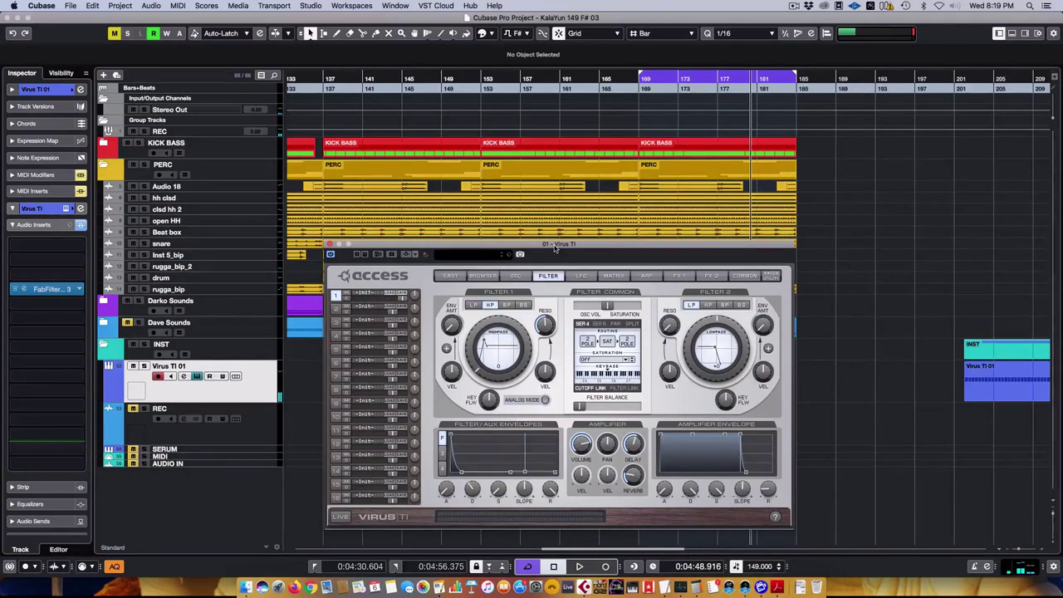
Step: Turn the synth's delay and reverb effects off
{"action": "left_click", "coordinate": [514, 276]}
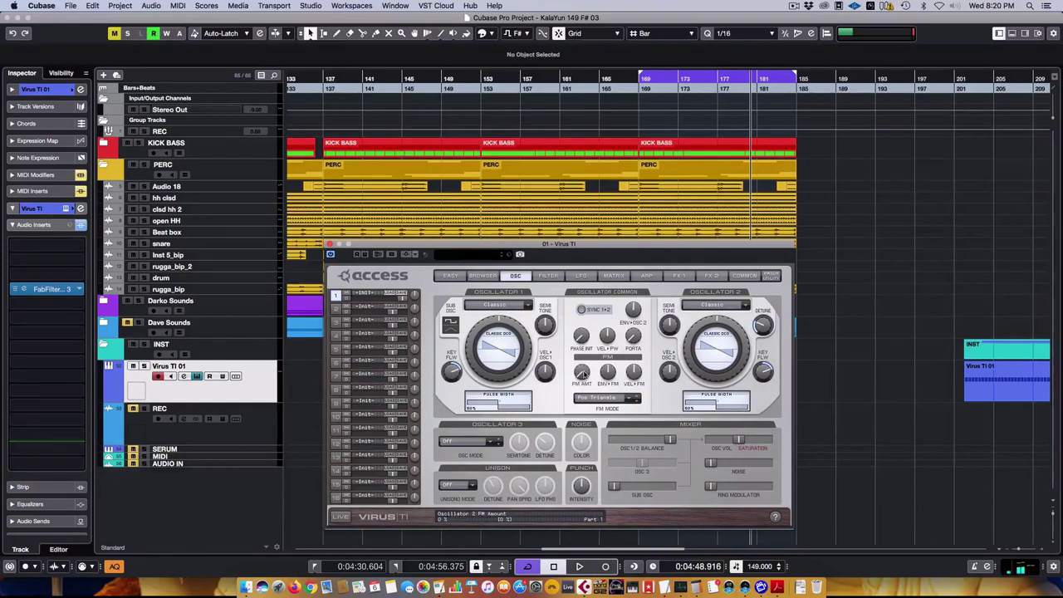
{"action": "left_click", "coordinate": [683, 276]}
{"action": "left_click", "coordinate": [646, 276]}
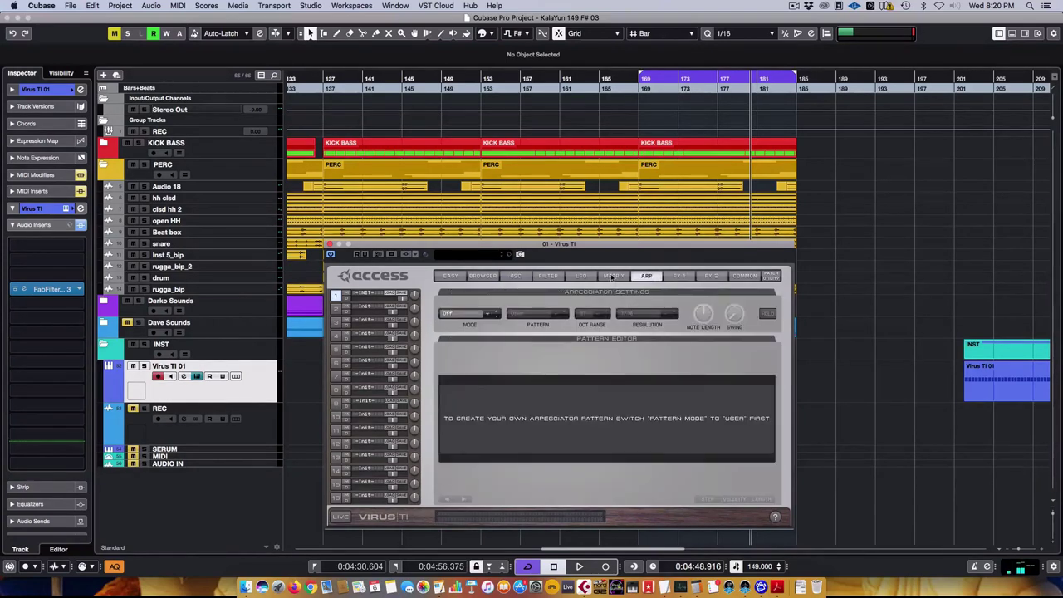
{"action": "left_click", "coordinate": [581, 275]}
{"action": "left_click", "coordinate": [547, 276]}
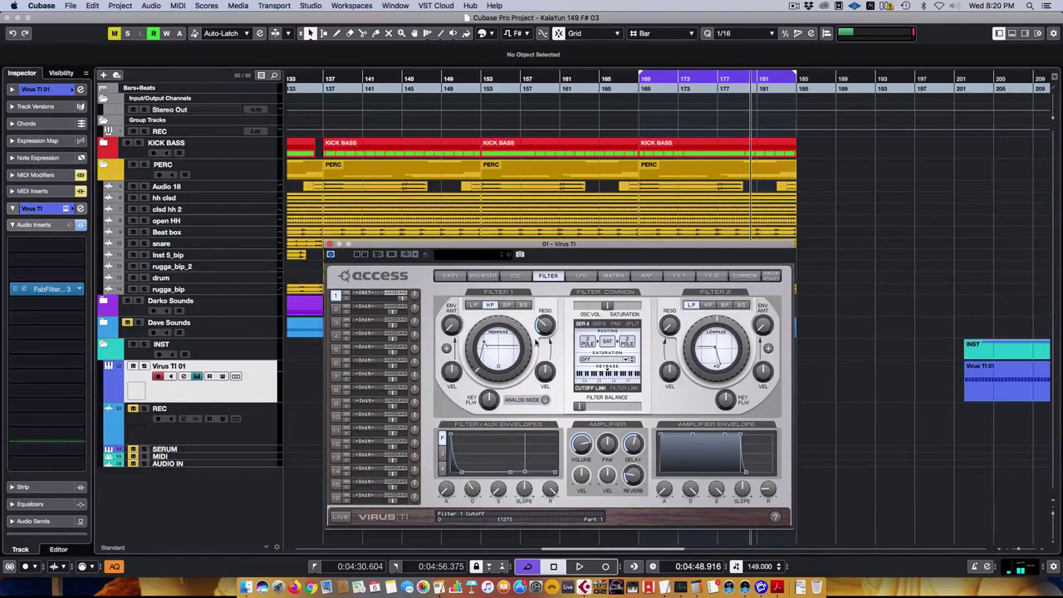
{"action": "left_click", "coordinate": [711, 275]}
{"action": "left_click_drag", "start_coordinate": [466, 390], "coordinate": [467, 415]}
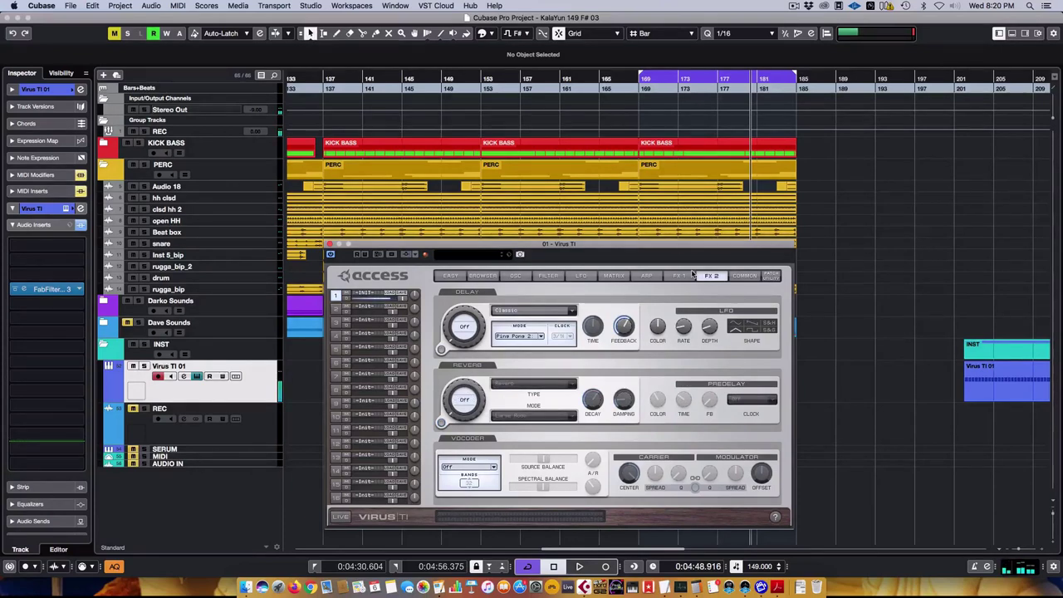
Step: Raise the FM amount in the common settings of oscillators 1 and 2
{"action": "left_click", "coordinate": [547, 275]}
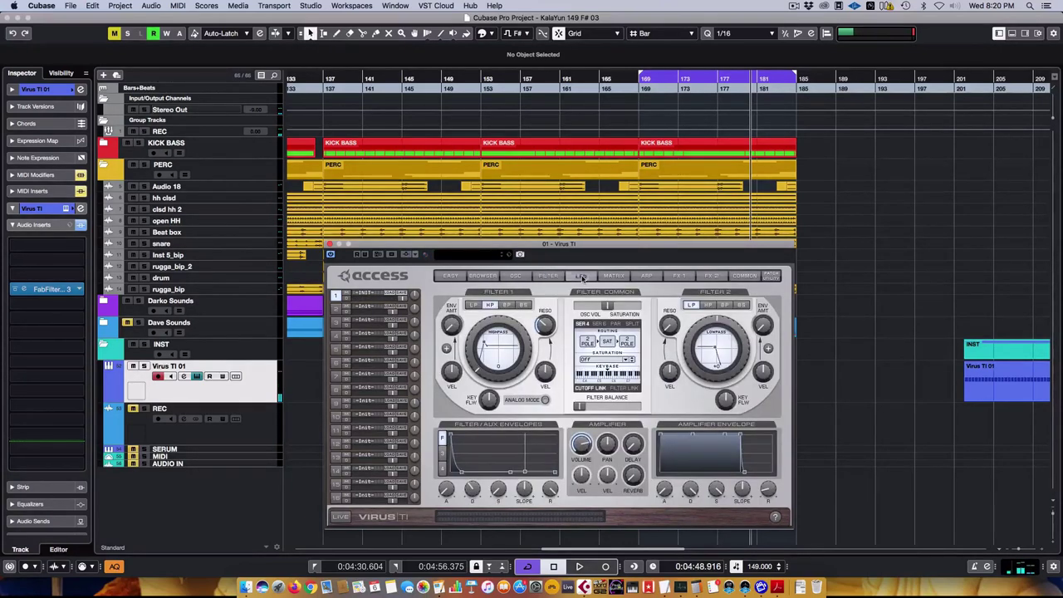
{"action": "left_click", "coordinate": [581, 275]}
{"action": "left_click", "coordinate": [614, 275]}
{"action": "left_click", "coordinate": [514, 277]}
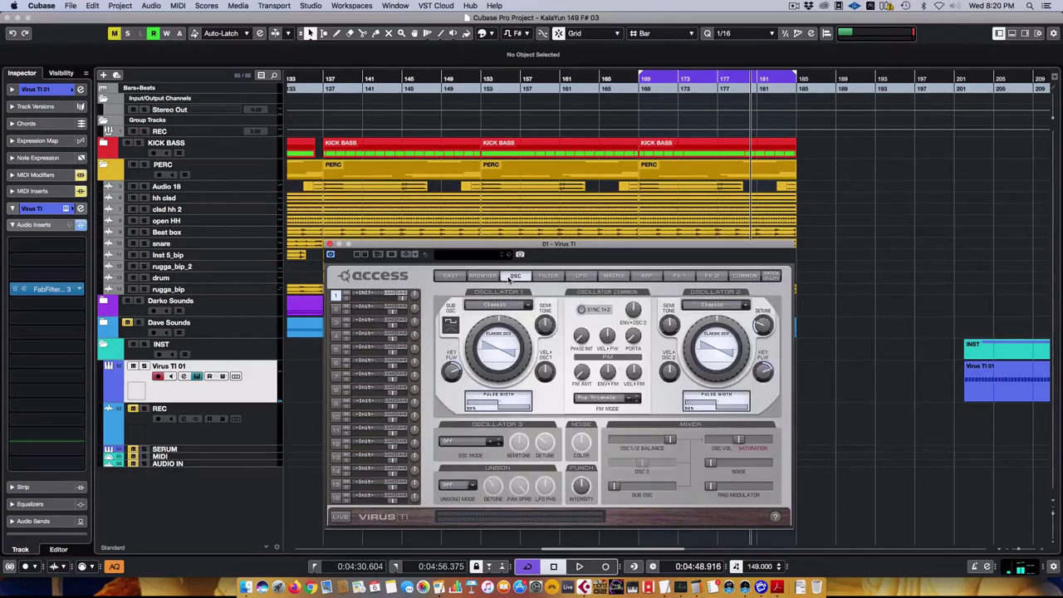
{"action": "mouse_move", "coordinate": [586, 385]}
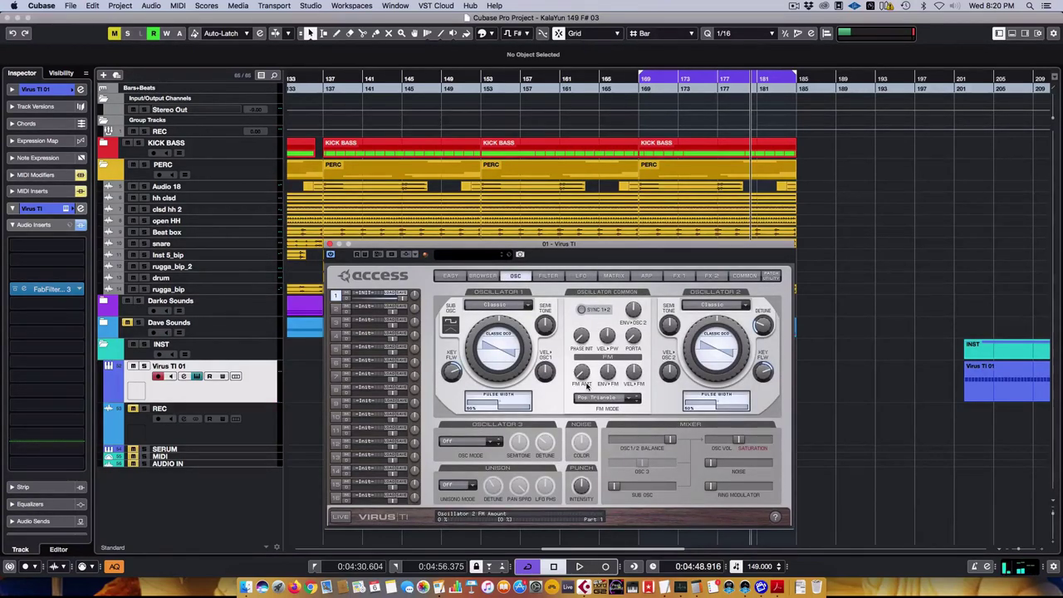
{"action": "left_click_drag", "start_coordinate": [587, 386], "coordinate": [588, 297]}
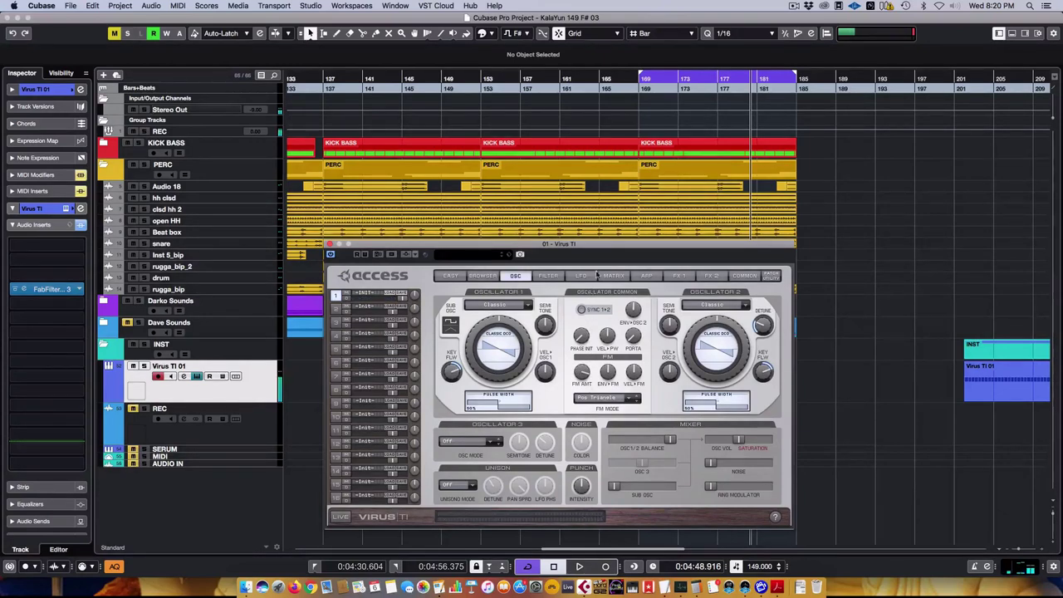
Step: Audition the Triangle and Wave FM modes, settle on Triangle, and adjust the FM amount
{"action": "left_click_drag", "start_coordinate": [611, 246], "coordinate": [675, 227]}
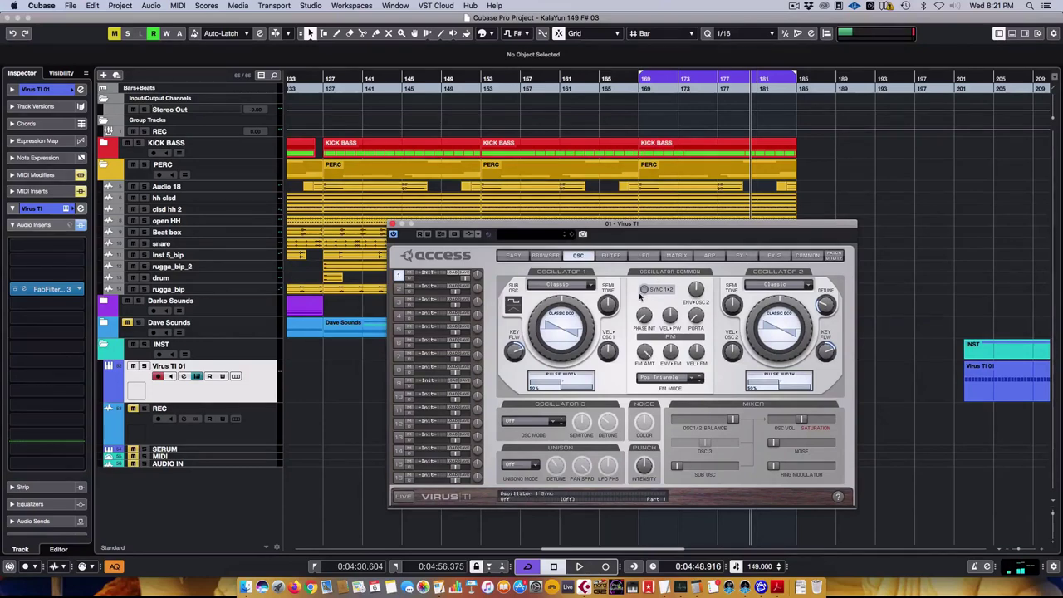
{"action": "left_click", "coordinate": [661, 381]}
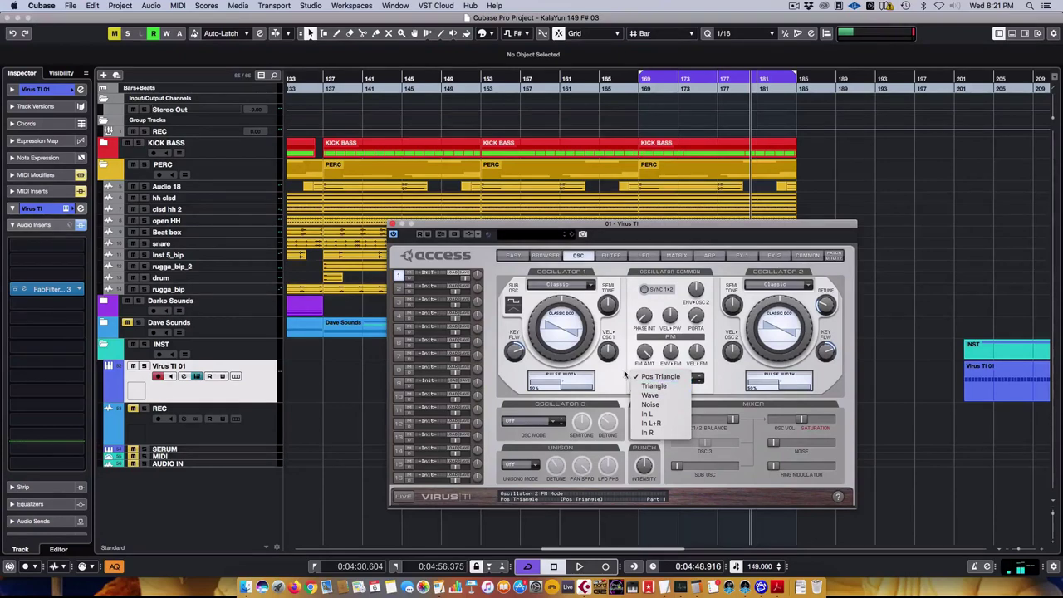
{"action": "left_click", "coordinate": [624, 375]}
{"action": "left_click", "coordinate": [653, 378]}
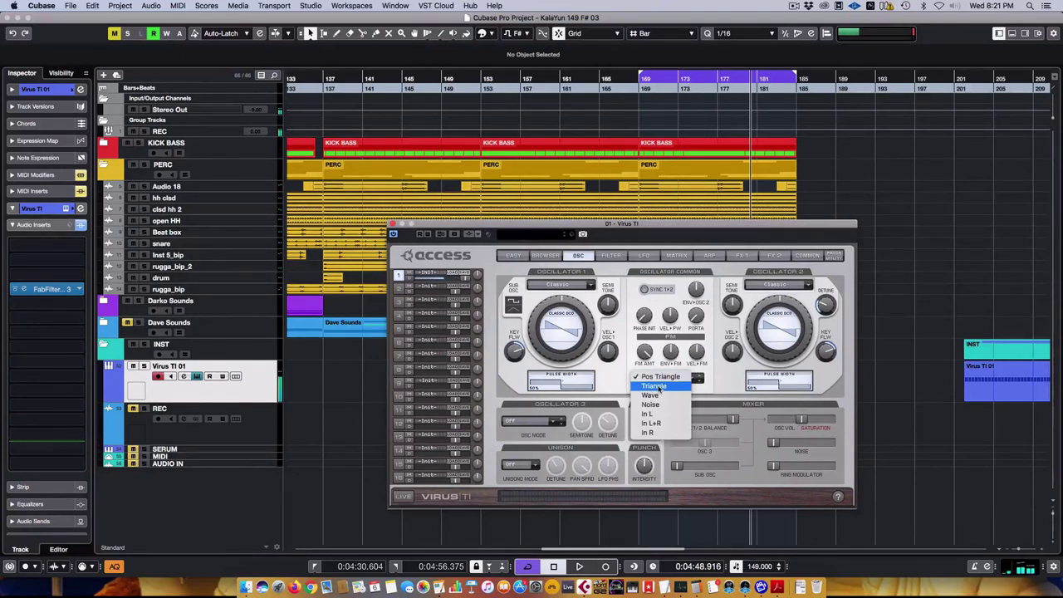
{"action": "left_click", "coordinate": [654, 386]}
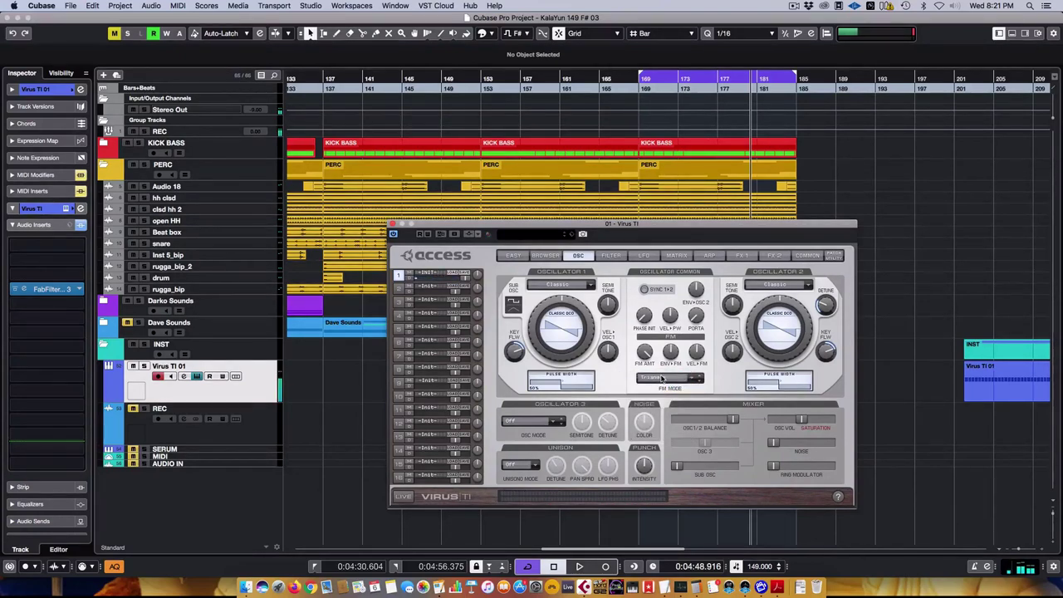
{"action": "left_click", "coordinate": [662, 379]}
{"action": "left_click", "coordinate": [661, 387]}
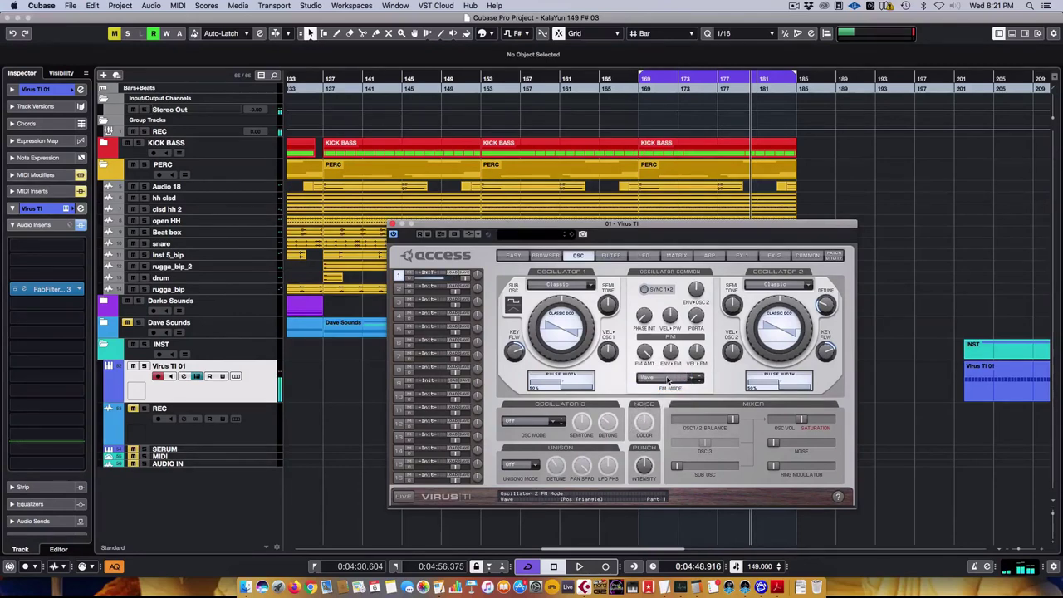
{"action": "left_click", "coordinate": [664, 378]}
{"action": "left_click", "coordinate": [666, 369]}
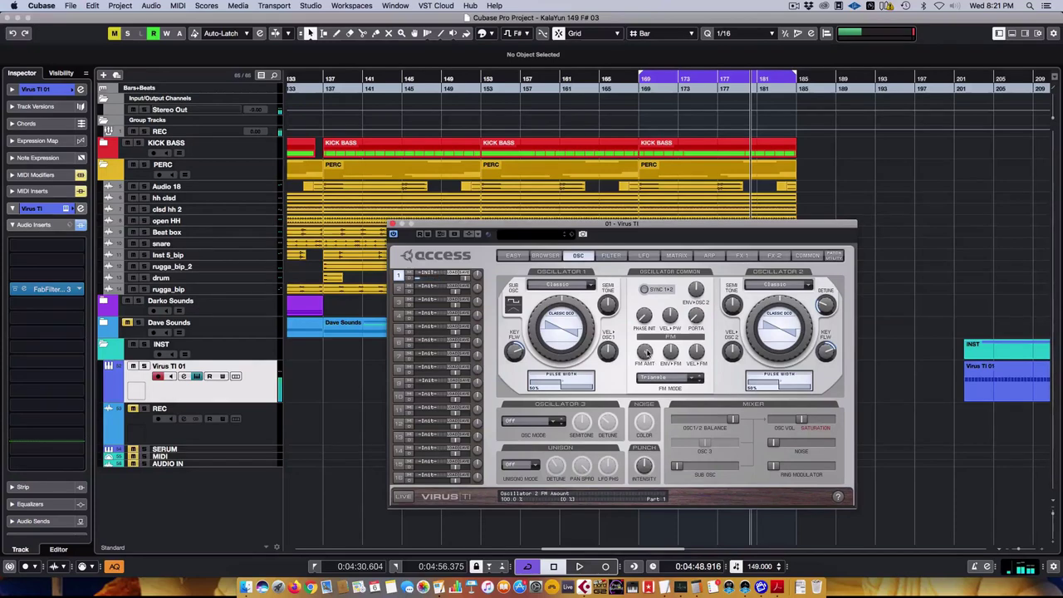
{"action": "mouse_move", "coordinate": [647, 352]}
{"action": "left_mouse_down"}
{"action": "mouse_move", "coordinate": [646, 400]}
{"action": "mouse_move", "coordinate": [650, 334]}
{"action": "left_mouse_up"}
Step: Open the channel's FabFilter Pro-Q 3 insert and arrange it beside the synth so the spectrum can be watched while playing
{"action": "left_click_drag", "start_coordinate": [653, 226], "coordinate": [489, 124]}
{"action": "left_click", "coordinate": [50, 288]}
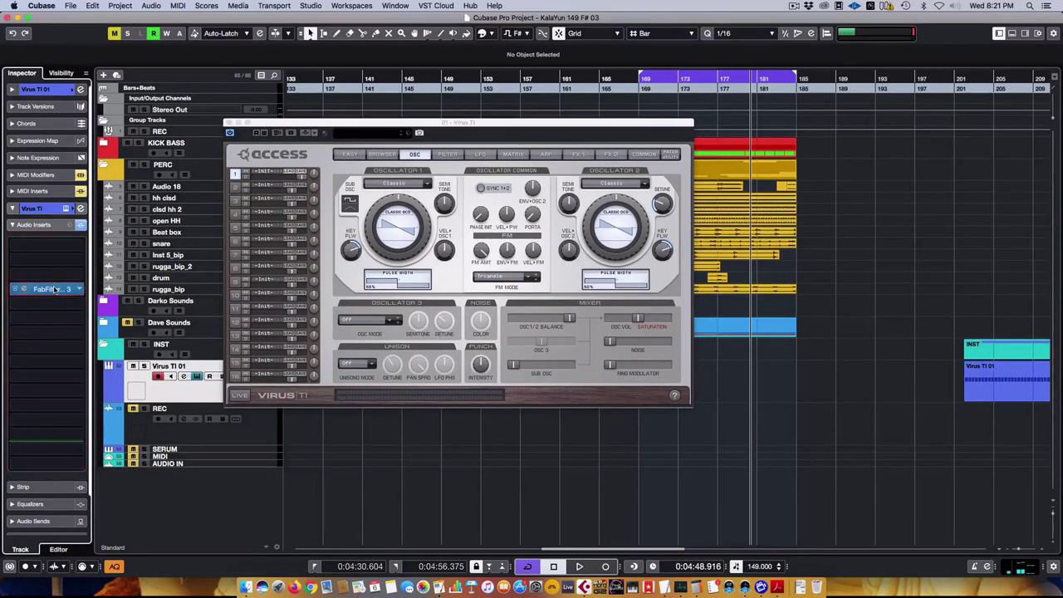
{"action": "left_click_drag", "start_coordinate": [539, 82], "coordinate": [812, 246]}
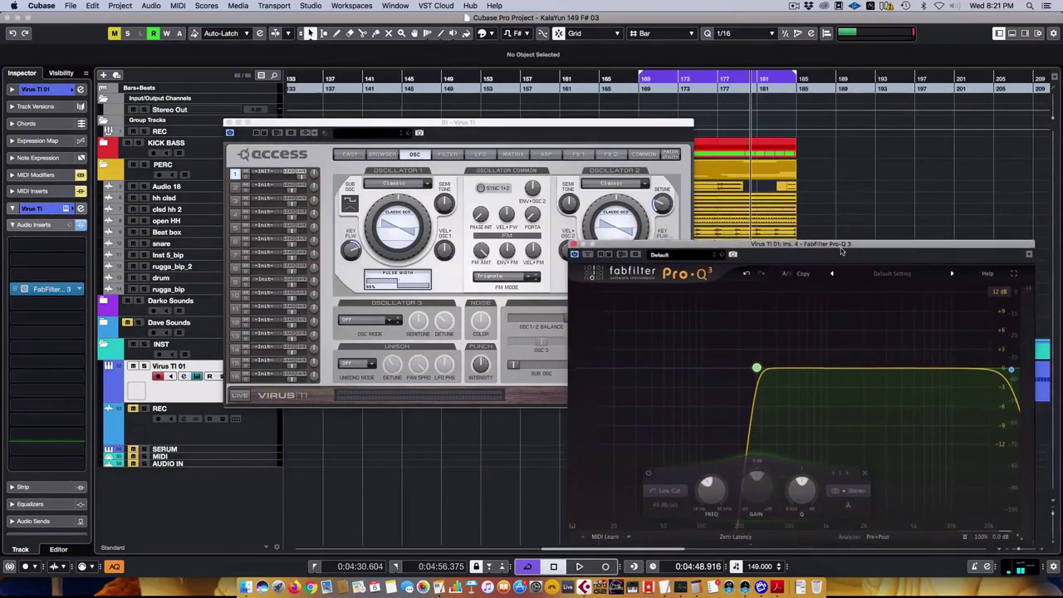
{"action": "left_click_drag", "start_coordinate": [610, 126], "coordinate": [620, 66]}
{"action": "left_click_drag", "start_coordinate": [651, 3], "coordinate": [636, 106]}
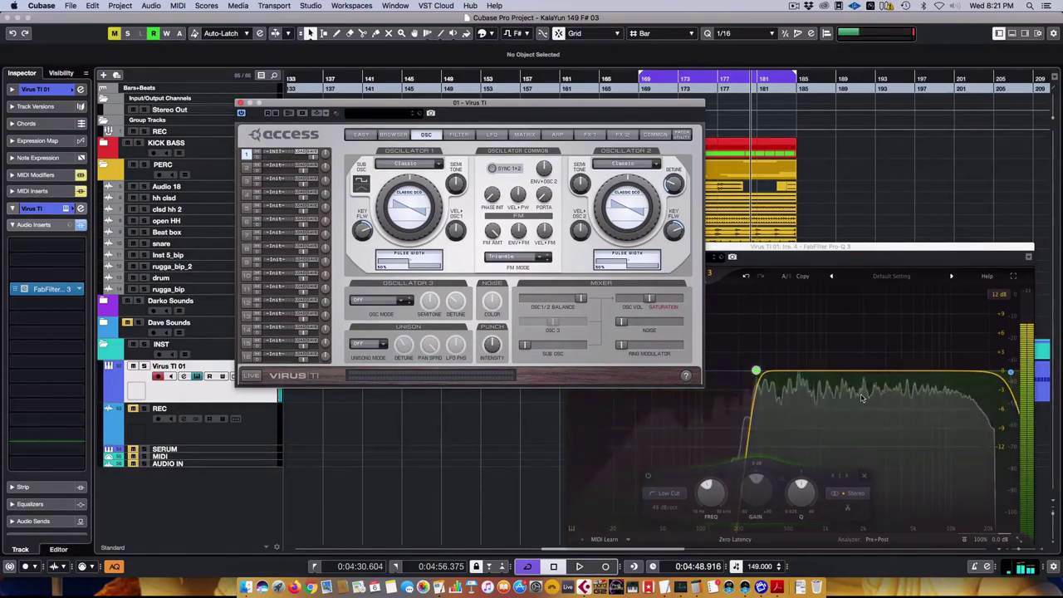
{"action": "mouse_move", "coordinate": [779, 371]}
{"action": "mouse_move", "coordinate": [917, 366]}
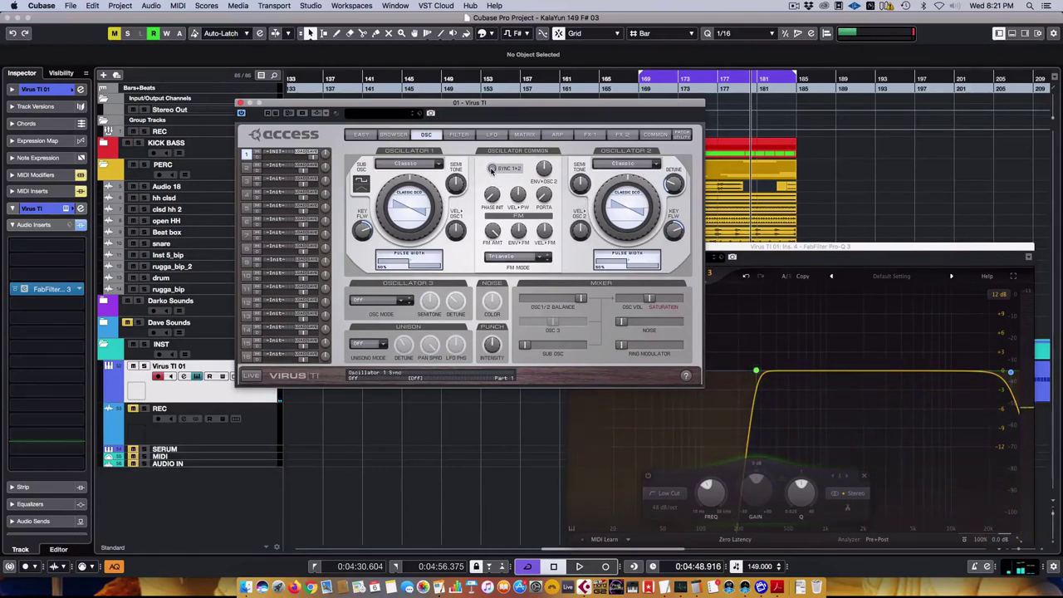
Step: Enable sync between oscillators 1 and 2 and set the FM mode to Pos Triangle
{"action": "left_click", "coordinate": [492, 169]}
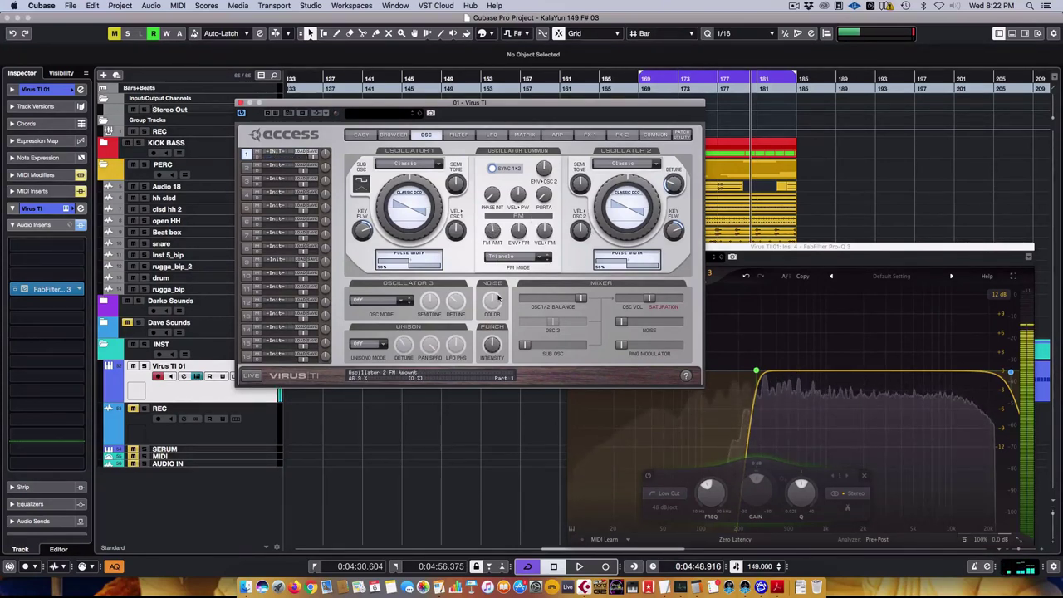
{"action": "left_click", "coordinate": [517, 257]}
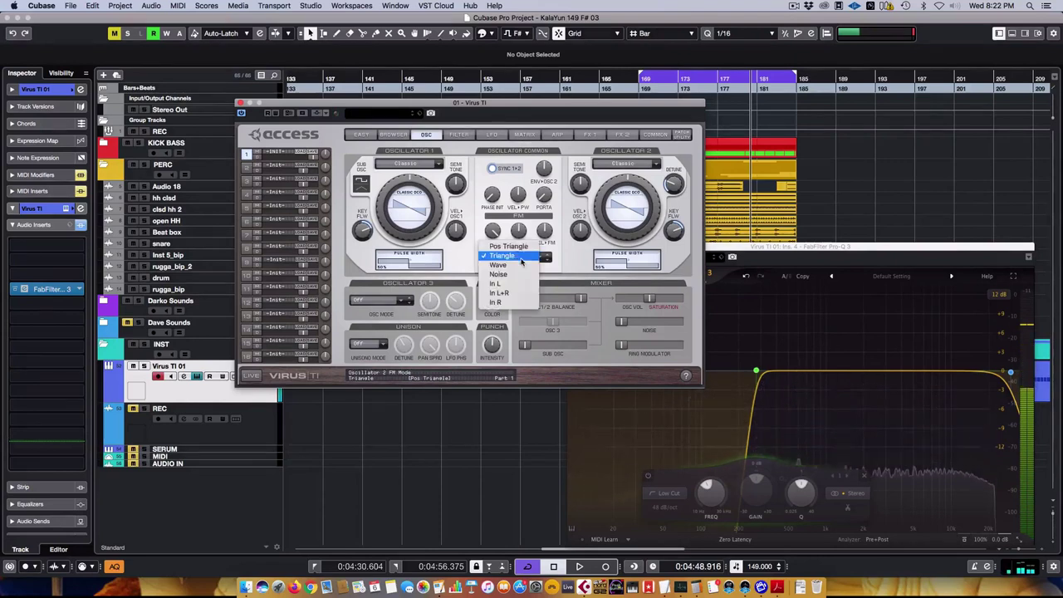
{"action": "left_click", "coordinate": [508, 240]}
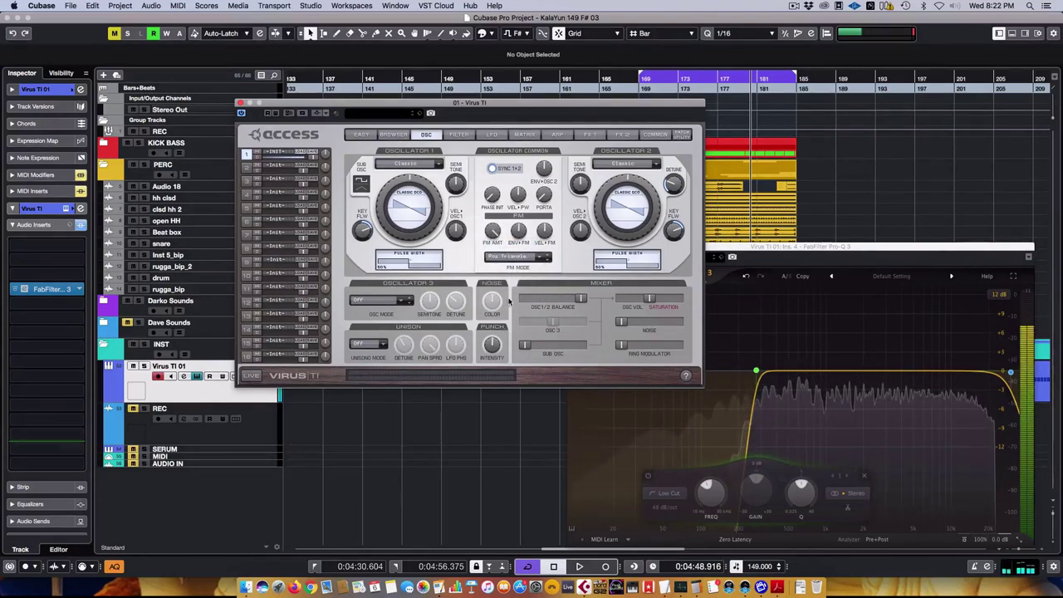
Step: Turn oscillator 1's classic shape fully to its spectral wave, try Wave 48, and select Sine again
{"action": "left_click", "coordinate": [407, 208]}
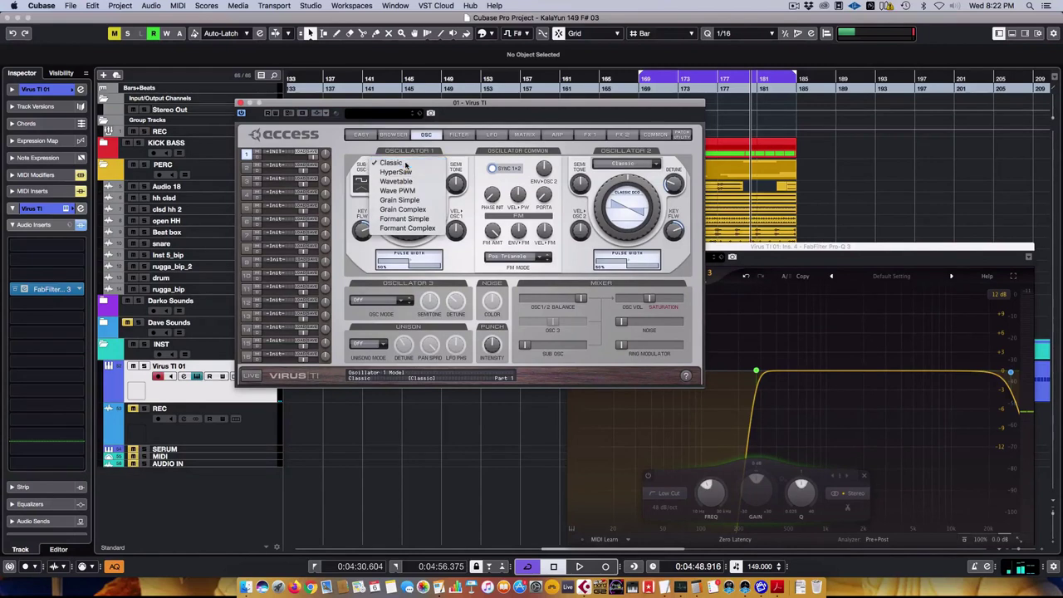
{"action": "left_click", "coordinate": [412, 209]}
{"action": "left_click_drag", "start_coordinate": [412, 208], "coordinate": [432, 259]}
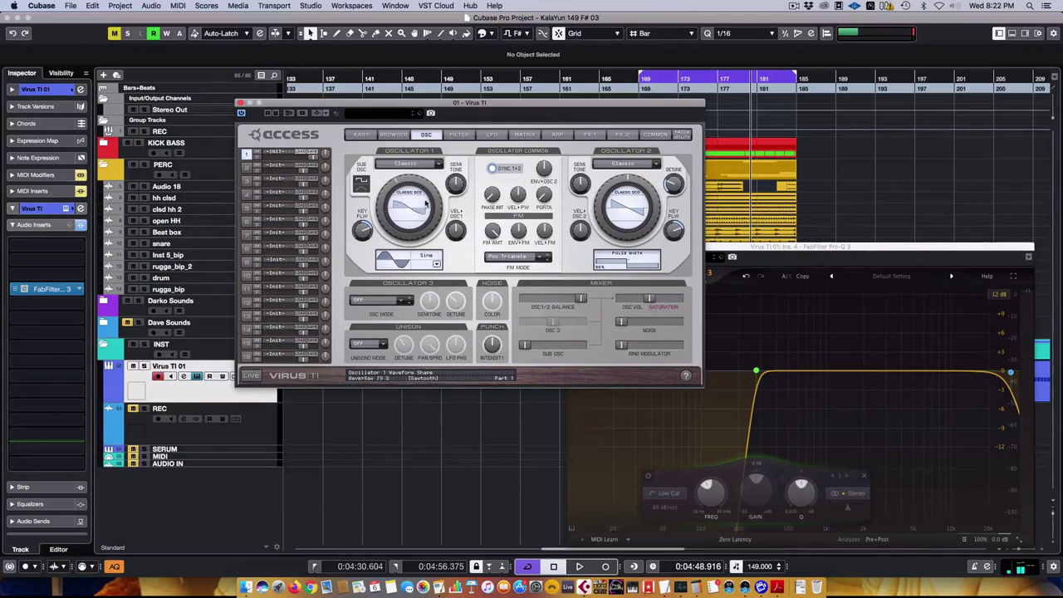
{"action": "left_click_drag", "start_coordinate": [425, 202], "coordinate": [428, 241]}
{"action": "left_click", "coordinate": [426, 256]}
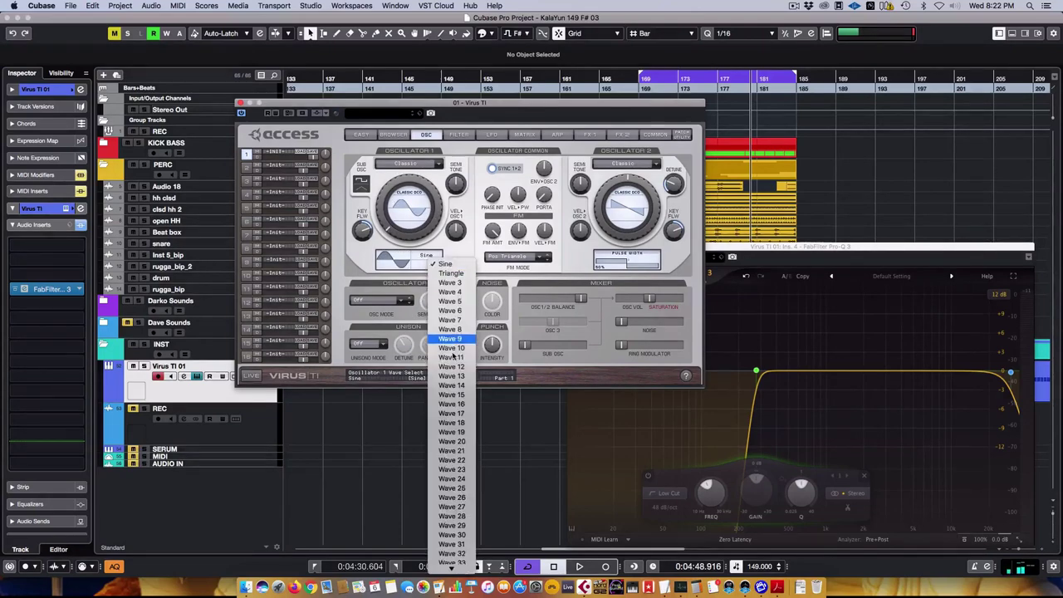
{"action": "left_click", "coordinate": [451, 415]}
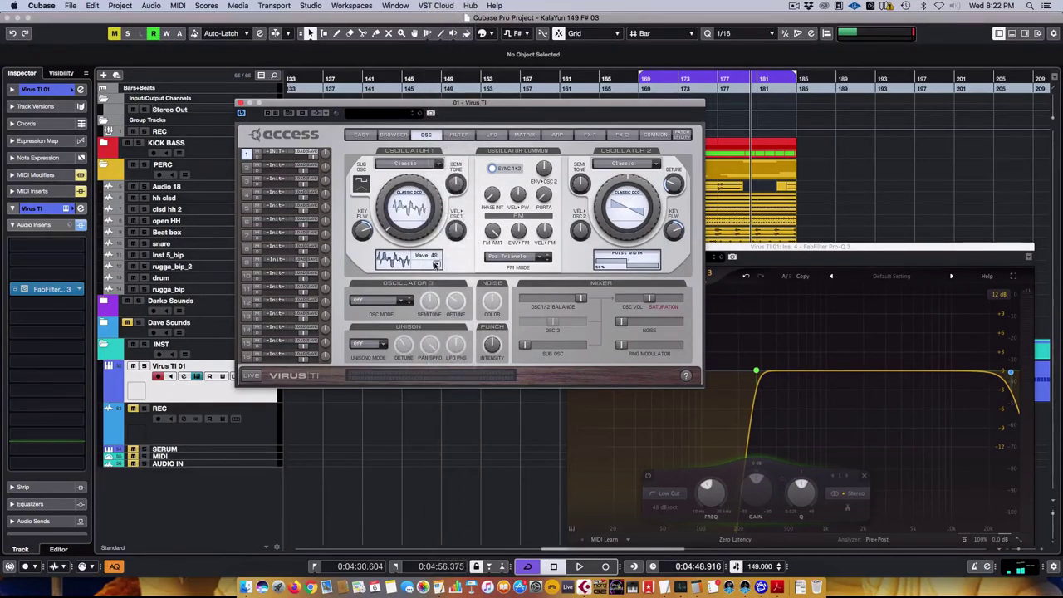
{"action": "left_click", "coordinate": [435, 264]}
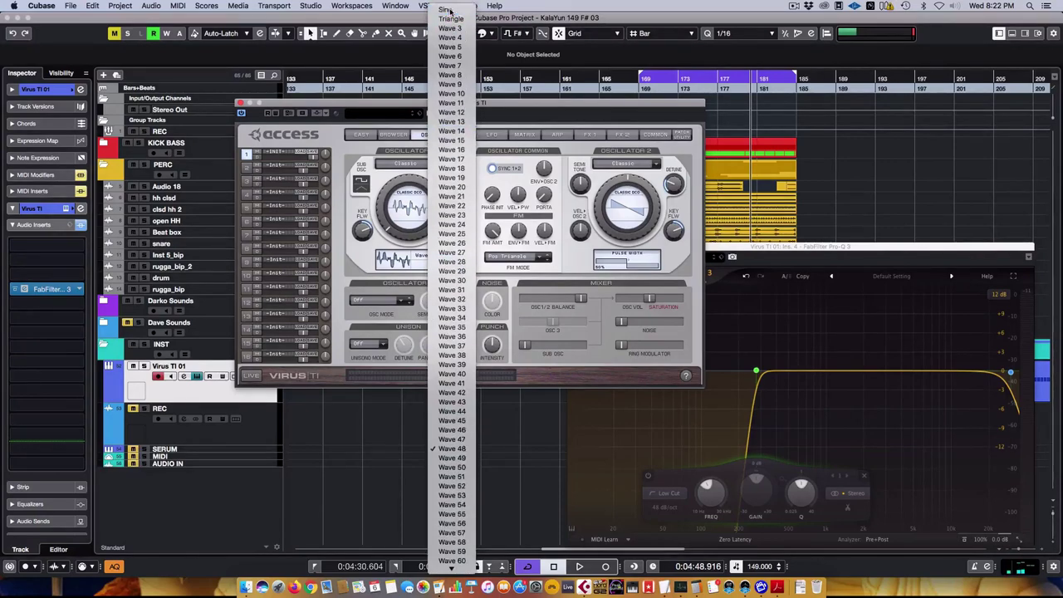
{"action": "left_click", "coordinate": [449, 10]}
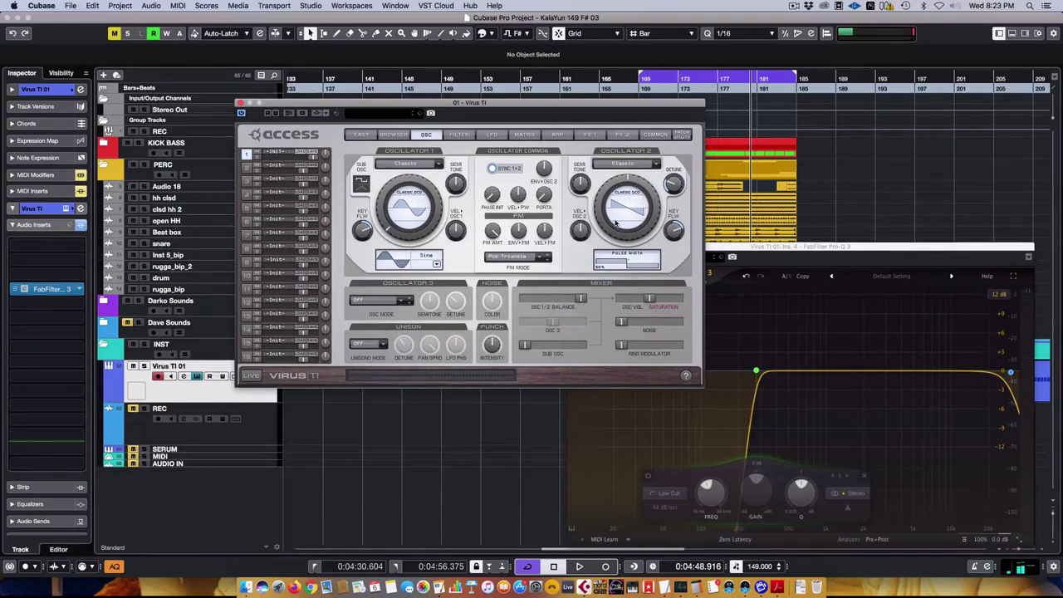
Step: Shift oscillator 2's shape from sawtooth slightly toward its Sine wave and turn oscillator 1's shape fully to Spectral Wave
{"action": "left_click_drag", "start_coordinate": [626, 208], "coordinate": [620, 258]}
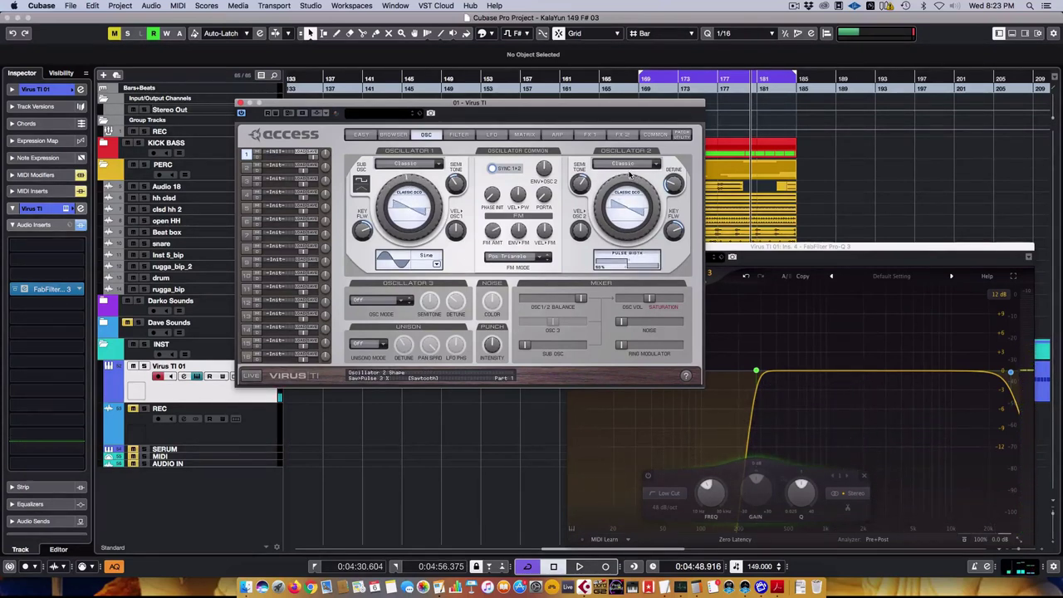
{"action": "left_click", "coordinate": [418, 203]}
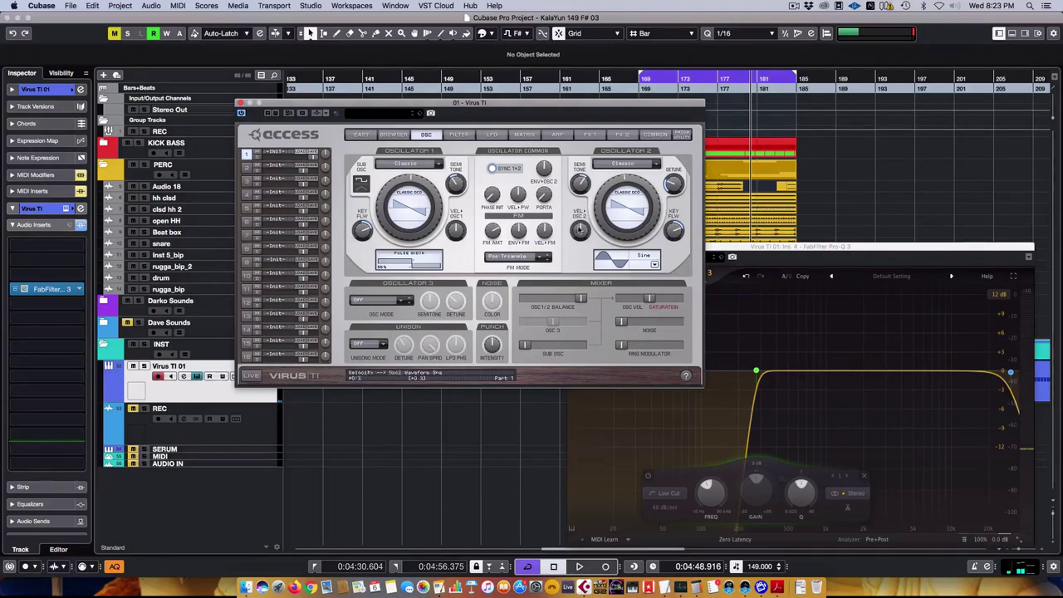
{"action": "left_click_drag", "start_coordinate": [529, 101], "coordinate": [516, 134]}
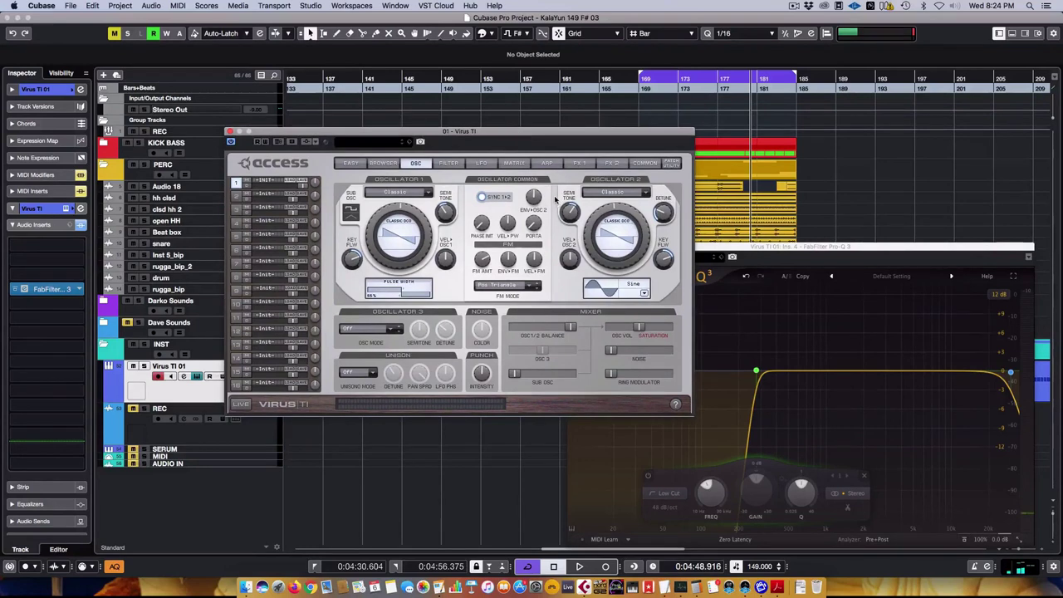
{"action": "mouse_move", "coordinate": [509, 260]}
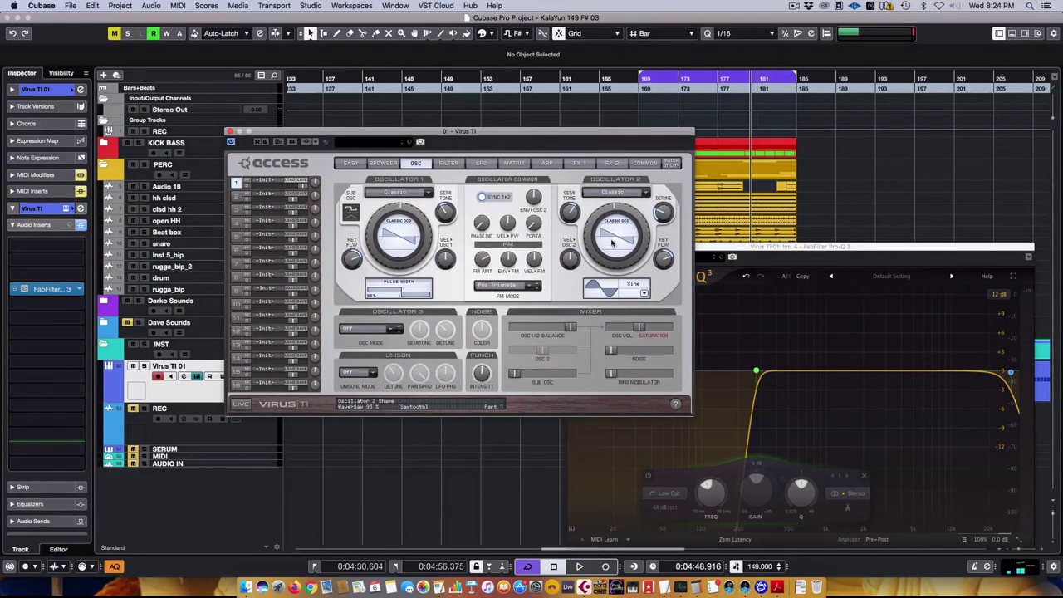
{"action": "left_click_drag", "start_coordinate": [400, 235], "coordinate": [406, 289]}
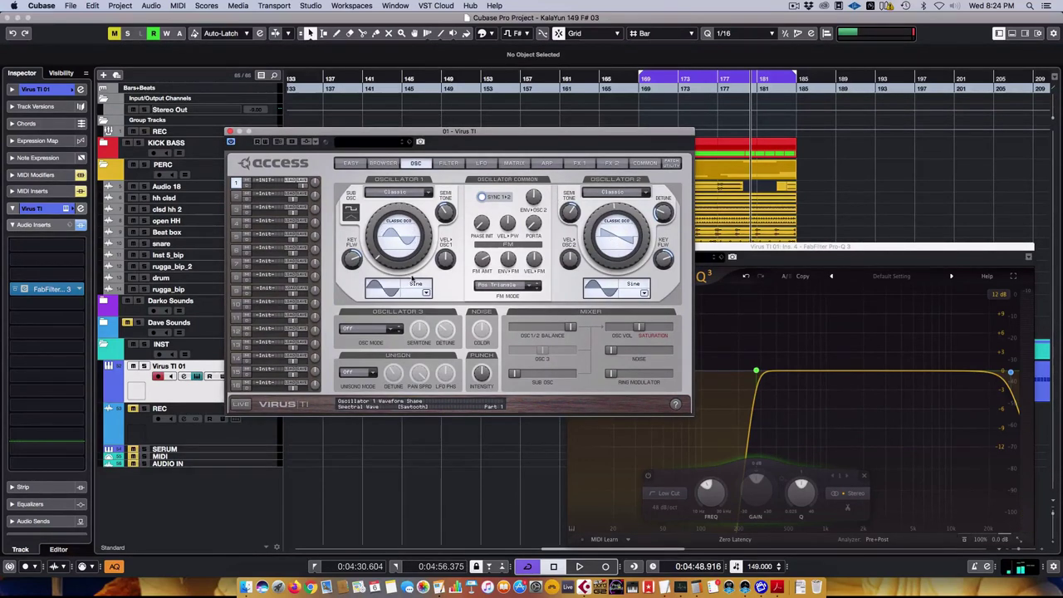
Step: Check the filter settings and audition oscillator 2's FM amount at 72.7% in the oscillator section
{"action": "left_click", "coordinate": [457, 163]}
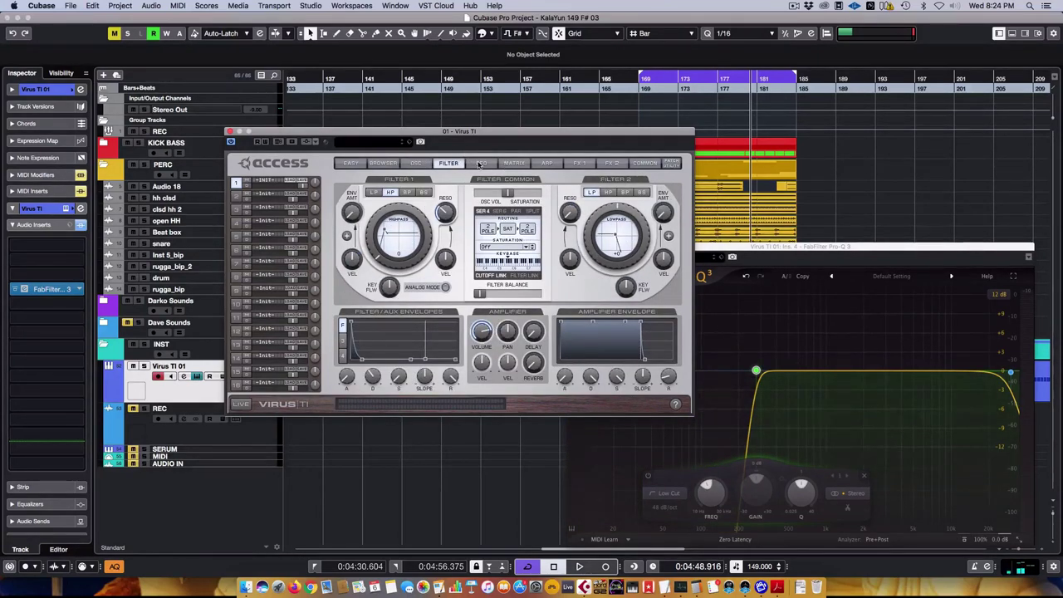
{"action": "left_click", "coordinate": [417, 163]}
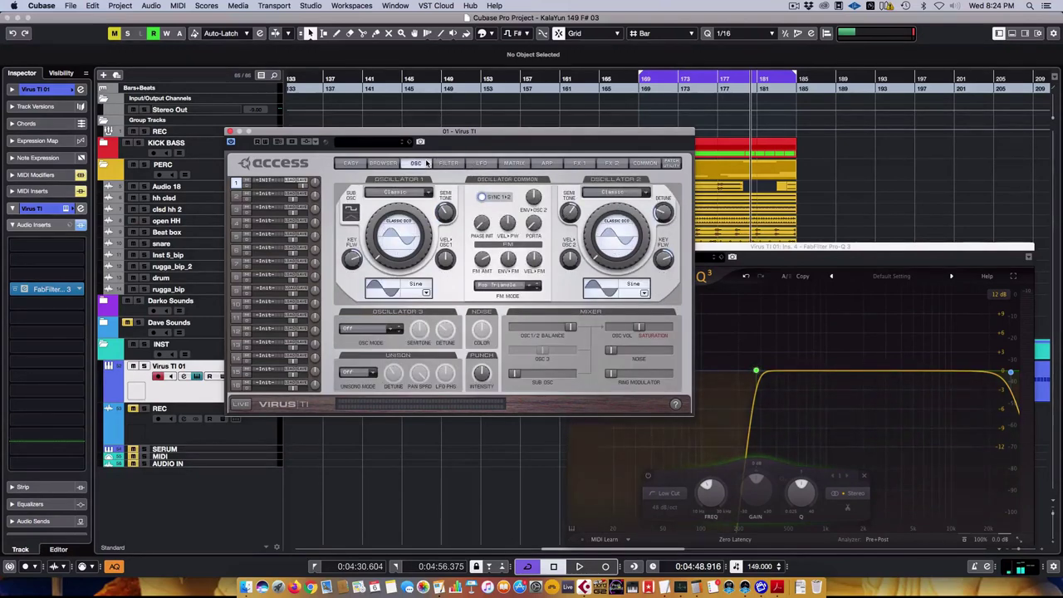
{"action": "mouse_move", "coordinate": [487, 261]}
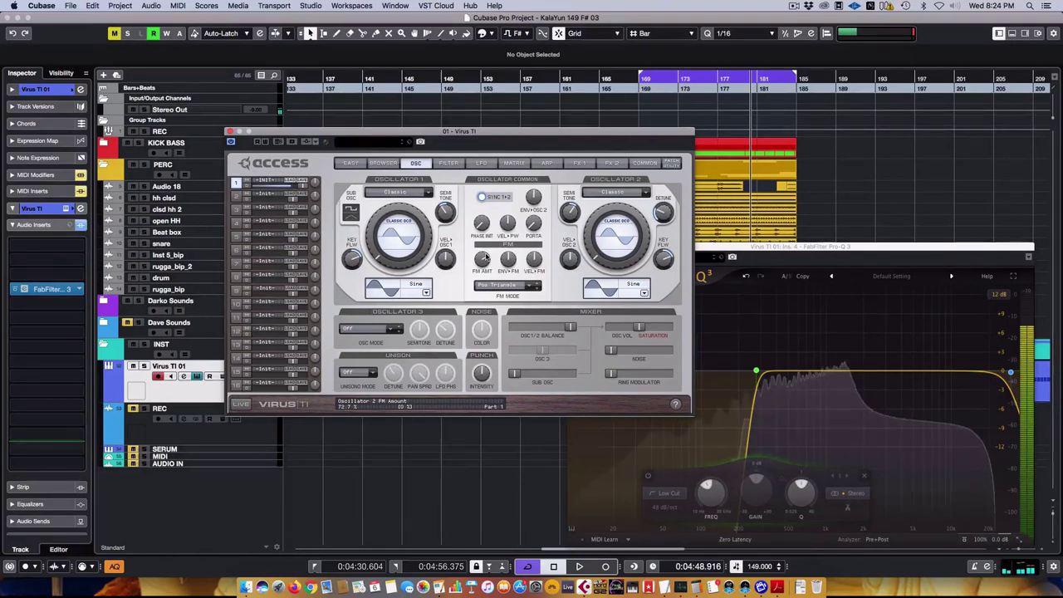
Step: Look through the assignable modulation destinations offered for LFO 1
{"action": "left_click", "coordinate": [480, 163]}
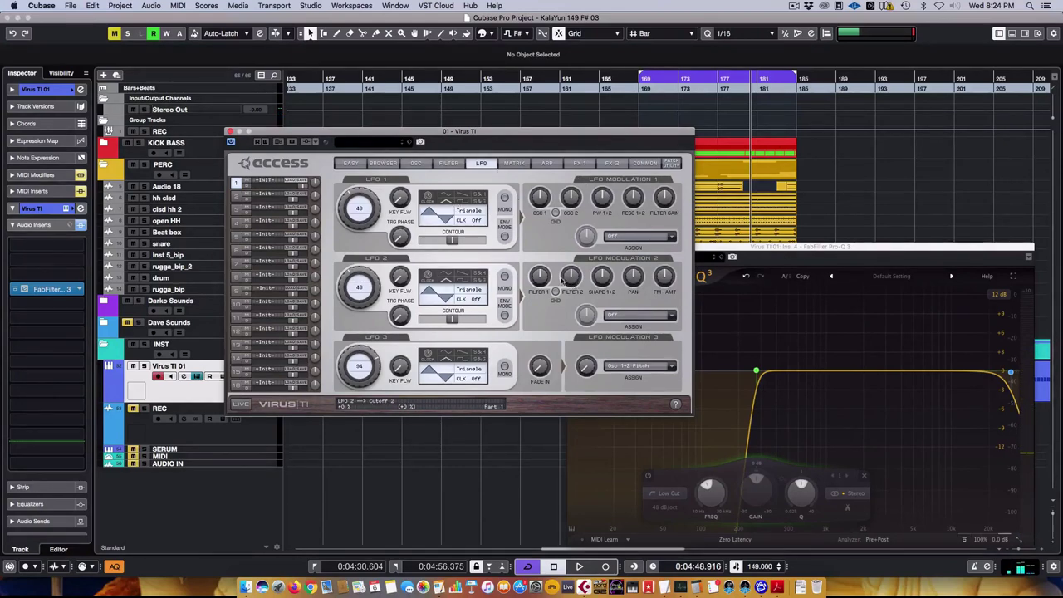
{"action": "left_click", "coordinate": [640, 314]}
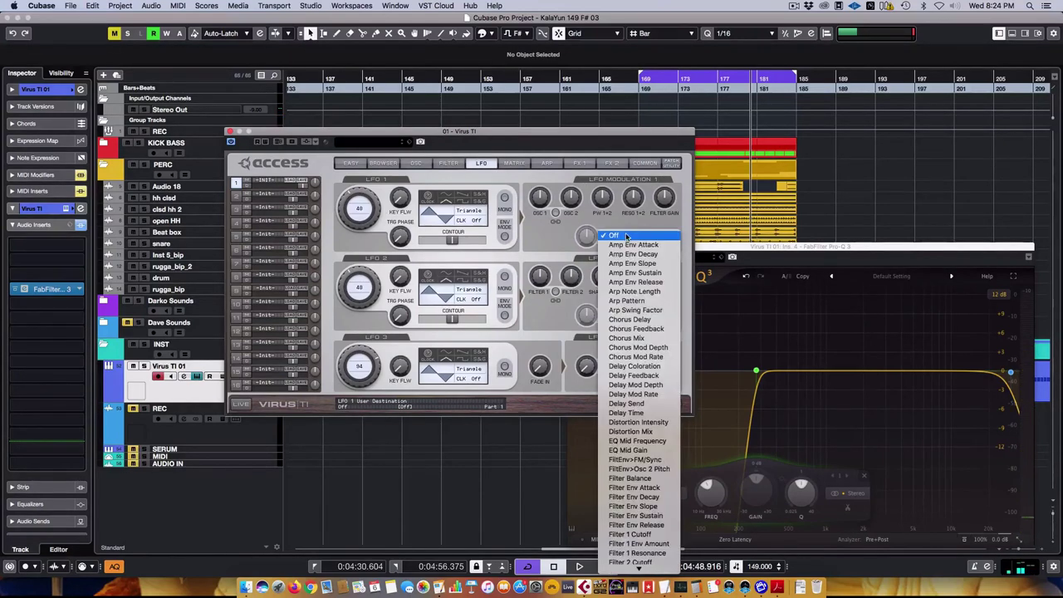
{"action": "scroll", "coordinate": [631, 378], "scroll_direction": "down", "scroll_amount": 5}
{"action": "left_click", "coordinate": [627, 374]}
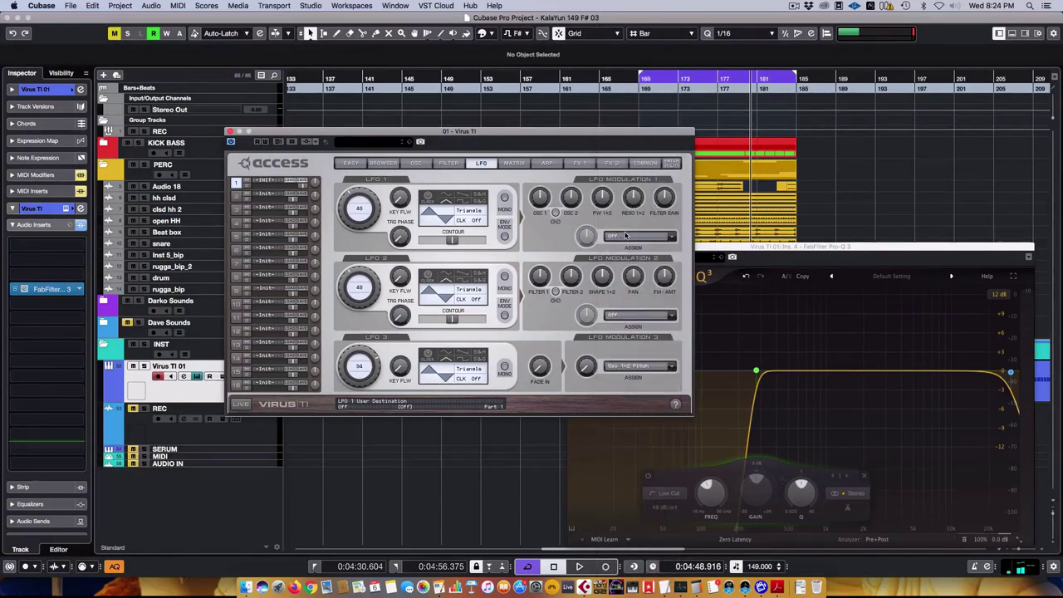
Step: Inspect the available sources for modulation matrix slot 1 and nudge the slot's first amount slightly
{"action": "left_click", "coordinate": [508, 164]}
{"action": "left_click", "coordinate": [457, 193]}
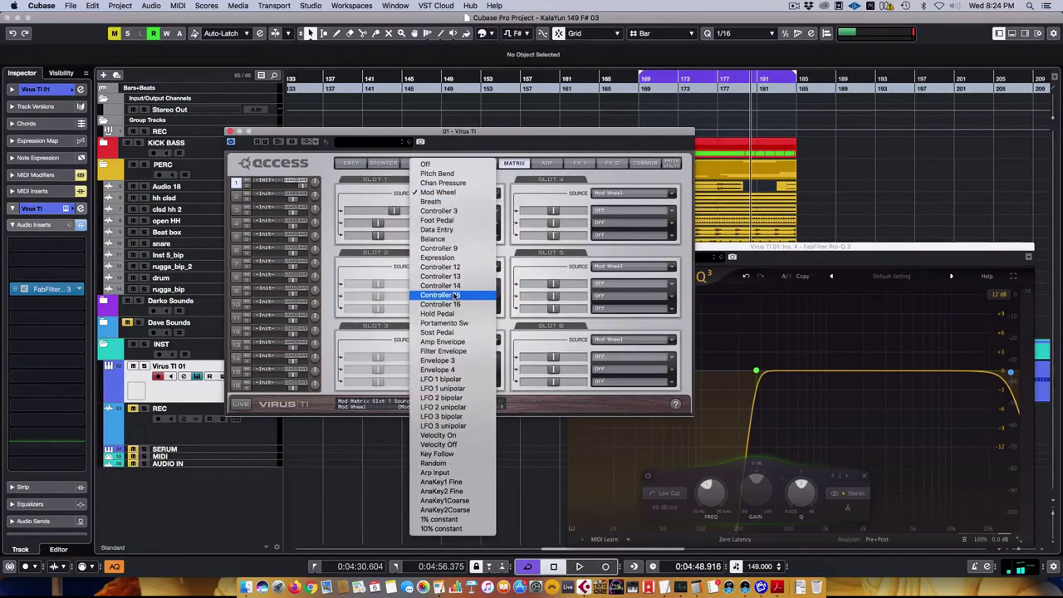
{"action": "left_click", "coordinate": [437, 378]}
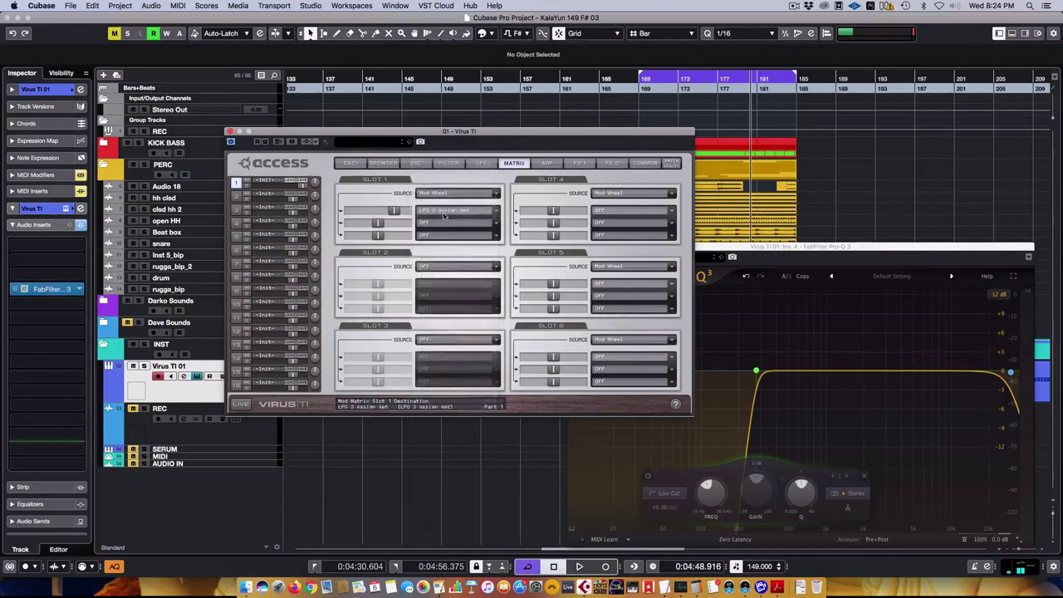
{"action": "mouse_move", "coordinate": [393, 210]}
{"action": "left_mouse_down"}
{"action": "mouse_move", "coordinate": [343, 214]}
{"action": "mouse_move", "coordinate": [400, 224]}
{"action": "left_mouse_up"}
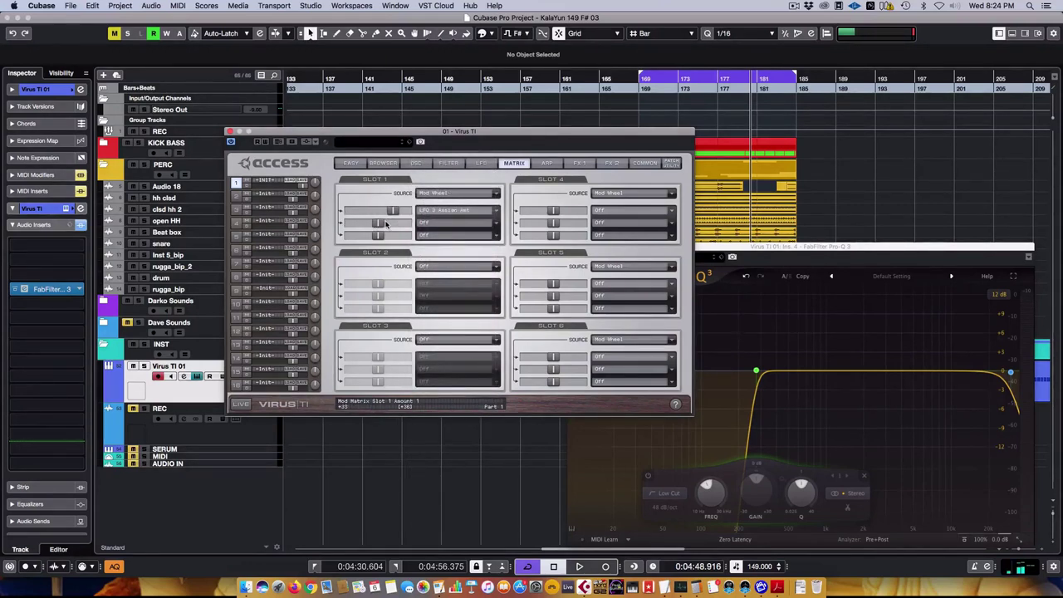
Step: Set LFO 1 to the S&H waveform and sync its clock to 1/8
{"action": "left_click", "coordinate": [482, 162]}
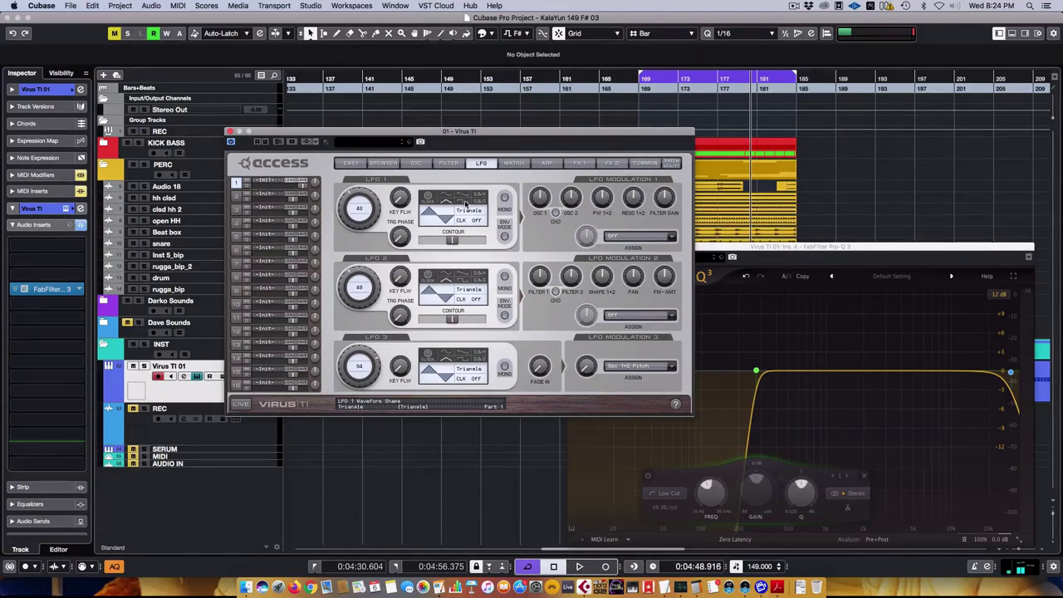
{"action": "left_click_drag", "start_coordinate": [477, 135], "coordinate": [502, 209]}
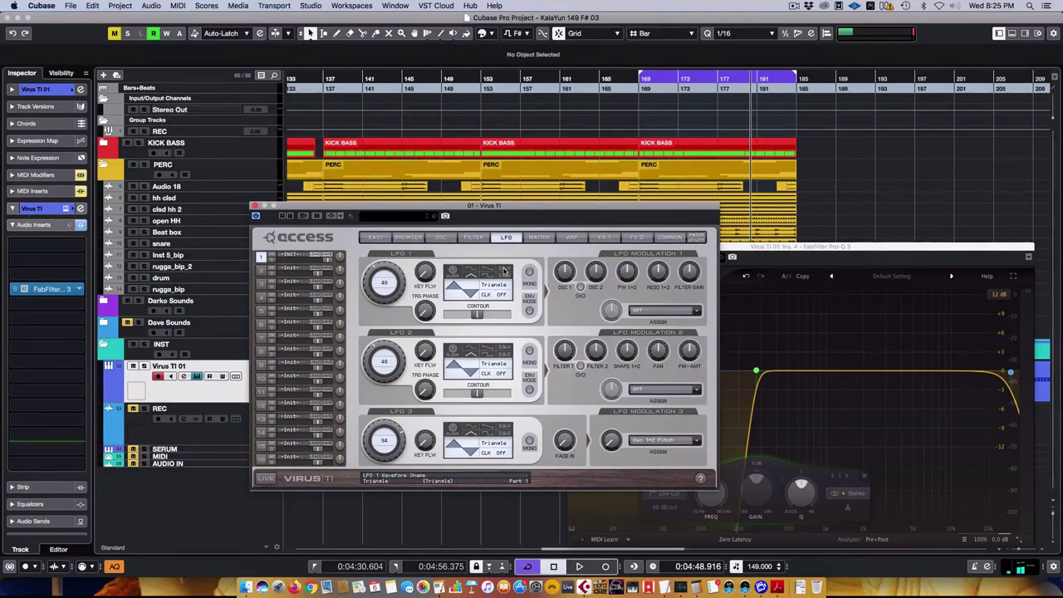
{"action": "left_click", "coordinate": [503, 271]}
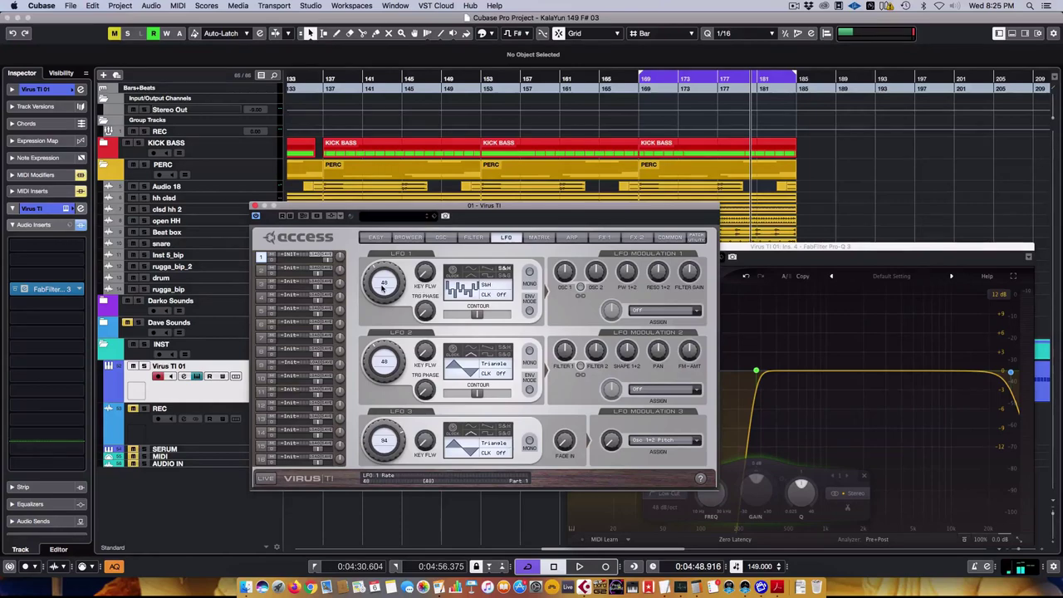
{"action": "left_click", "coordinate": [497, 295]}
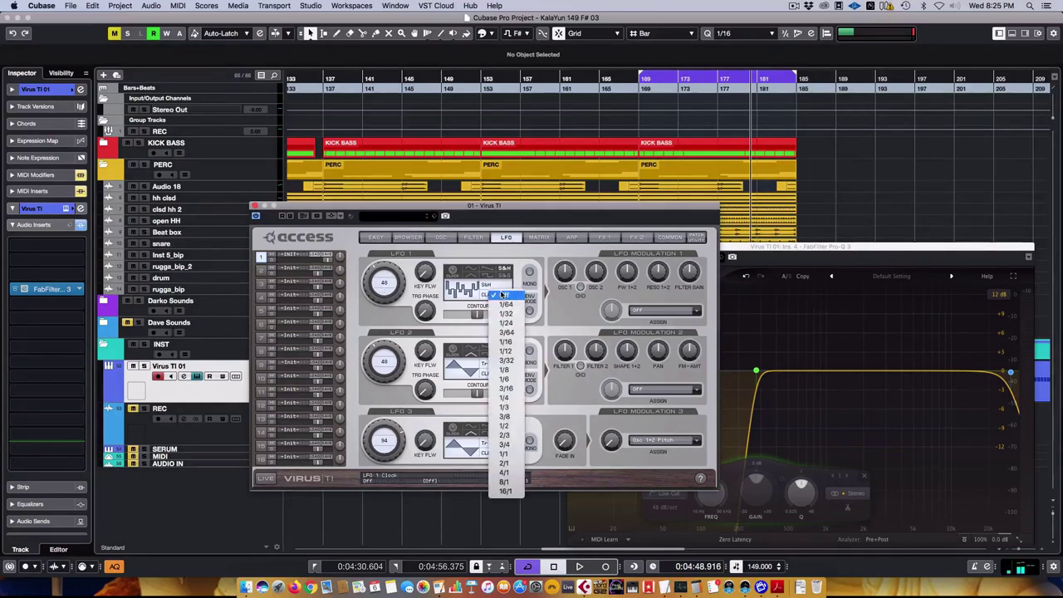
{"action": "left_click", "coordinate": [506, 370]}
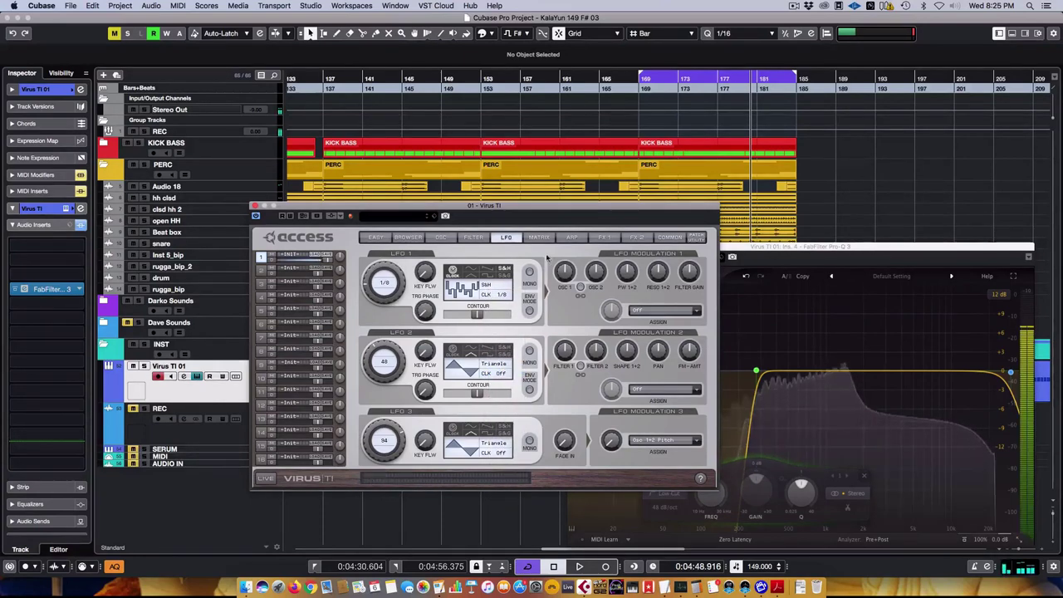
Step: Search LFO 1's assignable destinations and the synth's other sections for a way to modulate the oscillator FM amount
{"action": "left_click", "coordinate": [664, 311]}
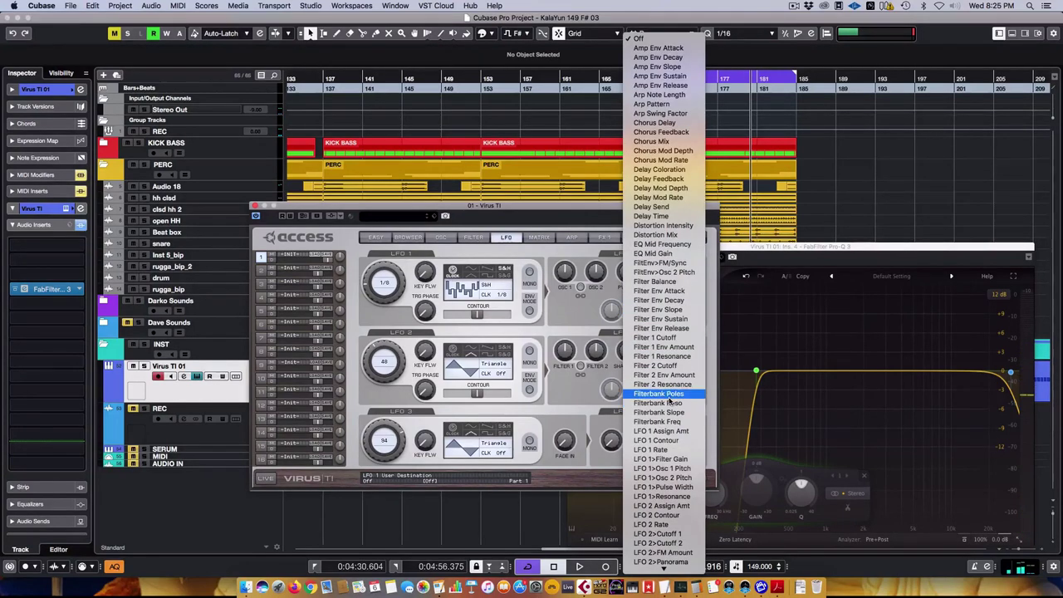
{"action": "left_click", "coordinate": [482, 239]}
{"action": "left_click", "coordinate": [475, 239]}
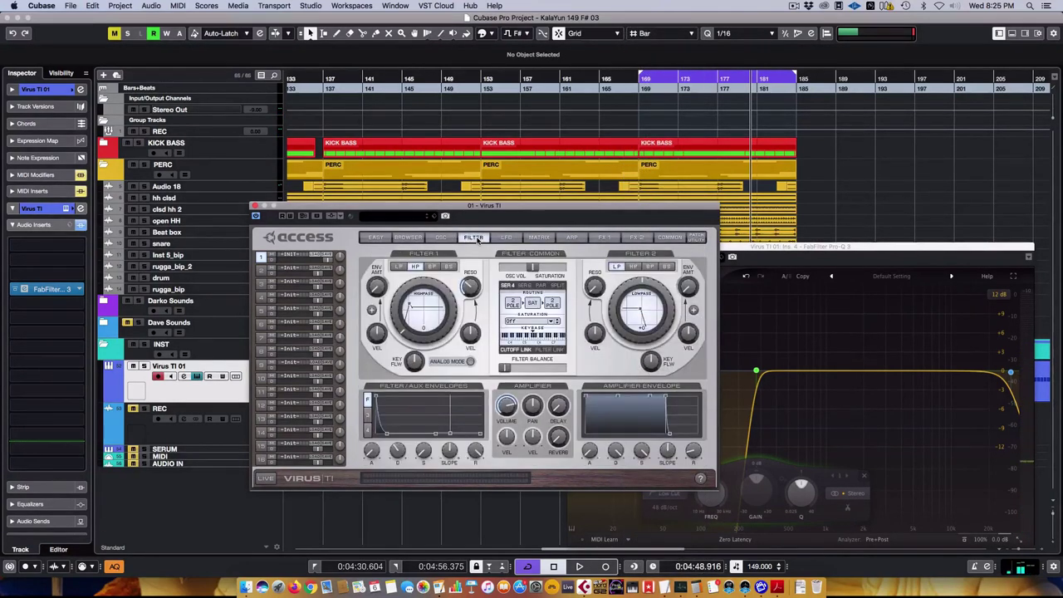
{"action": "left_click", "coordinate": [443, 238]}
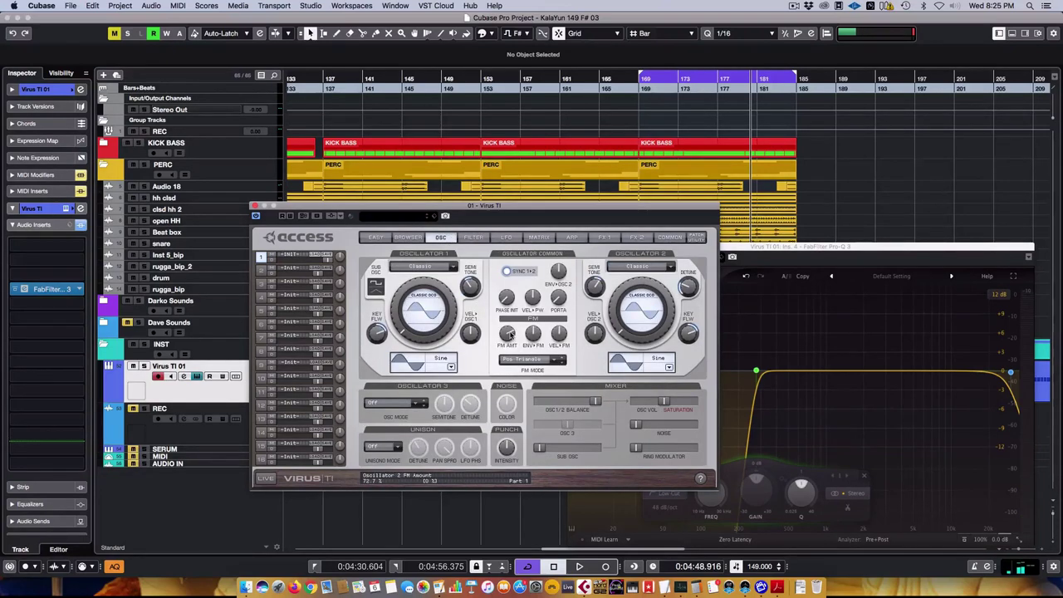
{"action": "left_click", "coordinate": [635, 239]}
{"action": "left_click", "coordinate": [605, 238]}
{"action": "left_click", "coordinate": [579, 238]}
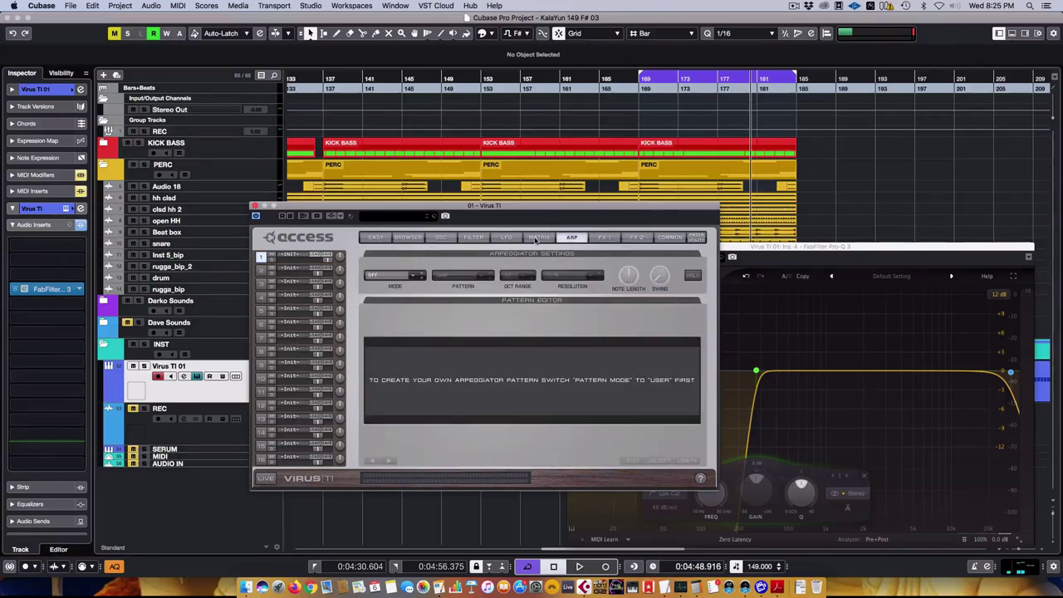
{"action": "left_click", "coordinate": [538, 238]}
{"action": "left_click", "coordinate": [504, 239]}
{"action": "left_click", "coordinate": [641, 309]}
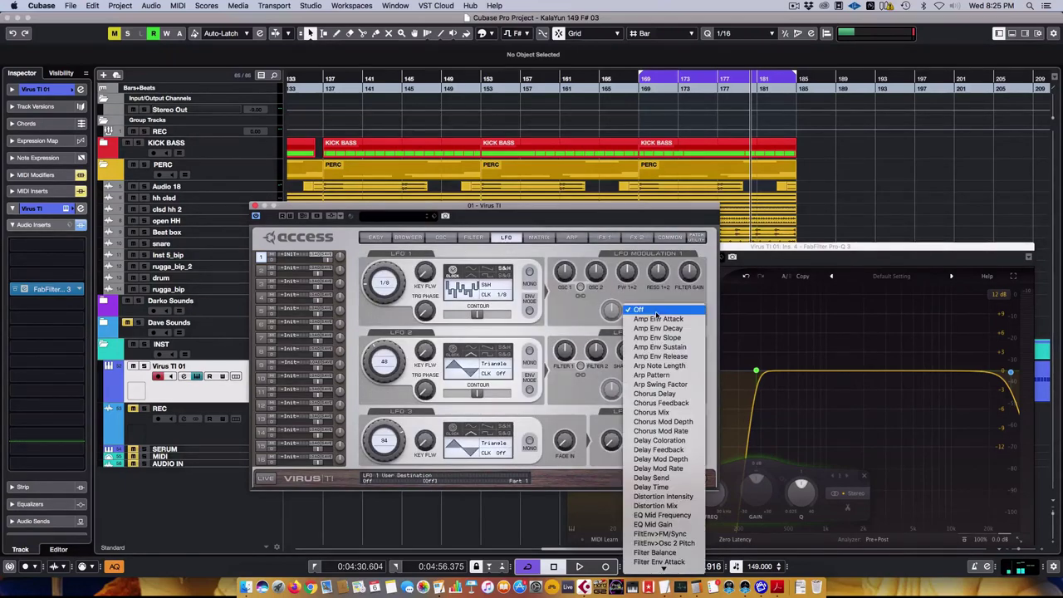
{"action": "left_click", "coordinate": [655, 378]}
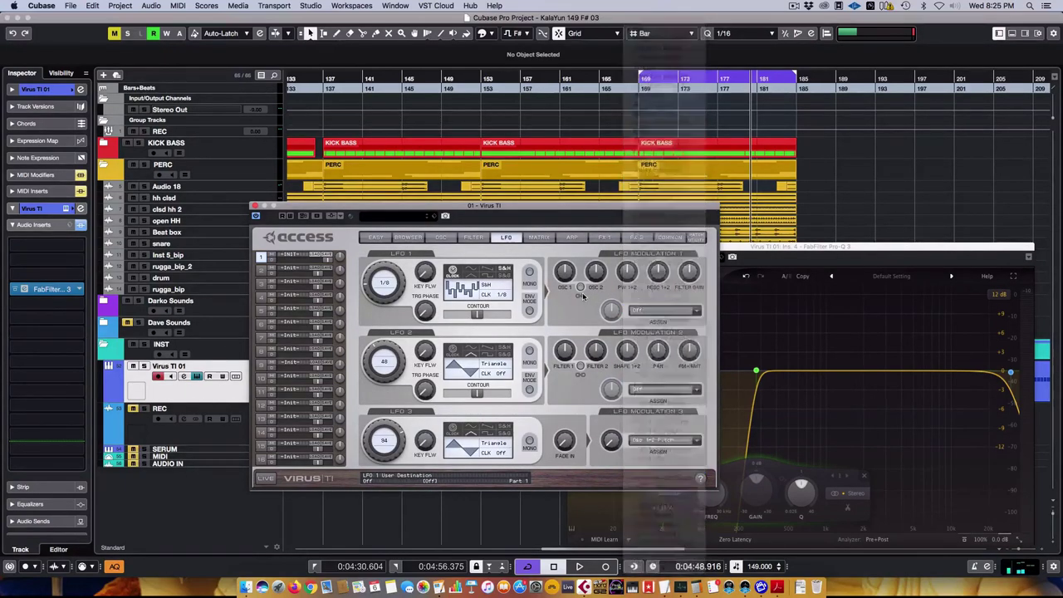
Step: Route LFO 1 bipolar to Osc 2 FM Amount in modulation matrix slot 1
{"action": "left_click", "coordinate": [538, 238]}
{"action": "left_click", "coordinate": [484, 267]}
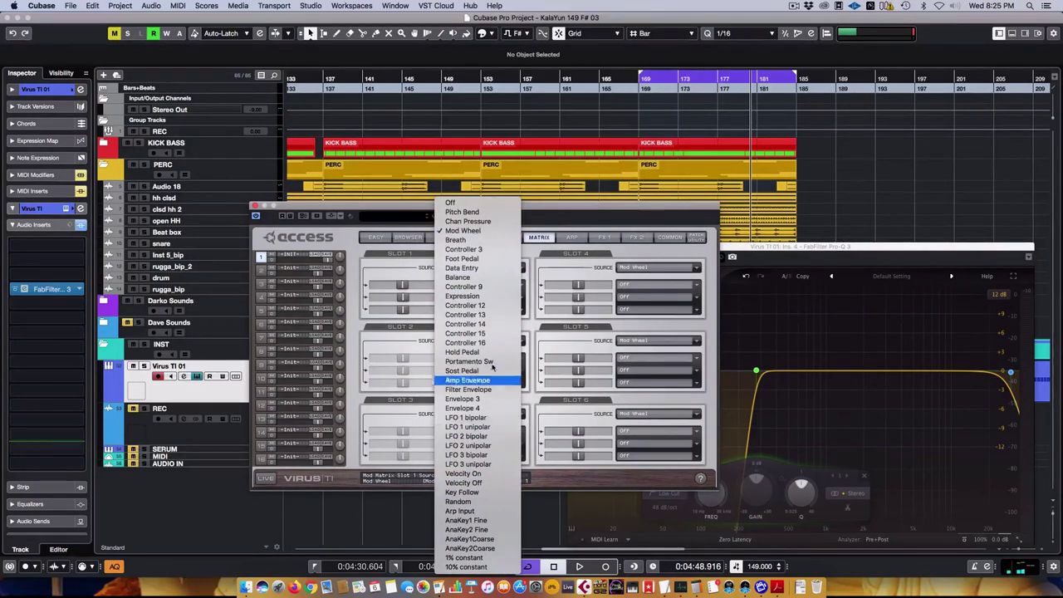
{"action": "left_click", "coordinate": [490, 425]}
{"action": "left_click", "coordinate": [481, 283]}
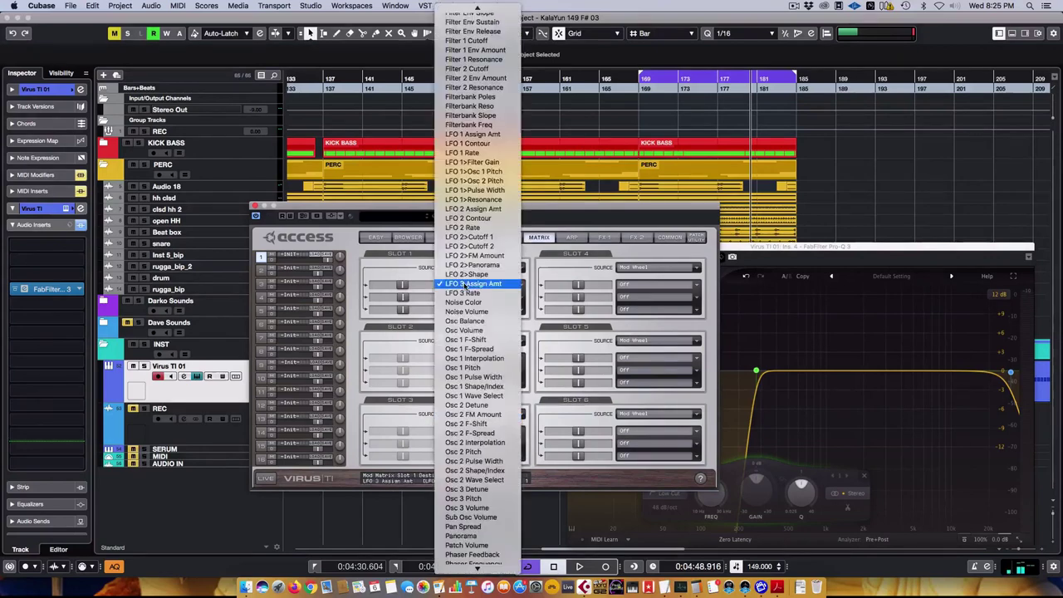
{"action": "left_click", "coordinate": [472, 414]}
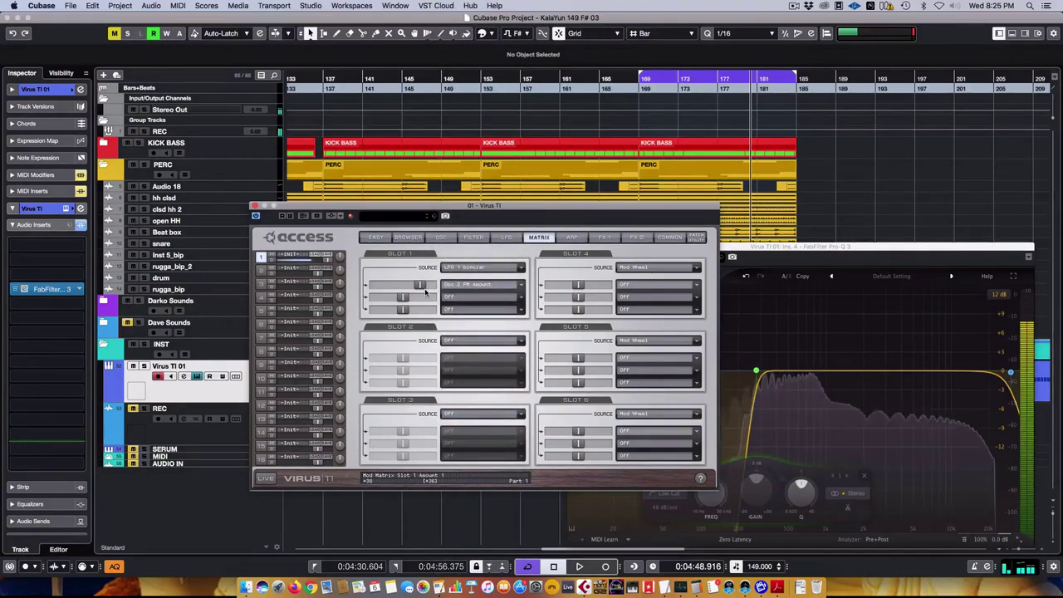
Step: Review the LFO, filter, oscillator, FX, arpeggiator and matrix settings while playing the modulated sound
{"action": "left_click", "coordinate": [440, 237]}
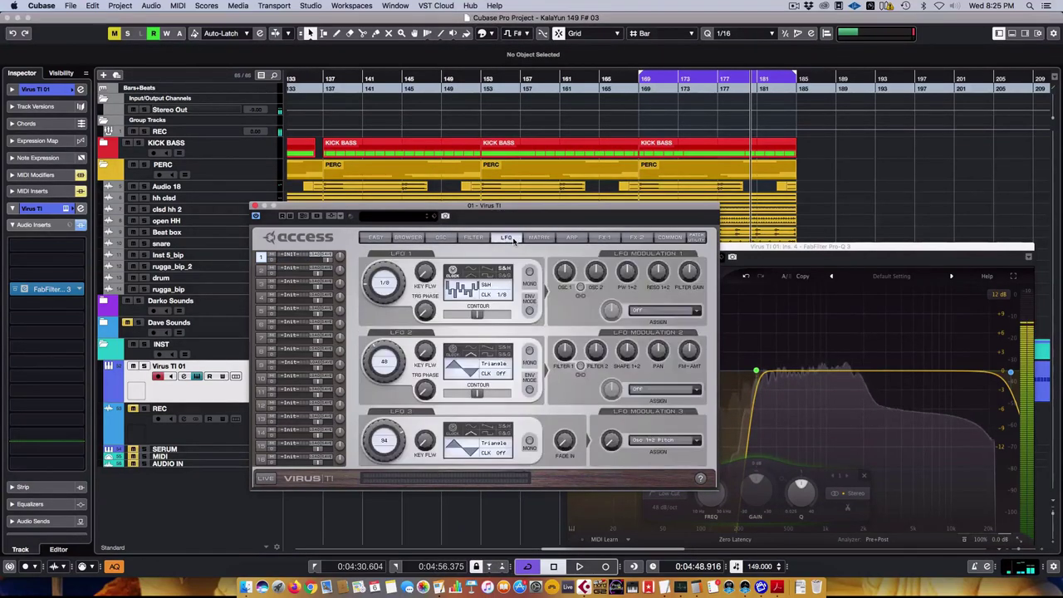
{"action": "left_click", "coordinate": [475, 237]}
{"action": "left_click", "coordinate": [441, 239]}
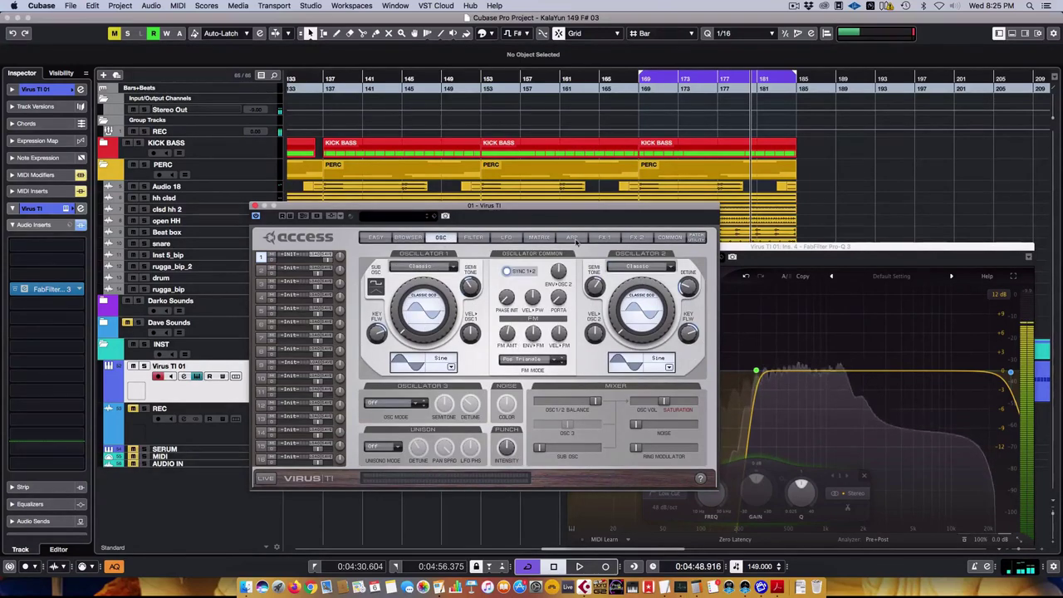
{"action": "left_click", "coordinate": [605, 237]}
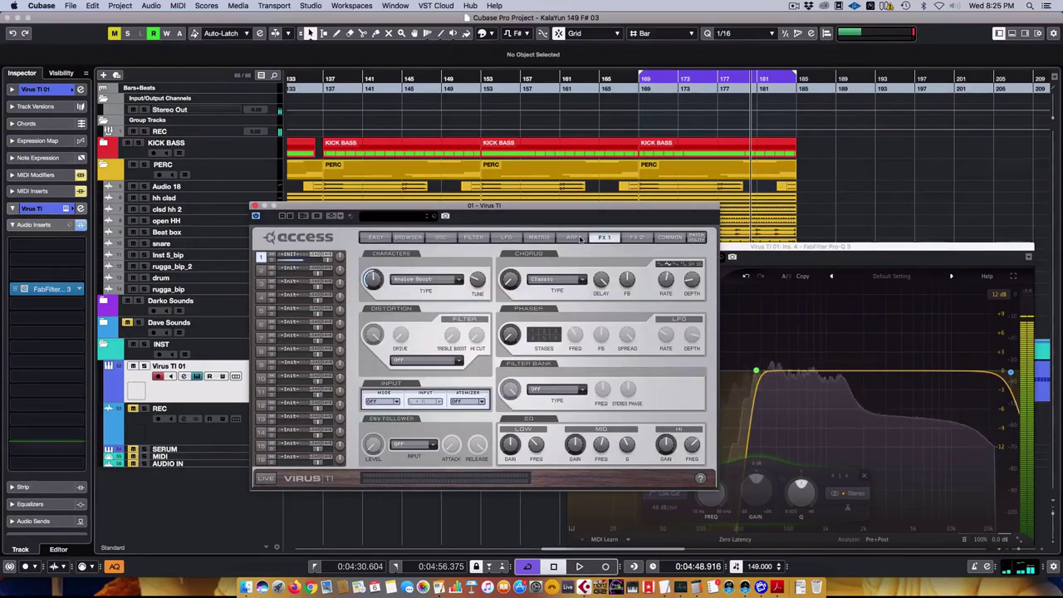
{"action": "left_click", "coordinate": [573, 238]}
{"action": "left_click", "coordinate": [539, 238]}
{"action": "left_click", "coordinate": [506, 238]}
{"action": "left_click", "coordinate": [473, 238]}
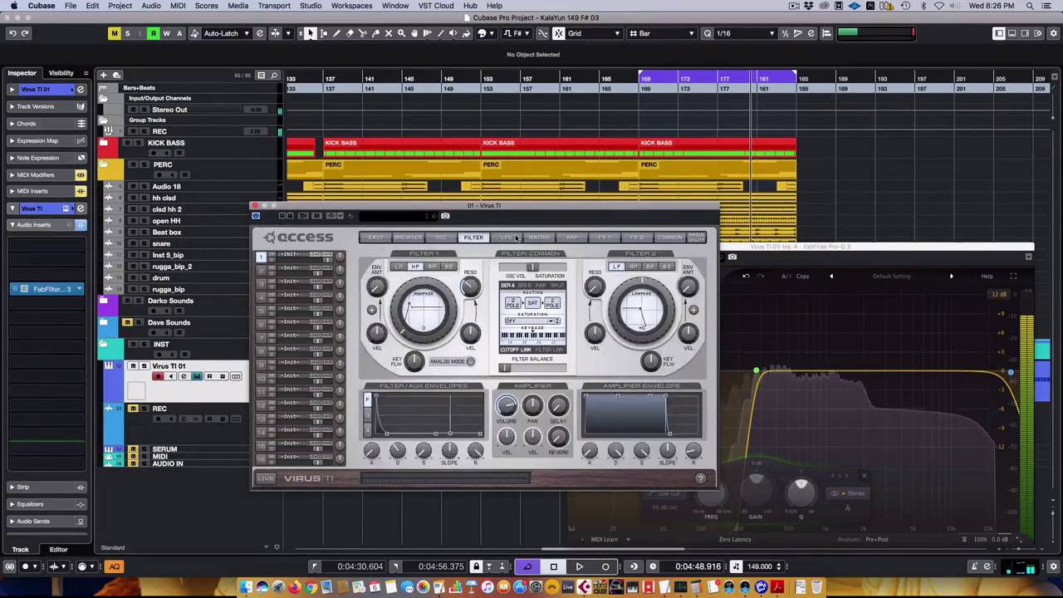
Step: Switch LFO 1 to mono and set its clock to 1/16
{"action": "left_click", "coordinate": [508, 238]}
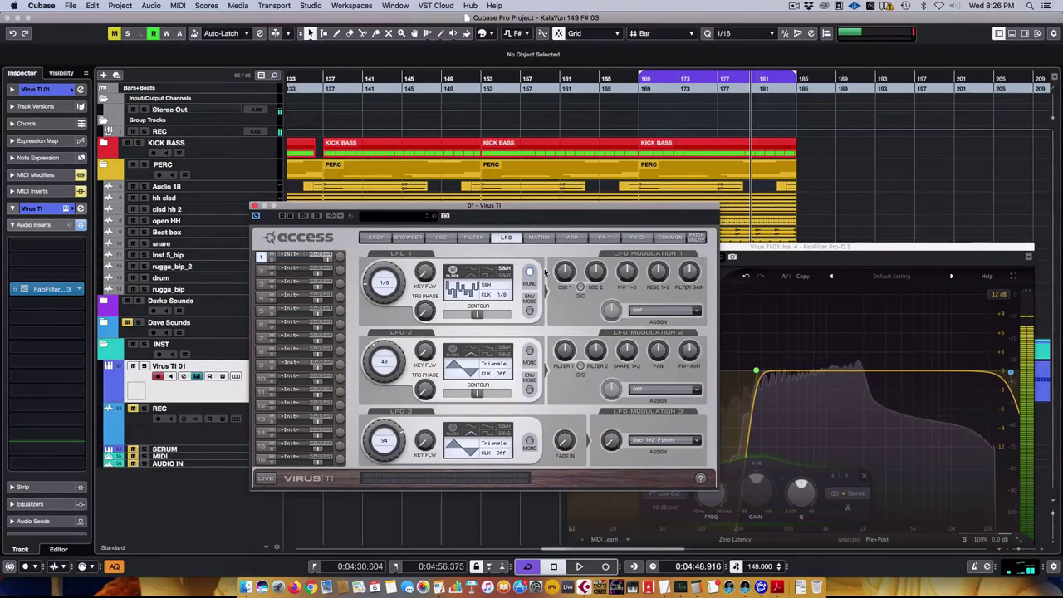
{"action": "left_click", "coordinate": [504, 297]}
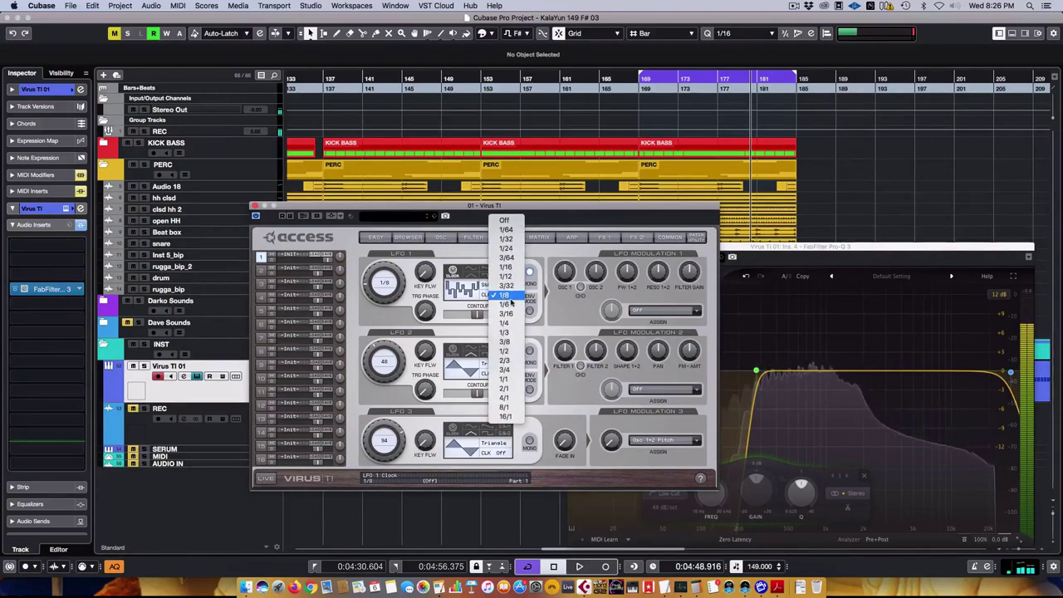
{"action": "left_click", "coordinate": [510, 269]}
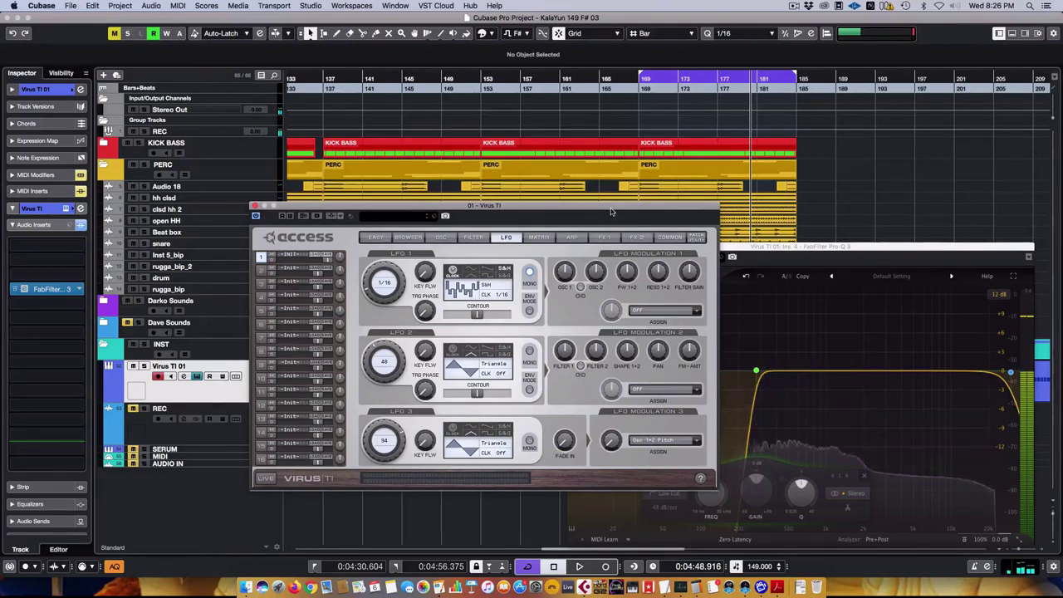
Step: Try a 3/32 clock for LFO 1, change it to the next slower division, and return to the modulation matrix
{"action": "left_click_drag", "start_coordinate": [610, 212], "coordinate": [583, 224]}
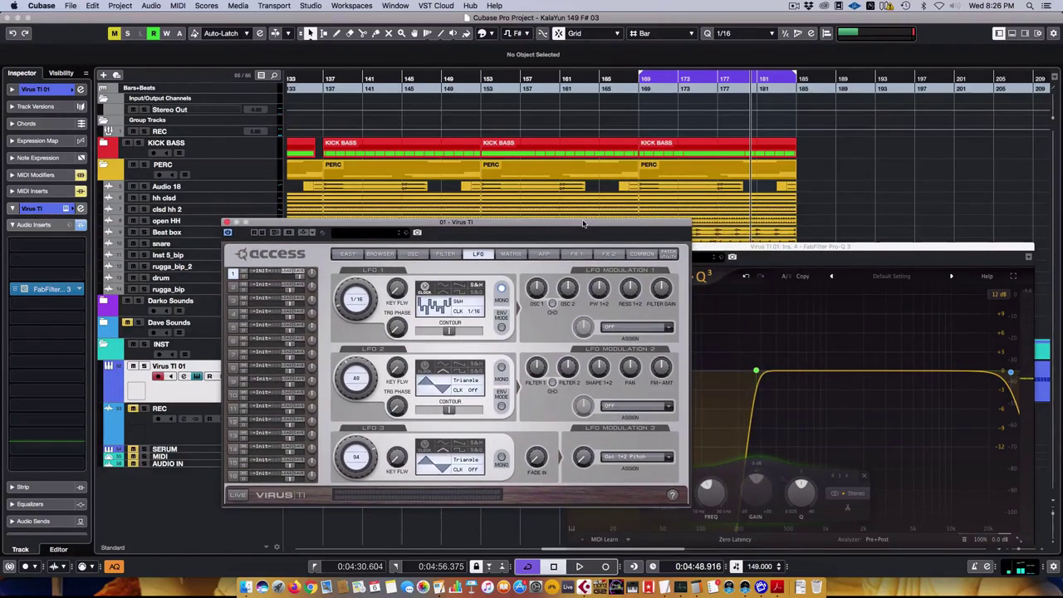
{"action": "left_click", "coordinate": [543, 254]}
{"action": "left_click", "coordinate": [511, 254]}
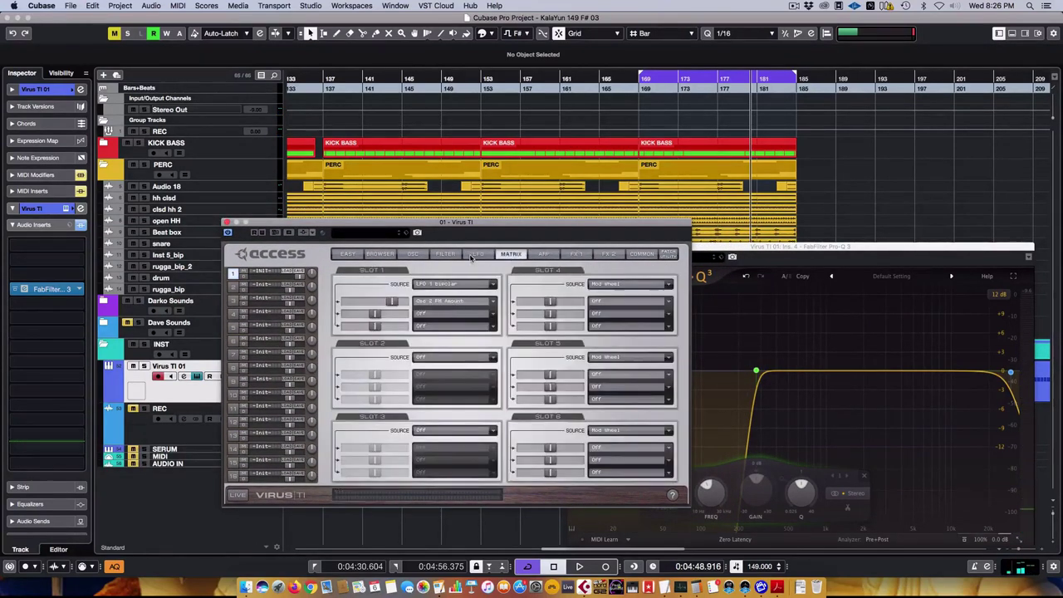
{"action": "left_click", "coordinate": [478, 254]}
{"action": "left_click", "coordinate": [446, 254]}
{"action": "left_click", "coordinate": [475, 254]}
{"action": "left_click", "coordinate": [469, 311]}
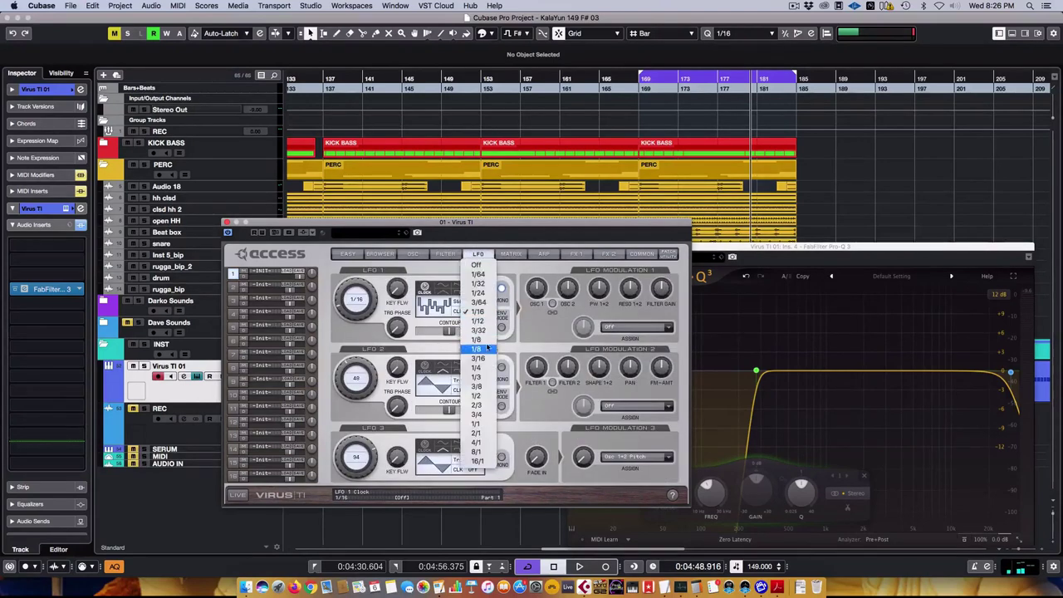
{"action": "left_click", "coordinate": [480, 330]}
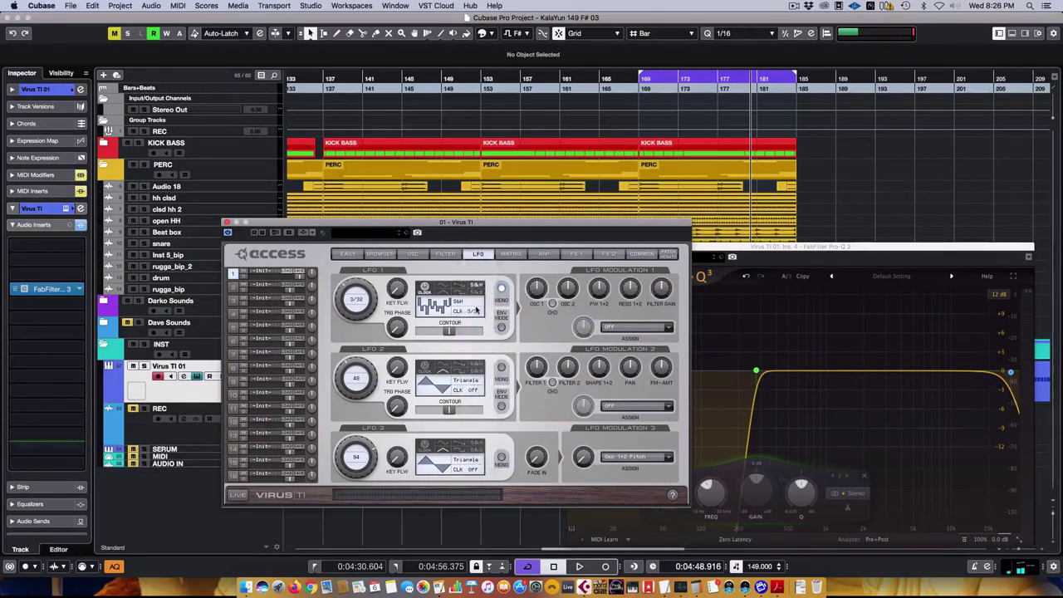
{"action": "left_click", "coordinate": [476, 311]}
{"action": "left_click", "coordinate": [480, 319]}
{"action": "left_click", "coordinate": [511, 254]}
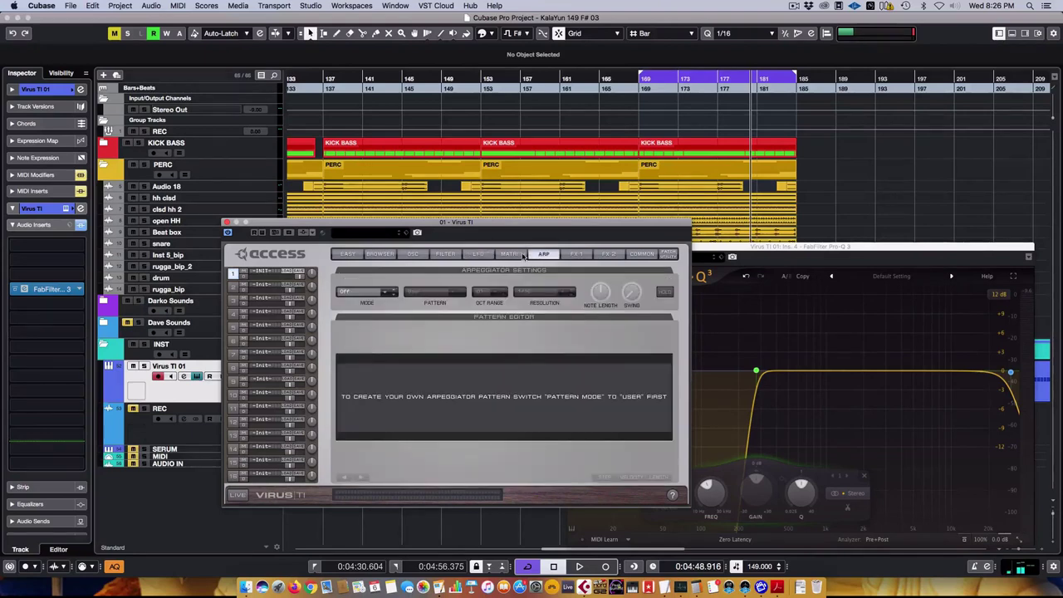
Step: Change the source of modulation matrix slot 1 to Random after checking the LFO 1 settings
{"action": "left_click", "coordinate": [476, 255]}
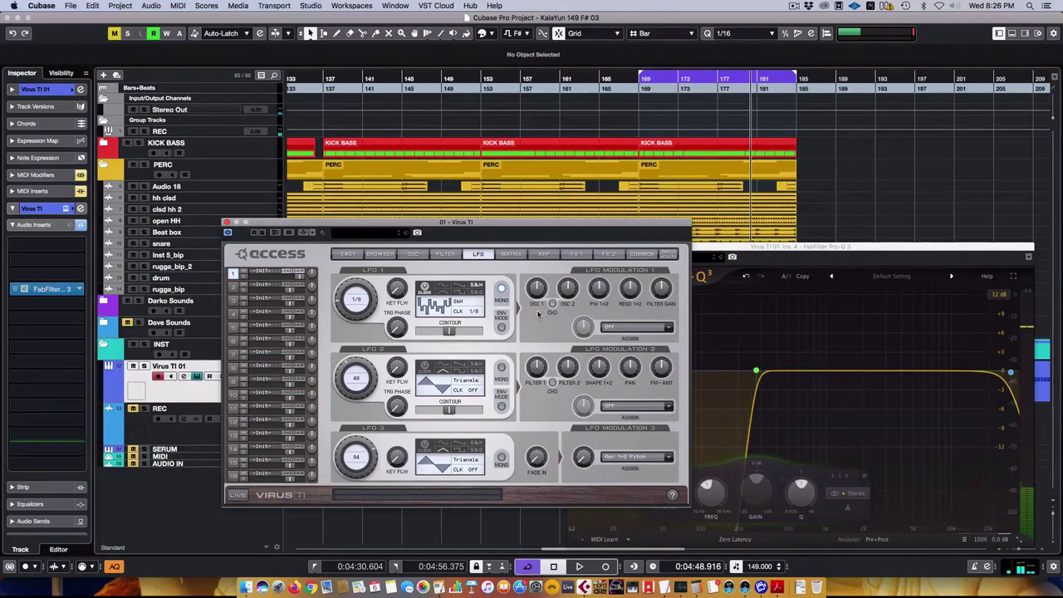
{"action": "left_click", "coordinate": [514, 254]}
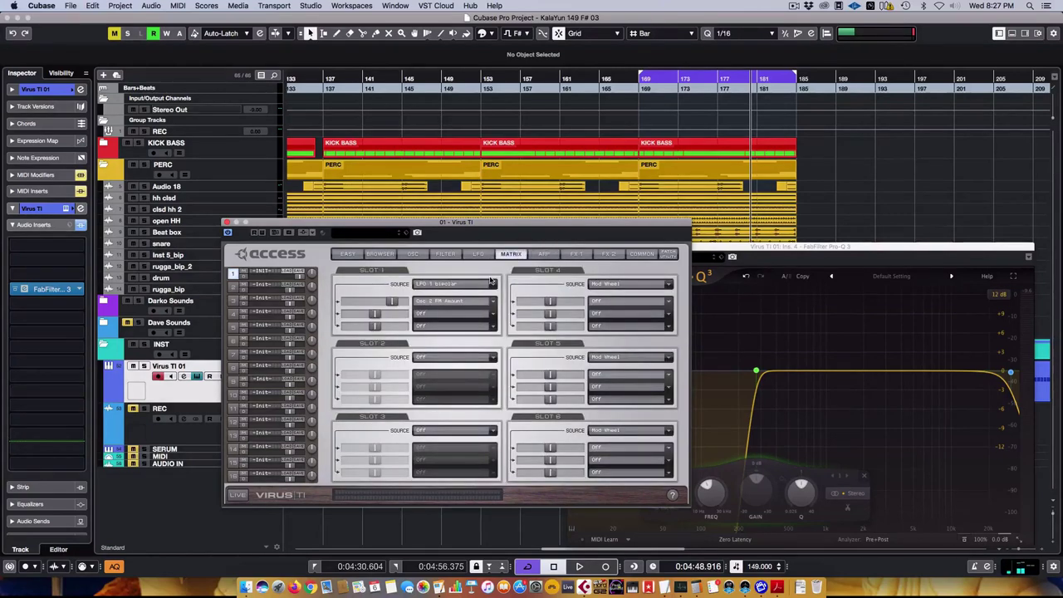
{"action": "left_click", "coordinate": [454, 284]}
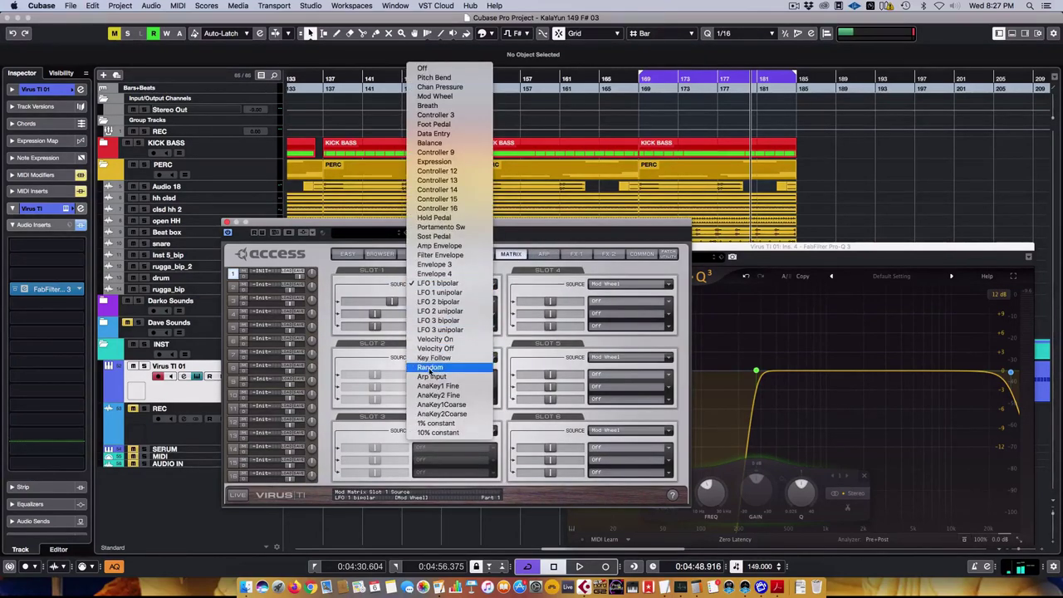
{"action": "left_click", "coordinate": [430, 367]}
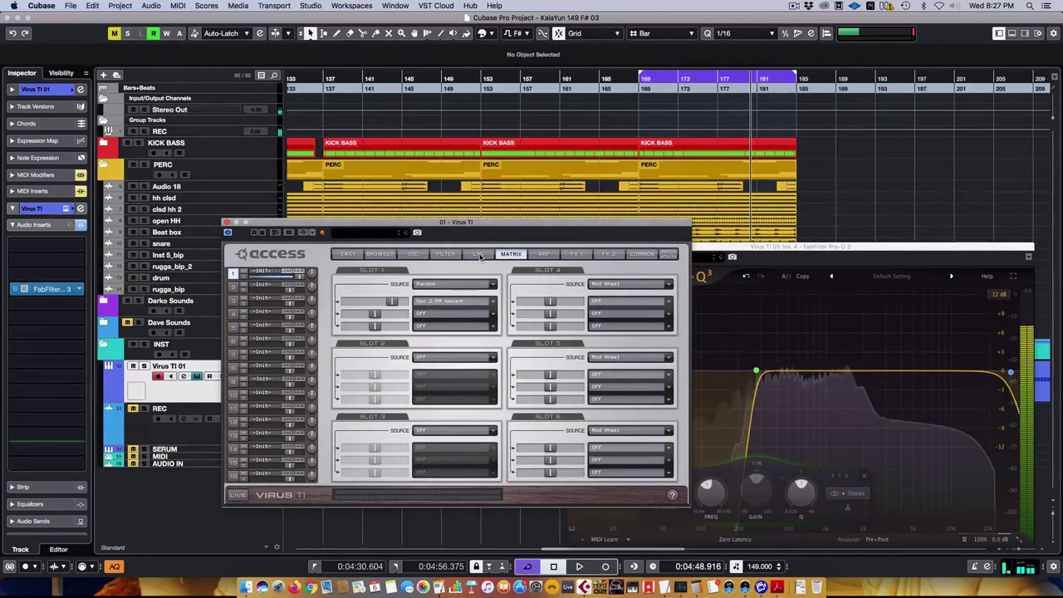
Step: Review the LFO and matrix settings, try band-pass for filter 1, and set it to low-pass with cutoff 74
{"action": "left_click", "coordinate": [478, 255]}
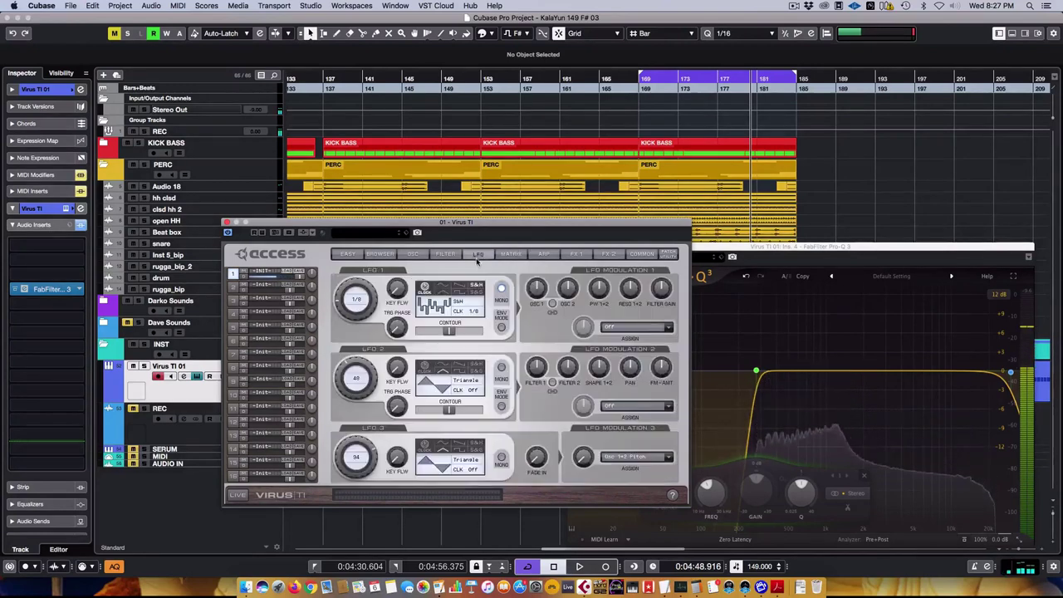
{"action": "left_click", "coordinate": [446, 255]}
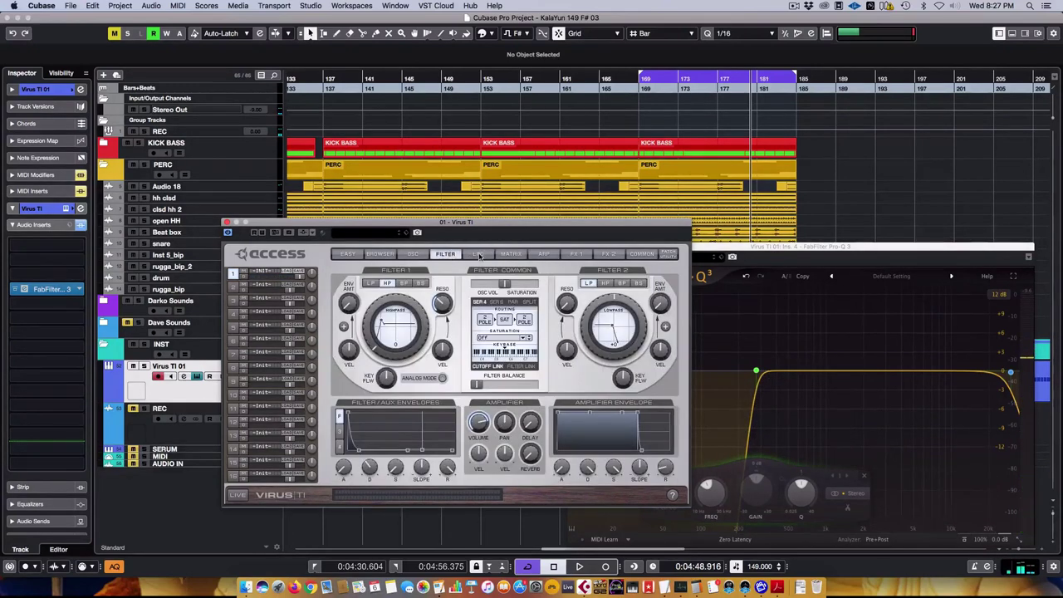
{"action": "left_click", "coordinate": [478, 255]}
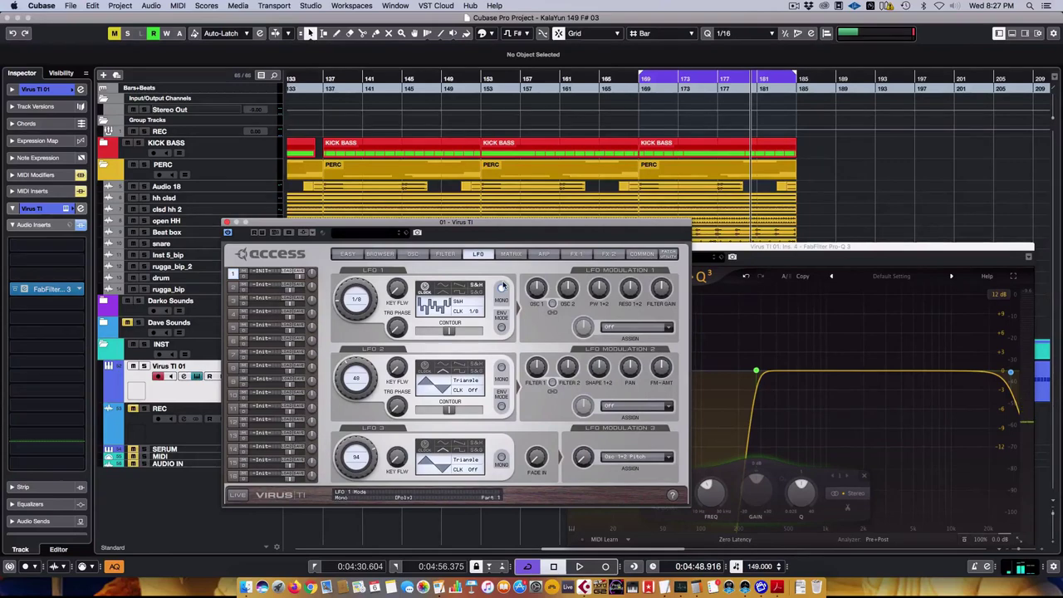
{"action": "left_click", "coordinate": [512, 255]}
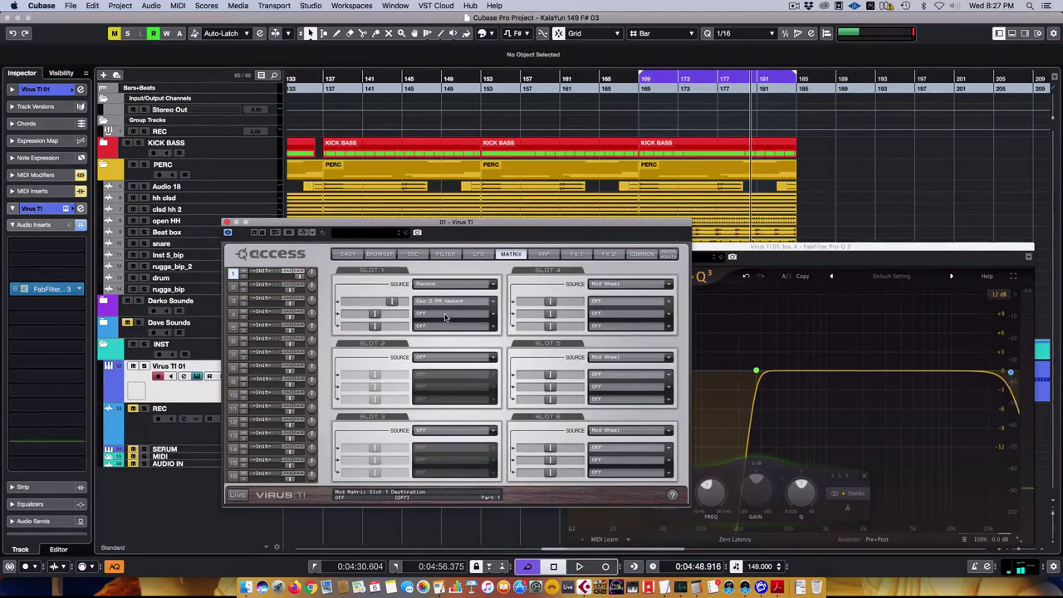
{"action": "left_click", "coordinate": [449, 254]}
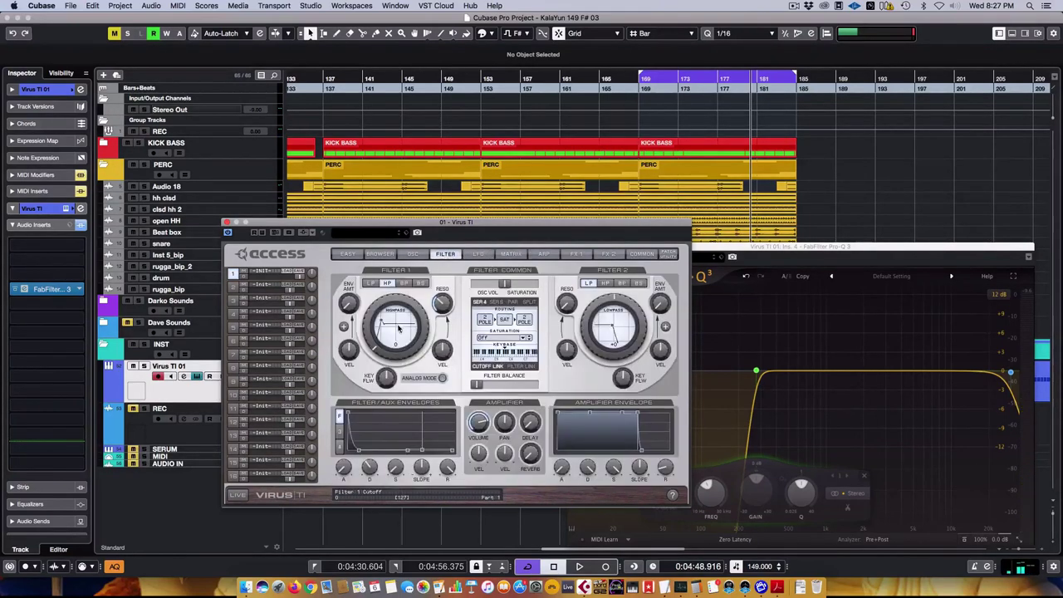
{"action": "left_click", "coordinate": [404, 283]}
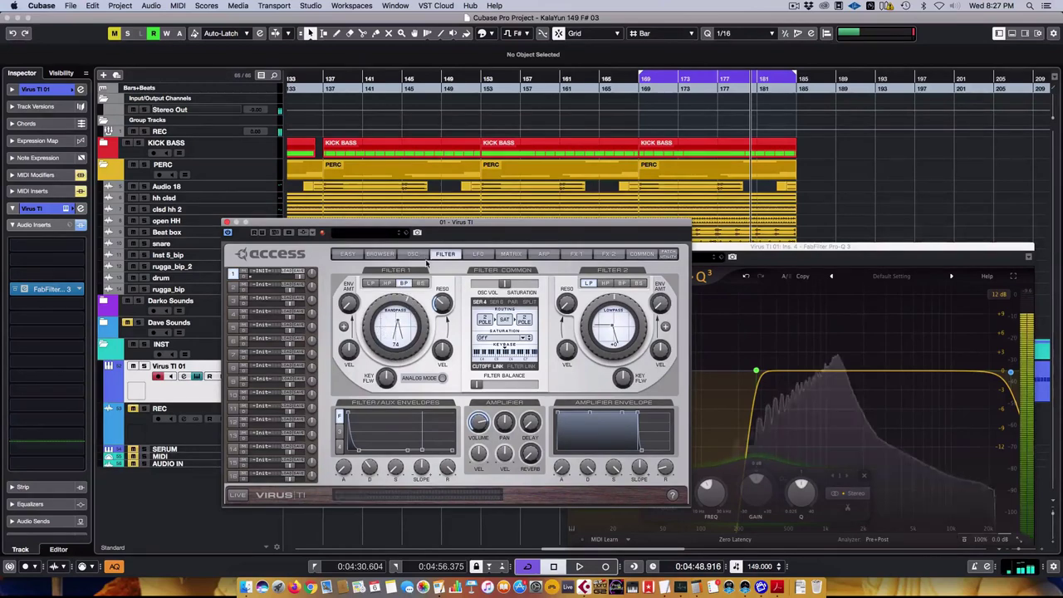
{"action": "left_click", "coordinate": [371, 284]}
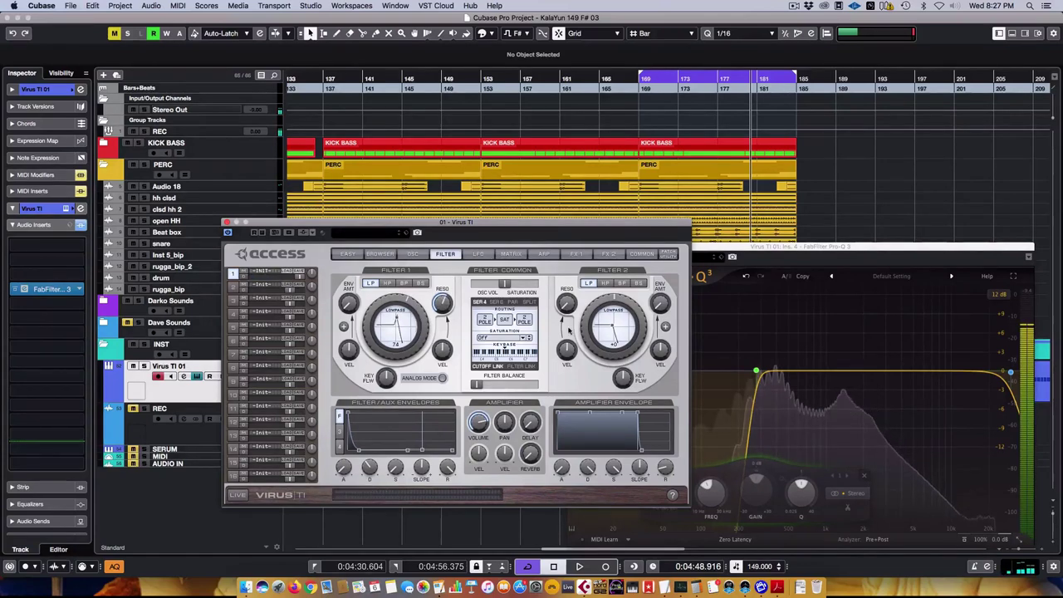
Step: Add Filter 1 Cutoff as the second destination of matrix slot 1 with an amount of about +32 and fine-tune the FM amount
{"action": "left_click", "coordinate": [478, 254]}
{"action": "left_click", "coordinate": [511, 254]}
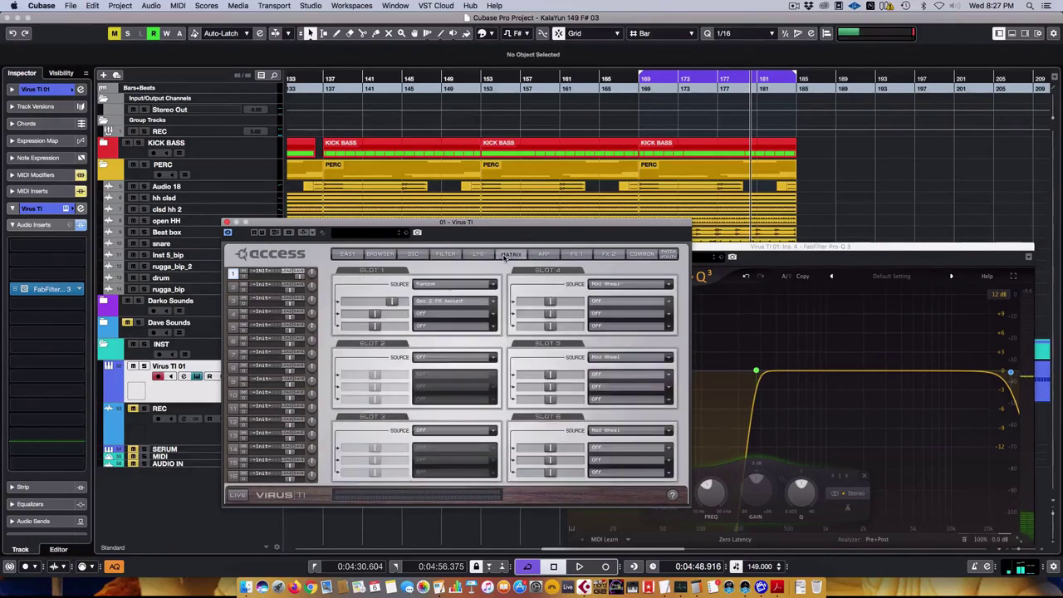
{"action": "left_click", "coordinate": [430, 301]}
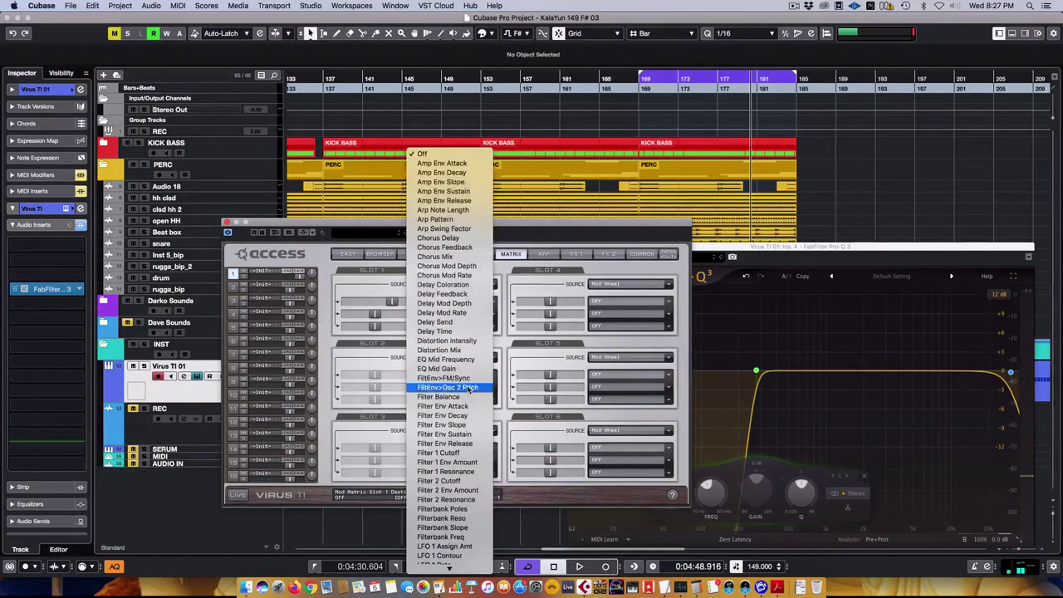
{"action": "left_click", "coordinate": [440, 453]}
{"action": "left_click_drag", "start_coordinate": [386, 318], "coordinate": [393, 319]}
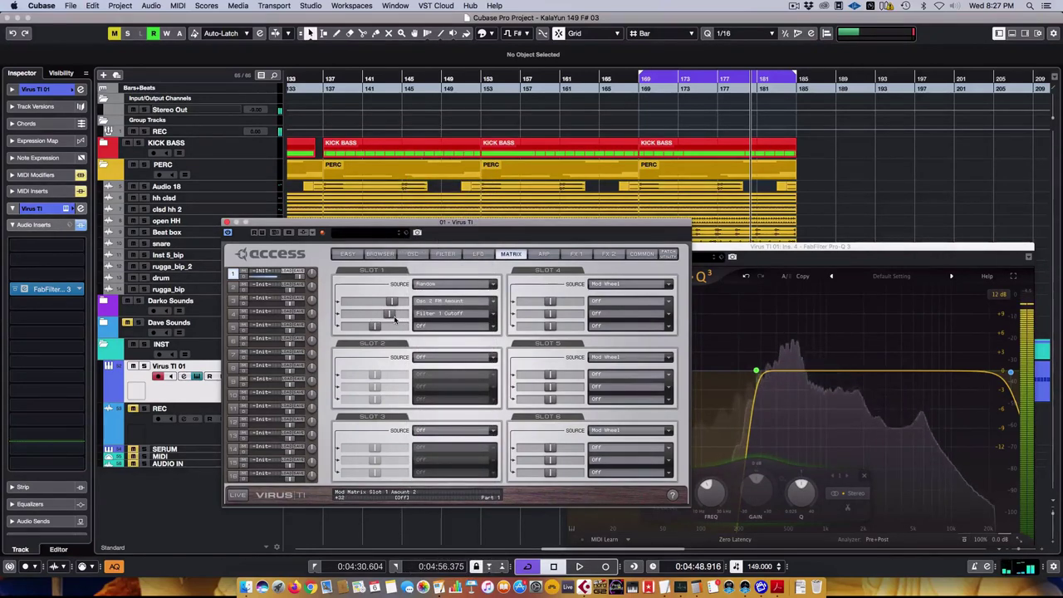
{"action": "mouse_move", "coordinate": [392, 319]}
{"action": "left_mouse_down"}
{"action": "mouse_move", "coordinate": [353, 315]}
{"action": "mouse_move", "coordinate": [361, 301]}
{"action": "mouse_move", "coordinate": [402, 320]}
{"action": "mouse_move", "coordinate": [390, 315]}
{"action": "mouse_move", "coordinate": [394, 301]}
{"action": "left_mouse_up"}
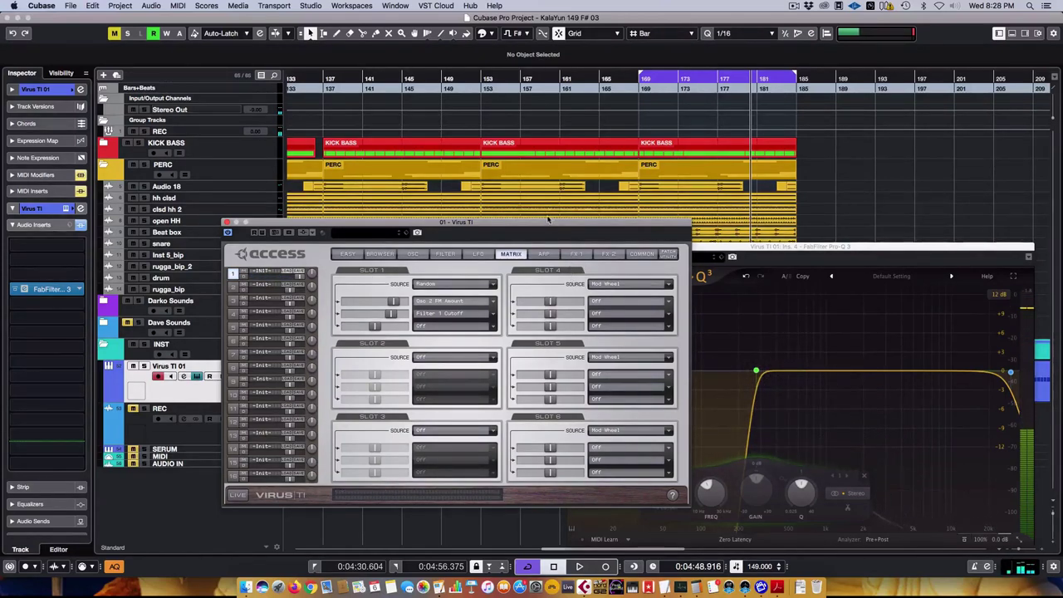
Step: Move the Virus TI and FabFilter Pro-Q 3 windows aside and close both
{"action": "left_click_drag", "start_coordinate": [306, 225], "coordinate": [314, 267]}
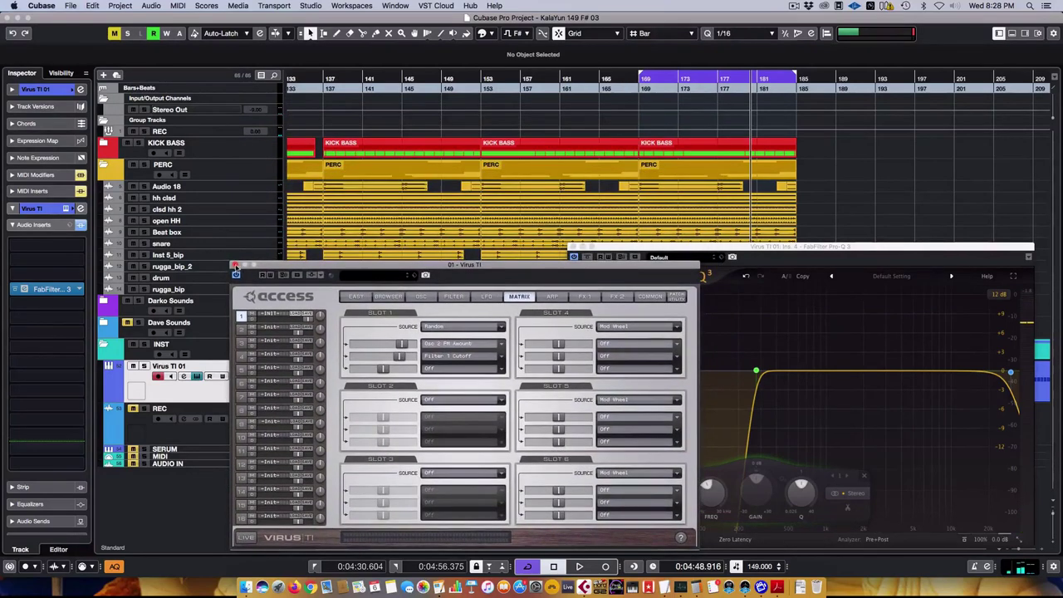
{"action": "left_click", "coordinate": [235, 265]}
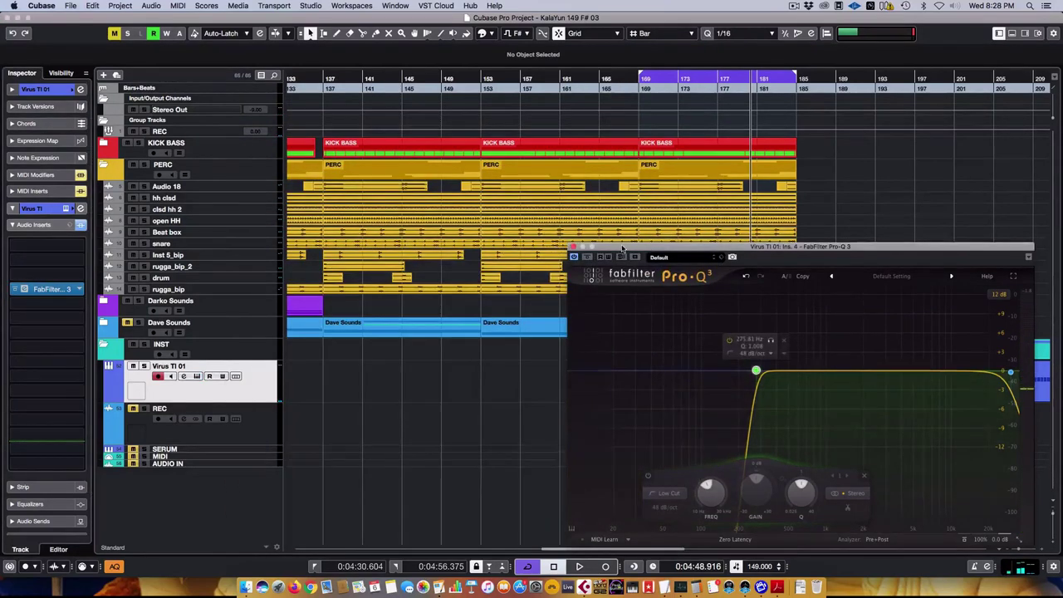
{"action": "left_click_drag", "start_coordinate": [569, 247], "coordinate": [469, 200]}
{"action": "left_click", "coordinate": [468, 199]}
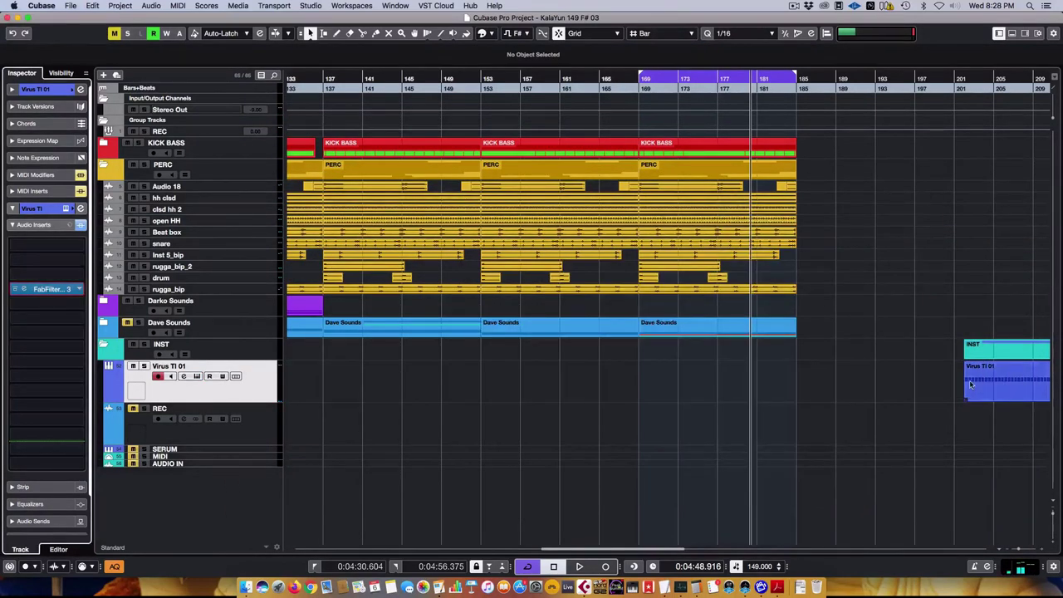
Step: Check the notes in the Virus TI 01 part, move the part to bar 169, and play the loop
{"action": "double_click", "coordinate": [986, 381]}
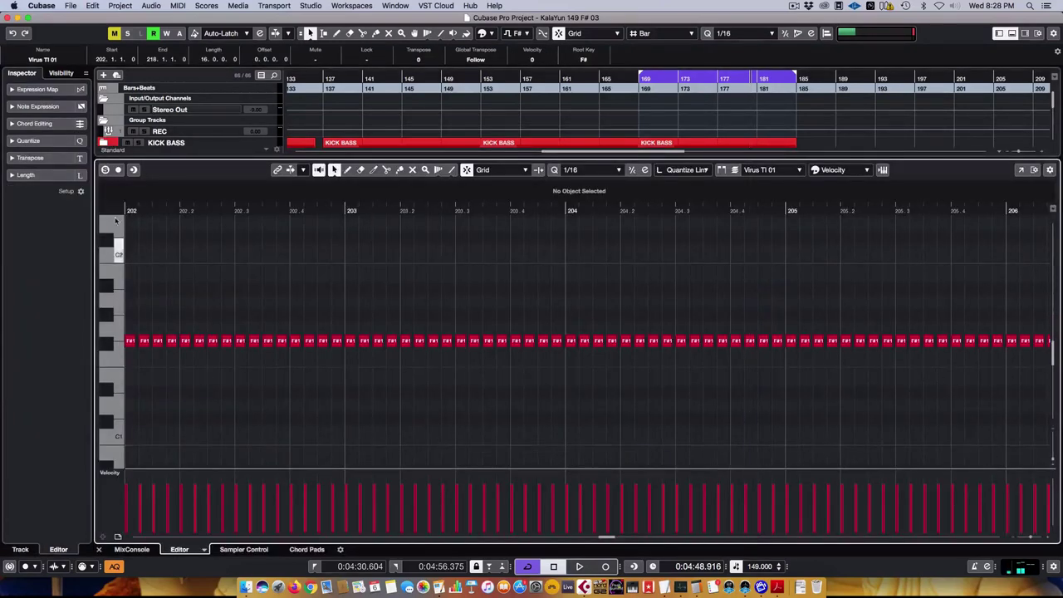
{"action": "left_click", "coordinate": [97, 549]}
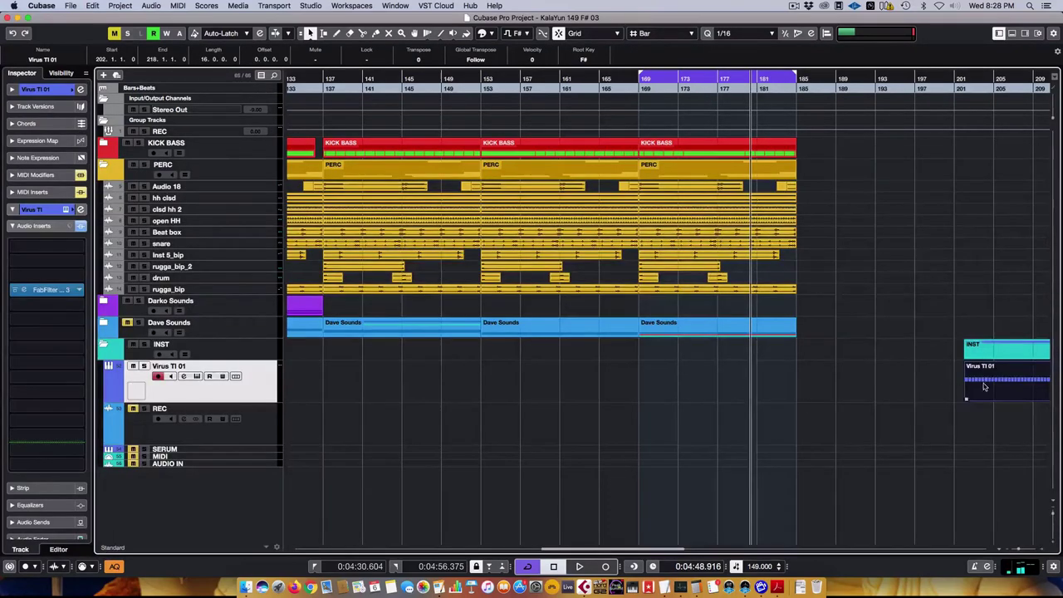
{"action": "left_click_drag", "start_coordinate": [988, 381], "coordinate": [652, 382]}
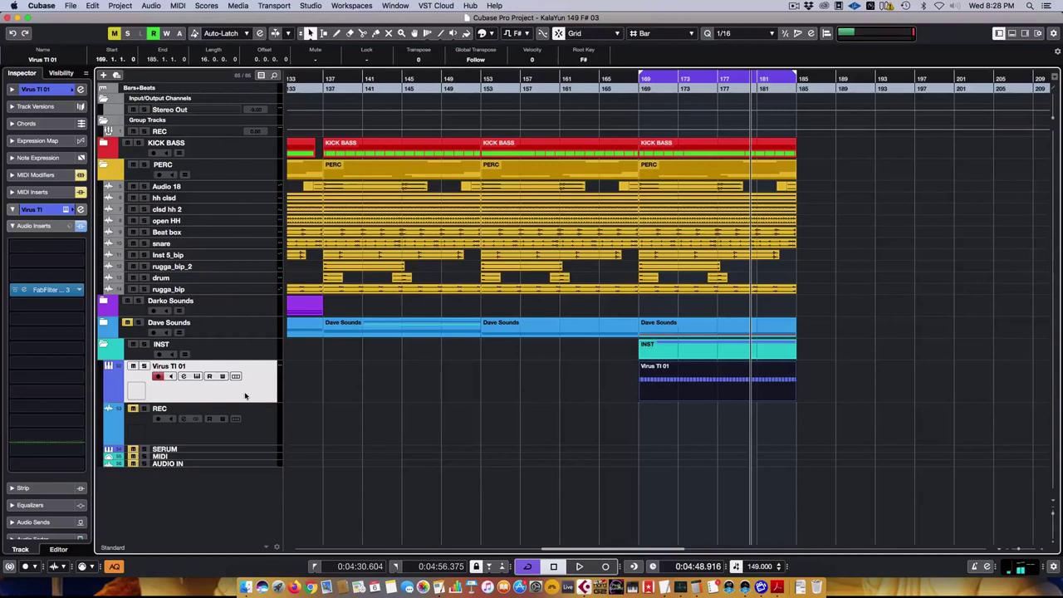
{"action": "key", "text": "space"}
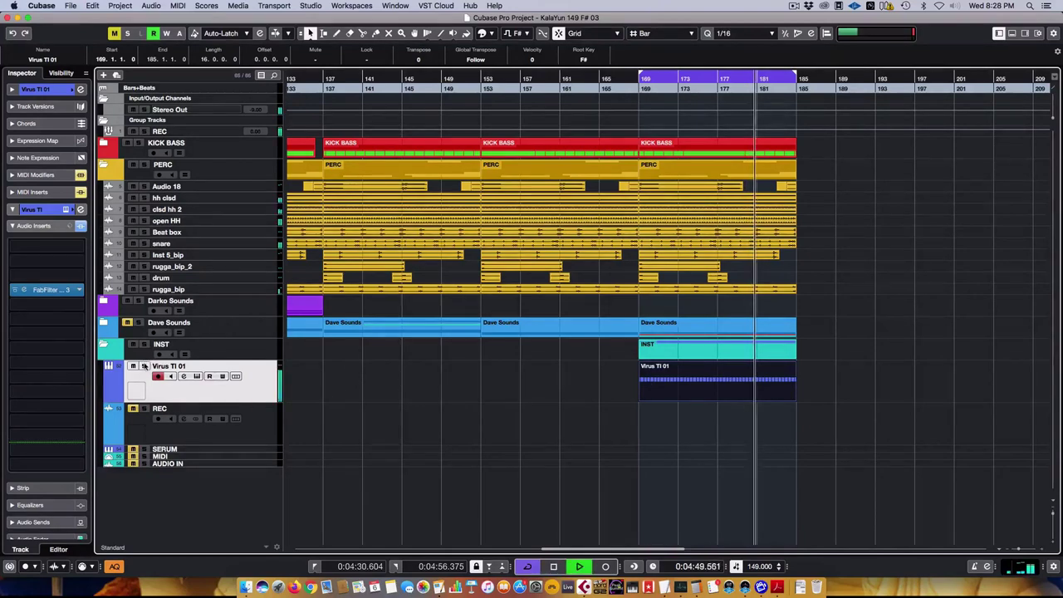
Step: Reactivate the Virus TI 01 track's MIDI modifiers and MIDI inserts, and raise the Density insert's value
{"action": "left_click", "coordinate": [45, 174]}
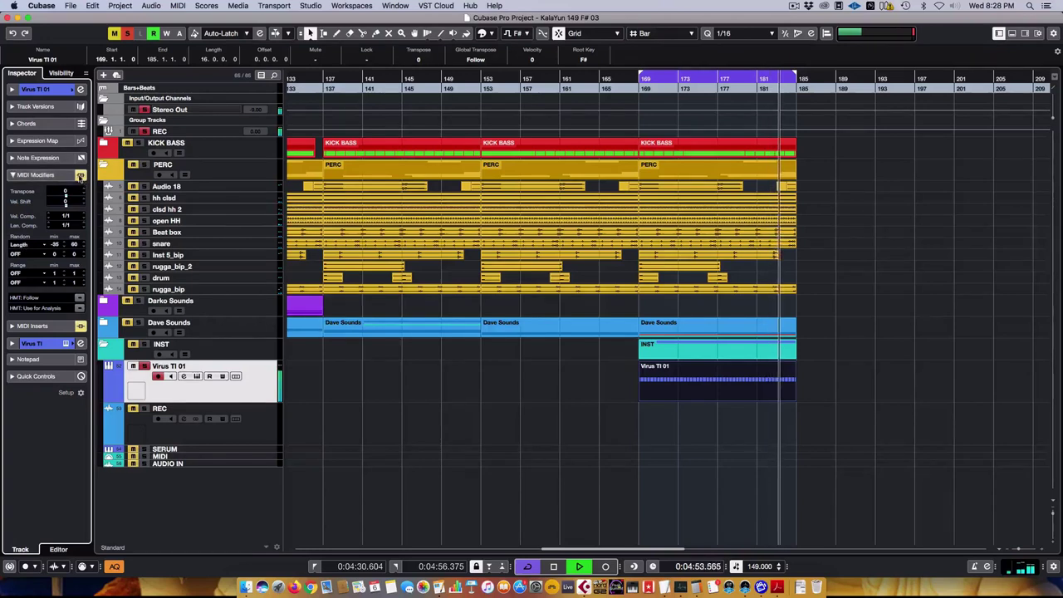
{"action": "left_click", "coordinate": [37, 325]}
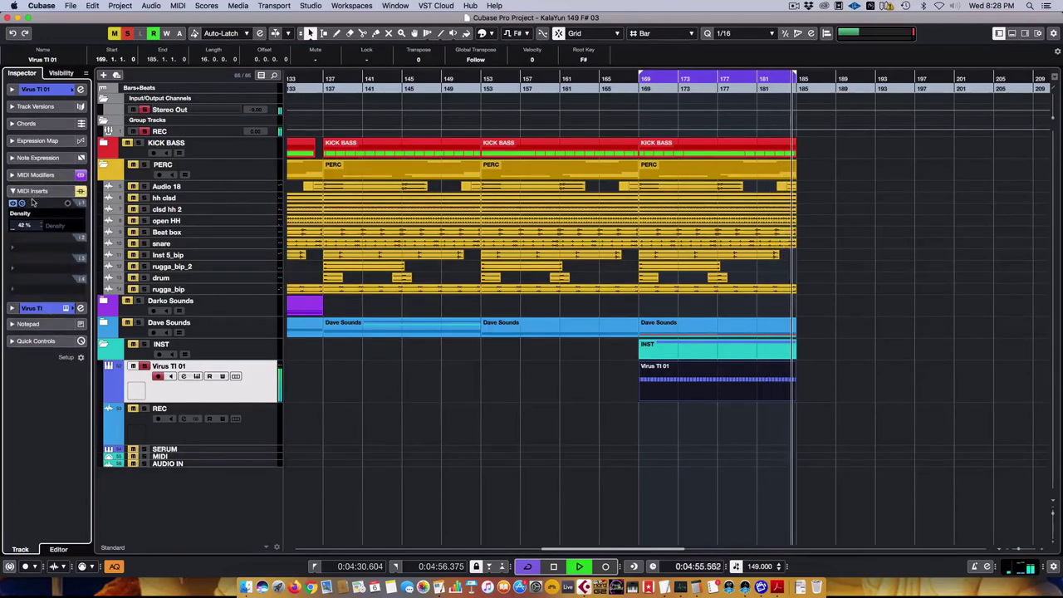
{"action": "left_click_drag", "start_coordinate": [30, 226], "coordinate": [38, 226]}
{"action": "left_click", "coordinate": [81, 191]}
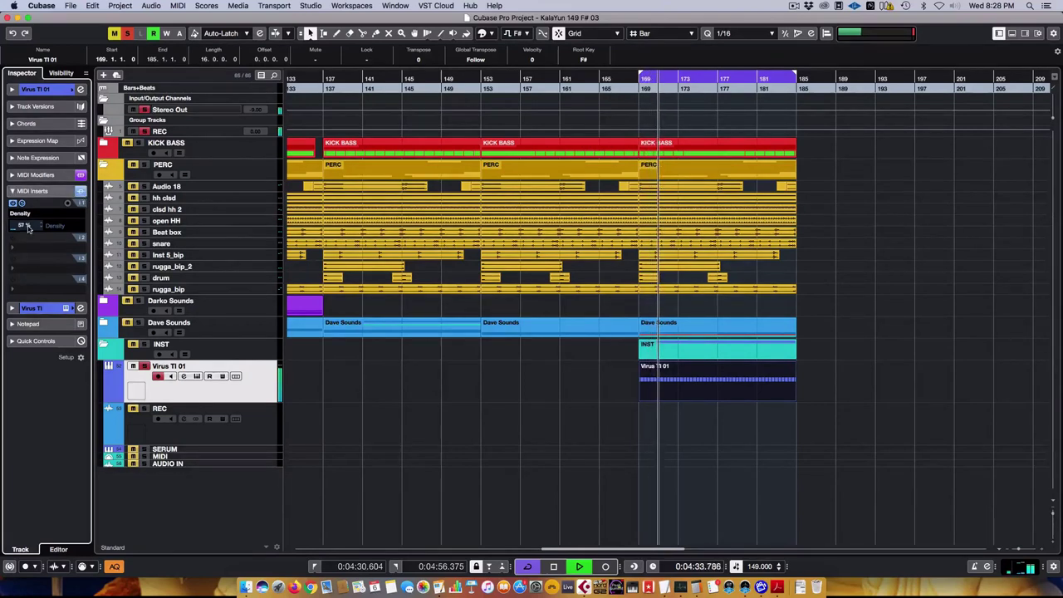
{"action": "left_click_drag", "start_coordinate": [27, 226], "coordinate": [37, 225]}
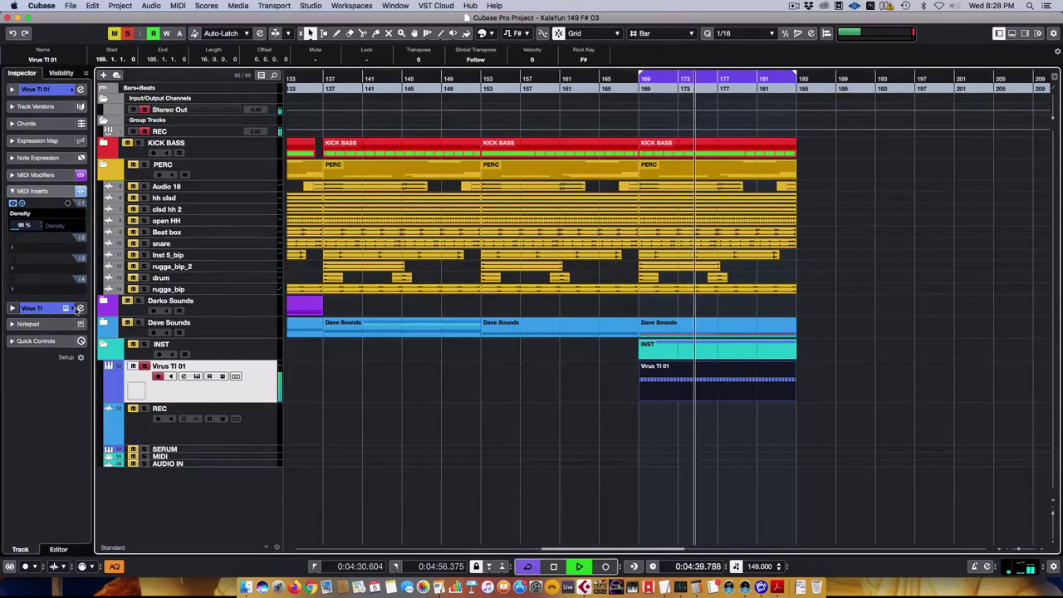
Step: Reopen the Virus TI editor to check the arpeggiator and matrix, and lower the track's MIDI Density to about 79 %
{"action": "left_click", "coordinate": [196, 376]}
{"action": "left_click", "coordinate": [552, 296]}
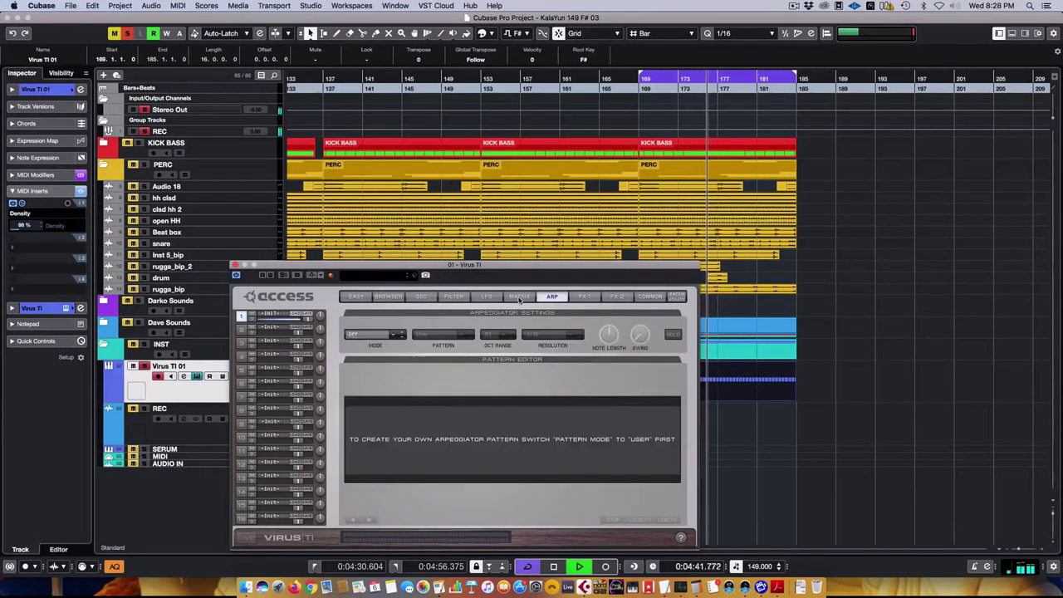
{"action": "left_click", "coordinate": [518, 296]}
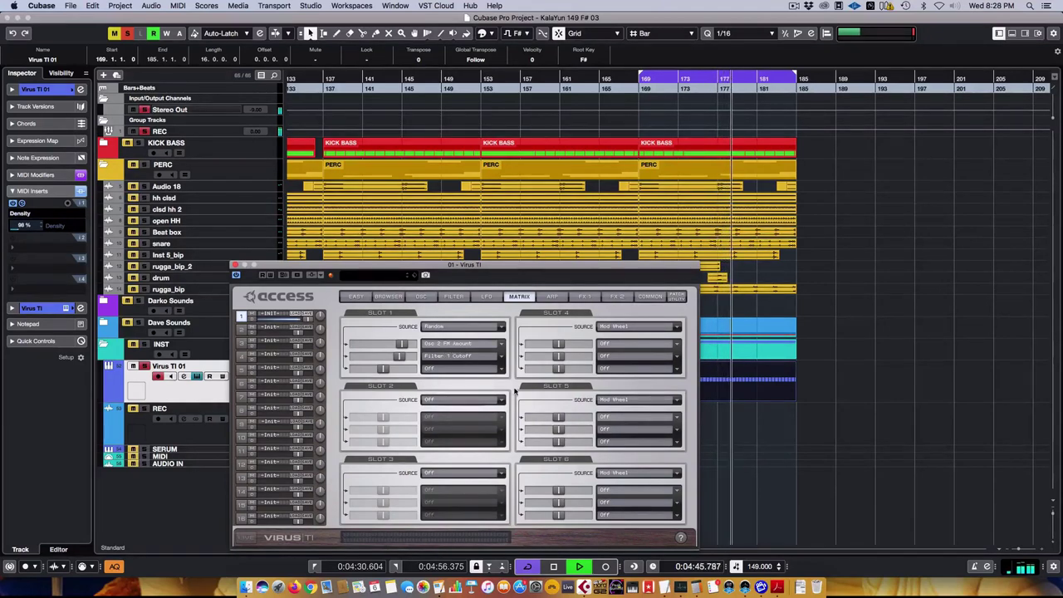
{"action": "left_click", "coordinate": [550, 297]}
{"action": "left_click", "coordinate": [518, 297]}
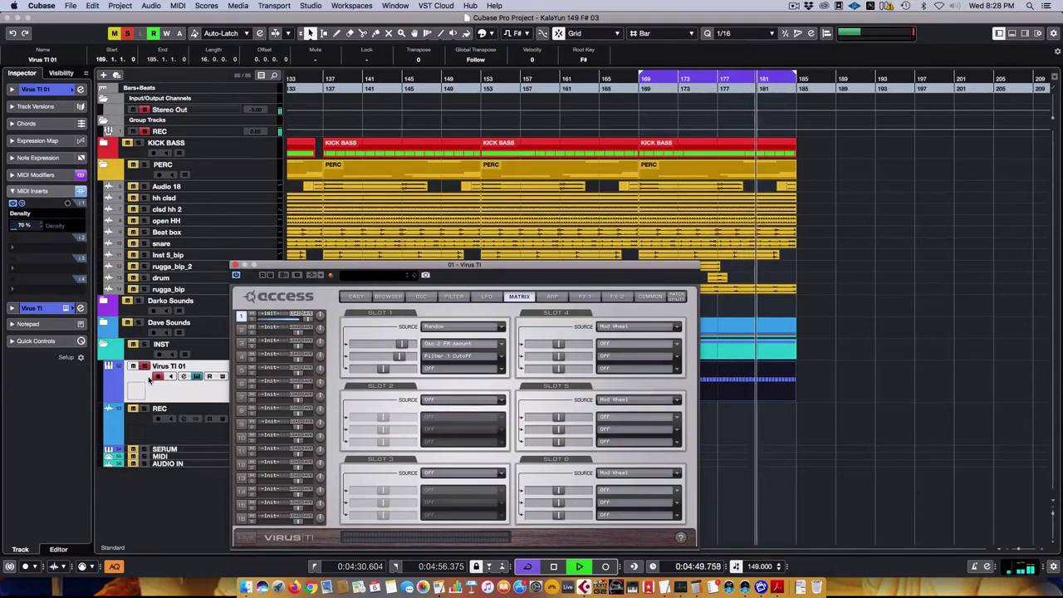
{"action": "left_click", "coordinate": [23, 226]}
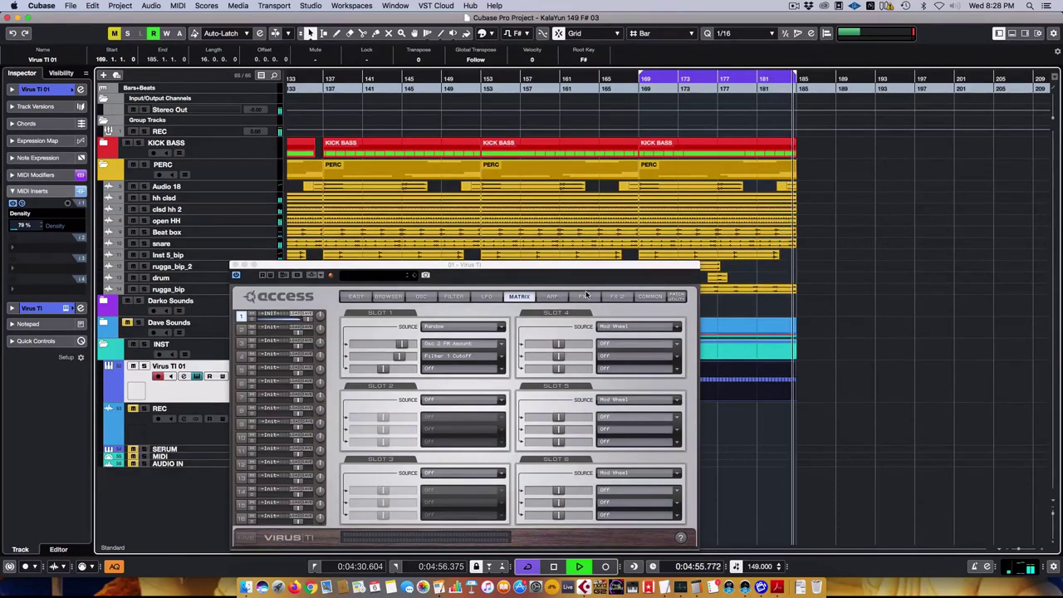
Step: Lower the Virus TI delay send to -16.1 dB
{"action": "left_click", "coordinate": [584, 296]}
{"action": "left_click", "coordinate": [616, 297]}
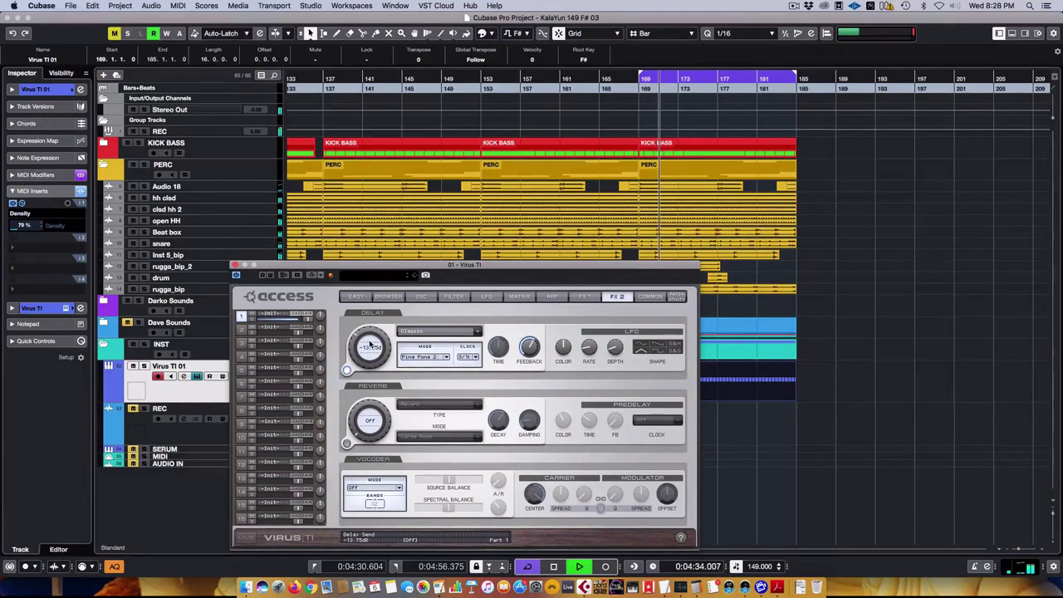
{"action": "left_click_drag", "start_coordinate": [372, 349], "coordinate": [374, 352]}
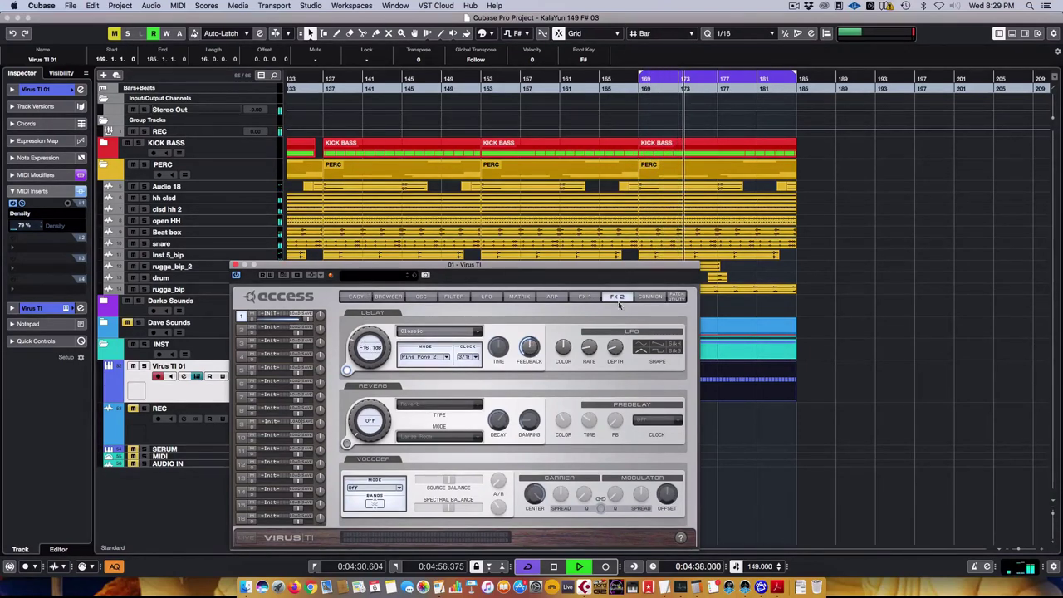
Step: Review the FX, arpeggiator and LFO settings, adjust the amplifier envelope's release, and stop playback
{"action": "left_click", "coordinate": [584, 296]}
{"action": "left_click", "coordinate": [552, 296]}
{"action": "left_click", "coordinate": [485, 297]}
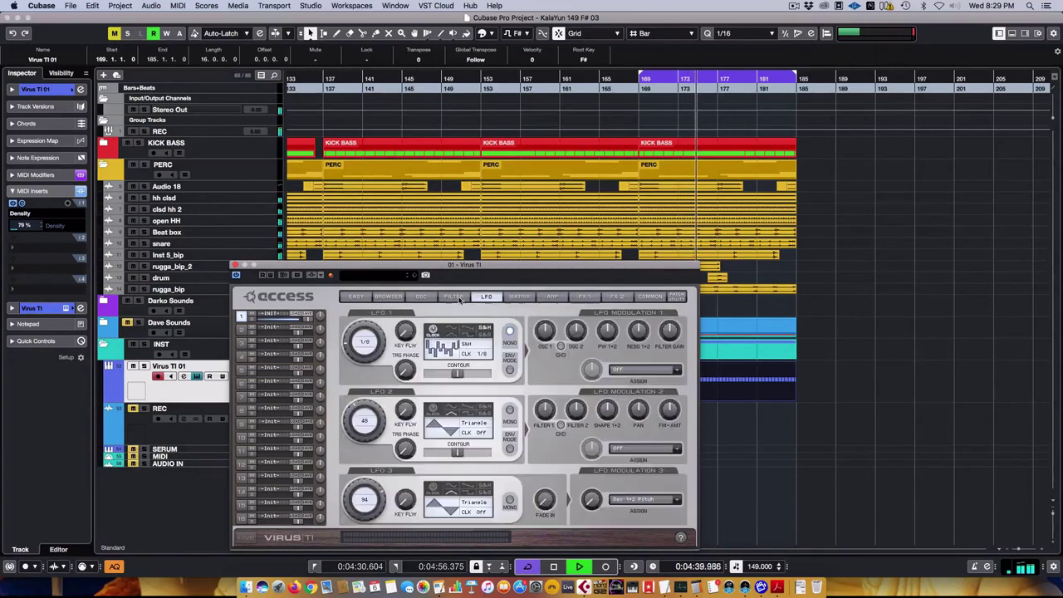
{"action": "left_click", "coordinate": [458, 297]}
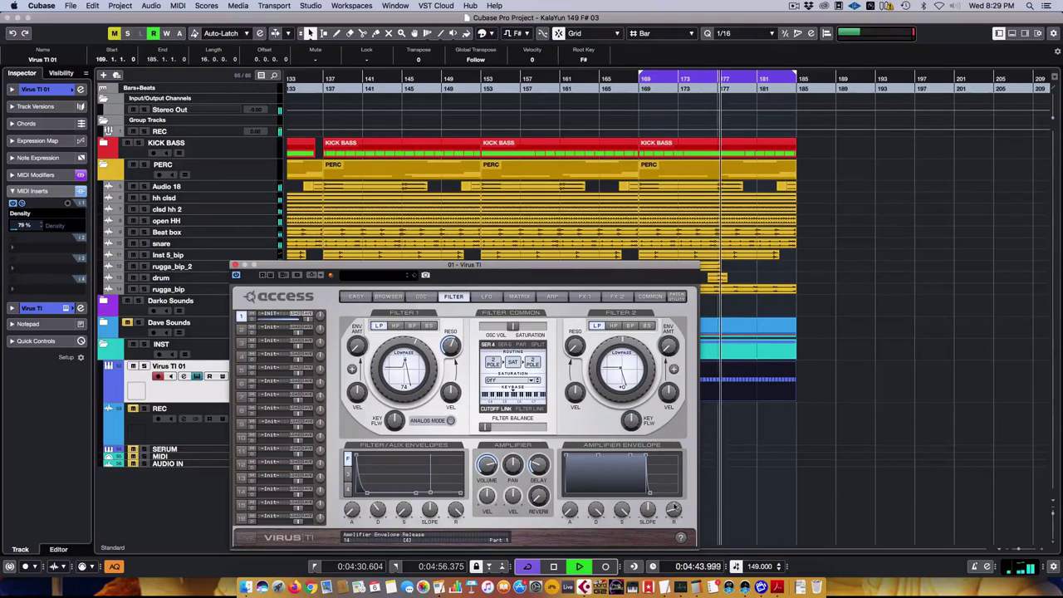
{"action": "left_click_drag", "start_coordinate": [649, 481], "coordinate": [681, 510]}
{"action": "key", "text": "space"}
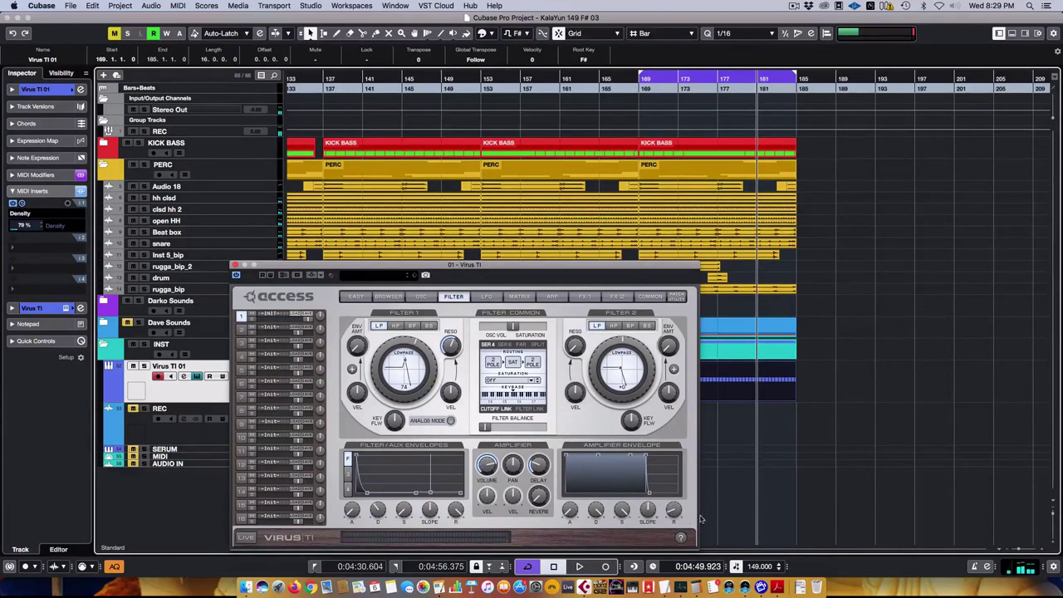
Step: Add Amp Env Release as the third destination of matrix slot 1, with a small positive modulation amount
{"action": "left_click", "coordinate": [488, 296]}
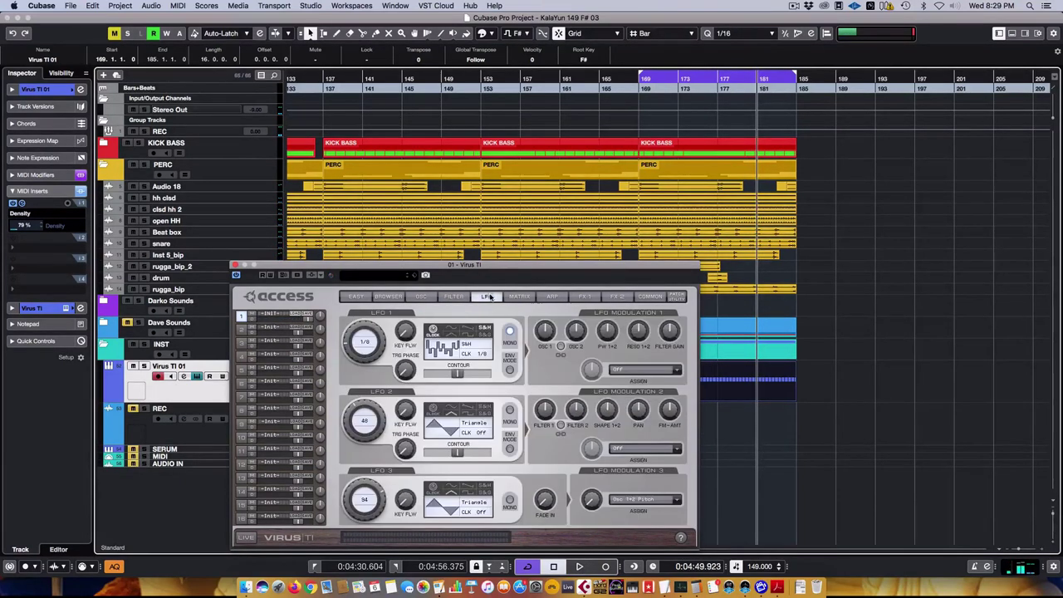
{"action": "left_click", "coordinate": [518, 296]}
{"action": "left_click", "coordinate": [455, 368]}
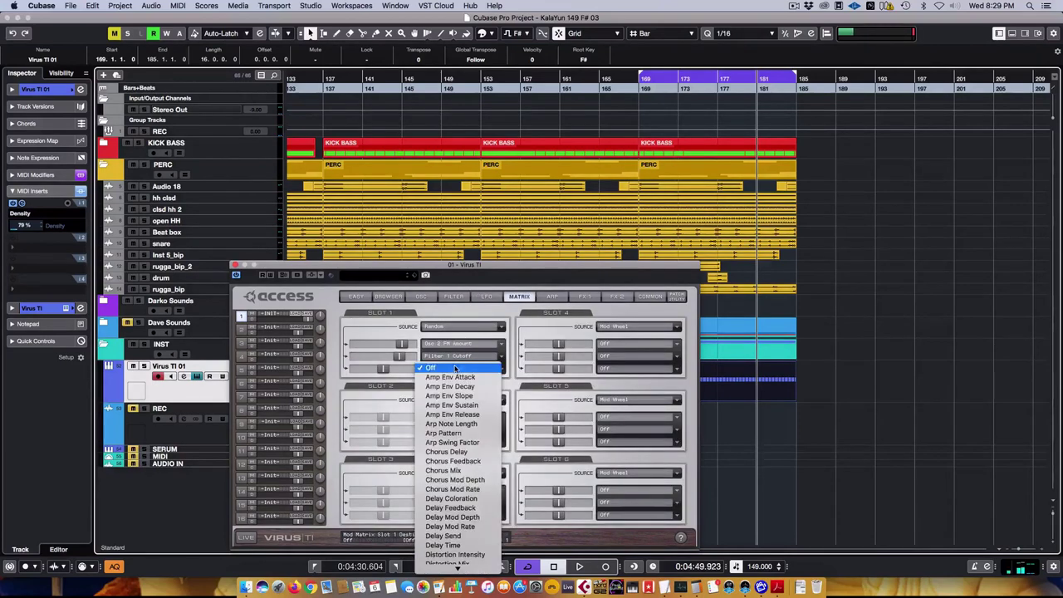
{"action": "left_click", "coordinate": [378, 370]}
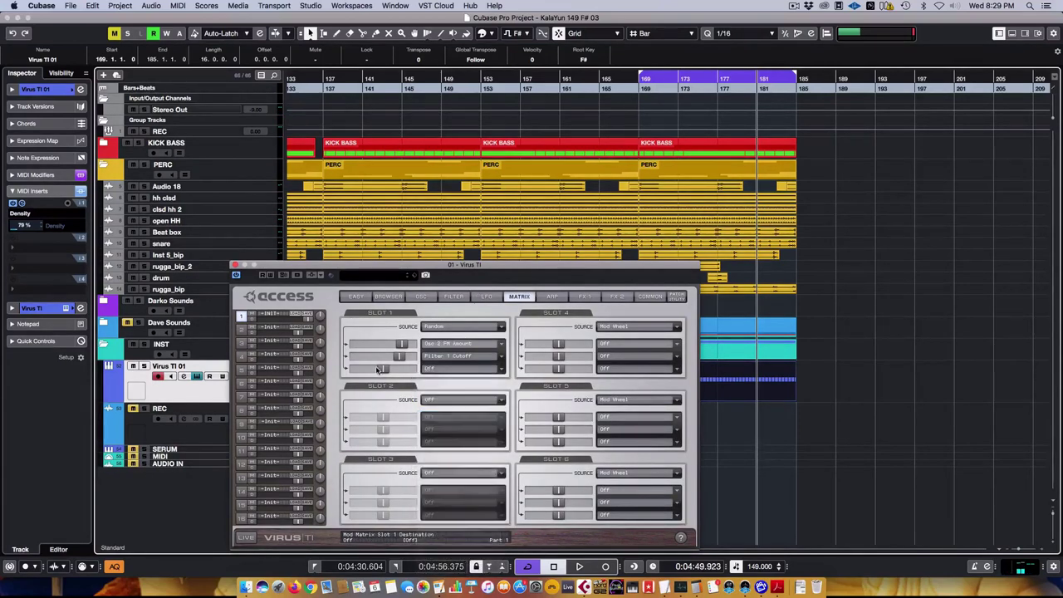
{"action": "left_click", "coordinate": [542, 298]}
{"action": "left_click", "coordinate": [518, 297]}
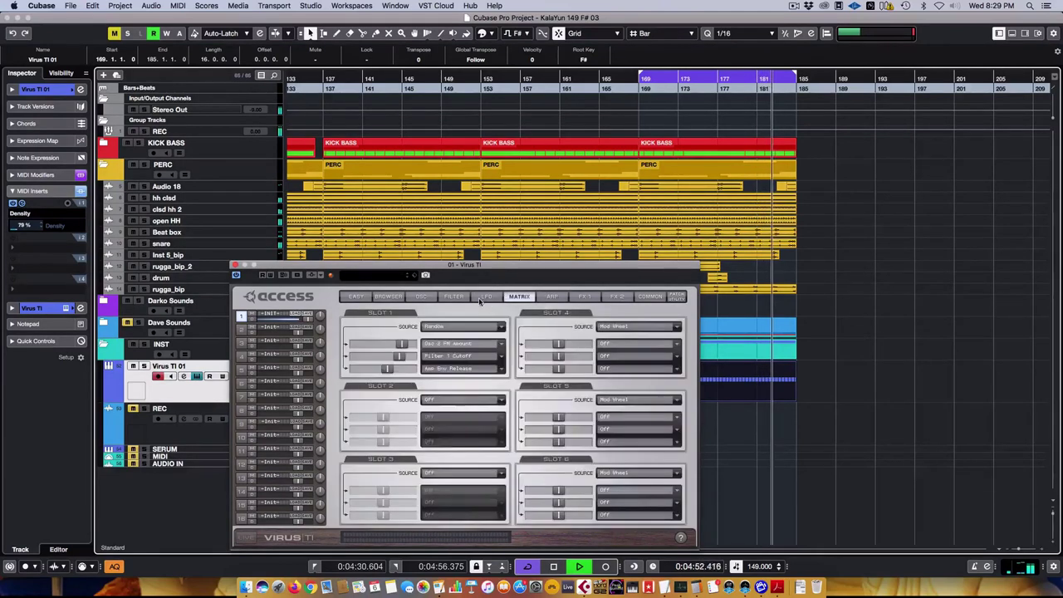
Step: Raise slot 1's Amp Env Release modulation amount in the matrix while the loop plays, and stop playback
{"action": "left_click", "coordinate": [486, 296]}
{"action": "left_click", "coordinate": [453, 296]}
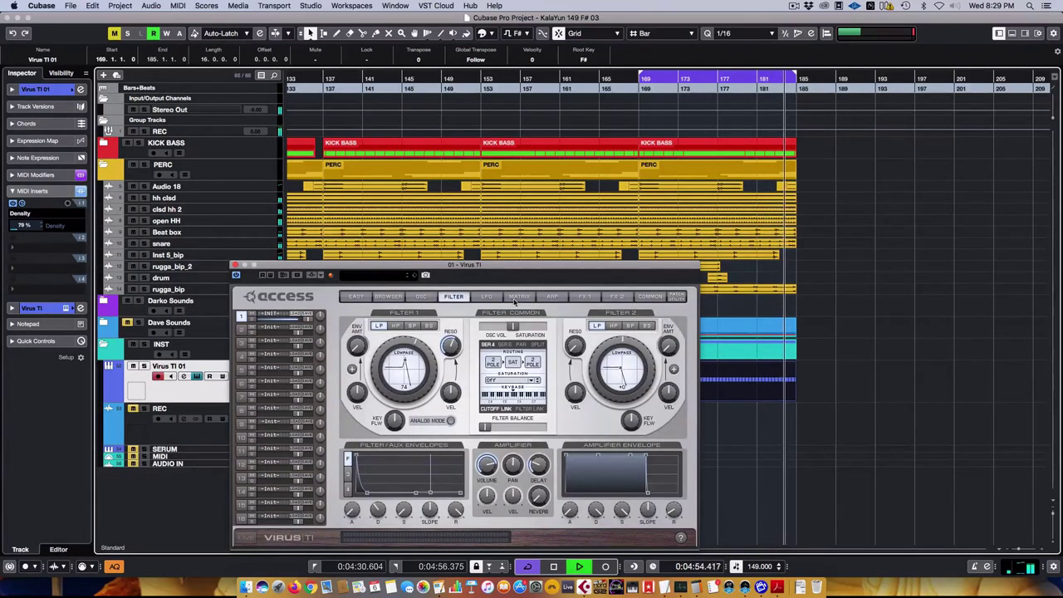
{"action": "left_click", "coordinate": [518, 296]}
{"action": "left_click", "coordinate": [552, 296]}
{"action": "left_click", "coordinate": [519, 297]}
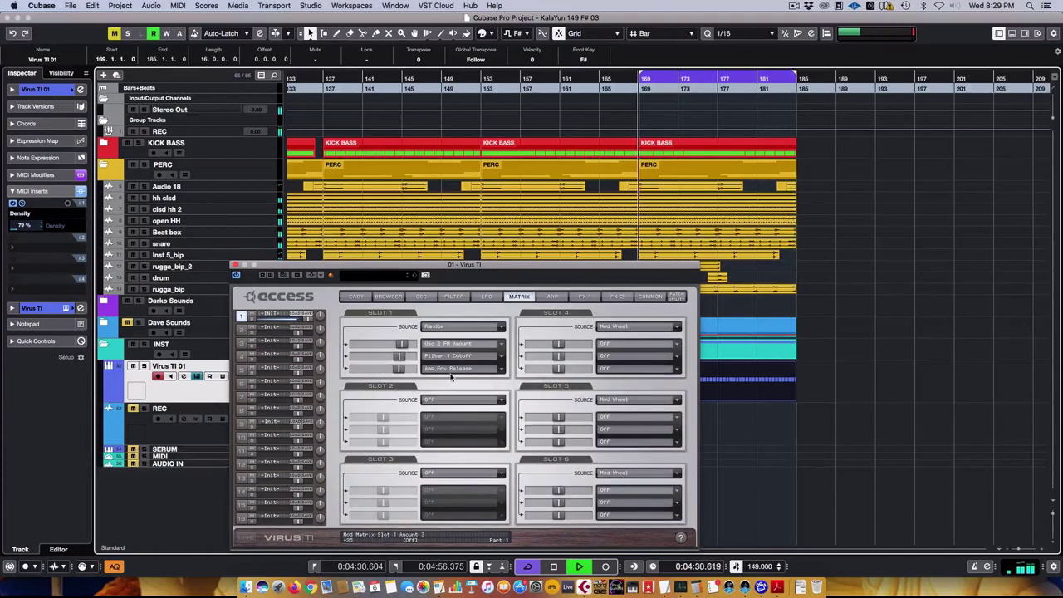
{"action": "left_click_drag", "start_coordinate": [387, 368], "coordinate": [410, 368]}
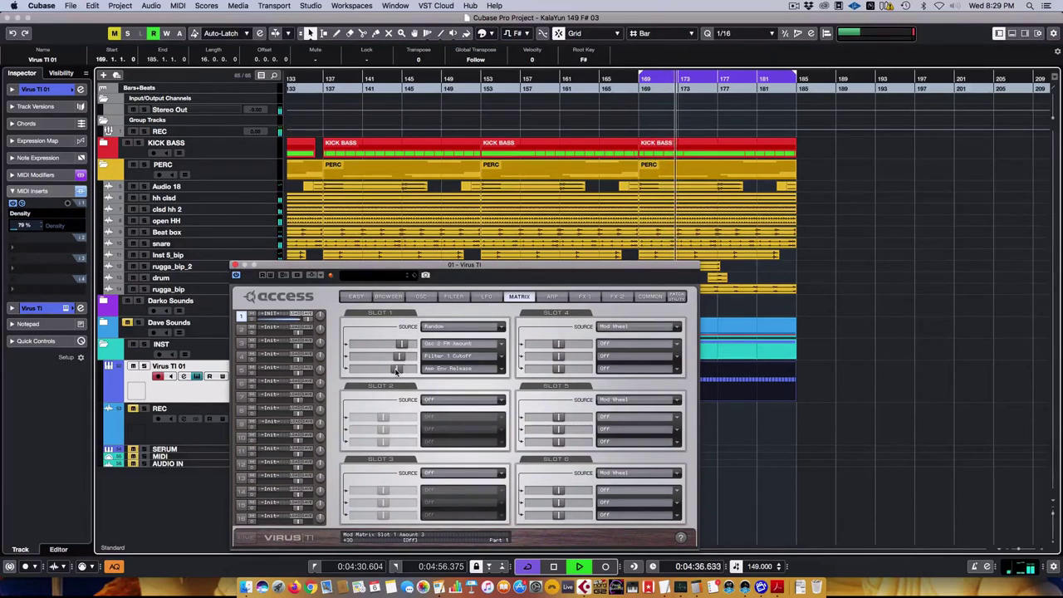
{"action": "key", "text": "space"}
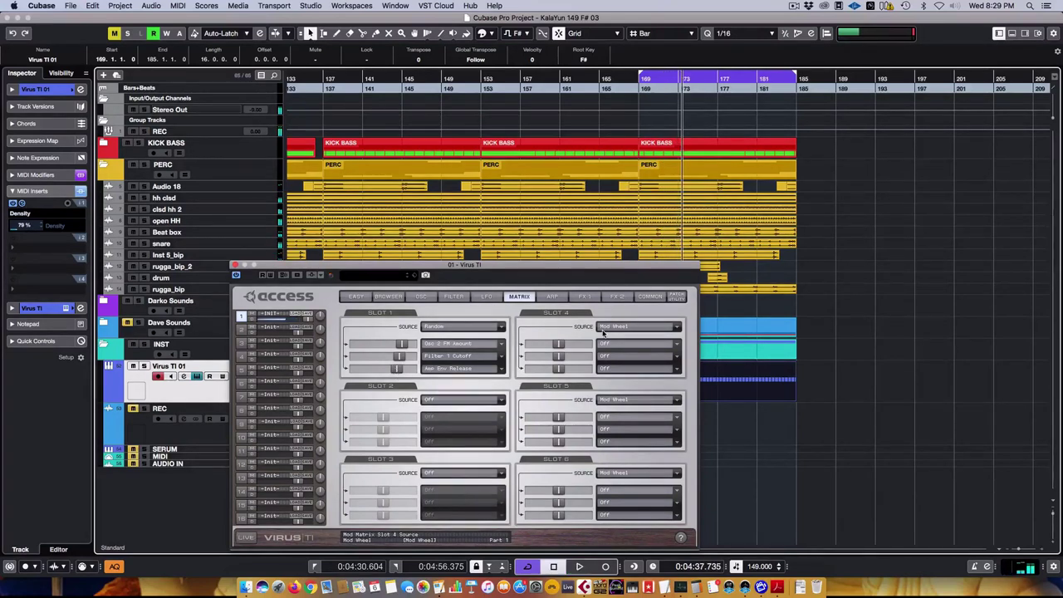
Step: Review the Virus TI's filter, modulation matrix and LFO settings
{"action": "left_click", "coordinate": [487, 297]}
{"action": "left_click", "coordinate": [452, 298]}
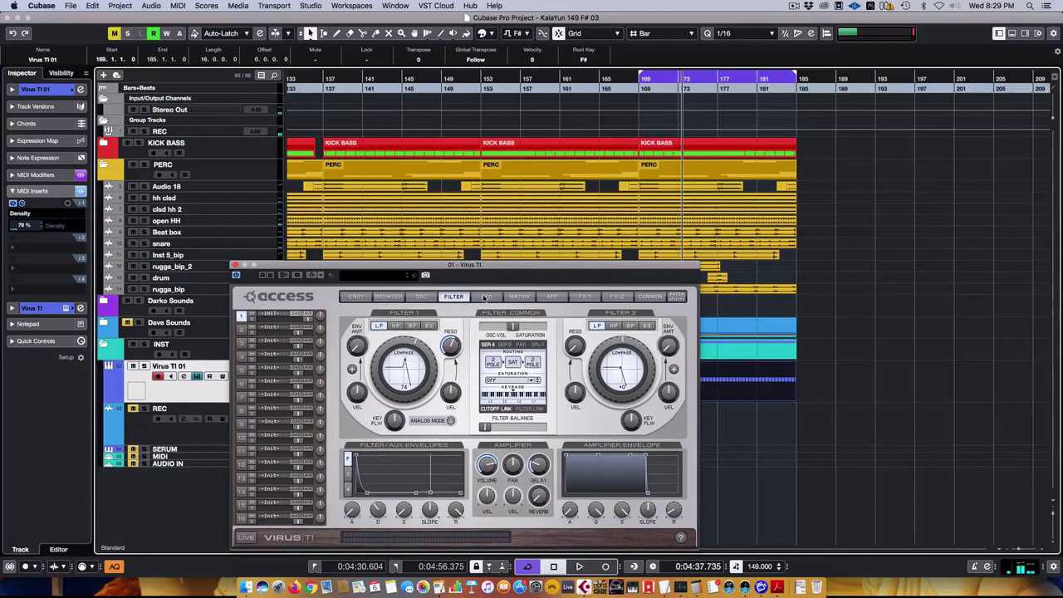
{"action": "left_click", "coordinate": [519, 297]}
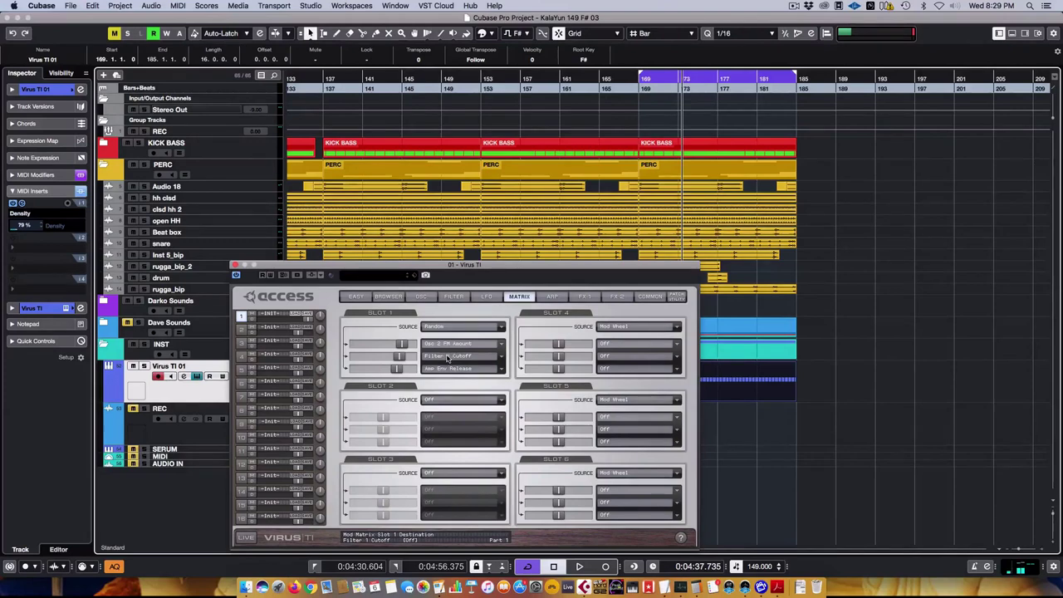
{"action": "left_click", "coordinate": [485, 297]}
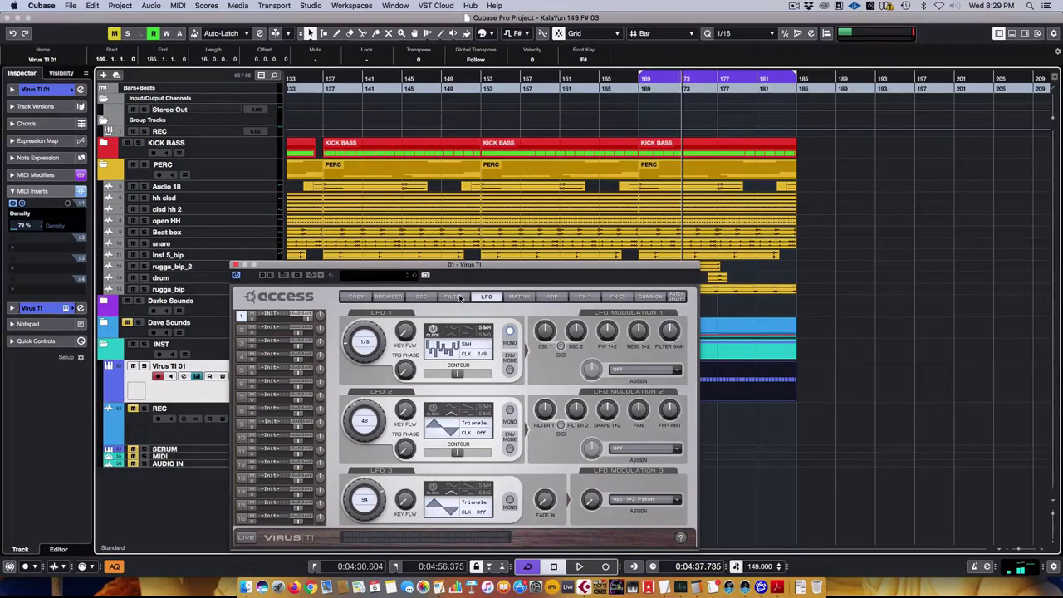
{"action": "left_click", "coordinate": [453, 297]}
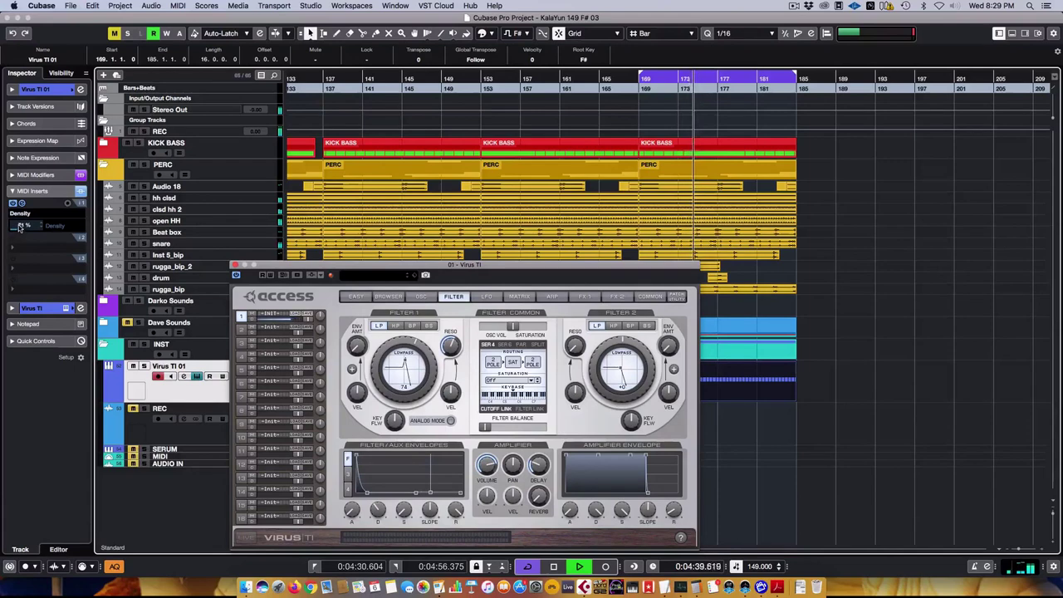
Step: Adjust the Virus TI 01 track's MIDI Density by ear during playback, and close the synth editor
{"action": "scroll", "coordinate": [25, 227], "scroll_direction": "down", "scroll_amount": 5}
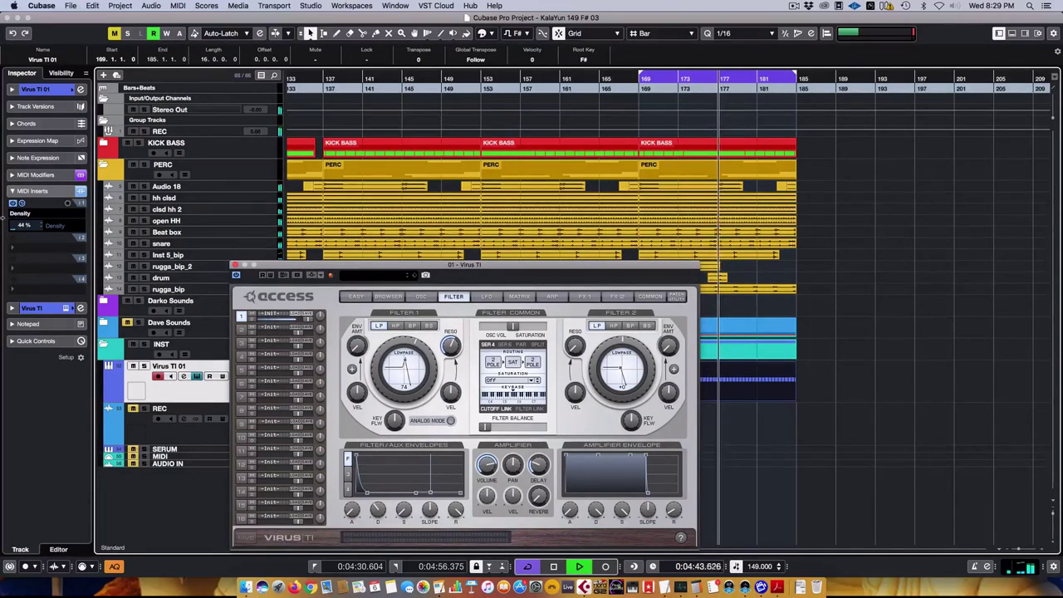
{"action": "scroll", "coordinate": [23, 229], "scroll_direction": "up", "scroll_amount": 4}
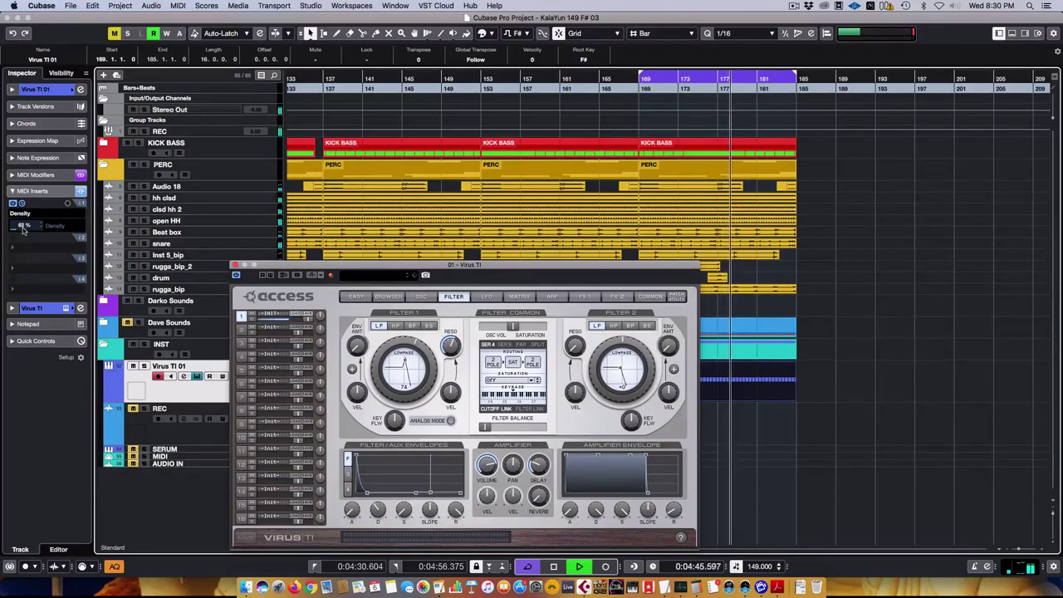
{"action": "scroll", "coordinate": [24, 229], "scroll_direction": "up", "scroll_amount": 5}
{"action": "key", "text": "space"}
{"action": "left_click", "coordinate": [614, 297]}
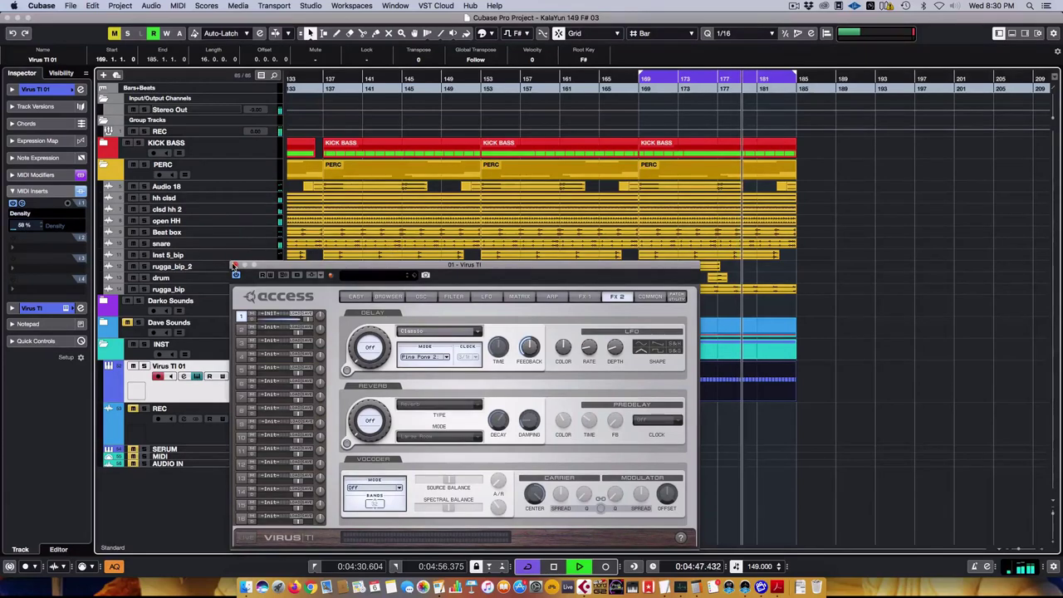
{"action": "left_click", "coordinate": [235, 265]}
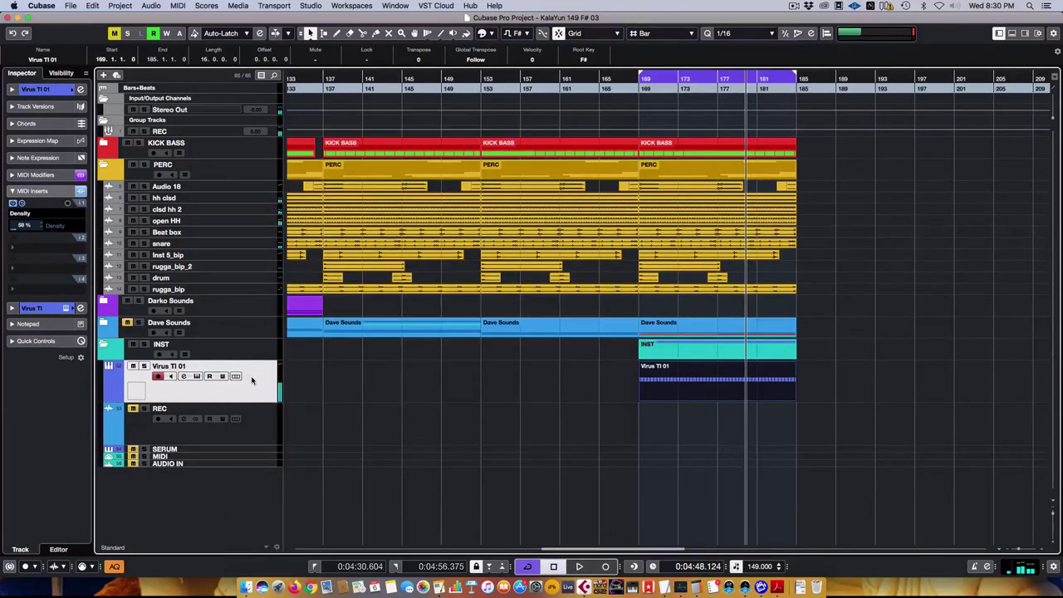
Step: Enlarge the REC group track, and check the Virus TI 01 channel's output routing and the REC audio track's input routing
{"action": "left_click", "coordinate": [169, 133]}
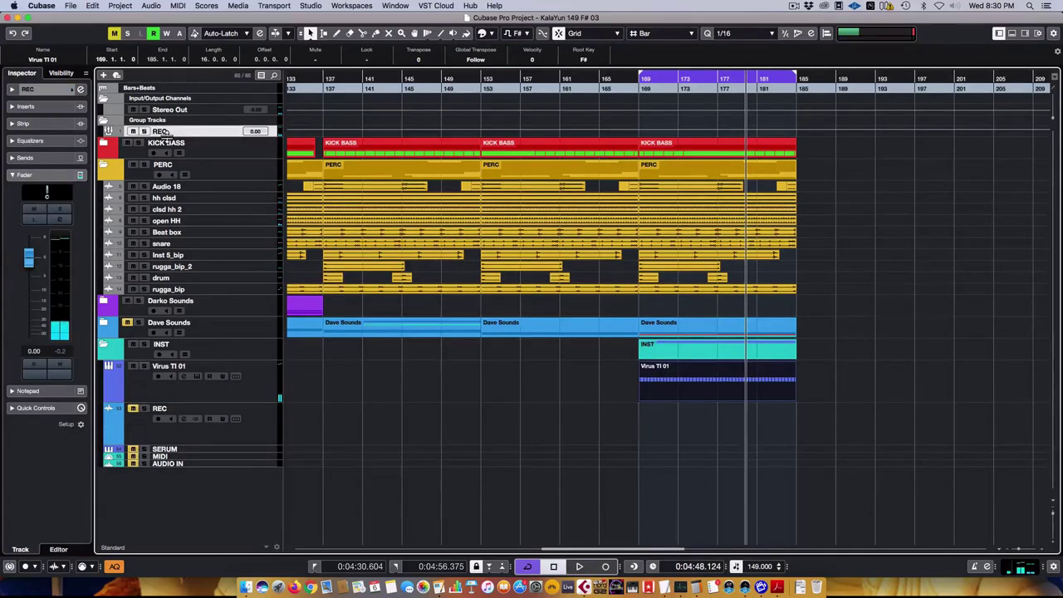
{"action": "left_click_drag", "start_coordinate": [163, 137], "coordinate": [170, 167]}
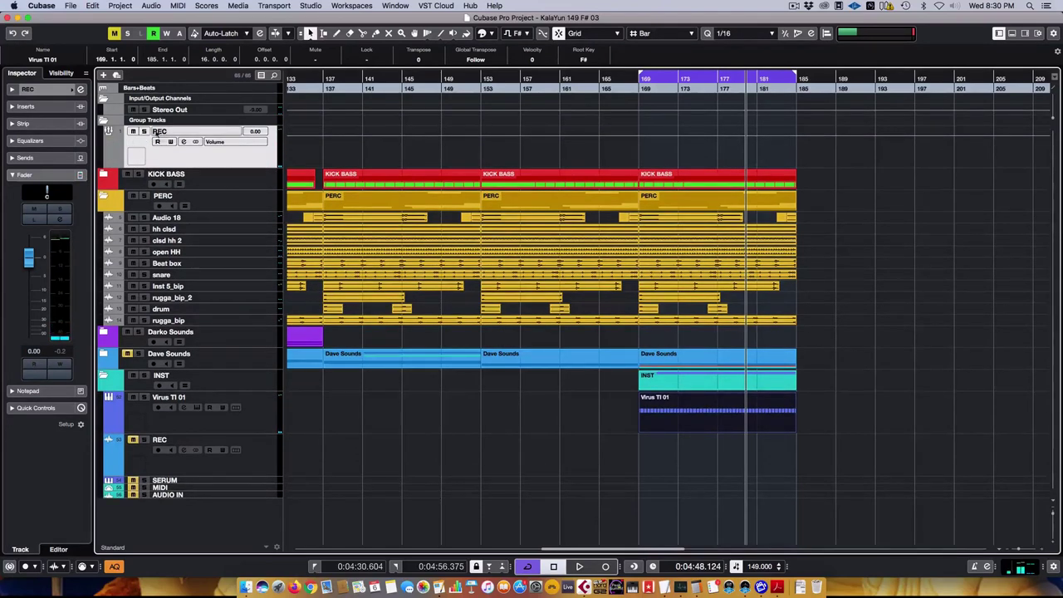
{"action": "left_click", "coordinate": [141, 427]}
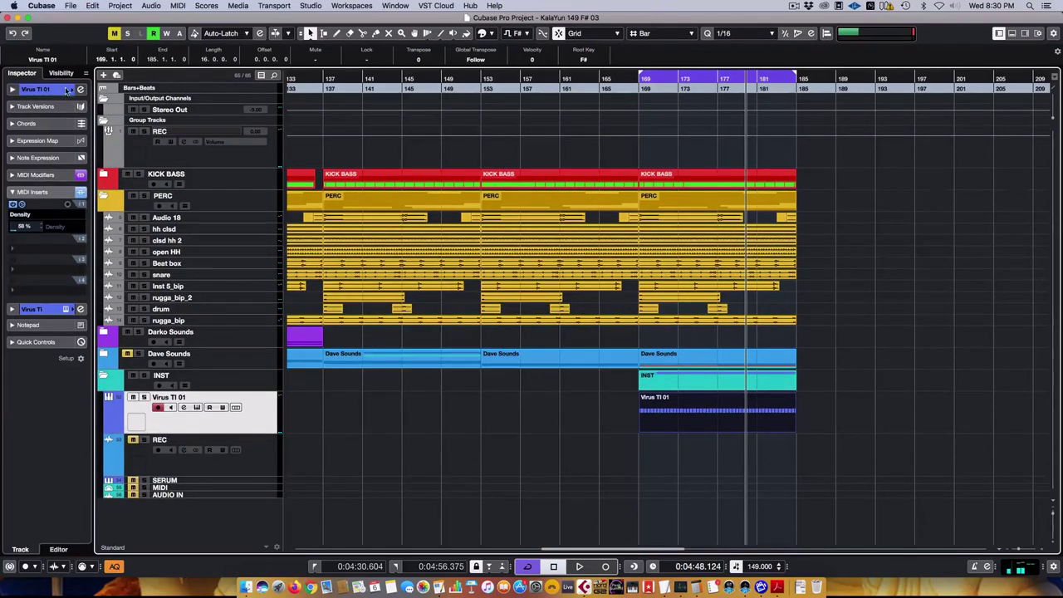
{"action": "left_click", "coordinate": [81, 89]}
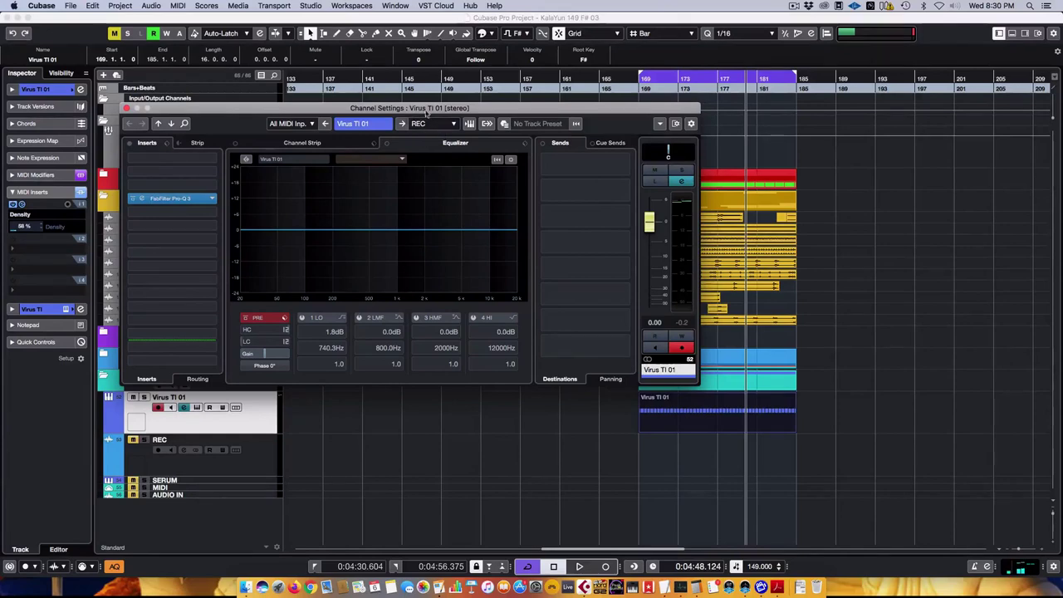
{"action": "left_click", "coordinate": [126, 108]}
{"action": "left_click", "coordinate": [133, 459]}
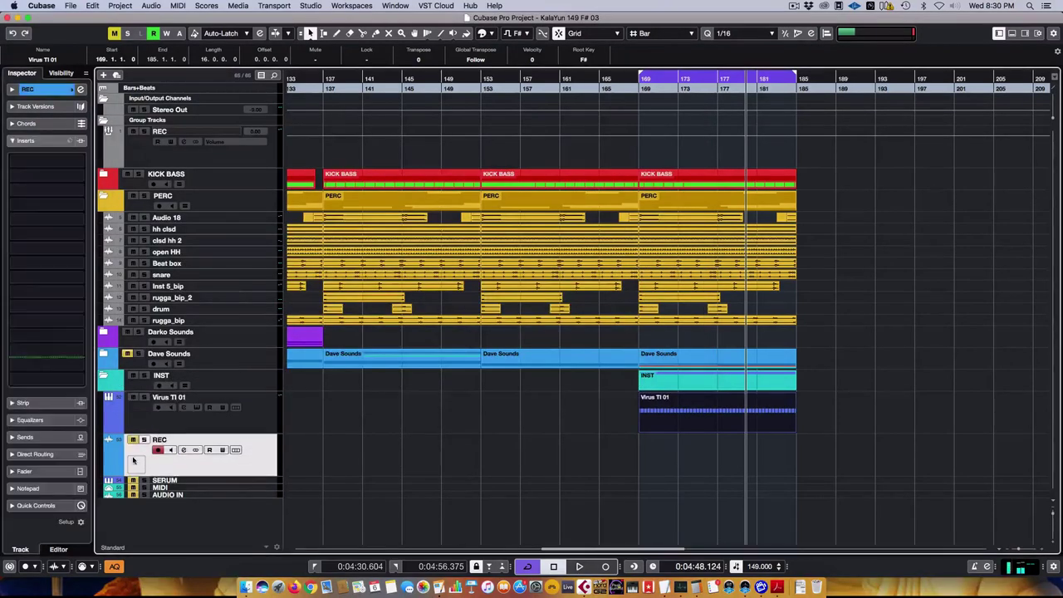
{"action": "left_click", "coordinate": [45, 88]}
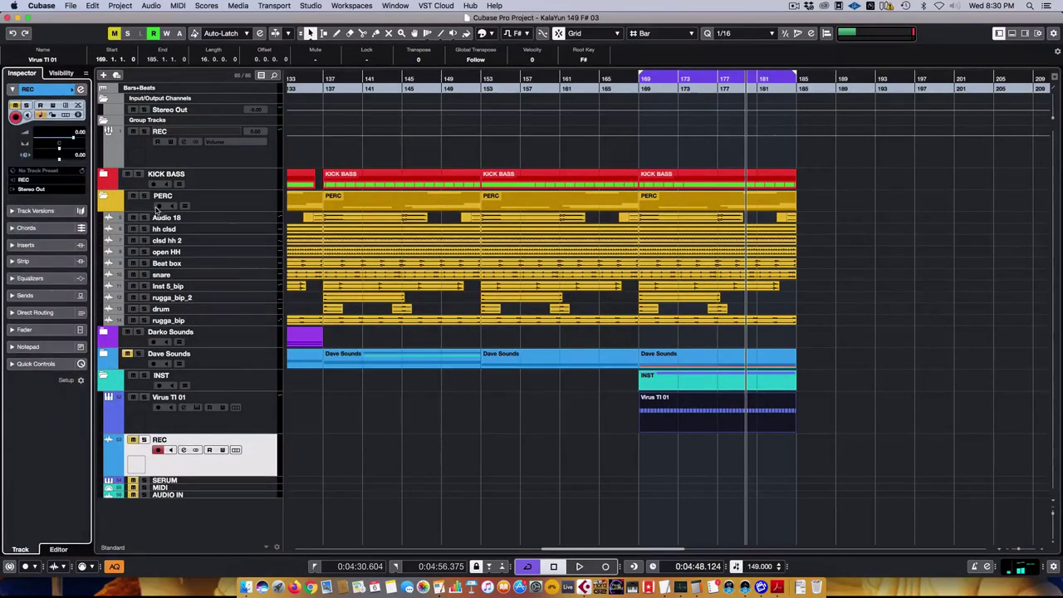
Step: Record about four bars of the Virus TI sound onto the REC audio track, starting at bar 169
{"action": "left_click", "coordinate": [605, 411]}
{"action": "key", "text": "space"}
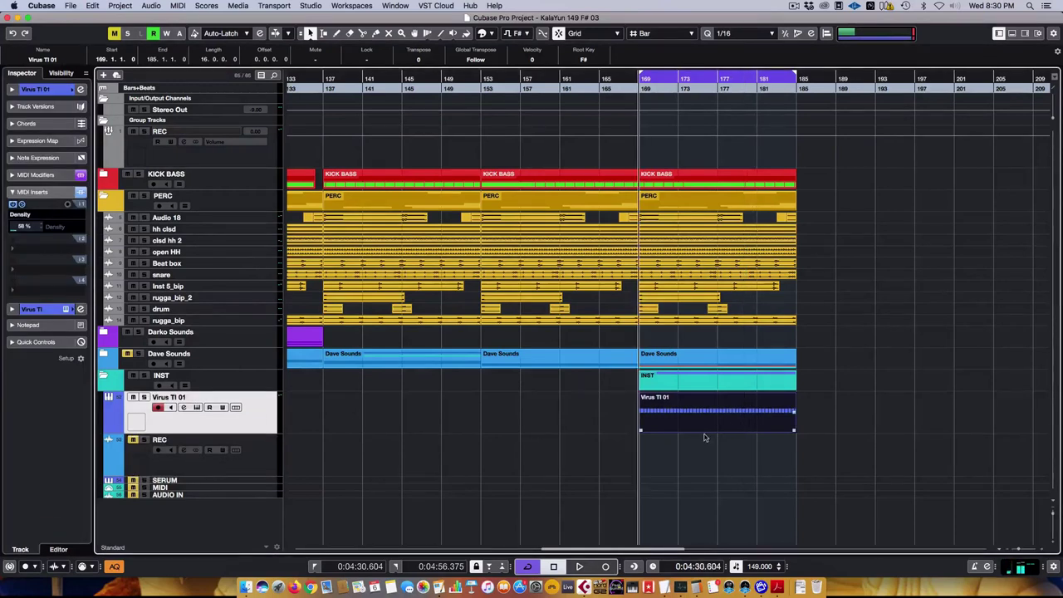
{"action": "left_click", "coordinate": [290, 459]}
{"action": "key", "text": "KP_Multiply"}
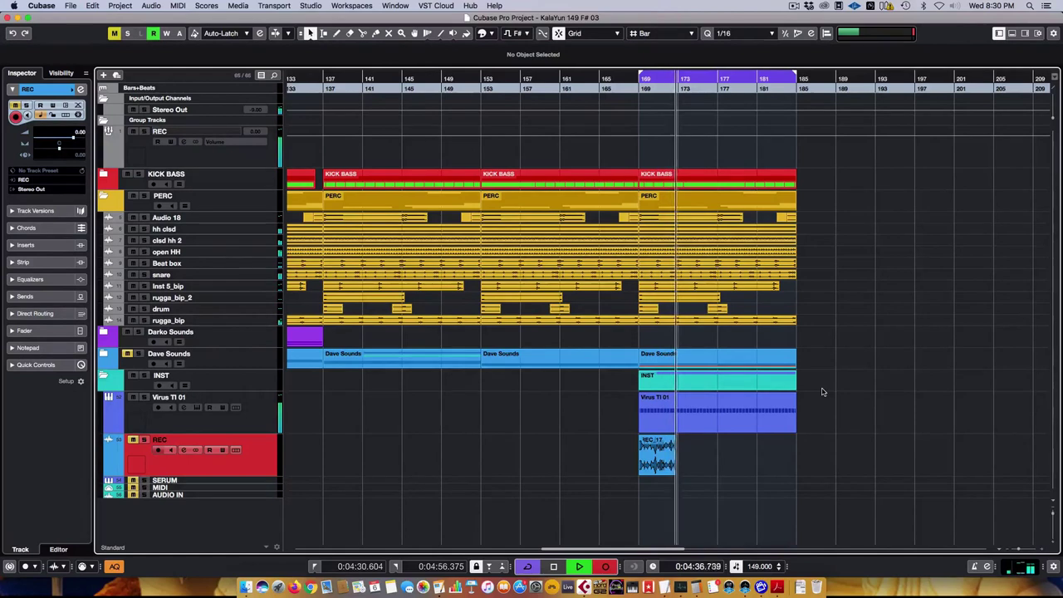
{"action": "key", "text": "space"}
Step: Mute the Virus TI 01 track, unmute the REC audio track, and trim the recorded clip's end to bar 173
{"action": "left_click", "coordinate": [647, 424]}
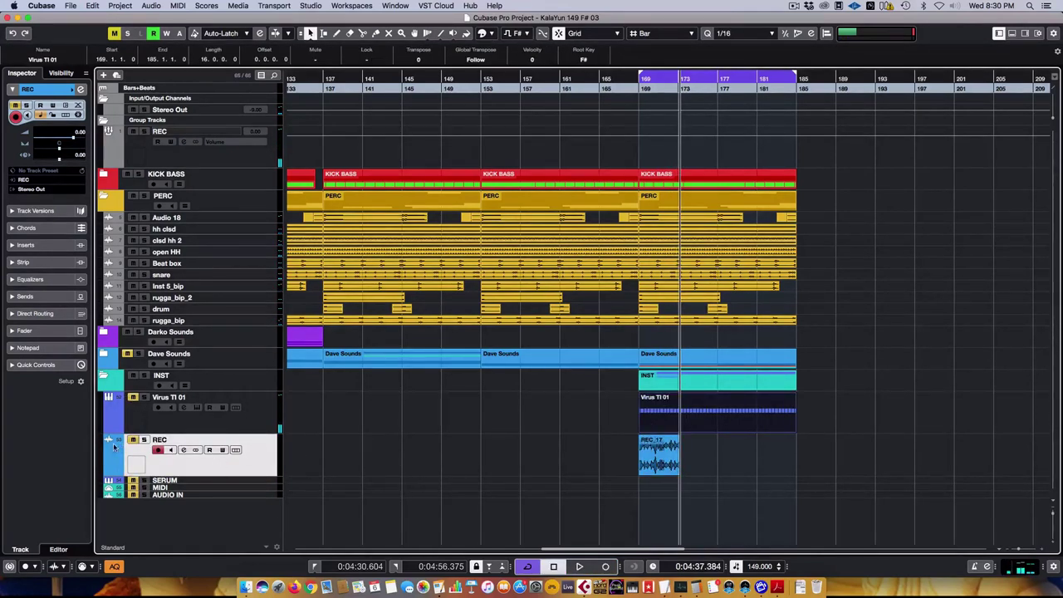
{"action": "key", "text": "h"}
{"action": "key", "text": "h"}
{"action": "key", "text": "h"}
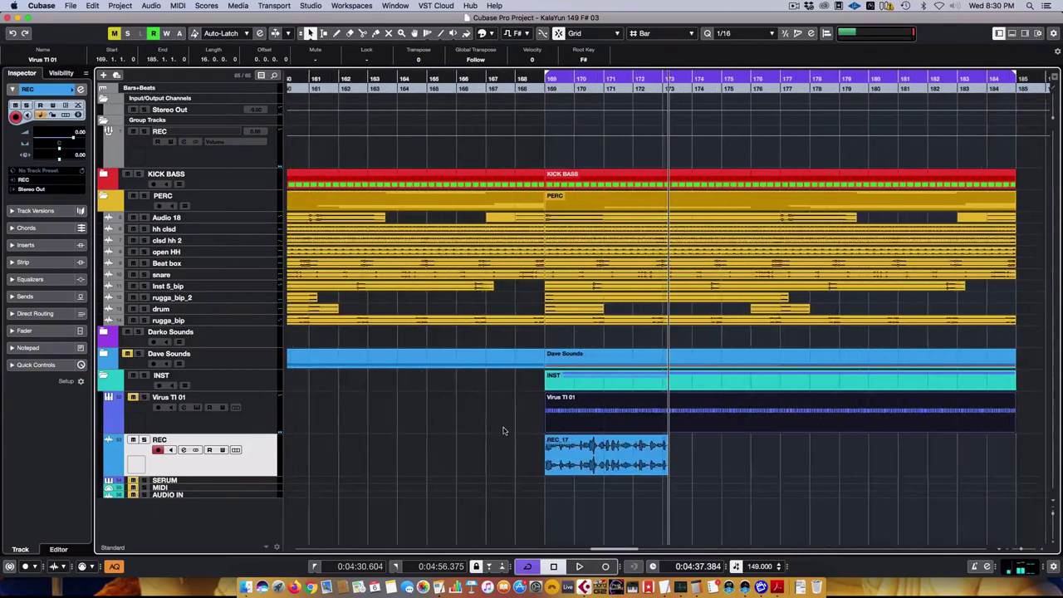
{"action": "left_click_drag", "start_coordinate": [669, 473], "coordinate": [657, 473]}
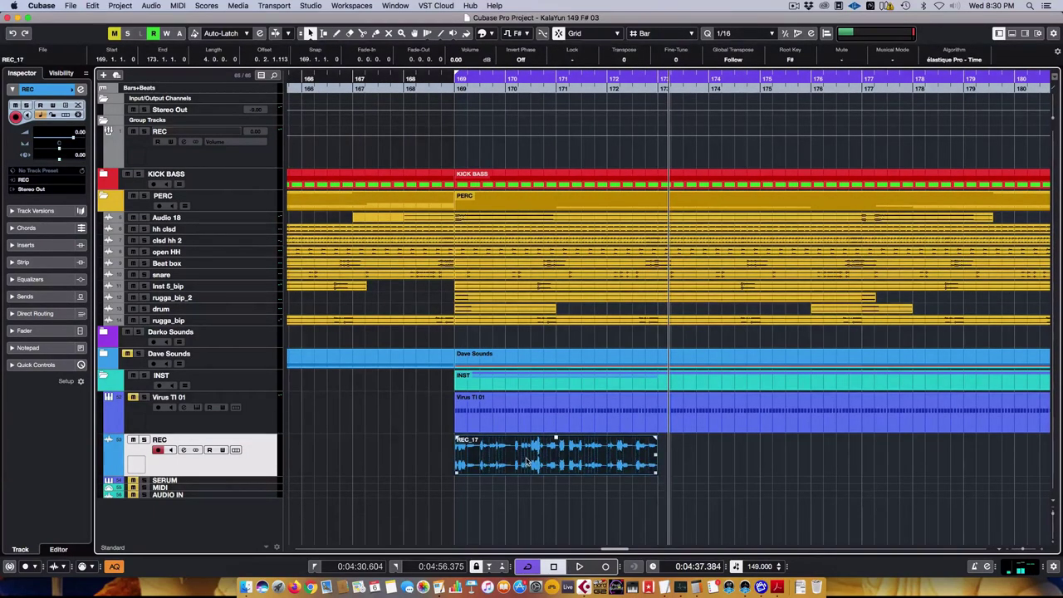
Step: Loop and play the recorded clip between bars 169 and 173, and enlarge the REC audio track's height
{"action": "key", "text": "p"}
{"action": "key", "text": "KP_1"}
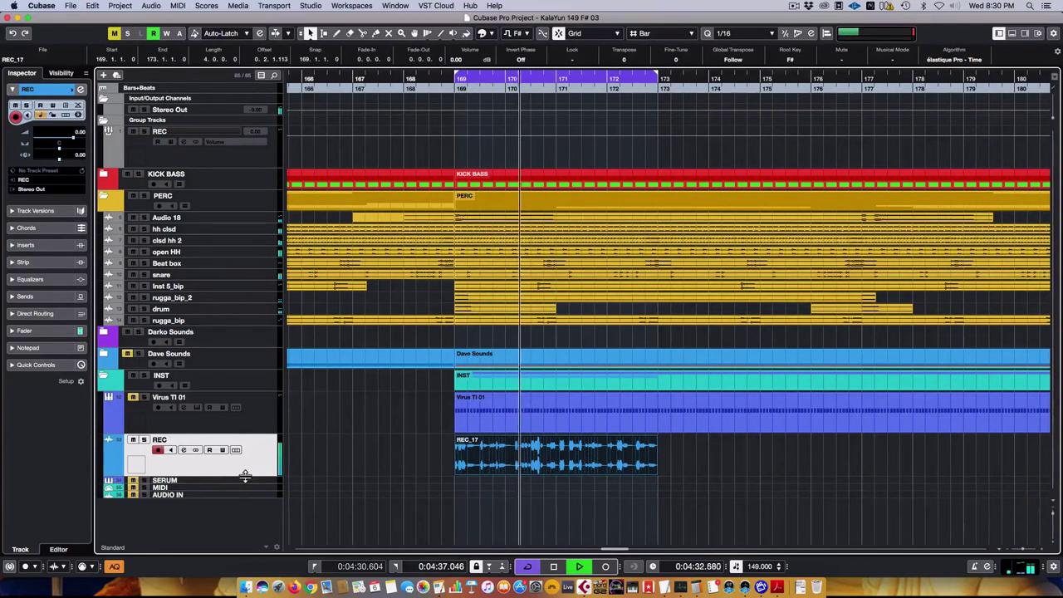
{"action": "left_click_drag", "start_coordinate": [244, 474], "coordinate": [244, 516]}
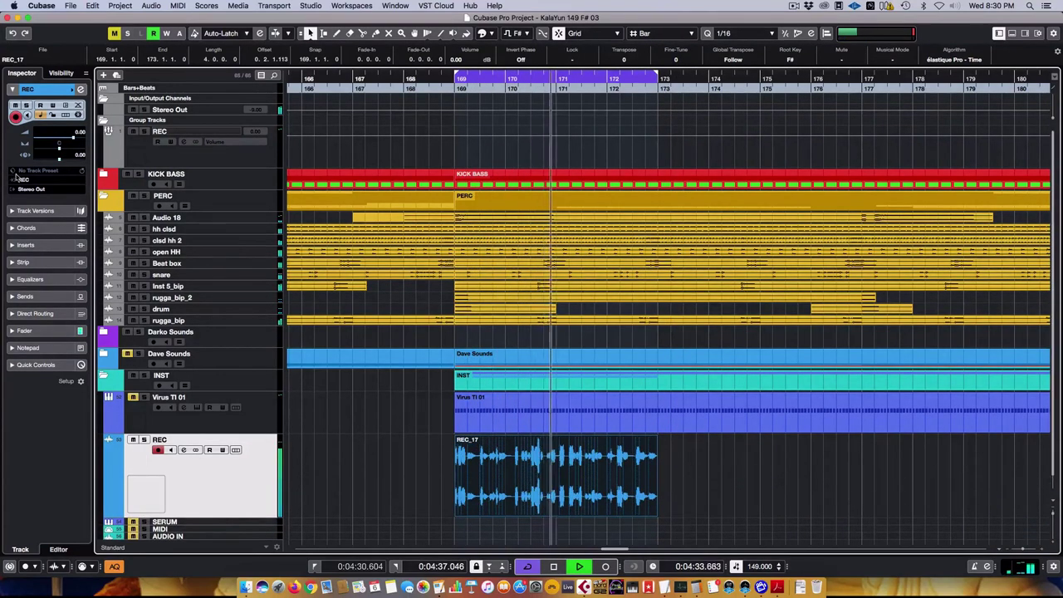
Step: Insert FabFilter Pro-Q 3 in the REC audio track's insert slot 6
{"action": "left_click", "coordinate": [26, 245]}
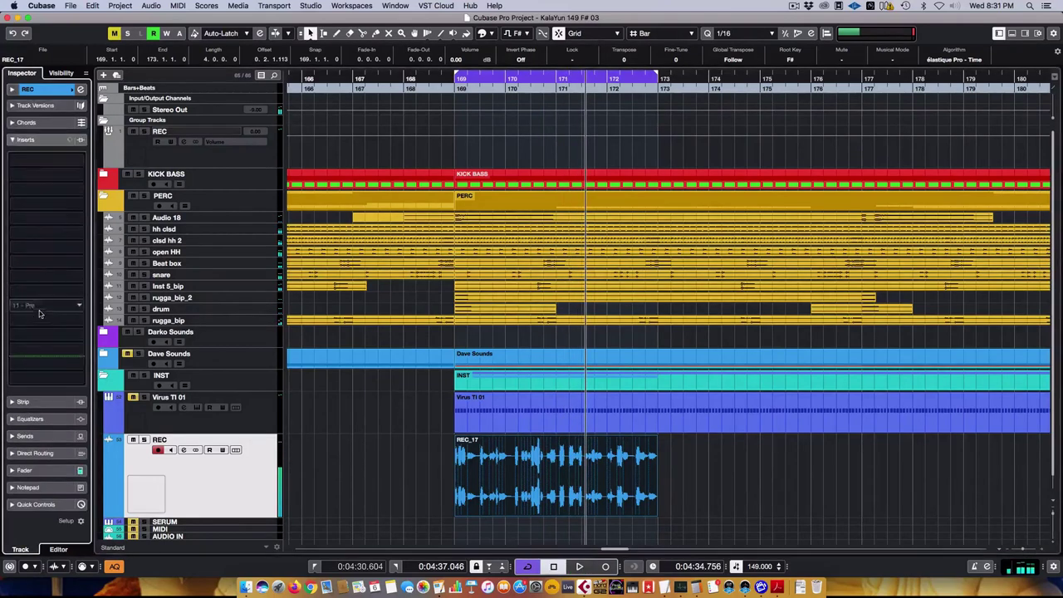
{"action": "left_click", "coordinate": [35, 241]}
{"action": "type", "text": "pro"}
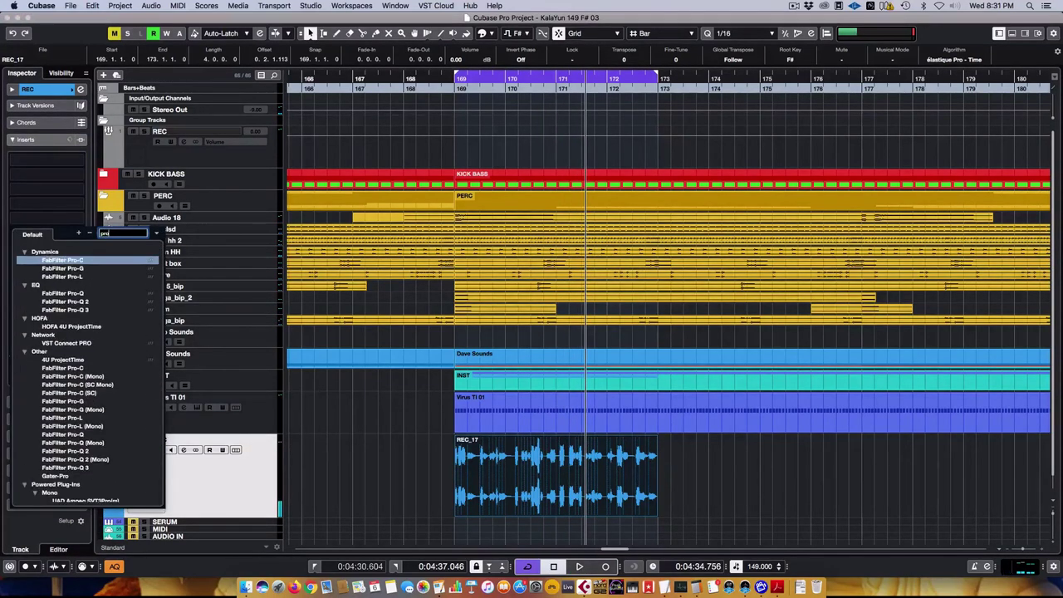
{"action": "left_click", "coordinate": [93, 468]}
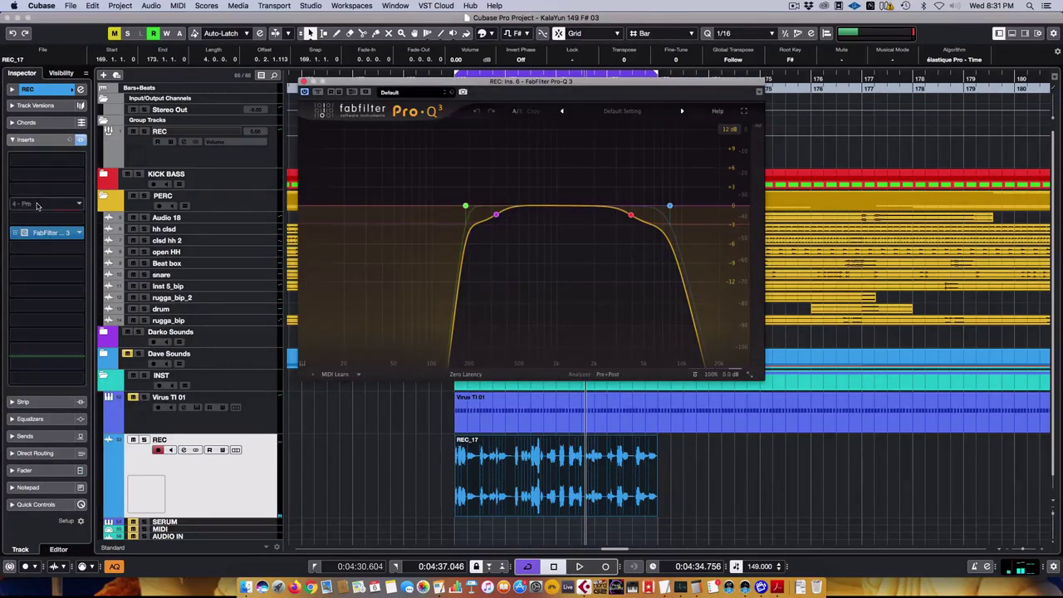
Step: Insert PingPongDelay in the REC audio track's insert slot 4, and play the loop with both effects
{"action": "left_click", "coordinate": [36, 206]}
{"action": "type", "text": "ping"}
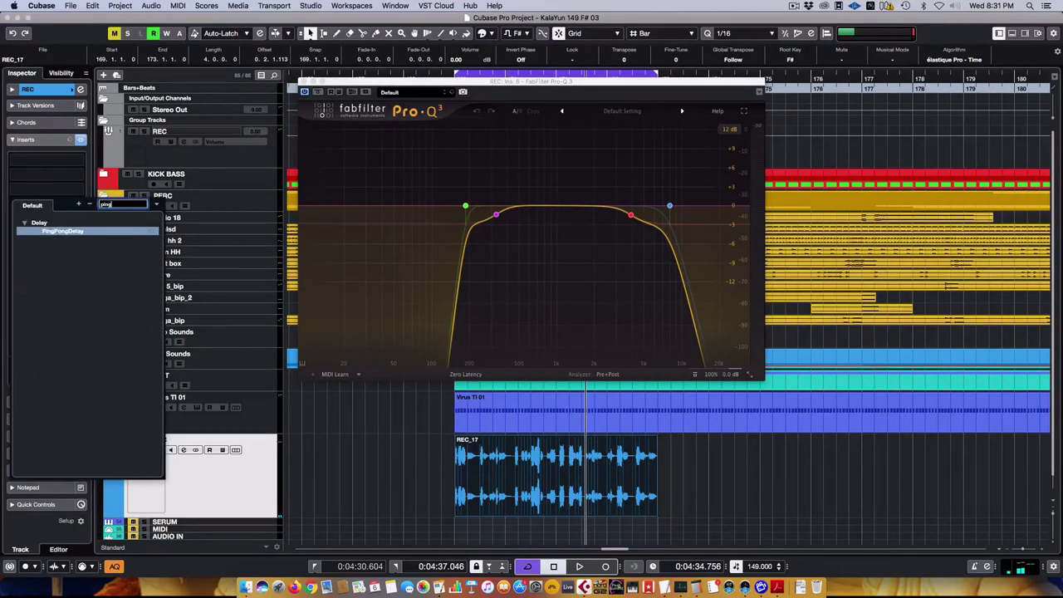
{"action": "left_click", "coordinate": [60, 233]}
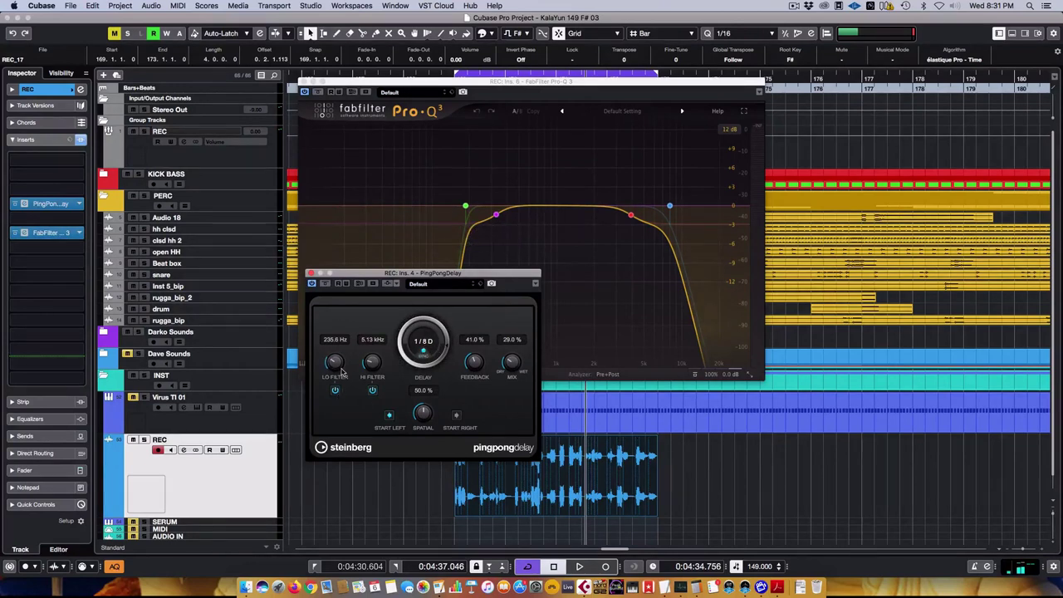
{"action": "key", "text": "space"}
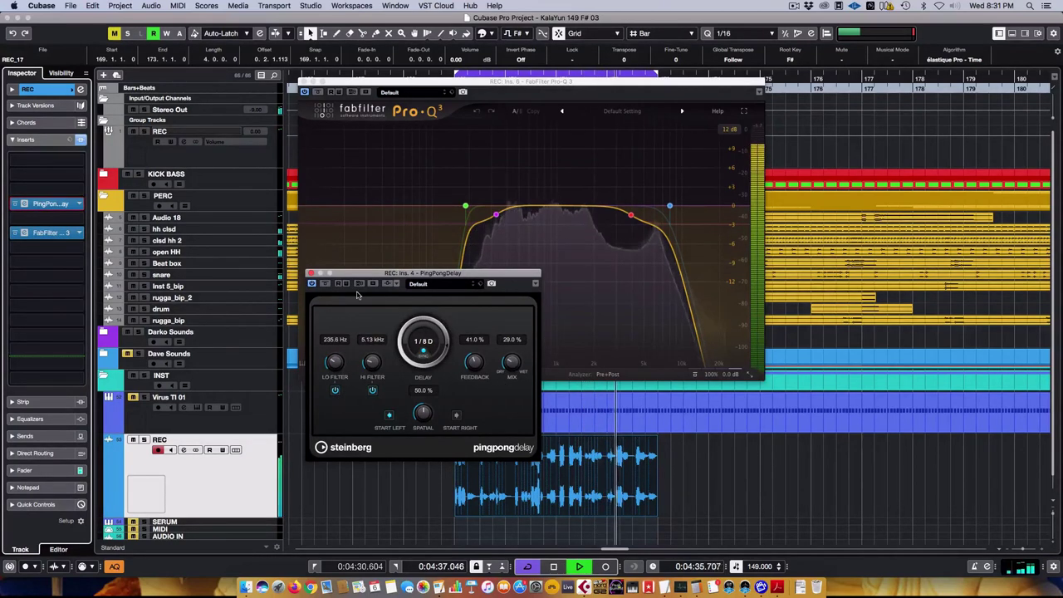
Step: Set the PingPongDelay to a 1/4 D delay, 342.3 Hz lo filter, 33.5% feedback and 44% mix
{"action": "left_click", "coordinate": [424, 341]}
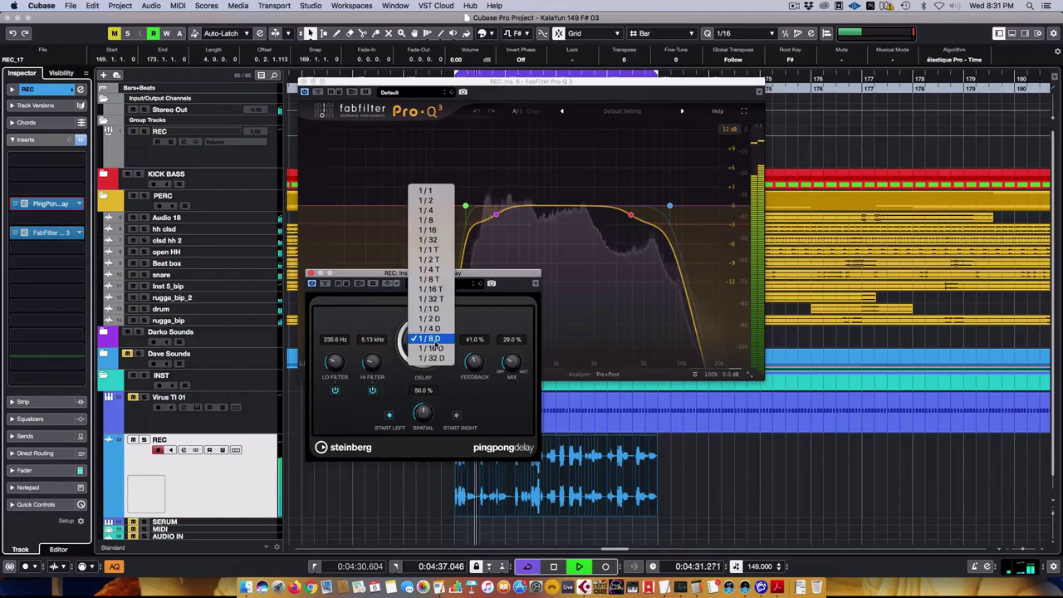
{"action": "left_click", "coordinate": [430, 328]}
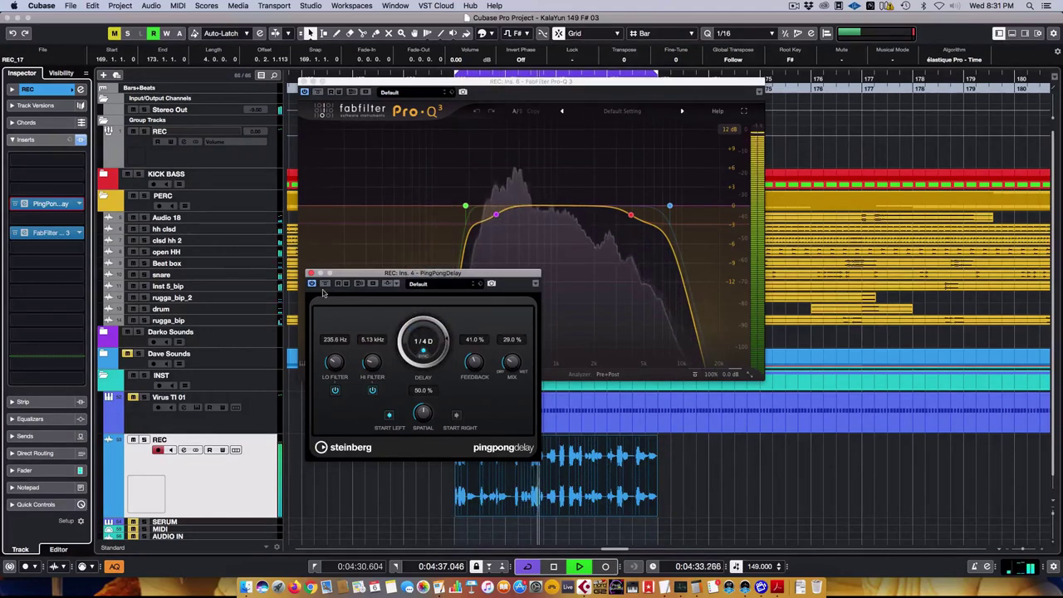
{"action": "left_click_drag", "start_coordinate": [334, 361], "coordinate": [335, 357]}
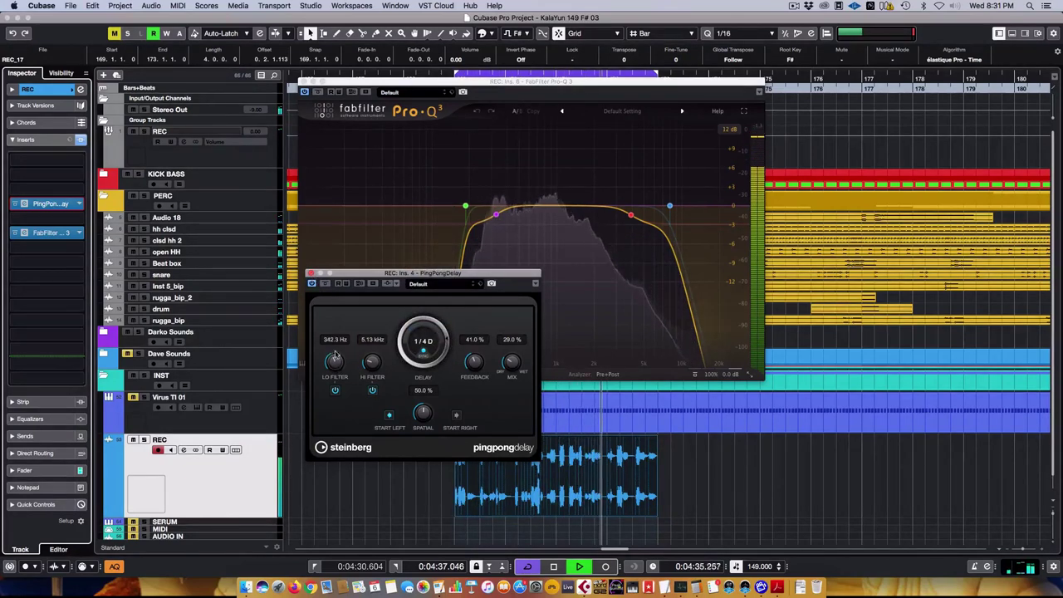
{"action": "key", "text": "super+w"}
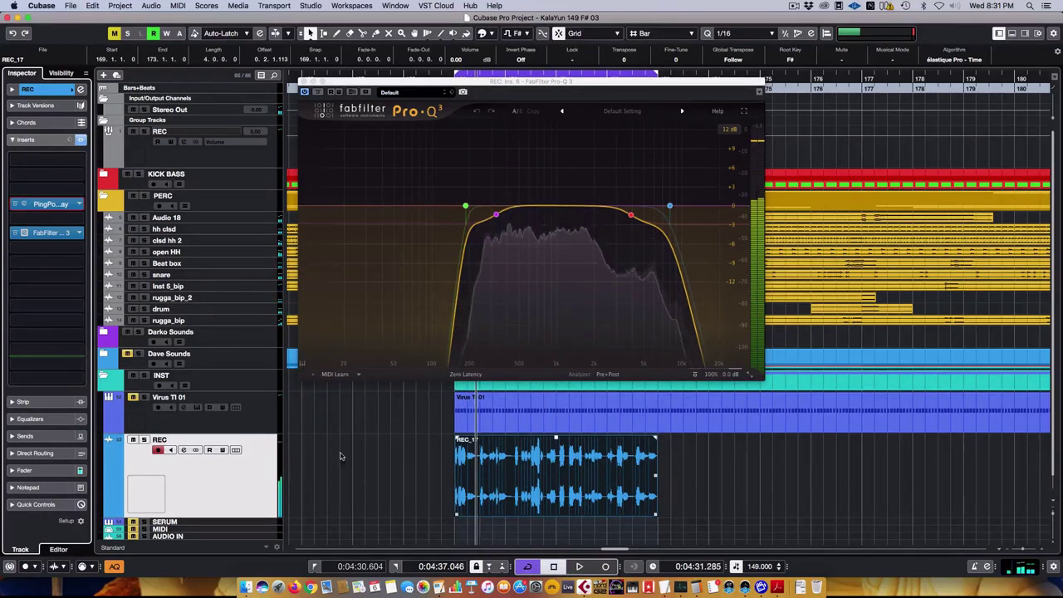
{"action": "left_click", "coordinate": [24, 203]}
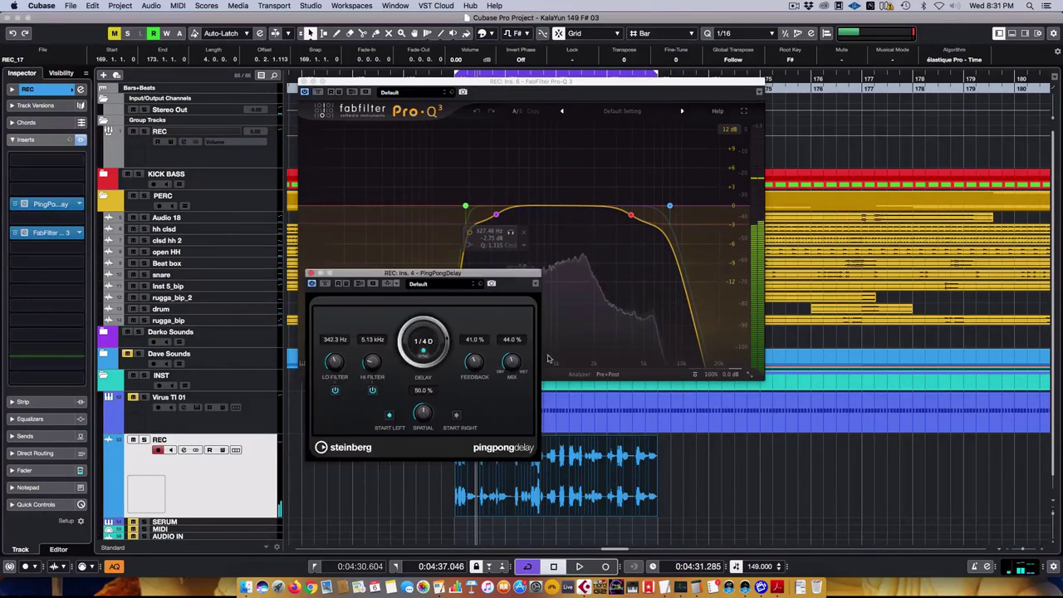
{"action": "scroll", "coordinate": [478, 369], "scroll_direction": "down", "scroll_amount": 3}
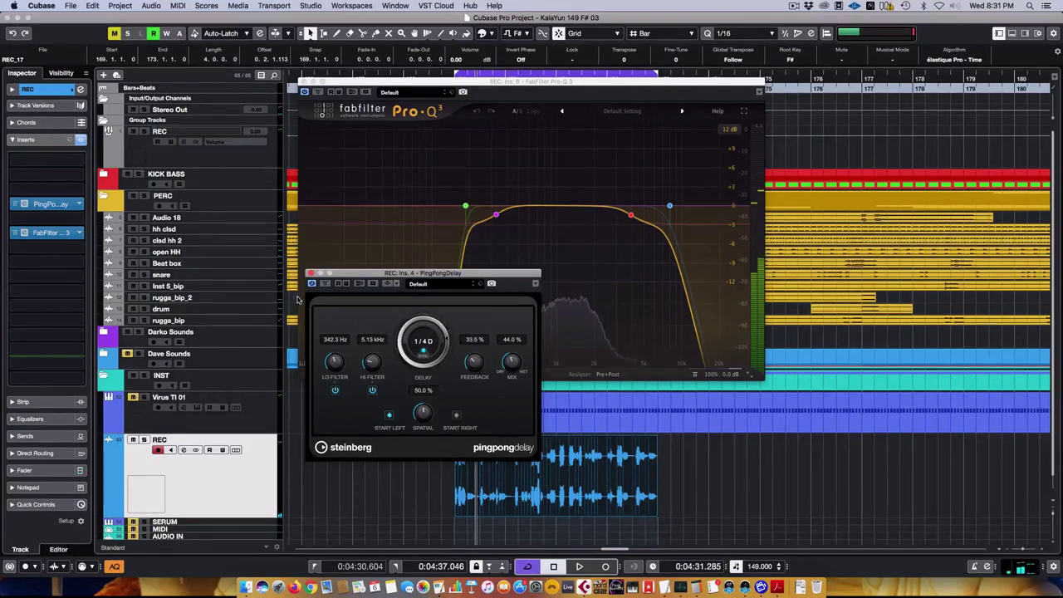
{"action": "left_click", "coordinate": [312, 272]}
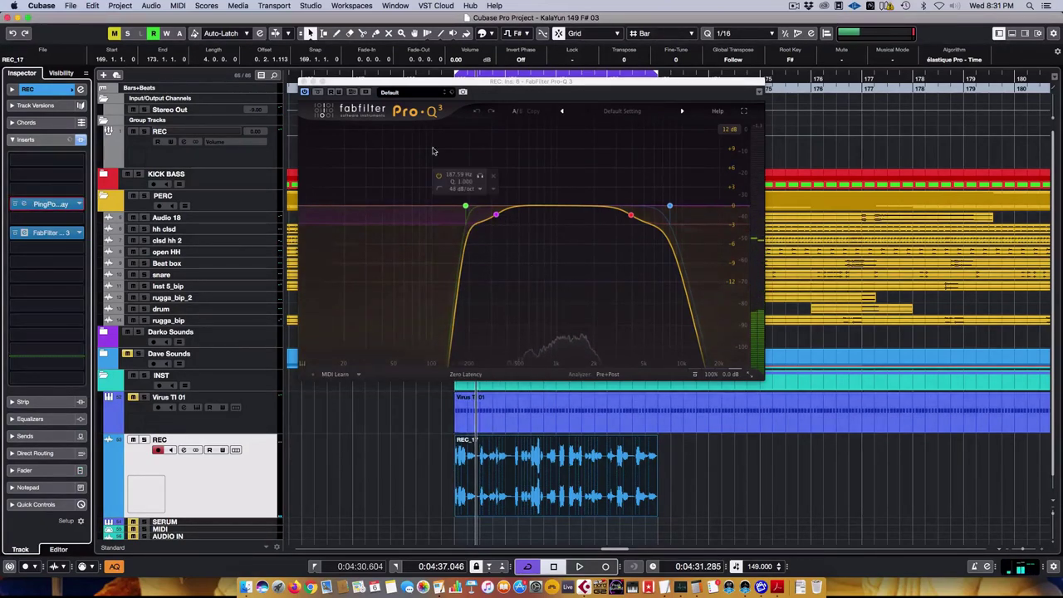
Step: Set the grid type to Beat and split the REC_17 clip into one-beat slices from bar 169 to 173
{"action": "left_click", "coordinate": [304, 90]}
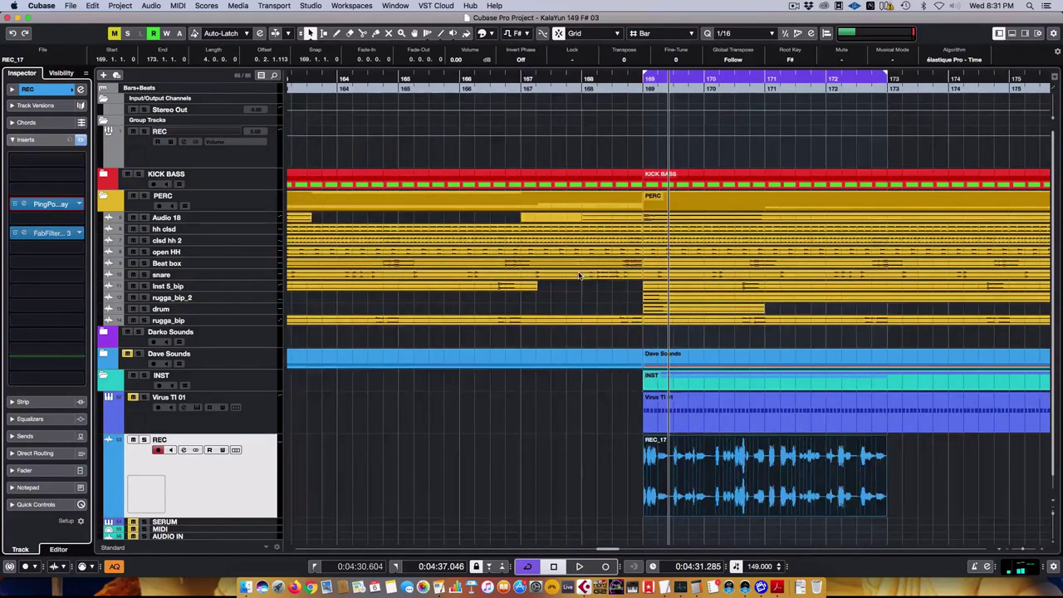
{"action": "key", "text": "h"}
{"action": "key", "text": "h"}
{"action": "key", "text": "h"}
{"action": "key", "text": "h"}
{"action": "scroll", "coordinate": [626, 451], "scroll_direction": "right", "scroll_amount": 5}
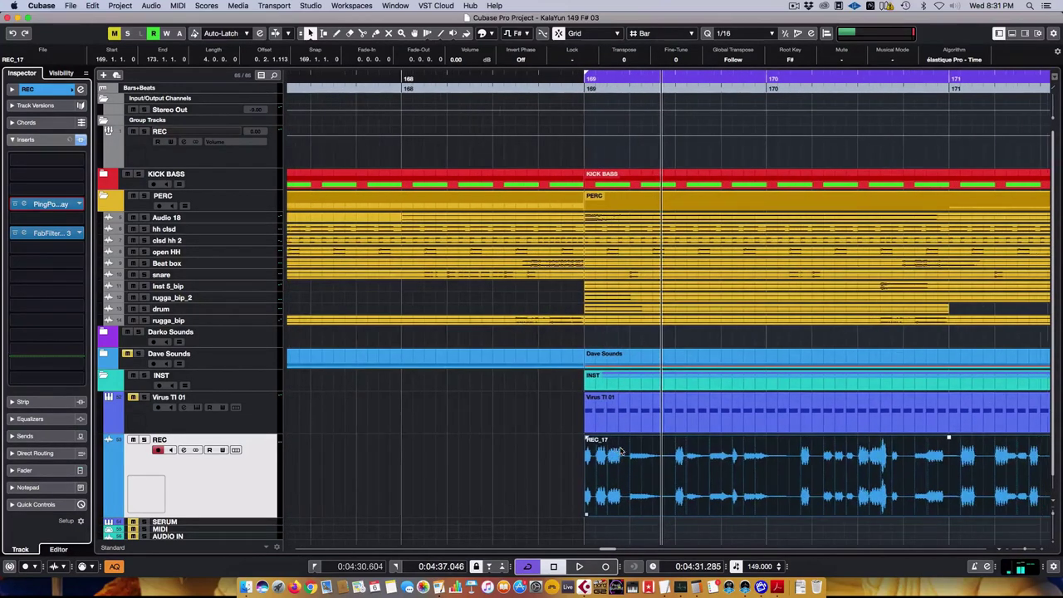
{"action": "left_click", "coordinate": [422, 77]}
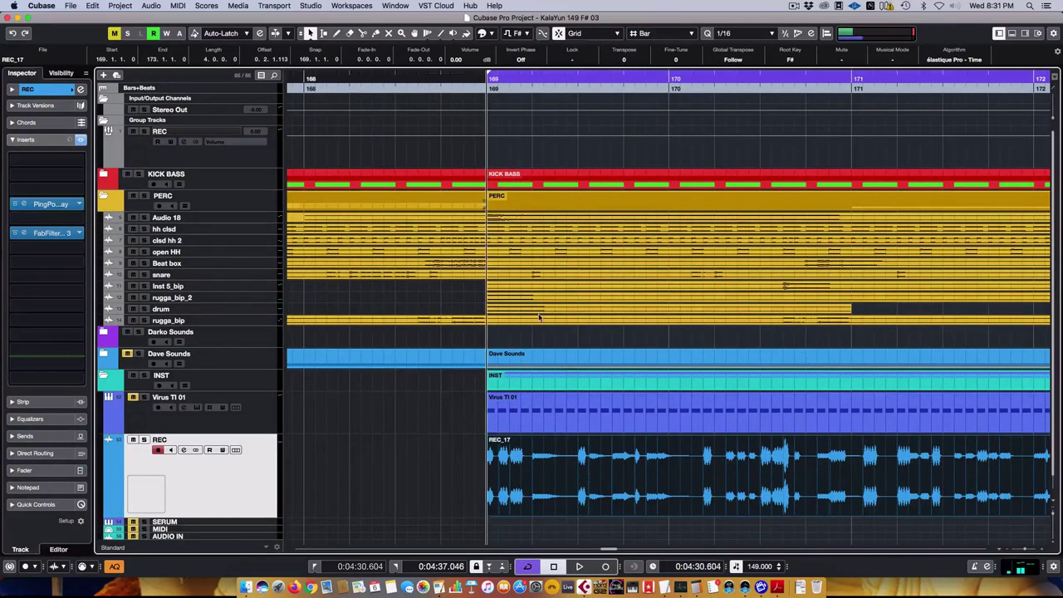
{"action": "left_click", "coordinate": [654, 33]}
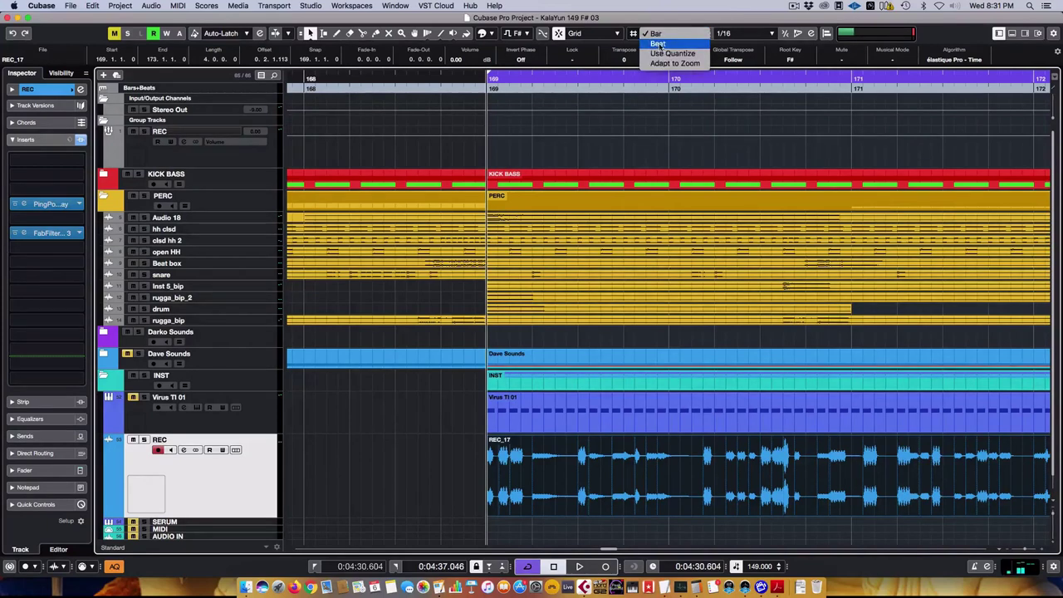
{"action": "left_click", "coordinate": [656, 44]}
{"action": "key", "text": "3"}
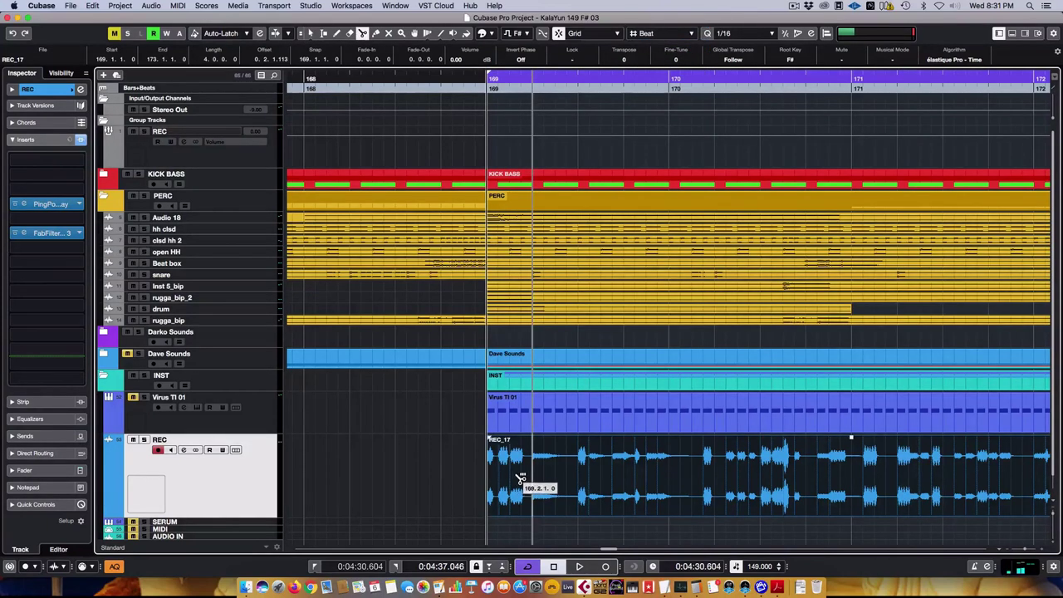
{"action": "left_click", "coordinate": [520, 479], "text": "alt"}
{"action": "key", "text": "g"}
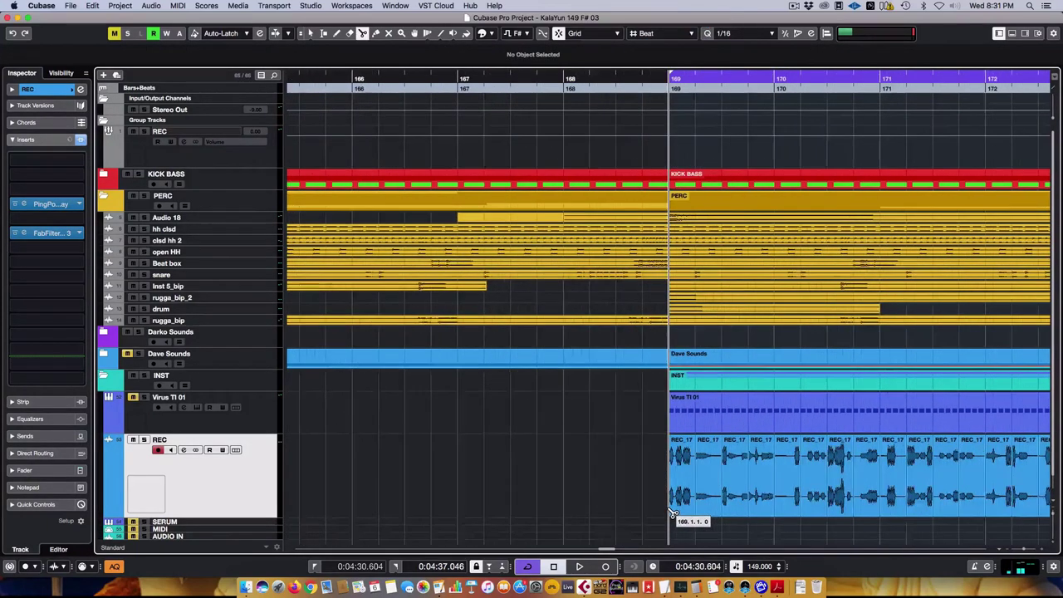
{"action": "scroll", "coordinate": [611, 477], "scroll_direction": "right", "scroll_amount": 5}
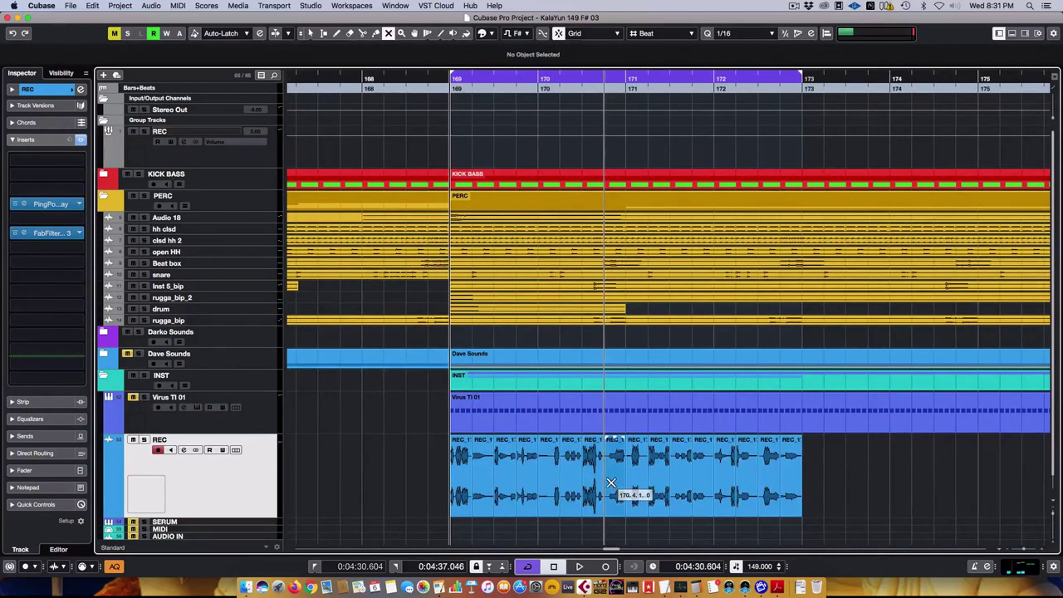
Step: Play the sliced loop from bar 169 with the PingPongDelay bypassed
{"action": "key", "text": "1"}
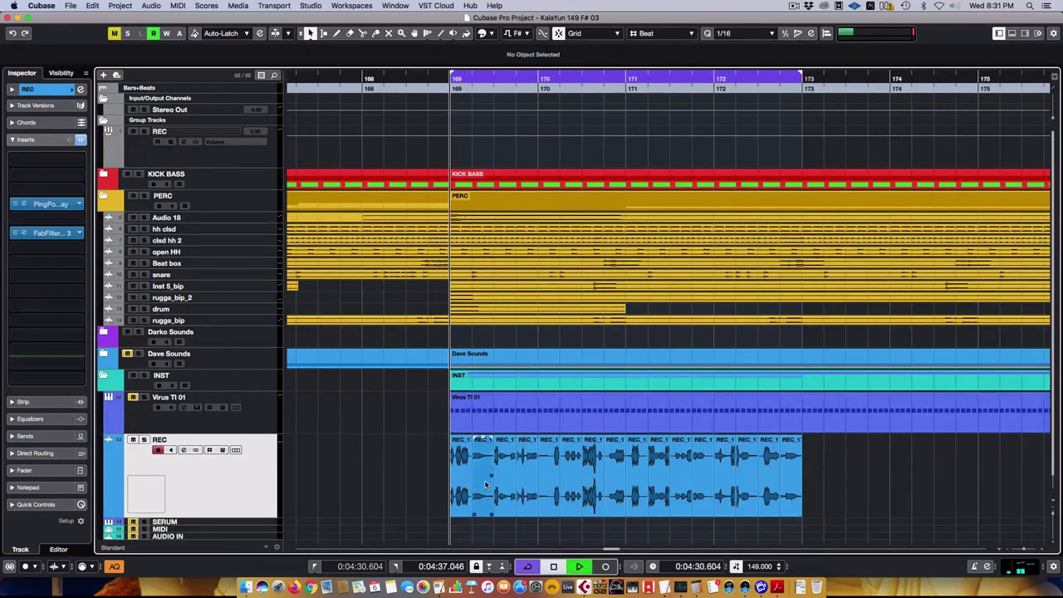
{"action": "key", "text": "space"}
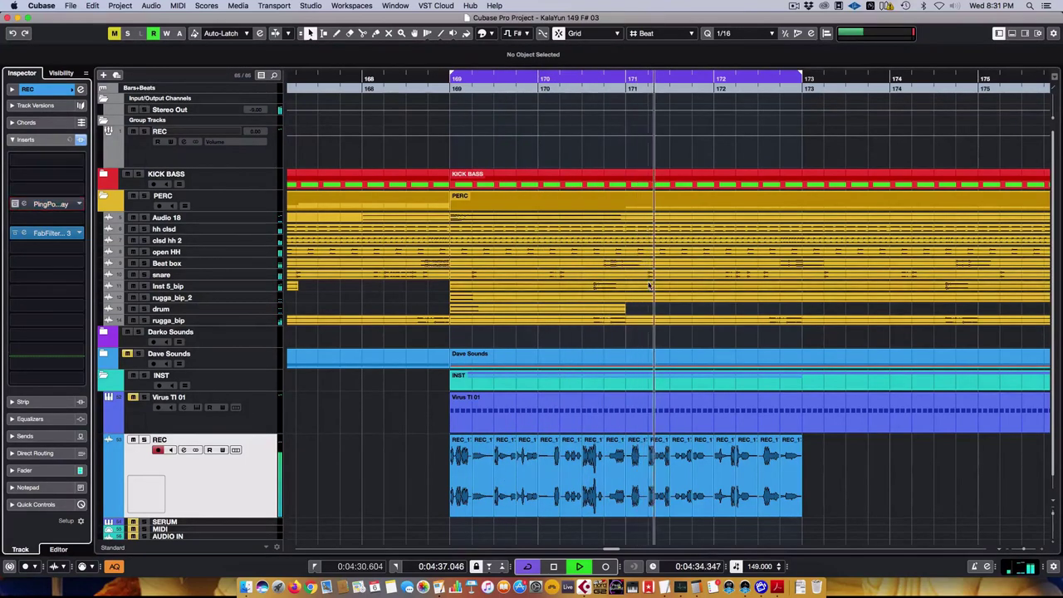
{"action": "key", "text": "KP_1"}
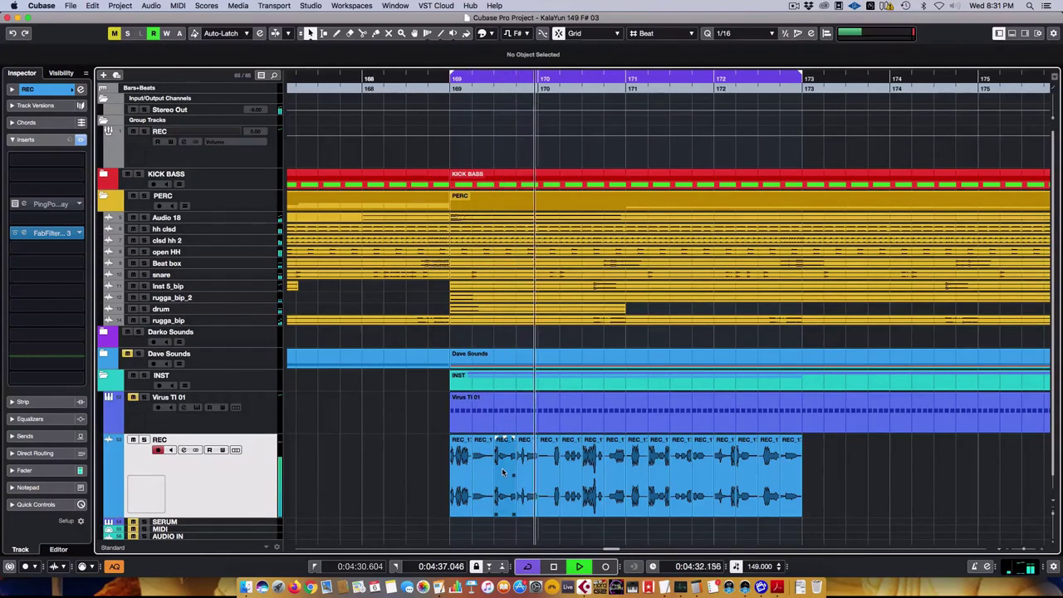
Step: Mute the REC_17 slices at beats 169.3, 170.1, 170.3, 171.2, 172.2 and 172.3
{"action": "key", "text": "7"}
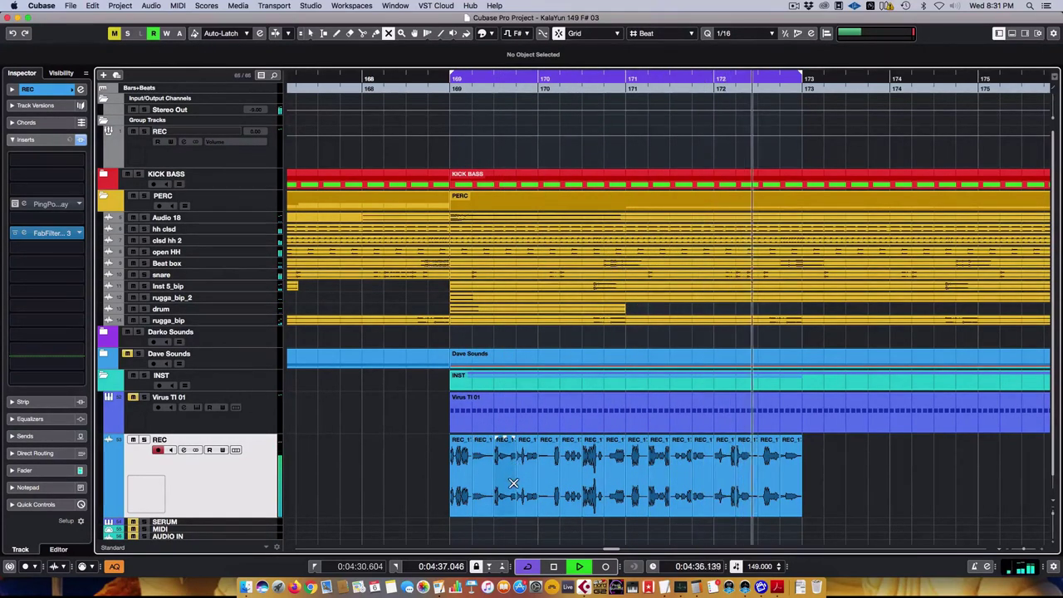
{"action": "left_click", "coordinate": [513, 483]}
{"action": "left_click", "coordinate": [547, 487]}
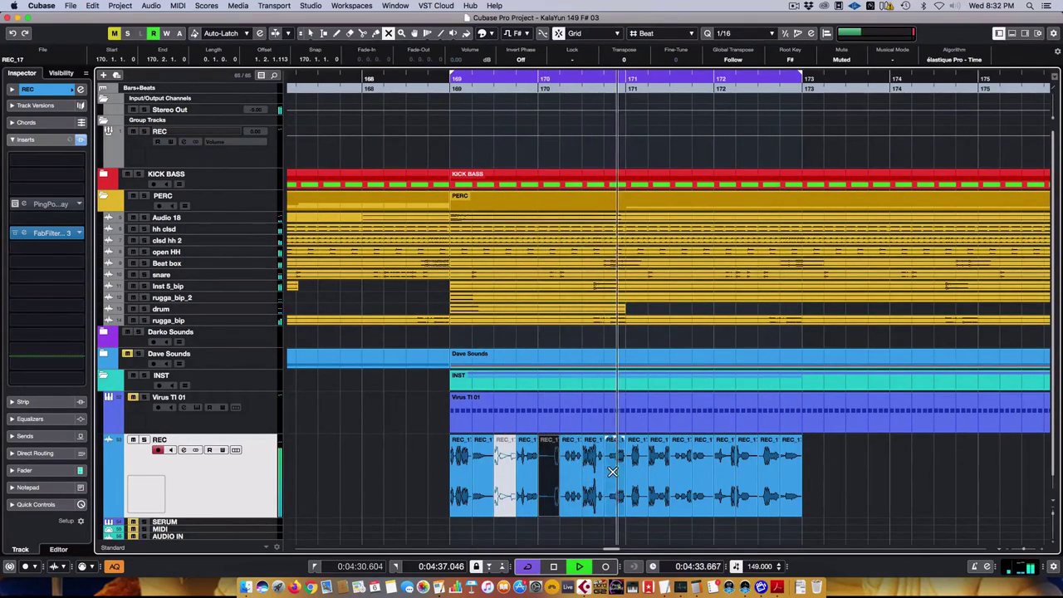
{"action": "left_click", "coordinate": [611, 471]}
{"action": "left_click", "coordinate": [594, 484]}
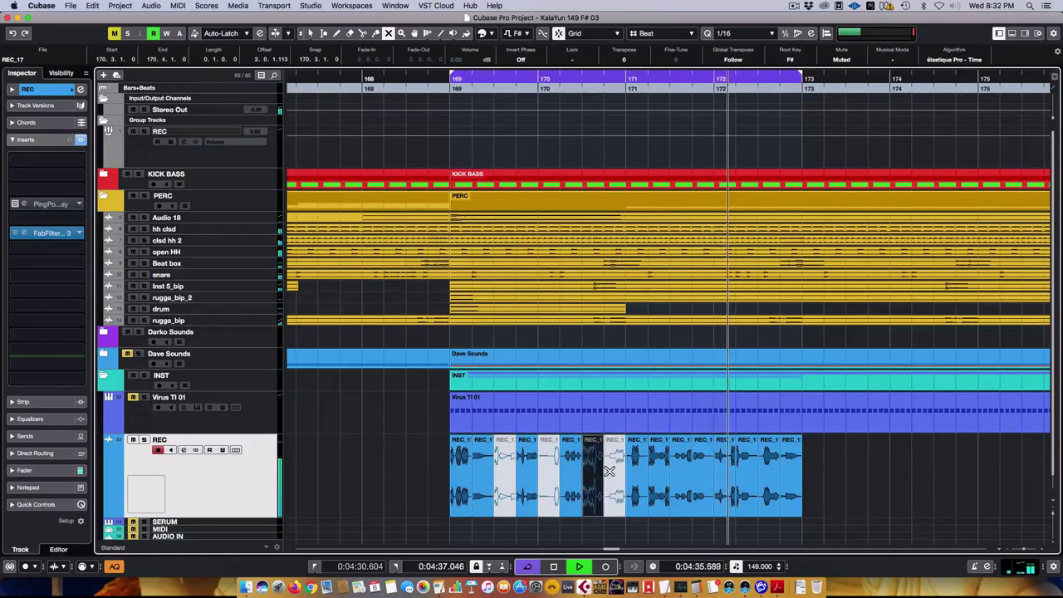
{"action": "left_click", "coordinate": [660, 484]}
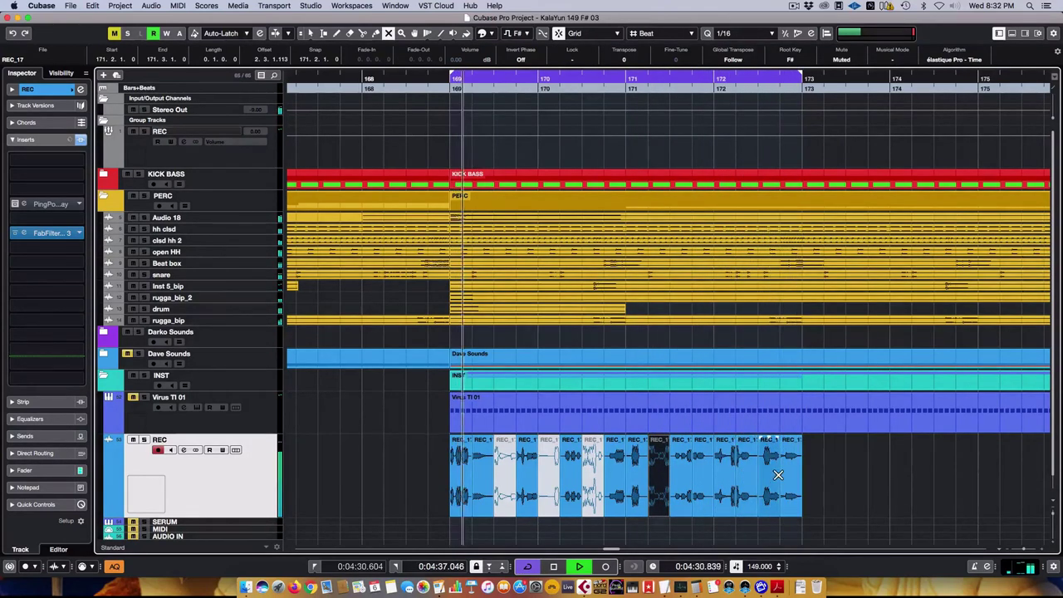
{"action": "left_click", "coordinate": [746, 479]}
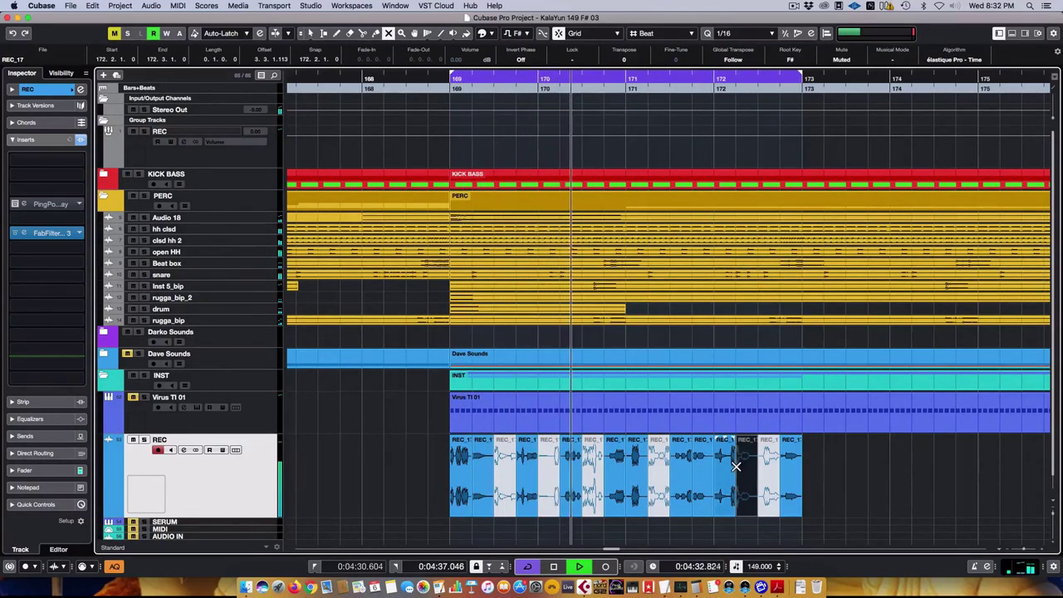
Step: With the grid on Use Quantize, trim slice 172.1's end and slice 172.2's start to 172.2.3, unmute slice 172.2 and mute slice 172.4
{"action": "left_click", "coordinate": [660, 34]}
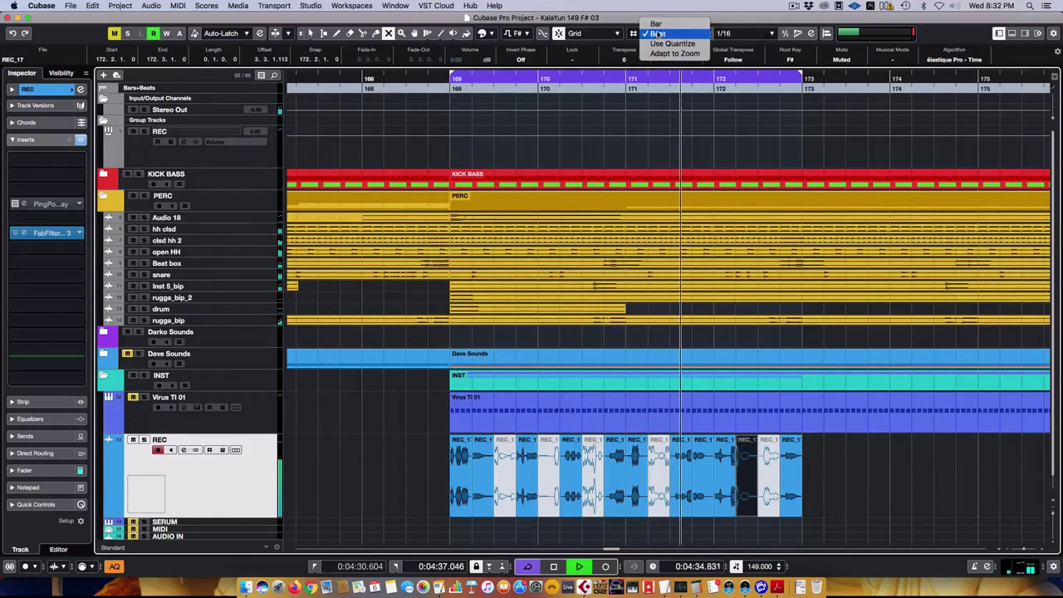
{"action": "left_click", "coordinate": [674, 43]}
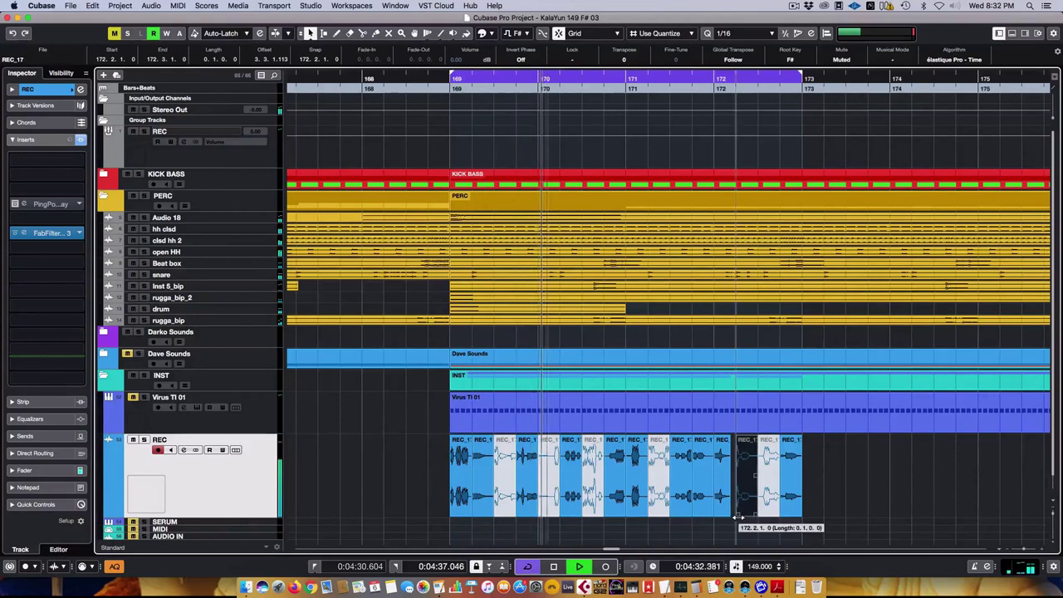
{"action": "key", "text": "7"}
{"action": "key", "text": "1"}
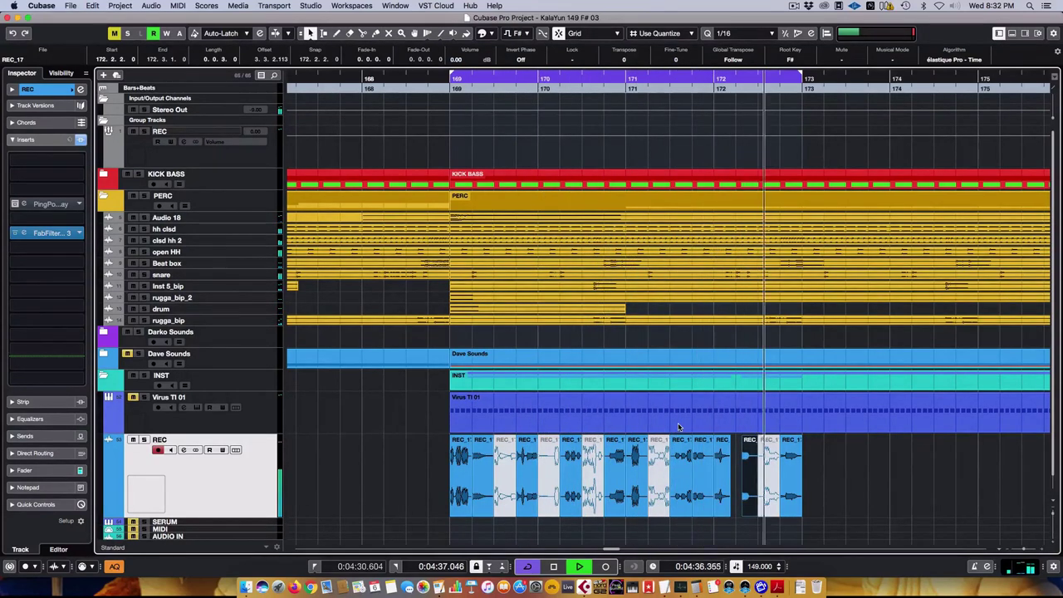
{"action": "key", "text": "7"}
{"action": "left_click", "coordinate": [790, 469]}
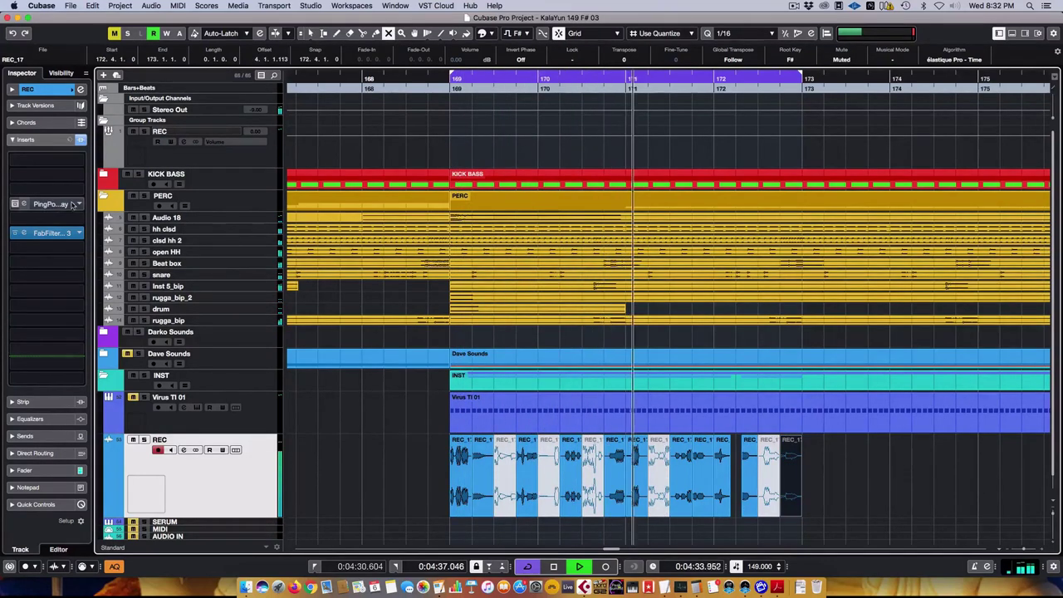
Step: Replace the PingPongDelay in the REC track's insert slot 4 with StereoDelay, discarding the old plug-in's changes
{"action": "left_click", "coordinate": [51, 204]}
{"action": "left_click", "coordinate": [73, 331]}
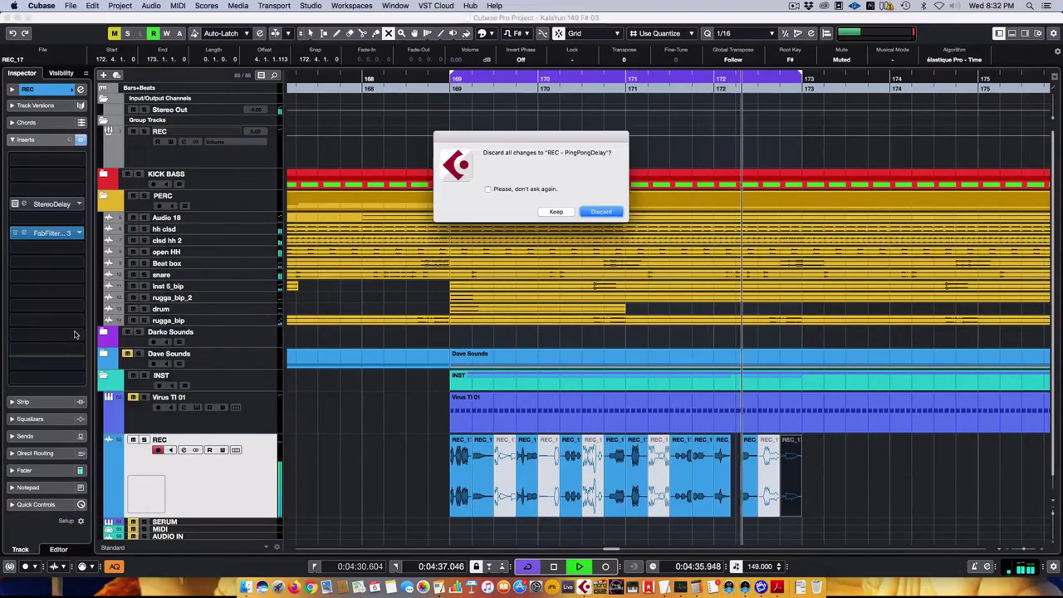
{"action": "key", "text": "Return"}
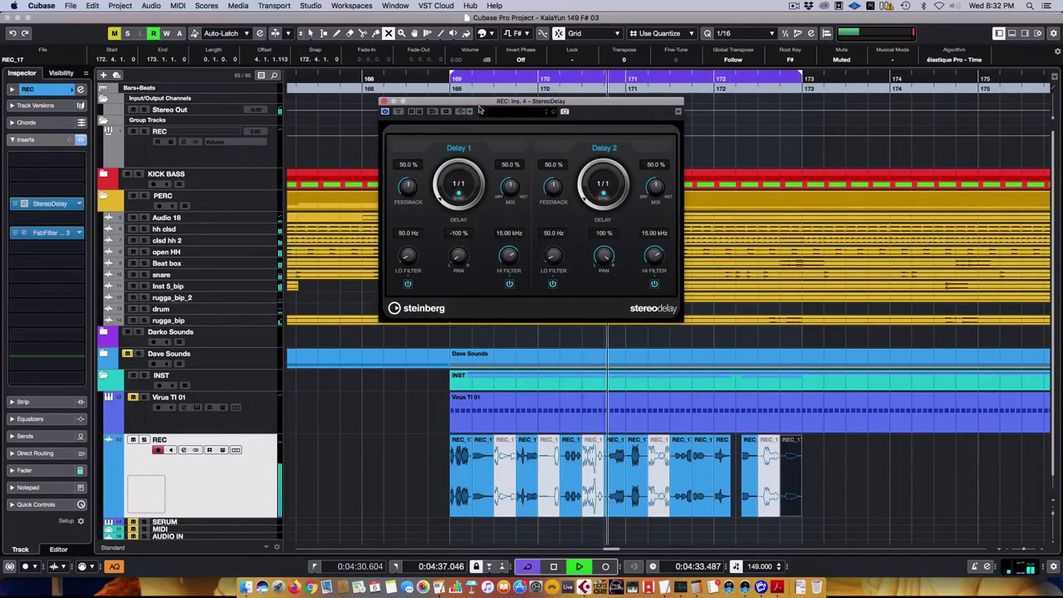
{"action": "left_click_drag", "start_coordinate": [425, 103], "coordinate": [326, 180]}
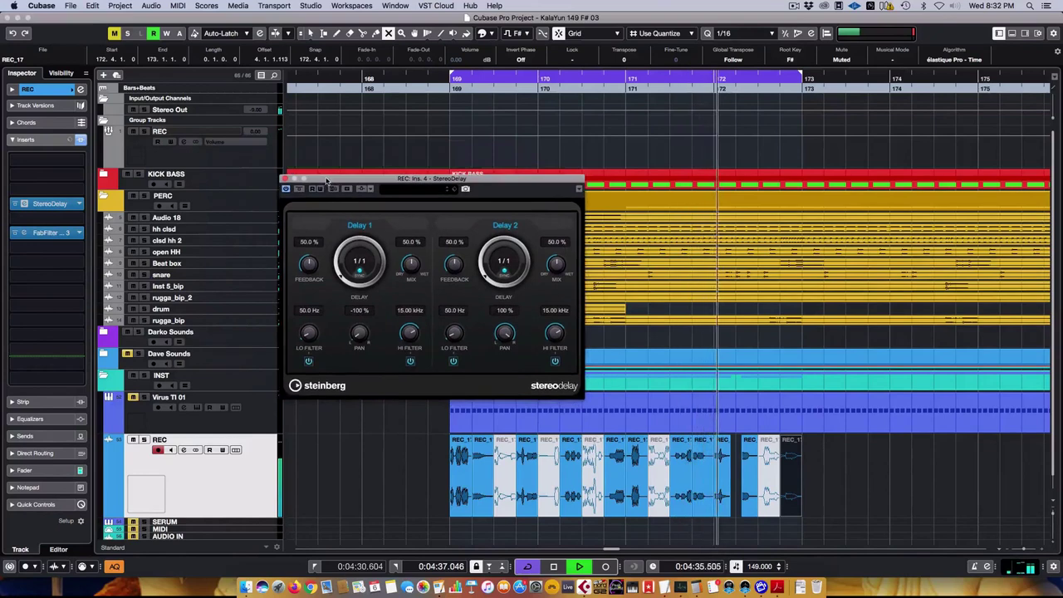
Step: Set the StereoDelay's Delay 1 time to 1/4 D and Delay 2 time to 1/8 D
{"action": "left_click", "coordinate": [504, 261]}
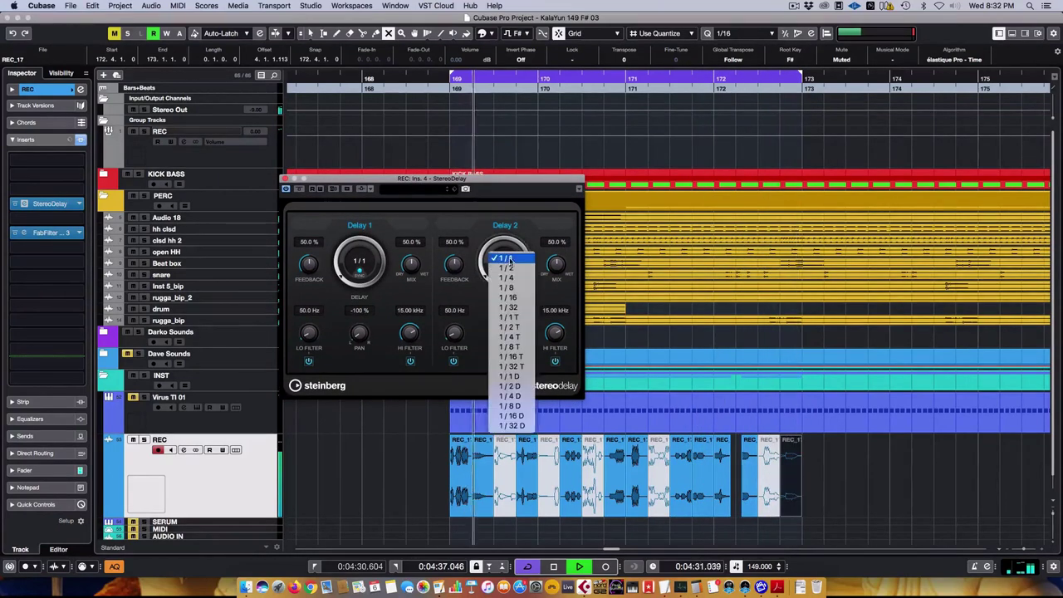
{"action": "left_click", "coordinate": [359, 261]}
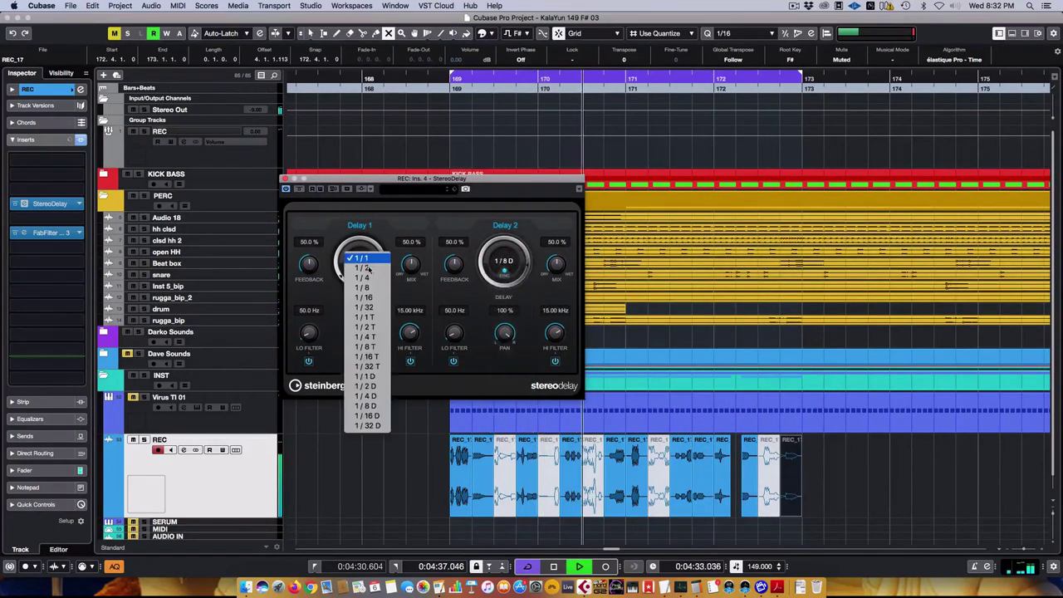
{"action": "left_click", "coordinate": [365, 396]}
Step: Set Delay 1's feedback to 45.5%, lo filter to 251.5 Hz, hi filter to 6.35 kHz and mix to 32.5%
{"action": "left_click_drag", "start_coordinate": [309, 265], "coordinate": [309, 270]}
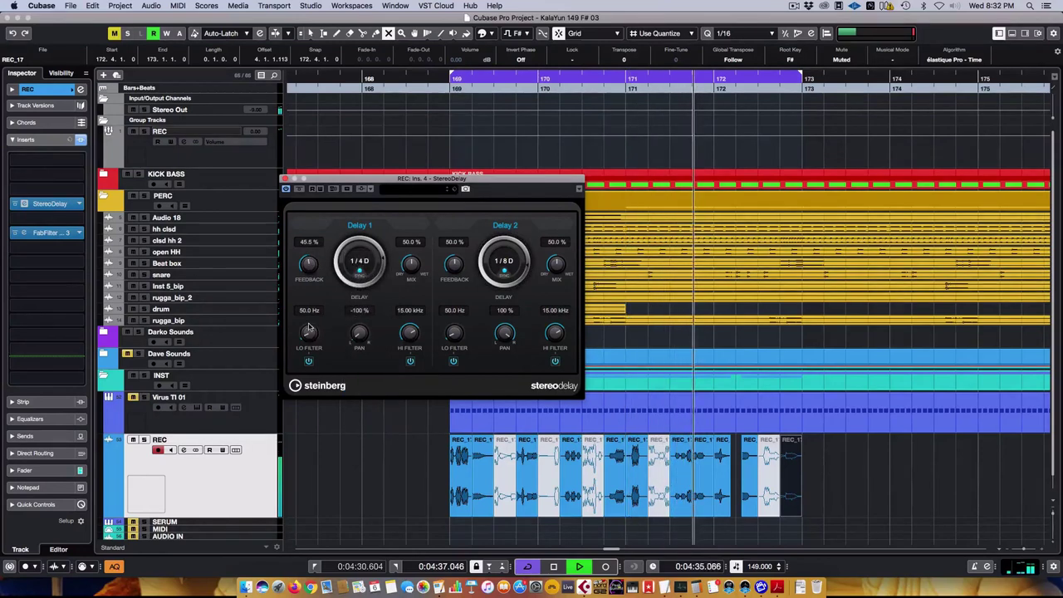
{"action": "left_click_drag", "start_coordinate": [308, 333], "coordinate": [308, 315]}
{"action": "left_click_drag", "start_coordinate": [409, 333], "coordinate": [409, 390]}
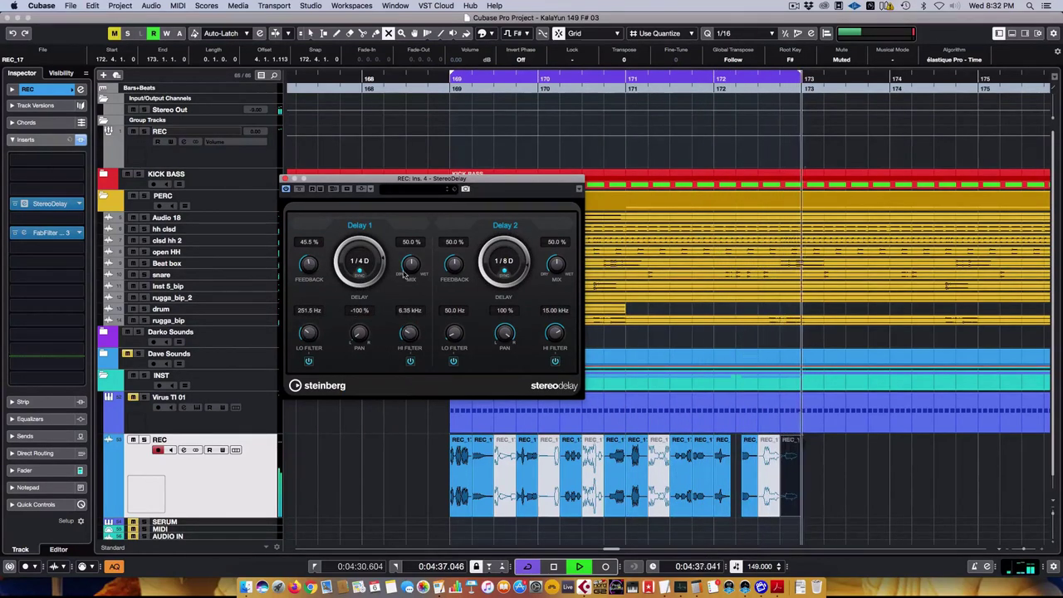
{"action": "left_click_drag", "start_coordinate": [410, 264], "coordinate": [455, 274]}
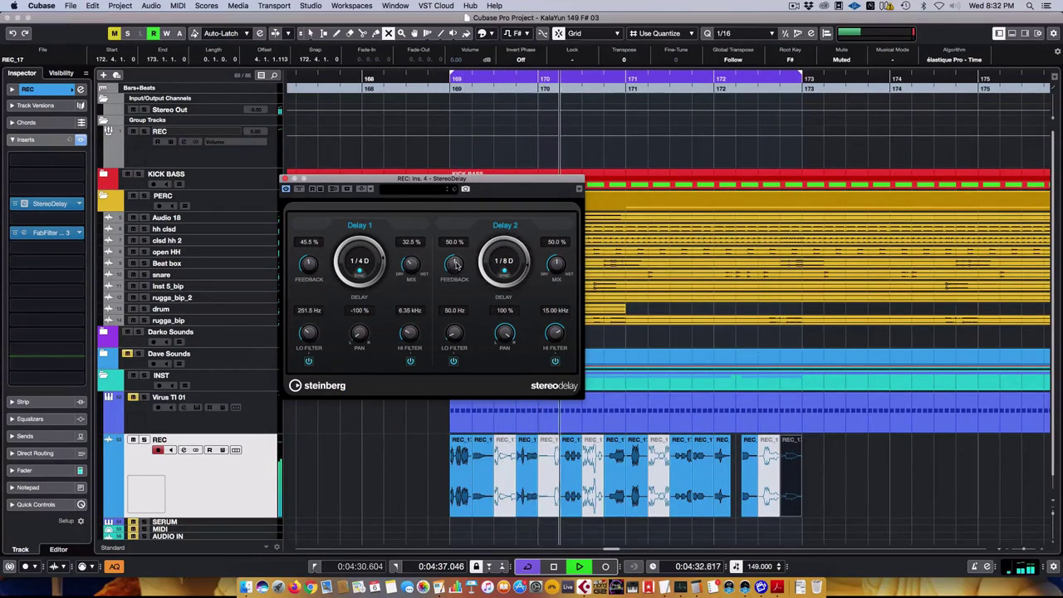
Step: Set Delay 2's feedback to 38.5%, mix to 27.5%, lo filter to 504.2 Hz and hi filter to 7.39 kHz, and Delay 1's mix to 23.5%
{"action": "mouse_move", "coordinate": [557, 264]}
{"action": "left_mouse_down"}
{"action": "mouse_move", "coordinate": [556, 291]}
{"action": "mouse_move", "coordinate": [556, 249]}
{"action": "left_mouse_up"}
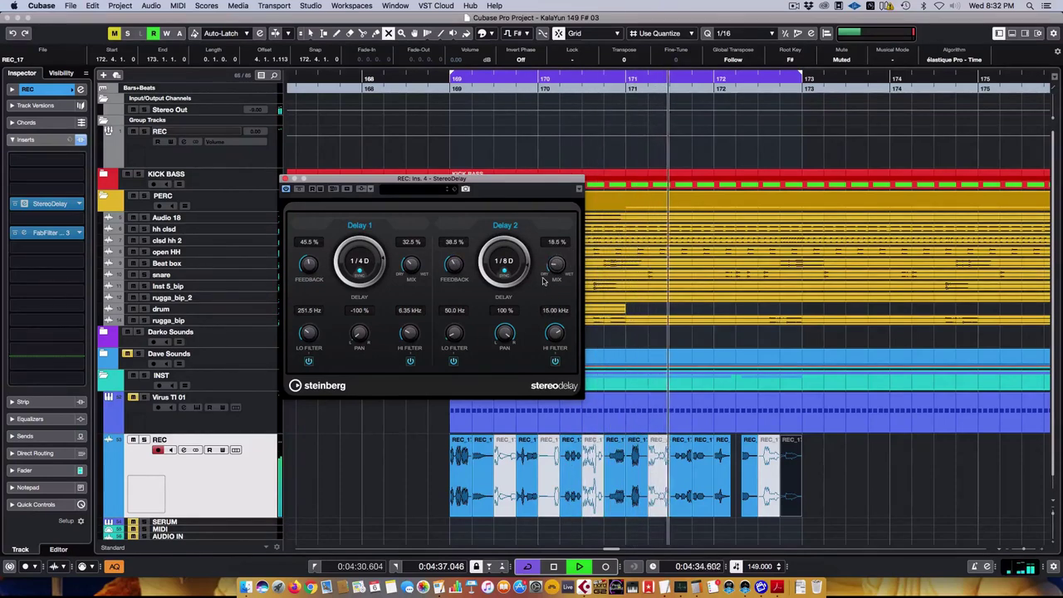
{"action": "left_click_drag", "start_coordinate": [410, 264], "coordinate": [410, 269]}
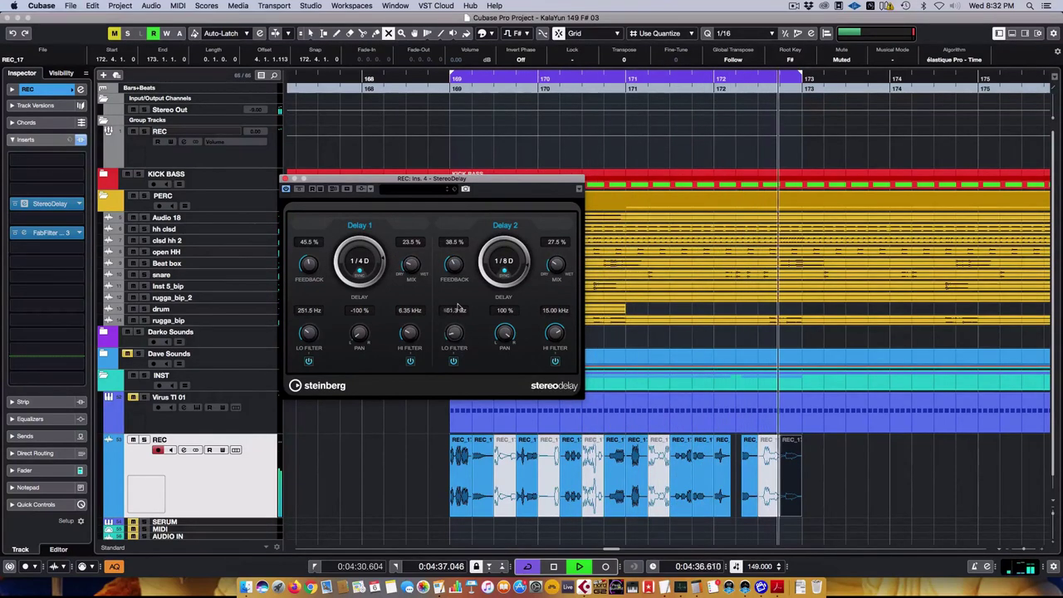
{"action": "left_click_drag", "start_coordinate": [454, 333], "coordinate": [455, 315]}
{"action": "left_click_drag", "start_coordinate": [553, 333], "coordinate": [553, 343]}
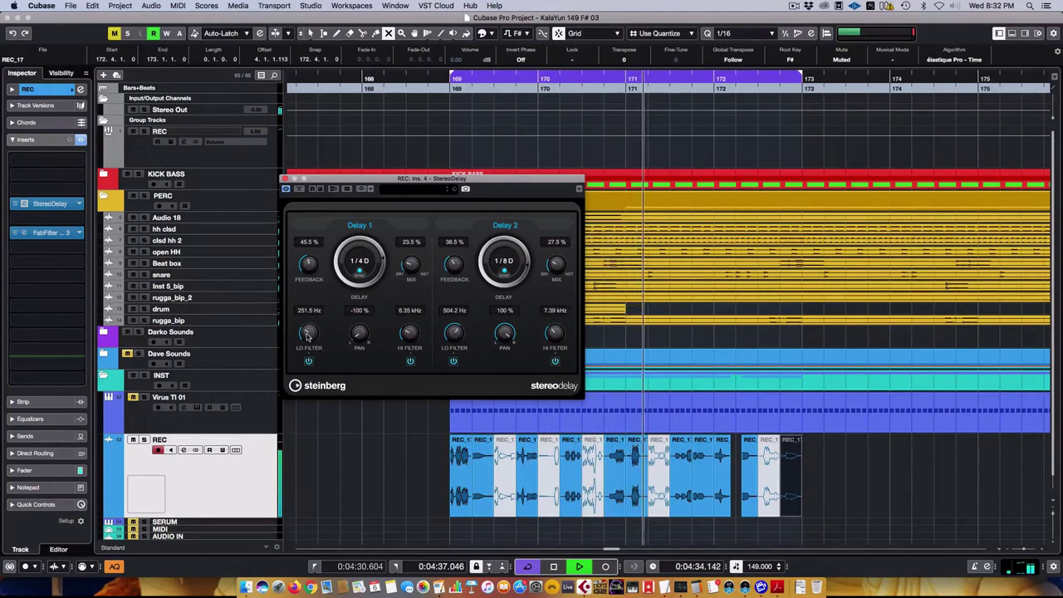
Step: Set Delay 1's lo filter to 287.0 Hz, close the StereoDelay window and stop playback
{"action": "left_click_drag", "start_coordinate": [308, 333], "coordinate": [308, 331]}
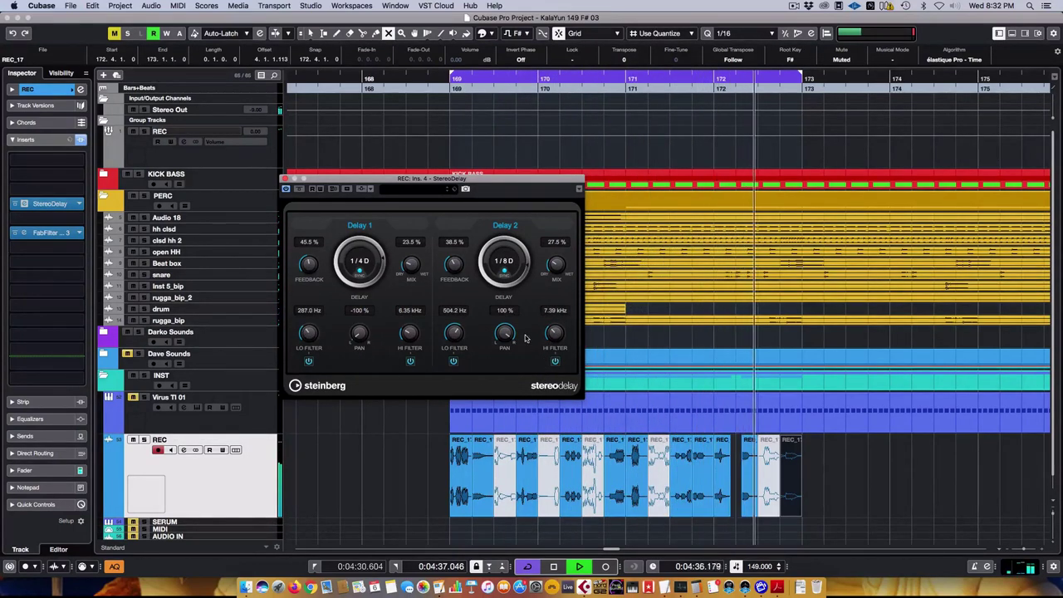
{"action": "left_click", "coordinate": [285, 179]}
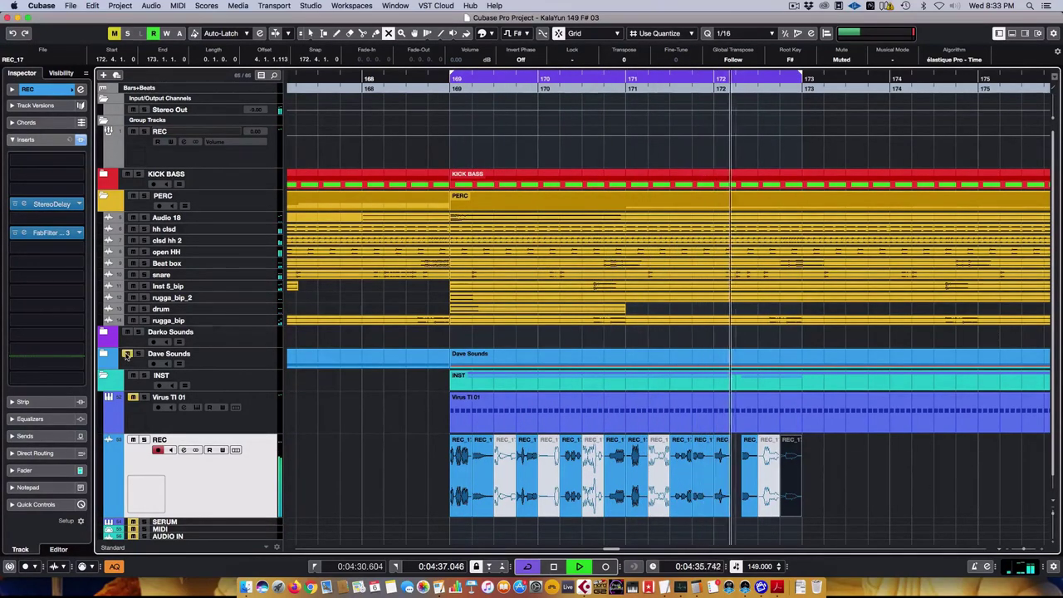
{"action": "key", "text": "space"}
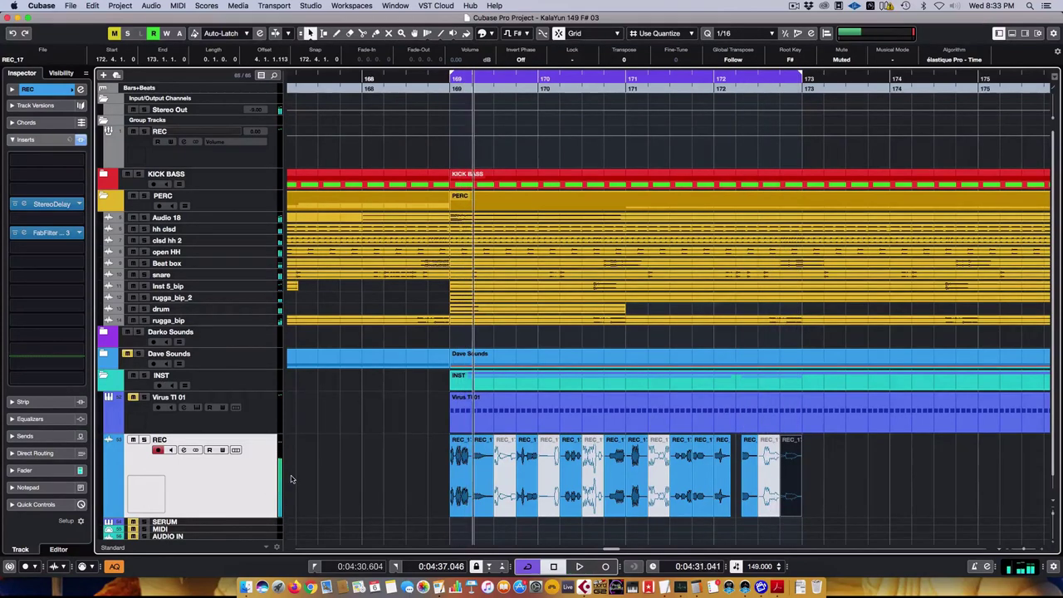
Step: Delete all the audio slices on the REC track between bars 169 and 173
{"action": "left_click", "coordinate": [696, 427]}
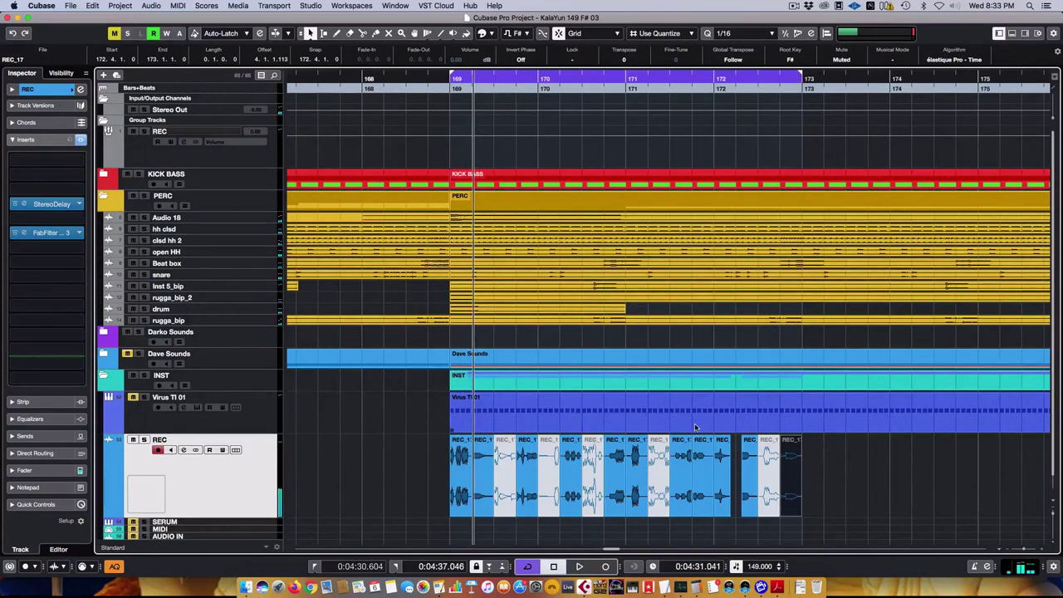
{"action": "left_click", "coordinate": [659, 465]}
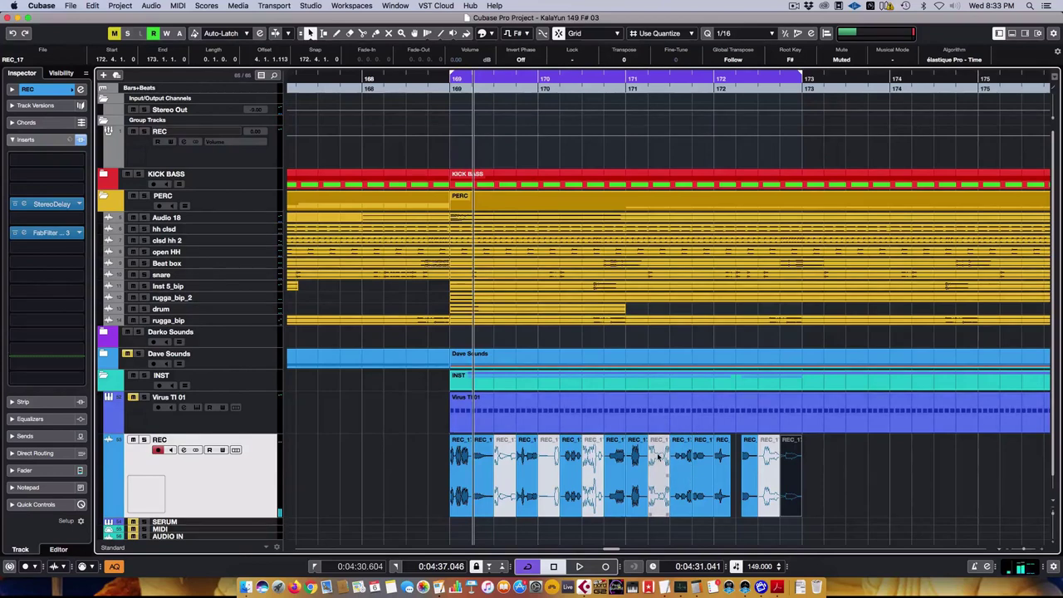
{"action": "left_click", "coordinate": [570, 465]}
{"action": "left_click", "coordinate": [487, 465]}
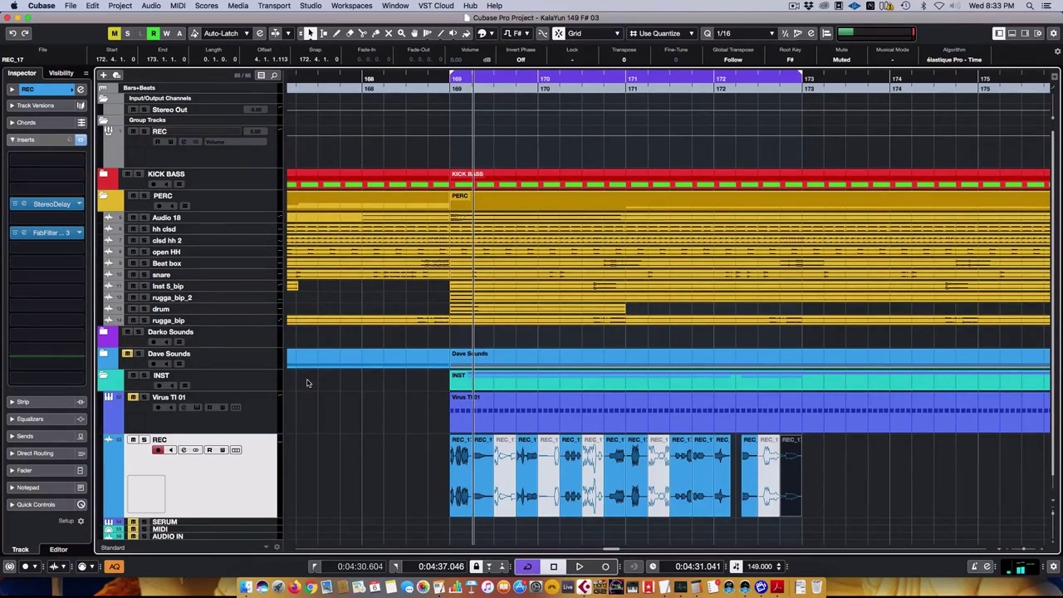
{"action": "key", "text": "g"}
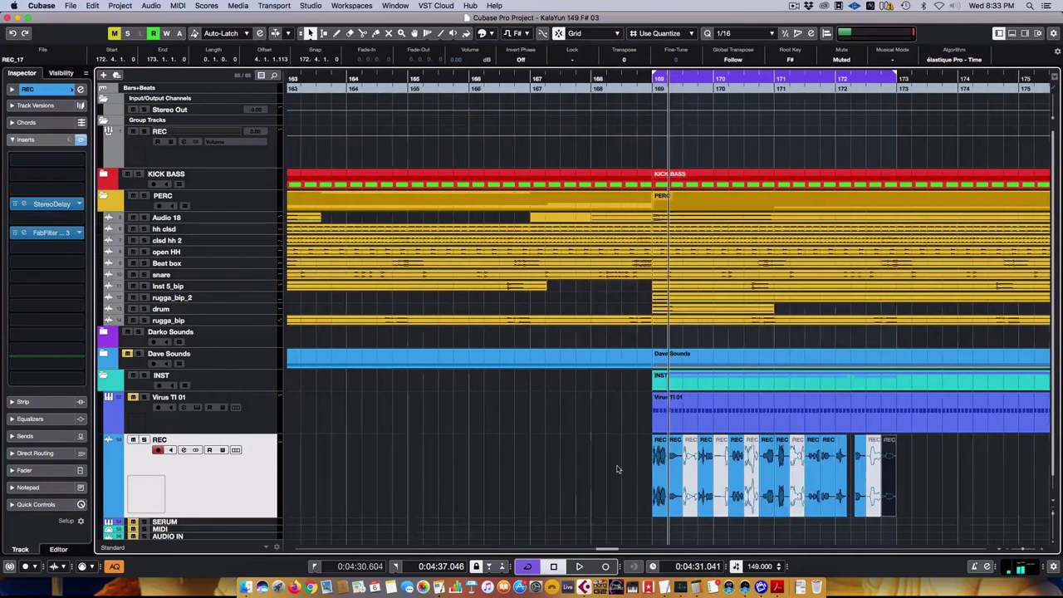
{"action": "key", "text": "Delete"}
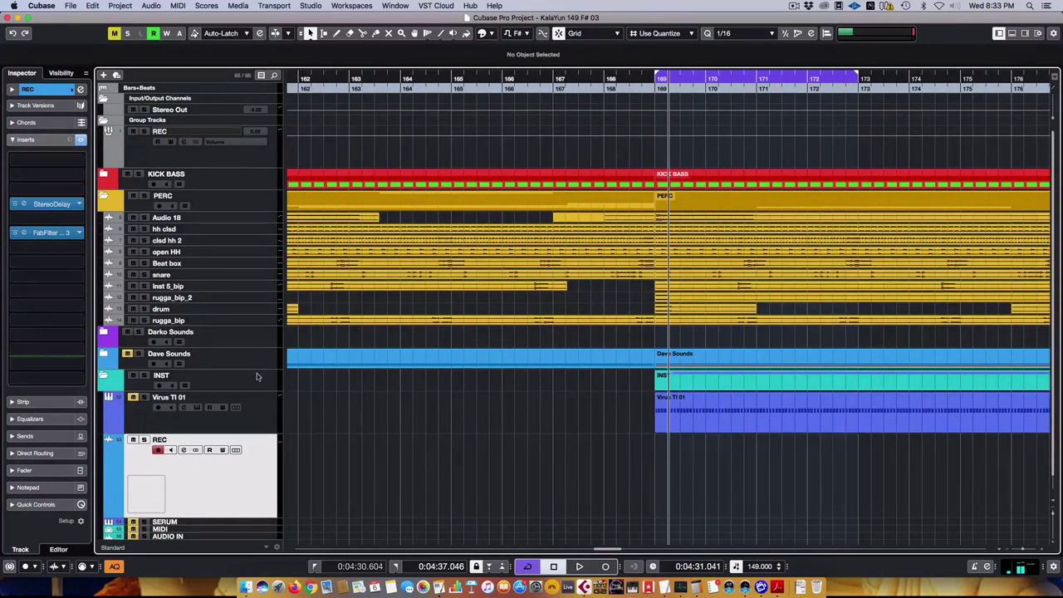
Step: Unmute the Virus TI 01 track and set the cycle range to its part, from bar 169 to bar 185
{"action": "left_click", "coordinate": [237, 422]}
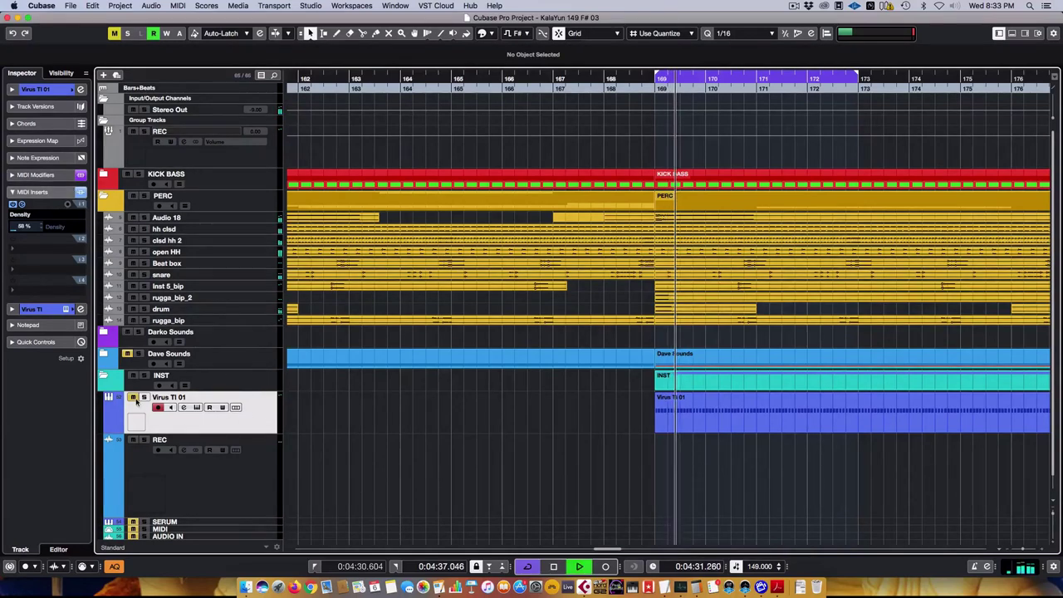
{"action": "key", "text": "g"}
{"action": "key", "text": "g"}
{"action": "key", "text": "g"}
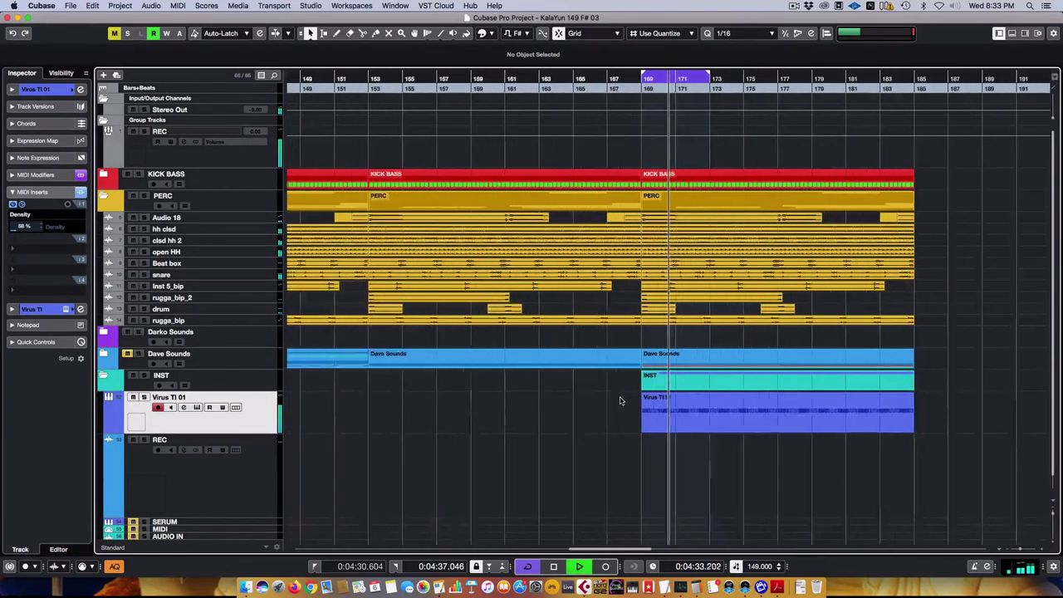
{"action": "left_click", "coordinate": [689, 415]}
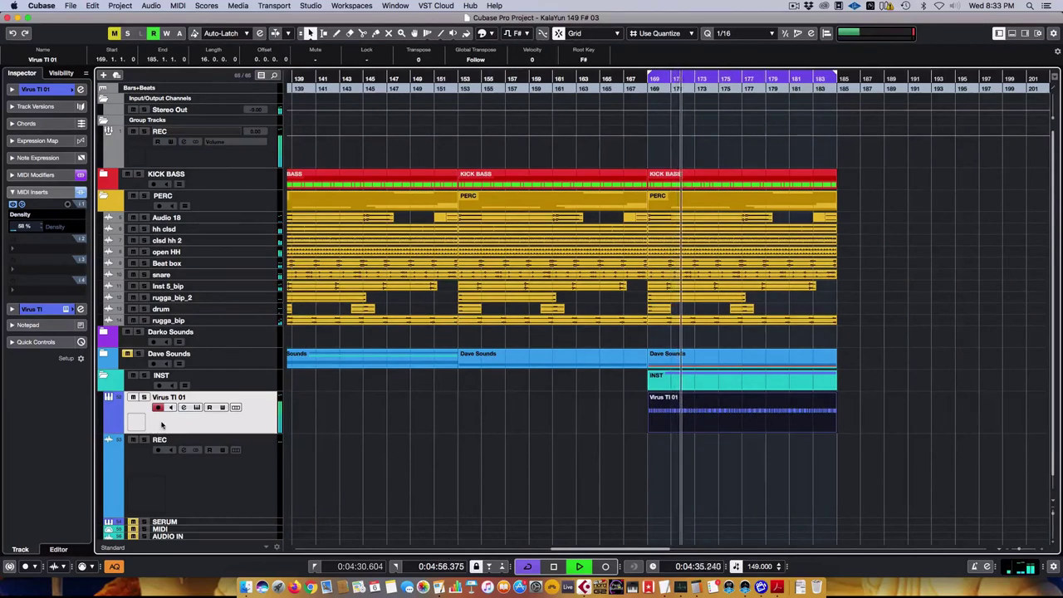
{"action": "key", "text": "space"}
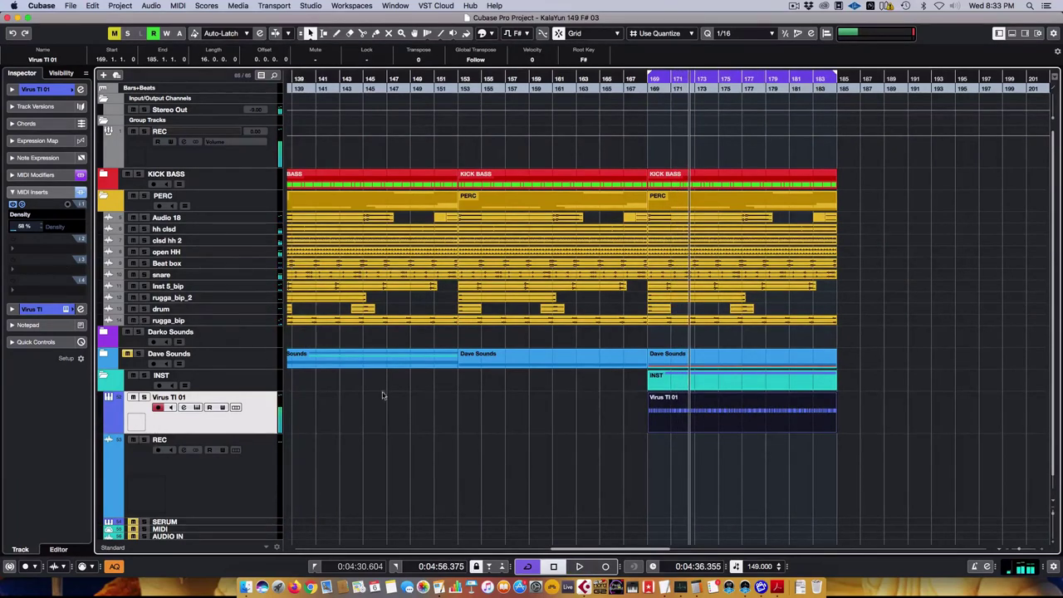
Step: Reduce the REC track's height and open the Virus TI 01 track's MIDI Modifiers and its Virus TI instrument
{"action": "left_click_drag", "start_coordinate": [246, 515], "coordinate": [245, 465]}
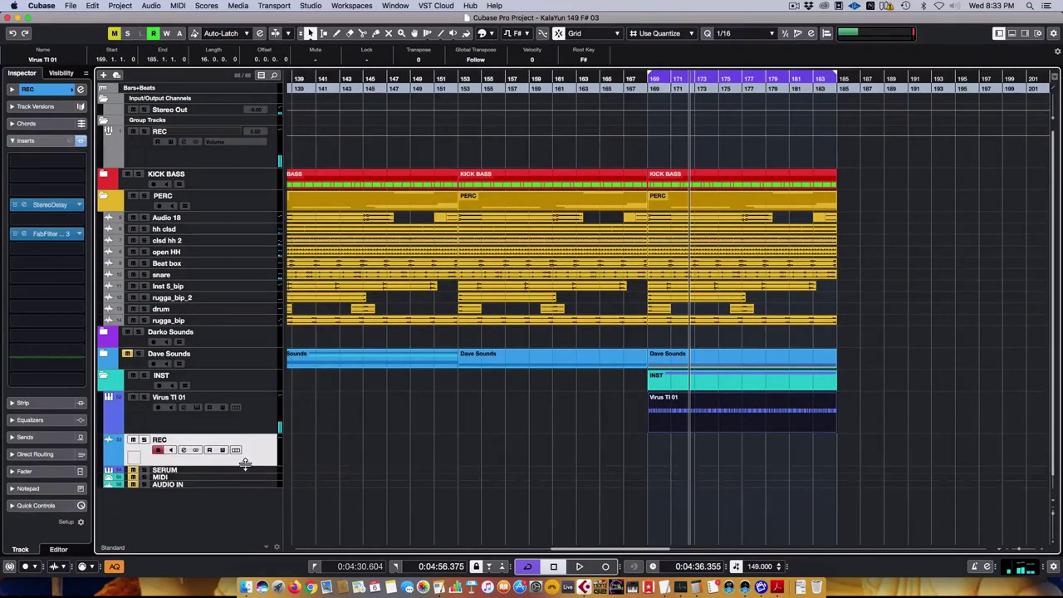
{"action": "left_click", "coordinate": [35, 175]}
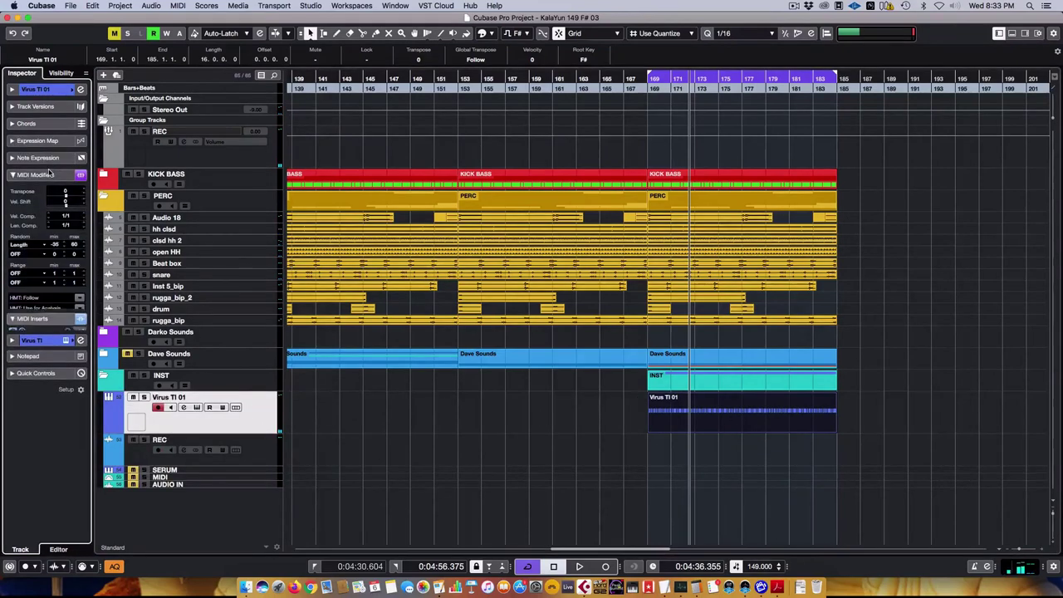
{"action": "left_click", "coordinate": [67, 343]}
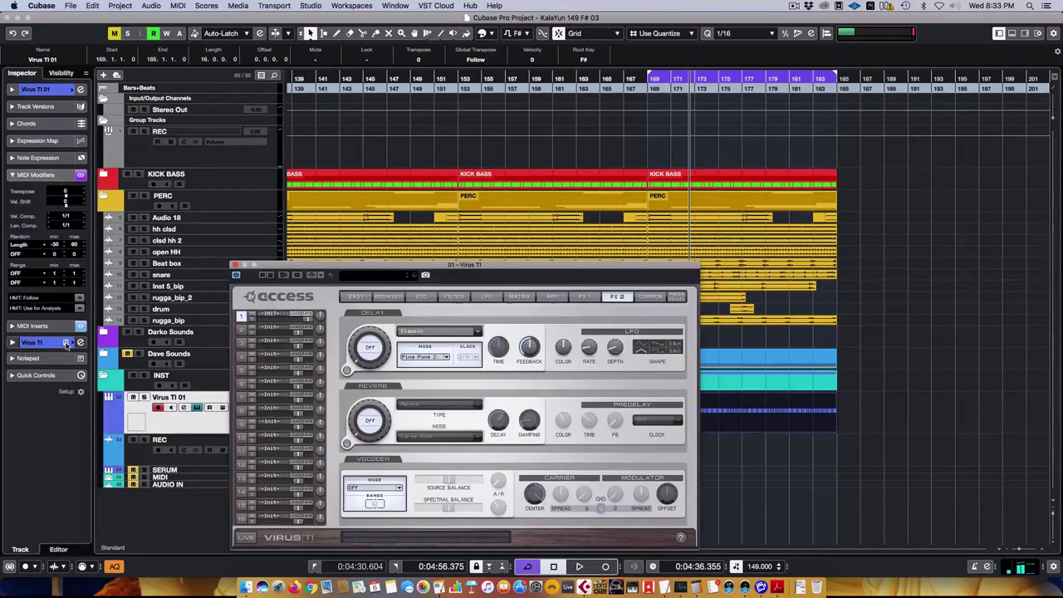
{"action": "left_click_drag", "start_coordinate": [563, 264], "coordinate": [611, 225]}
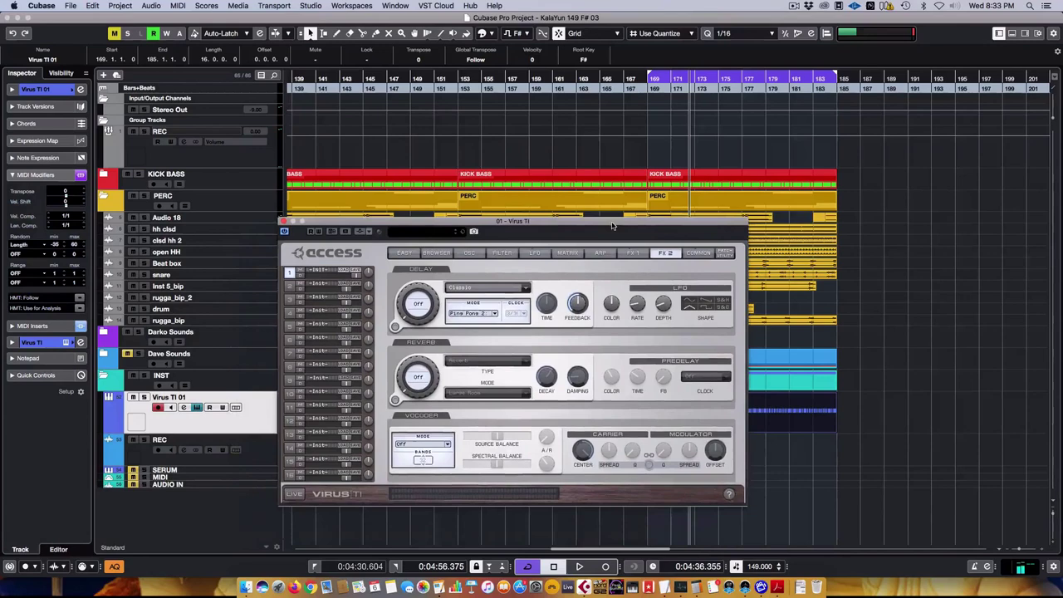
Step: Examine the Virus TI's modulation matrix, LFO and arpeggiator settings
{"action": "left_click", "coordinate": [567, 252]}
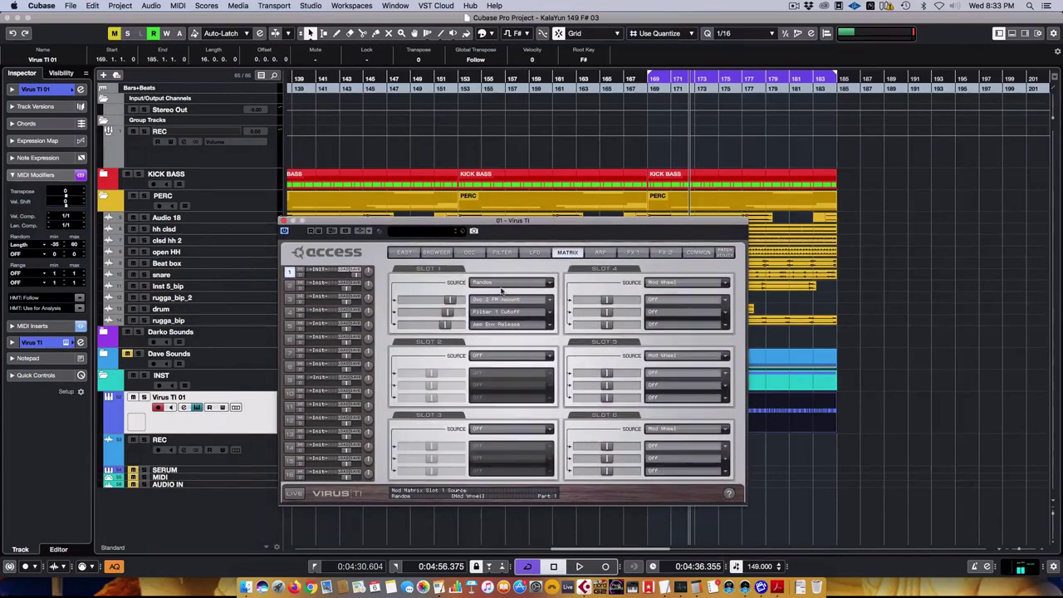
{"action": "left_click", "coordinate": [534, 252]}
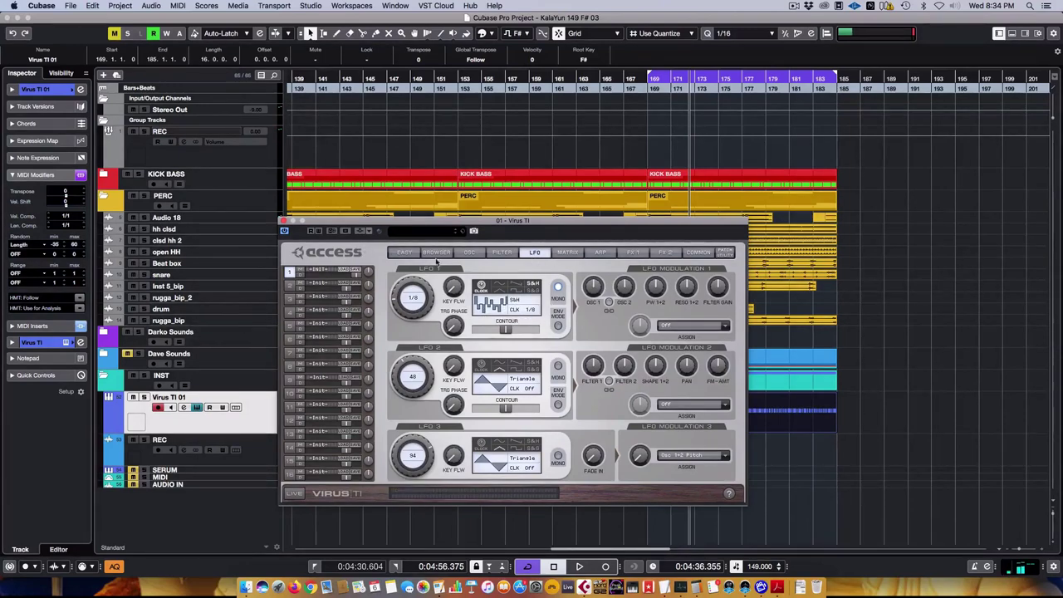
{"action": "left_click_drag", "start_coordinate": [579, 221], "coordinate": [544, 242]}
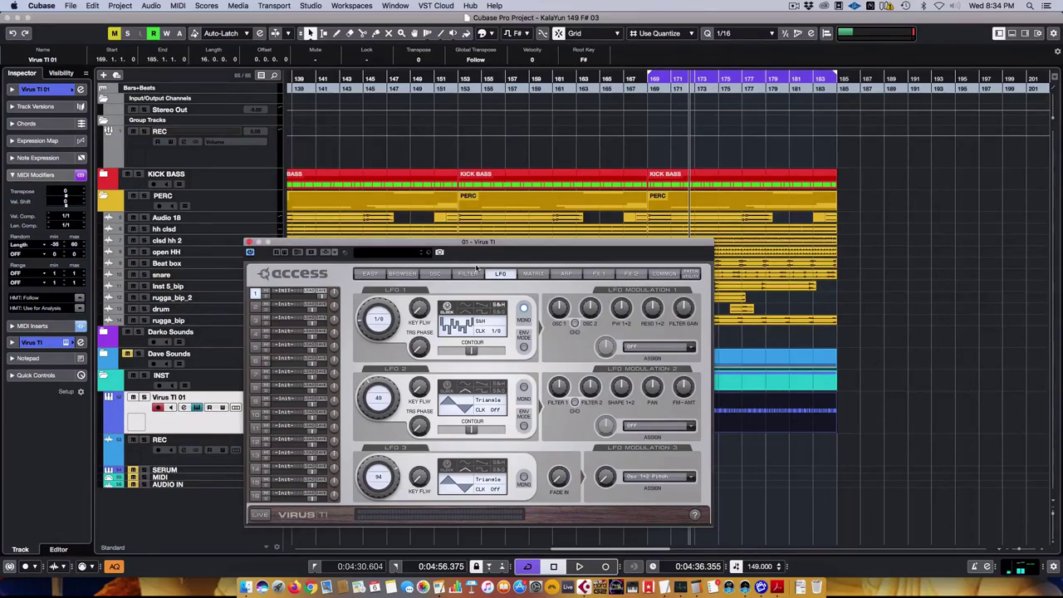
{"action": "left_click_drag", "start_coordinate": [489, 244], "coordinate": [355, 231]}
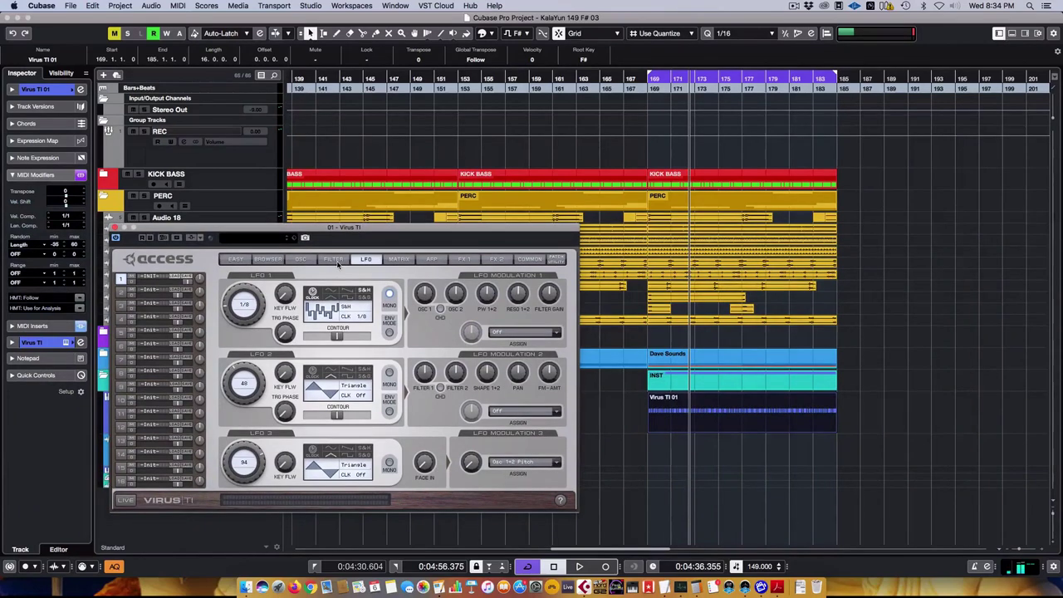
{"action": "left_click", "coordinate": [433, 260]}
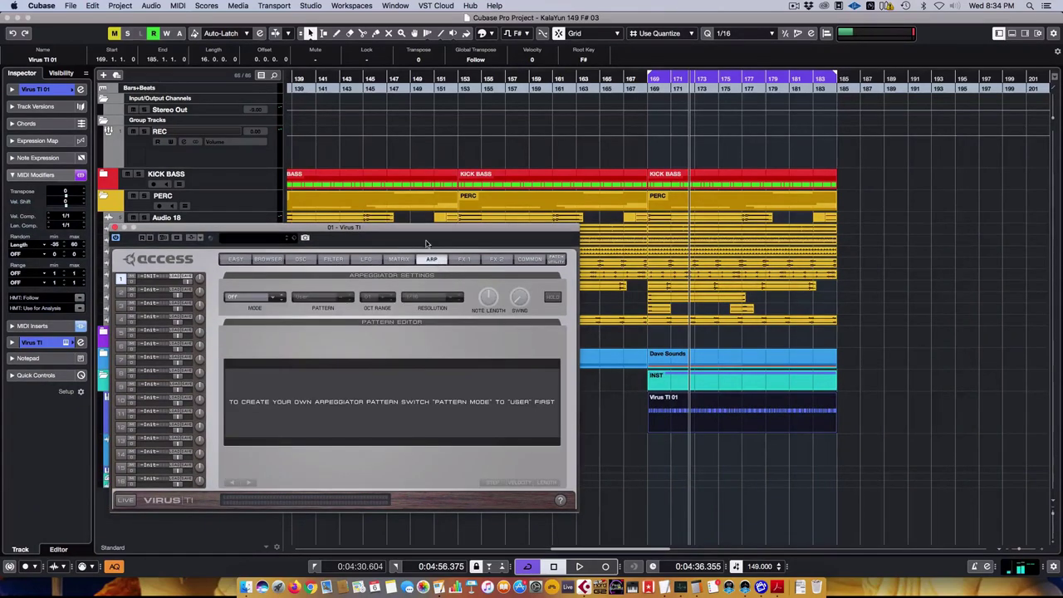
{"action": "left_click_drag", "start_coordinate": [434, 233], "coordinate": [599, 72]}
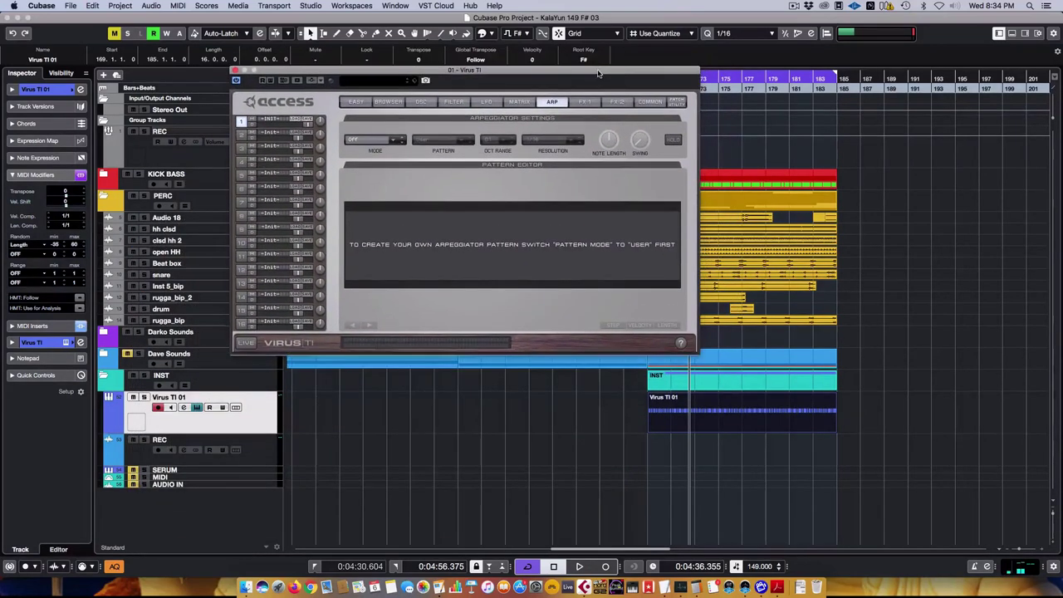
Step: Move the Virus TI 01 part from bar 169 to bar 243, past the other stored part
{"action": "key", "text": "g"}
{"action": "key", "text": "g"}
{"action": "key", "text": "g"}
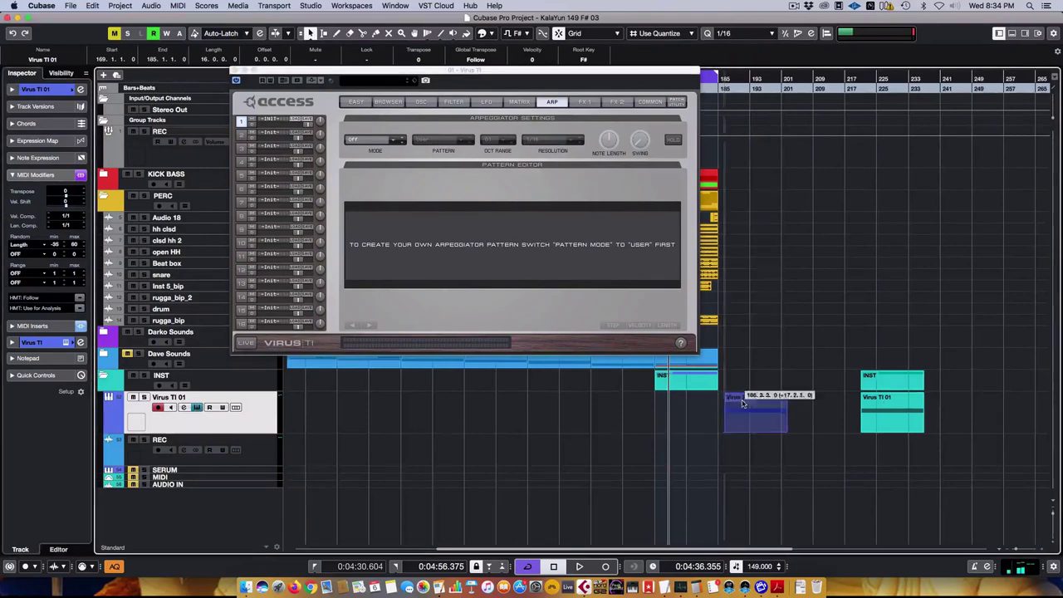
{"action": "left_click_drag", "start_coordinate": [772, 398], "coordinate": [970, 400]}
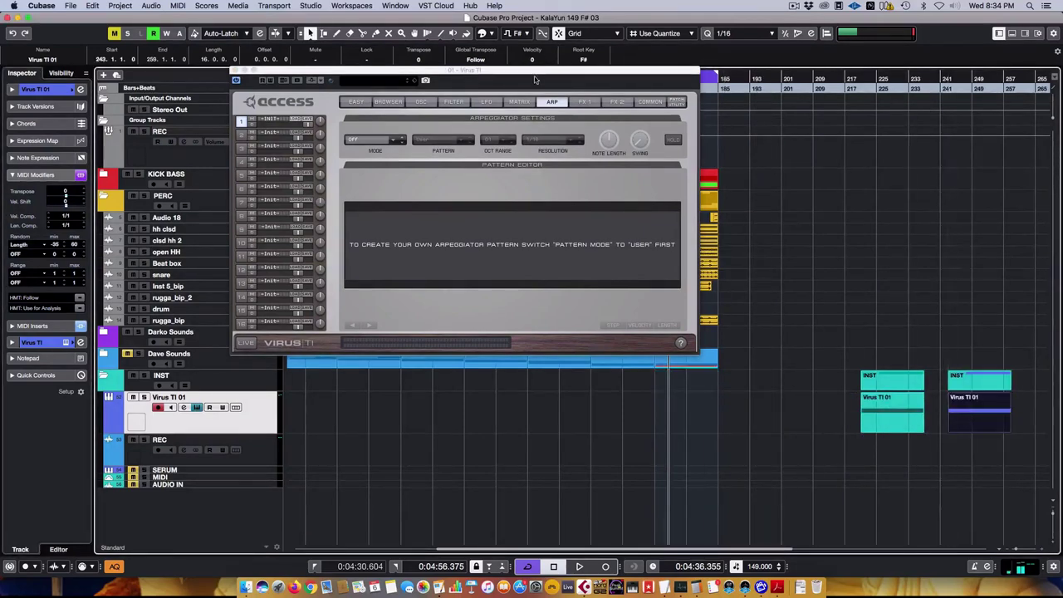
Step: Bypass the MIDI Modifiers and MIDI Inserts on the Virus TI 01 track
{"action": "left_click_drag", "start_coordinate": [536, 76], "coordinate": [607, 178]}
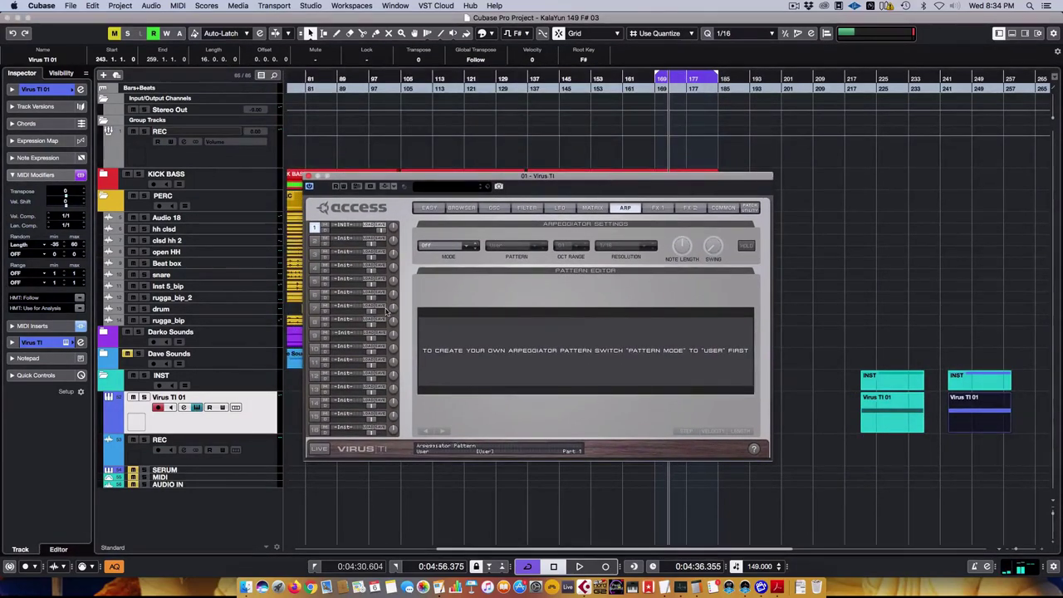
{"action": "left_click", "coordinate": [81, 175]}
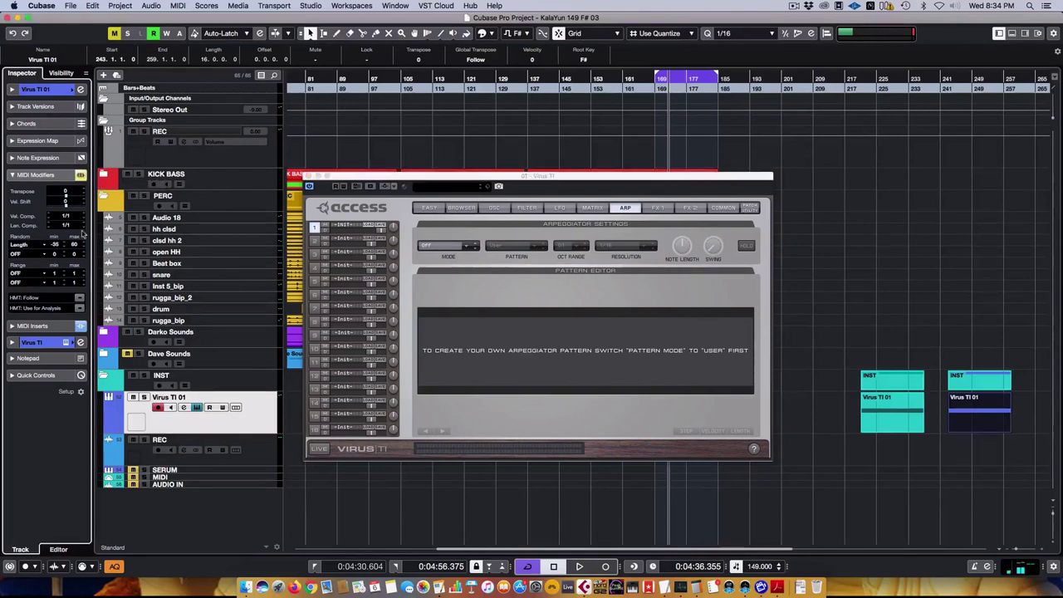
{"action": "left_click", "coordinate": [33, 175]}
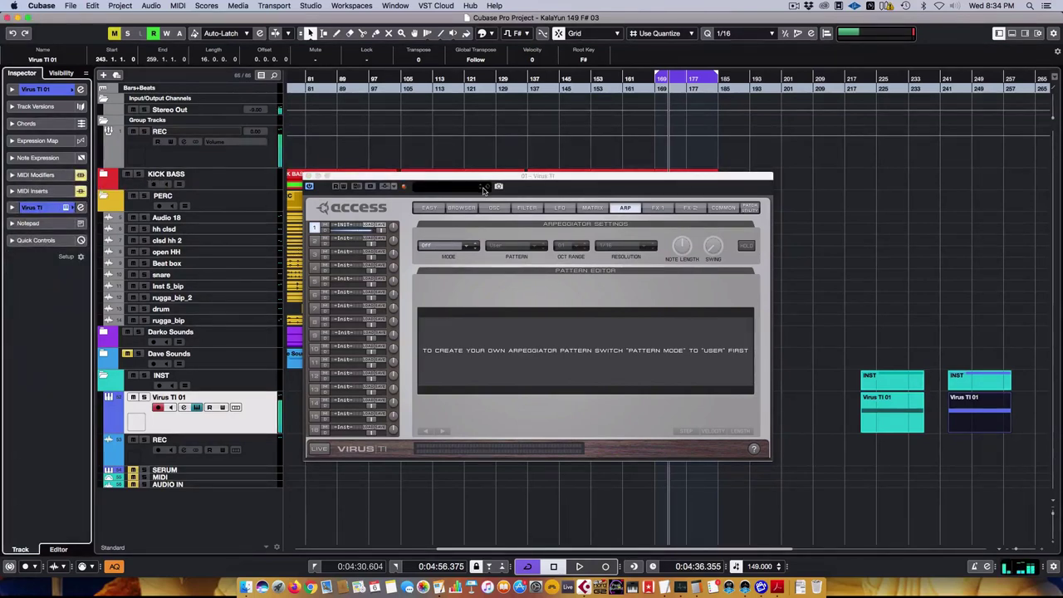
Step: Shift Oscillator 1's shape from sine towards sawtooth and set Oscillator 2's shape to Wave+Saw 90%
{"action": "left_click", "coordinate": [564, 210]}
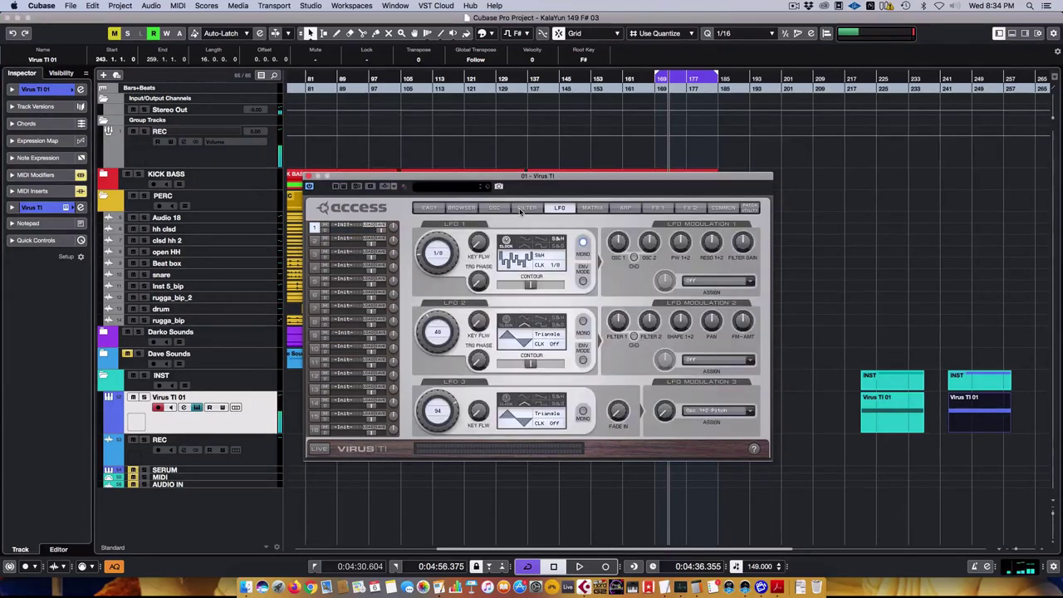
{"action": "left_click", "coordinate": [493, 208]}
{"action": "left_click", "coordinate": [592, 208]}
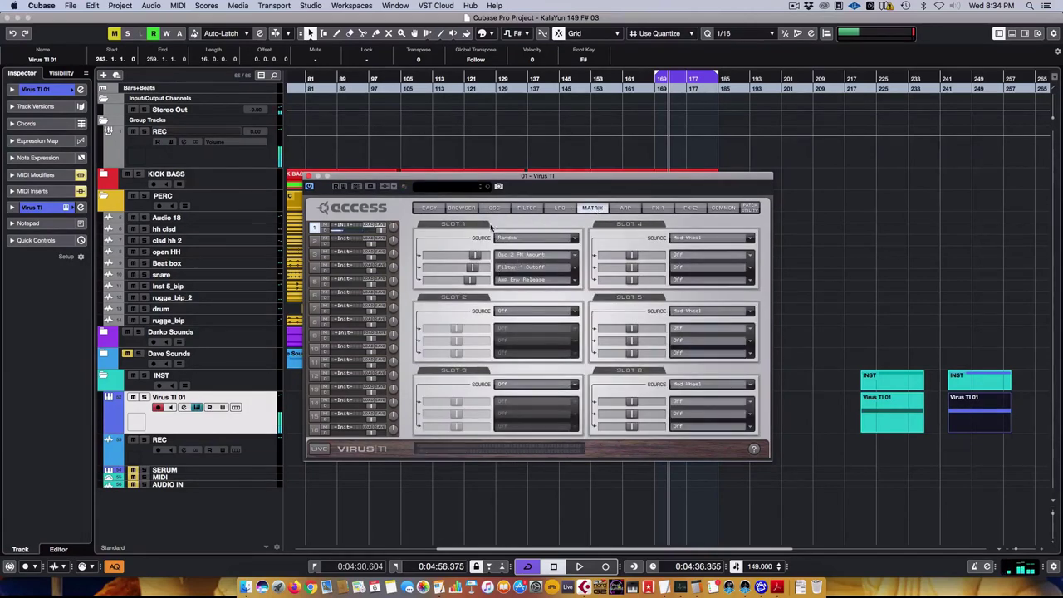
{"action": "left_click", "coordinate": [526, 208]}
{"action": "left_click", "coordinate": [498, 209]}
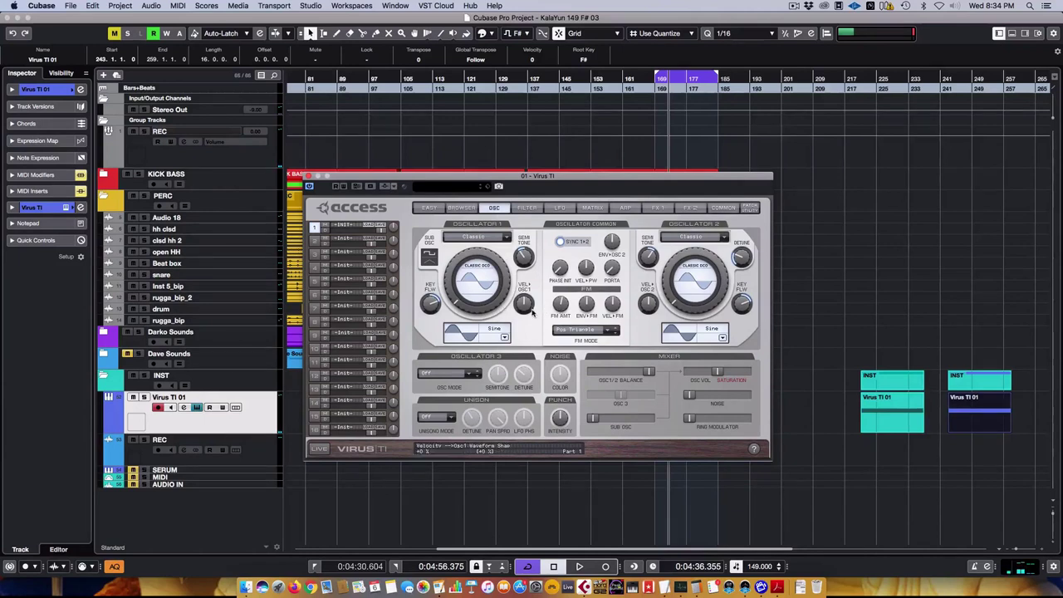
{"action": "left_click_drag", "start_coordinate": [484, 284], "coordinate": [484, 239]}
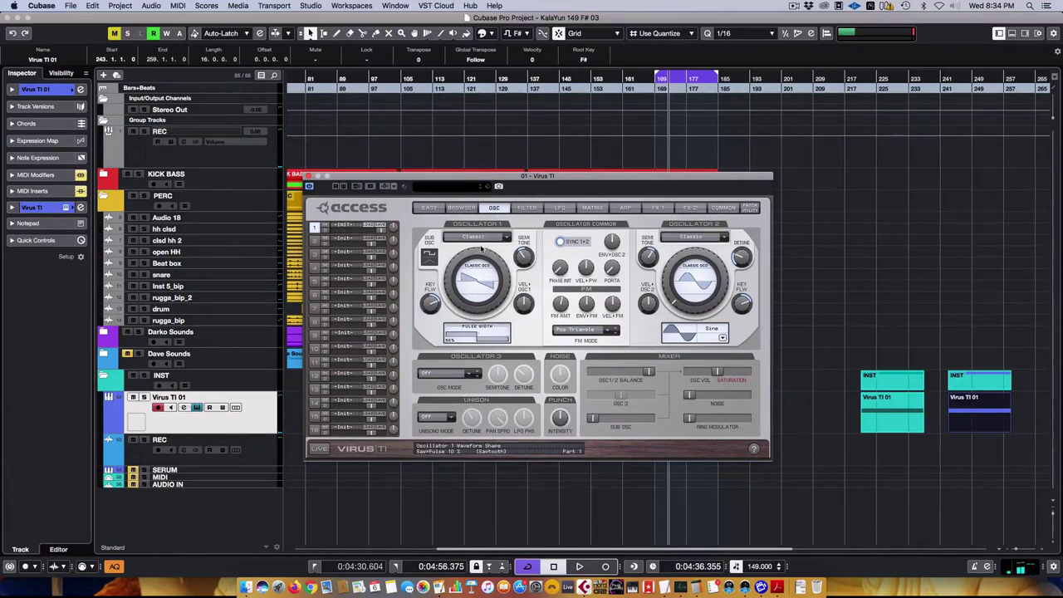
{"action": "scroll", "coordinate": [480, 251], "scroll_direction": "down", "scroll_amount": 2}
{"action": "left_click_drag", "start_coordinate": [699, 284], "coordinate": [700, 250]}
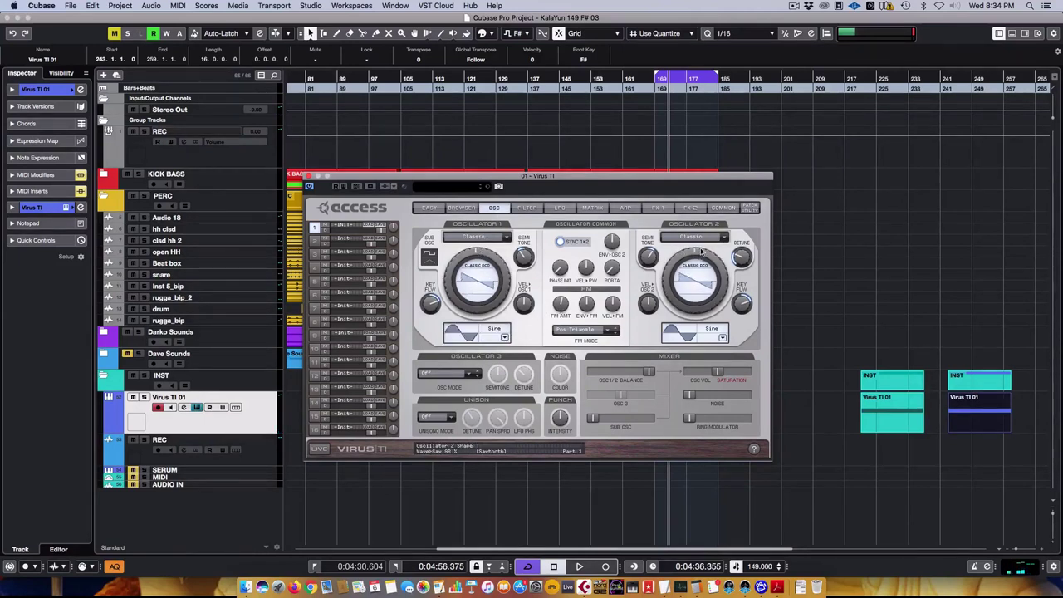
Step: Audition Wave 14 and Wave 29 on Oscillator 2, and raise both oscillators' shapes to full sawtooth or beyond into pulse width
{"action": "scroll", "coordinate": [699, 275], "scroll_direction": "up", "scroll_amount": 2}
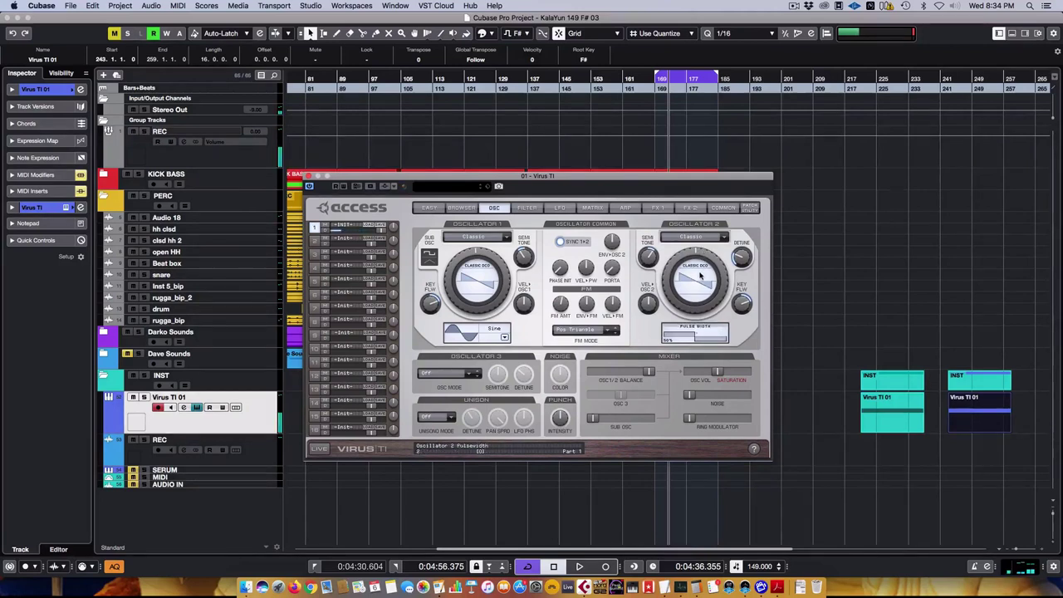
{"action": "scroll", "coordinate": [700, 277], "scroll_direction": "down", "scroll_amount": 2}
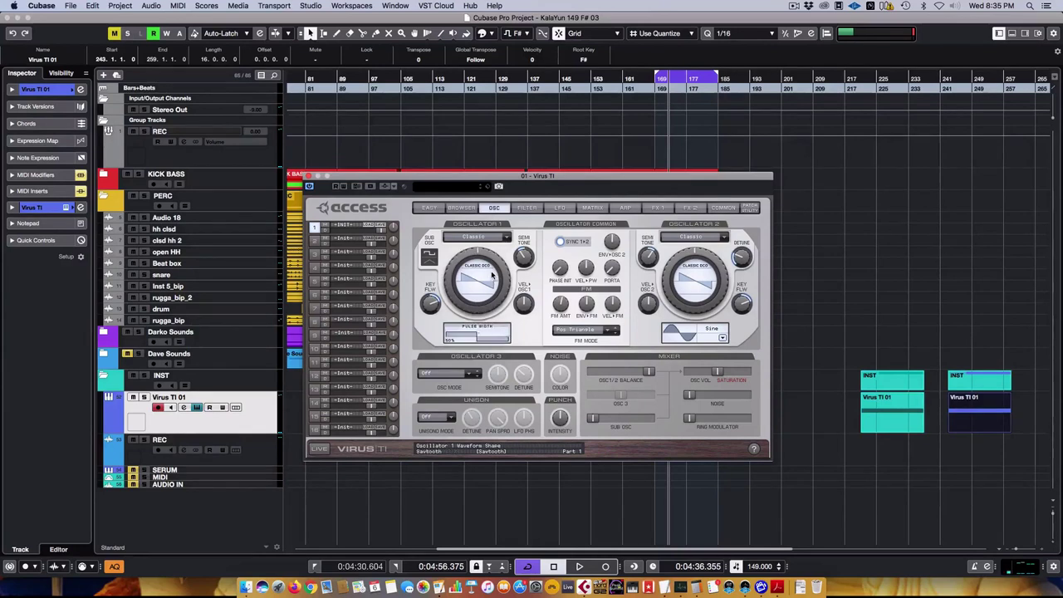
{"action": "left_click", "coordinate": [722, 337]}
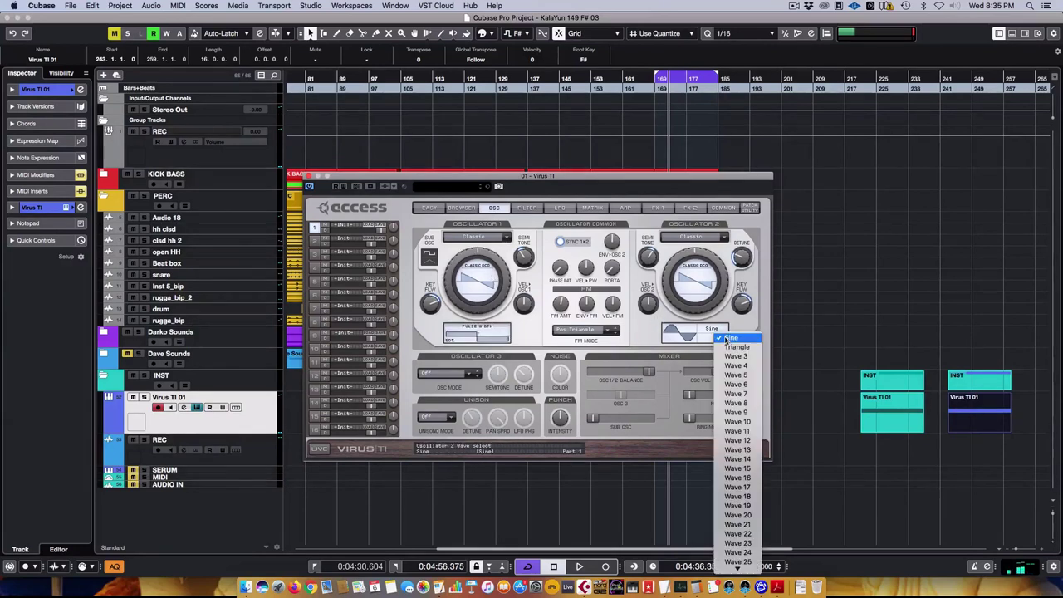
{"action": "left_click", "coordinate": [735, 458]}
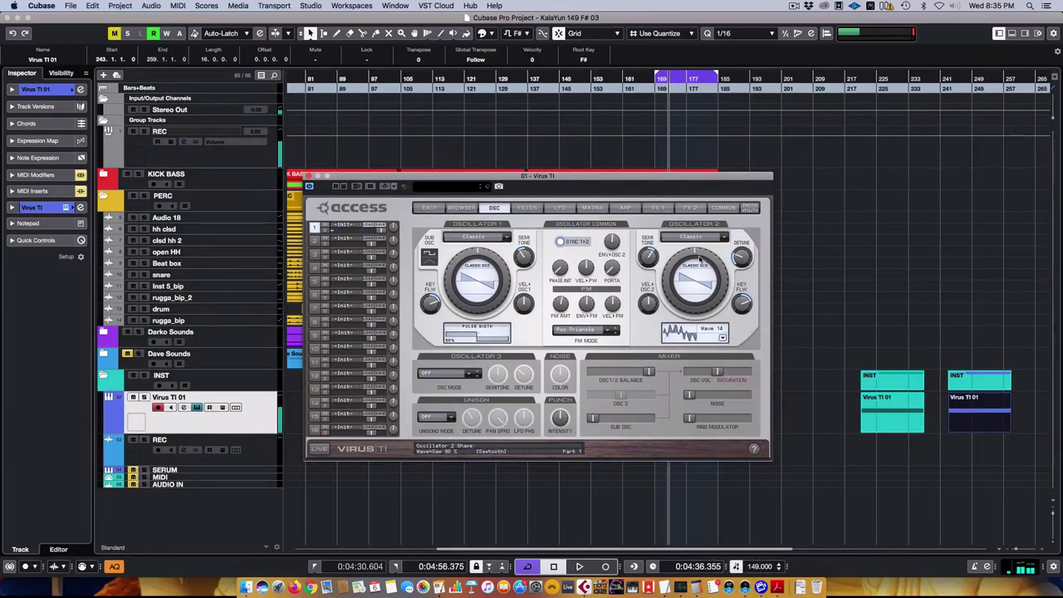
{"action": "left_click", "coordinate": [722, 337]}
{"action": "left_click", "coordinate": [735, 469]}
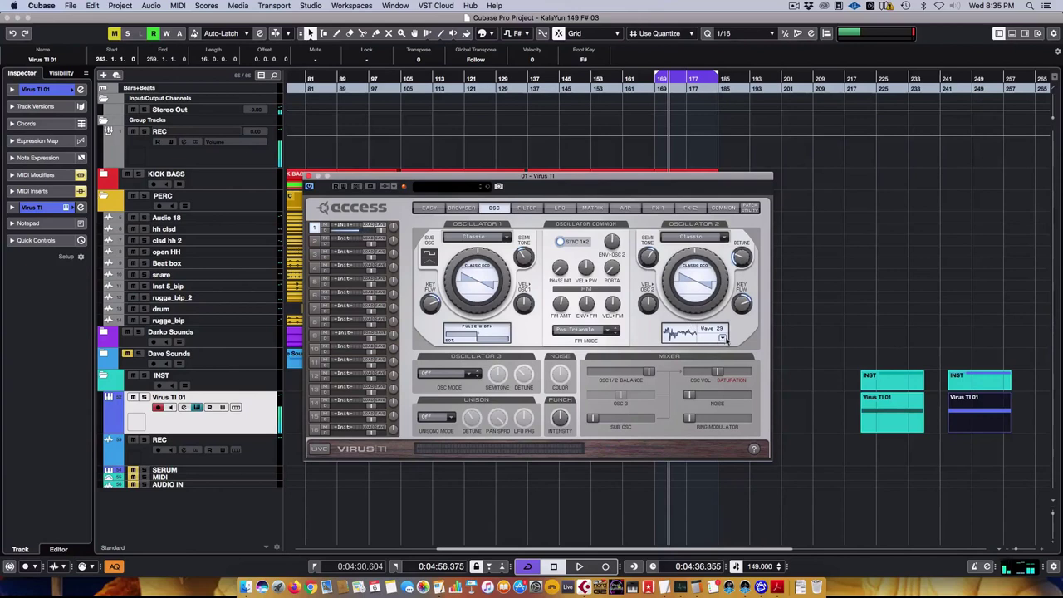
{"action": "left_click_drag", "start_coordinate": [699, 257], "coordinate": [700, 251]}
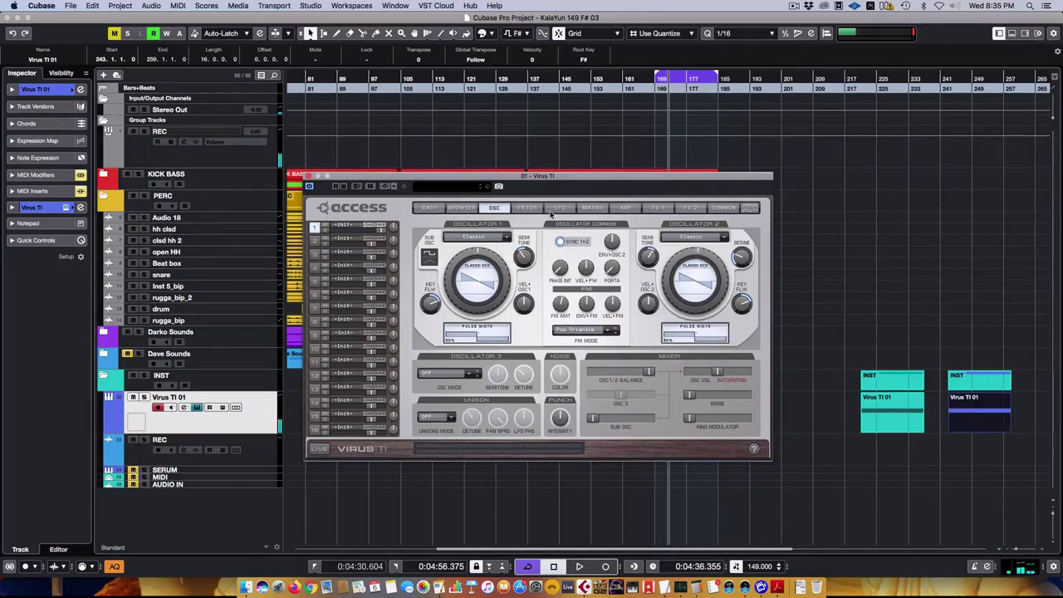
Step: Set the Virus TI arpeggiator mode to Random
{"action": "left_click", "coordinate": [634, 208]}
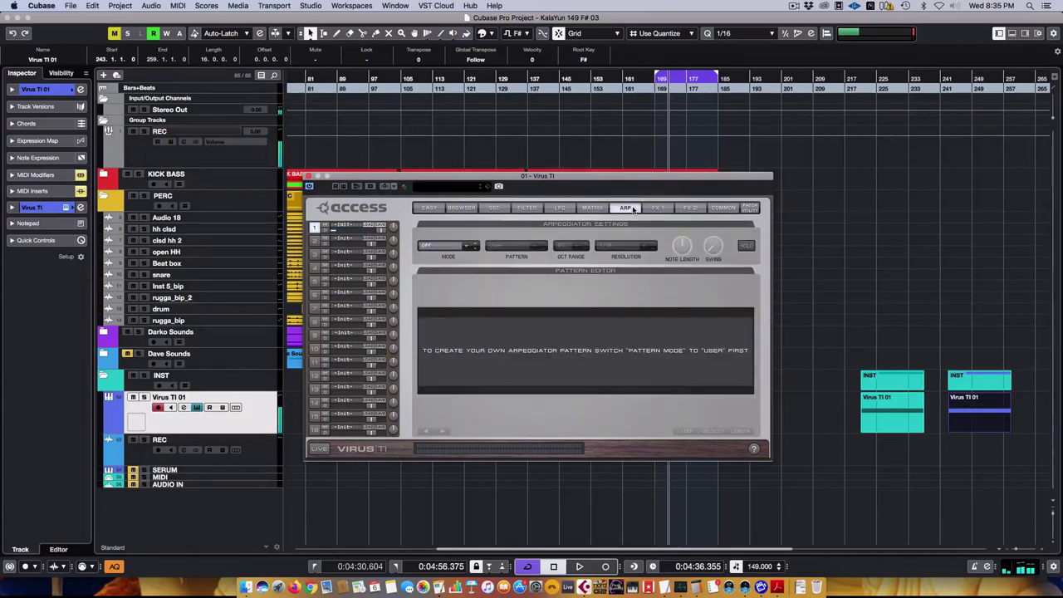
{"action": "left_click", "coordinate": [435, 246]}
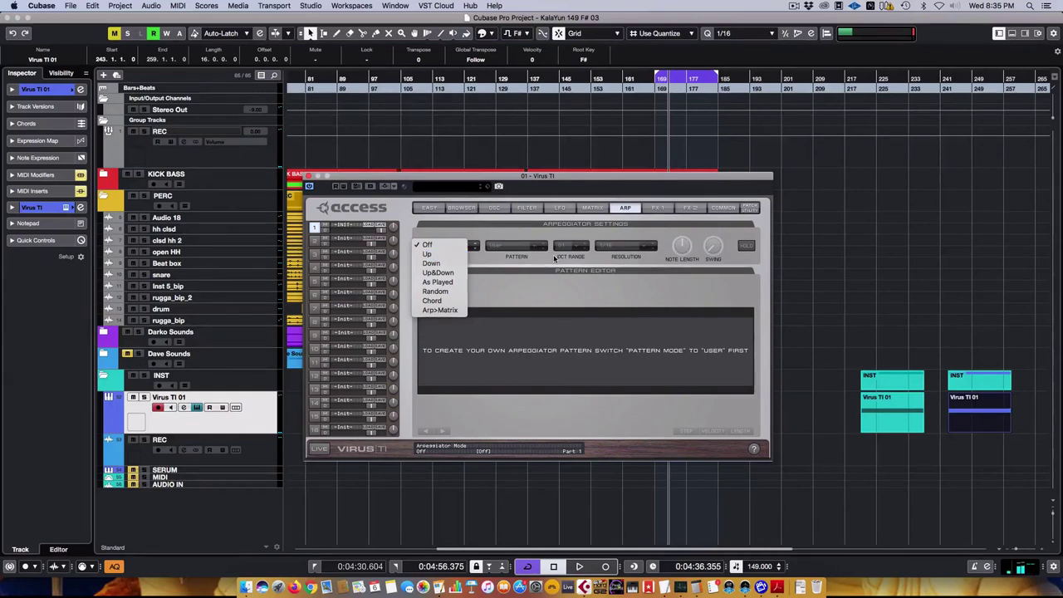
{"action": "left_click", "coordinate": [452, 293]}
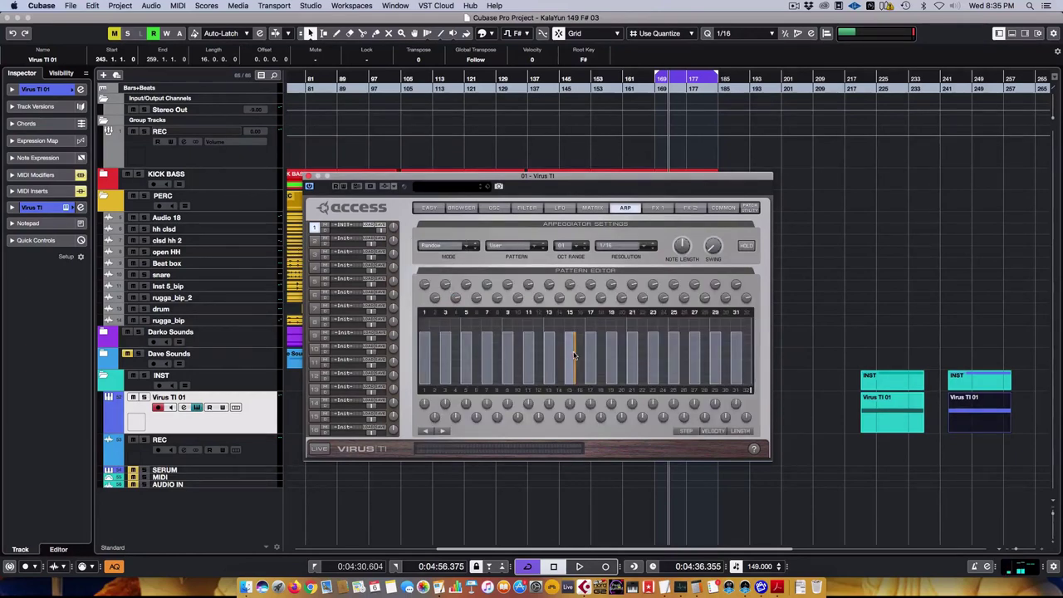
{"action": "left_click", "coordinate": [443, 247]}
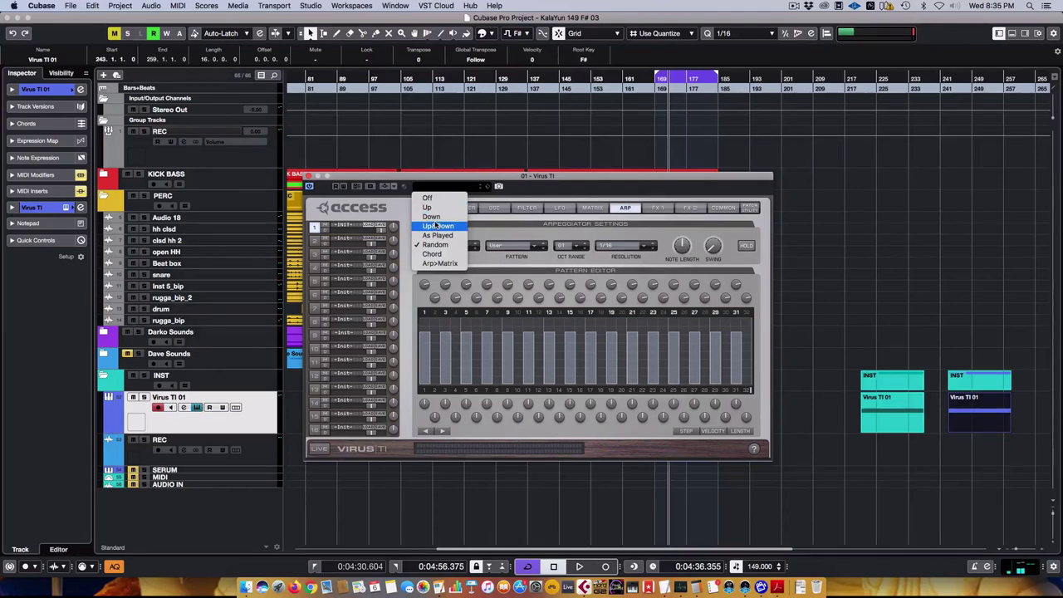
{"action": "left_click", "coordinate": [435, 244]}
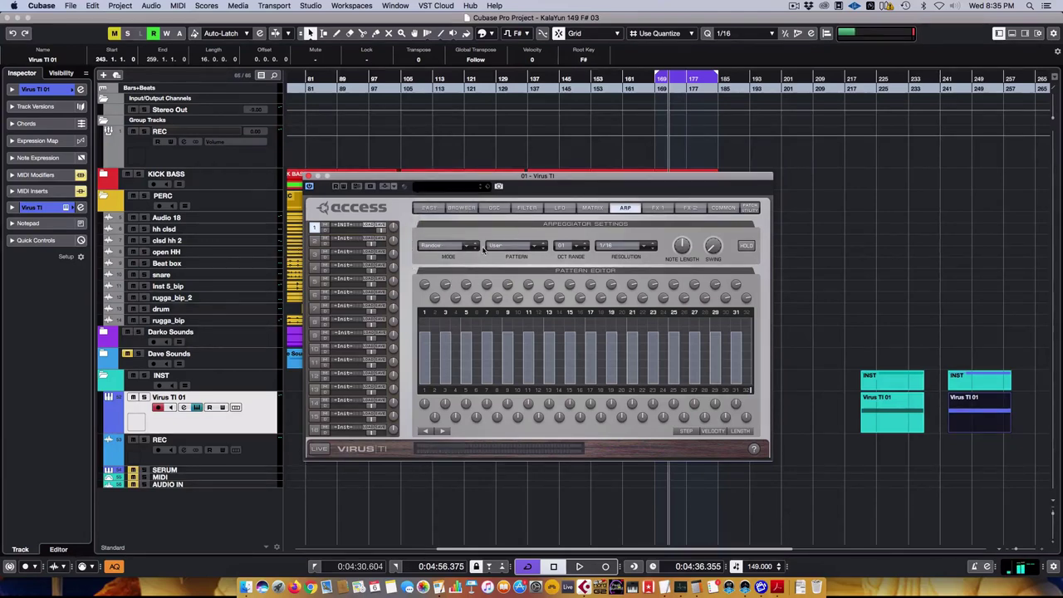
Step: Set the arpeggiator pattern to 2 and the note length to -34.4%
{"action": "left_click", "coordinate": [498, 246]}
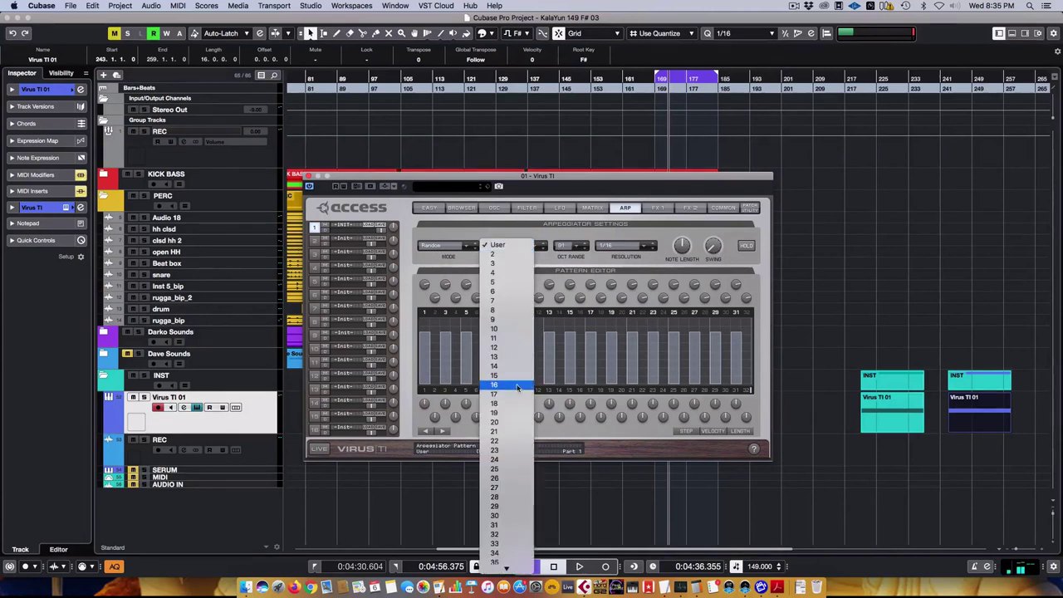
{"action": "scroll", "coordinate": [516, 387], "scroll_direction": "down", "scroll_amount": 5}
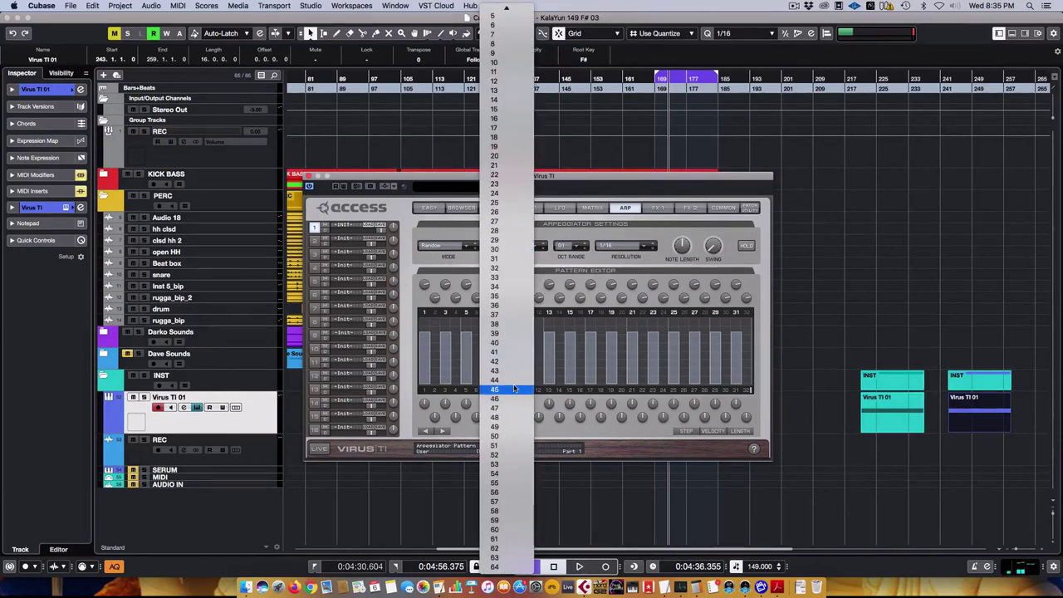
{"action": "scroll", "coordinate": [514, 384], "scroll_direction": "up", "scroll_amount": 3}
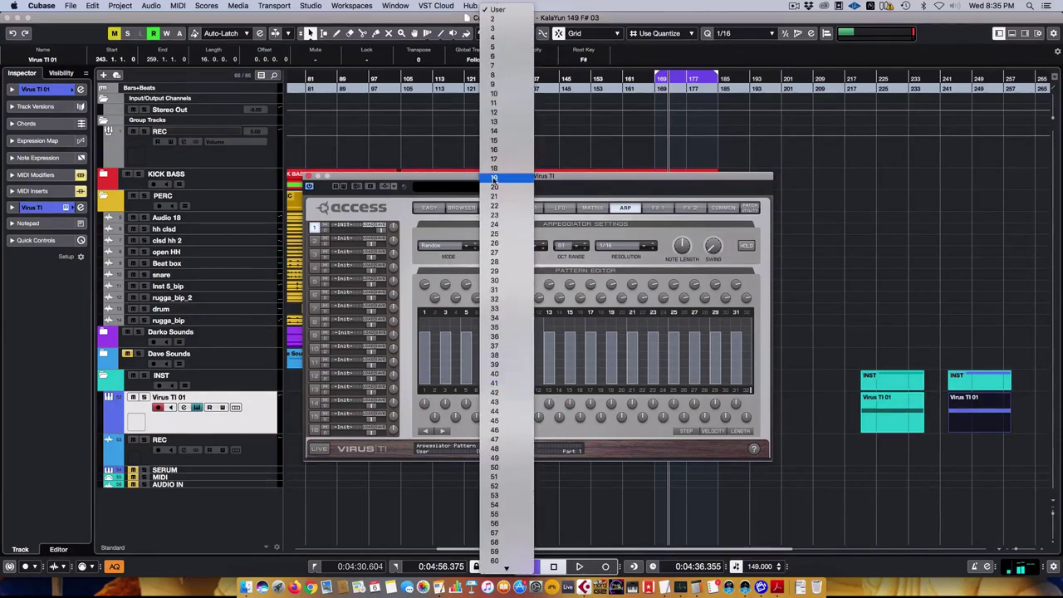
{"action": "left_click", "coordinate": [514, 21]}
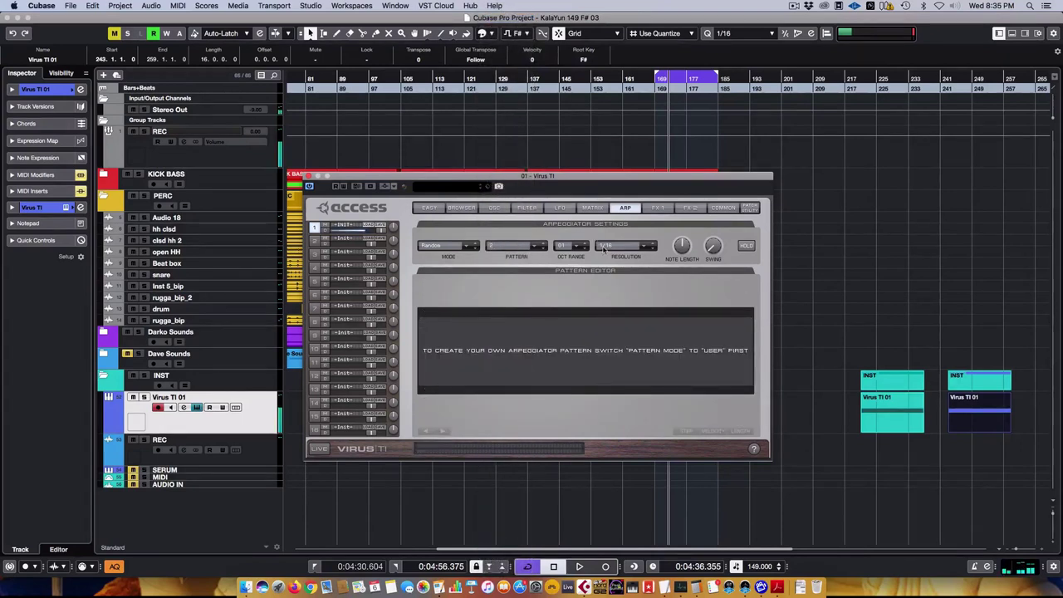
{"action": "mouse_move", "coordinate": [679, 242]}
{"action": "left_click_drag", "start_coordinate": [680, 242], "coordinate": [678, 250]}
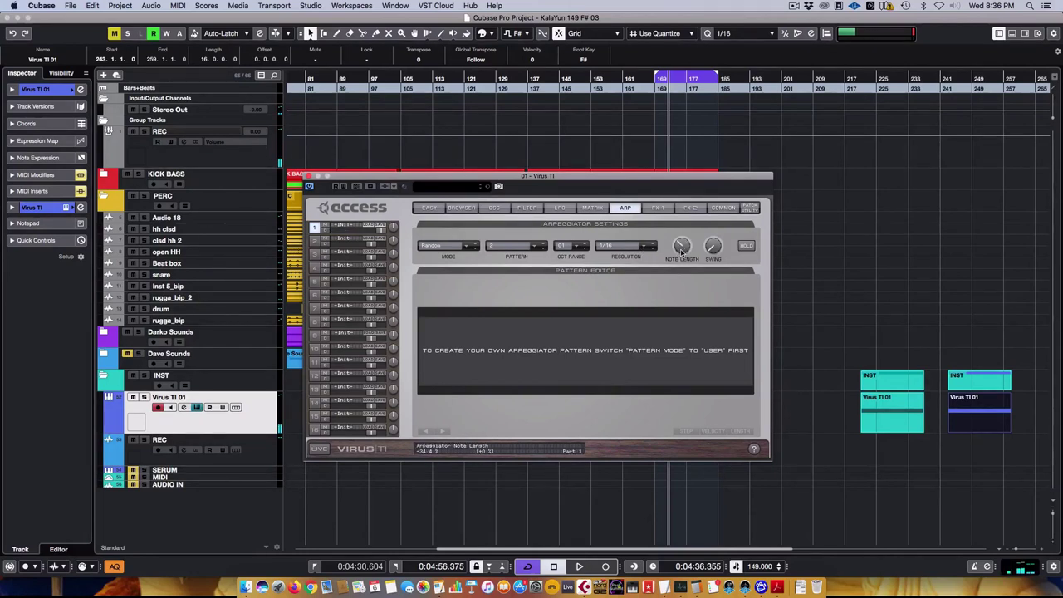
Step: Assign Arp Note Length as the destination of soft knob 1
{"action": "left_click", "coordinate": [722, 208]}
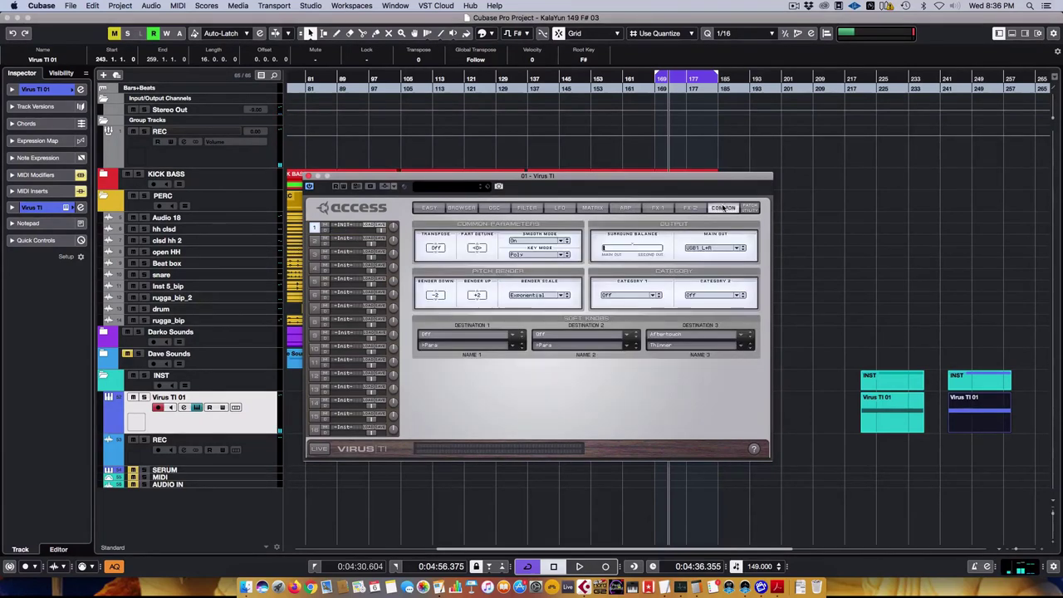
{"action": "left_click", "coordinate": [439, 335]}
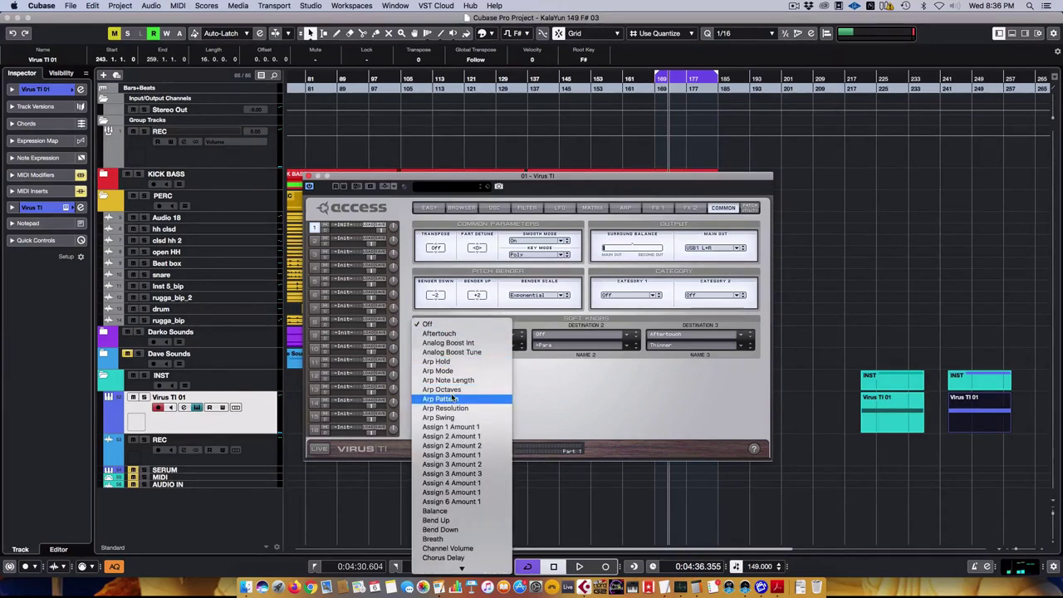
{"action": "left_click", "coordinate": [448, 381]}
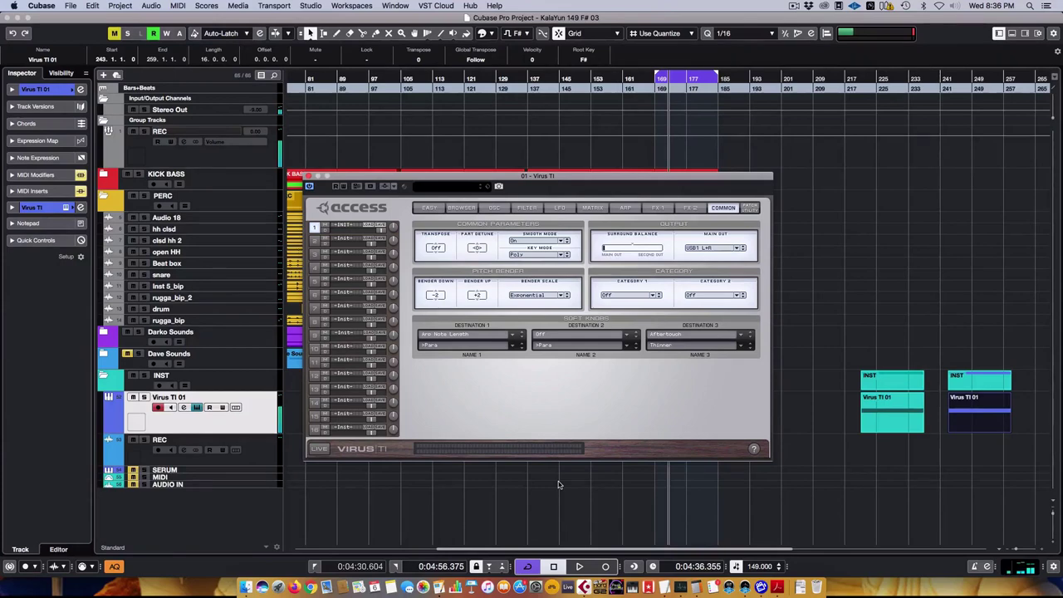
Step: Audition arpeggiator pattern 28 with Hold mode on
{"action": "left_click", "coordinate": [526, 209]}
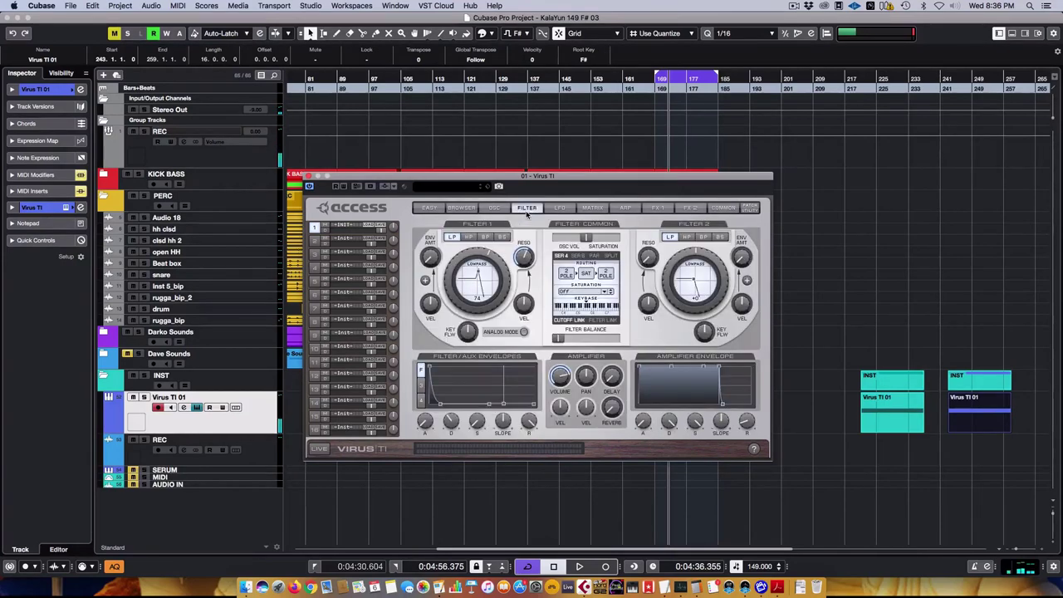
{"action": "left_click", "coordinate": [494, 209]}
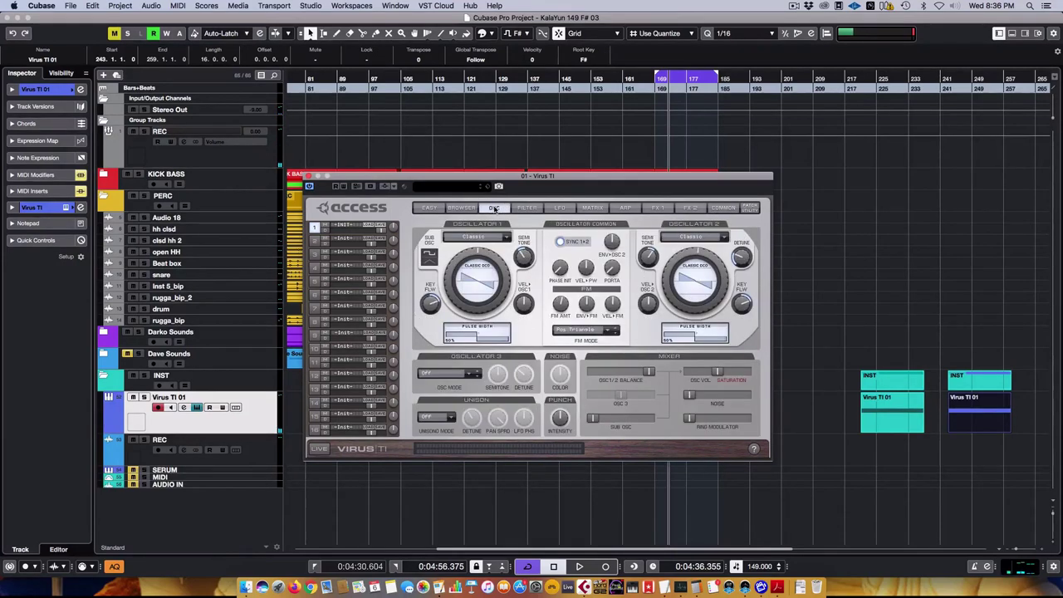
{"action": "left_click", "coordinate": [624, 209]}
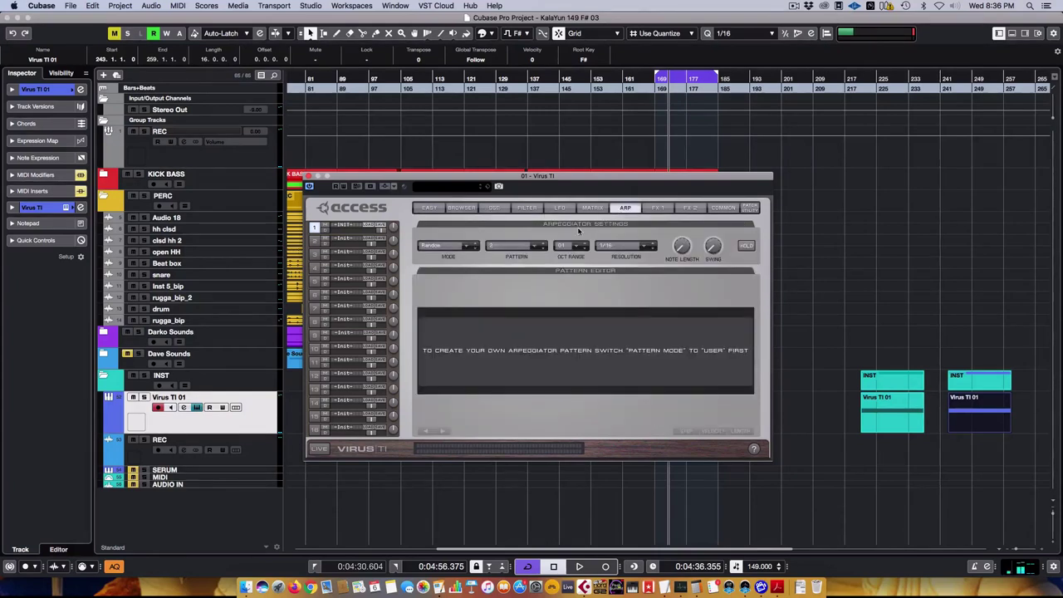
{"action": "left_click", "coordinate": [525, 256]}
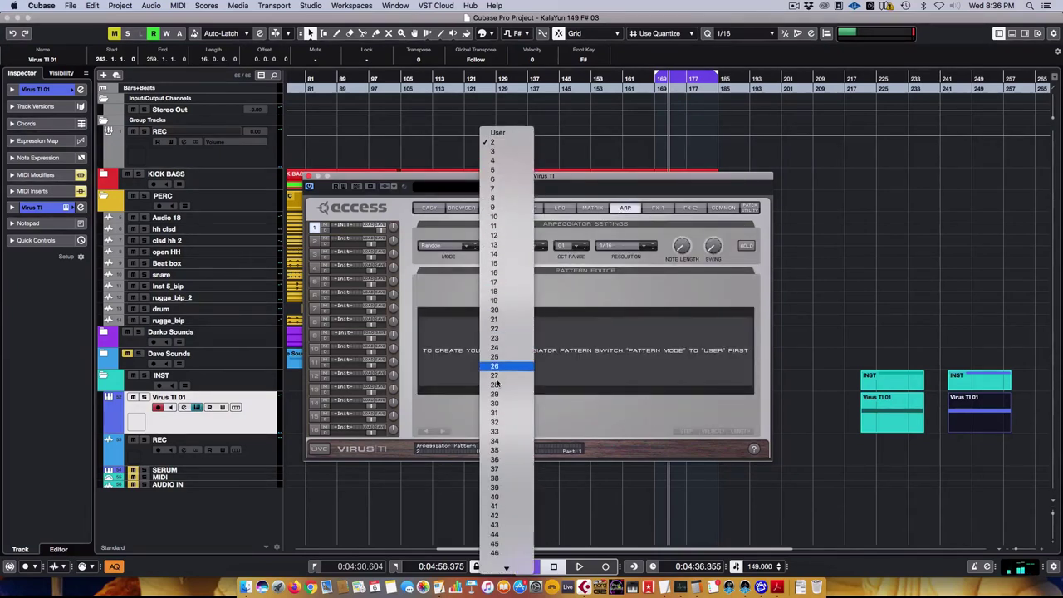
{"action": "left_click", "coordinate": [506, 385]}
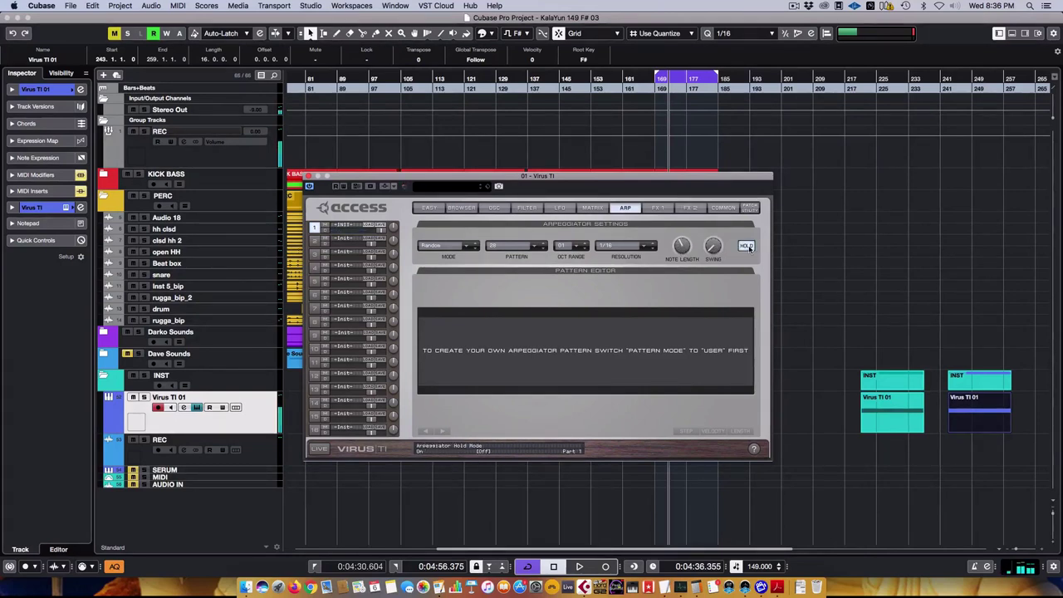
Step: Try arpeggiator patterns 5 and 10, play the track while varying the note length, and turn Hold off
{"action": "left_click", "coordinate": [513, 246]}
{"action": "left_click", "coordinate": [498, 47]}
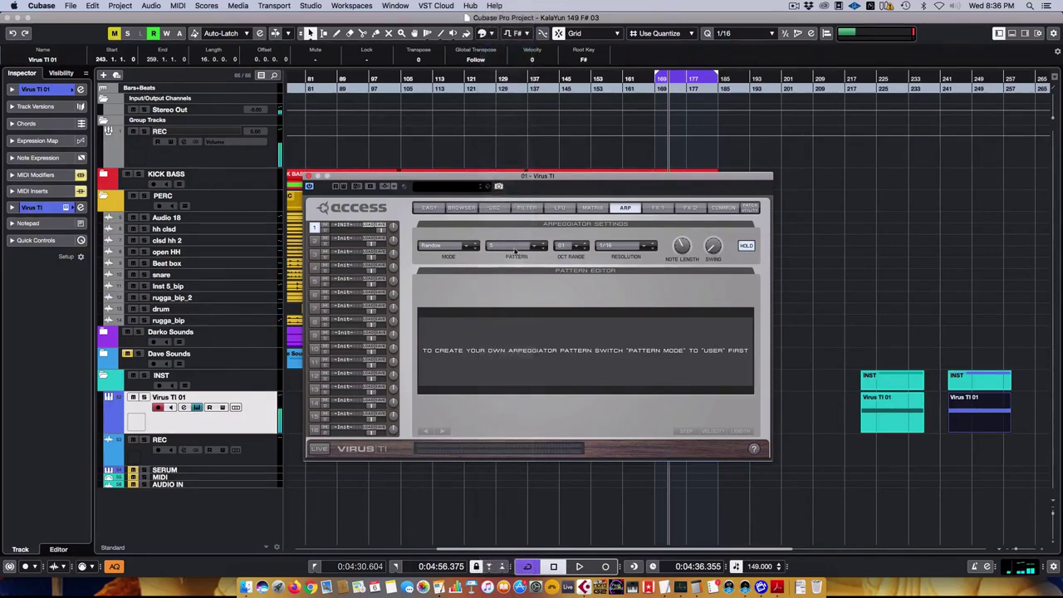
{"action": "left_click", "coordinate": [515, 246]}
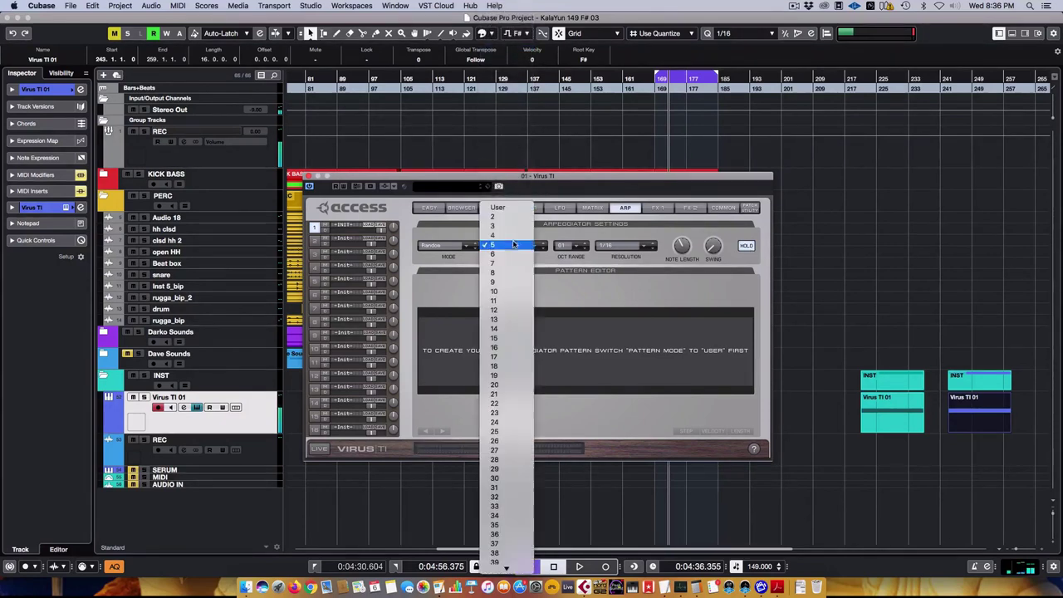
{"action": "left_click", "coordinate": [494, 293]}
{"action": "key", "text": "space"}
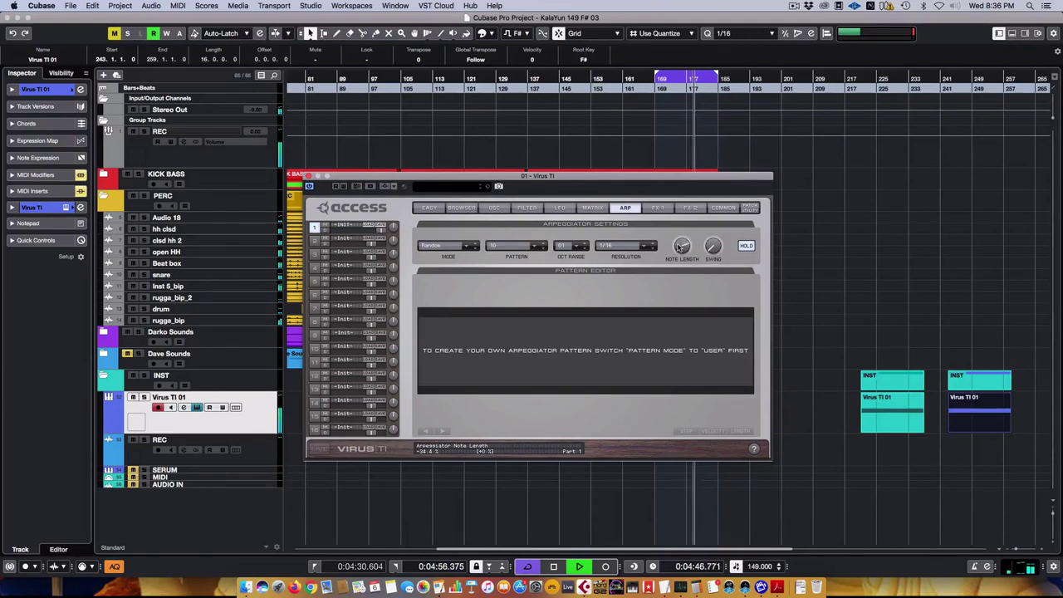
{"action": "key", "text": "space"}
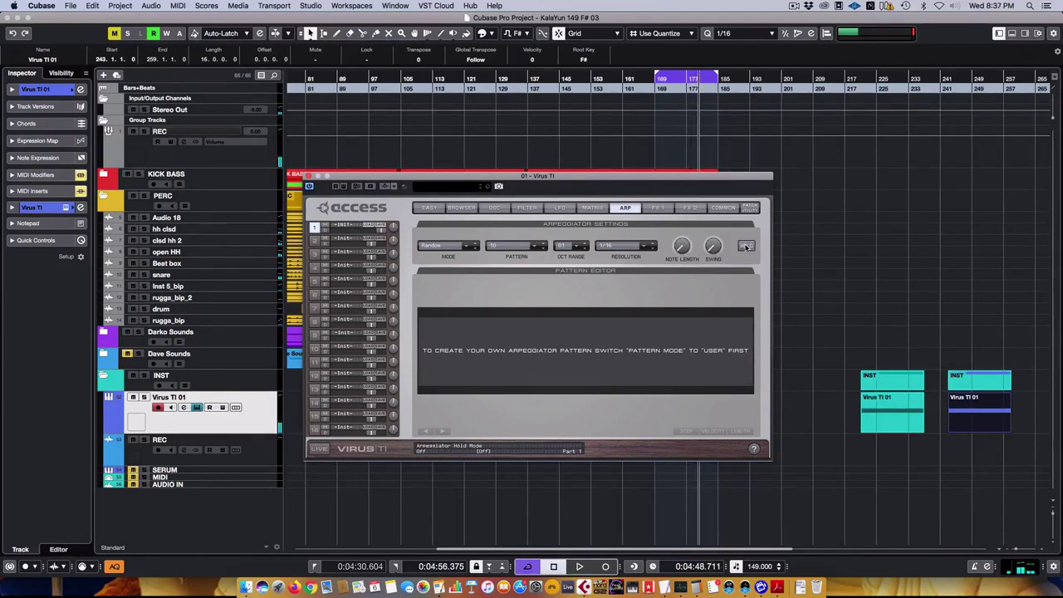
Step: Switch the arpeggiator pattern to User and open the resolution choices
{"action": "left_click_drag", "start_coordinate": [574, 181], "coordinate": [574, 178]}
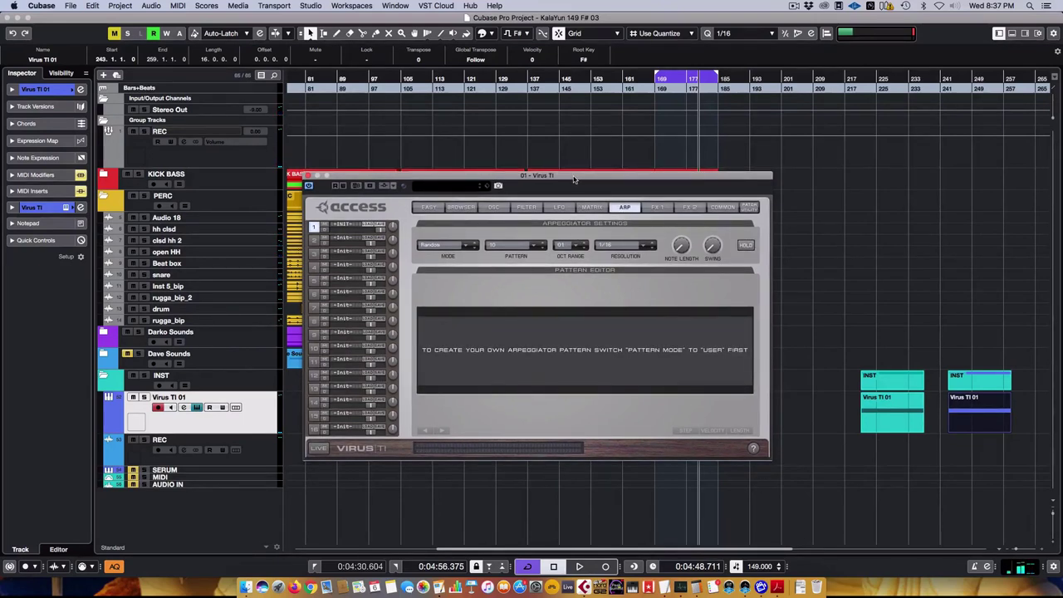
{"action": "left_click", "coordinate": [511, 249]}
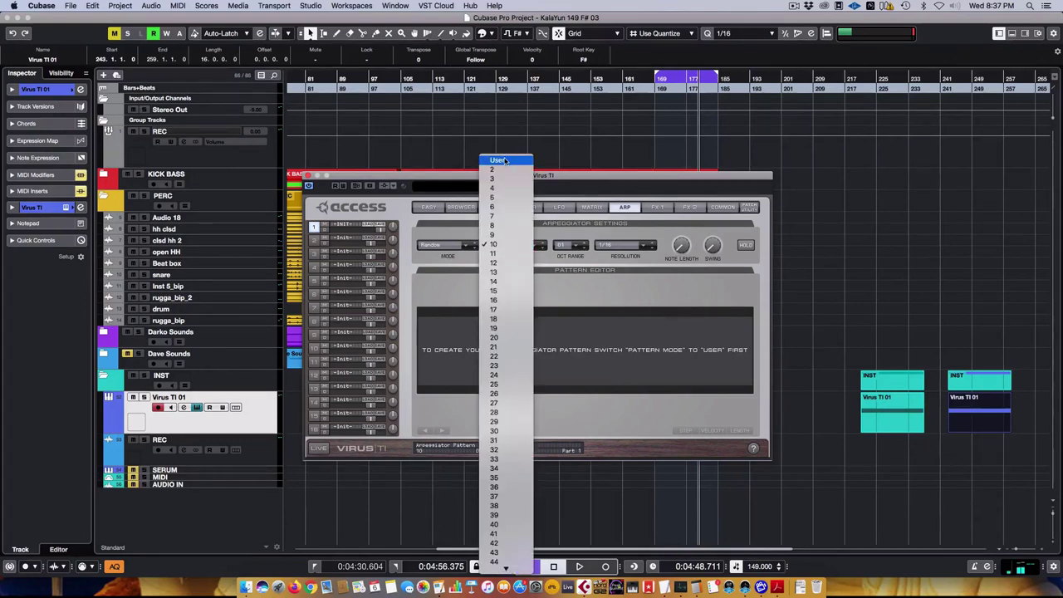
{"action": "left_click", "coordinate": [504, 160]}
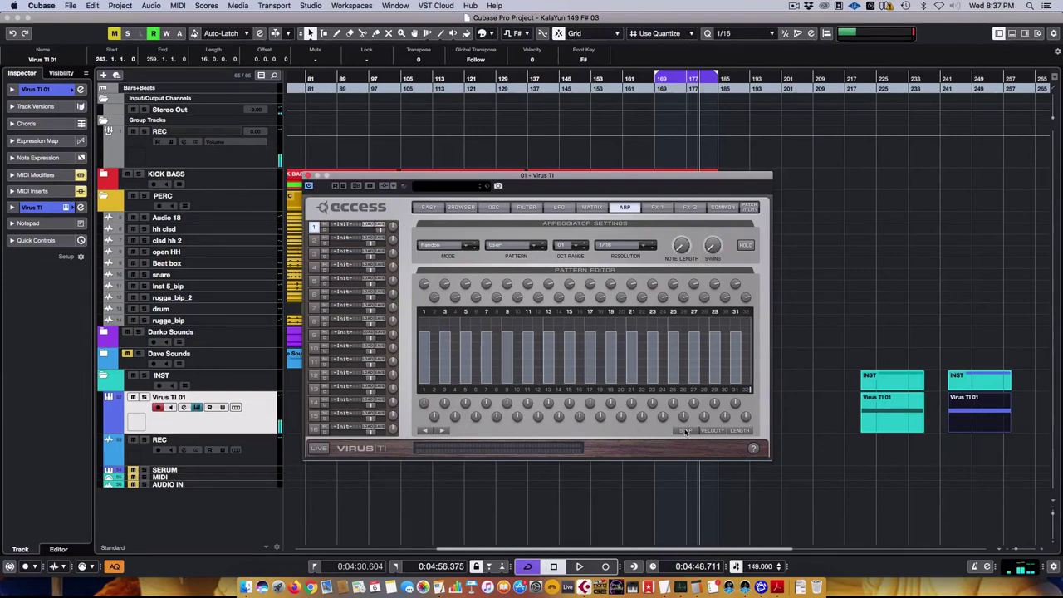
{"action": "left_click", "coordinate": [631, 240]}
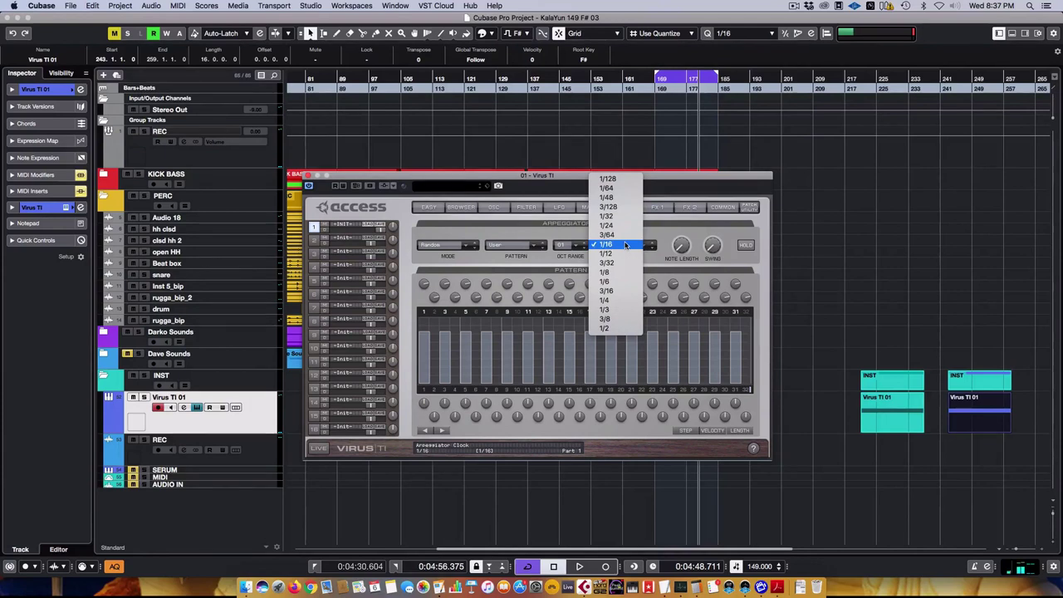
Step: Raise the arpeggiator's note length and randomize the user pattern's steps, lengths and velocities, with Hold turned on
{"action": "left_click", "coordinate": [652, 231]}
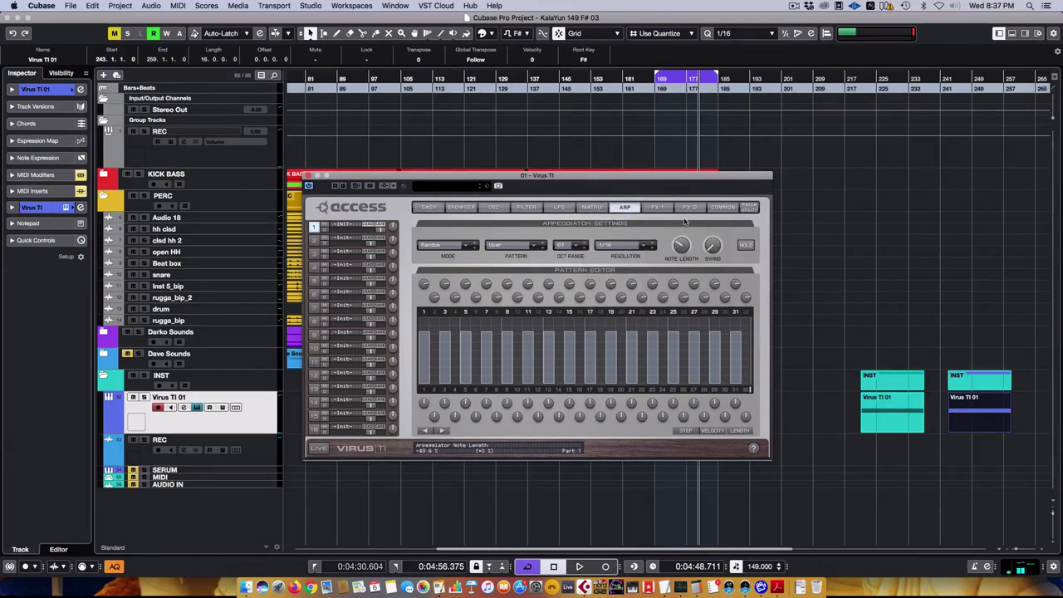
{"action": "left_click_drag", "start_coordinate": [684, 220], "coordinate": [680, 244]}
{"action": "left_click", "coordinate": [680, 431]}
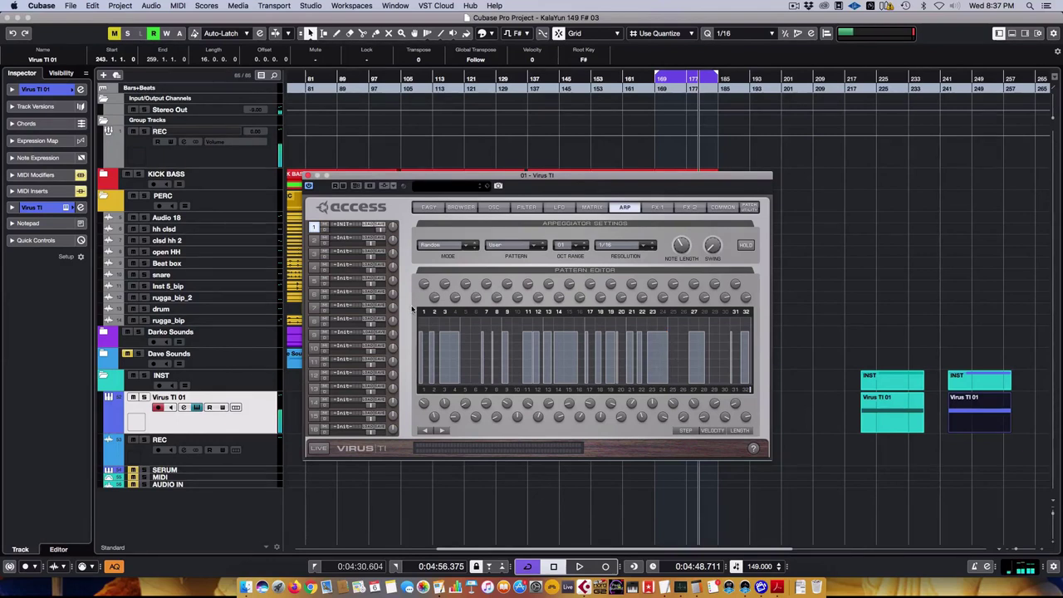
{"action": "left_click", "coordinate": [711, 431]}
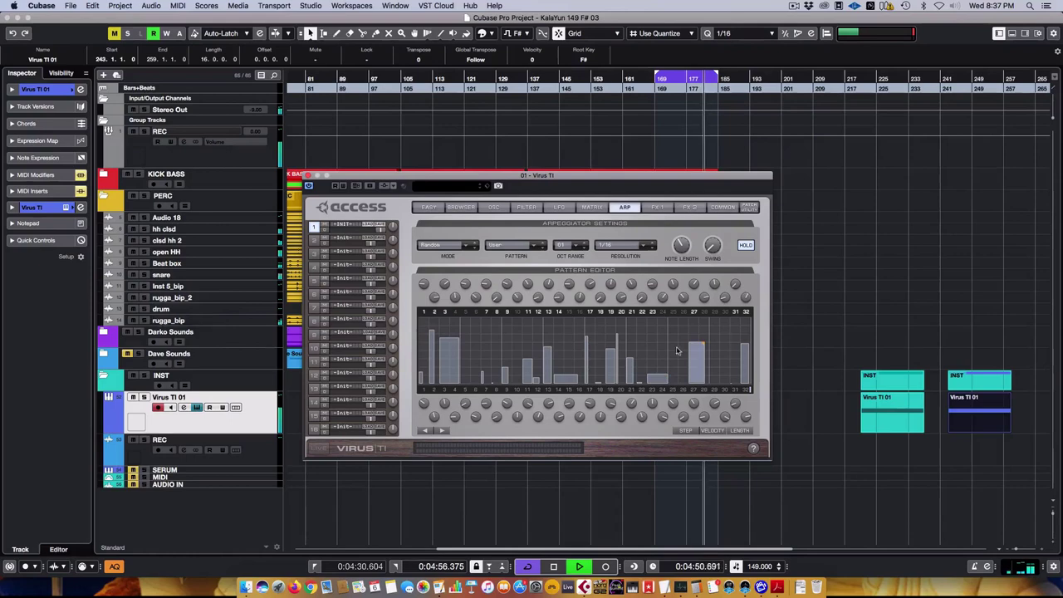
Step: Set the waveforms of oscillator 1 and oscillator 2 to Sine
{"action": "left_click", "coordinate": [536, 207]}
{"action": "left_click", "coordinate": [493, 207]}
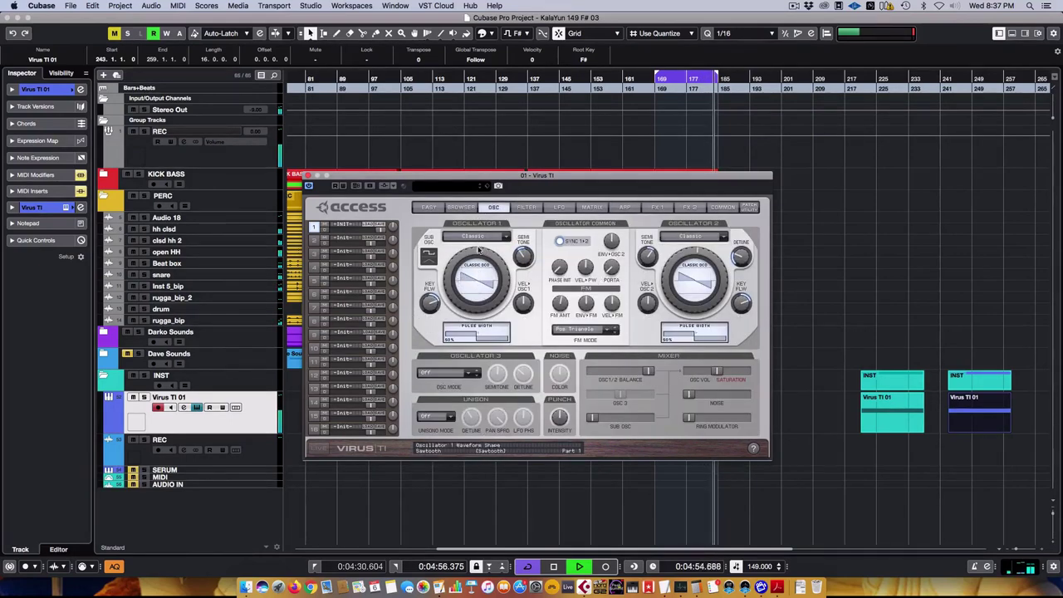
{"action": "left_click_drag", "start_coordinate": [475, 305], "coordinate": [475, 328]}
{"action": "left_click_drag", "start_coordinate": [694, 287], "coordinate": [714, 356]}
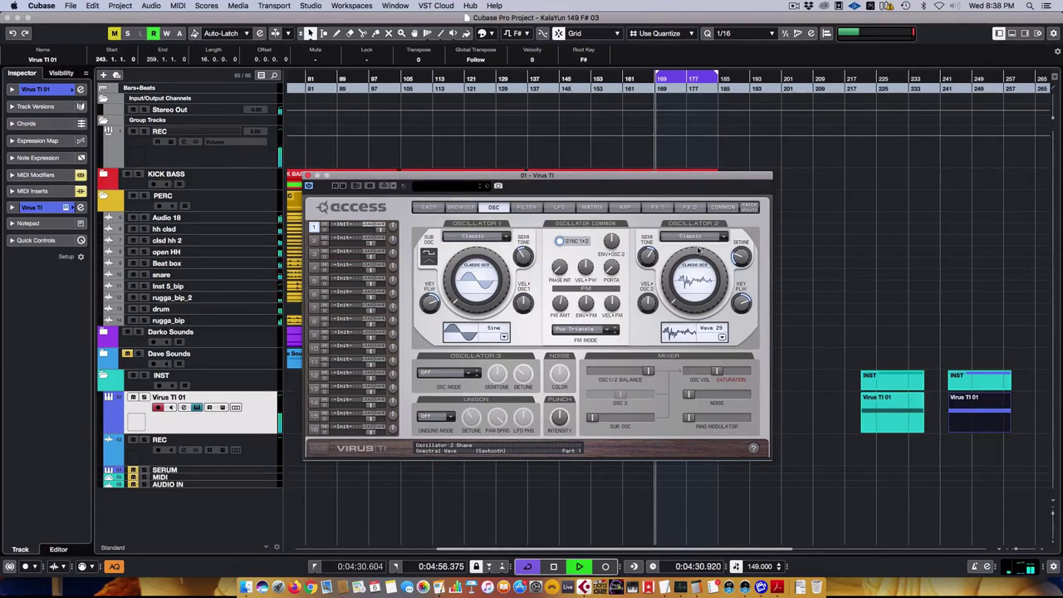
{"action": "left_click", "coordinate": [712, 332]}
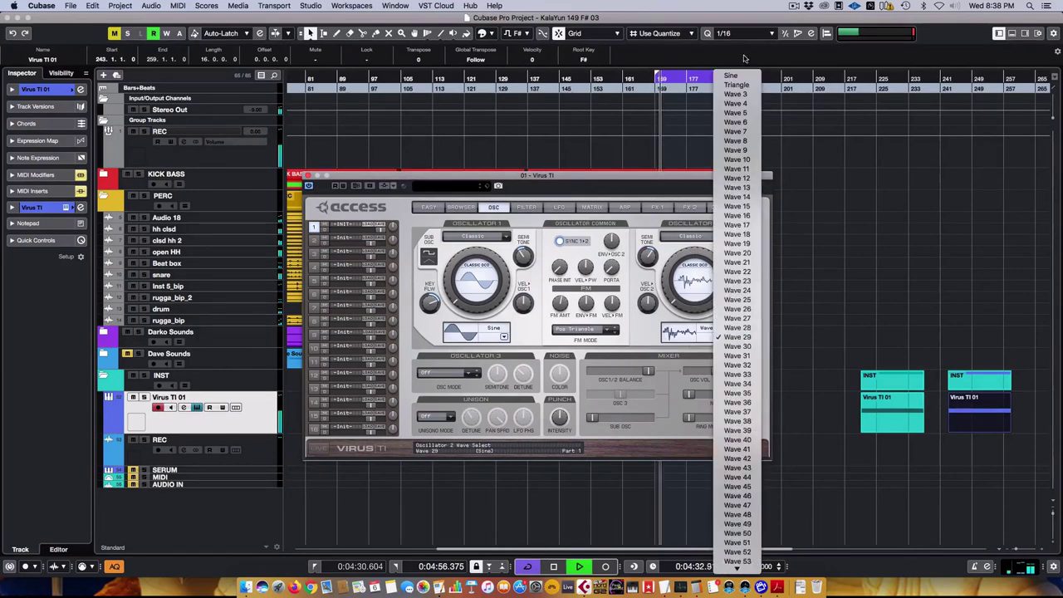
{"action": "left_click", "coordinate": [727, 78]}
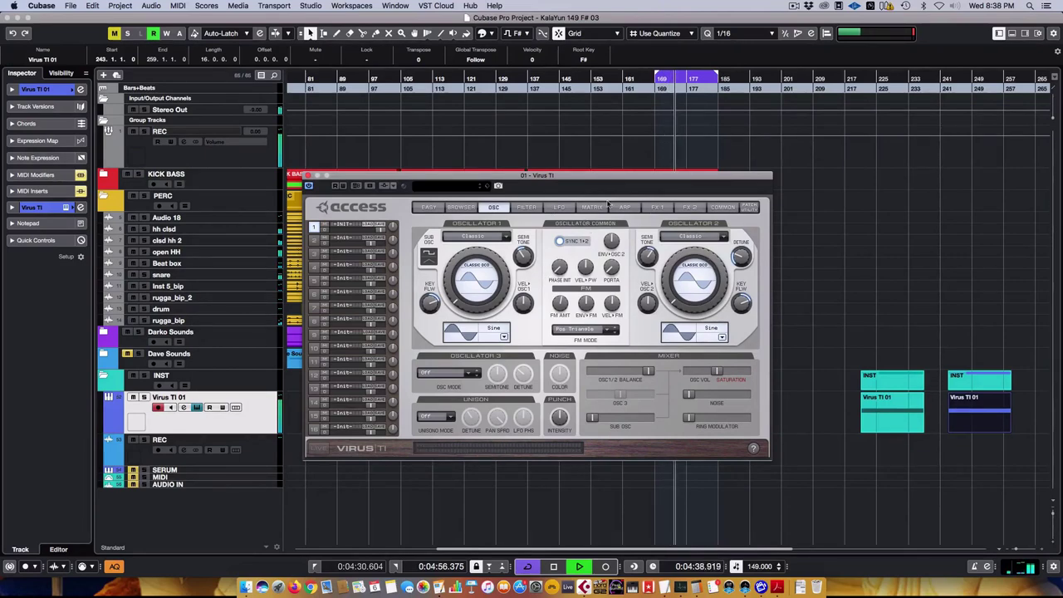
Step: Look through the LFO and filter settings, return to the arpeggiator pattern and stop playback
{"action": "left_click", "coordinate": [558, 207]}
{"action": "left_click", "coordinate": [526, 207]}
{"action": "left_click", "coordinate": [624, 208]}
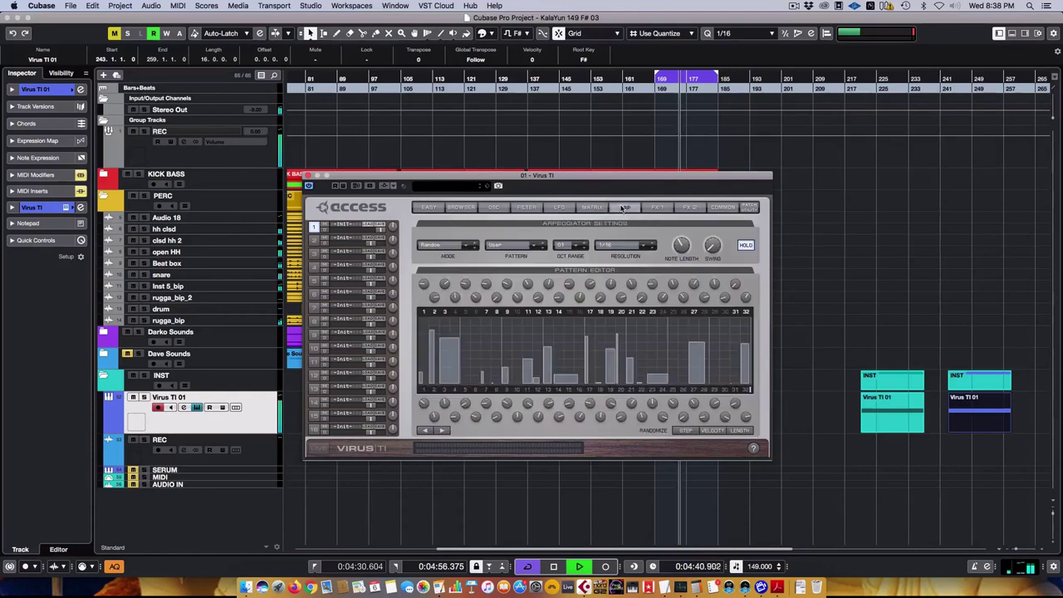
{"action": "key", "text": "space"}
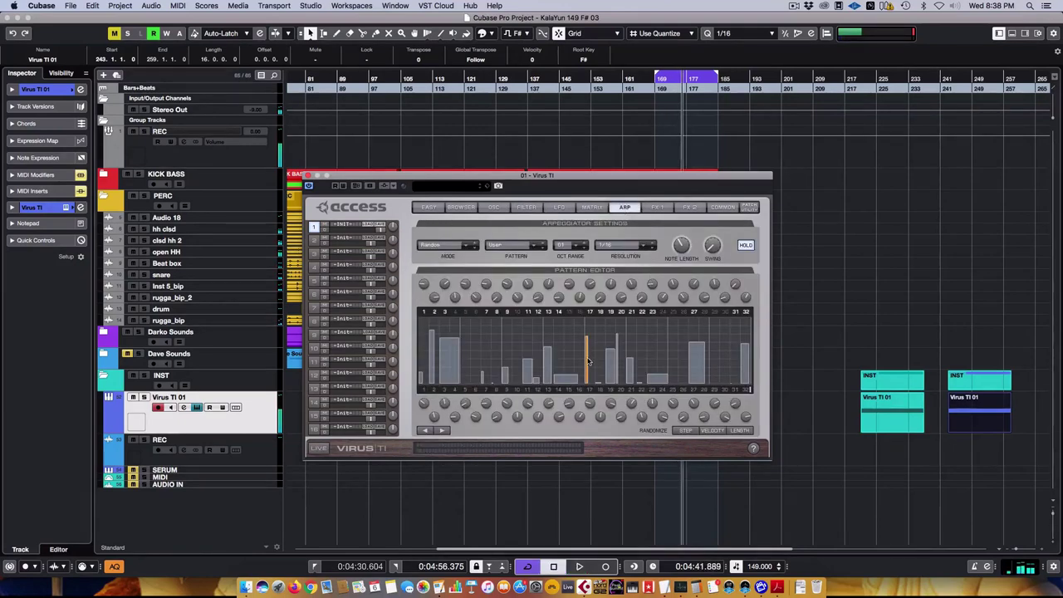
Step: Set the modulation source of matrix slot 1 to Velocity On
{"action": "left_click", "coordinate": [591, 207]}
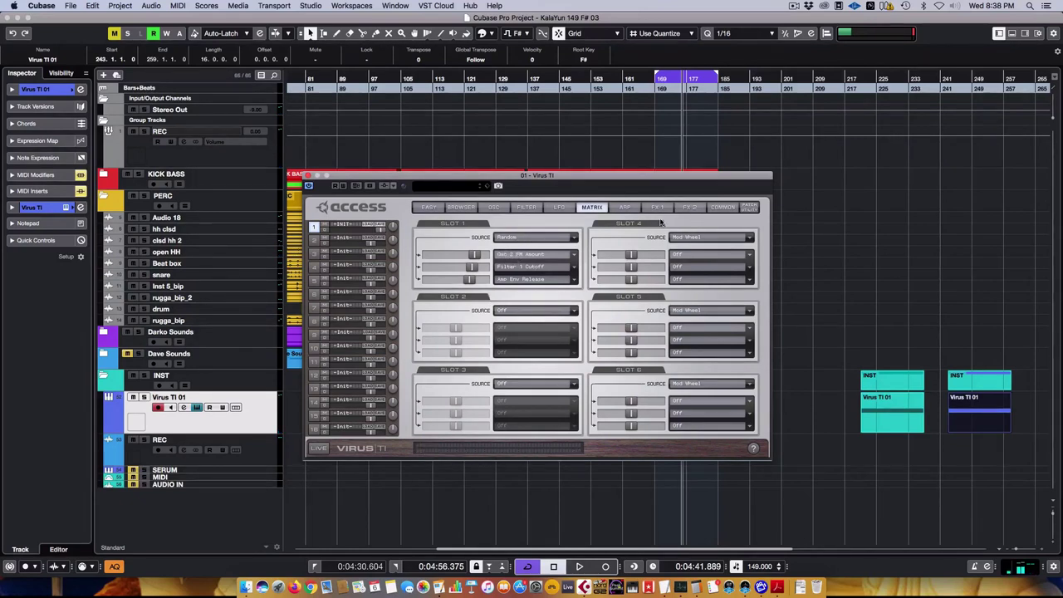
{"action": "left_click", "coordinate": [631, 210]}
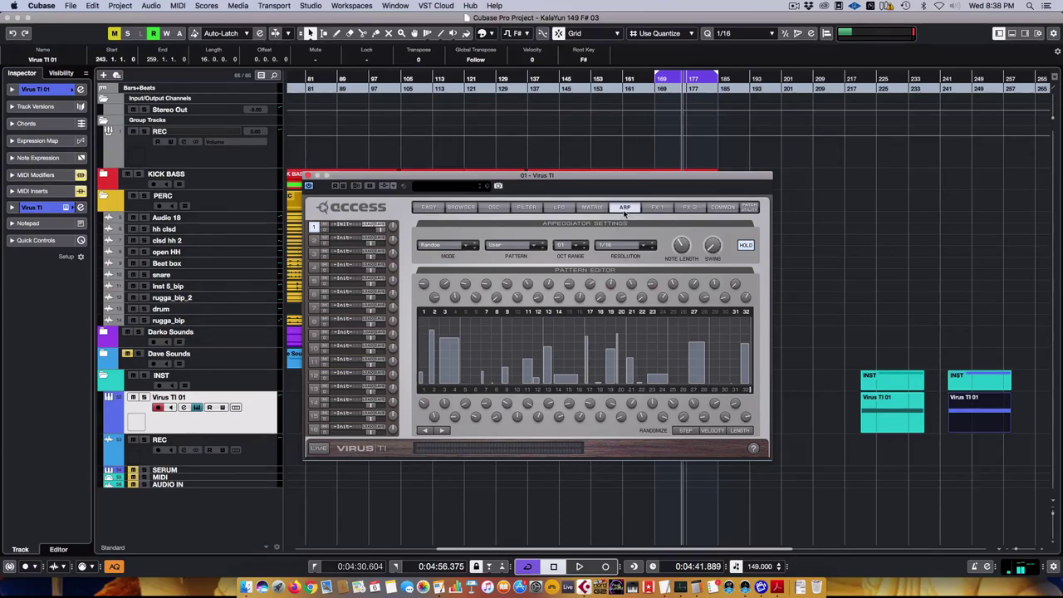
{"action": "left_click", "coordinate": [591, 208]}
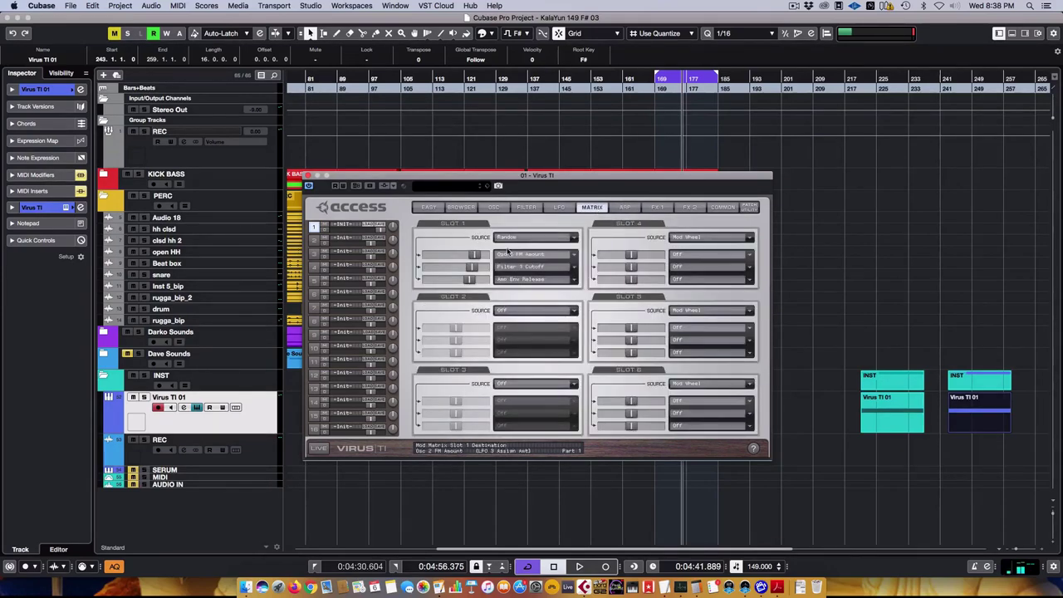
{"action": "left_click", "coordinate": [511, 239]}
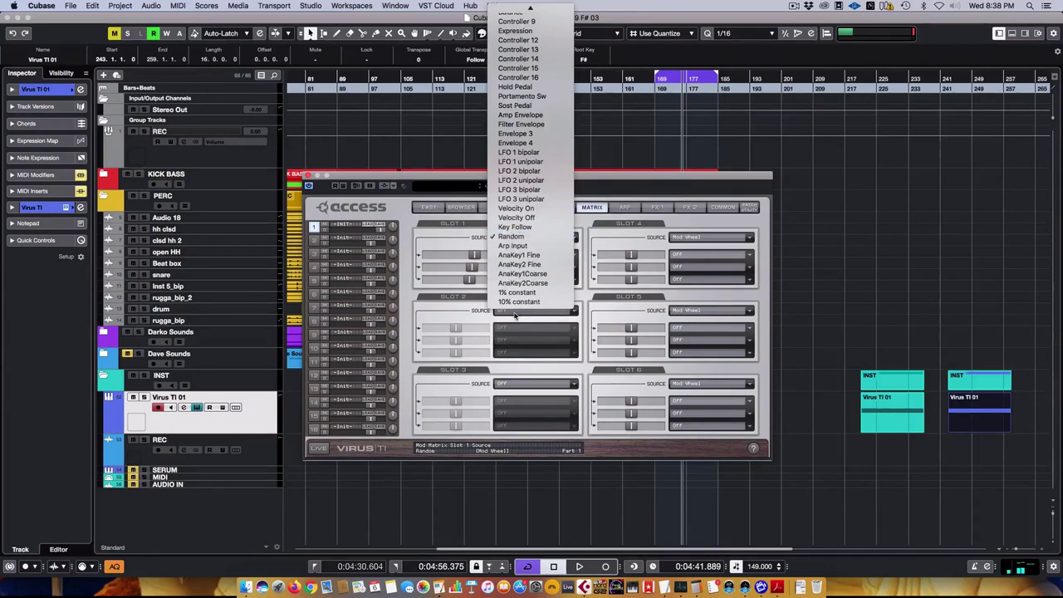
{"action": "left_click", "coordinate": [528, 210]}
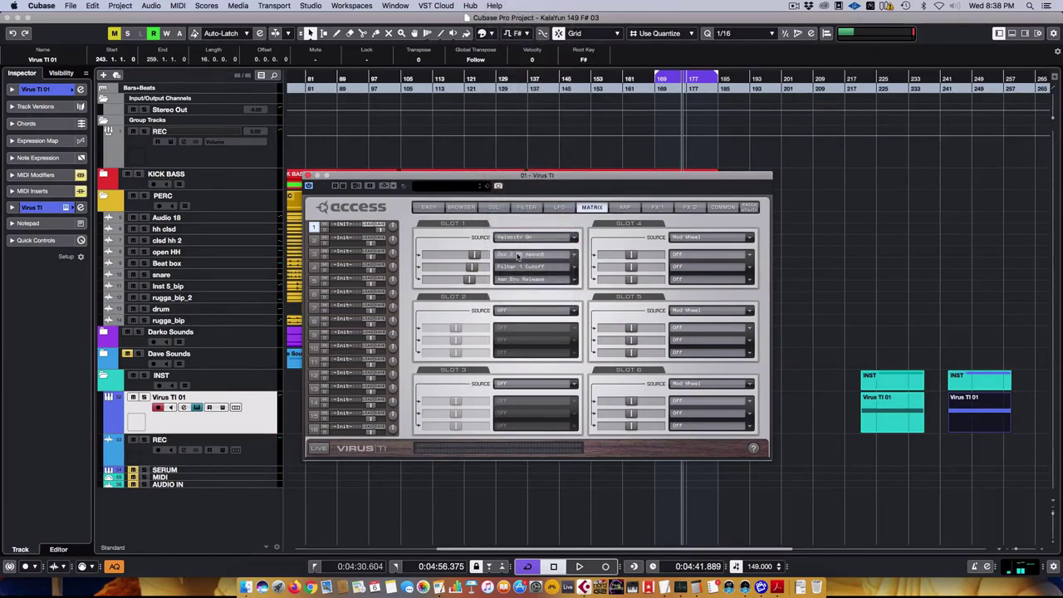
Step: Audition the arpeggiator pattern with the velocity modulation, and stop playback
{"action": "left_click", "coordinate": [624, 208]}
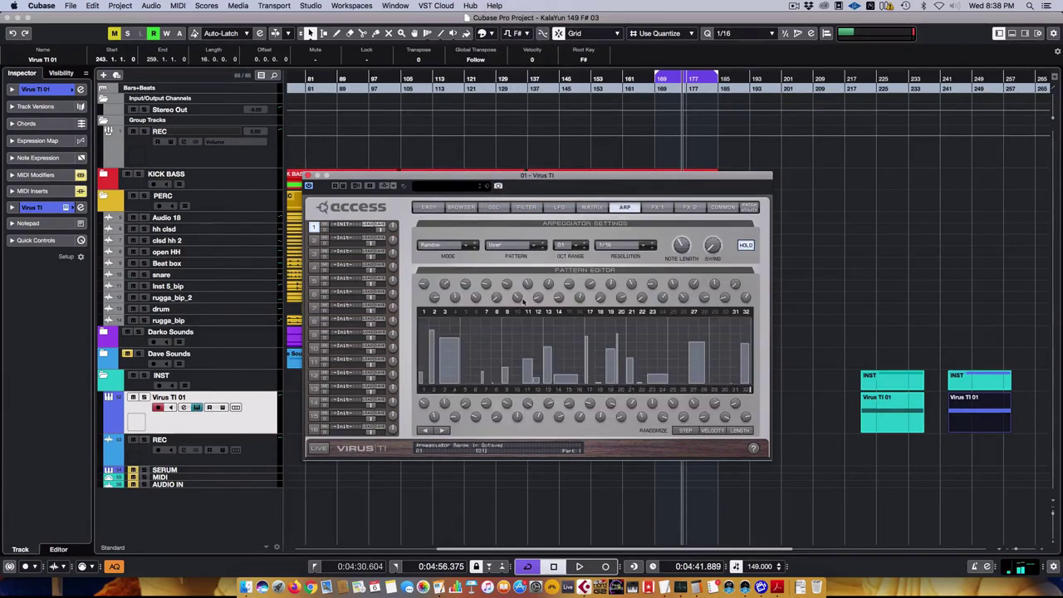
{"action": "left_click", "coordinate": [433, 339]}
{"action": "key", "text": "space"}
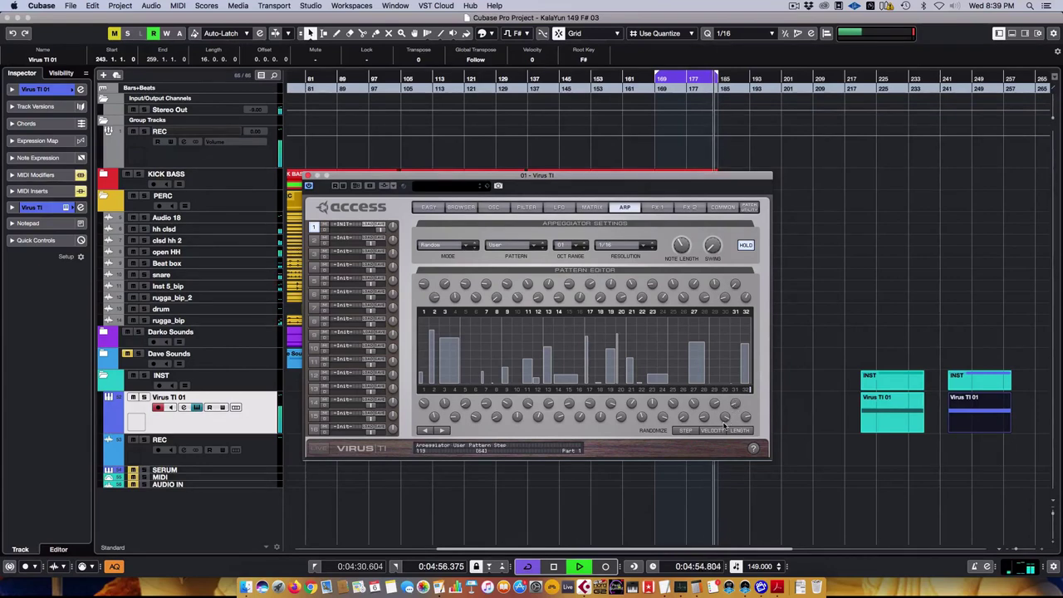
{"action": "key", "text": "space"}
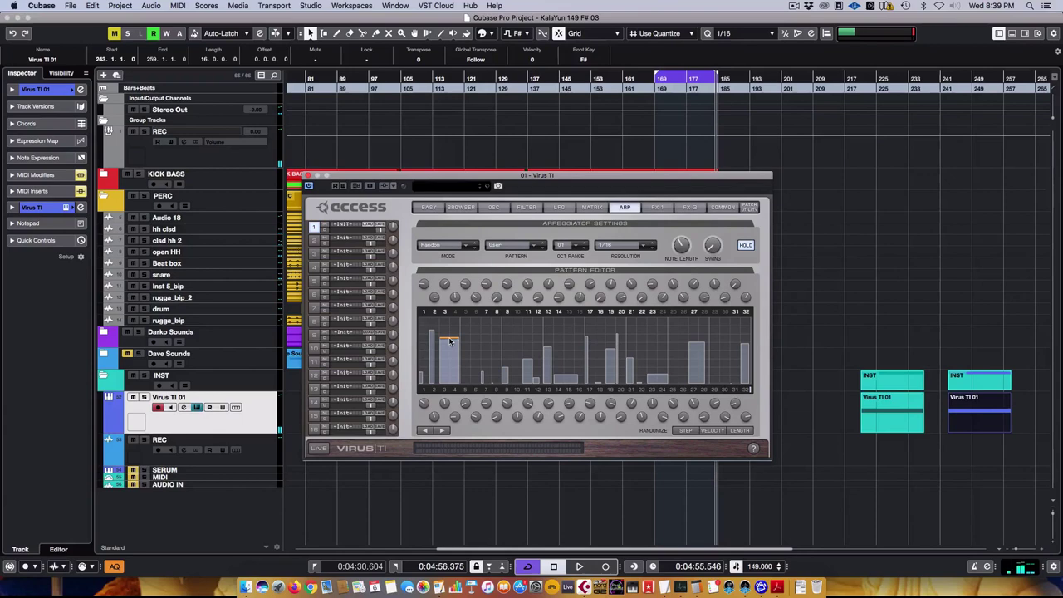
Step: Reduce the Amp Env Release modulation amount in matrix slot 1 to a small positive value
{"action": "left_click", "coordinate": [558, 207]}
{"action": "left_click", "coordinate": [529, 207]}
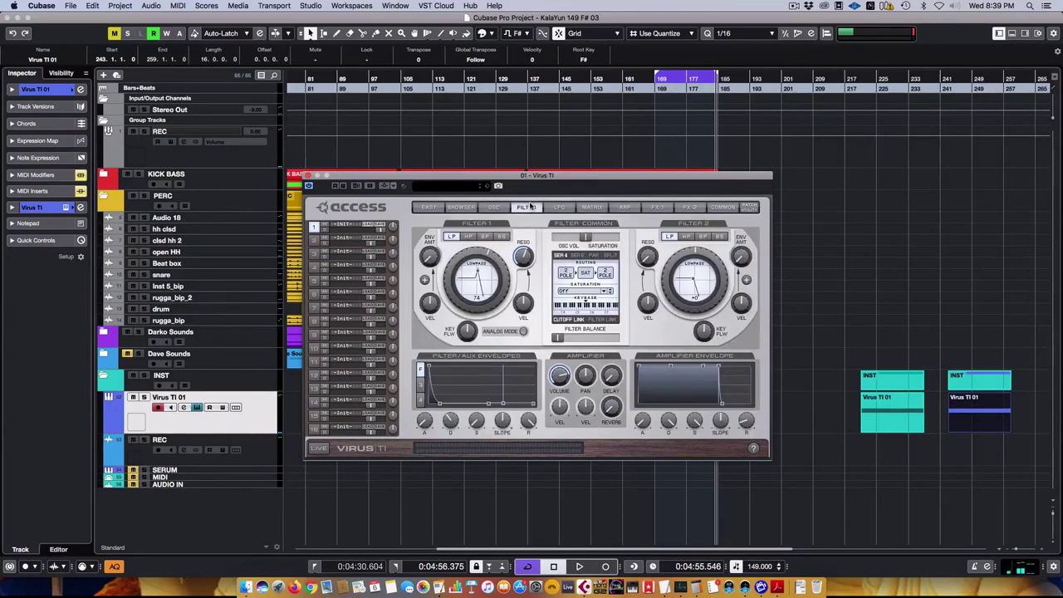
{"action": "left_click", "coordinate": [591, 206]}
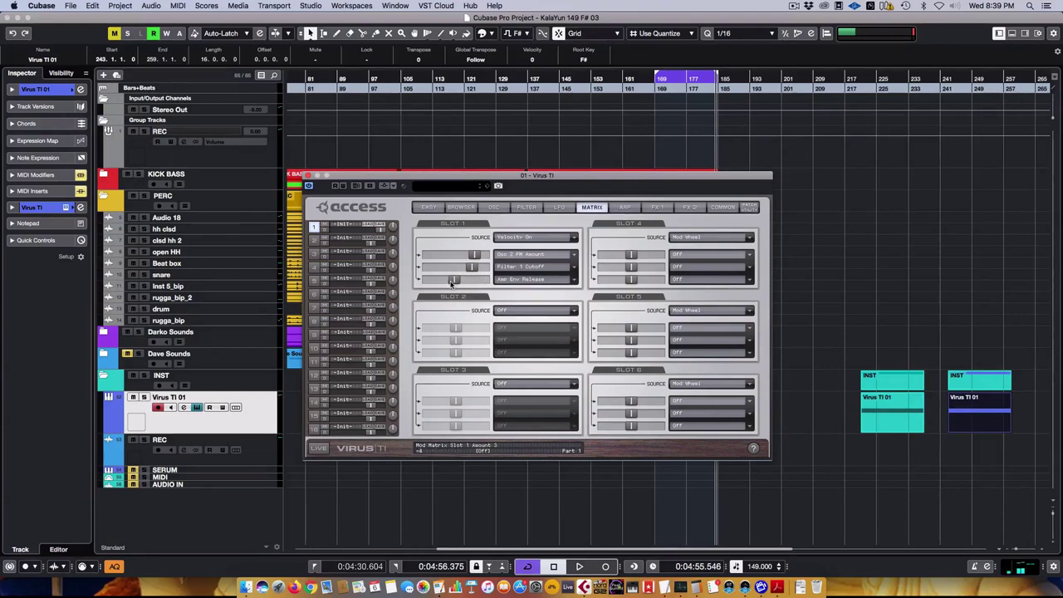
{"action": "left_click_drag", "start_coordinate": [446, 283], "coordinate": [459, 282]}
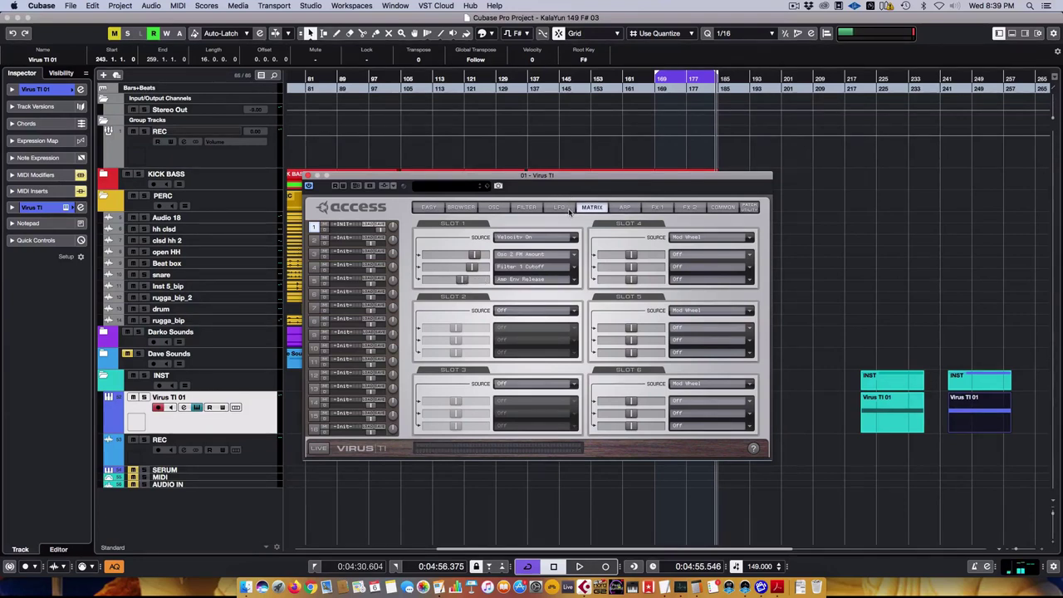
Step: Play the loop while reviewing the LFO, filter and oscillator settings, and stop it at the arpeggiator pattern
{"action": "key", "text": "space"}
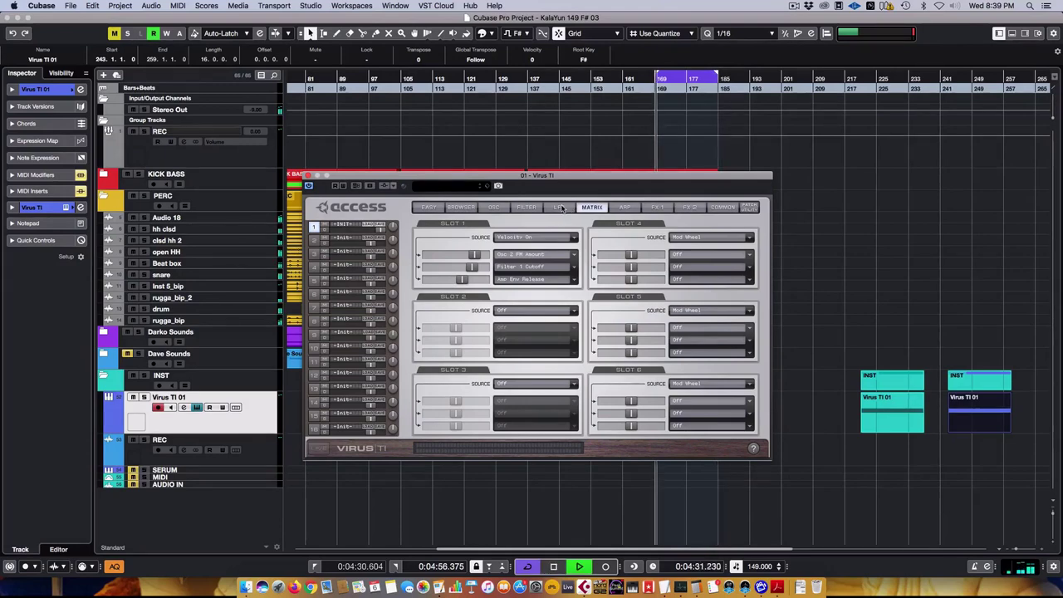
{"action": "left_click", "coordinate": [558, 207]}
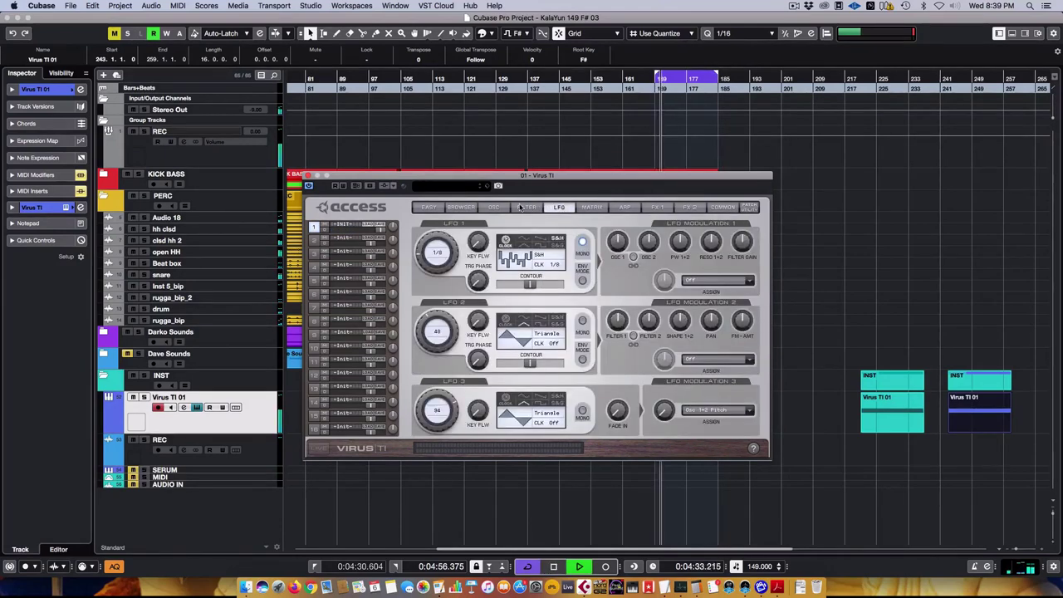
{"action": "left_click", "coordinate": [526, 208]}
{"action": "left_click", "coordinate": [494, 207]}
{"action": "left_click", "coordinate": [624, 208]}
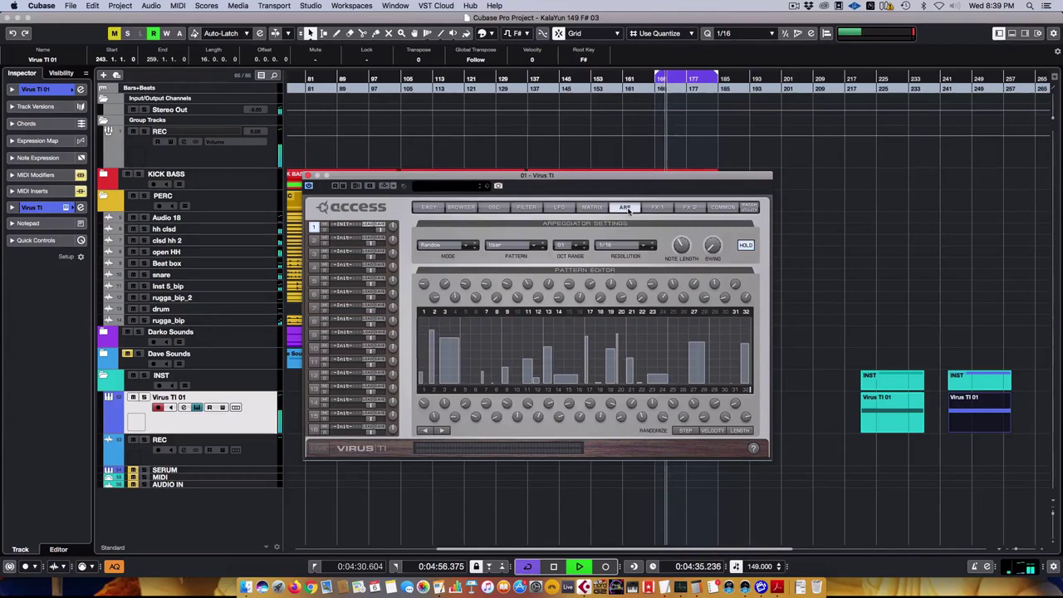
{"action": "key", "text": "space"}
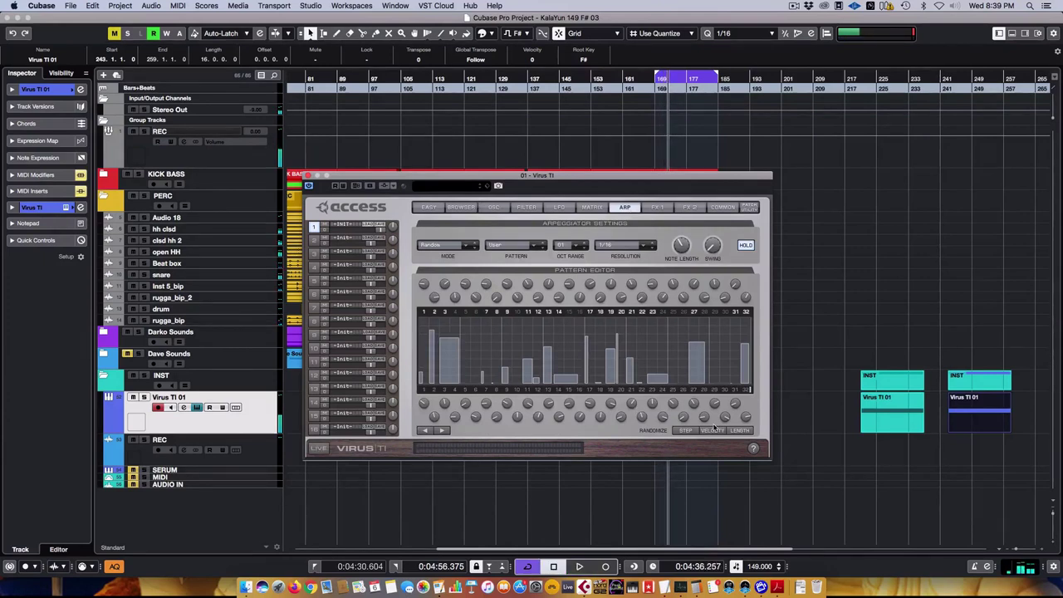
Step: Randomize the arpeggiator pattern's velocities several times during playback, along with its steps and note lengths
{"action": "left_click", "coordinate": [711, 432]}
{"action": "left_click", "coordinate": [710, 430]}
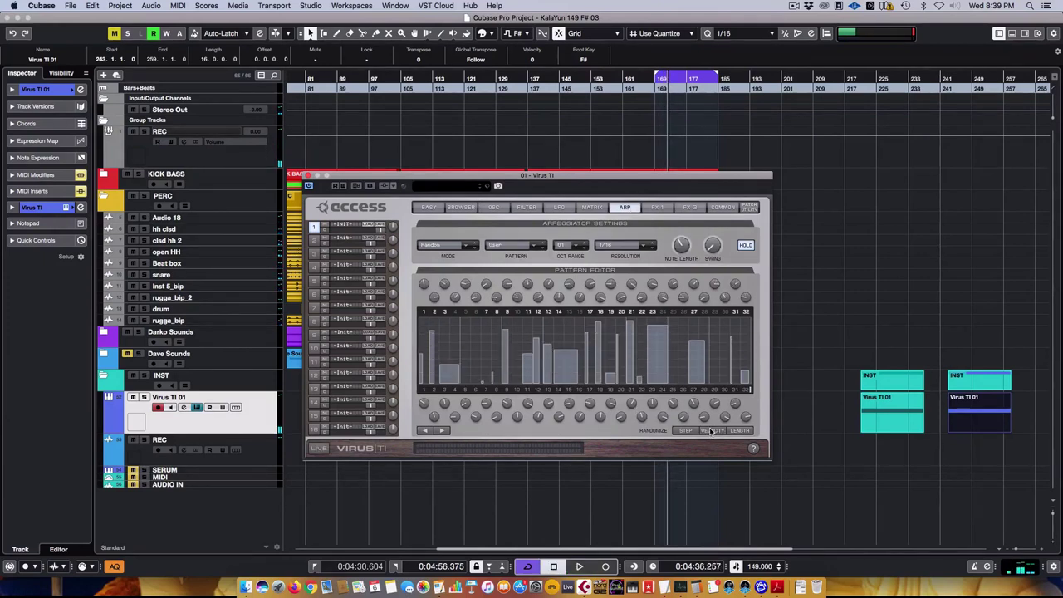
{"action": "key", "text": "space"}
{"action": "left_click", "coordinate": [711, 431]}
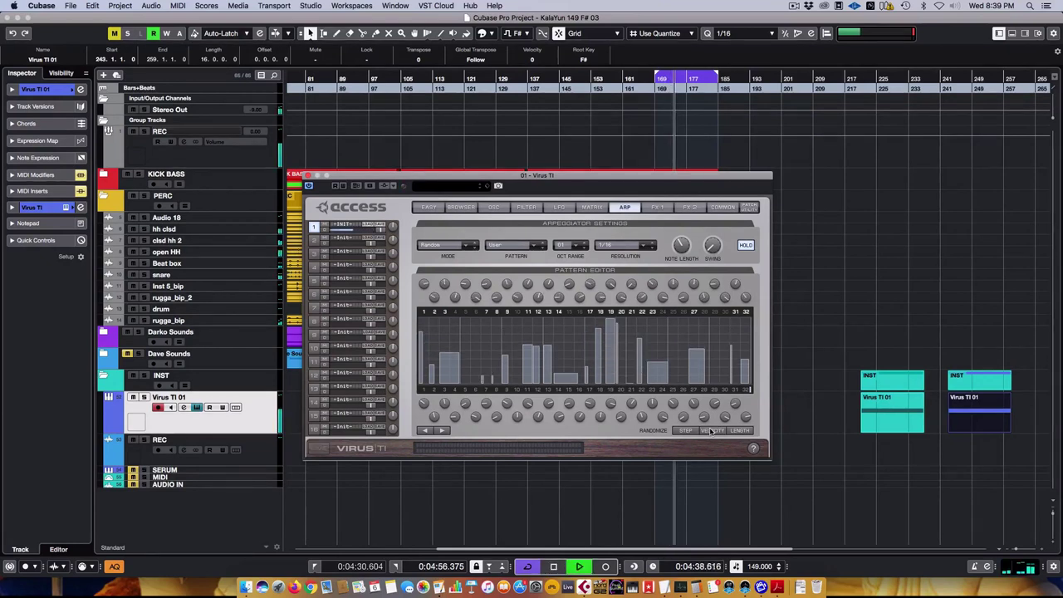
{"action": "left_click", "coordinate": [710, 431]}
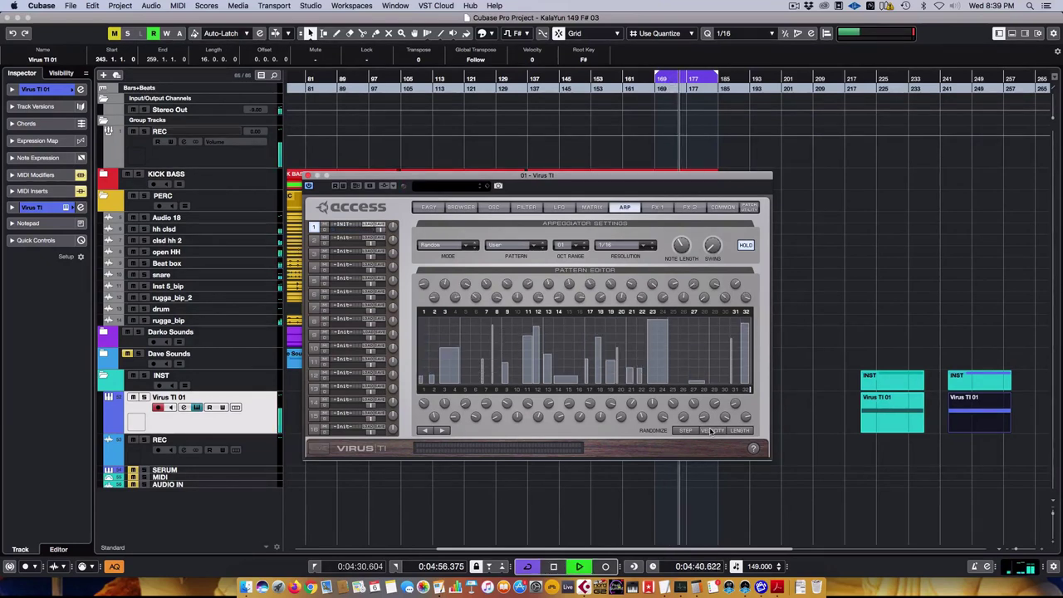
{"action": "left_click", "coordinate": [710, 430]}
{"action": "left_click", "coordinate": [741, 431]}
{"action": "left_click", "coordinate": [743, 430]}
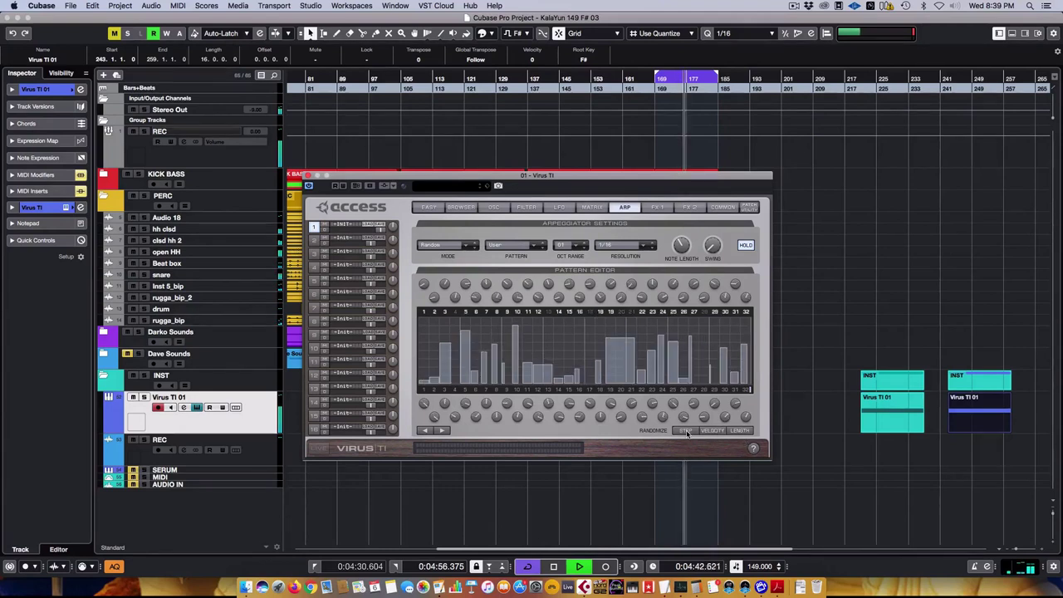
{"action": "left_click", "coordinate": [721, 431]}
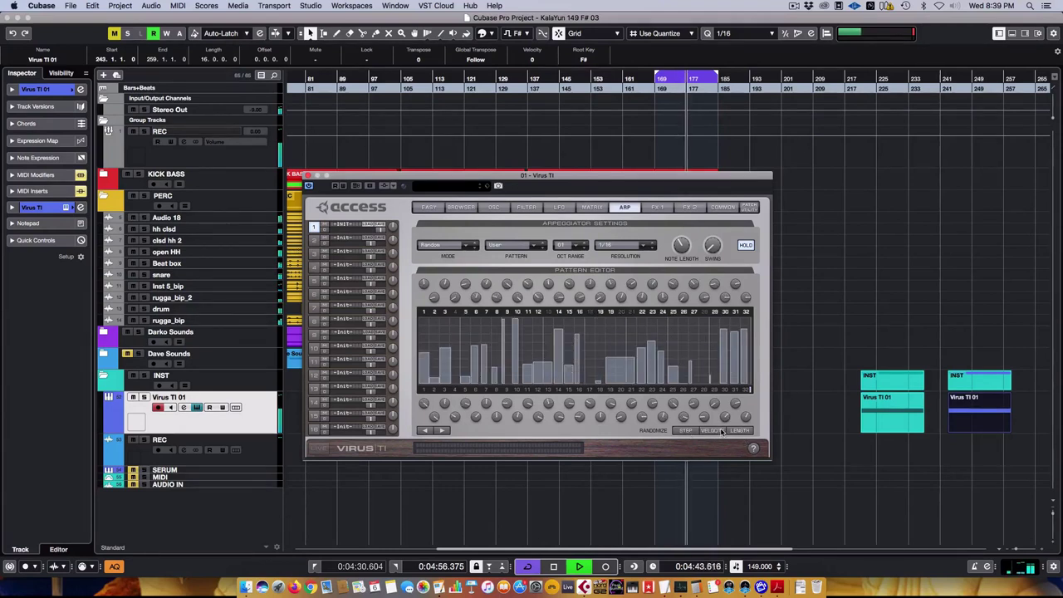
Step: Set the source of matrix slot 2 to Velocity On and slot 1's Osc 2 FM Amount destination to Off
{"action": "left_click", "coordinate": [524, 208]}
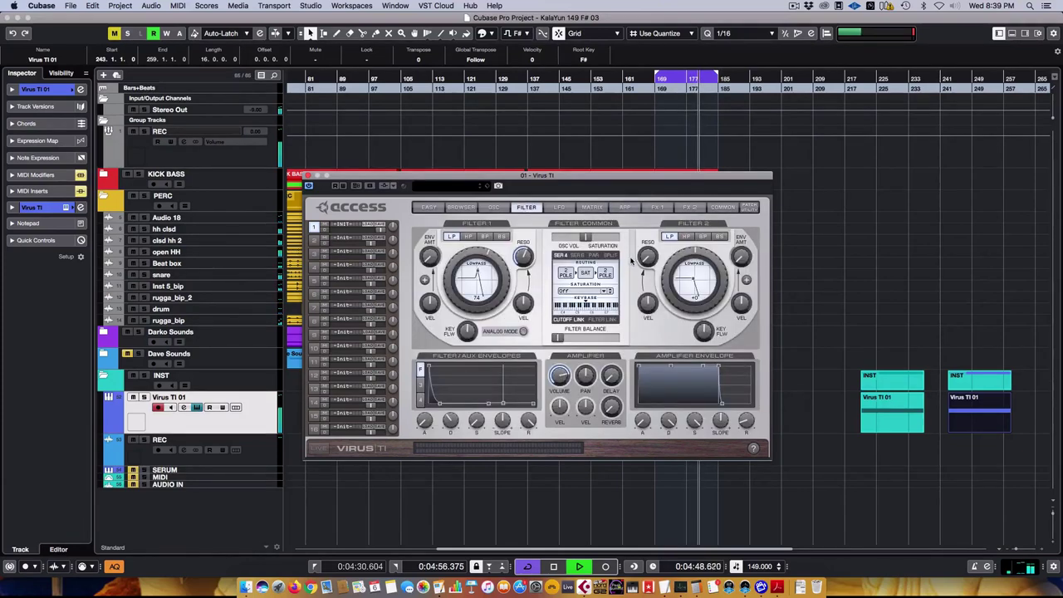
{"action": "left_click", "coordinate": [559, 207]}
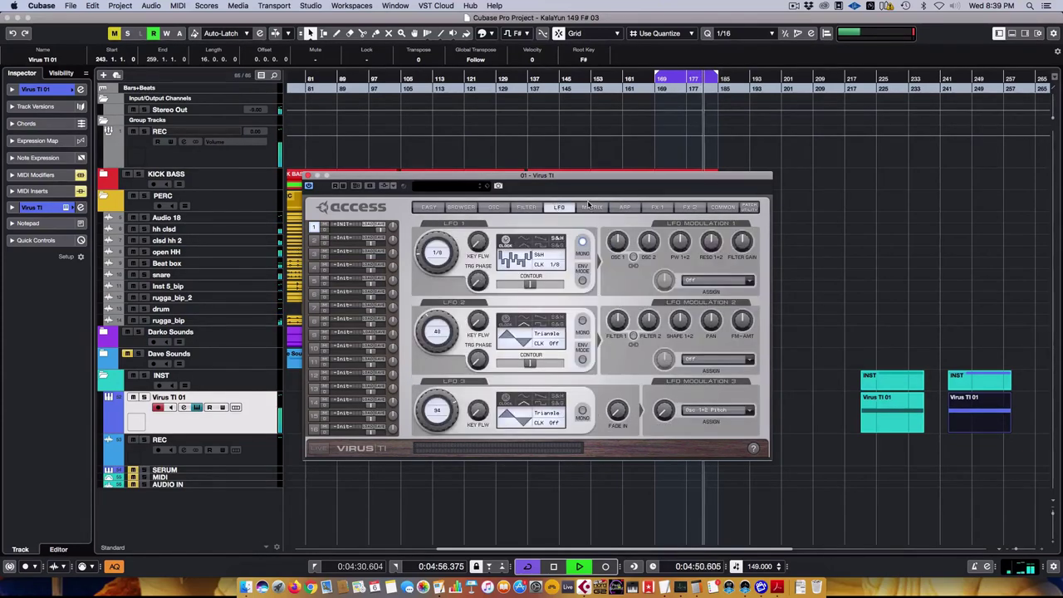
{"action": "left_click", "coordinate": [591, 207]}
{"action": "left_click", "coordinate": [531, 310]}
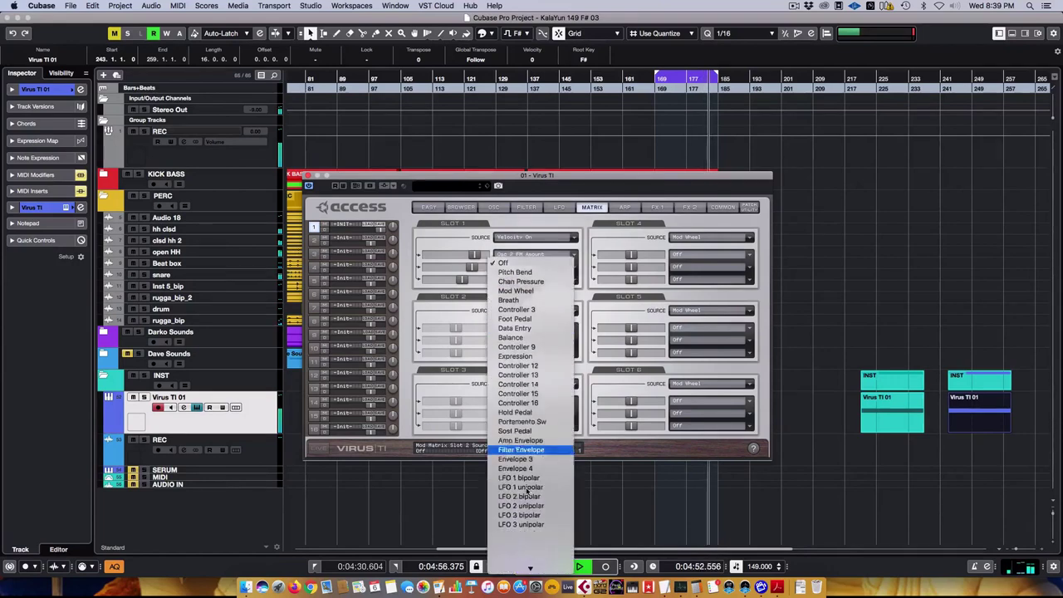
{"action": "left_click", "coordinate": [517, 473]}
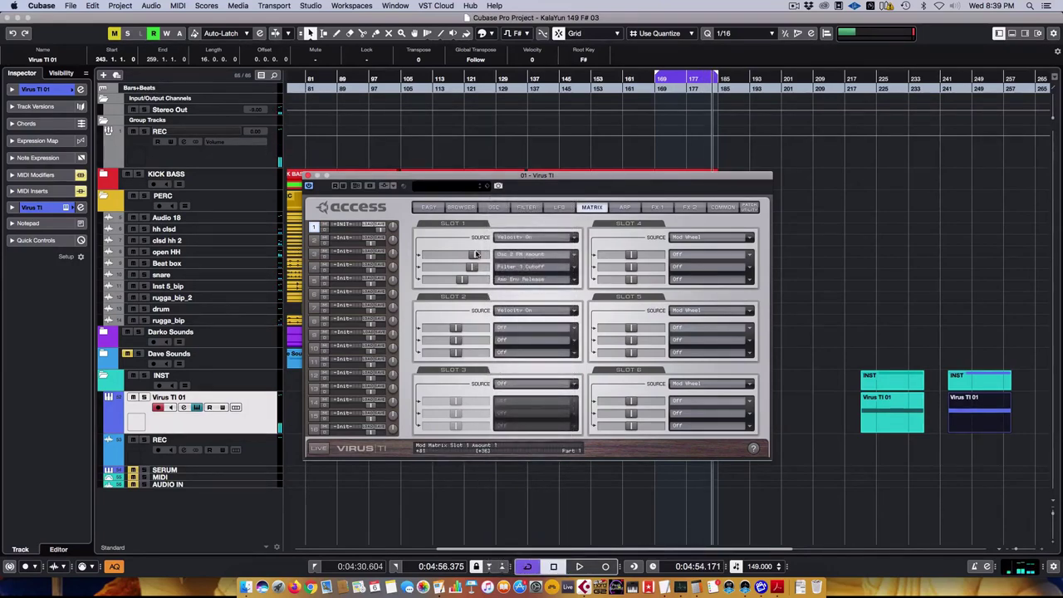
{"action": "left_click", "coordinate": [519, 254]}
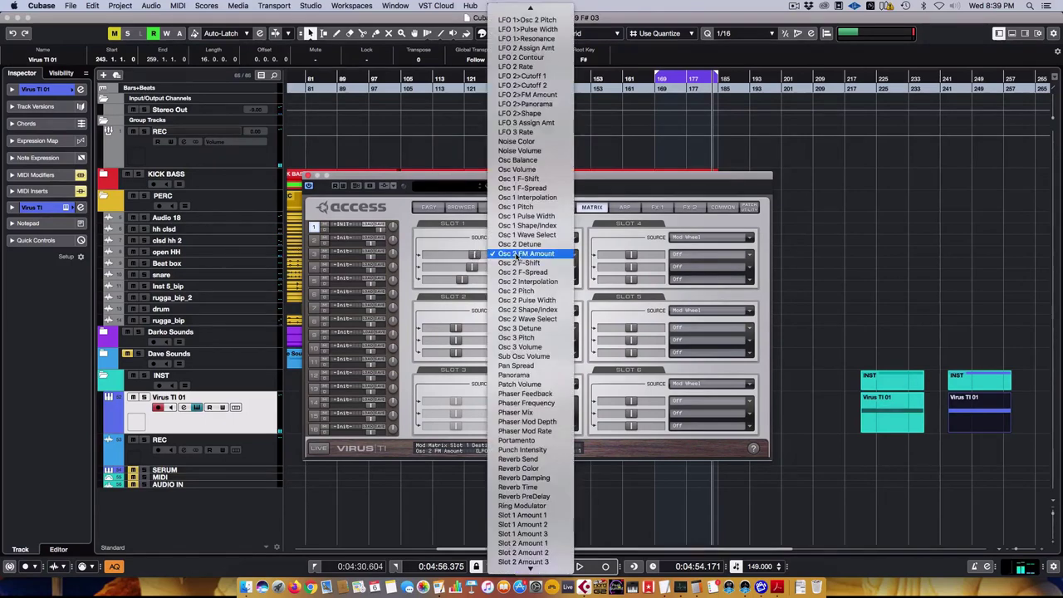
{"action": "left_click", "coordinate": [503, 9]}
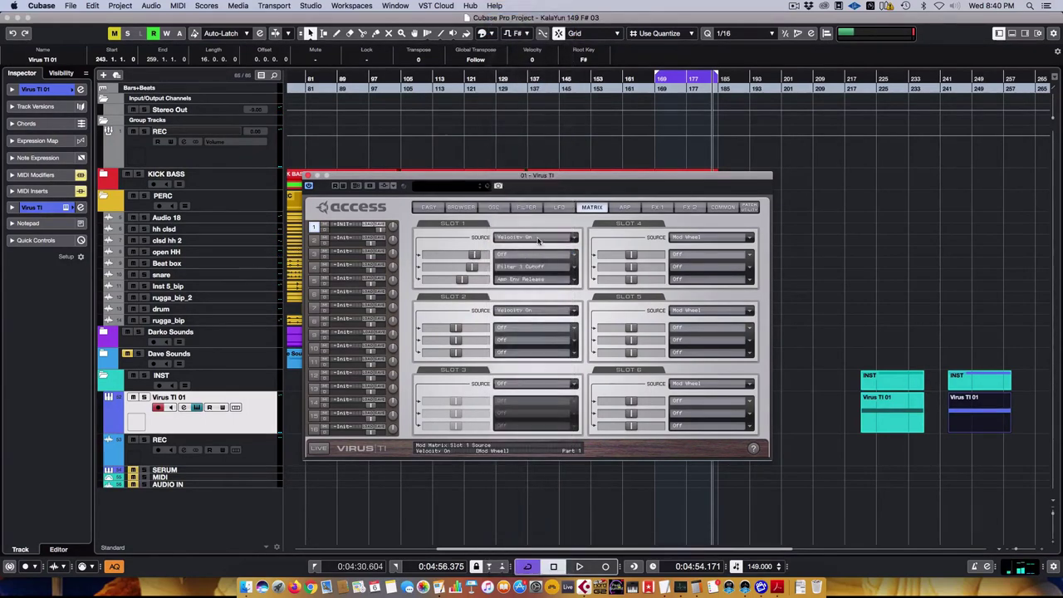
Step: Set the source of matrix slot 1 to Random and assign slot 2's first destination to Osc 2 FM Amount with a positive amount
{"action": "left_click", "coordinate": [531, 267]}
{"action": "left_click", "coordinate": [528, 267]}
{"action": "left_click", "coordinate": [521, 330]}
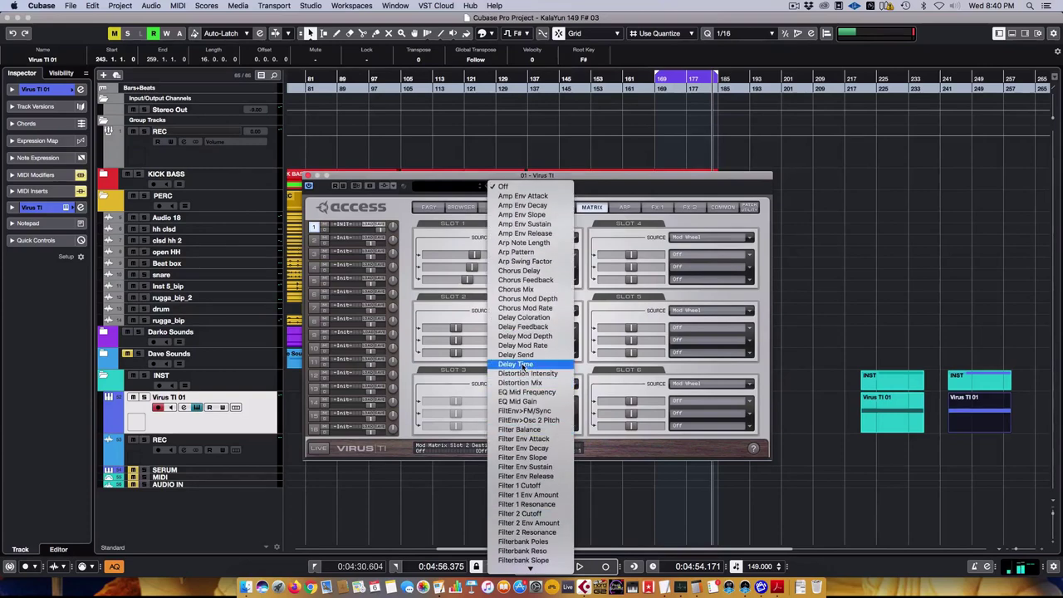
{"action": "scroll", "coordinate": [516, 390], "scroll_direction": "down", "scroll_amount": 10}
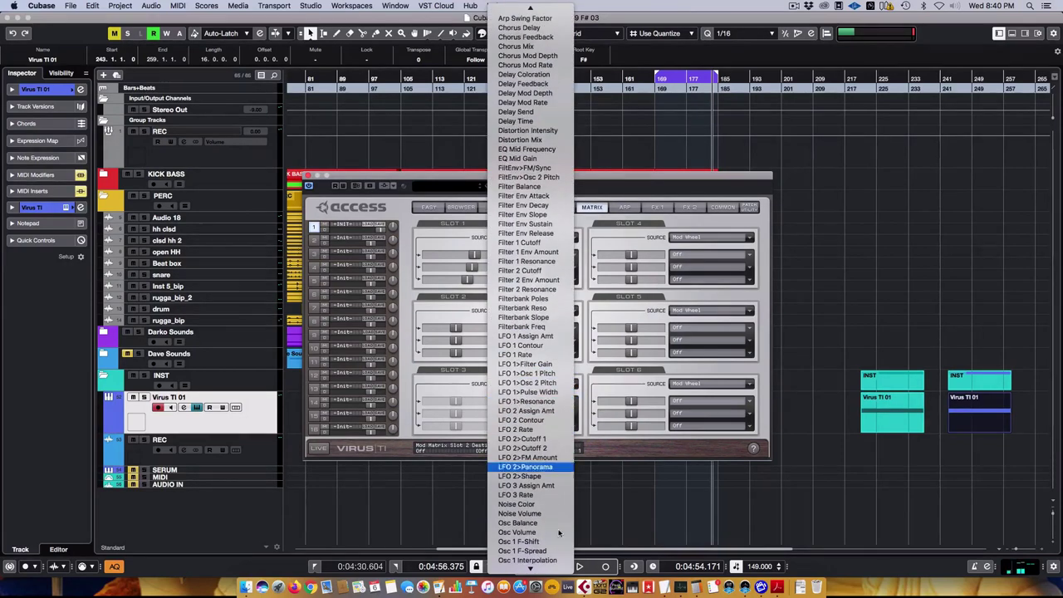
{"action": "scroll", "coordinate": [548, 531], "scroll_direction": "down", "scroll_amount": 5}
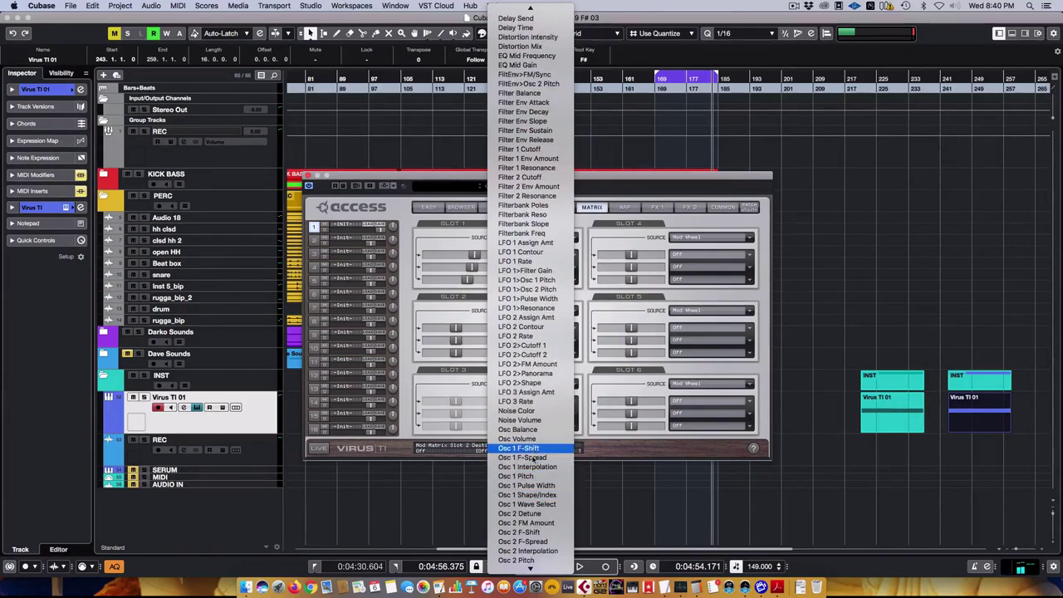
{"action": "left_click", "coordinate": [535, 524]}
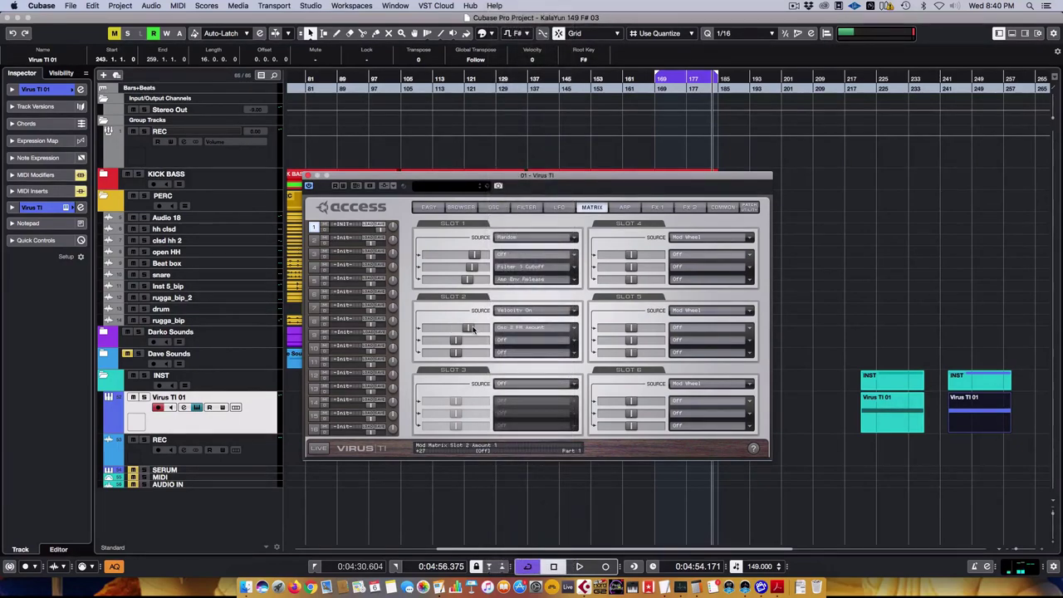
Step: Play the loop, randomize the arpeggiator velocities several times, and stop playback after checking the oscillator settings
{"action": "key", "text": "space"}
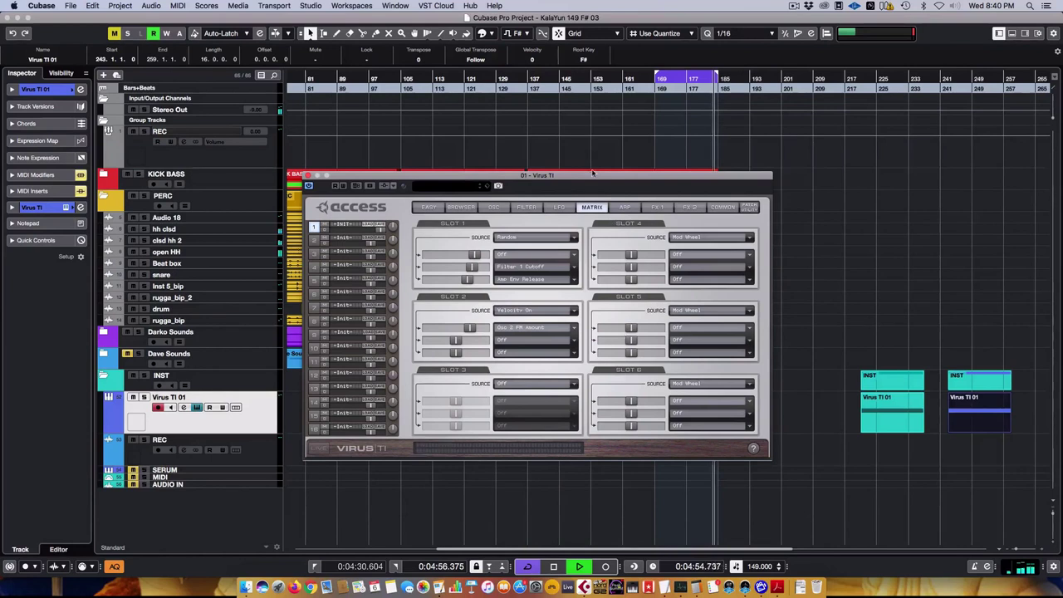
{"action": "left_click", "coordinate": [624, 207]}
{"action": "left_click", "coordinate": [711, 431]}
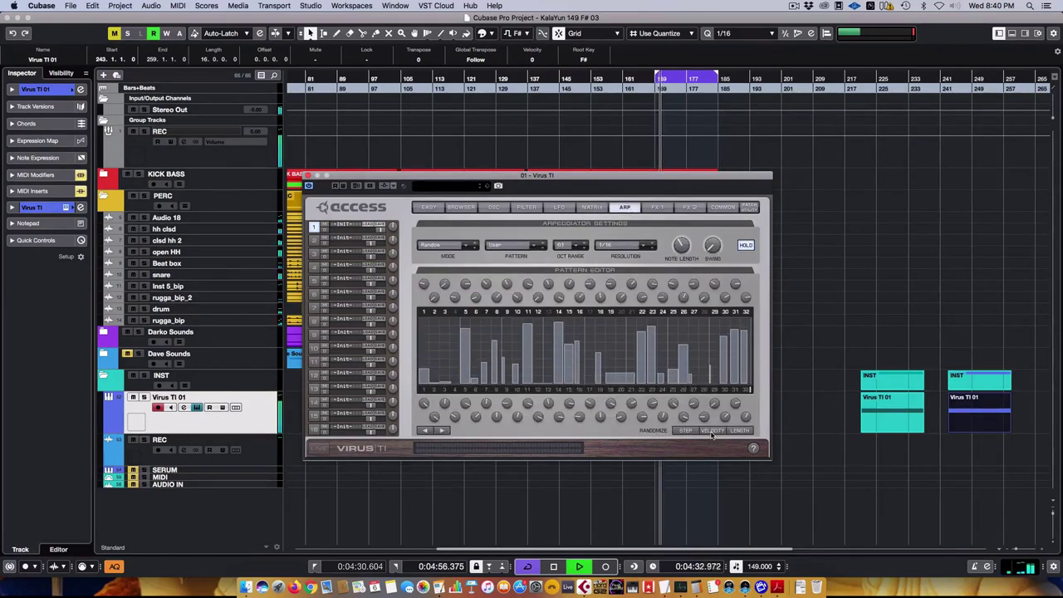
{"action": "left_click", "coordinate": [712, 432]}
{"action": "left_click", "coordinate": [712, 431]}
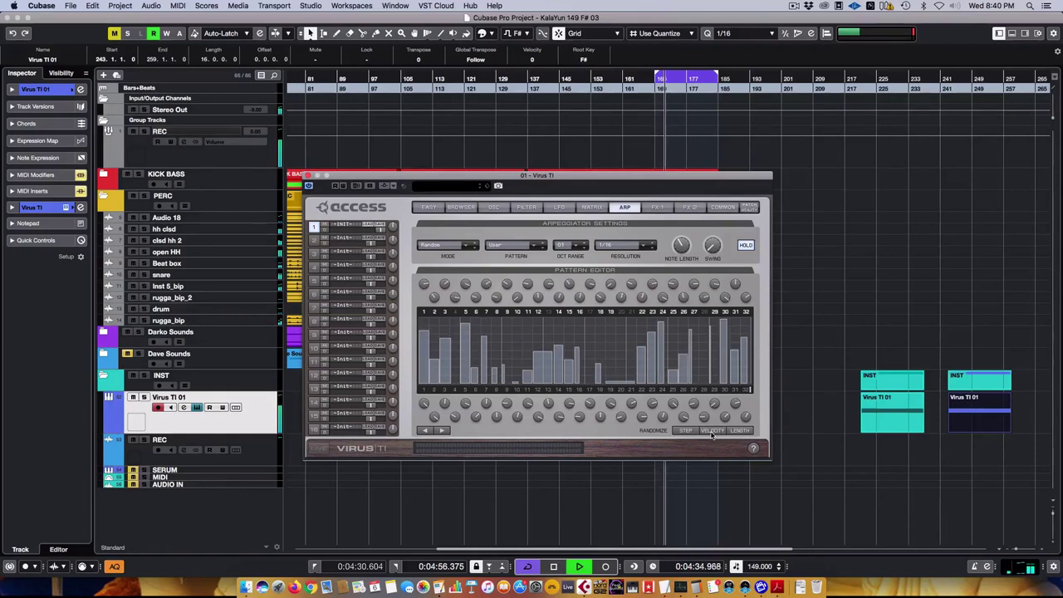
{"action": "left_click", "coordinate": [492, 207]}
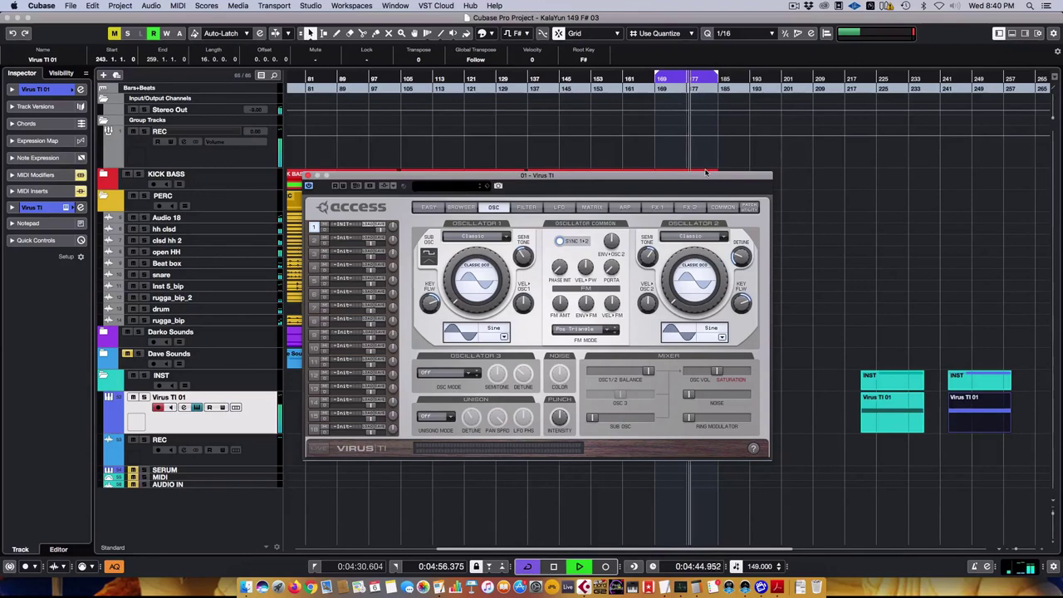
{"action": "key", "text": "space"}
Step: Randomize the arpeggiator pattern's velocities and steps during a short playback of the loop
{"action": "left_click", "coordinate": [628, 208]}
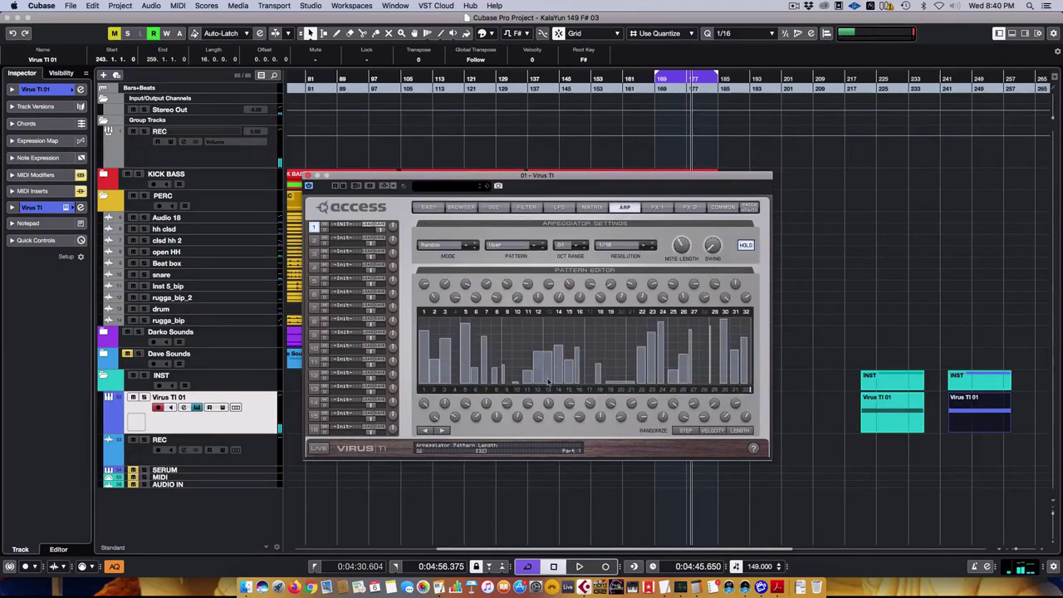
{"action": "left_click", "coordinate": [711, 431]}
{"action": "left_click", "coordinate": [692, 431]}
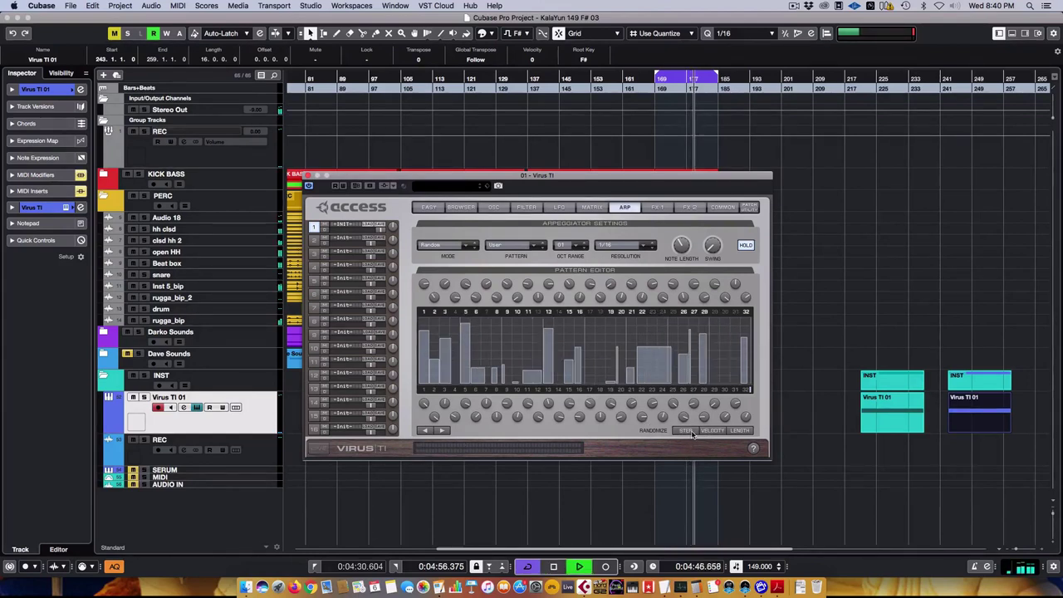
{"action": "key", "text": "space"}
Step: Switch step 13 off and step 14 on in the arpeggiator pattern, and shorten the pattern to 4 steps
{"action": "left_click_drag", "start_coordinate": [551, 335], "coordinate": [556, 402]}
{"action": "left_click", "coordinate": [547, 313]}
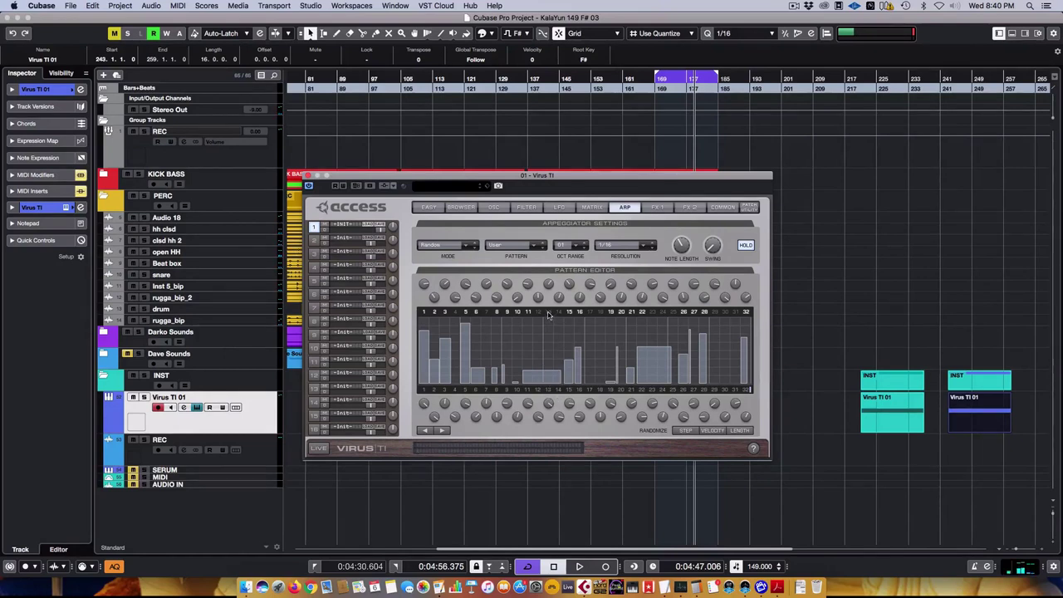
{"action": "left_click", "coordinate": [559, 313]}
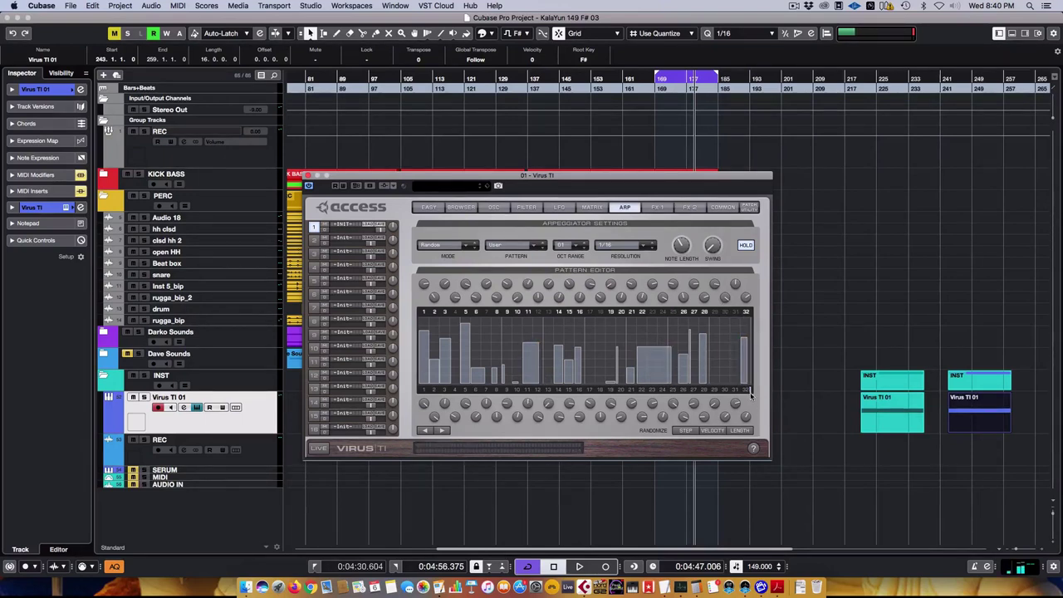
{"action": "left_click_drag", "start_coordinate": [751, 390], "coordinate": [461, 397]}
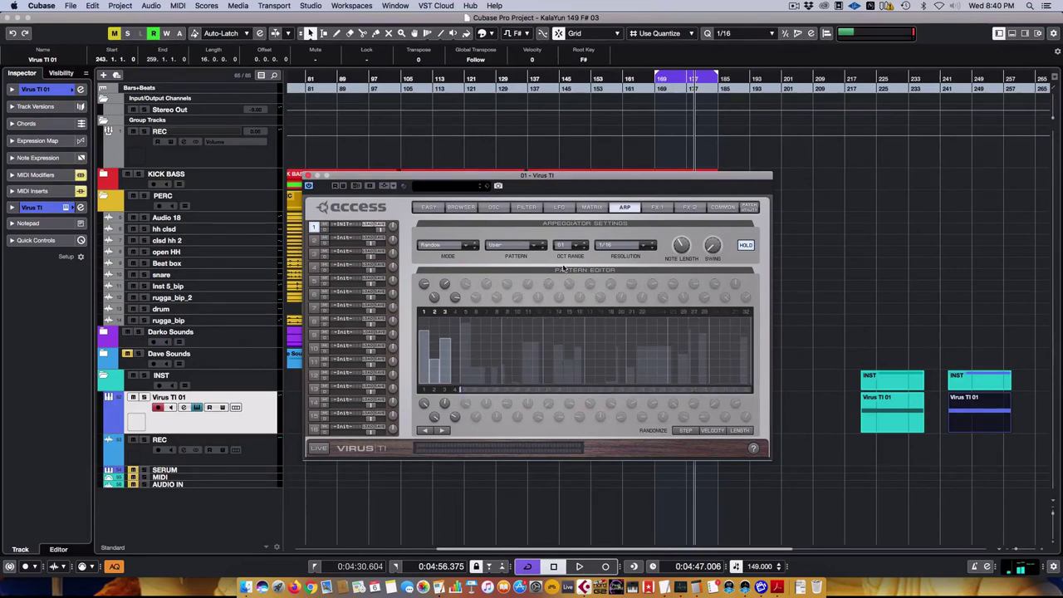
Step: Play the loop and randomize the velocities and note lengths of the four-step arpeggiator pattern
{"action": "key", "text": "space"}
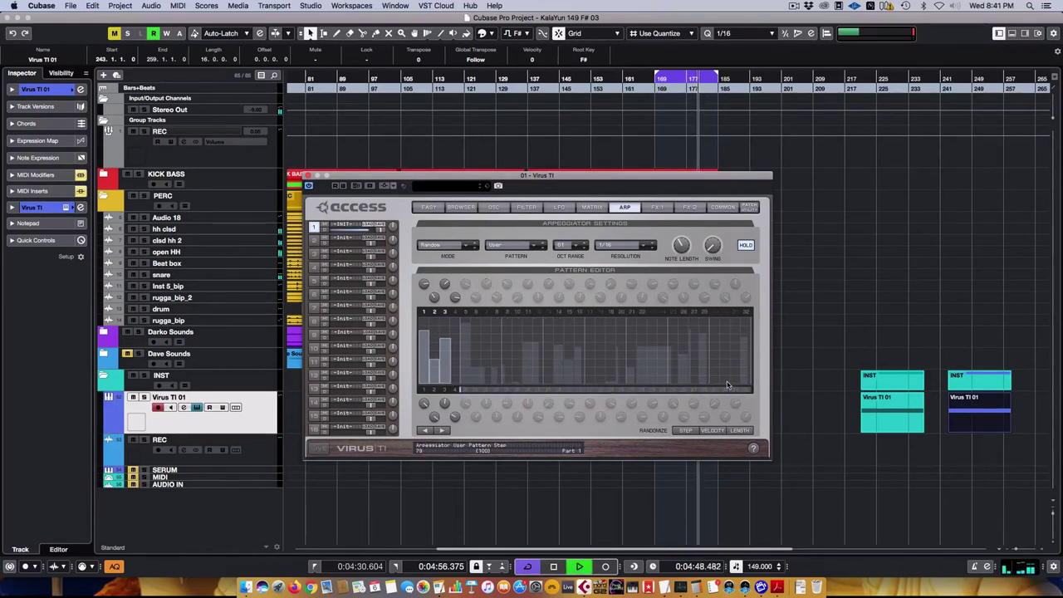
{"action": "left_click", "coordinate": [712, 431]}
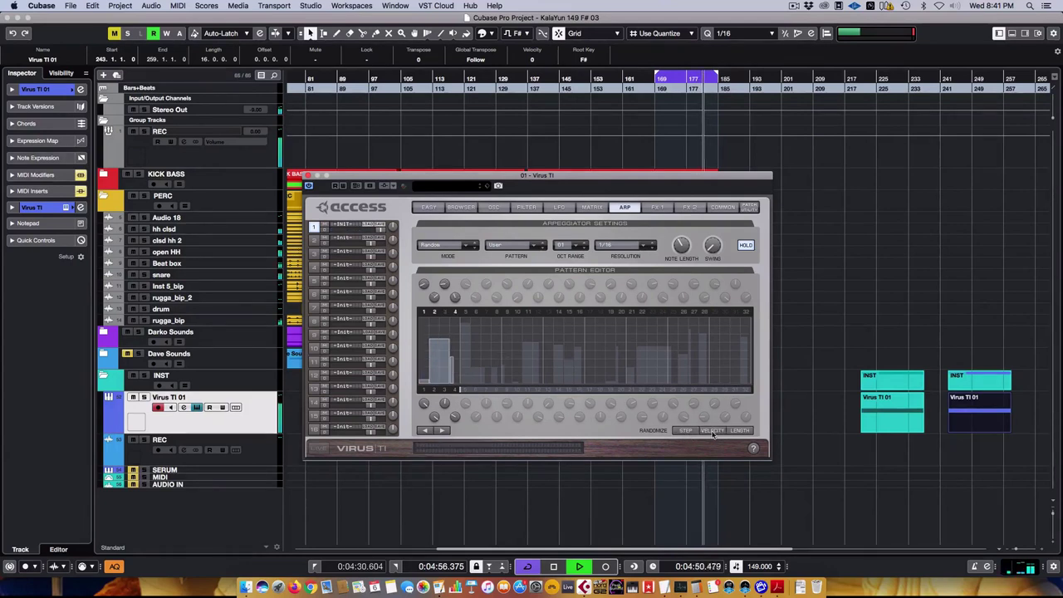
{"action": "left_click", "coordinate": [738, 431]}
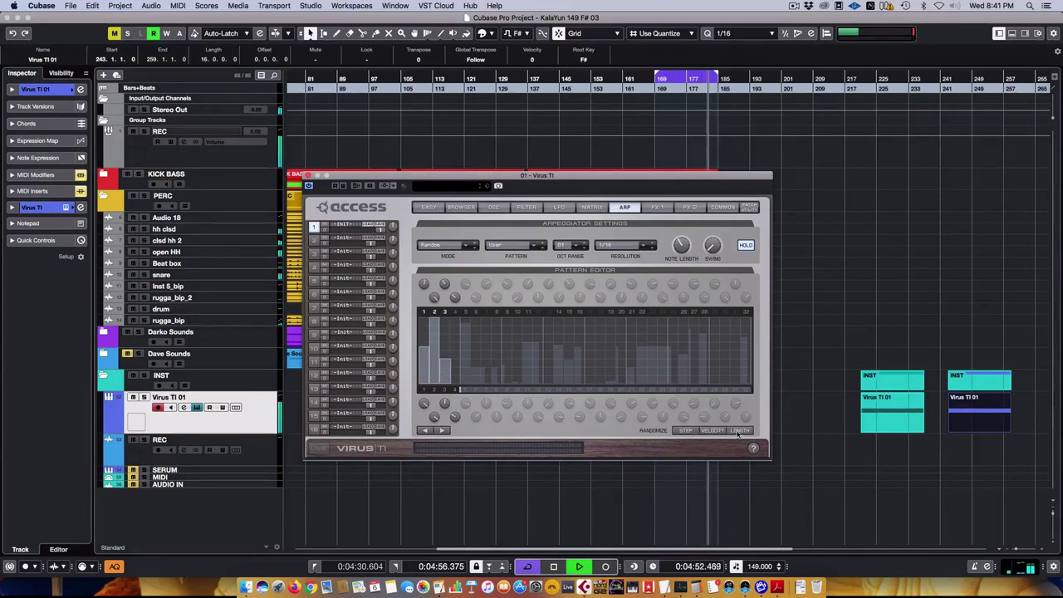
{"action": "left_click", "coordinate": [709, 431]}
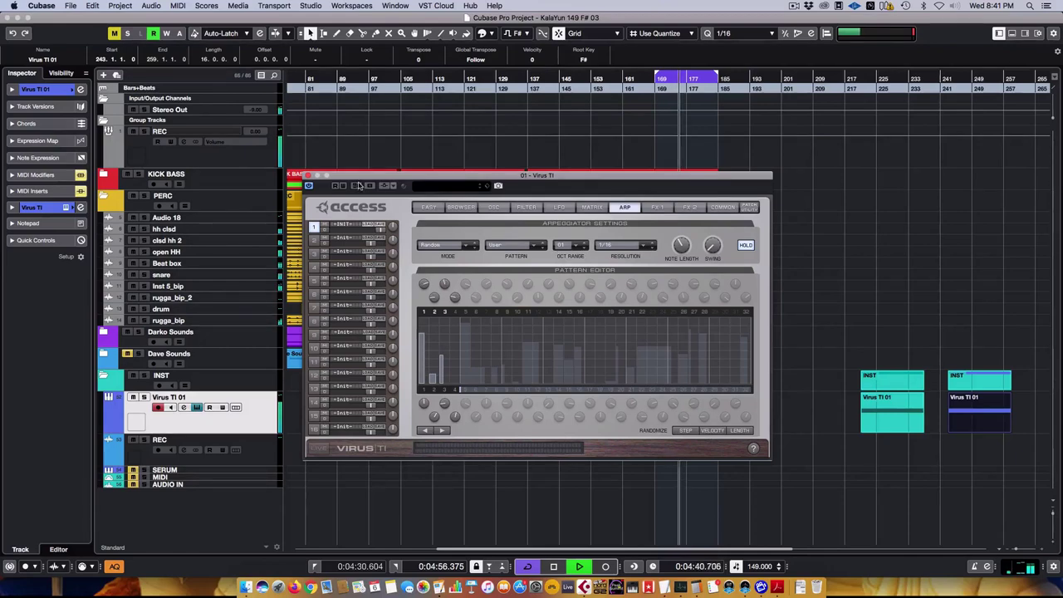
Step: Close and reopen the synth window, stop playback, and turn off the arpeggiator's Hold mode
{"action": "left_click", "coordinate": [308, 175]}
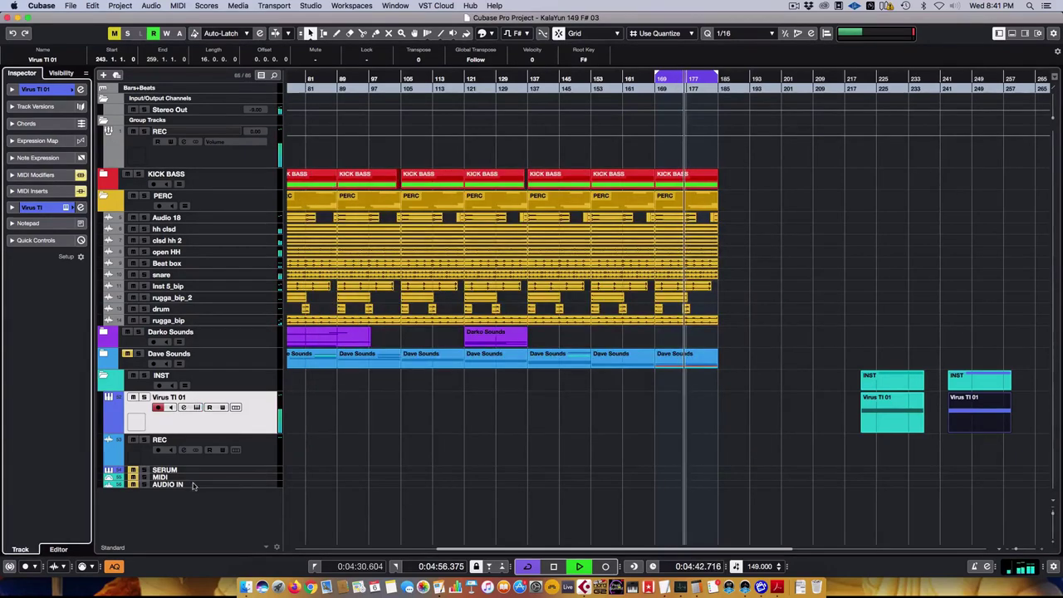
{"action": "left_click", "coordinate": [67, 207]}
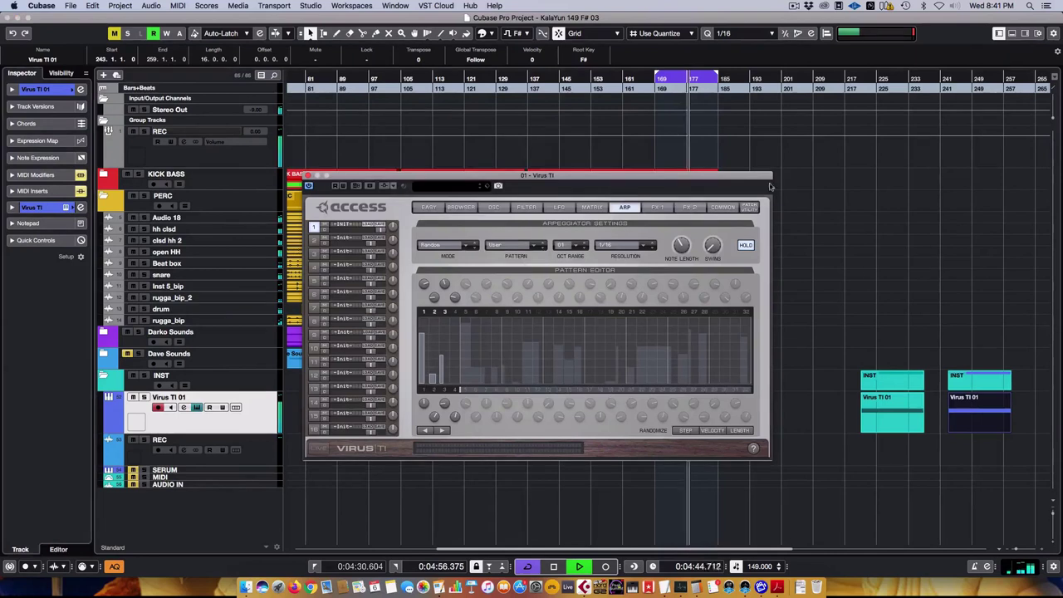
{"action": "key", "text": "space"}
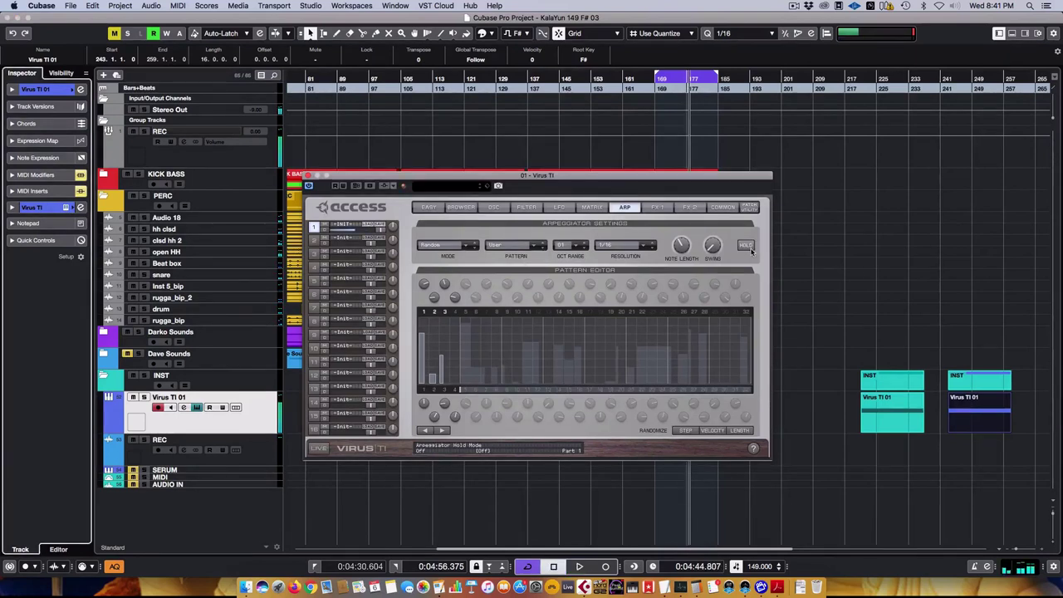
Step: Raise the Classic delay's level to -11.25 dB and start playing the loop
{"action": "left_click", "coordinate": [688, 208]}
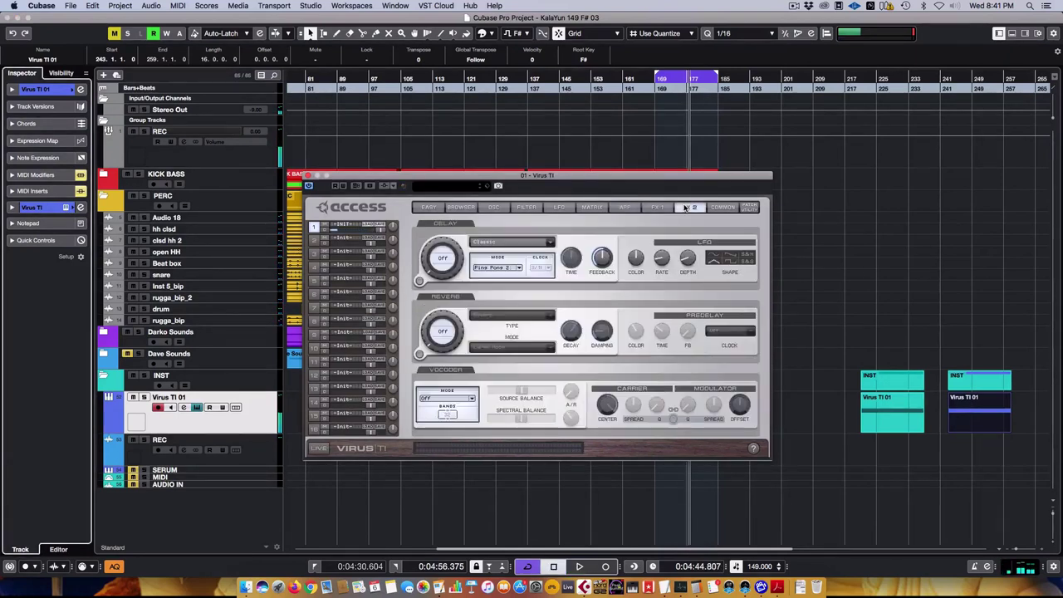
{"action": "left_click_drag", "start_coordinate": [442, 274], "coordinate": [444, 258]}
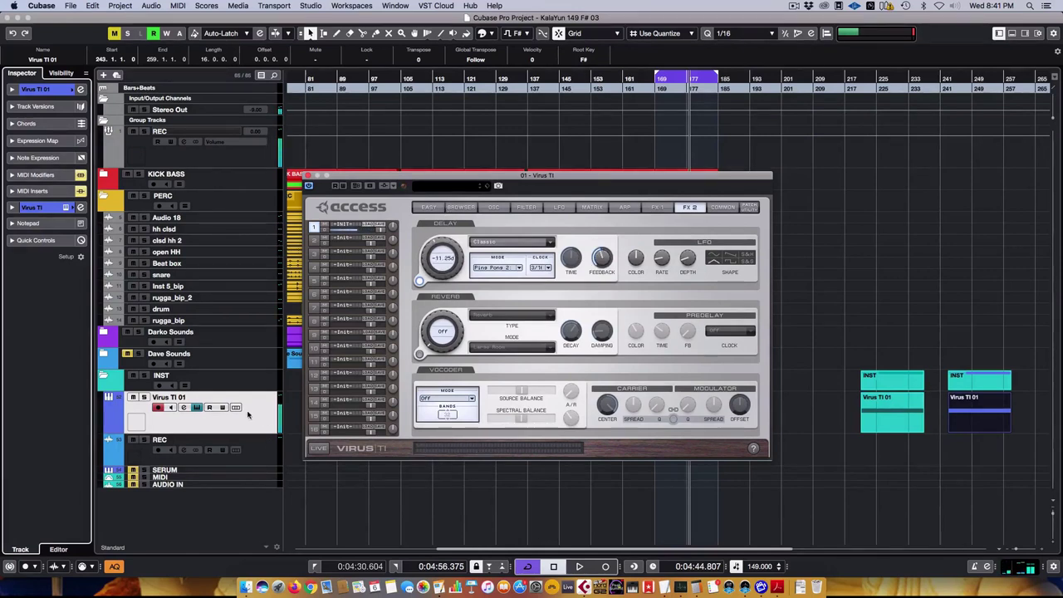
{"action": "left_click", "coordinate": [307, 166]}
{"action": "key", "text": "space"}
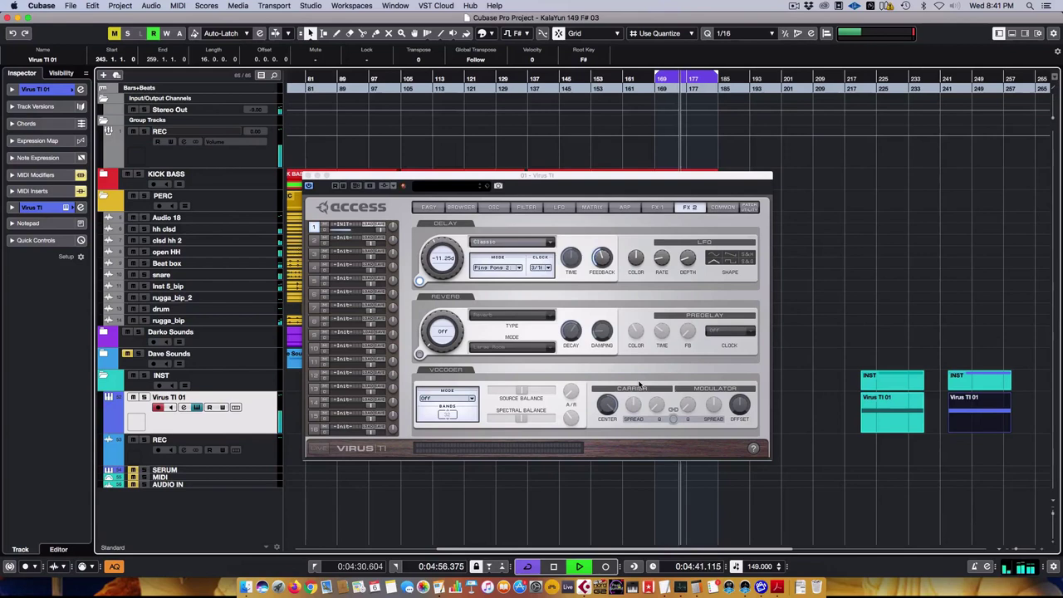
Step: Show the arpeggiator pattern during playback, move the synth window aside, and stop the loop
{"action": "left_click", "coordinate": [622, 206]}
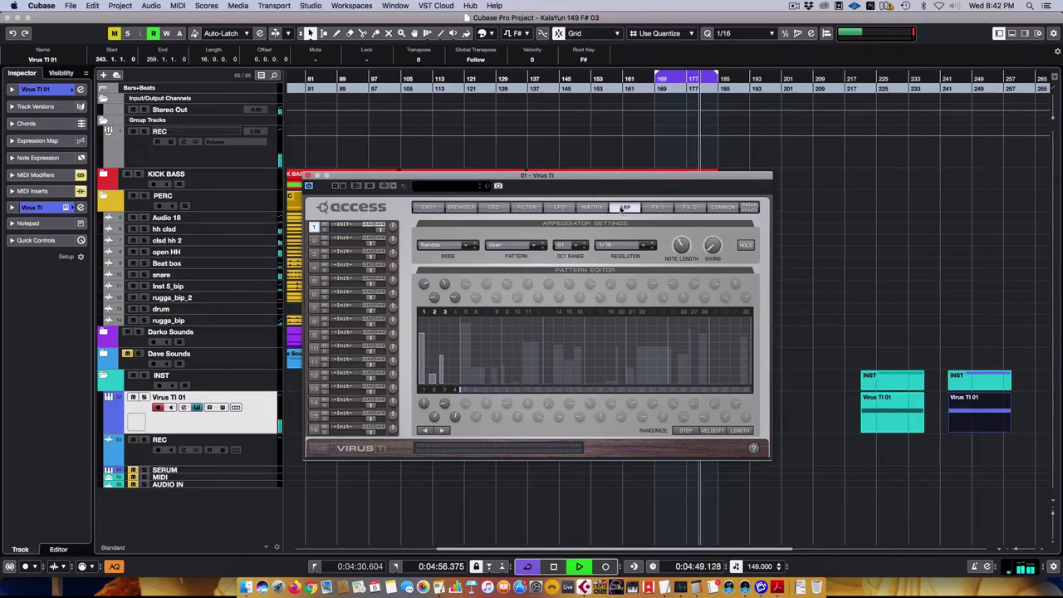
{"action": "left_click_drag", "start_coordinate": [622, 180], "coordinate": [524, 156]}
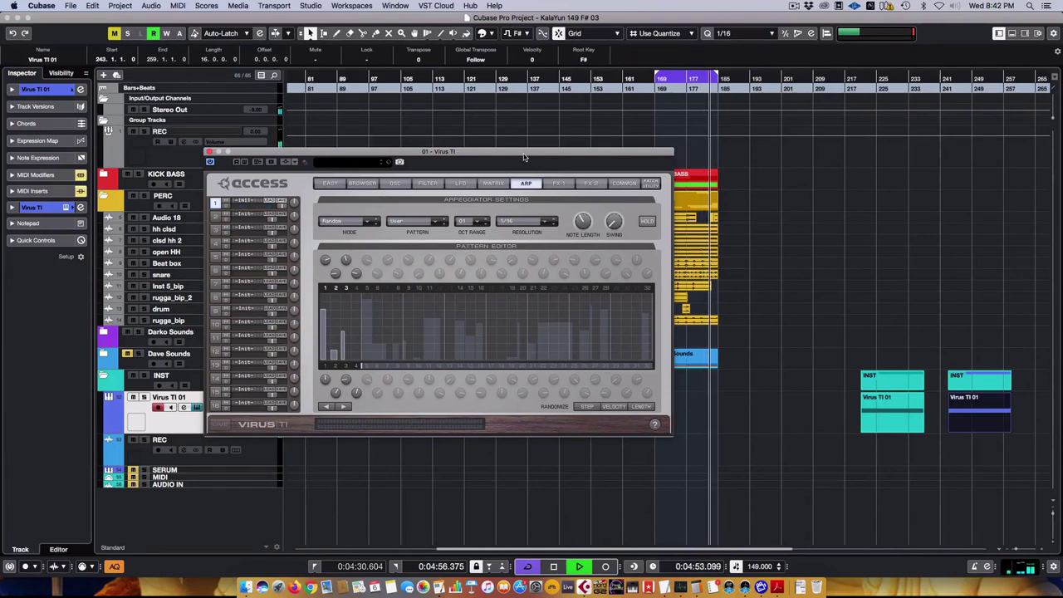
{"action": "key", "text": "space"}
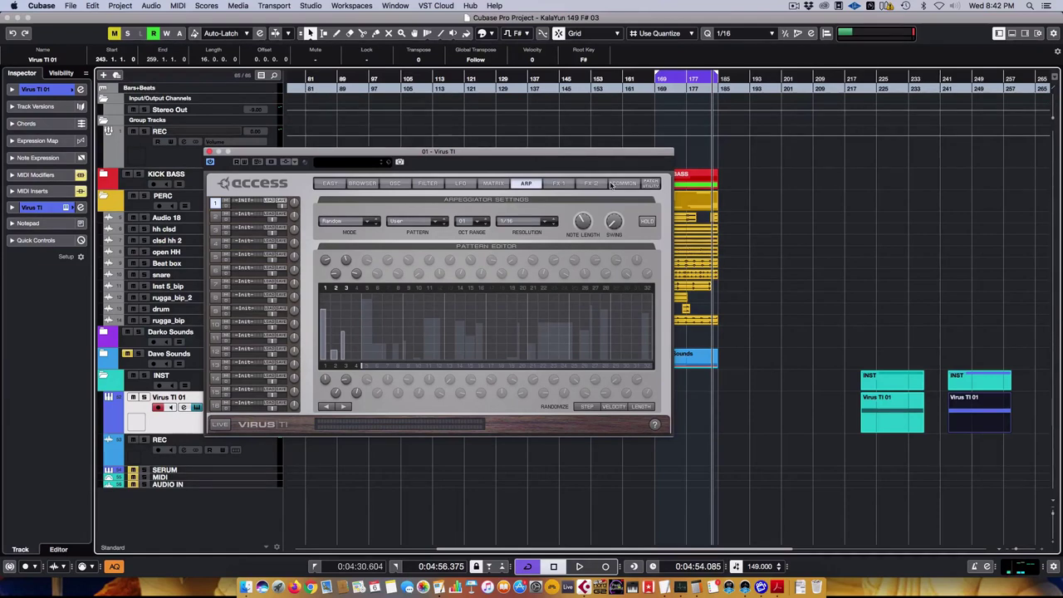
Step: Set the source of modulation matrix slot 3 to LFO 1 bipolar
{"action": "left_click", "coordinate": [493, 182]}
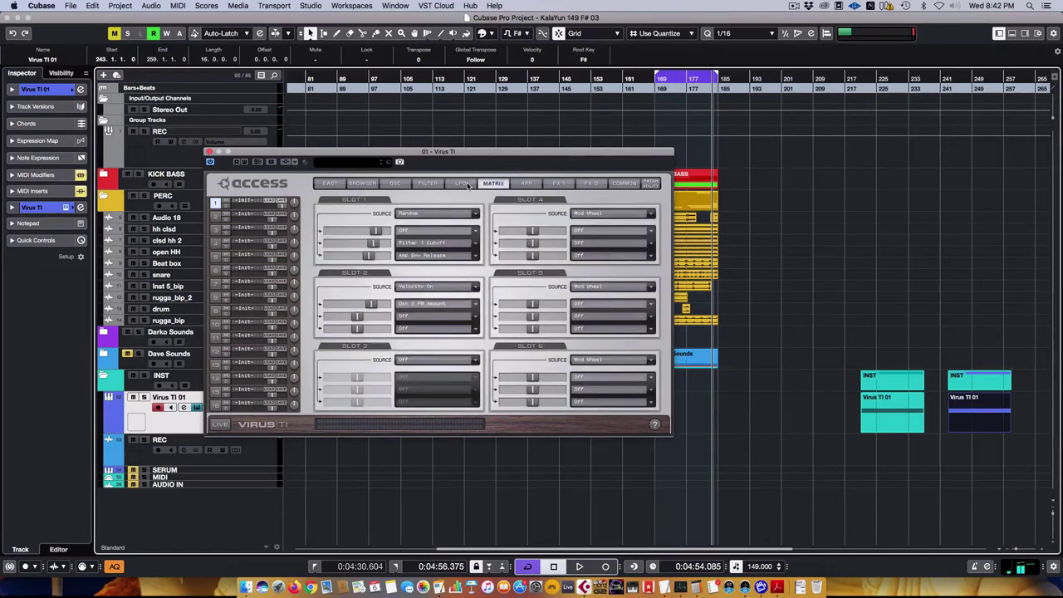
{"action": "left_click", "coordinate": [460, 182]}
{"action": "left_click", "coordinate": [493, 183]}
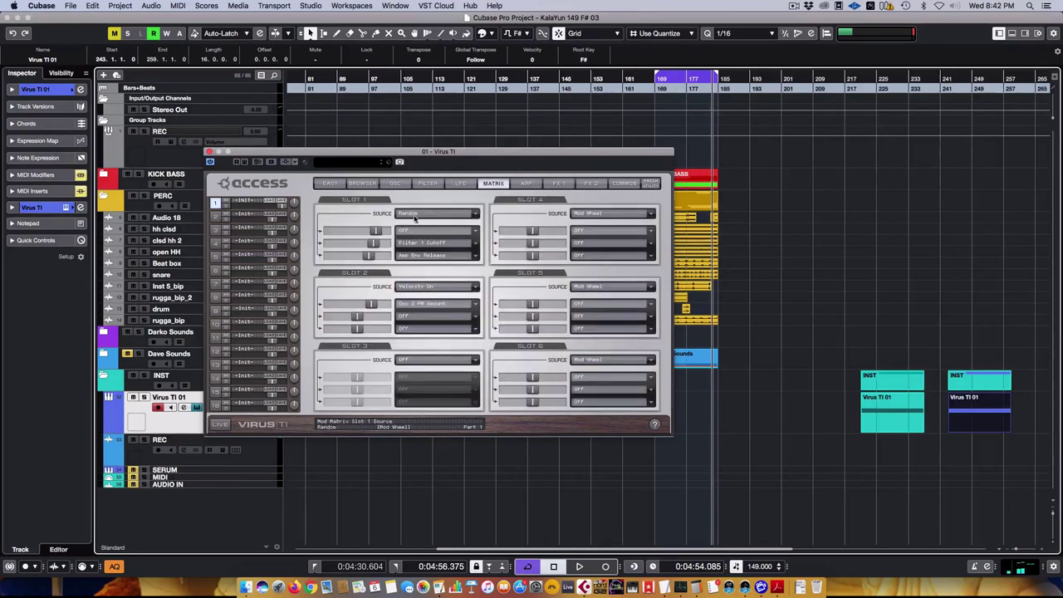
{"action": "left_click", "coordinate": [417, 358]}
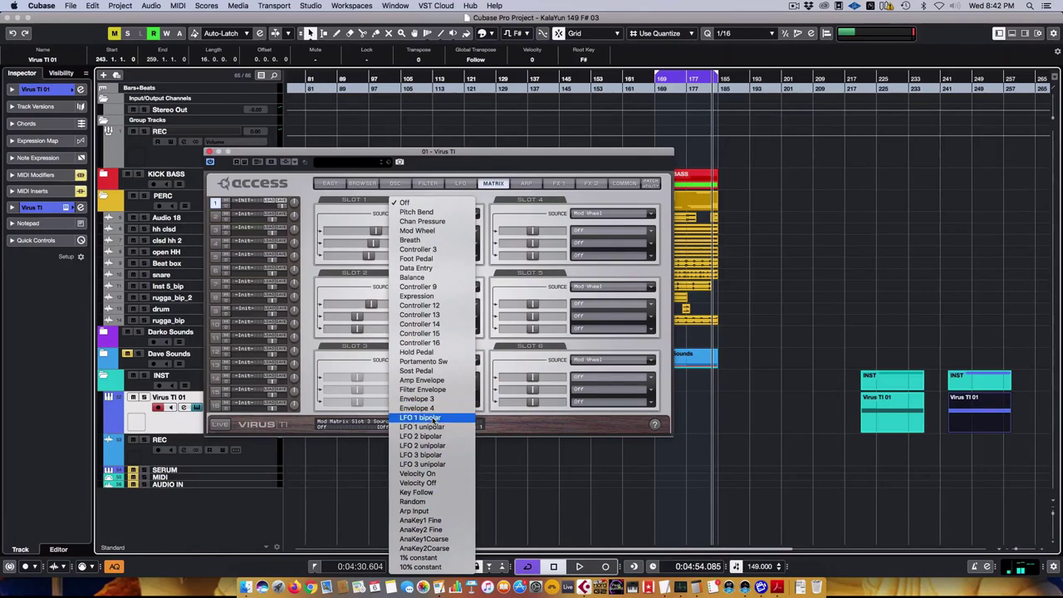
{"action": "left_click", "coordinate": [438, 417]}
{"action": "left_click", "coordinate": [432, 360]}
{"action": "left_click", "coordinate": [431, 360]}
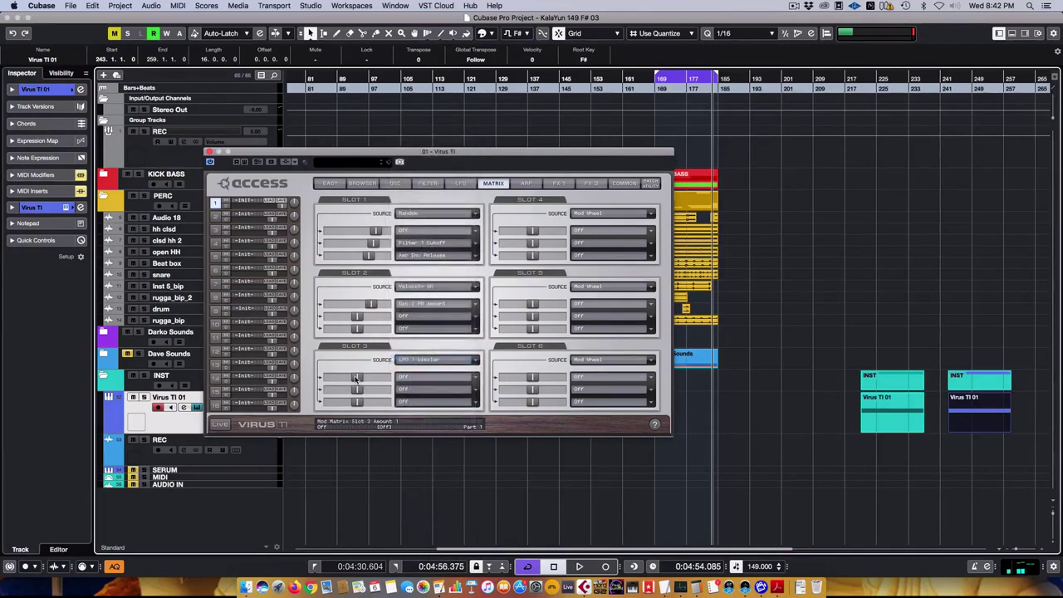
Step: Set LFO 2's clock to 2/1 and return to the modulation matrix
{"action": "left_click", "coordinate": [428, 183]}
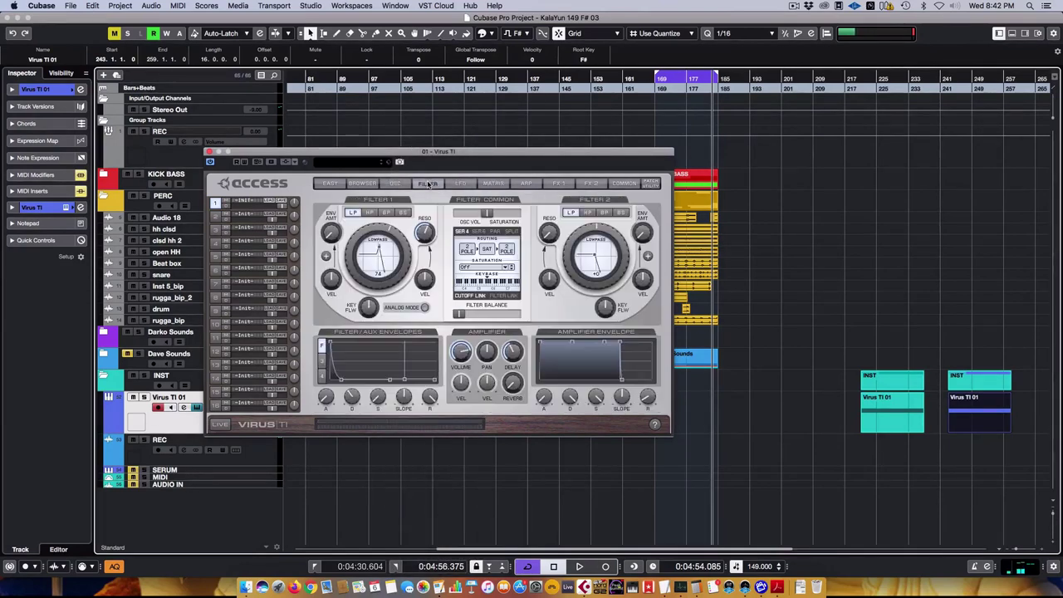
{"action": "left_click", "coordinate": [467, 183]}
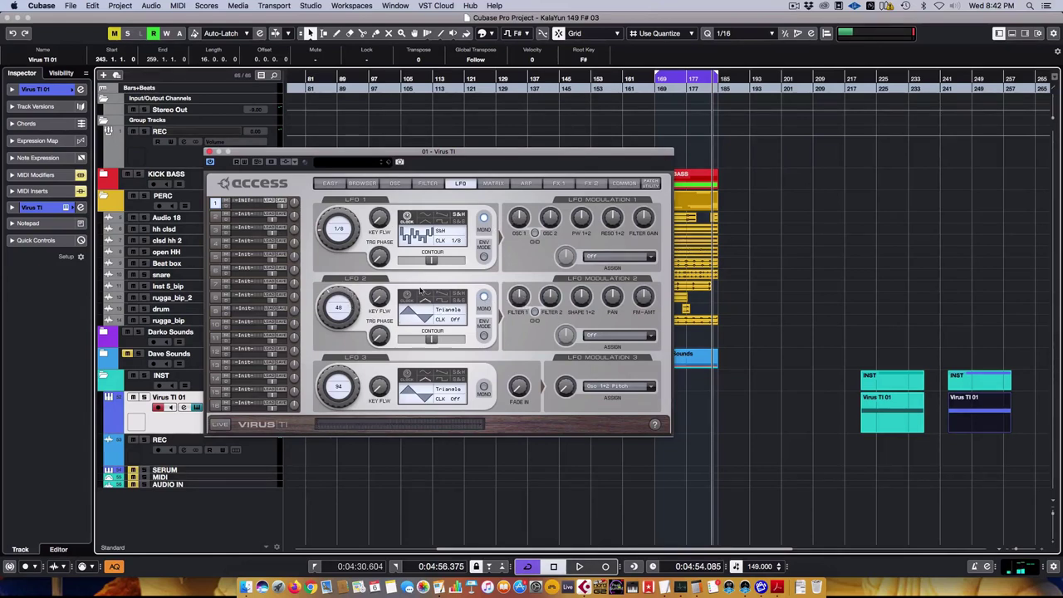
{"action": "left_click", "coordinate": [407, 297]}
{"action": "left_click", "coordinate": [453, 320]}
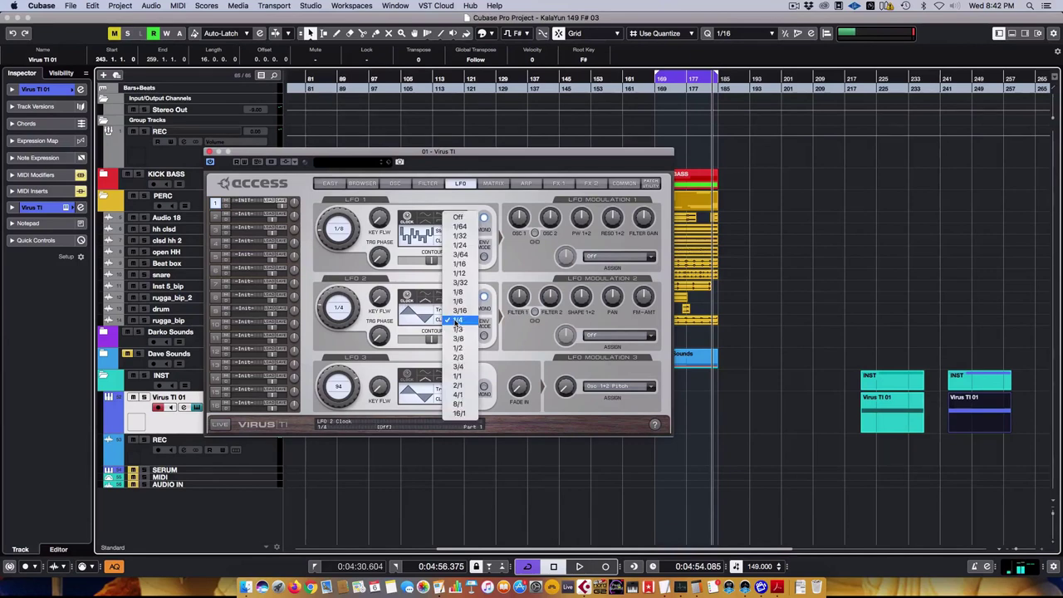
{"action": "left_click", "coordinate": [460, 386]}
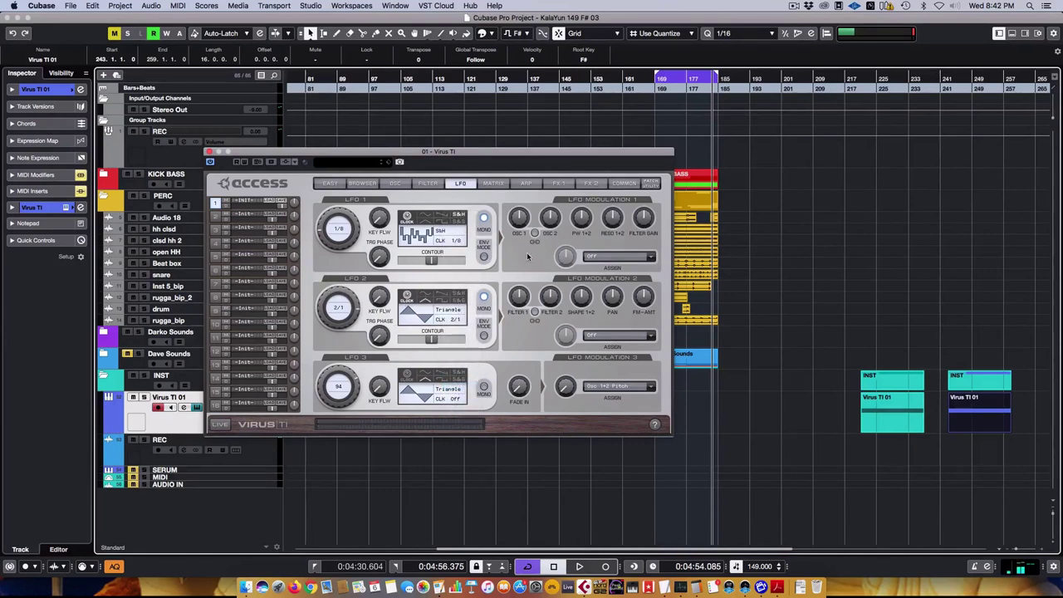
{"action": "left_click", "coordinate": [493, 184]}
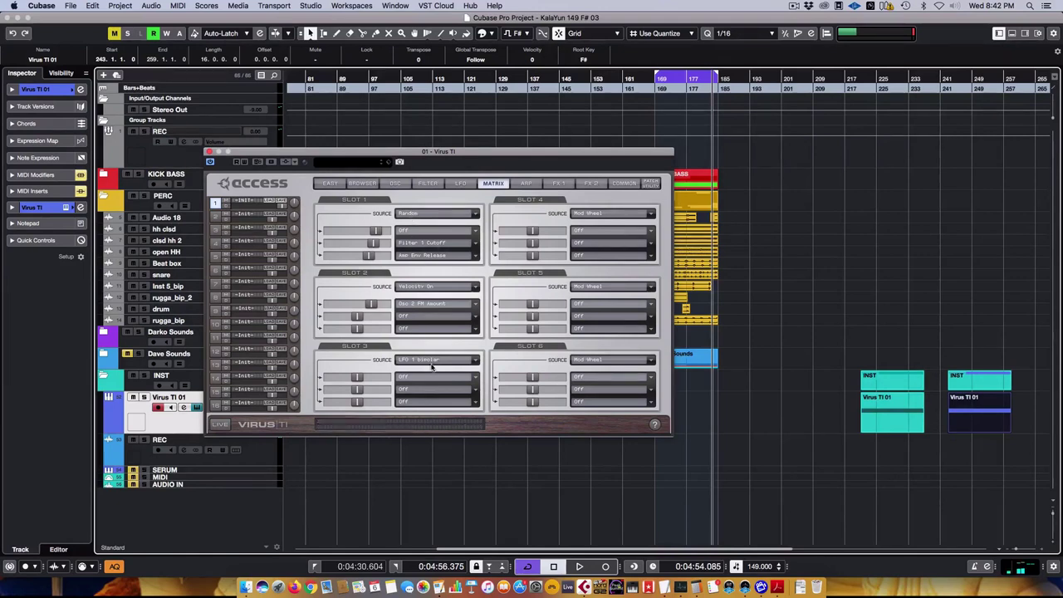
Step: Try LFO 1 bipolar and LFO 2 bipolar as the source of modulation matrix slot 2
{"action": "left_click", "coordinate": [426, 288]}
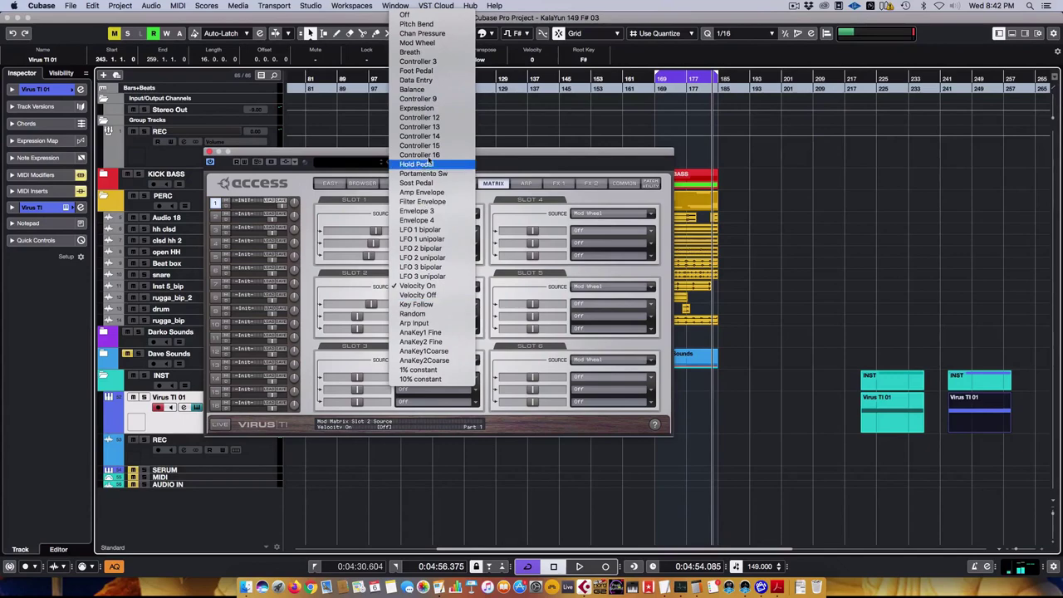
{"action": "left_click", "coordinate": [438, 232]}
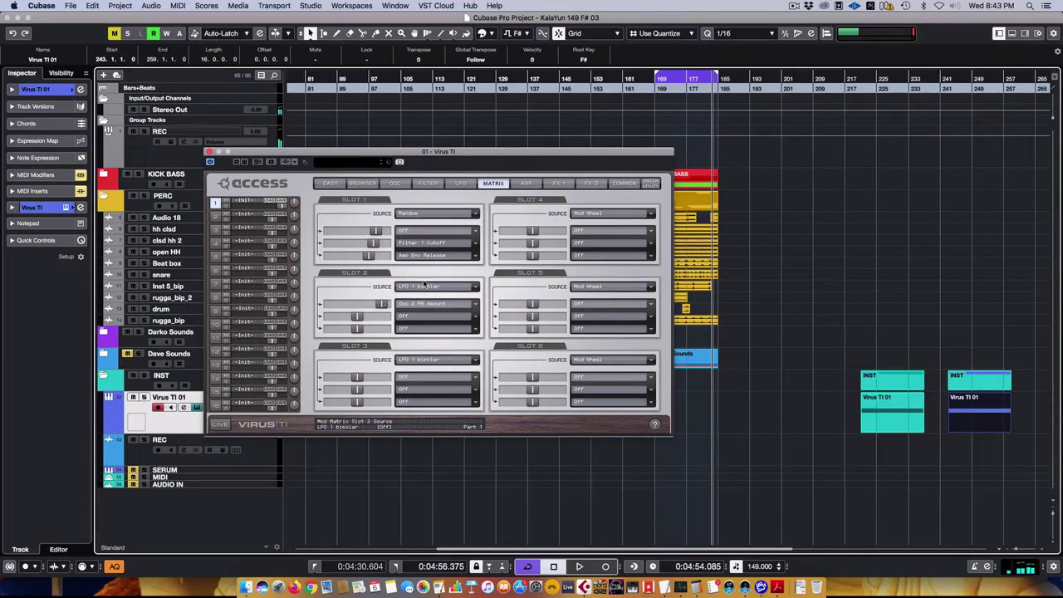
{"action": "left_click", "coordinate": [424, 287]}
{"action": "left_click", "coordinate": [427, 305]}
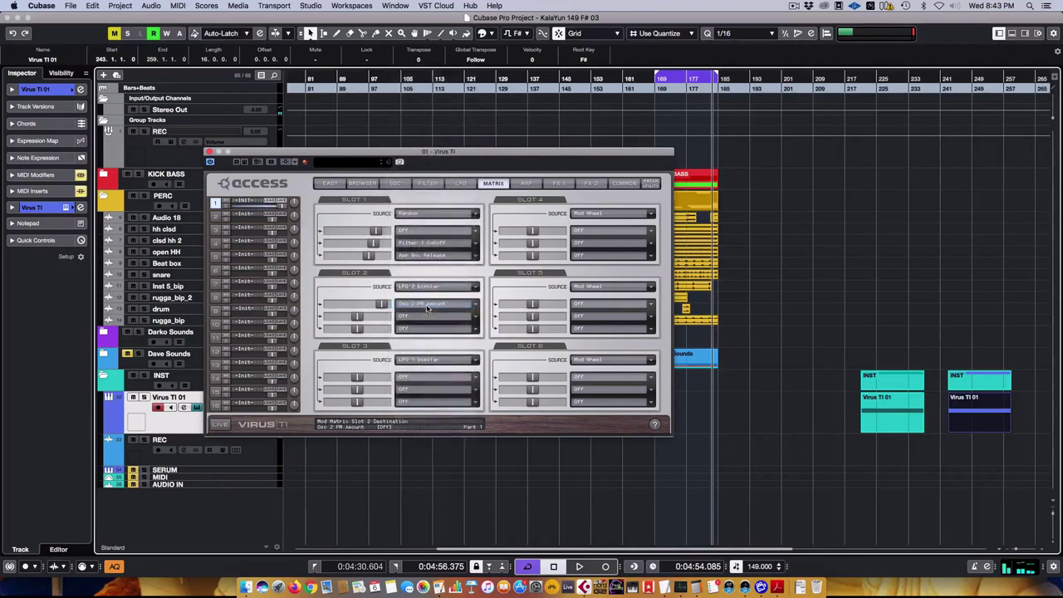
Step: Review the patch's arpeggiator, modulation matrix, LFO, filter and first effects pages
{"action": "left_click", "coordinate": [528, 184]}
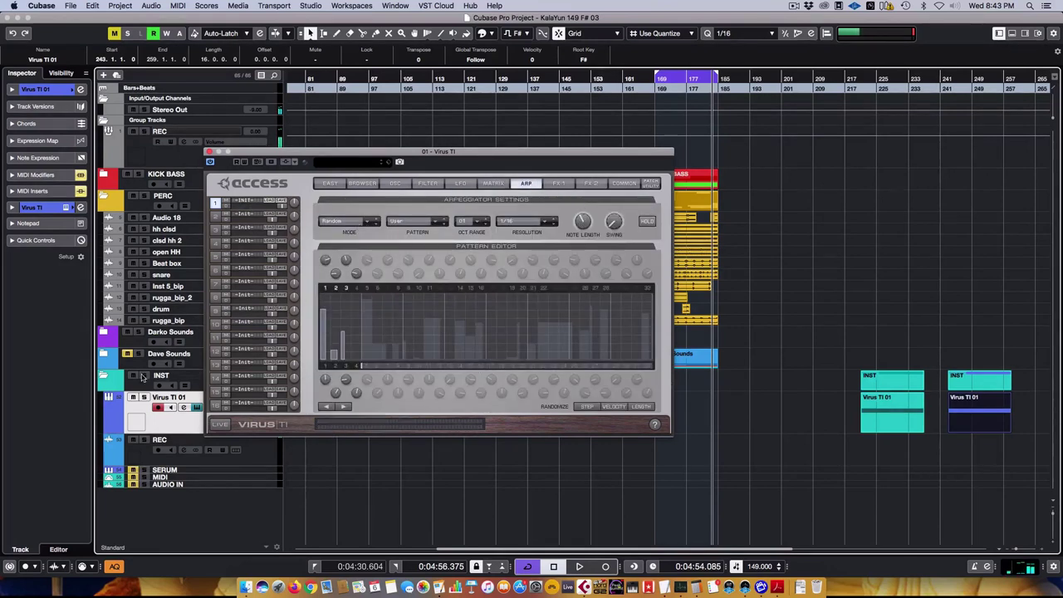
{"action": "left_click", "coordinate": [493, 184]}
{"action": "left_click", "coordinate": [457, 184]}
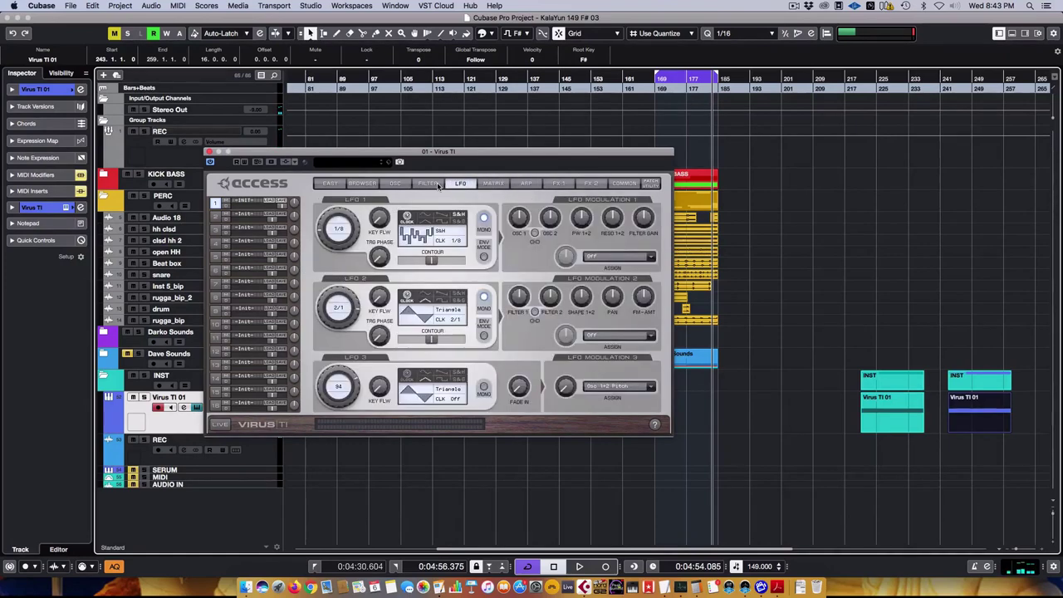
{"action": "left_click", "coordinate": [491, 184]}
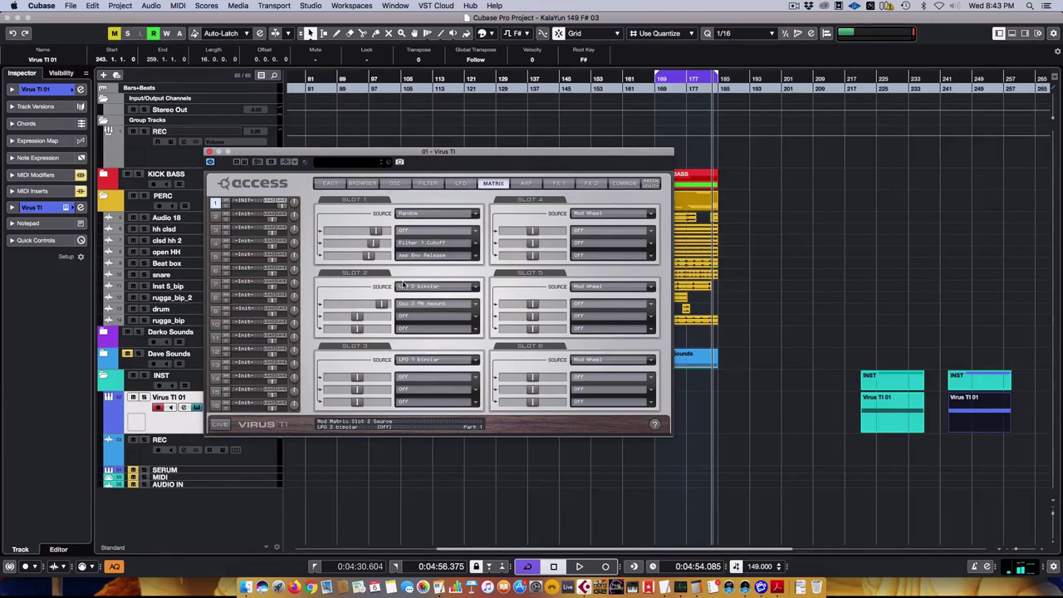
{"action": "left_click", "coordinate": [436, 186]}
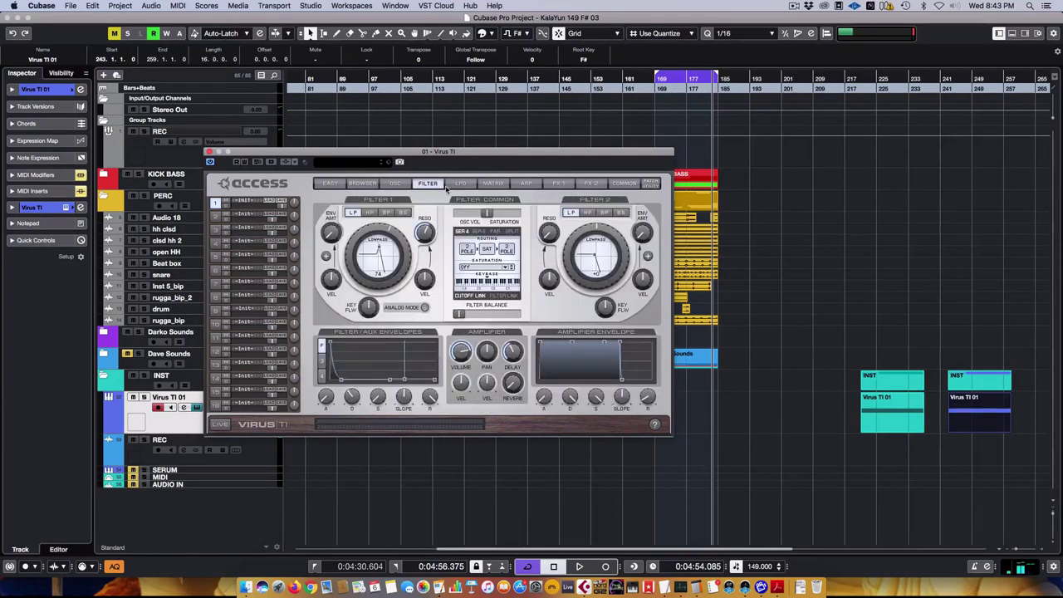
{"action": "left_click", "coordinate": [456, 186]}
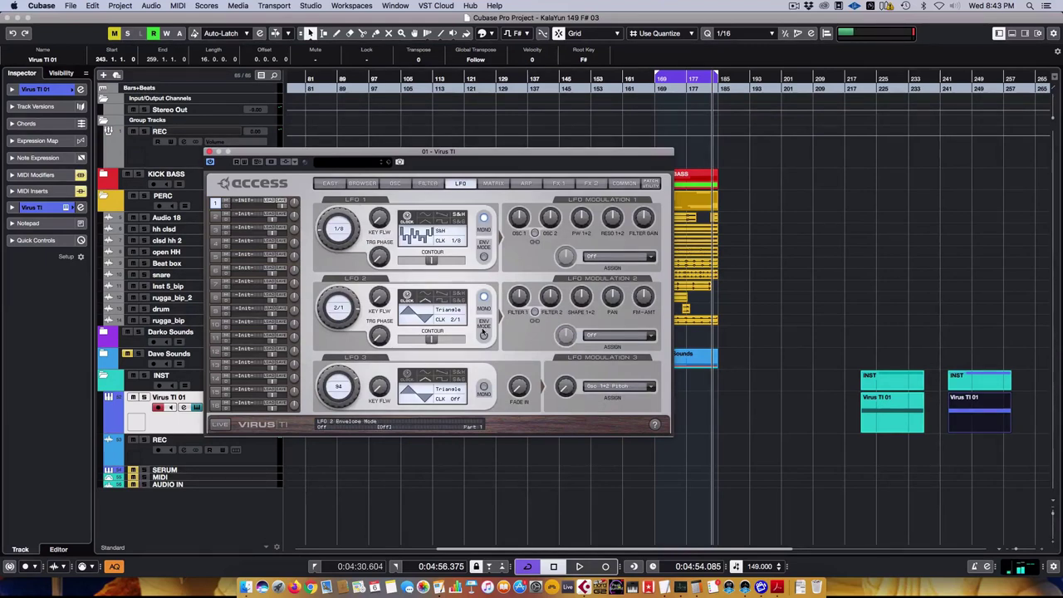
{"action": "left_click", "coordinate": [559, 185]}
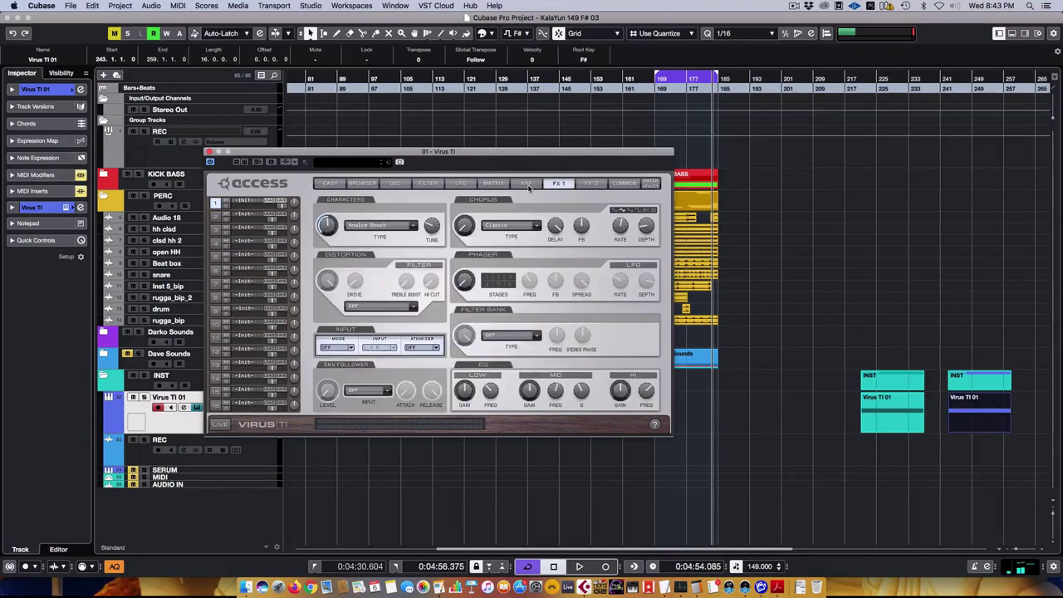
{"action": "left_click", "coordinate": [526, 184]}
{"action": "left_click", "coordinate": [560, 184]}
Step: Move the synth window off the track list, and turn on the arpeggiator's Hold with the loop playing
{"action": "left_click_drag", "start_coordinate": [349, 155], "coordinate": [420, 176]}
{"action": "key", "text": "space"}
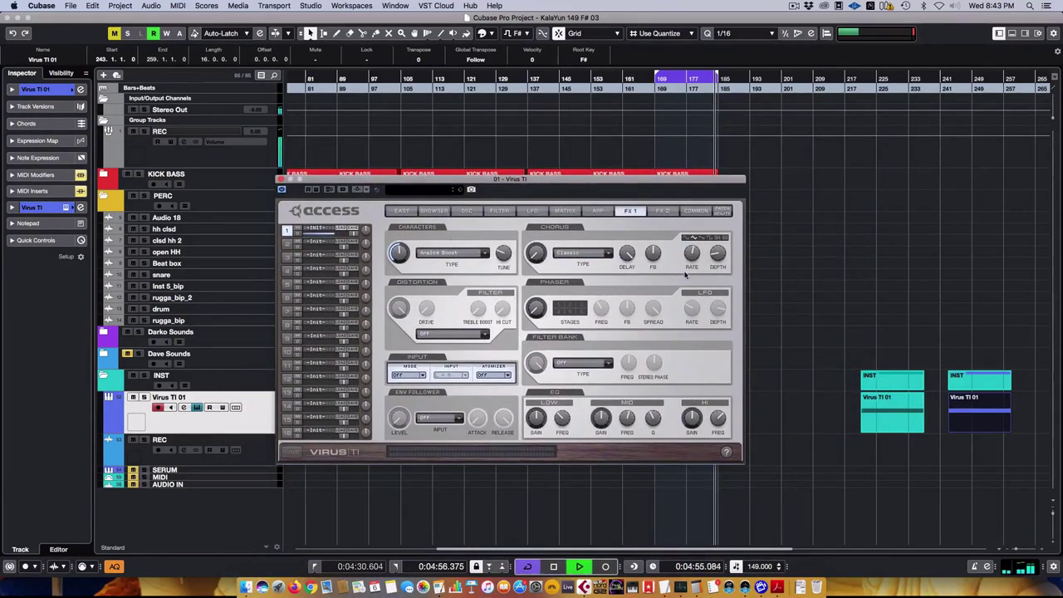
{"action": "left_click", "coordinate": [598, 213]}
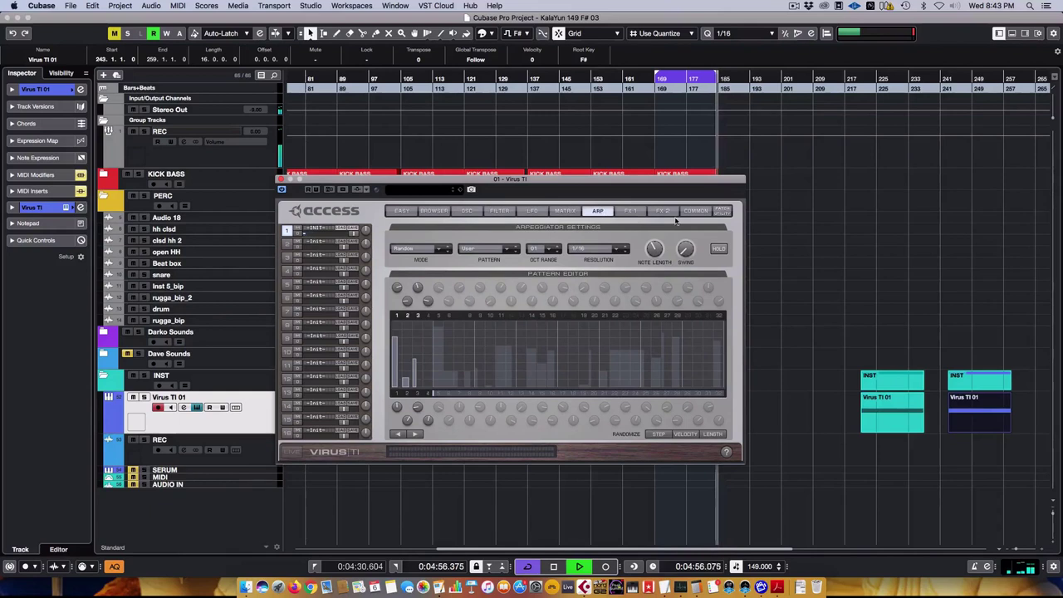
{"action": "left_click", "coordinate": [719, 250]}
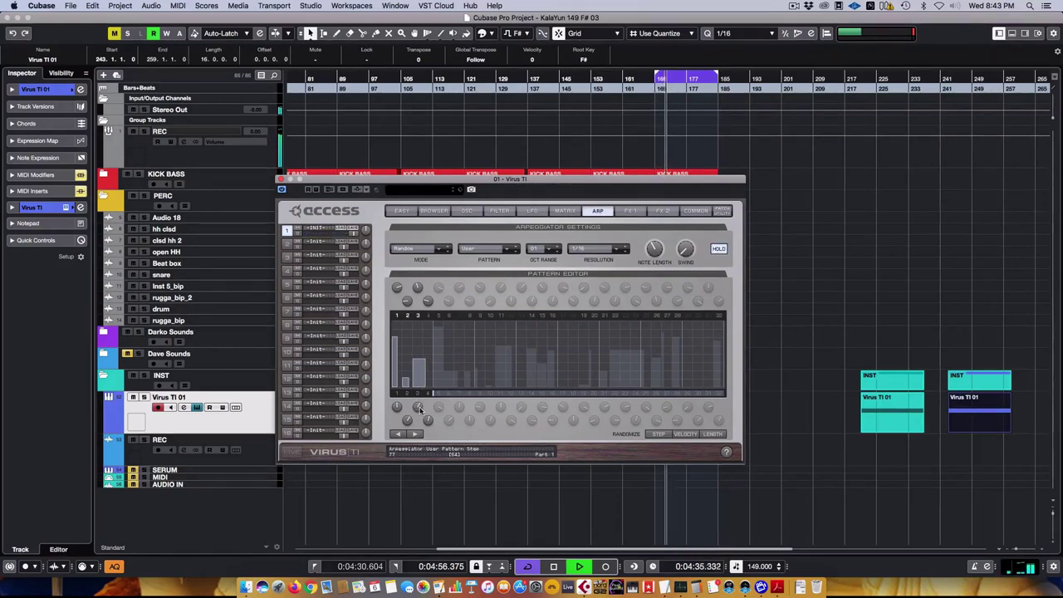
{"action": "left_click", "coordinate": [630, 210]}
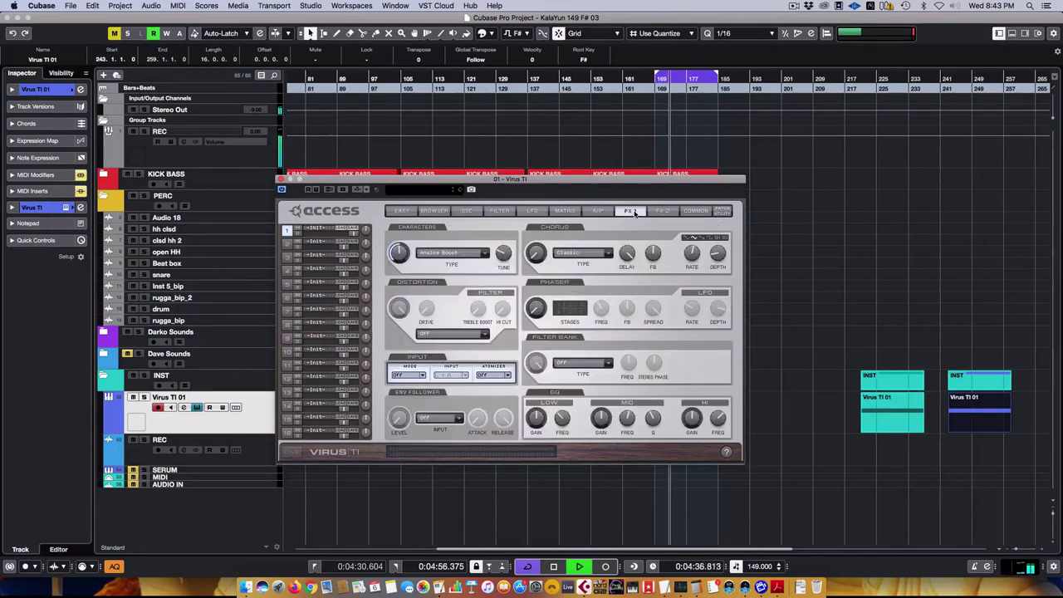
{"action": "left_click", "coordinate": [591, 212]}
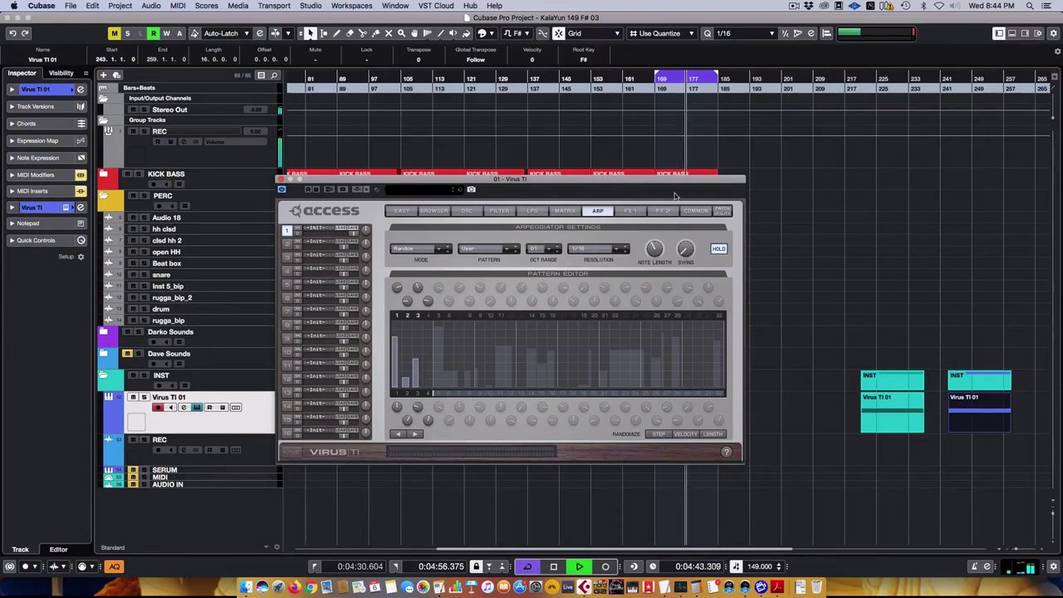
Step: Set the distortion type to Light with a mix of about 29 %
{"action": "left_click", "coordinate": [630, 210]}
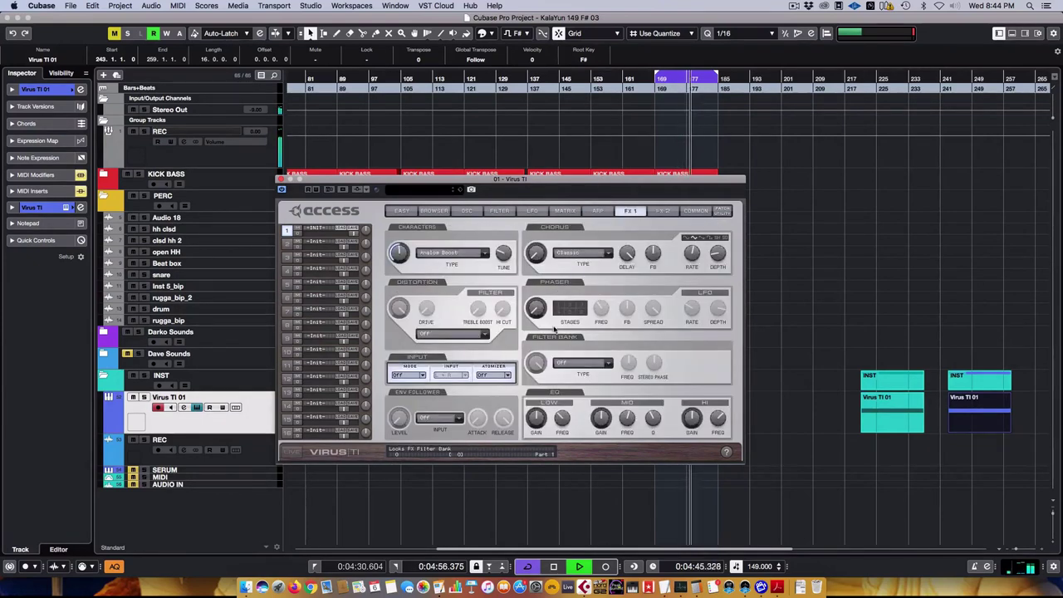
{"action": "left_click", "coordinate": [442, 337]}
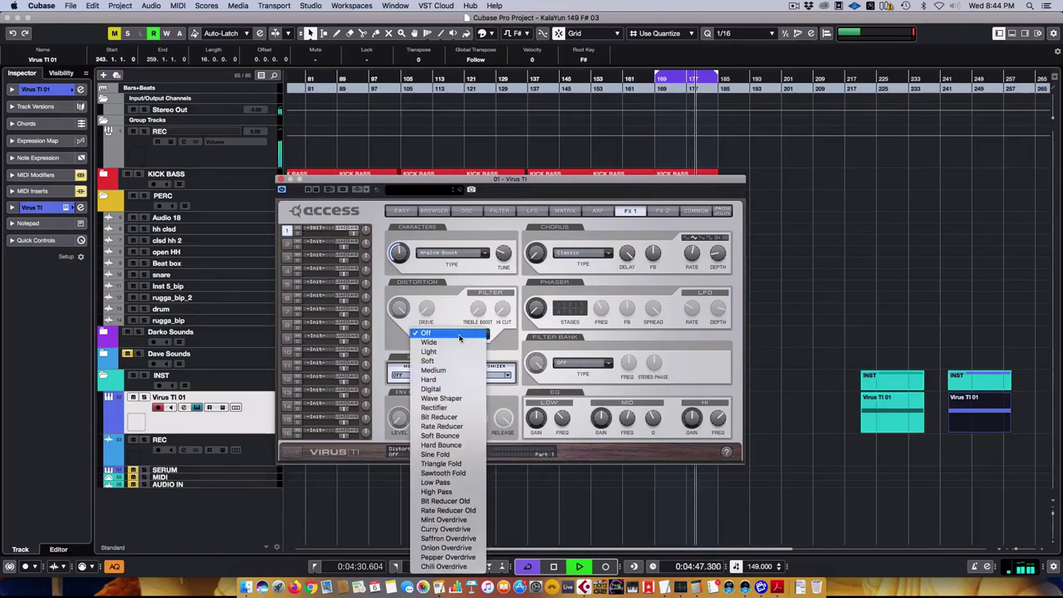
{"action": "left_click", "coordinate": [427, 351]}
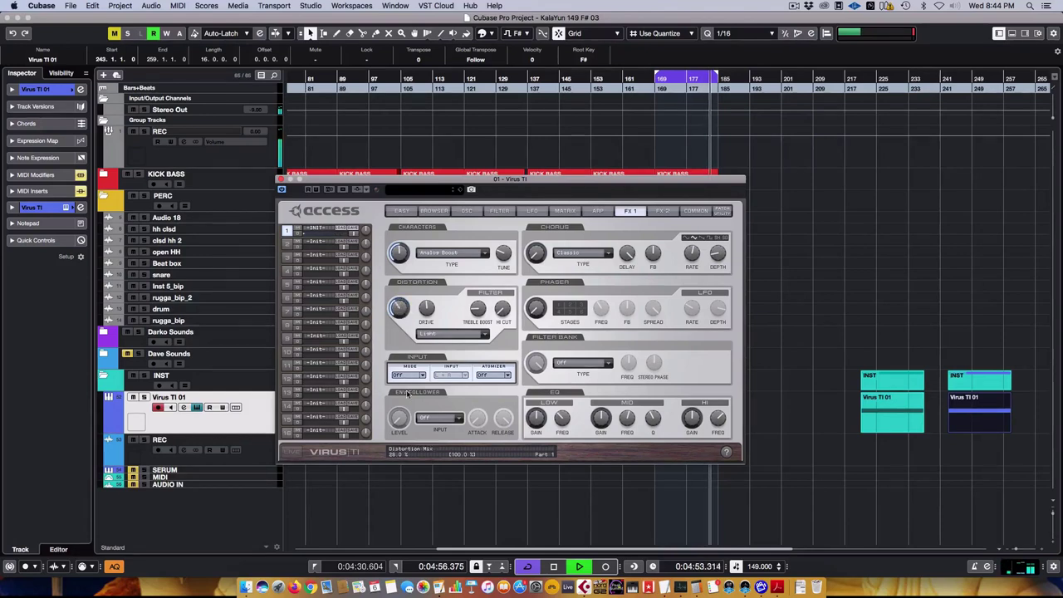
Step: Audition Saffron Overdrive with a higher mix, and switch the distortion type back to Light
{"action": "left_click", "coordinate": [434, 334]}
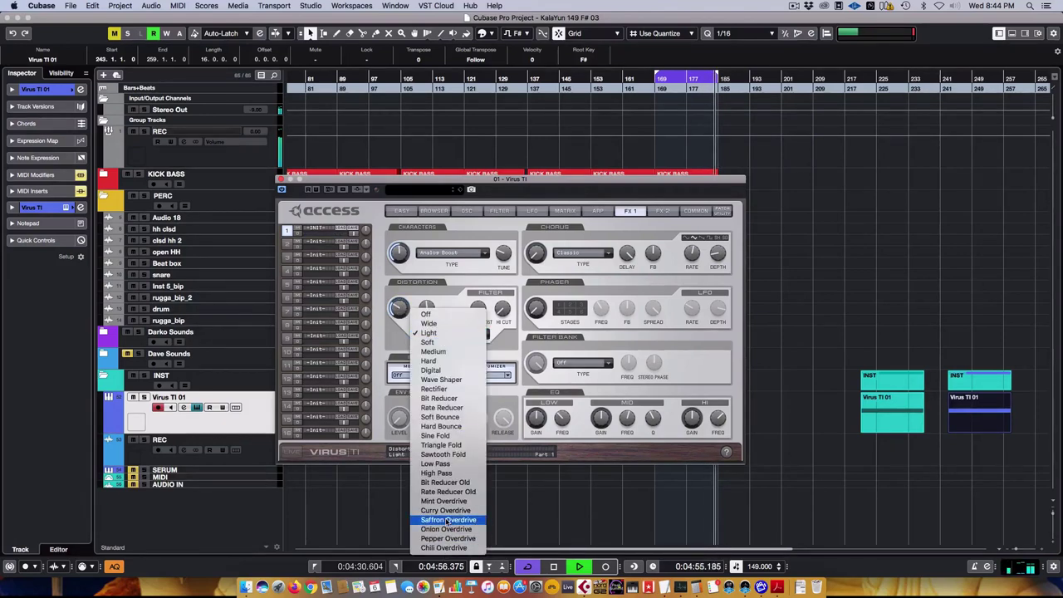
{"action": "left_click", "coordinate": [449, 527]}
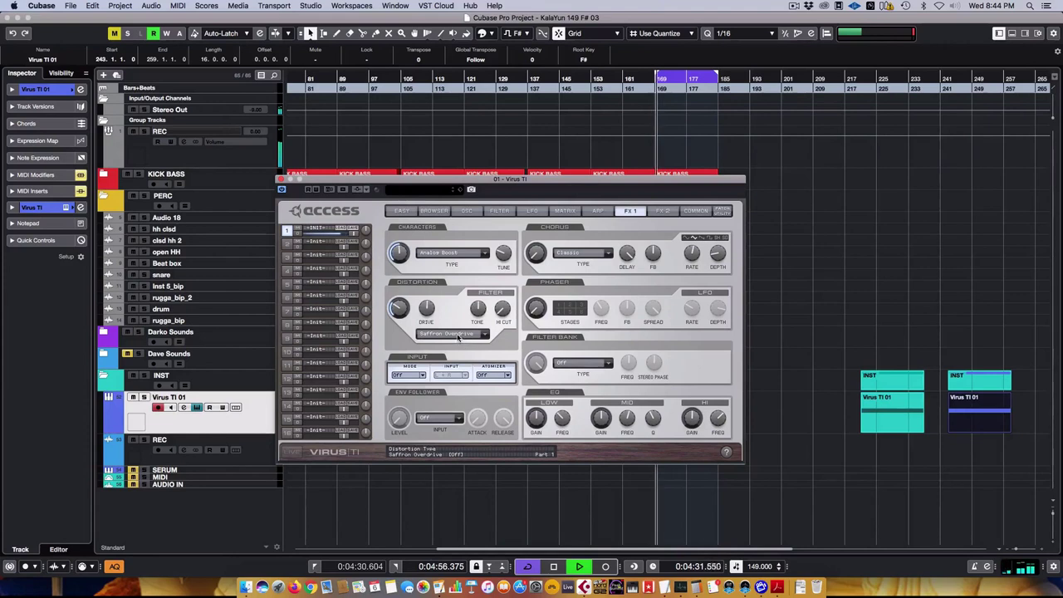
{"action": "scroll", "coordinate": [399, 306], "scroll_direction": "up", "scroll_amount": 5}
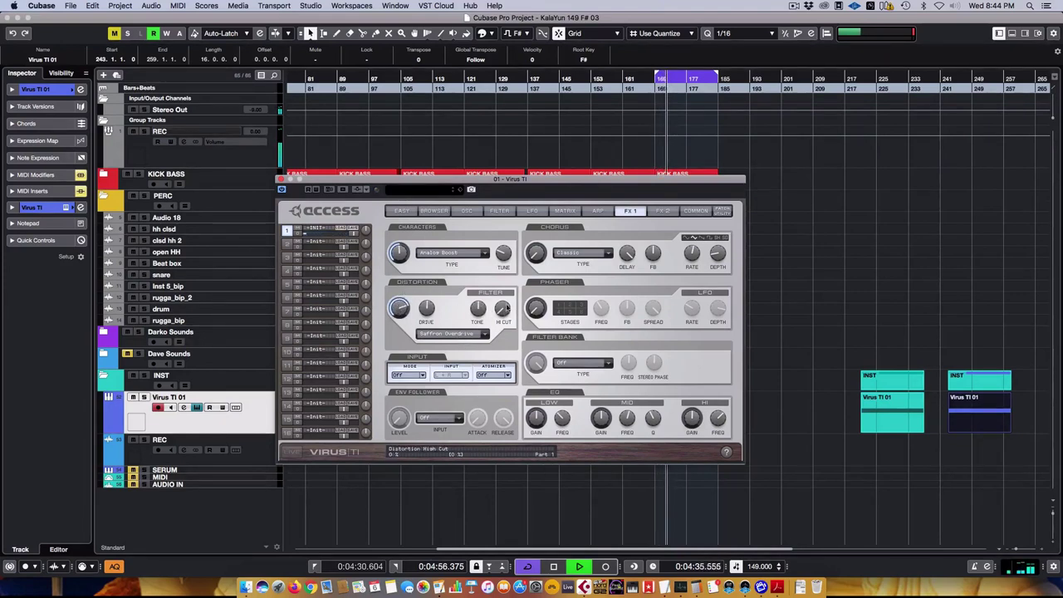
{"action": "left_click", "coordinate": [452, 333]}
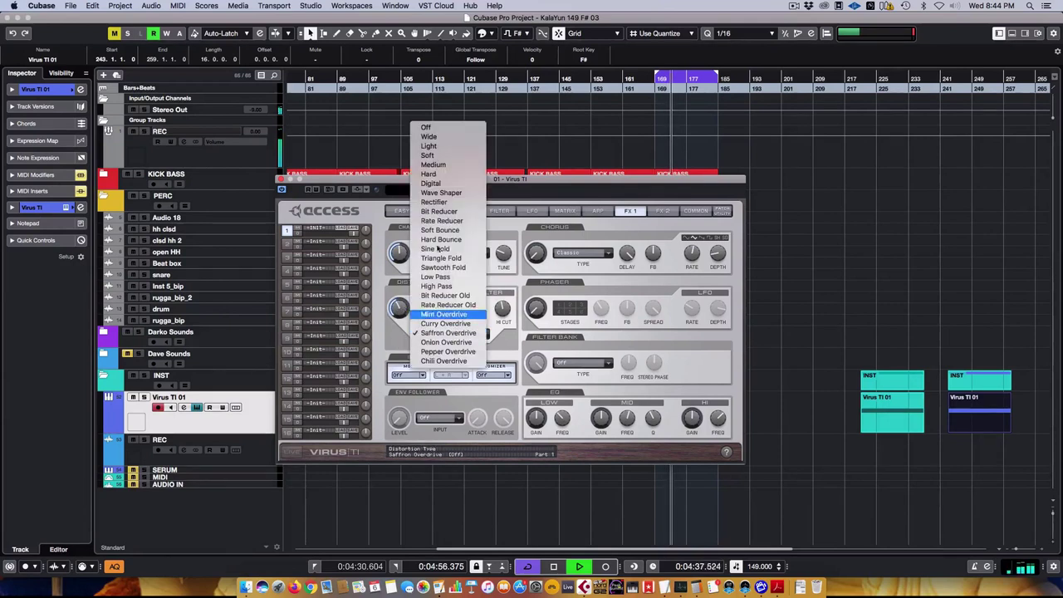
{"action": "left_click", "coordinate": [430, 147]}
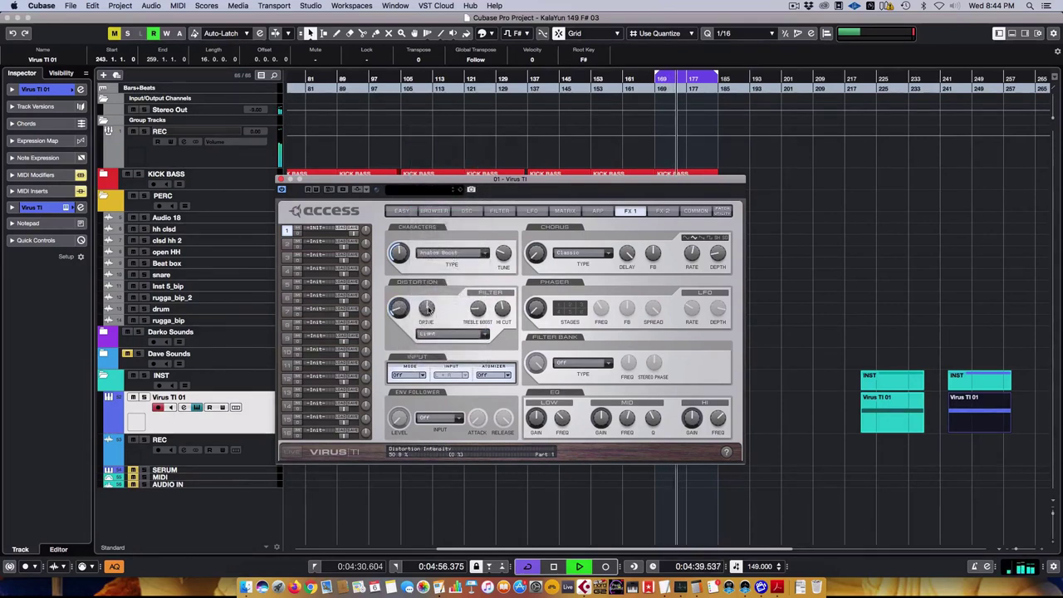
Step: Try the phaser with 6 stages, and turn its mix back to off
{"action": "left_click_drag", "start_coordinate": [536, 308], "coordinate": [536, 299]}
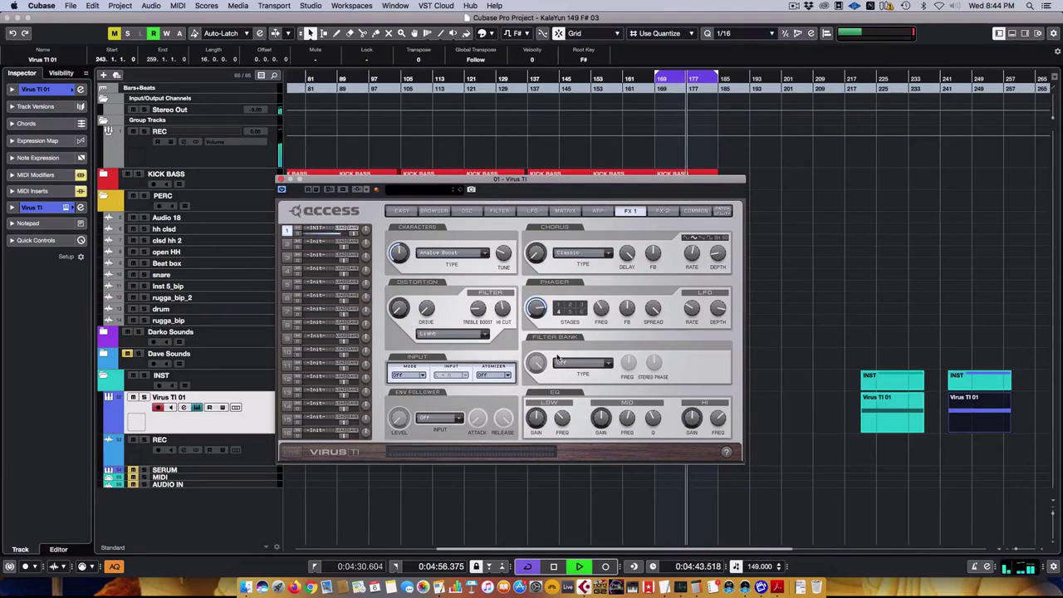
{"action": "left_click", "coordinate": [581, 312]}
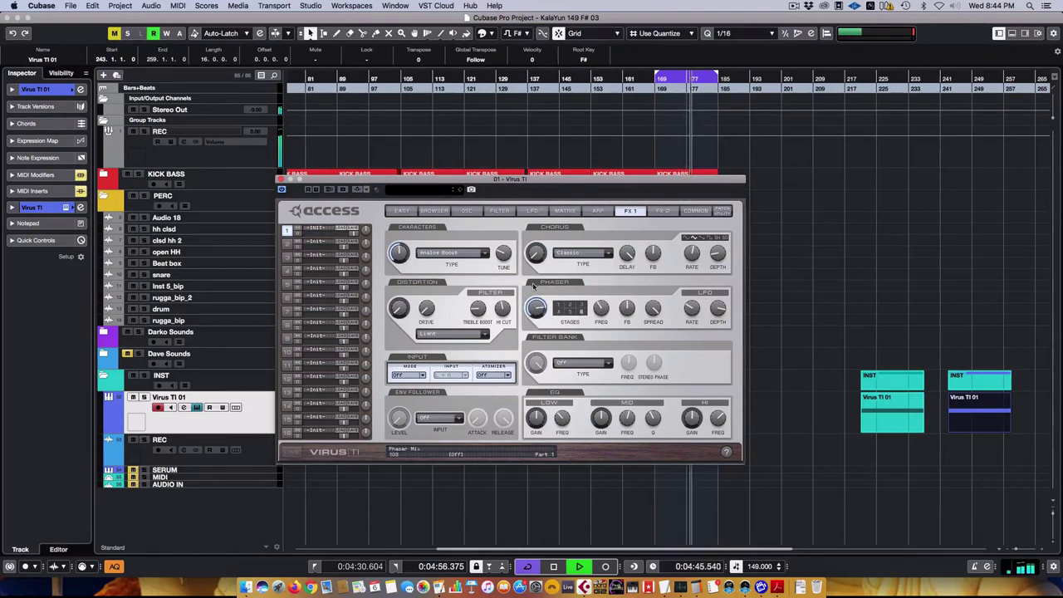
{"action": "left_click_drag", "start_coordinate": [537, 309], "coordinate": [543, 340]}
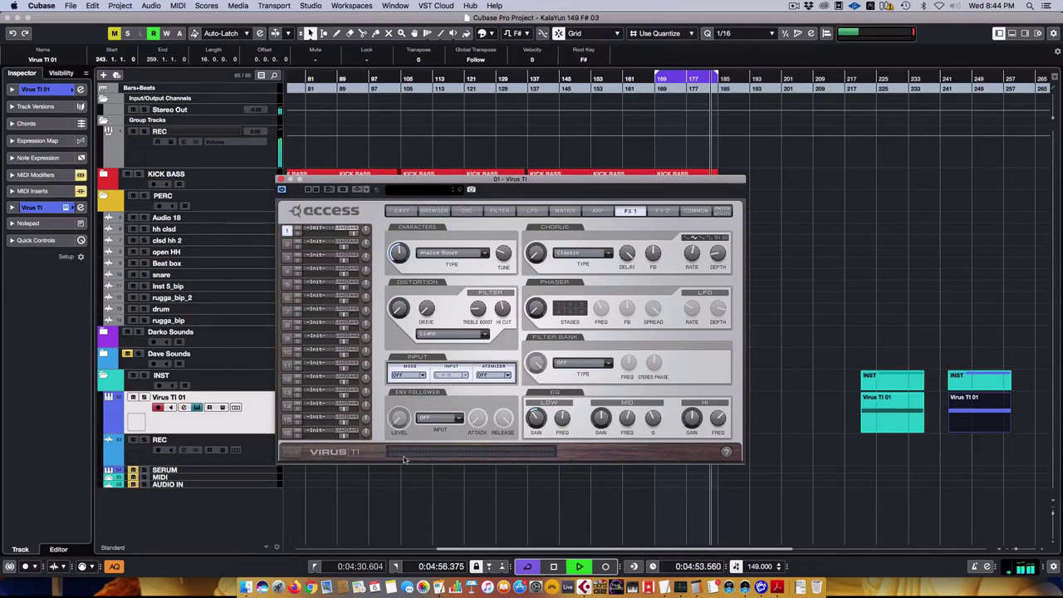
Step: Adjust the EQ's mid and high gains with playback stopped, and look through the filter bank types
{"action": "key", "text": "F7"}
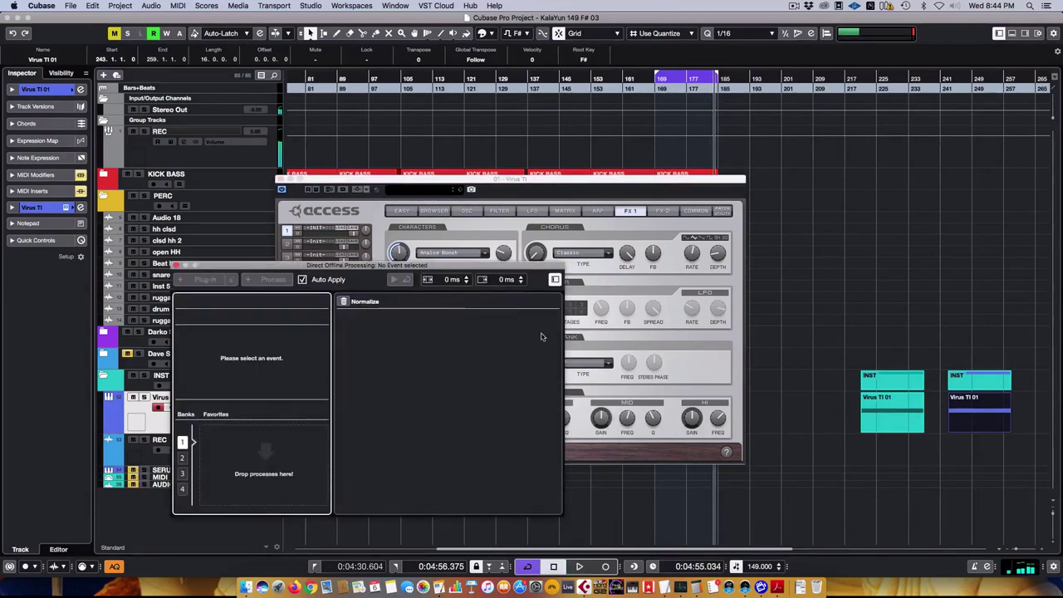
{"action": "left_click", "coordinate": [575, 391]}
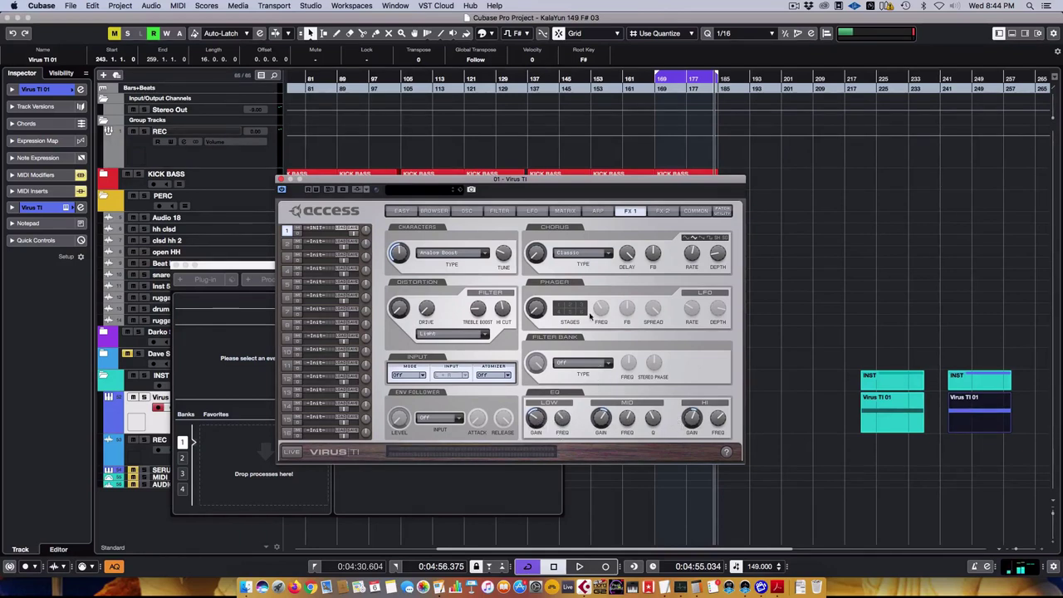
{"action": "left_click", "coordinate": [581, 362]}
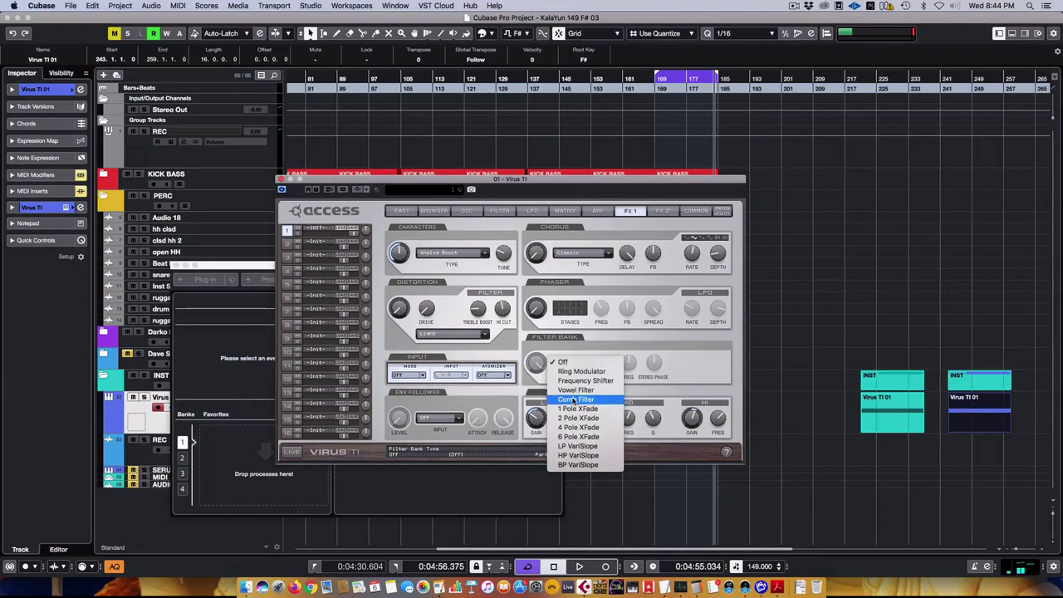
{"action": "left_click", "coordinate": [700, 372]}
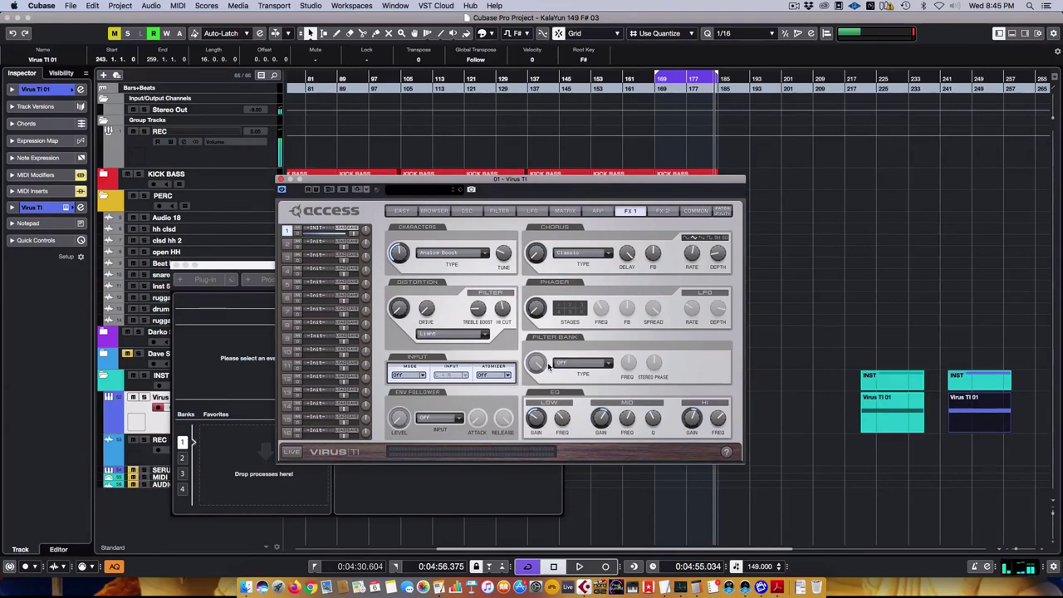
Step: Check the arpeggiator pattern, modulation matrix and filter settings
{"action": "left_click", "coordinate": [605, 213]}
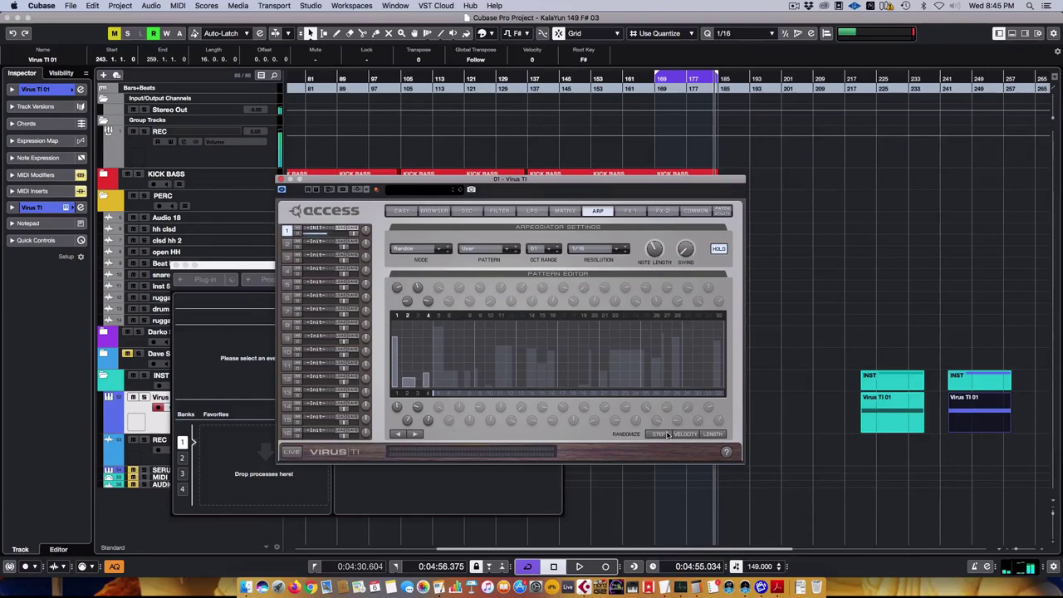
{"action": "left_click", "coordinate": [554, 211]}
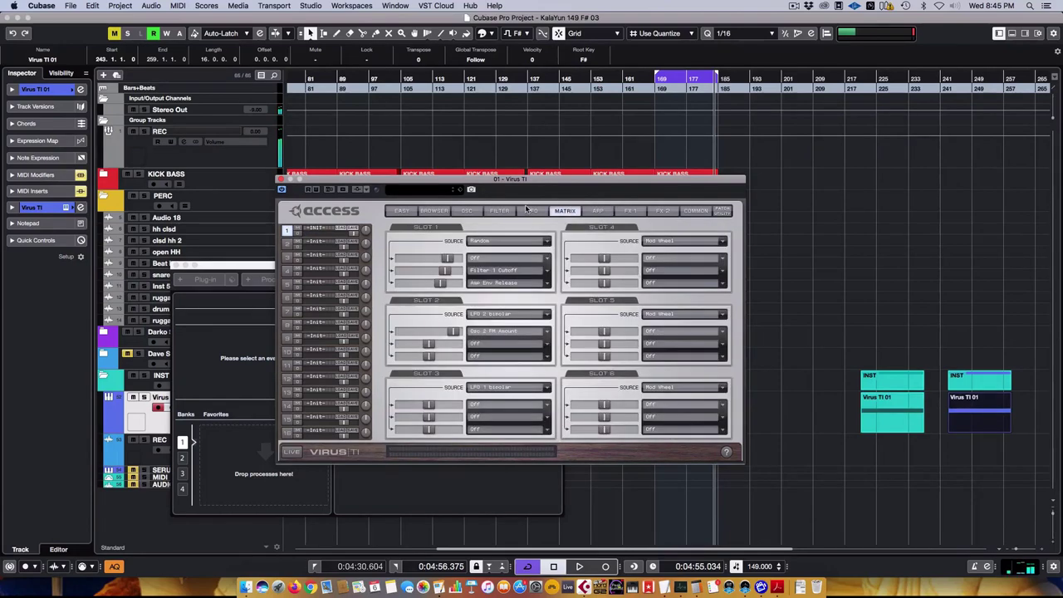
{"action": "left_click", "coordinate": [526, 210]}
{"action": "left_click", "coordinate": [498, 210]}
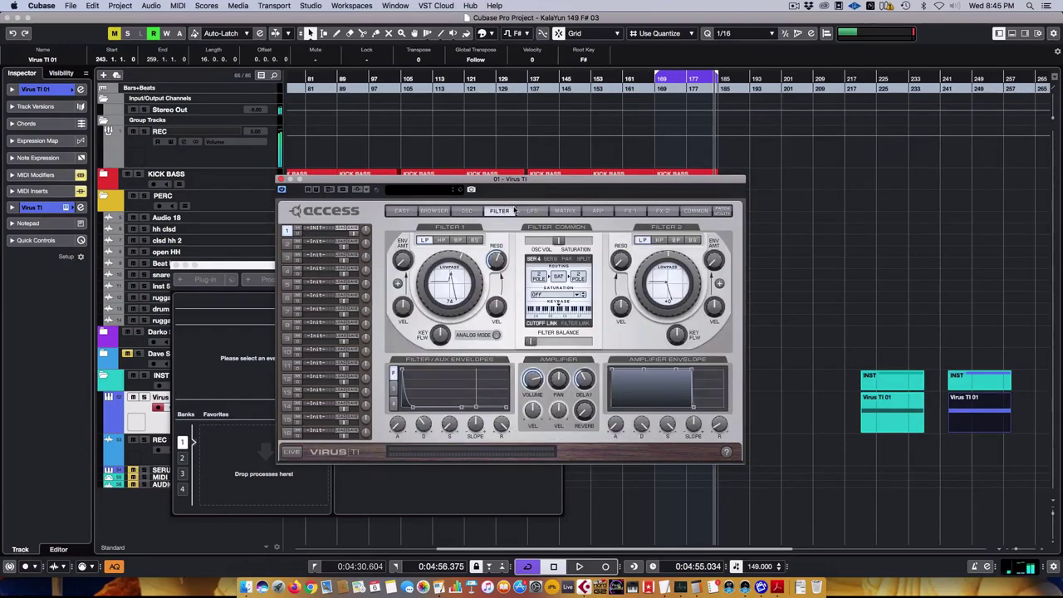
Step: Set the source of modulation matrix slot 2 to Velocity On and reduce its Osc 2 FM Amount depth
{"action": "left_click", "coordinate": [565, 211]}
{"action": "left_click", "coordinate": [485, 313]}
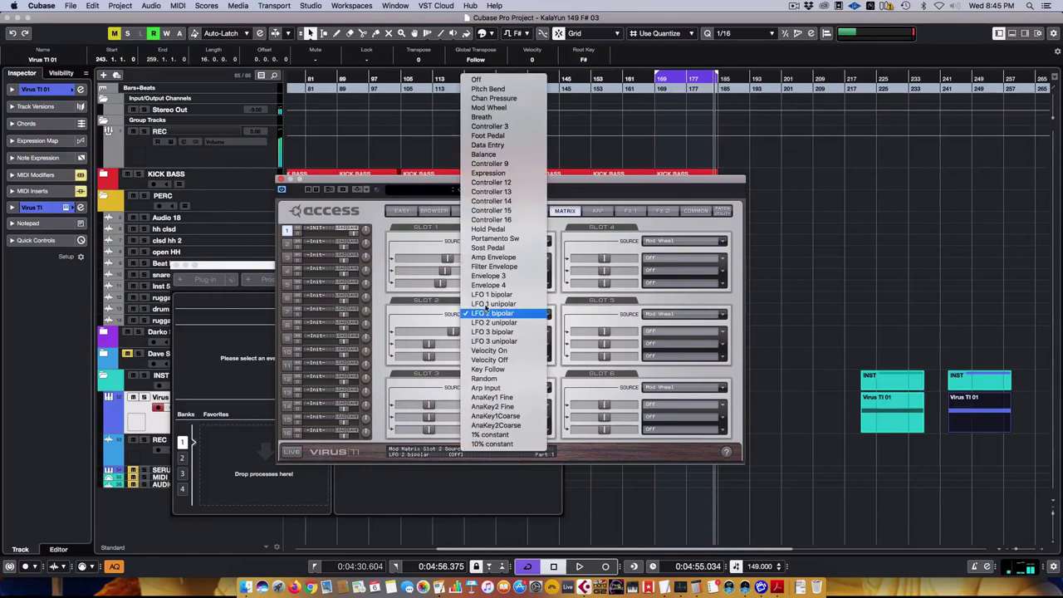
{"action": "left_click", "coordinate": [491, 352]}
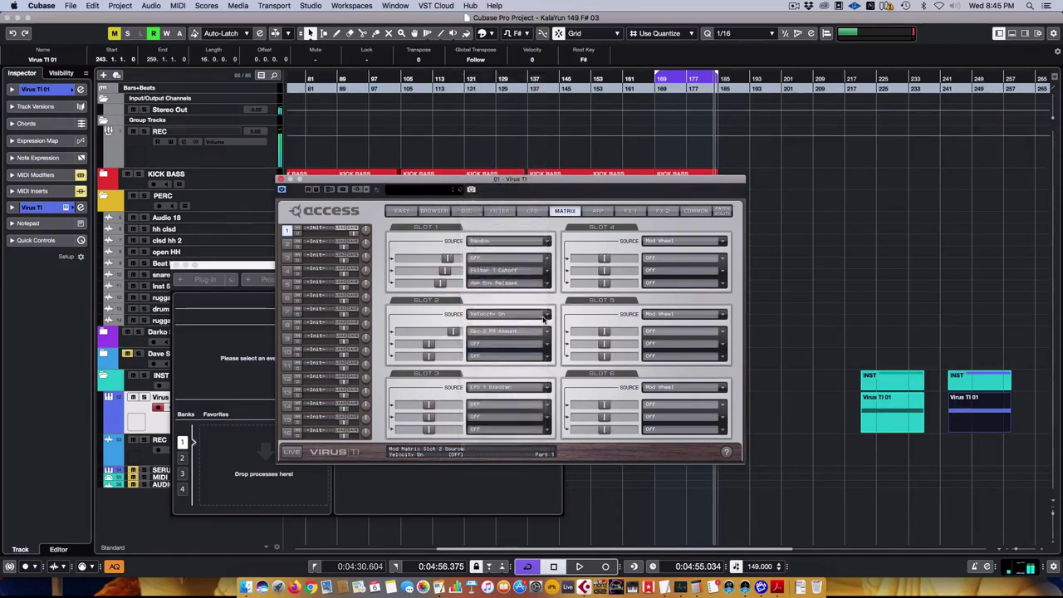
{"action": "left_click_drag", "start_coordinate": [452, 333], "coordinate": [439, 335]}
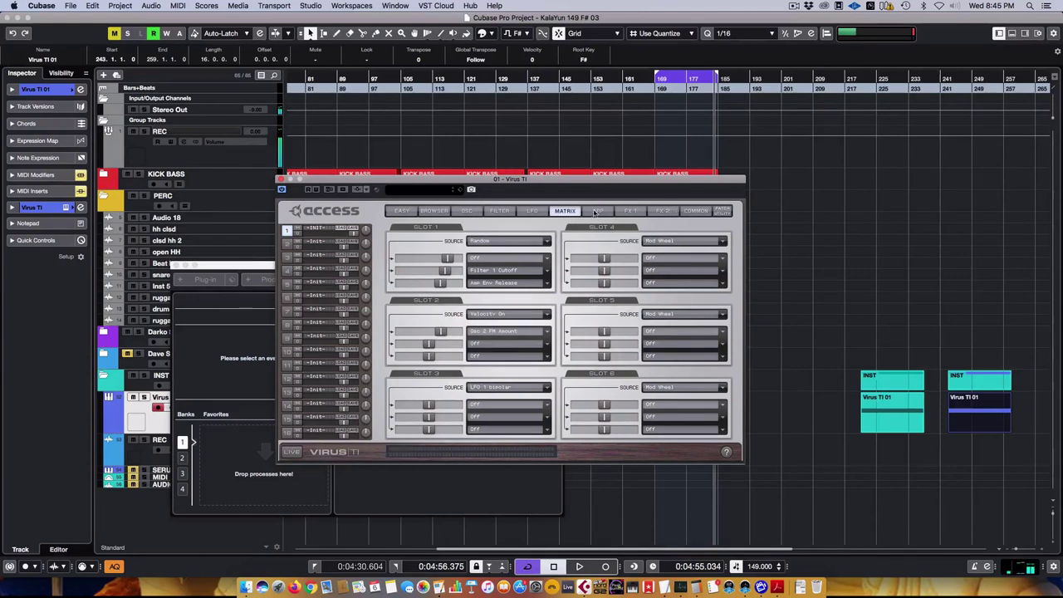
Step: Play back the arpeggio pattern briefly and stop playback
{"action": "left_click", "coordinate": [586, 211]}
{"action": "key", "text": "space"}
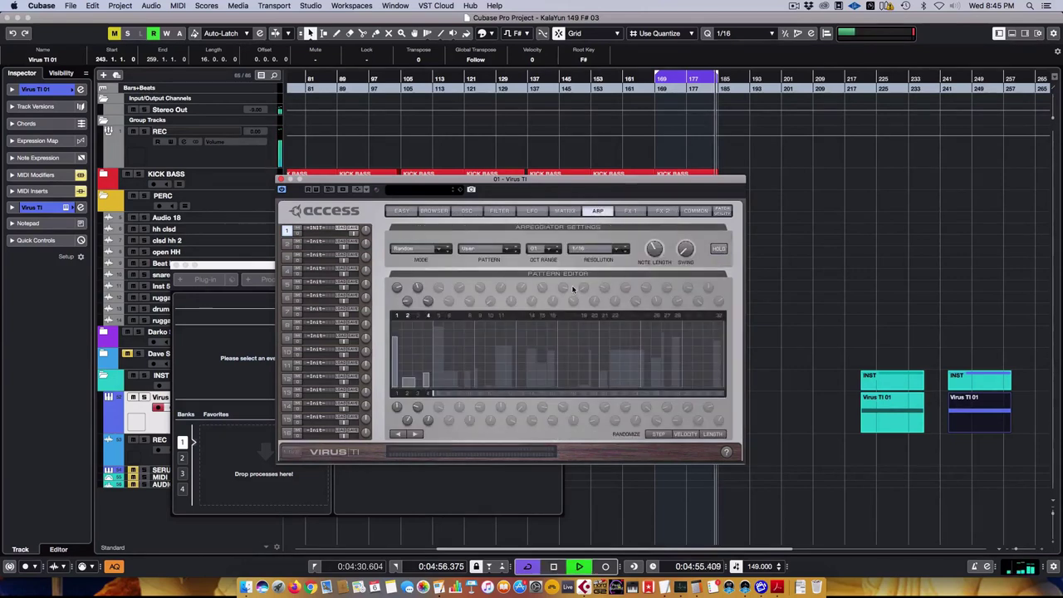
{"action": "key", "text": "space"}
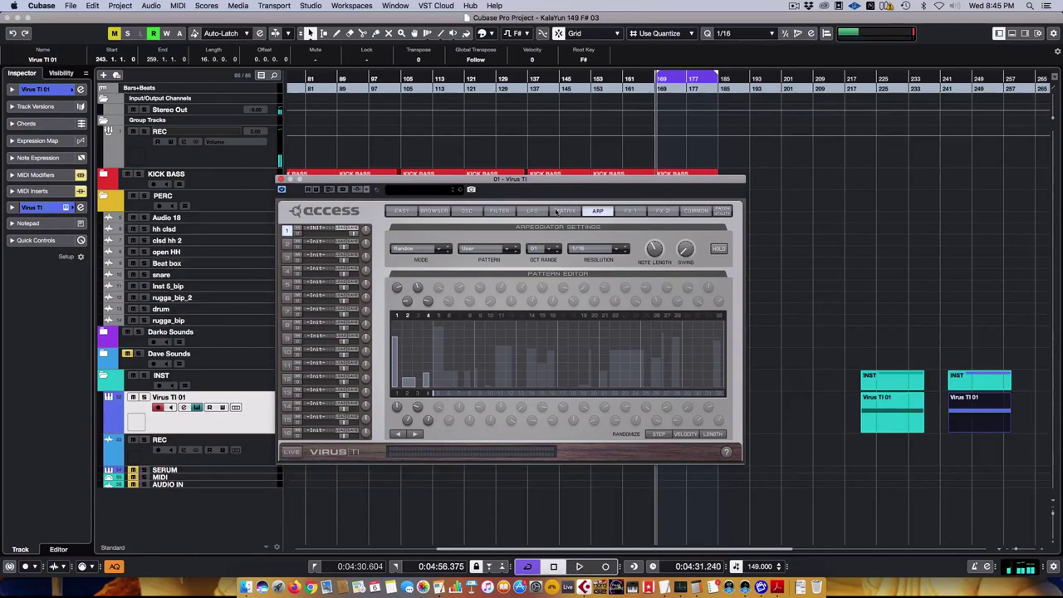
Step: Try Wave 45 as oscillator 2's waveform
{"action": "left_click", "coordinate": [534, 211]}
{"action": "left_click", "coordinate": [498, 210]}
{"action": "left_click", "coordinate": [459, 212]}
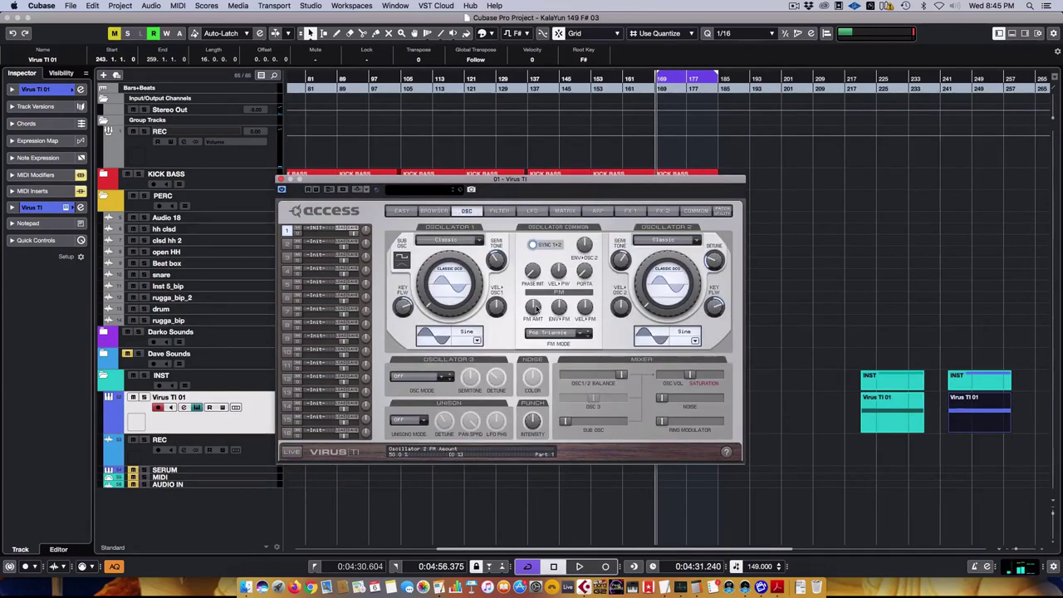
{"action": "left_click", "coordinate": [701, 340]}
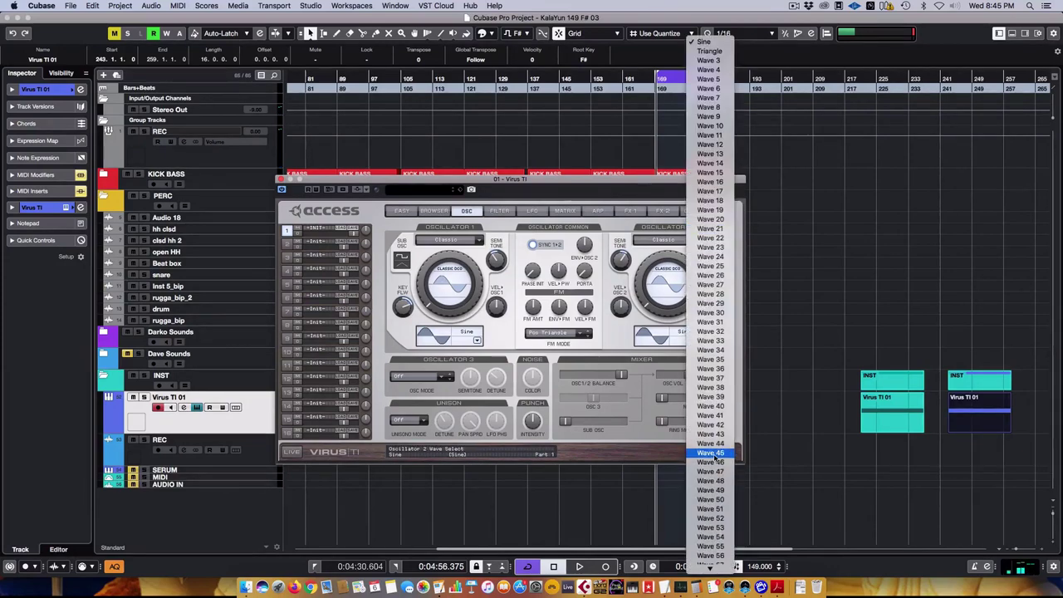
{"action": "left_click", "coordinate": [711, 453]}
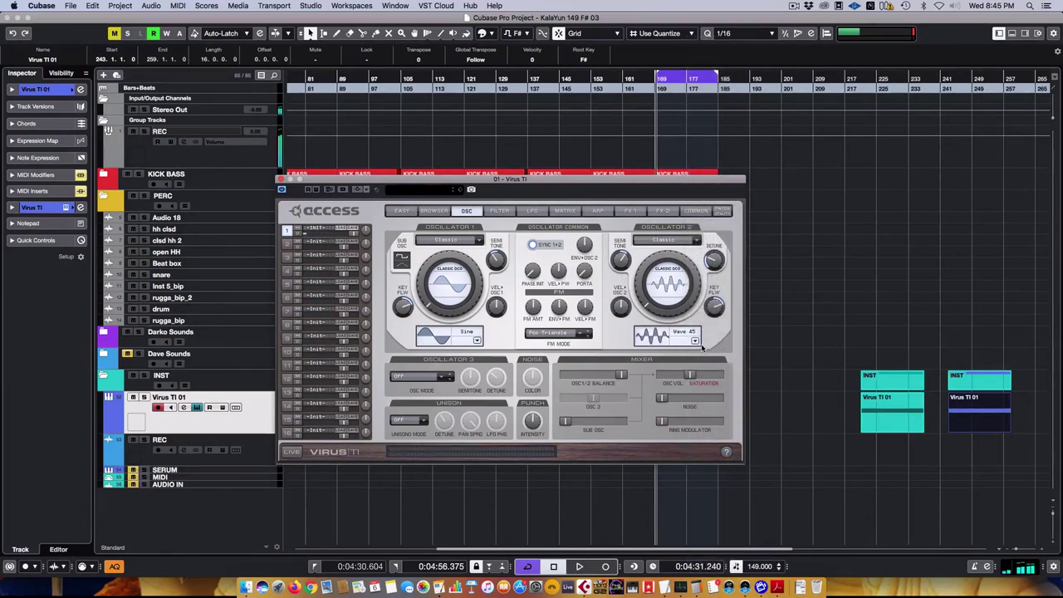
Step: Turn the arpeggiator mode off
{"action": "left_click", "coordinate": [598, 211]}
{"action": "left_click", "coordinate": [413, 249]}
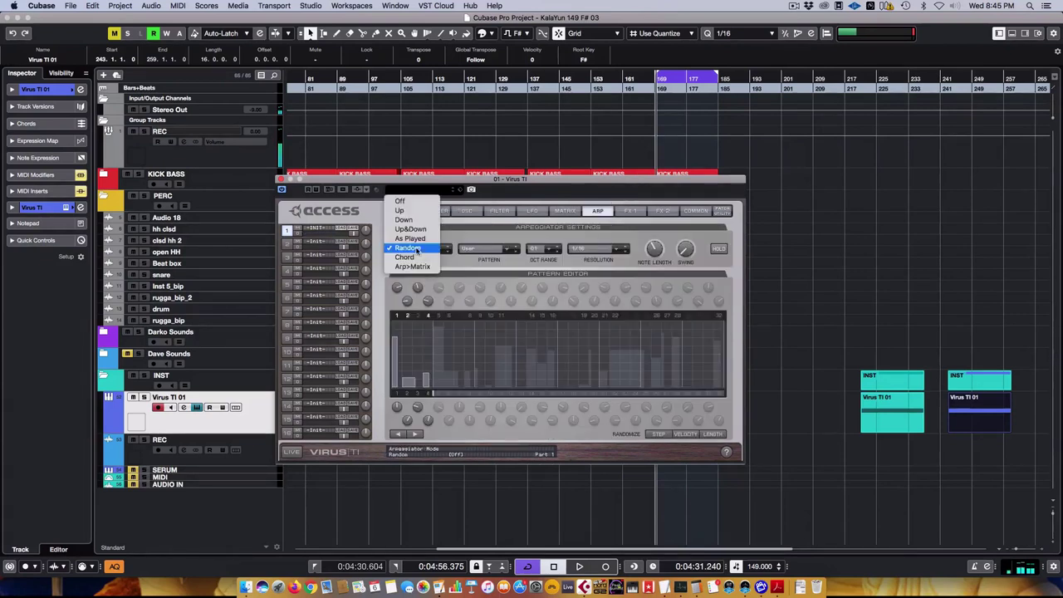
{"action": "left_click", "coordinate": [400, 201]}
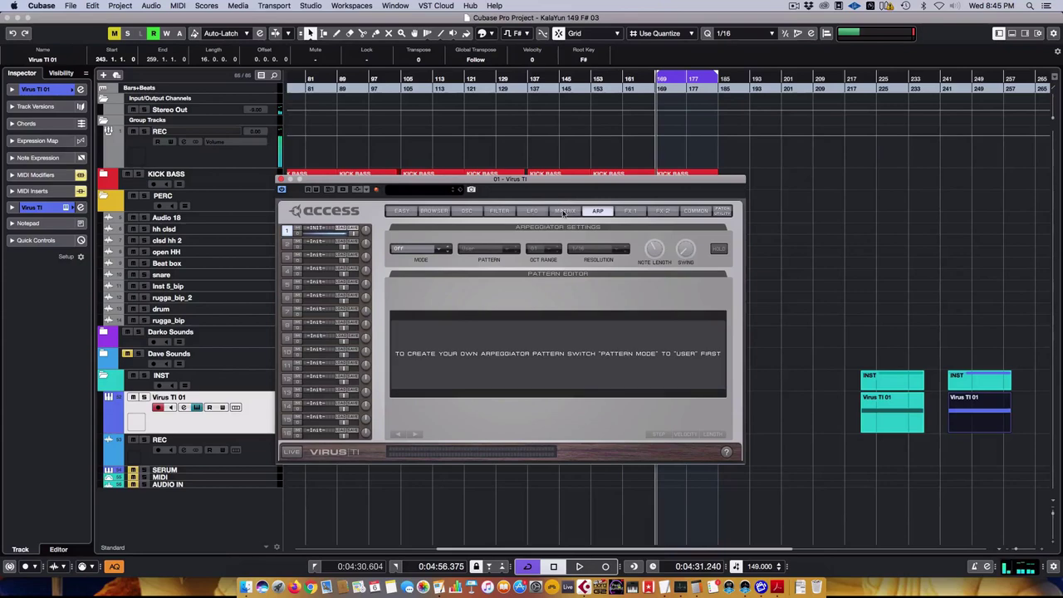
Step: Bring the three modulation depths of matrix slot 1 back to about centre
{"action": "left_click", "coordinate": [531, 210]}
{"action": "left_click", "coordinate": [565, 212]}
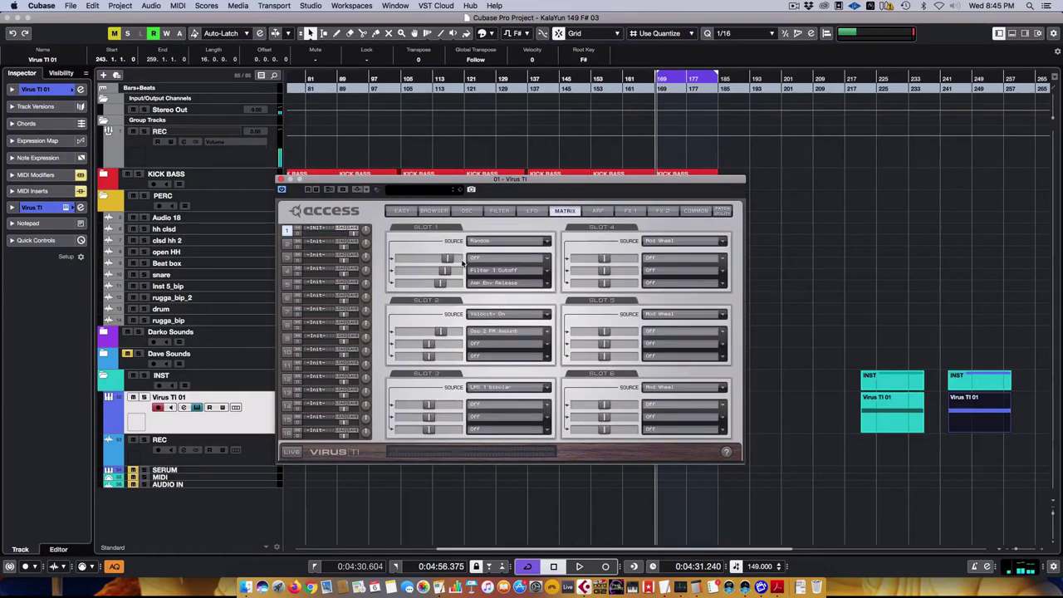
{"action": "mouse_move", "coordinate": [444, 259]}
{"action": "left_mouse_down"}
{"action": "mouse_move", "coordinate": [425, 258]}
{"action": "mouse_move", "coordinate": [427, 290]}
{"action": "left_mouse_up"}
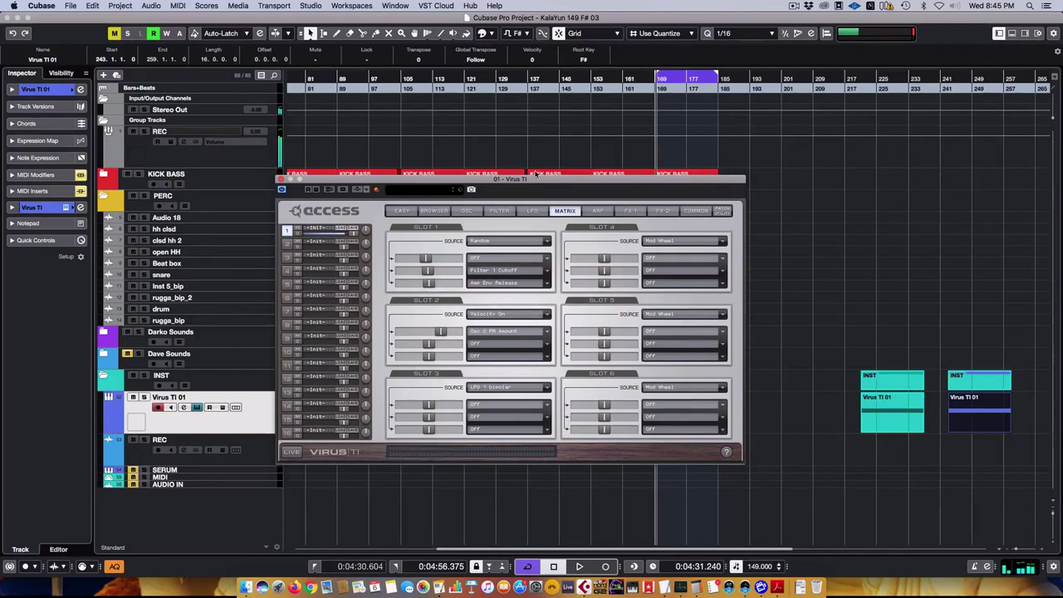
Step: Raise filter 1's cutoff to about 97 and adjust its resonance
{"action": "left_click", "coordinate": [532, 212]}
{"action": "left_click", "coordinate": [496, 212]}
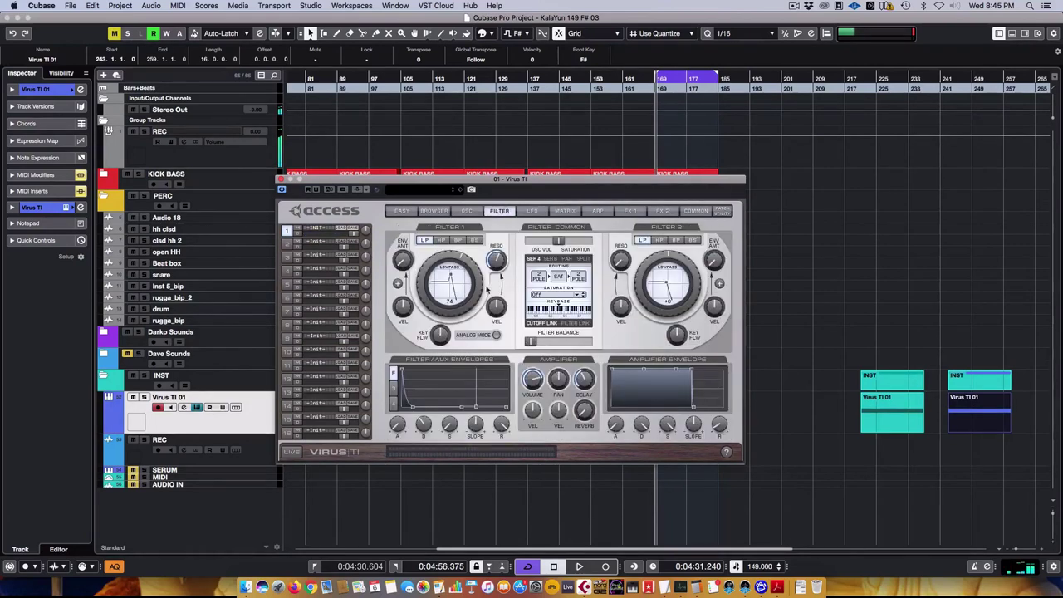
{"action": "left_click_drag", "start_coordinate": [486, 290], "coordinate": [479, 253]}
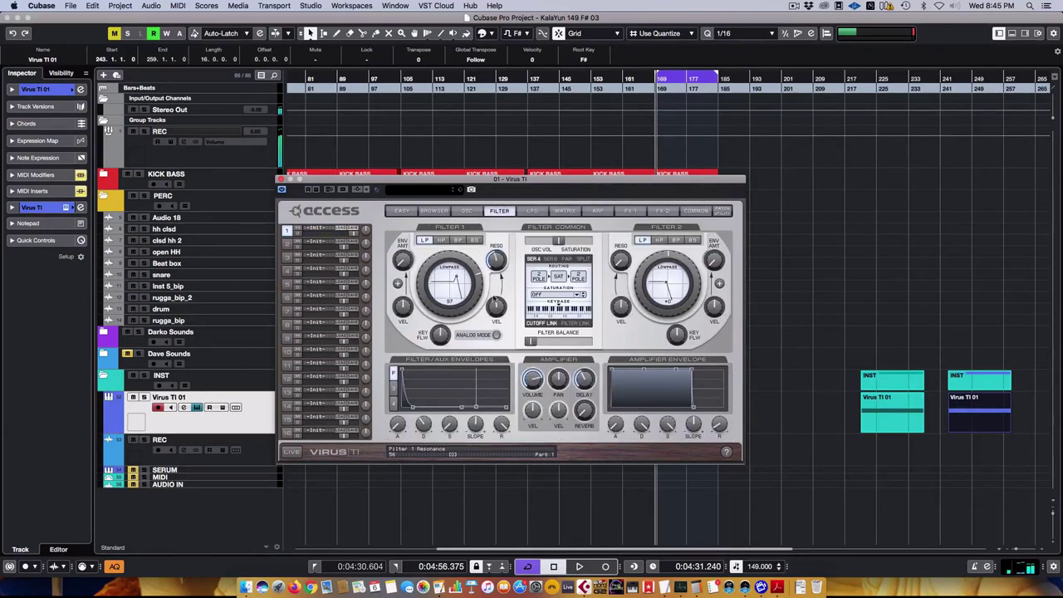
{"action": "scroll", "coordinate": [478, 276], "scroll_direction": "up", "scroll_amount": 3}
Step: Try Wave 60 on oscillator 2 and Wave 19 on oscillator 1
{"action": "left_click", "coordinate": [466, 210]}
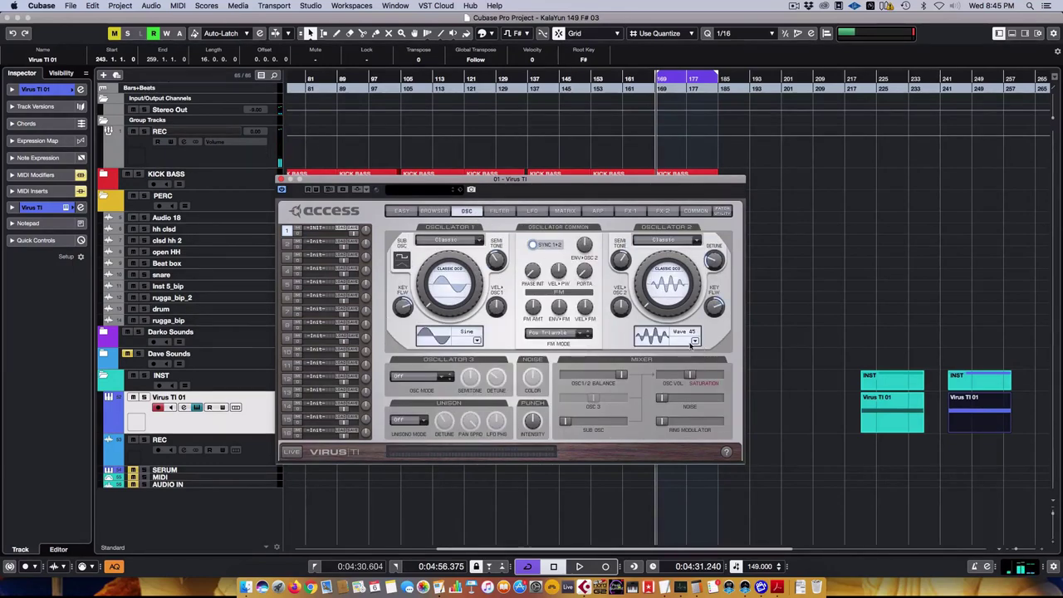
{"action": "left_click", "coordinate": [696, 340]}
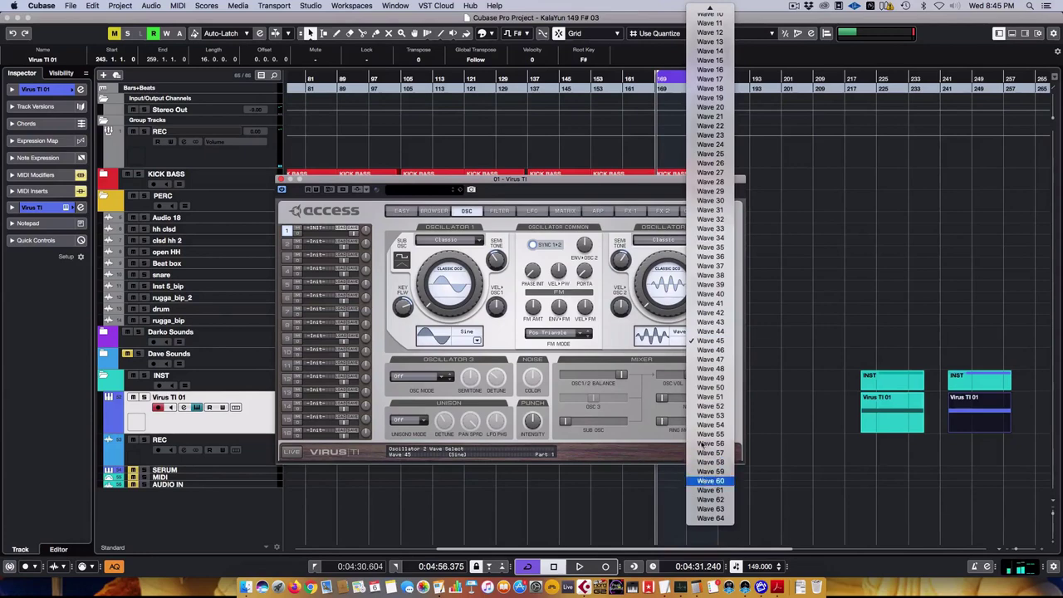
{"action": "left_click", "coordinate": [716, 481]}
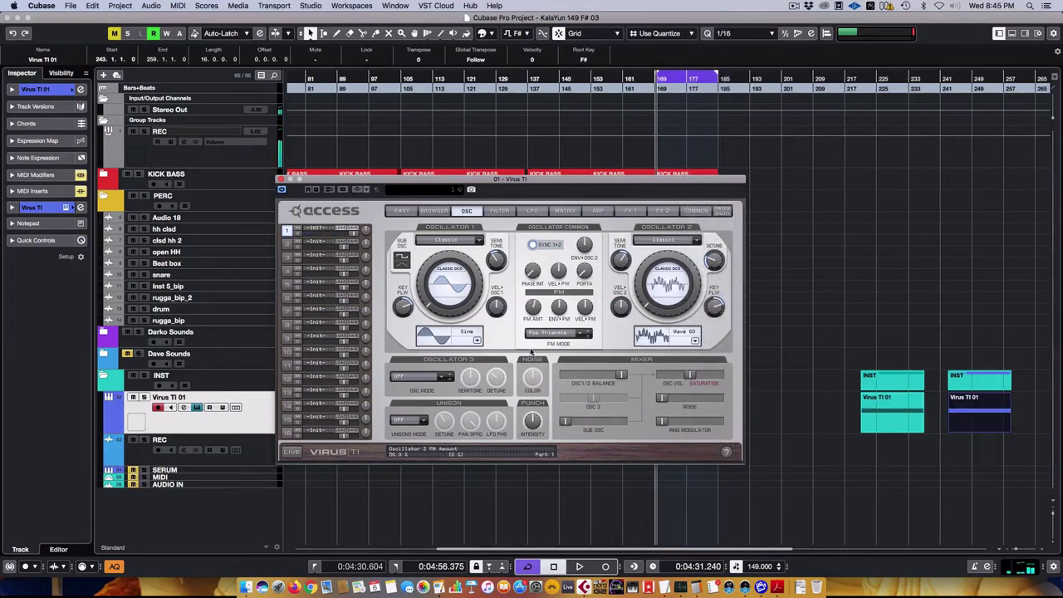
{"action": "left_click", "coordinate": [477, 340]}
{"action": "left_click", "coordinate": [492, 510]}
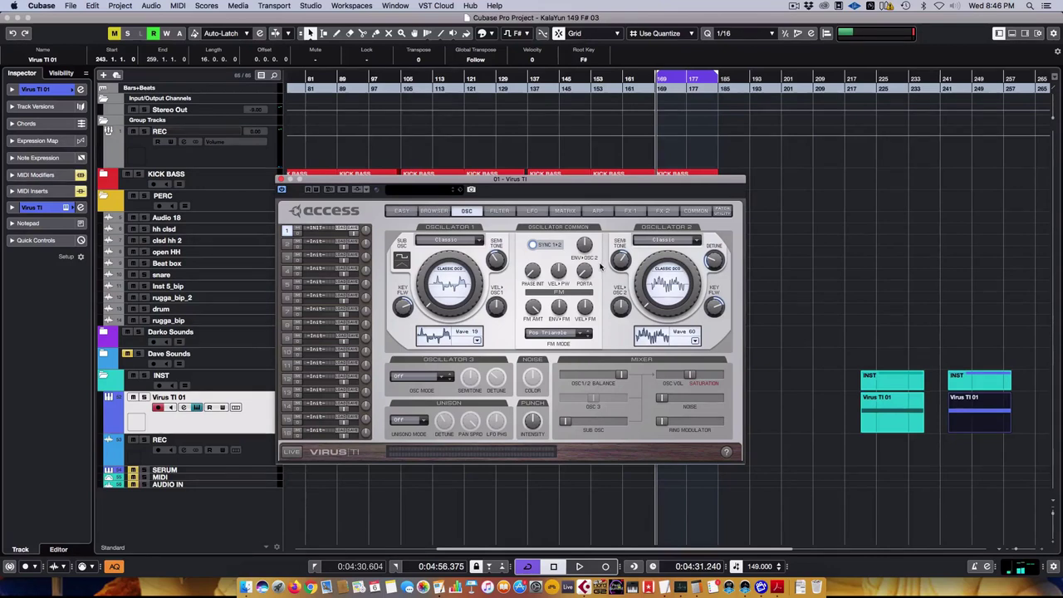
Step: Try the Wavetable model with the Finger Bass wavetable on oscillator 1
{"action": "left_click_drag", "start_coordinate": [449, 284], "coordinate": [451, 188]}
{"action": "left_click", "coordinate": [452, 241]}
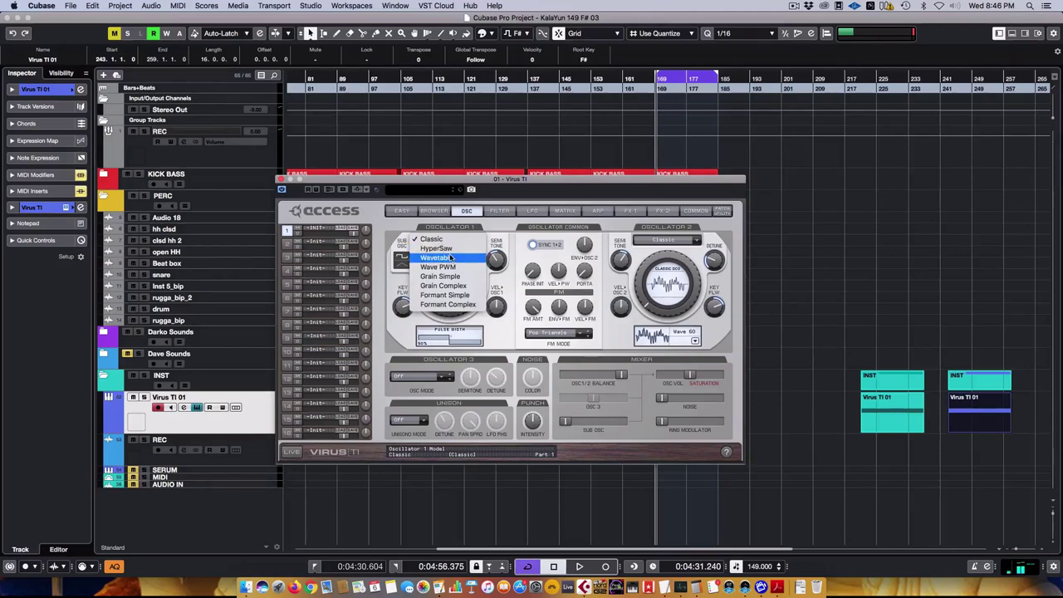
{"action": "left_click", "coordinate": [452, 259]}
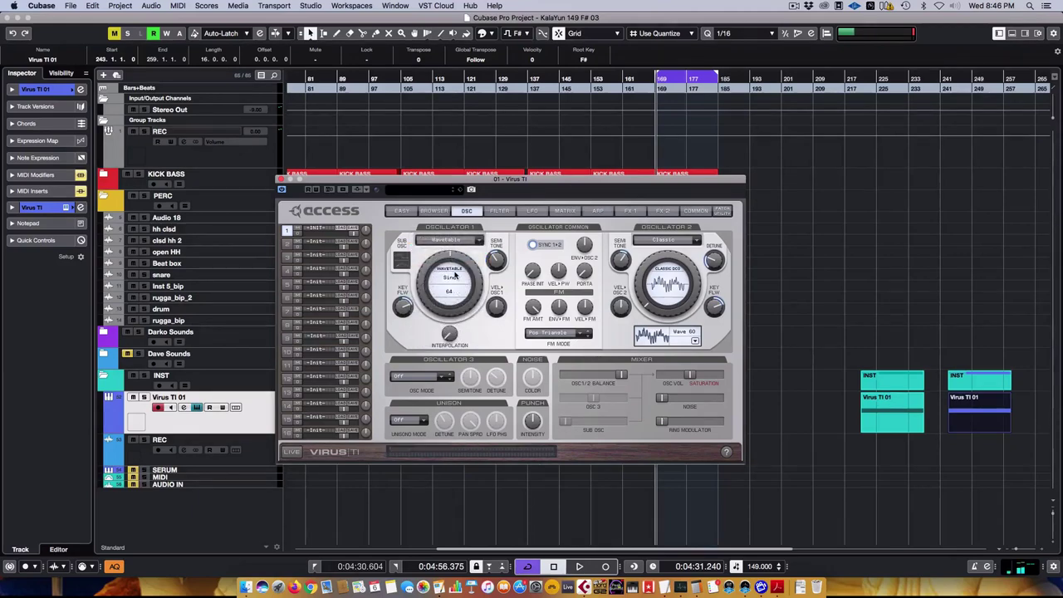
{"action": "left_click", "coordinate": [454, 280]}
{"action": "left_click", "coordinate": [452, 491]}
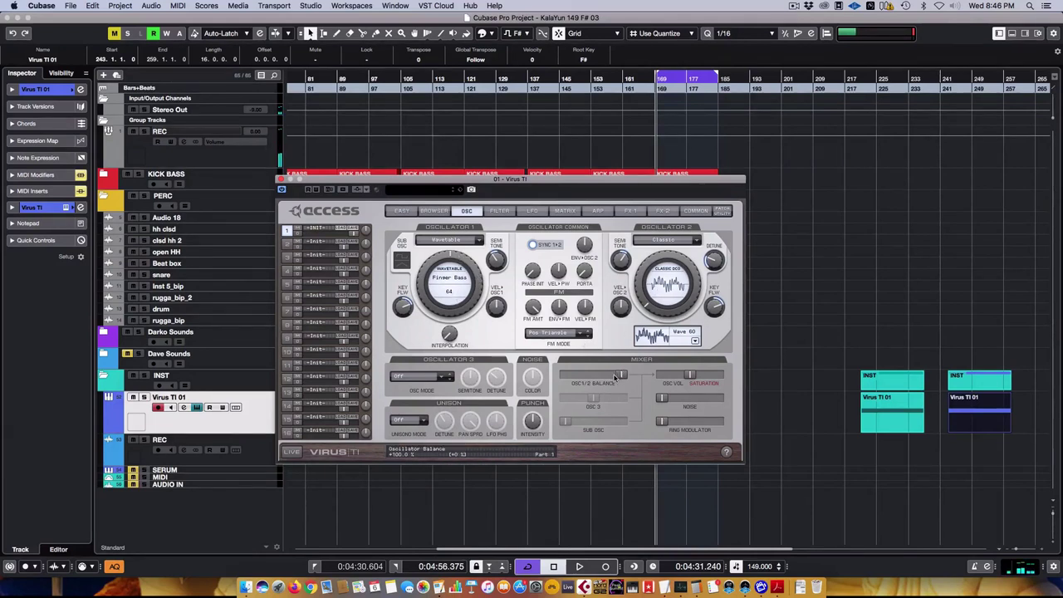
Step: Set oscillator 1's wavetable index to 77 and shift the oscillator balance towards oscillator 1
{"action": "left_click_drag", "start_coordinate": [615, 376], "coordinate": [564, 376]}
{"action": "left_click_drag", "start_coordinate": [459, 264], "coordinate": [459, 240]}
{"action": "left_click_drag", "start_coordinate": [453, 306], "coordinate": [448, 247]}
{"action": "left_click_drag", "start_coordinate": [564, 374], "coordinate": [620, 374]}
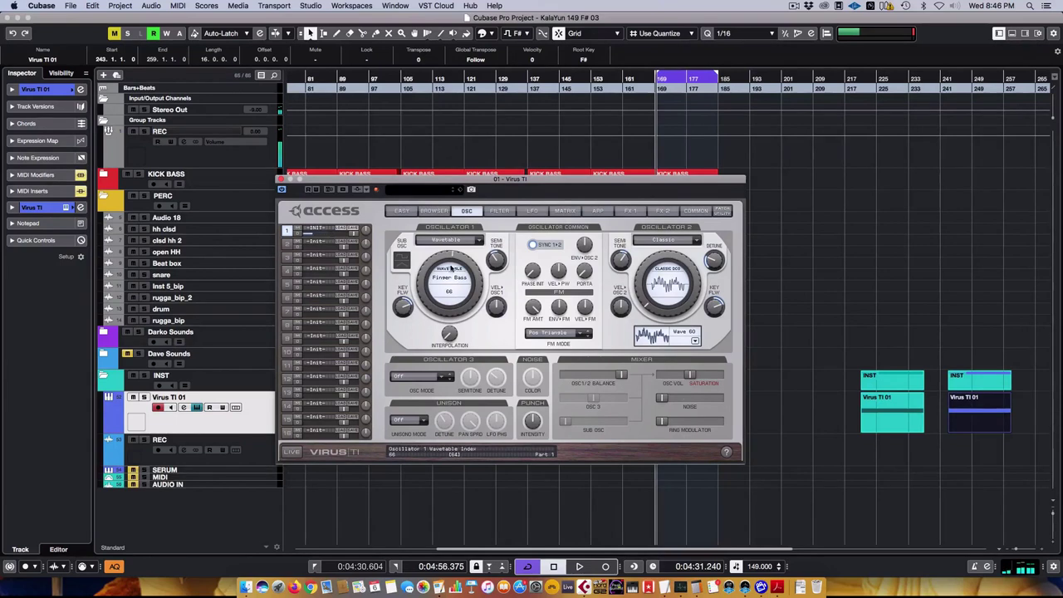
{"action": "mouse_move", "coordinate": [455, 259]}
{"action": "left_mouse_down"}
{"action": "mouse_move", "coordinate": [455, 279]}
{"action": "mouse_move", "coordinate": [456, 254]}
{"action": "left_mouse_up"}
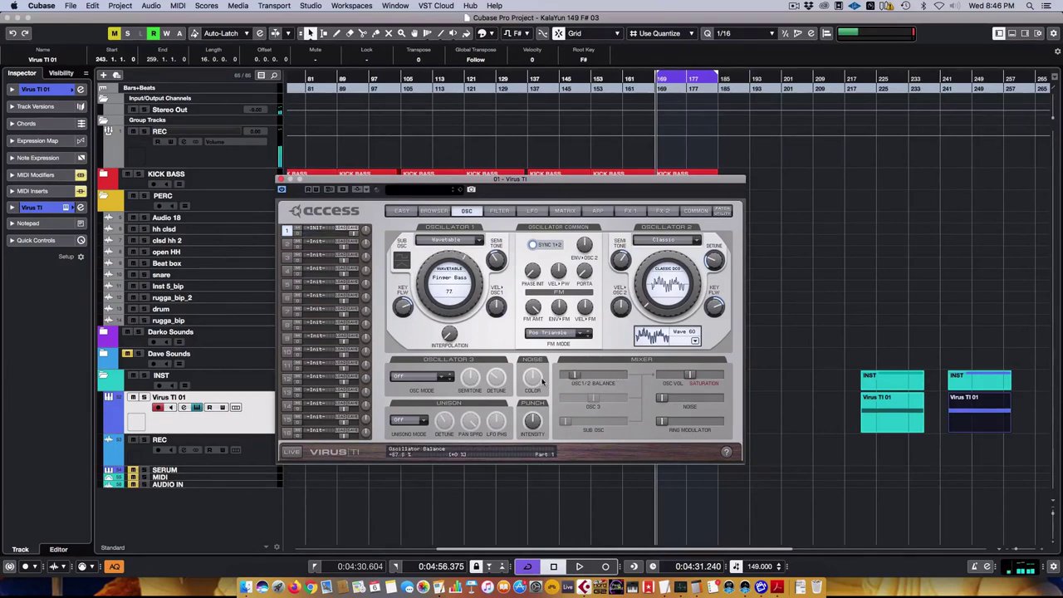
Step: Try the Wave PWM model on oscillator 1 and switch it to Formant Complex
{"action": "left_click", "coordinate": [452, 240]}
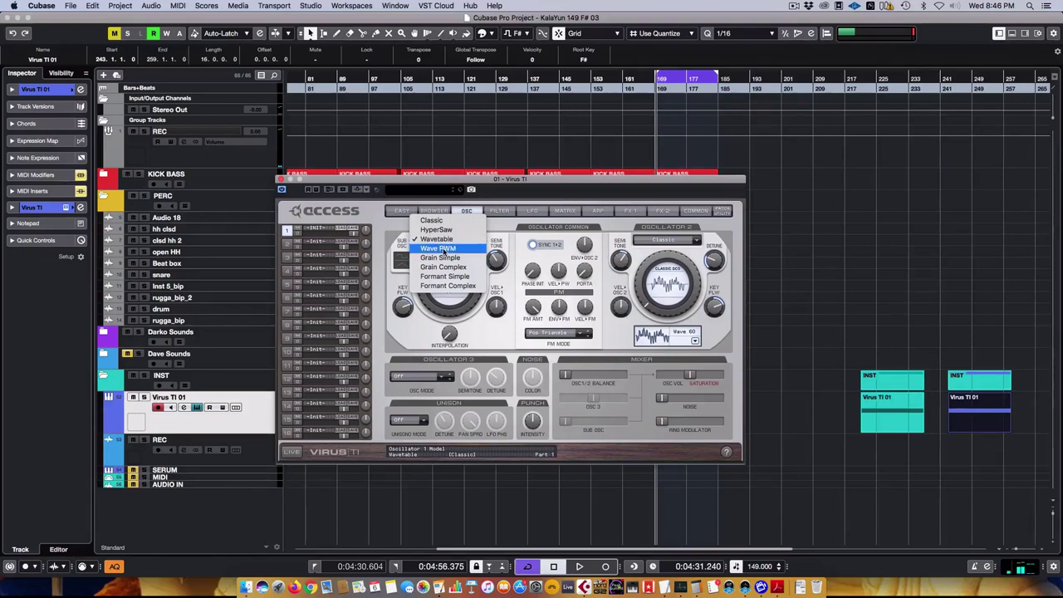
{"action": "left_click", "coordinate": [445, 249]}
{"action": "left_click", "coordinate": [454, 242]}
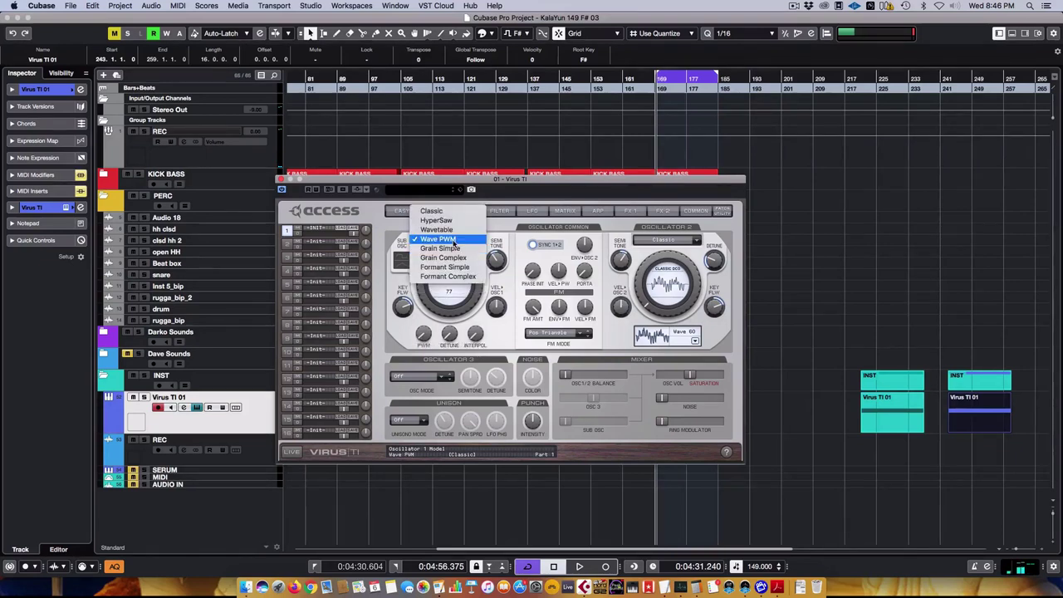
{"action": "left_click", "coordinate": [424, 311]}
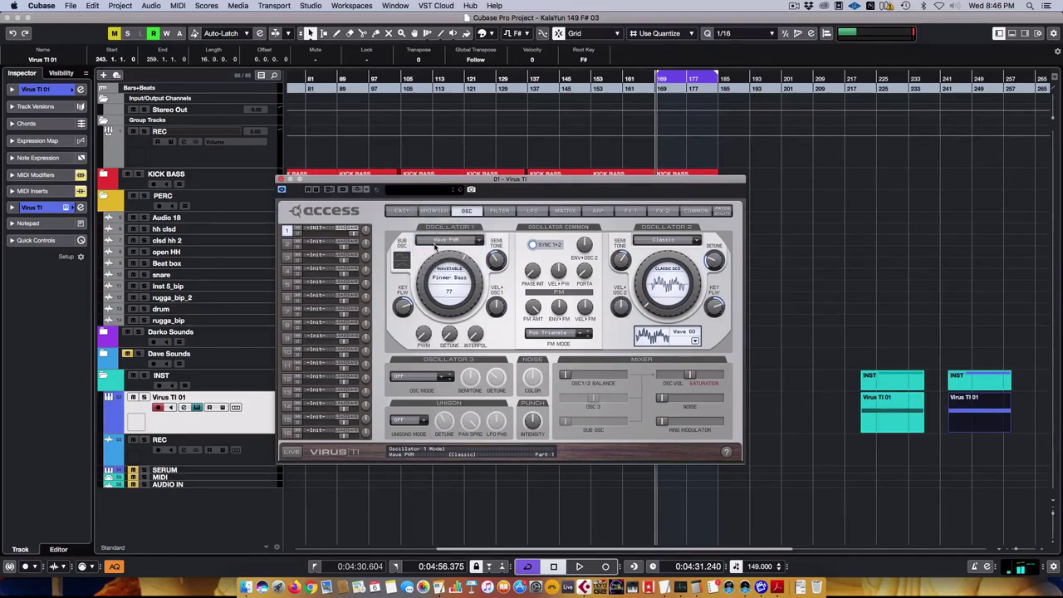
{"action": "left_click", "coordinate": [446, 240]}
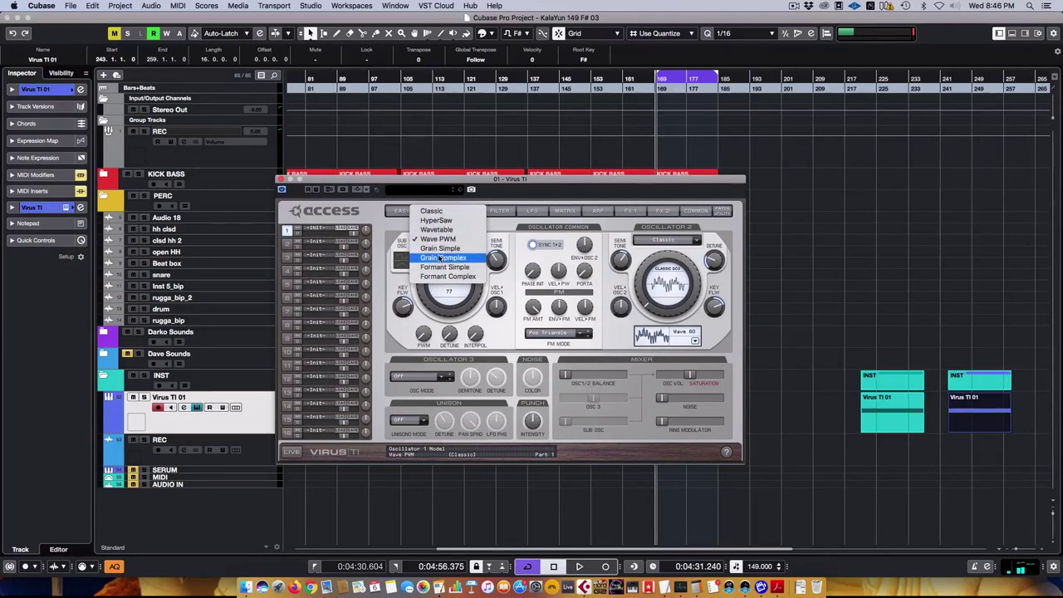
{"action": "left_click", "coordinate": [445, 277]}
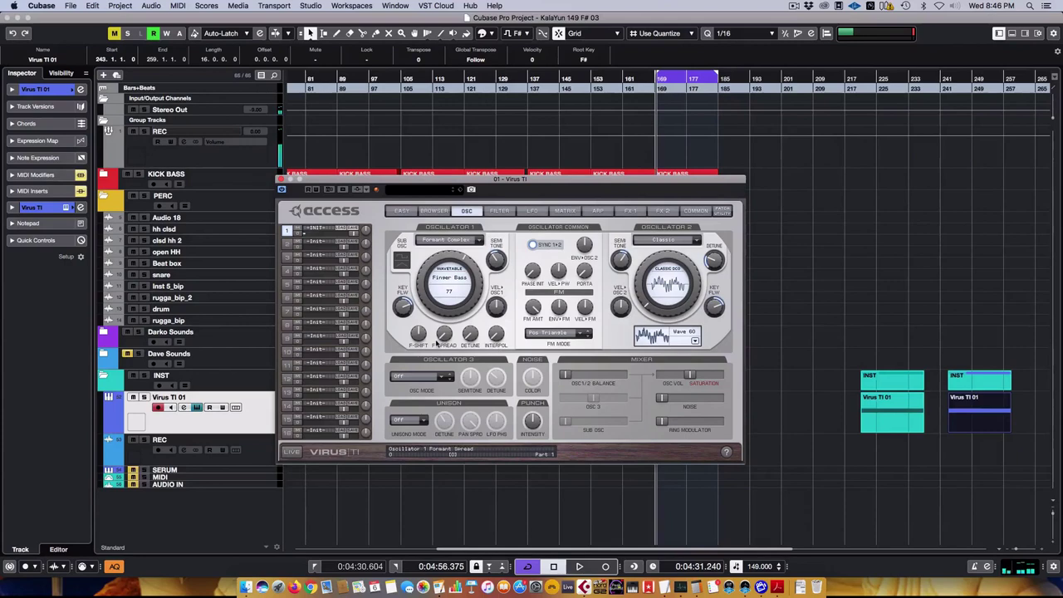
Step: Try the Throaty and Sundial 1 wavetables on oscillator 1
{"action": "left_click", "coordinate": [449, 285]}
{"action": "scroll", "coordinate": [449, 332], "scroll_direction": "down", "scroll_amount": 8}
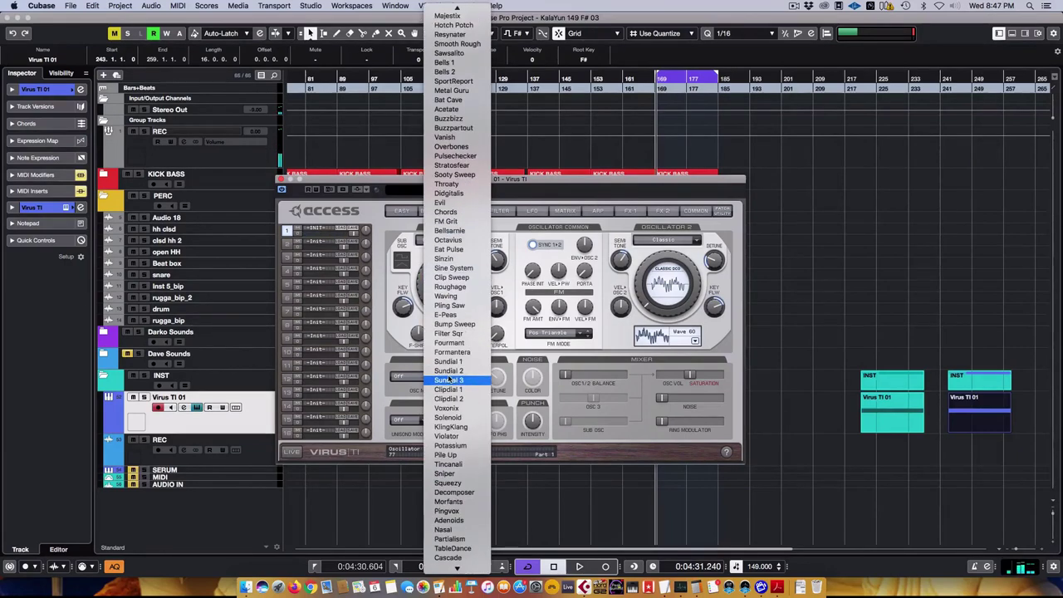
{"action": "left_click", "coordinate": [447, 183]}
{"action": "left_click", "coordinate": [449, 279]}
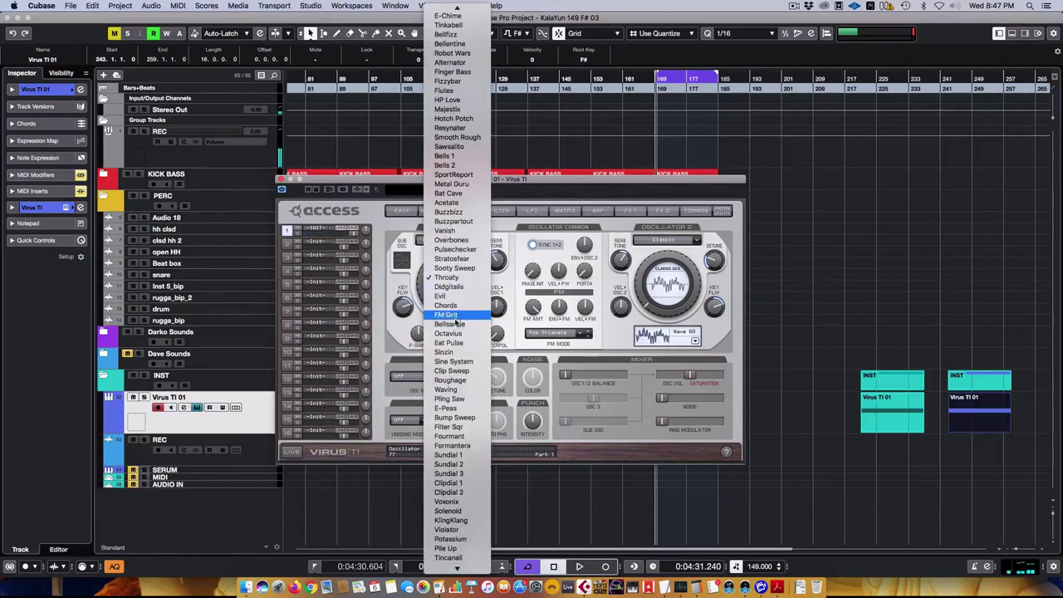
{"action": "scroll", "coordinate": [452, 332], "scroll_direction": "down", "scroll_amount": 1}
{"action": "left_click", "coordinate": [453, 431]}
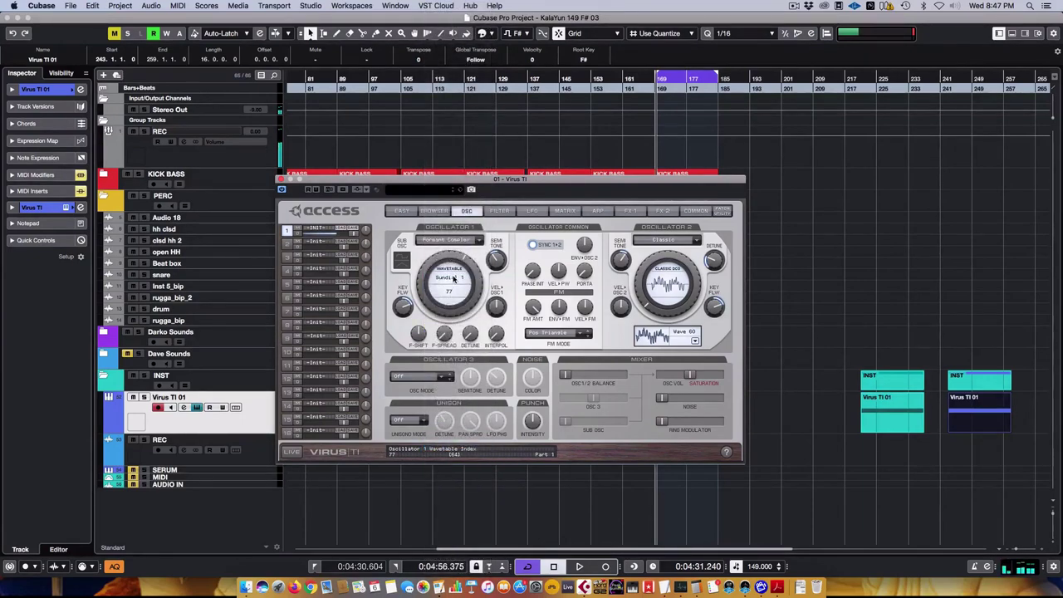
Step: Choose the Nasal wavetable for oscillator 1 and adjust its formant spread
{"action": "left_click", "coordinate": [452, 278]}
{"action": "left_click", "coordinate": [453, 428]}
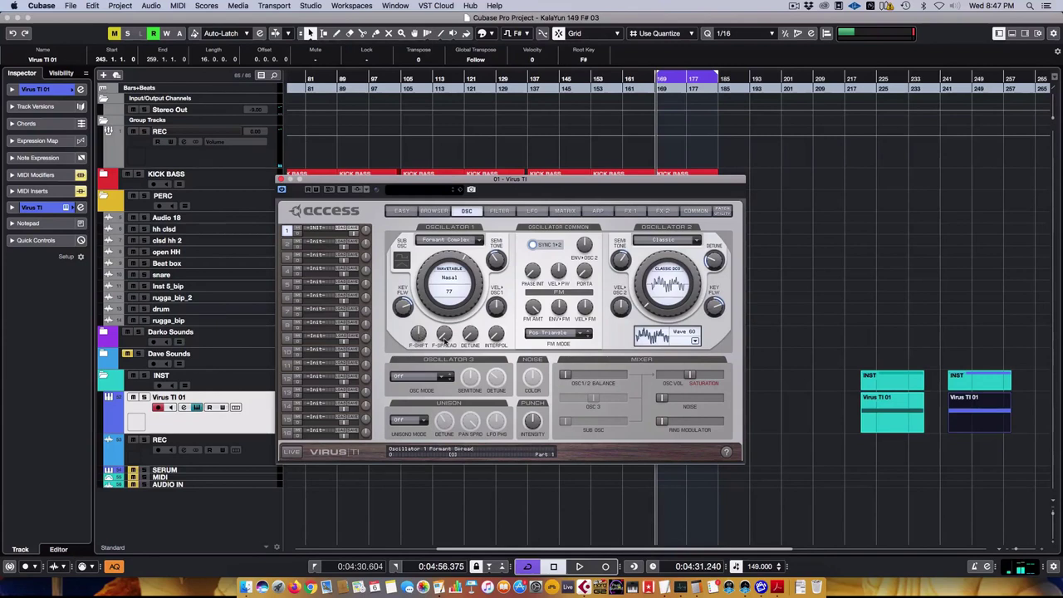
{"action": "left_click_drag", "start_coordinate": [445, 337], "coordinate": [451, 306]}
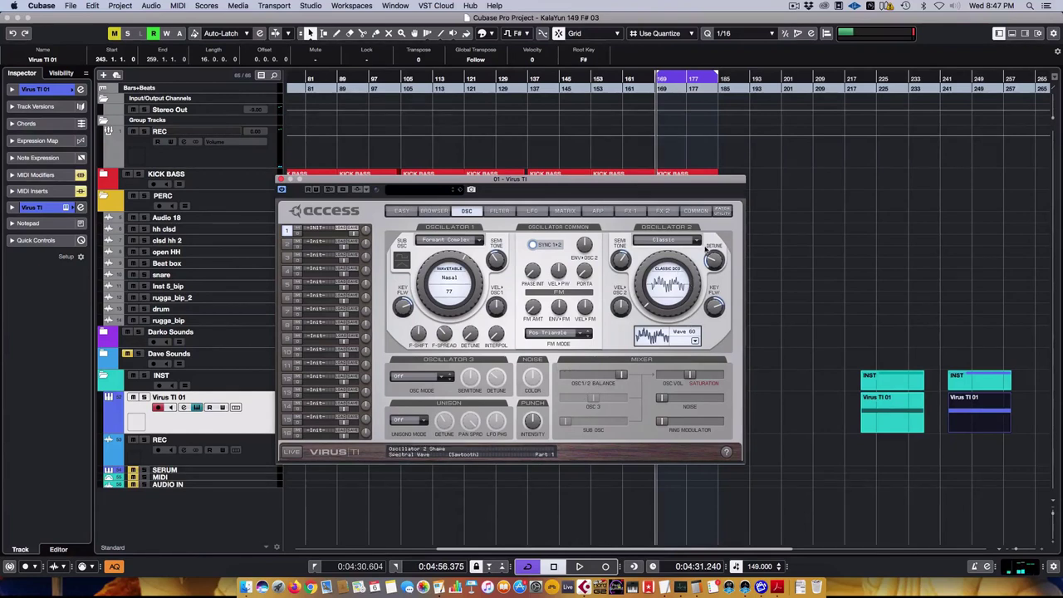
Step: Set oscillator 2 to the Formant Complex model with the Waterphone wavetable and adjust its formant controls
{"action": "left_click", "coordinate": [668, 239]}
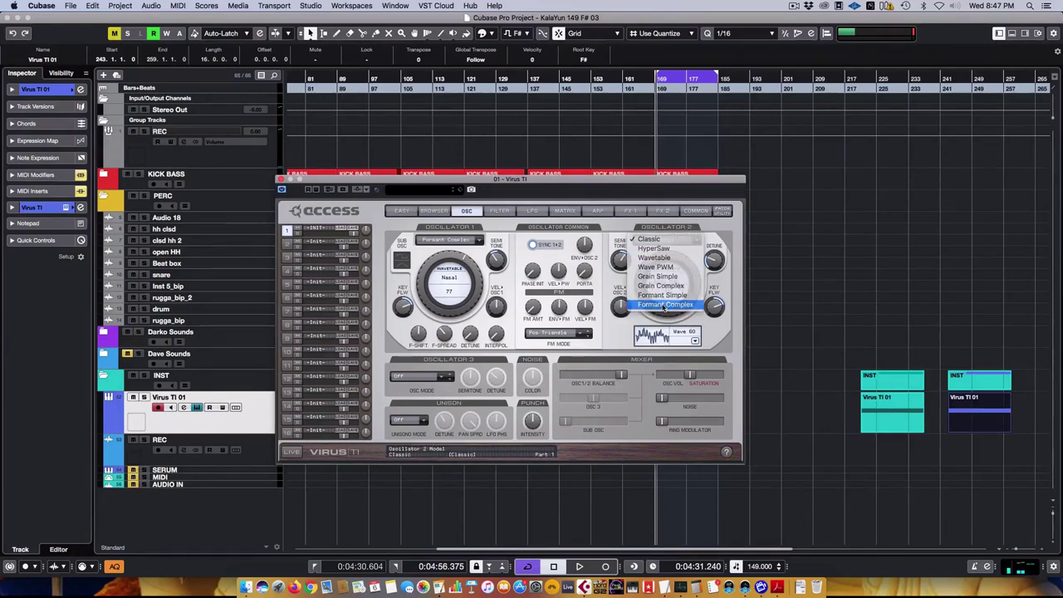
{"action": "left_click", "coordinate": [664, 306]}
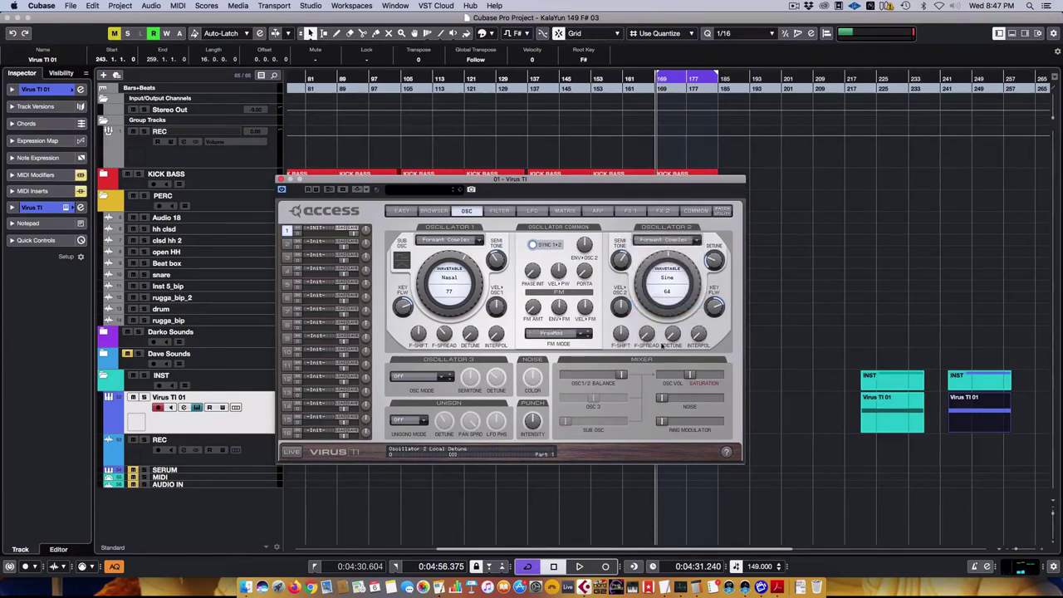
{"action": "left_click", "coordinate": [669, 282]}
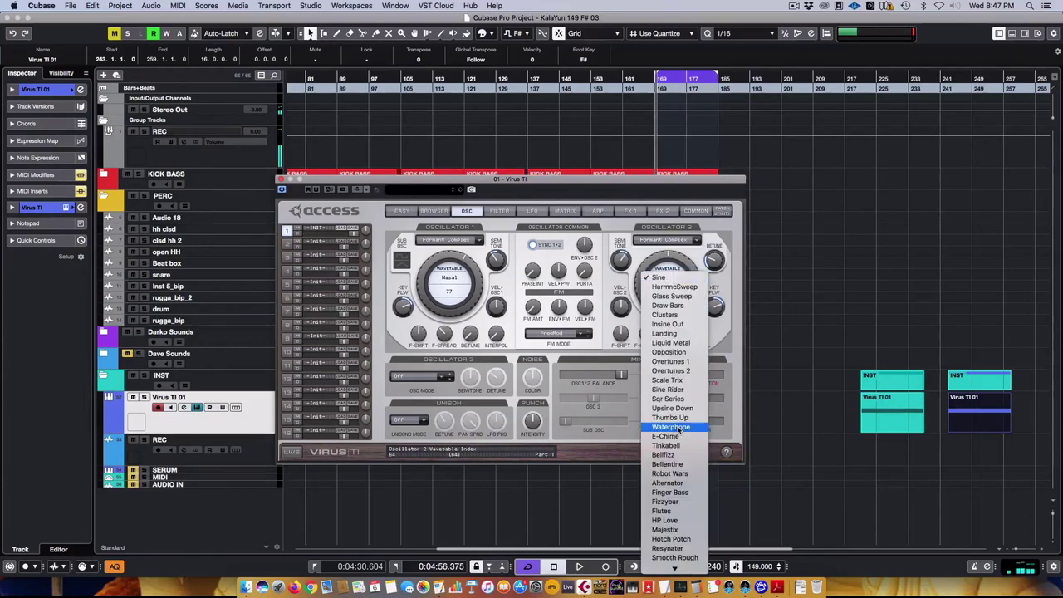
{"action": "left_click", "coordinate": [677, 310]}
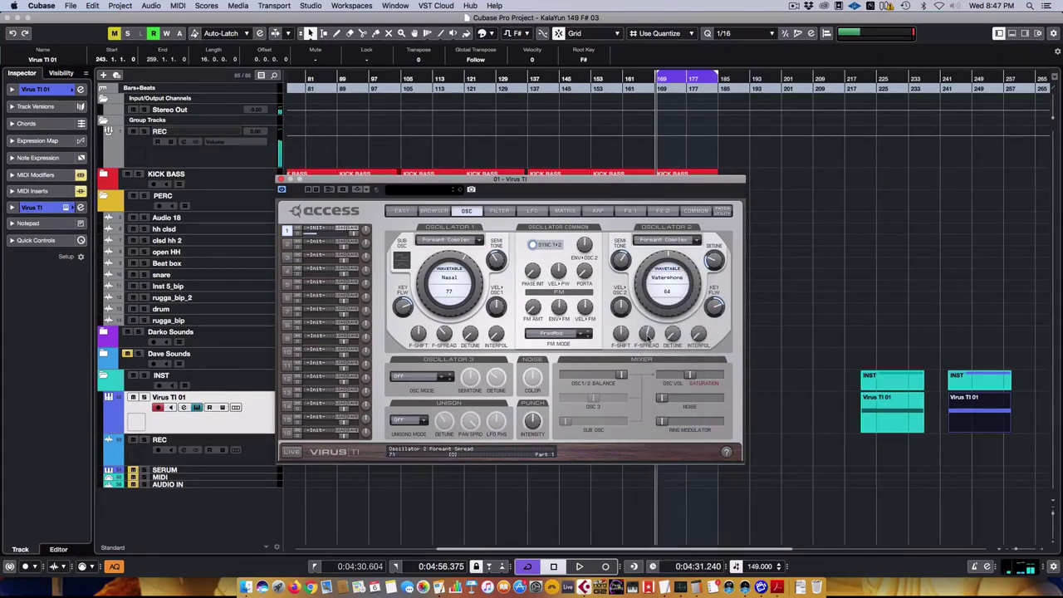
{"action": "left_click_drag", "start_coordinate": [624, 305], "coordinate": [620, 407]}
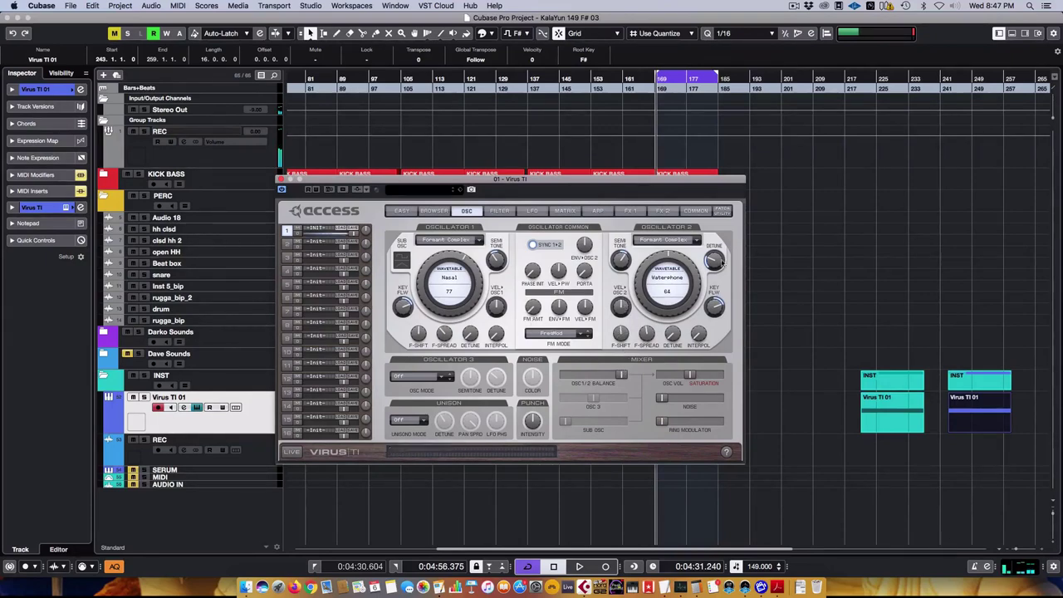
Step: Choose the Alternator wavetable for oscillator 2 and shift the oscillator 1/2 balance fully to oscillator 1
{"action": "left_click", "coordinate": [671, 280]}
{"action": "left_click", "coordinate": [669, 333]}
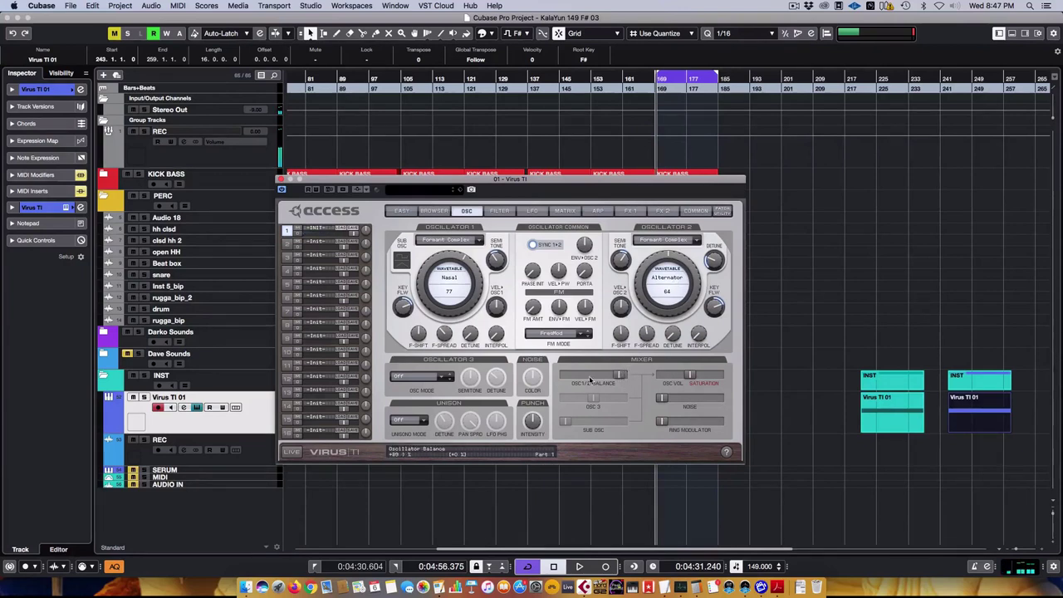
{"action": "left_click_drag", "start_coordinate": [621, 373], "coordinate": [565, 373]}
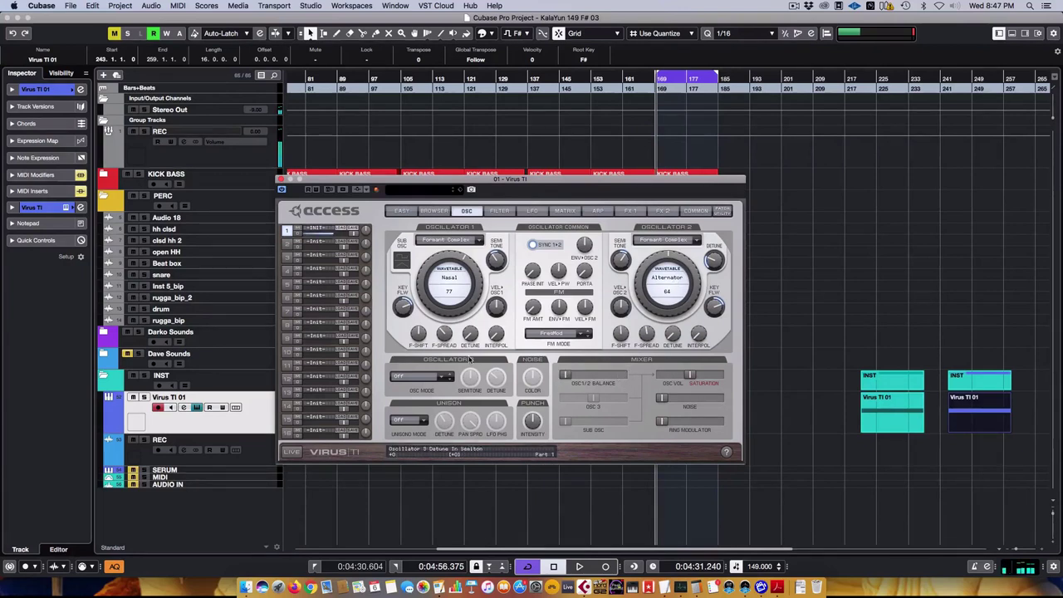
Step: Try the Fibonice wavetable on oscillator 1
{"action": "left_click_drag", "start_coordinate": [425, 293], "coordinate": [425, 374]}
{"action": "left_click", "coordinate": [442, 280]}
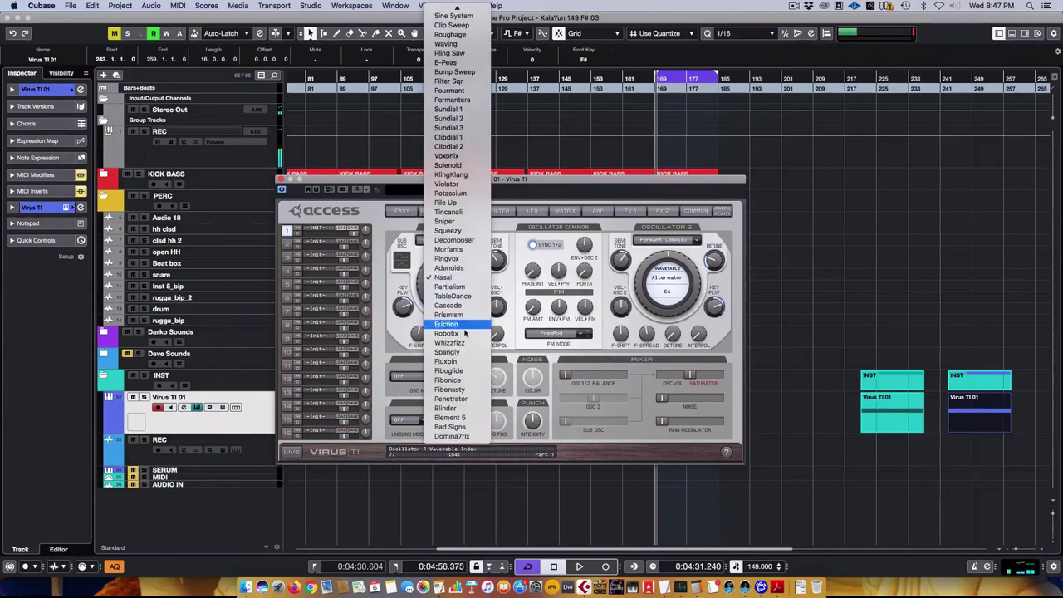
{"action": "left_click", "coordinate": [457, 381]}
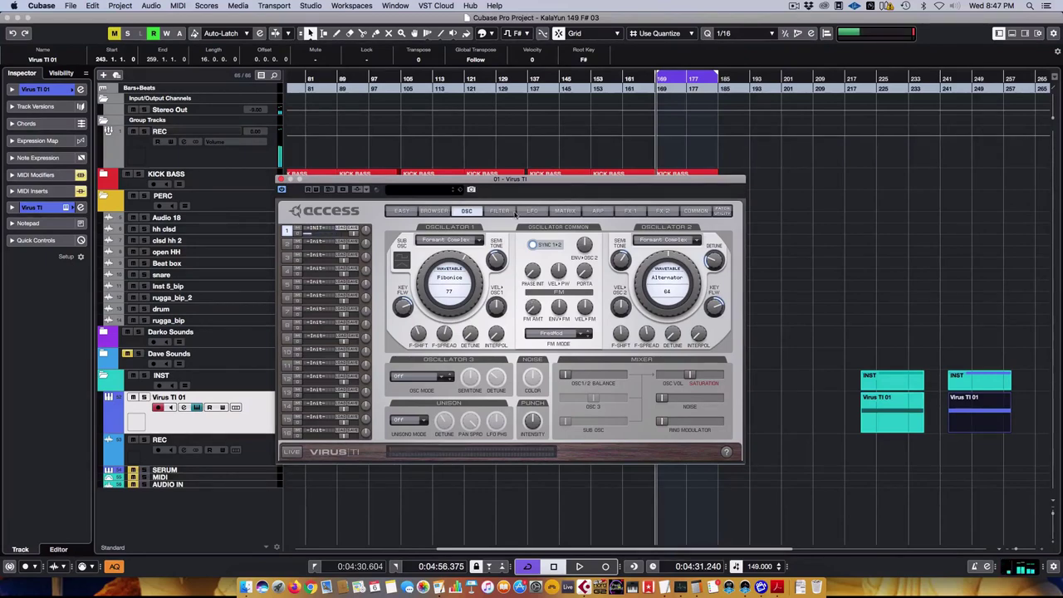
Step: Center the Osc 2 FM Amount modulation in slot 2 of the modulation matrix
{"action": "left_click", "coordinate": [496, 210]}
{"action": "left_click", "coordinate": [535, 210]}
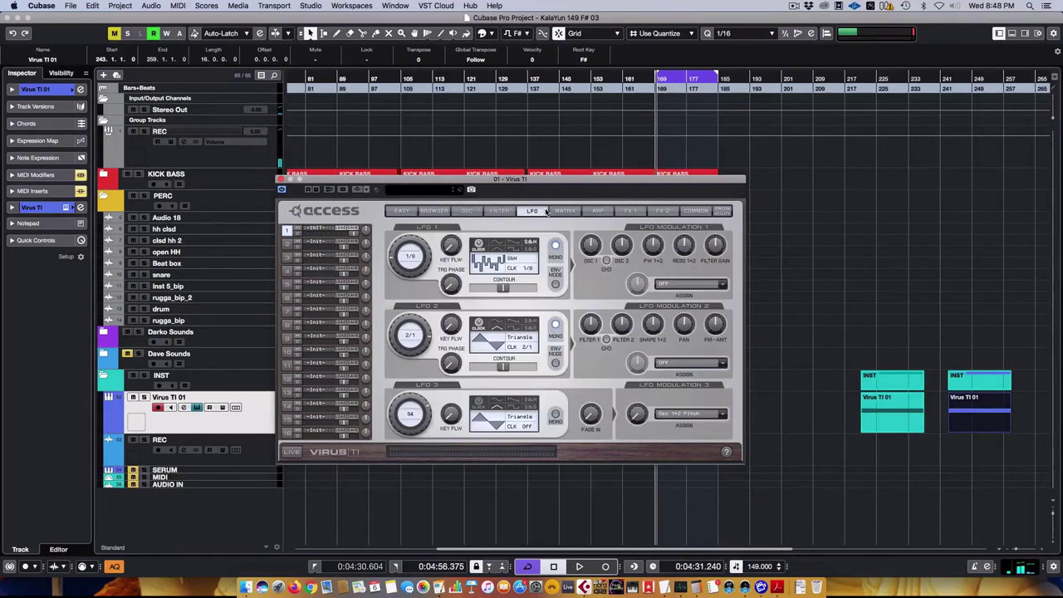
{"action": "left_click", "coordinate": [566, 212]}
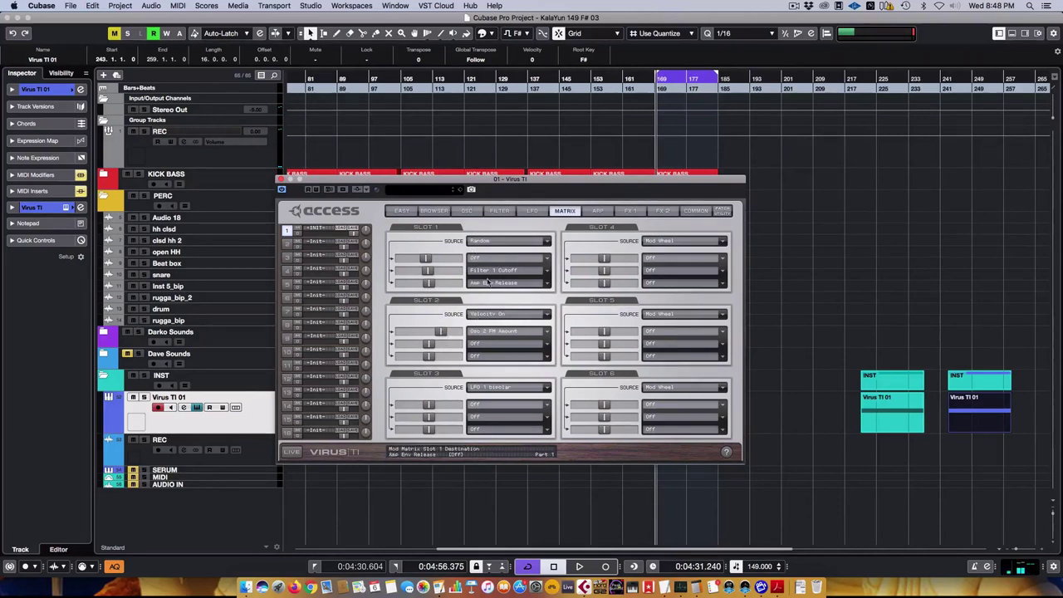
{"action": "left_click_drag", "start_coordinate": [441, 331], "coordinate": [428, 331]}
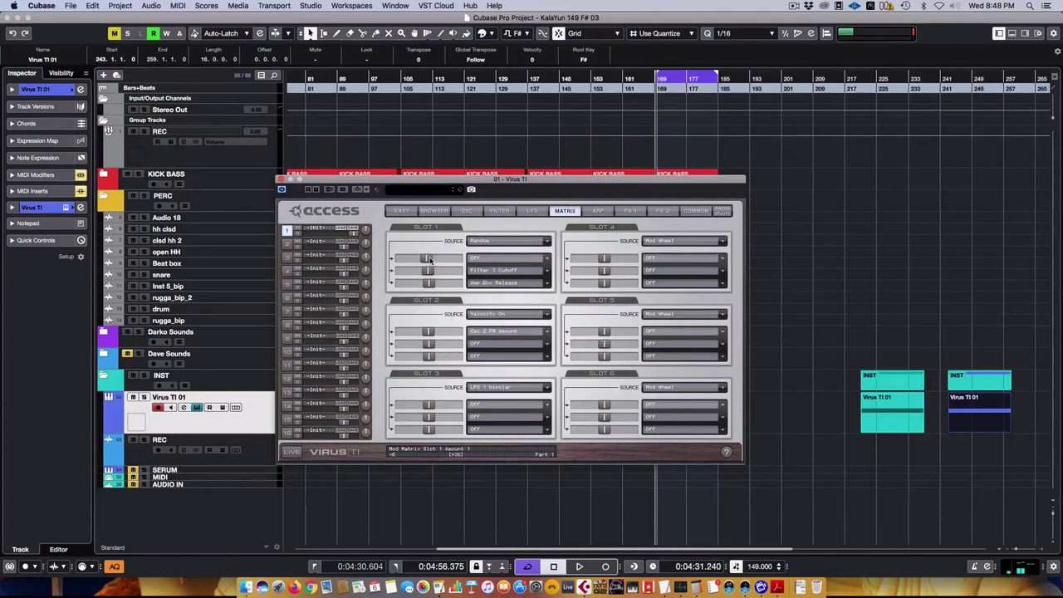
Step: Assign Osc 1 F-Shift as the first destination of the Random source in matrix slot 1 and raise its amount
{"action": "left_click", "coordinate": [502, 259]}
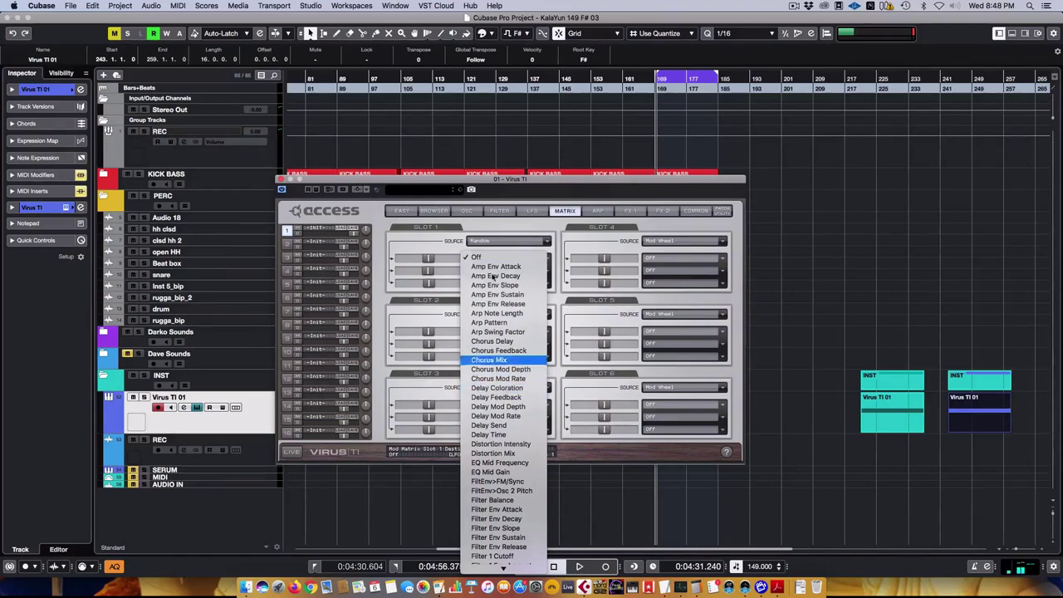
{"action": "scroll", "coordinate": [506, 332], "scroll_direction": "down", "scroll_amount": 5}
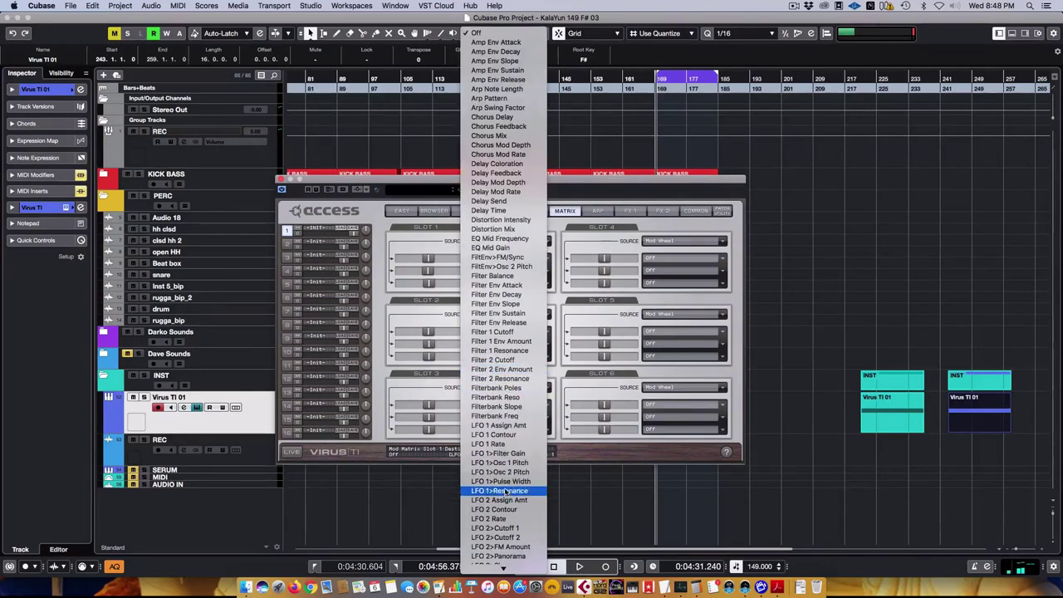
{"action": "scroll", "coordinate": [502, 423], "scroll_direction": "down", "scroll_amount": 8}
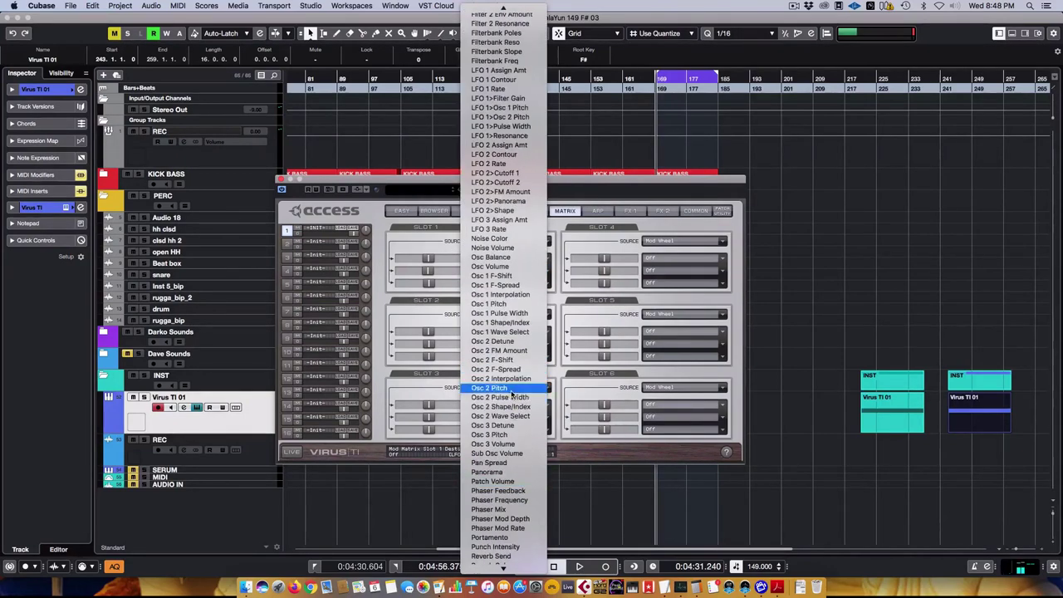
{"action": "left_click", "coordinate": [510, 276]}
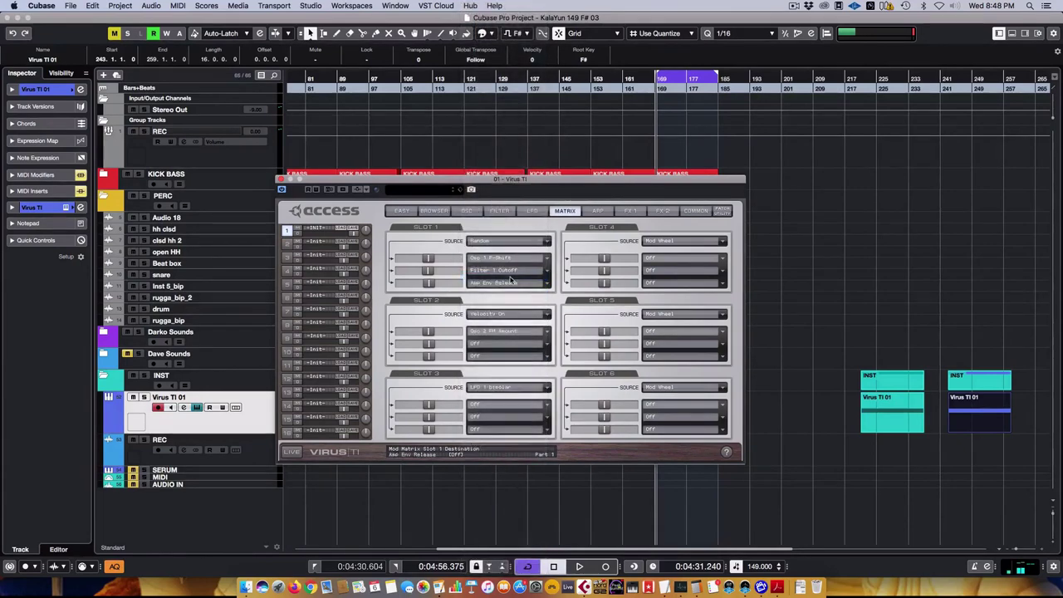
{"action": "left_click_drag", "start_coordinate": [425, 258], "coordinate": [461, 260]}
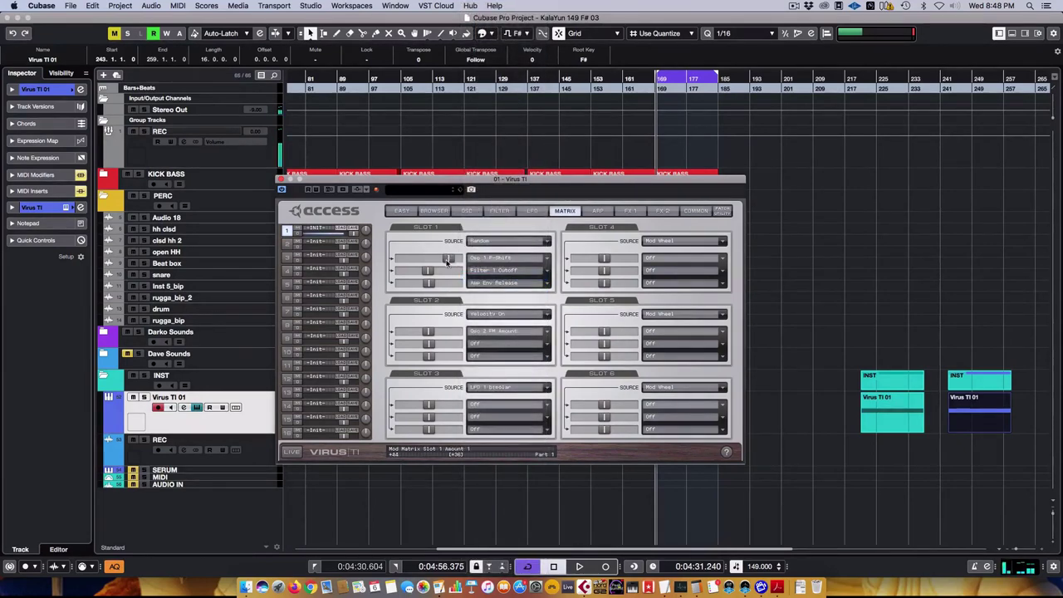
Step: Try the Bad Signs wavetable on oscillator 1 and nudge the oscillator's semitone control
{"action": "left_click", "coordinate": [528, 211]}
{"action": "left_click", "coordinate": [499, 211]}
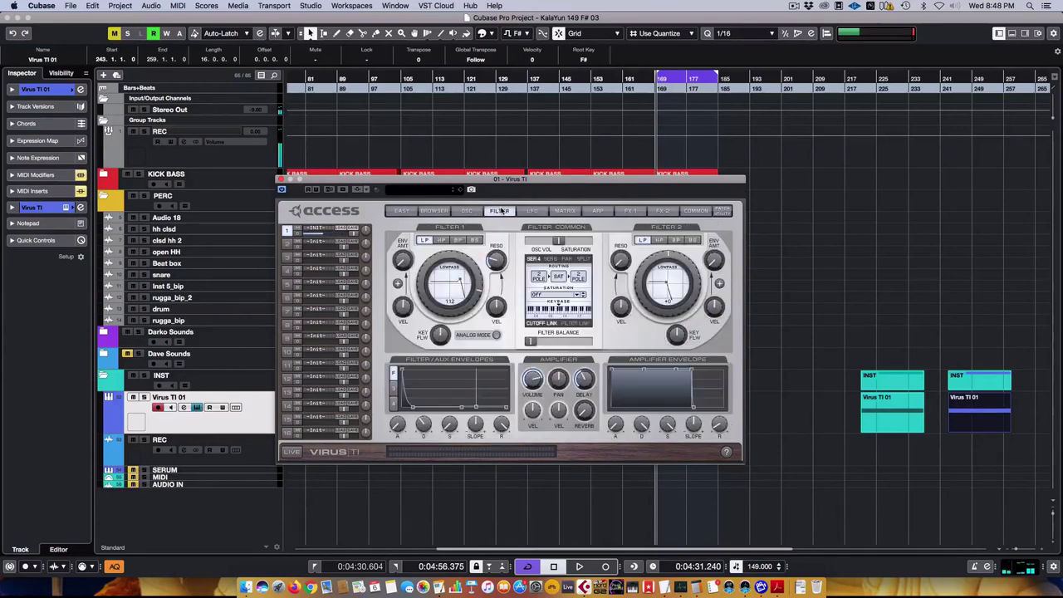
{"action": "left_click", "coordinate": [467, 211]}
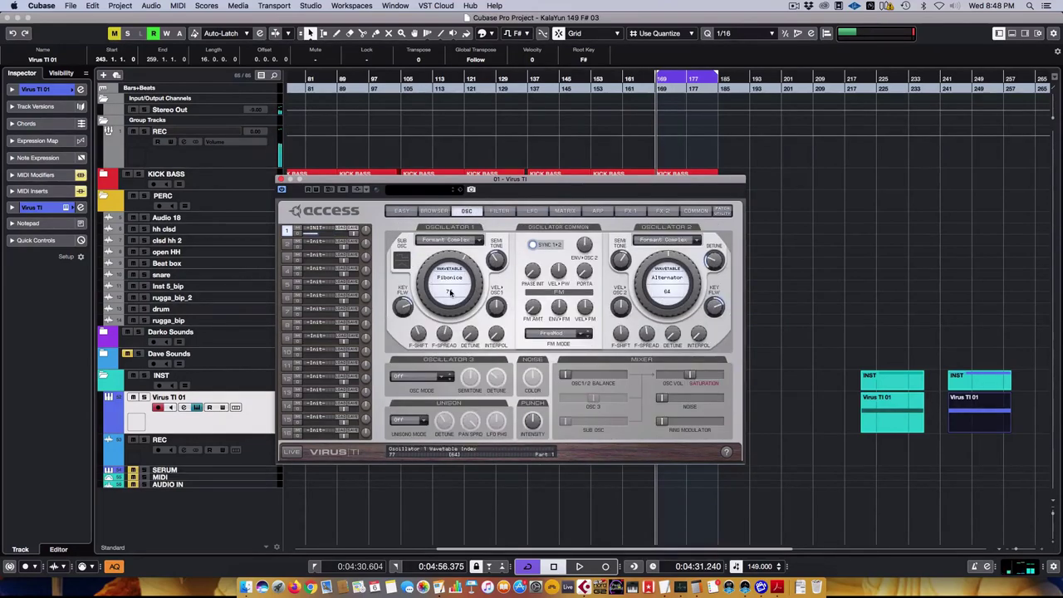
{"action": "left_click", "coordinate": [449, 278]}
{"action": "left_click", "coordinate": [449, 277]}
{"action": "left_click", "coordinate": [449, 279]}
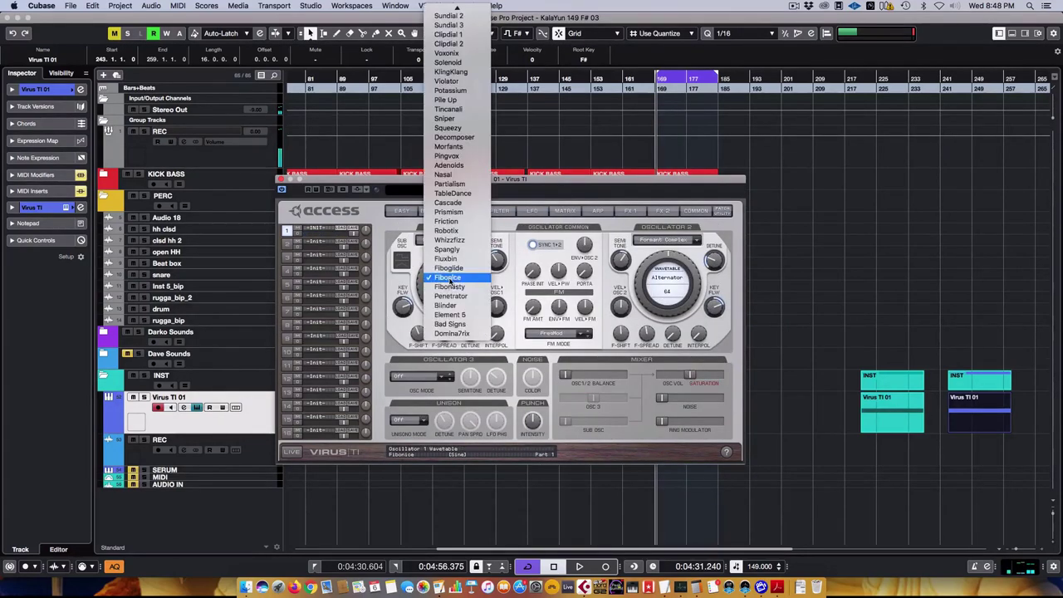
{"action": "left_click", "coordinate": [456, 324]}
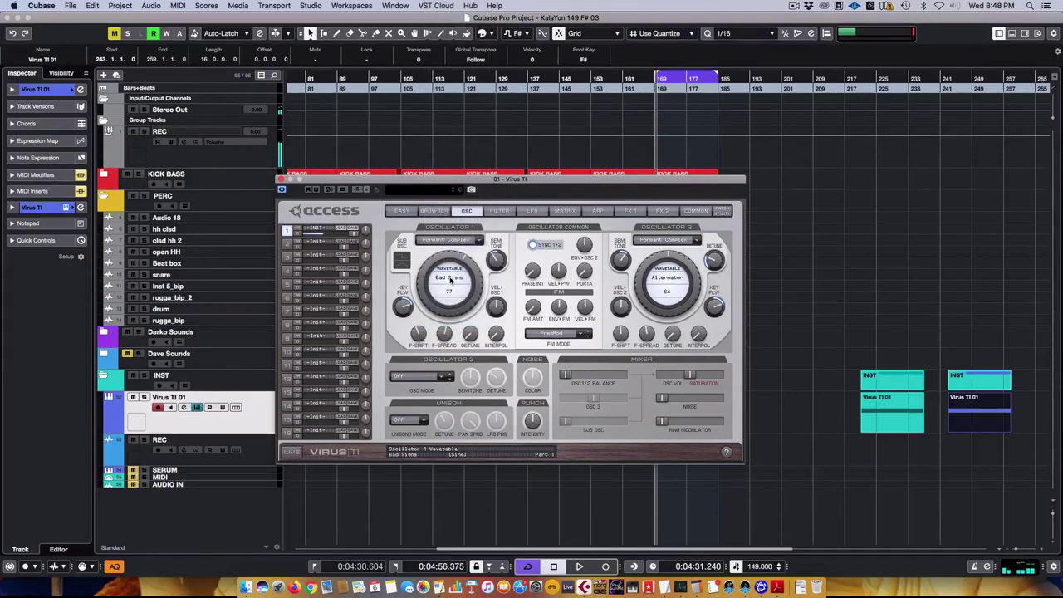
{"action": "left_click_drag", "start_coordinate": [497, 263], "coordinate": [498, 256]}
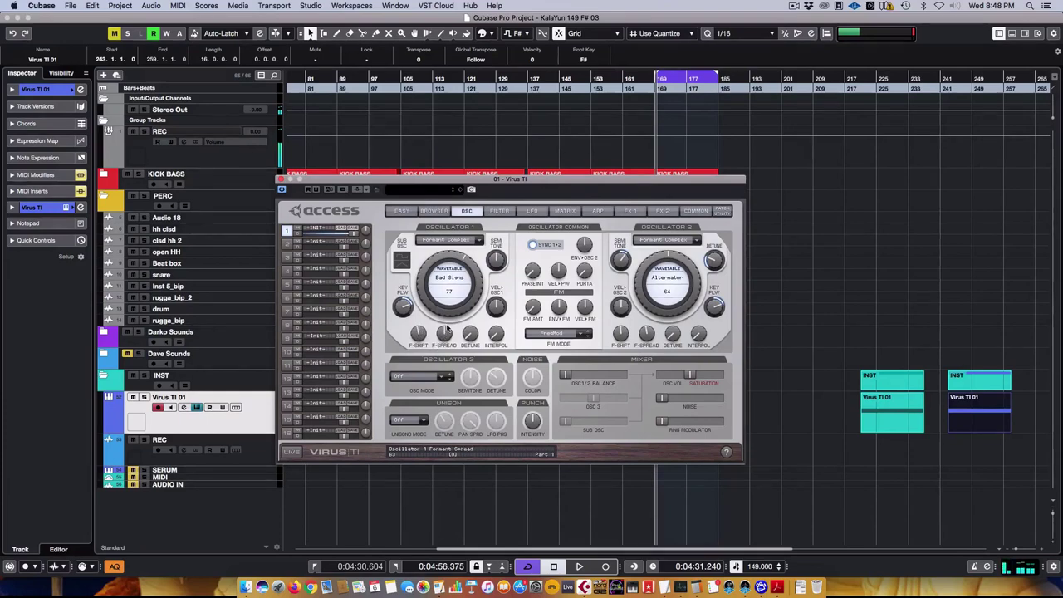
Step: Choose the TableDance wavetable for oscillator 1
{"action": "left_click", "coordinate": [448, 279]}
{"action": "left_click", "coordinate": [460, 146]}
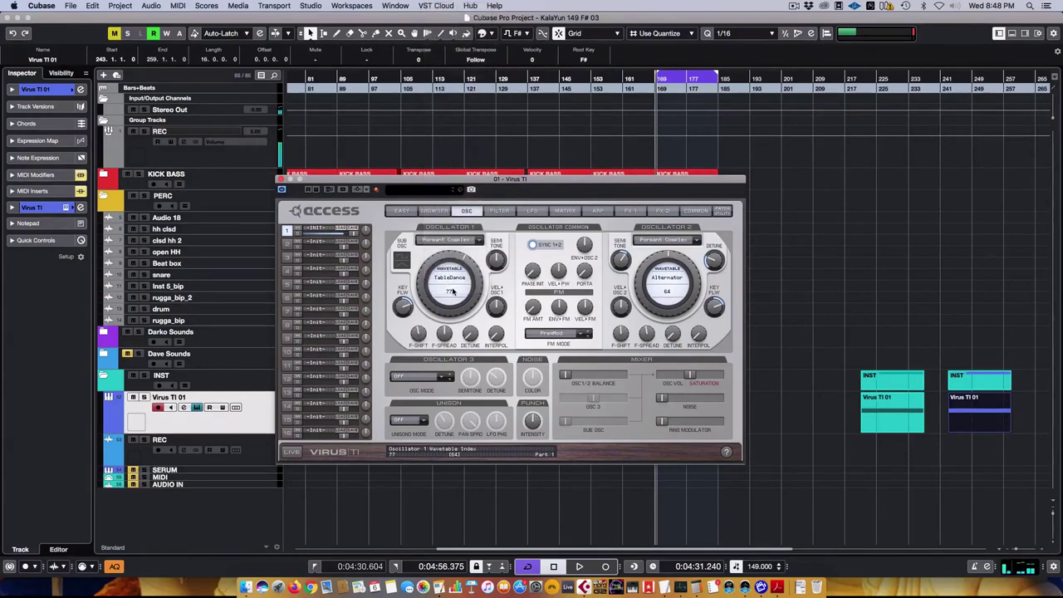
{"action": "left_click", "coordinate": [453, 279]}
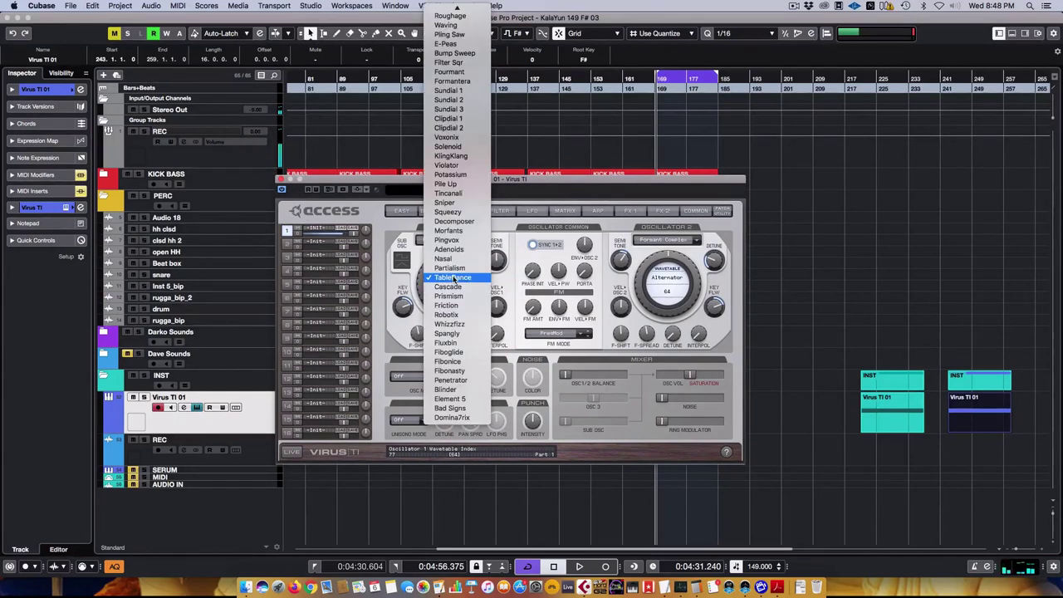
{"action": "left_click", "coordinate": [449, 278]}
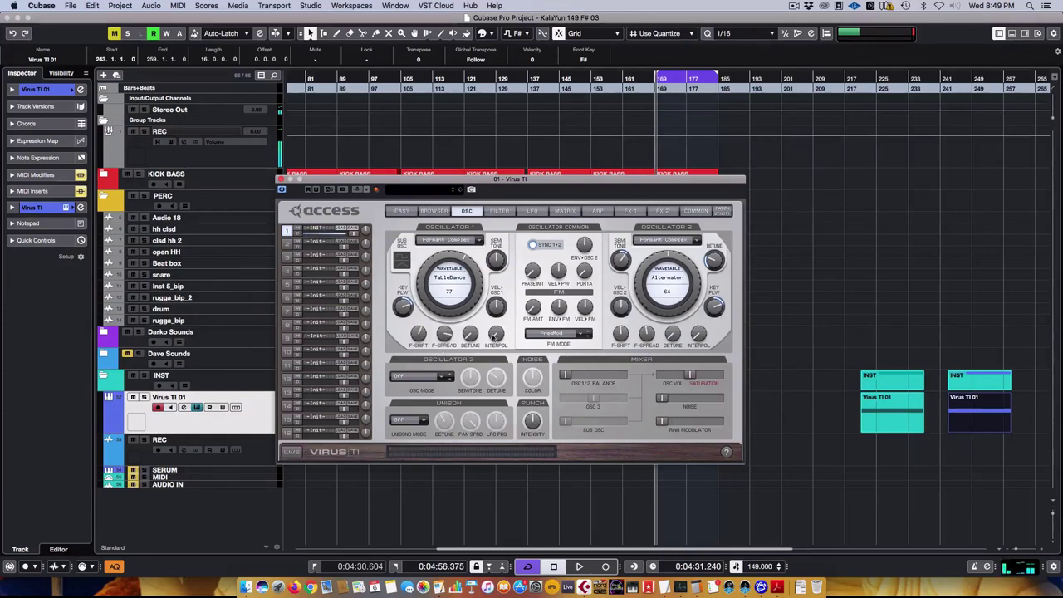
Step: Set the delay send to -10.0 dB and bring in the reverb with its send at -13.0 dB
{"action": "left_click", "coordinate": [662, 211]}
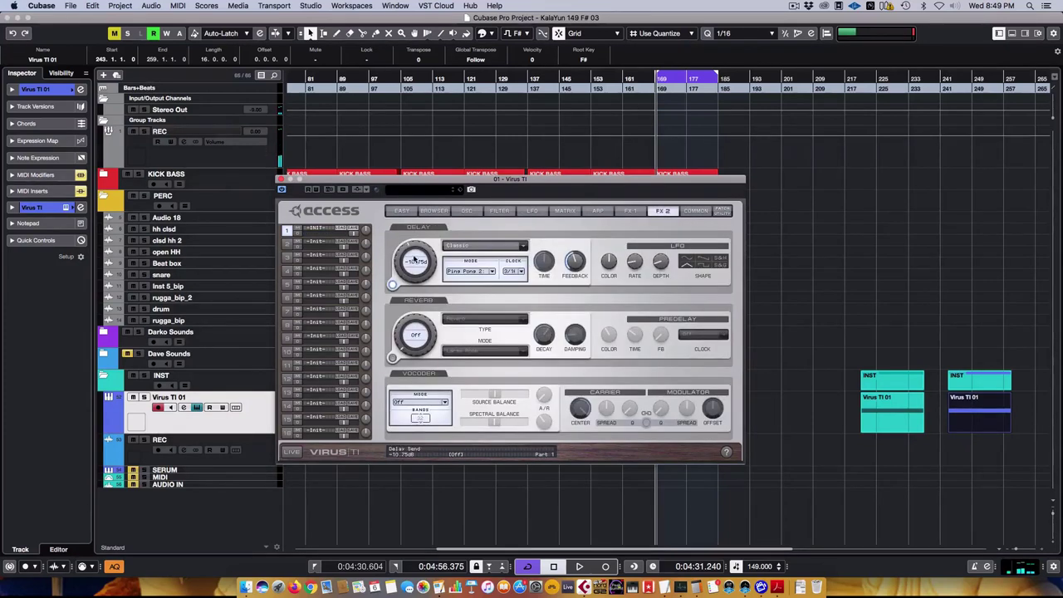
{"action": "left_click_drag", "start_coordinate": [406, 322], "coordinate": [411, 282]}
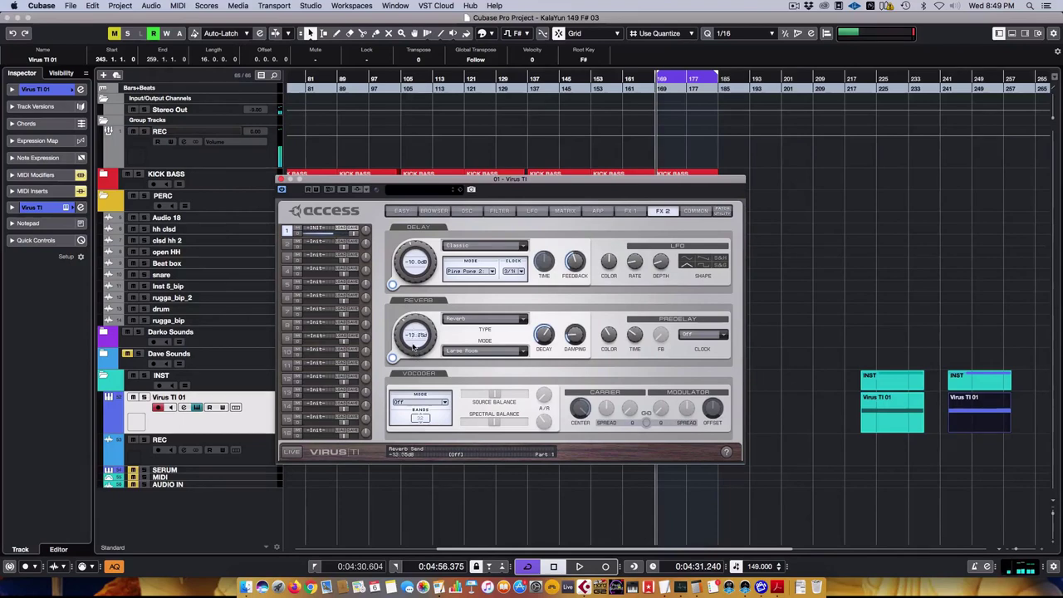
{"action": "left_click_drag", "start_coordinate": [413, 347], "coordinate": [413, 344]}
Step: Raise the Filter 1 Cutoff and Amp Env Release modulation amounts in matrix slot 1
{"action": "left_click", "coordinate": [599, 211]}
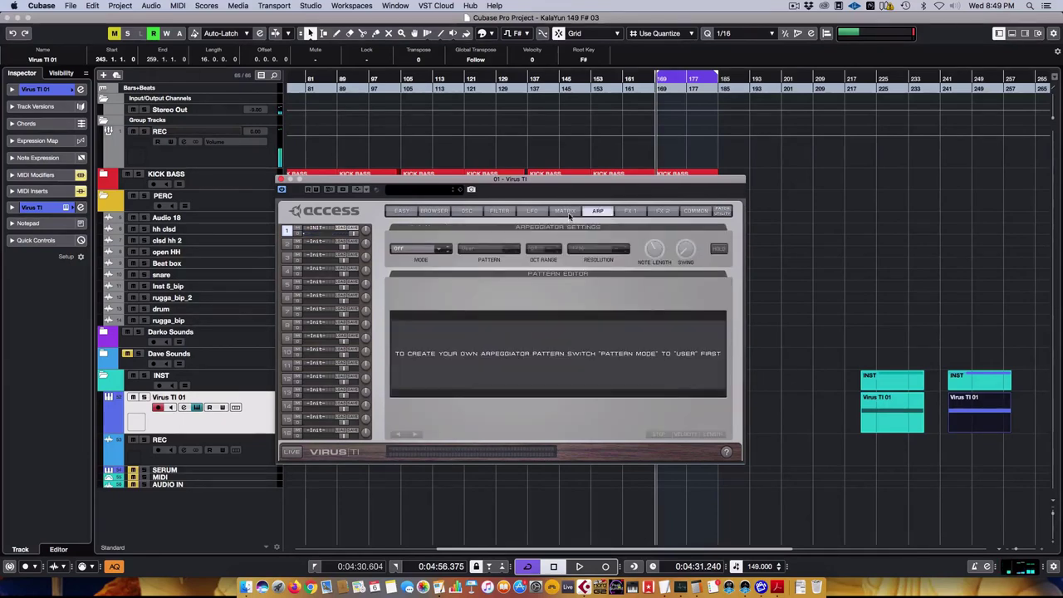
{"action": "left_click", "coordinate": [532, 212]}
{"action": "left_click", "coordinate": [496, 212]}
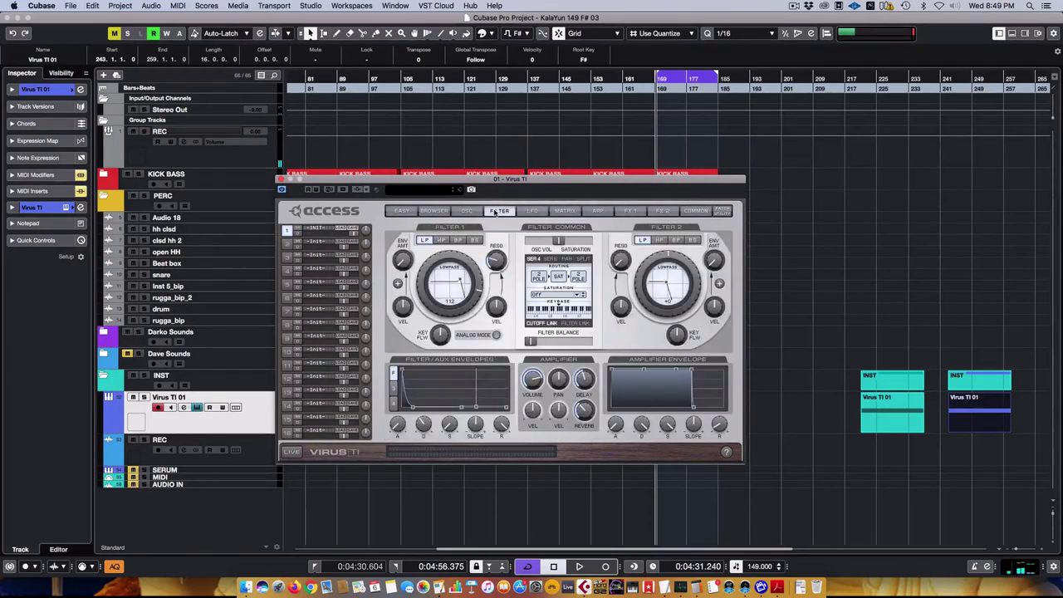
{"action": "left_click_drag", "start_coordinate": [538, 180], "coordinate": [538, 192]}
{"action": "left_click", "coordinate": [535, 224]}
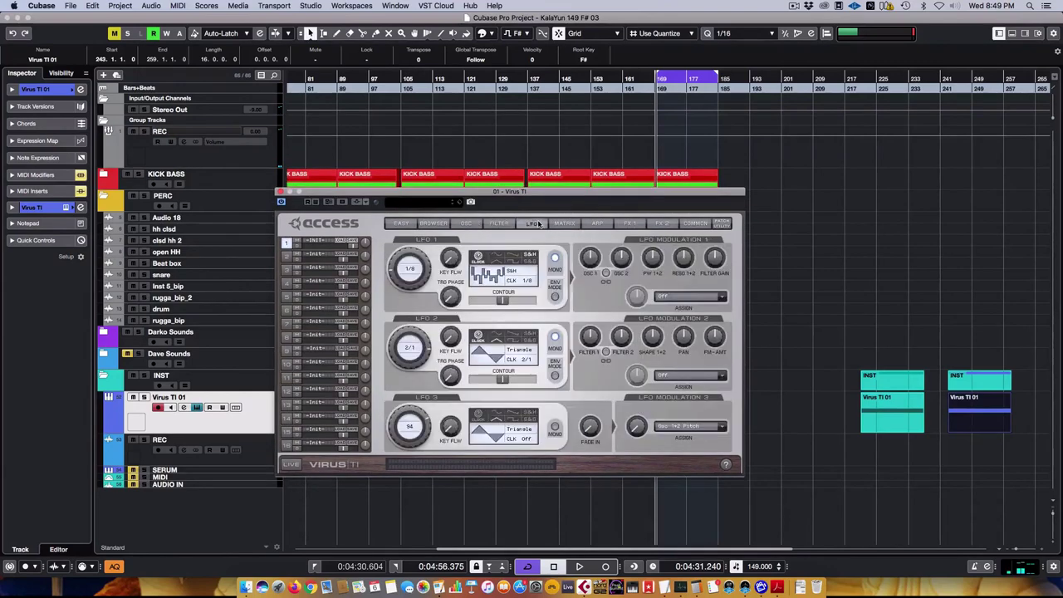
{"action": "left_click", "coordinate": [564, 223]}
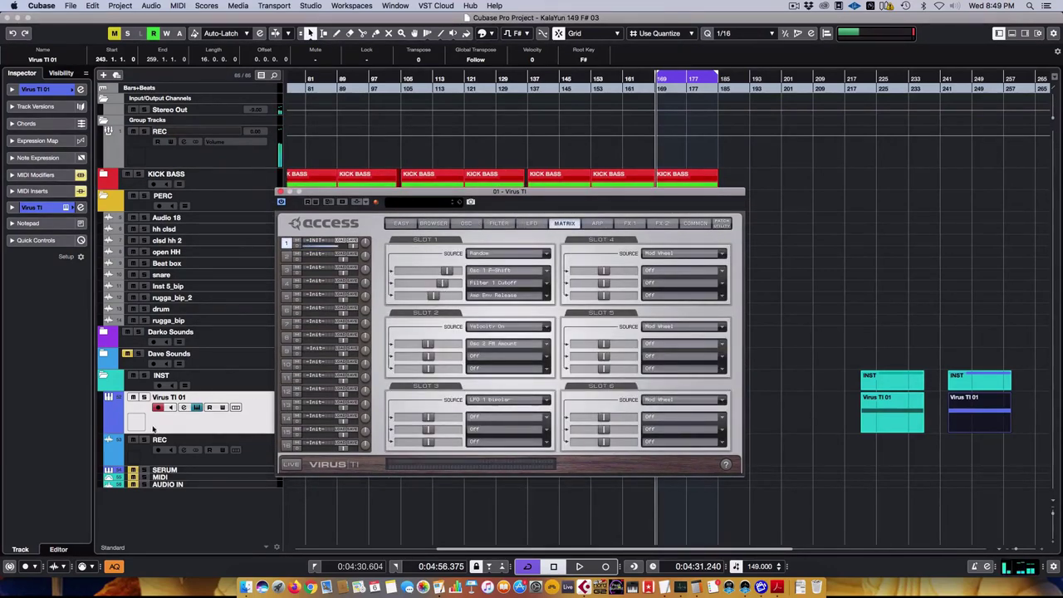
Step: Inspect the notes of the Virus TI 01 clip at bar 243 in the editor and close it
{"action": "left_click_drag", "start_coordinate": [439, 200], "coordinate": [420, 25]}
{"action": "double_click", "coordinate": [969, 405]}
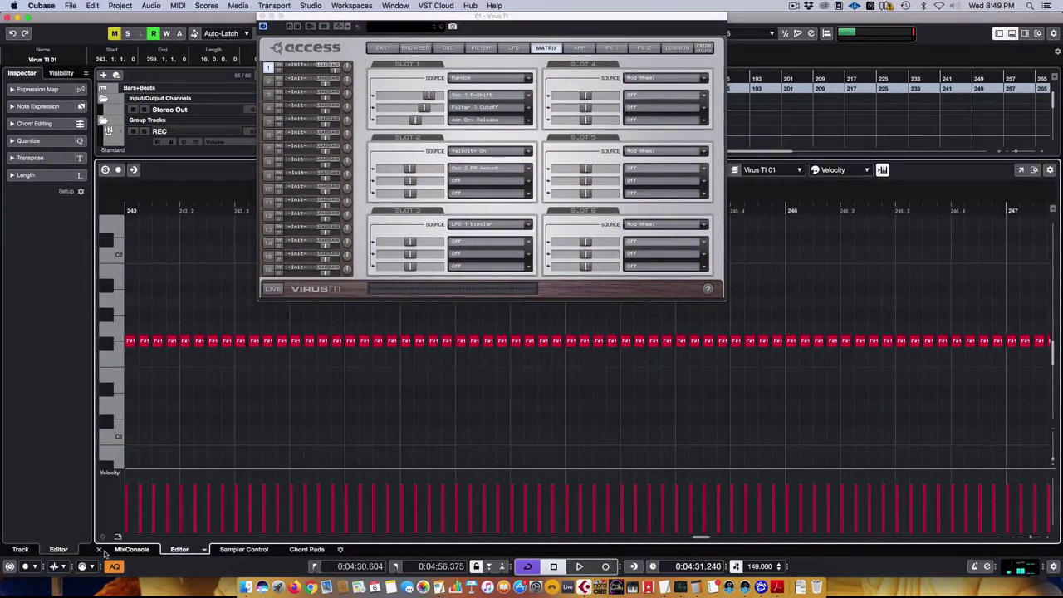
{"action": "left_click", "coordinate": [100, 549]}
Step: Move the Virus TI 01 clip from bar 243 to the start of bar 169, with the snap grid set to Bar
{"action": "left_click_drag", "start_coordinate": [961, 402], "coordinate": [691, 413]}
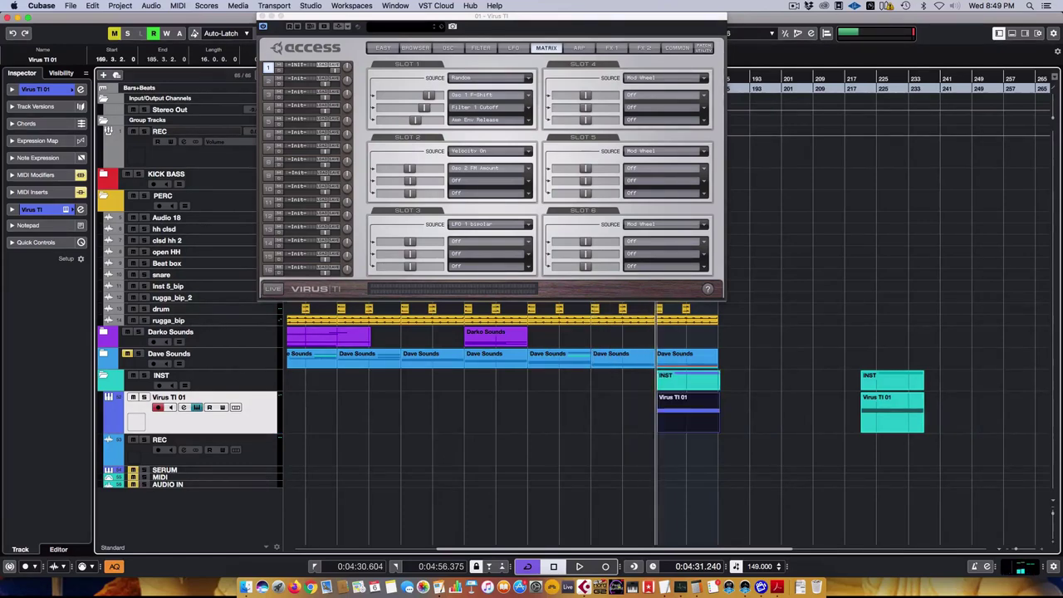
{"action": "left_click_drag", "start_coordinate": [581, 18], "coordinate": [548, 113]}
{"action": "left_click", "coordinate": [595, 34]}
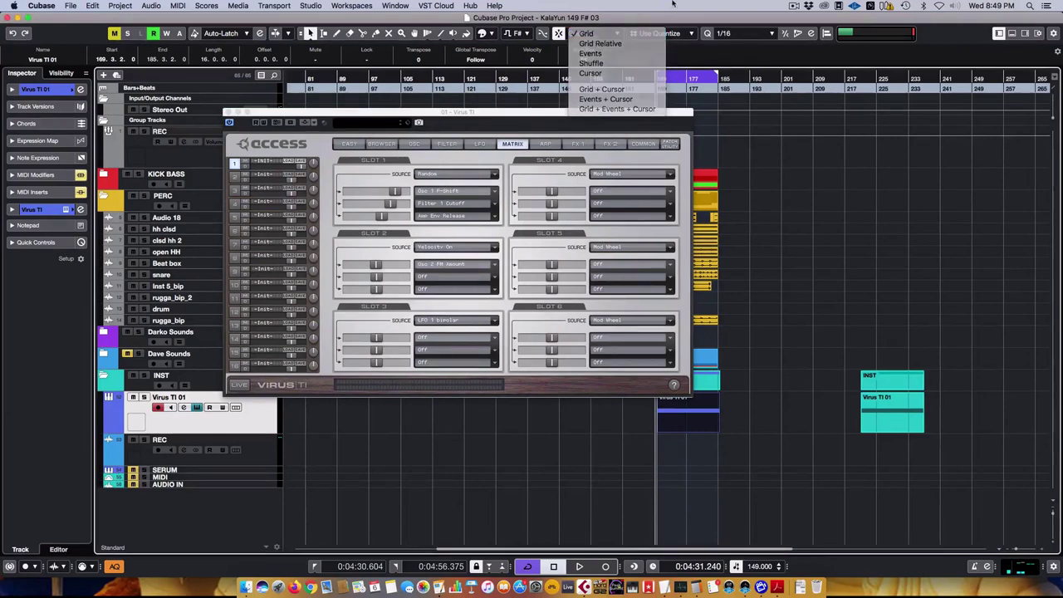
{"action": "left_click", "coordinate": [594, 35]}
{"action": "left_click", "coordinate": [664, 33]}
{"action": "left_click", "coordinate": [688, 231]}
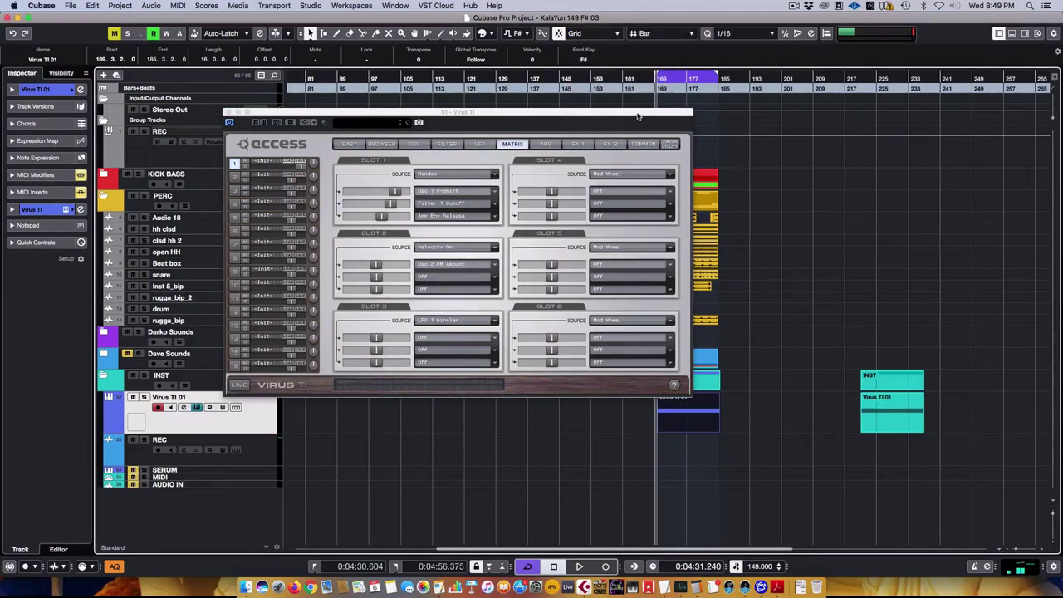
{"action": "left_click_drag", "start_coordinate": [465, 111], "coordinate": [420, 93]}
{"action": "left_click_drag", "start_coordinate": [670, 420], "coordinate": [673, 420]}
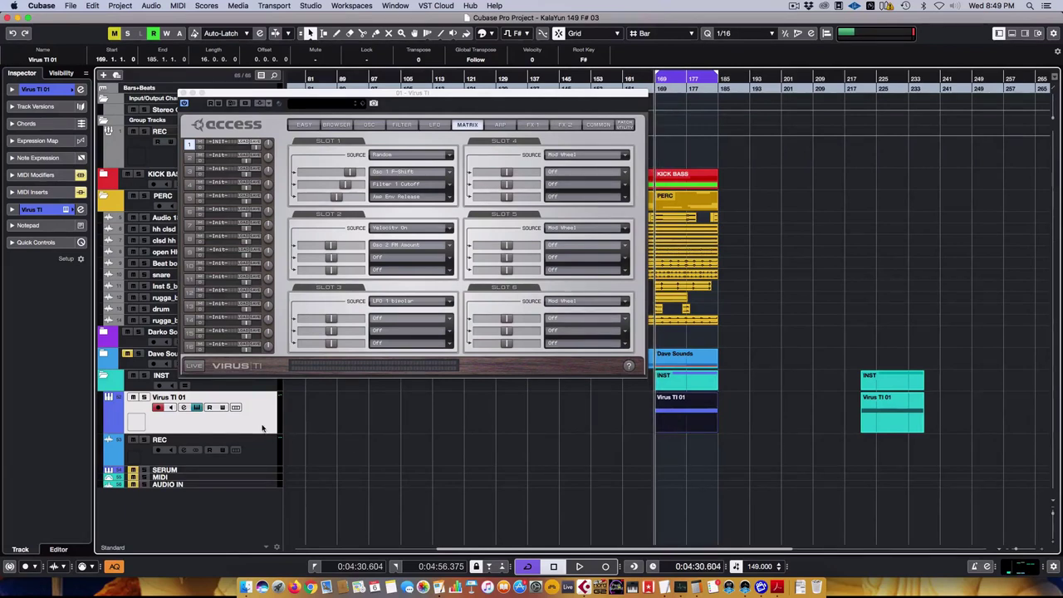
Step: Play the Virus TI 01 track in solo and show the synth's delay and reverb settings
{"action": "key", "text": "s"}
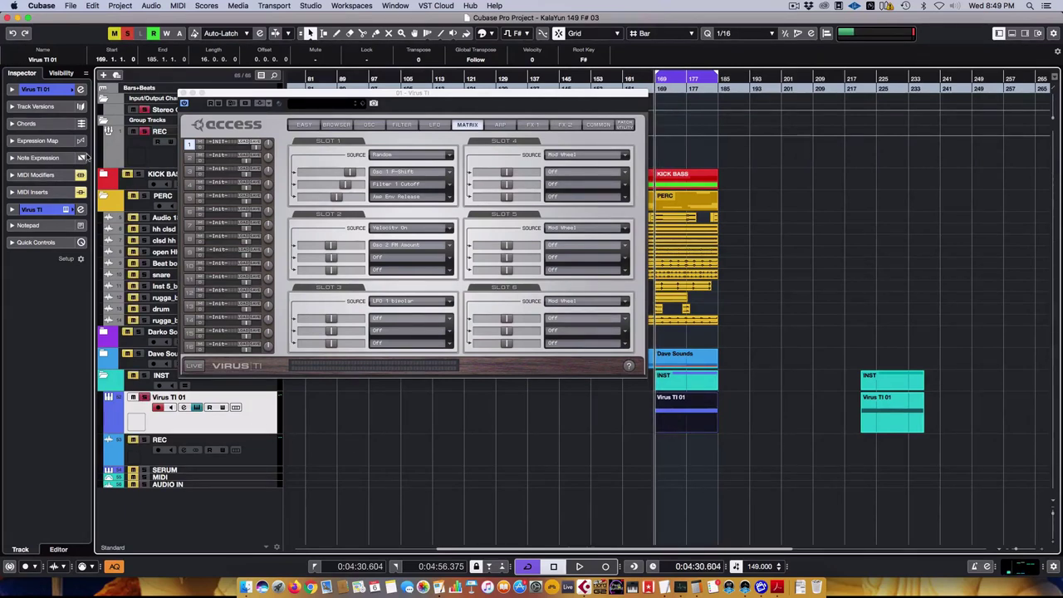
{"action": "key", "text": "space"}
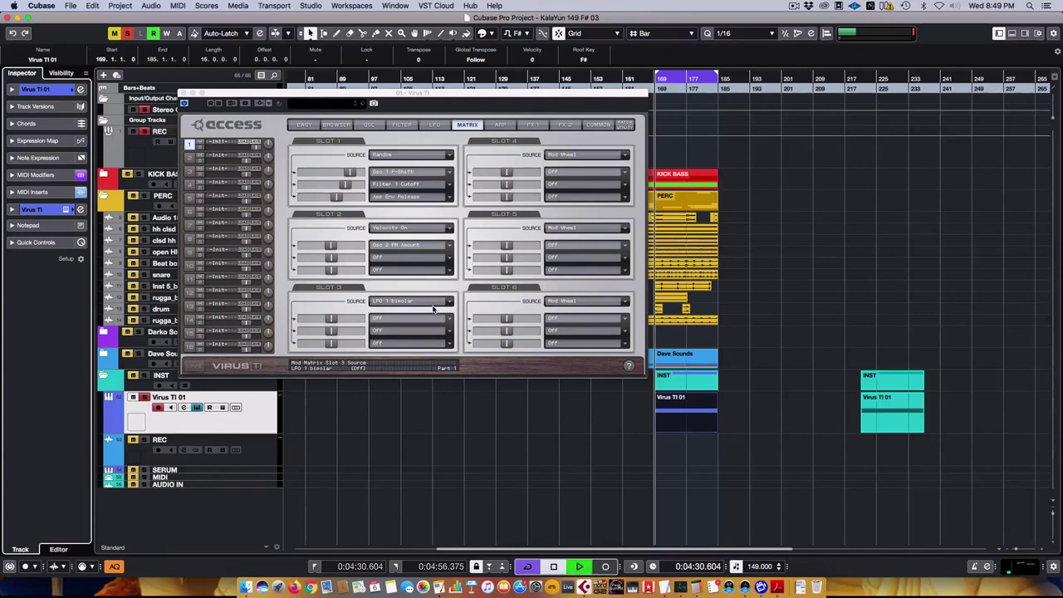
{"action": "left_click_drag", "start_coordinate": [455, 97], "coordinate": [561, 169]}
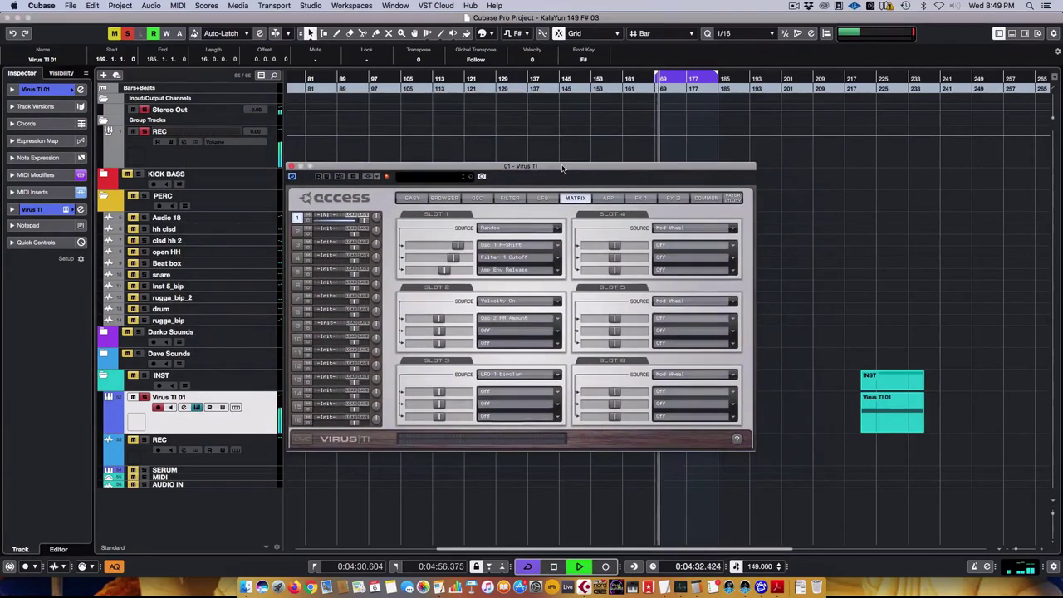
{"action": "left_click", "coordinate": [673, 197]}
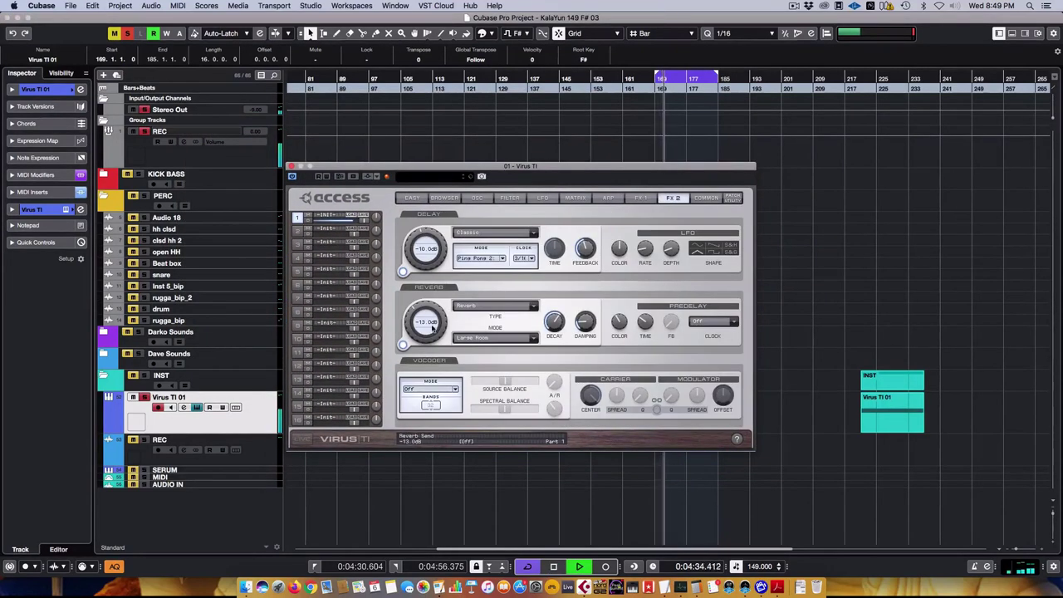
Step: Lower the synth's reverb send and set the Virus TI 01 track's MIDI transpose to 0
{"action": "left_click_drag", "start_coordinate": [431, 328], "coordinate": [433, 318]}
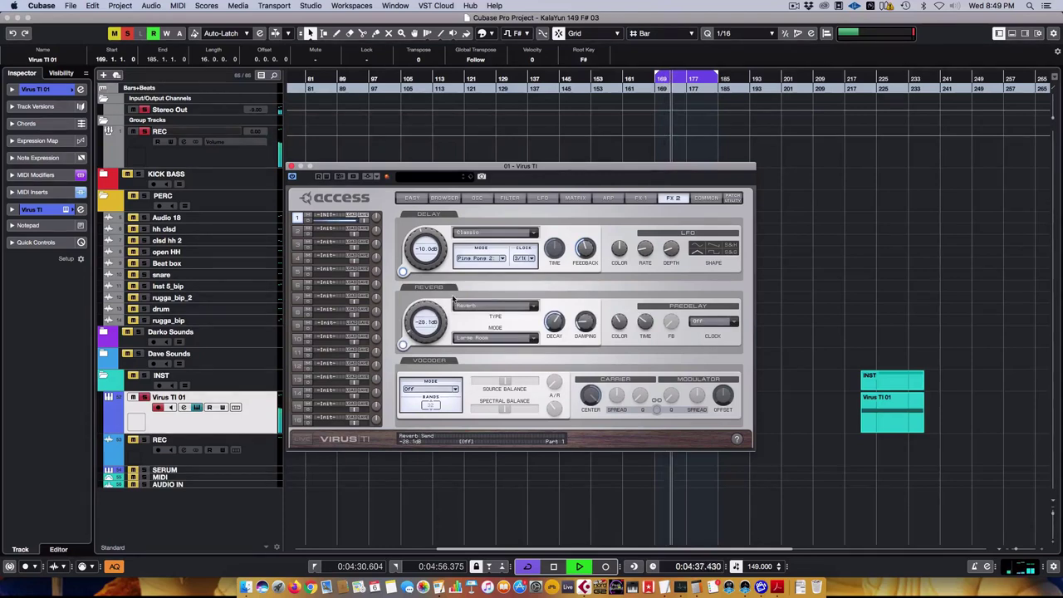
{"action": "left_click", "coordinate": [49, 192]}
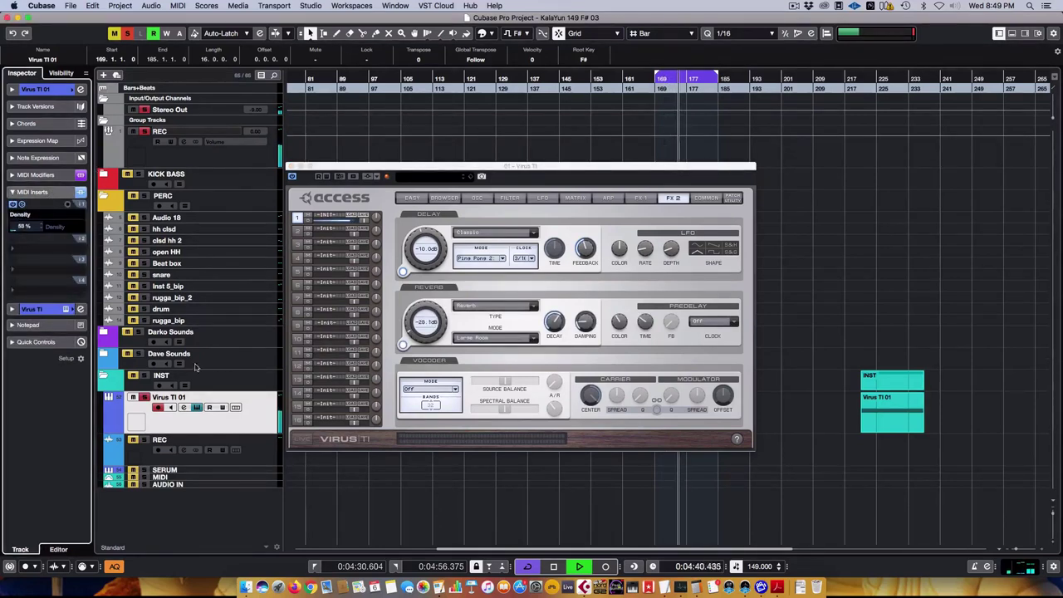
{"action": "left_click", "coordinate": [50, 174]}
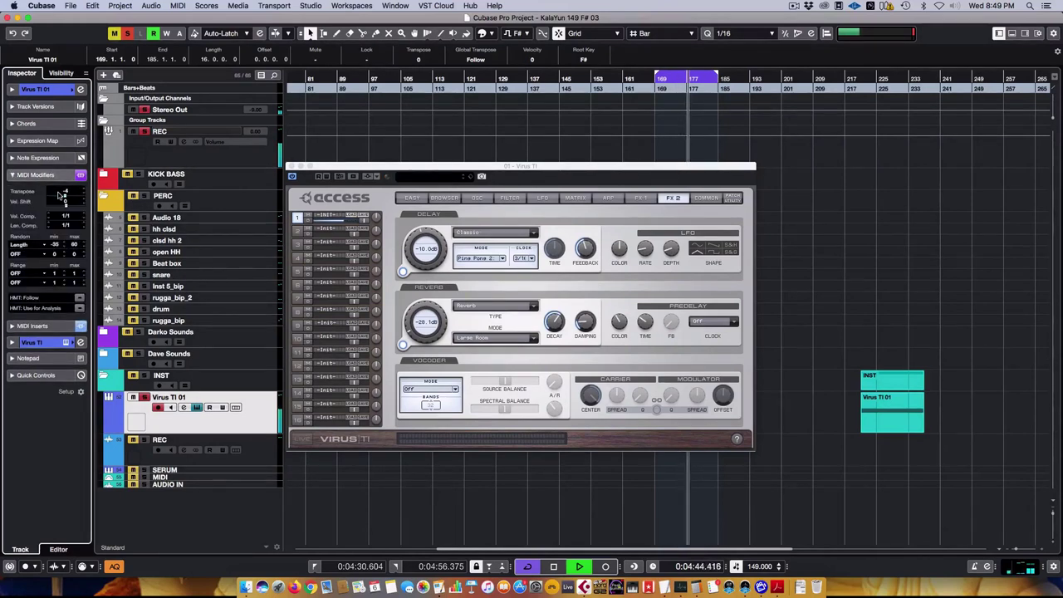
Step: Audition the Pile Up and Sundial 2 wavetables on Oscillator 1 and settle on Sundial 3
{"action": "left_click", "coordinate": [477, 197]}
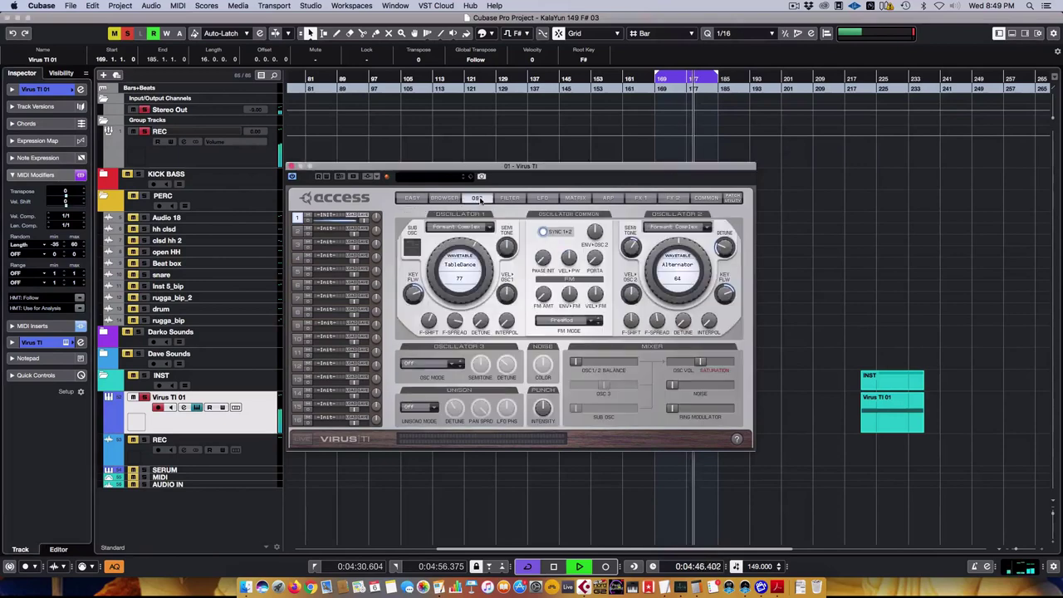
{"action": "left_click", "coordinate": [460, 264]}
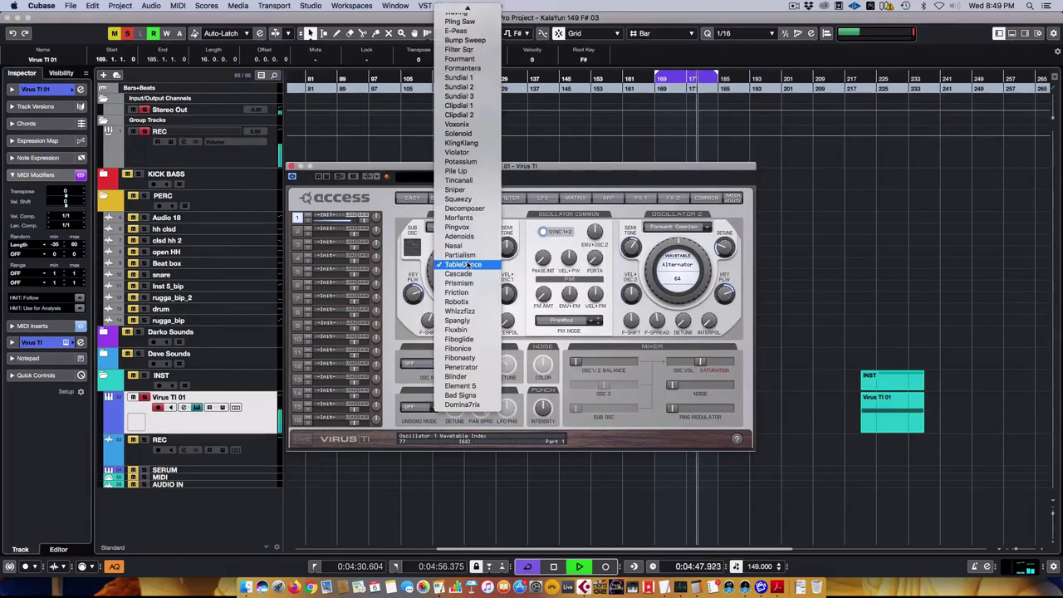
{"action": "left_click", "coordinate": [470, 172]}
{"action": "left_click", "coordinate": [461, 264]}
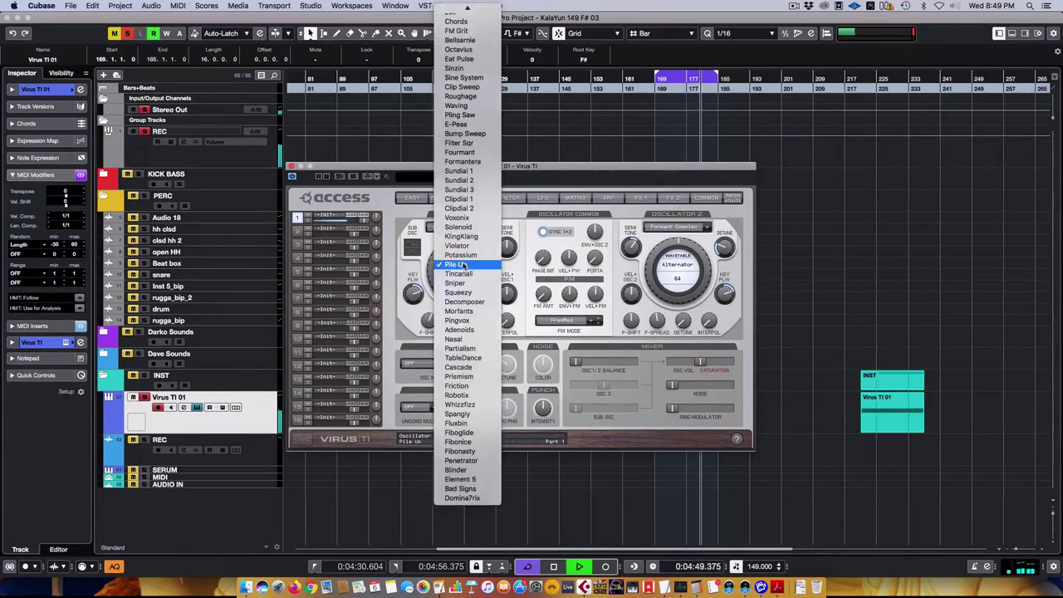
{"action": "left_click", "coordinate": [458, 179]}
{"action": "left_click", "coordinate": [461, 264]}
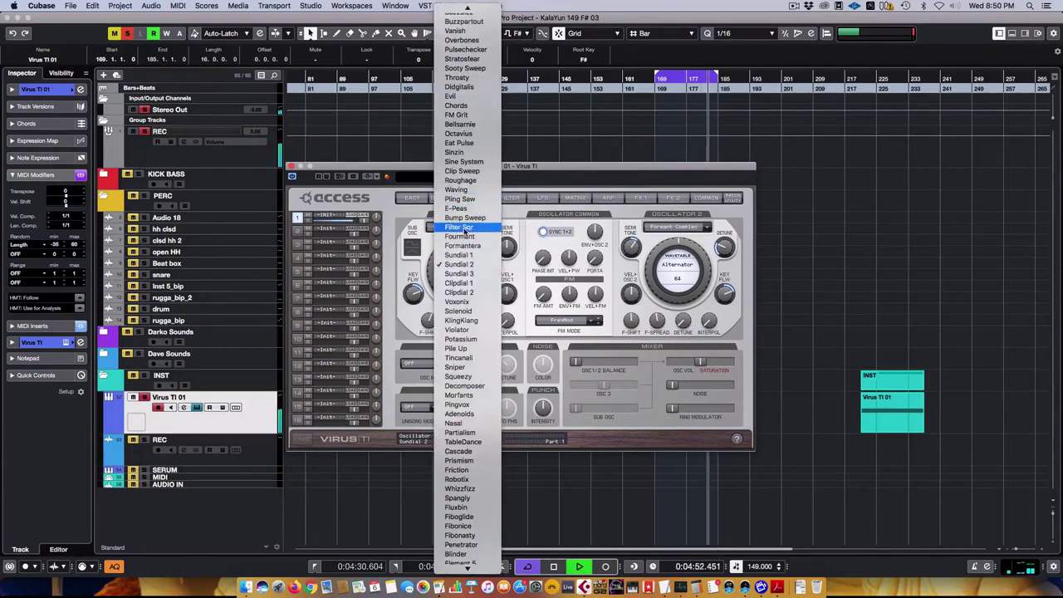
{"action": "left_click", "coordinate": [461, 273]}
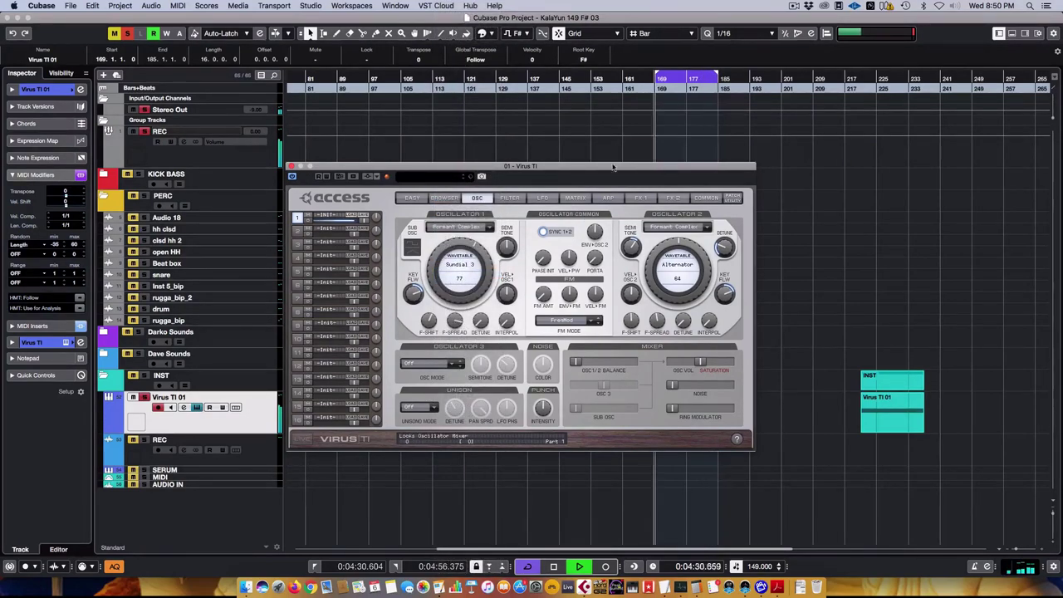
Step: Take the Virus TI 01 track out of solo to hear the full mix and raise the delay send to -6.75 dB
{"action": "left_click", "coordinate": [202, 311]}
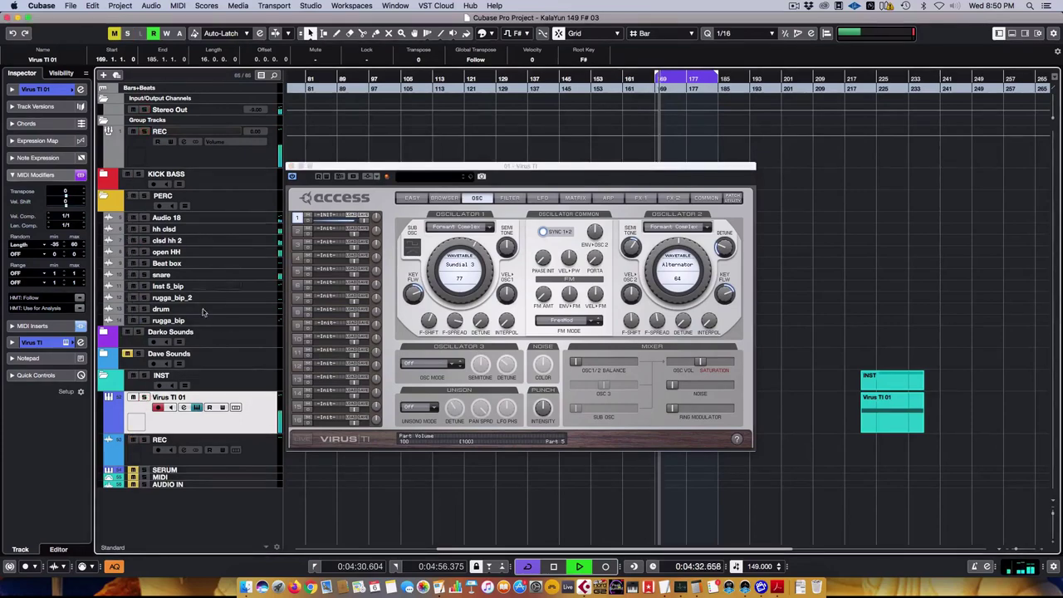
{"action": "left_click_drag", "start_coordinate": [574, 168], "coordinate": [616, 253]}
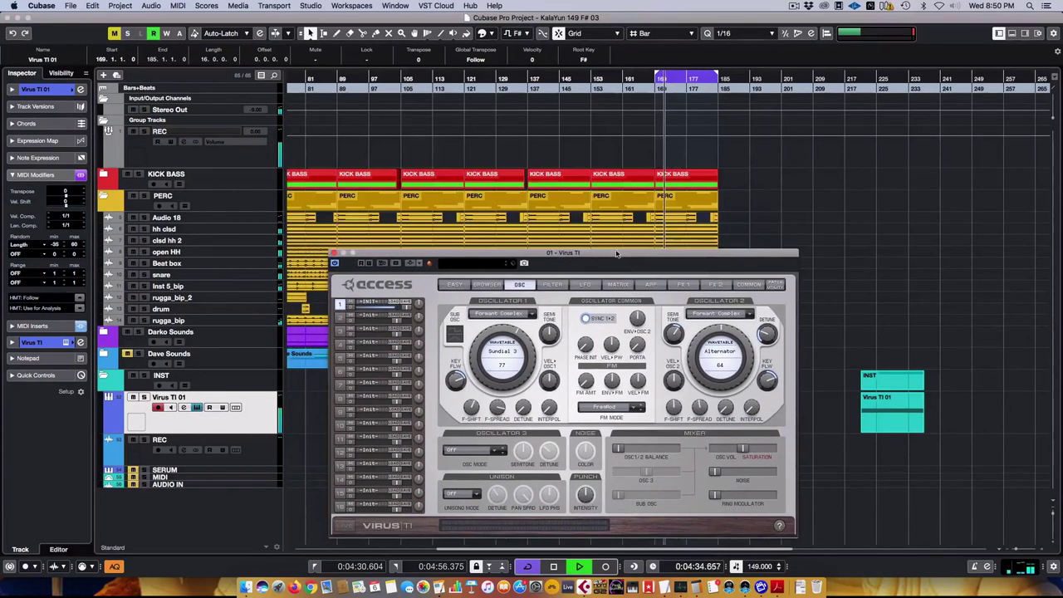
{"action": "left_click", "coordinate": [715, 284]}
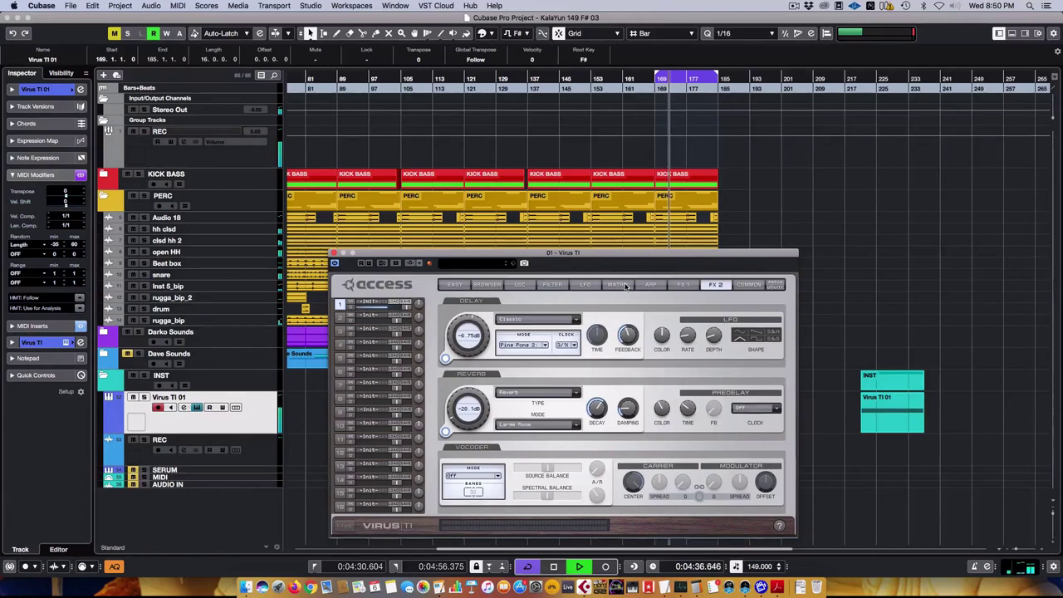
Step: Lower the Filter 1 Cutoff and Amp Env Release modulation amounts in matrix slot 1 while auditioning the mix
{"action": "left_click", "coordinate": [618, 285]}
{"action": "left_click", "coordinate": [585, 285]}
{"action": "left_click", "coordinate": [618, 285]}
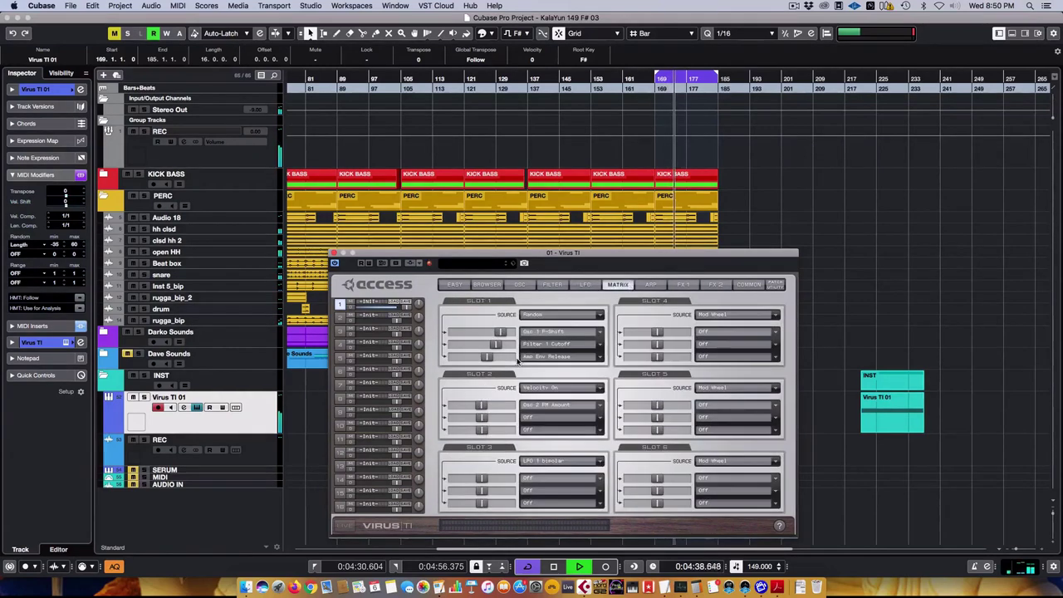
{"action": "mouse_move", "coordinate": [496, 344]}
{"action": "left_mouse_down"}
{"action": "mouse_move", "coordinate": [455, 345]}
{"action": "mouse_move", "coordinate": [474, 344]}
{"action": "mouse_move", "coordinate": [481, 357]}
{"action": "left_mouse_up"}
{"action": "key", "text": "space"}
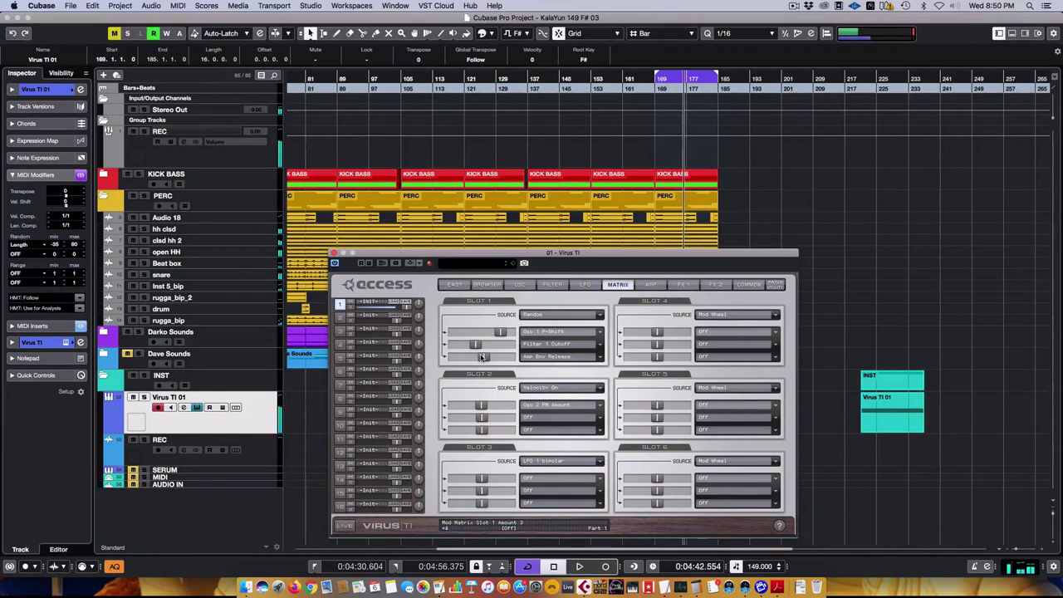
{"action": "key", "text": "space"}
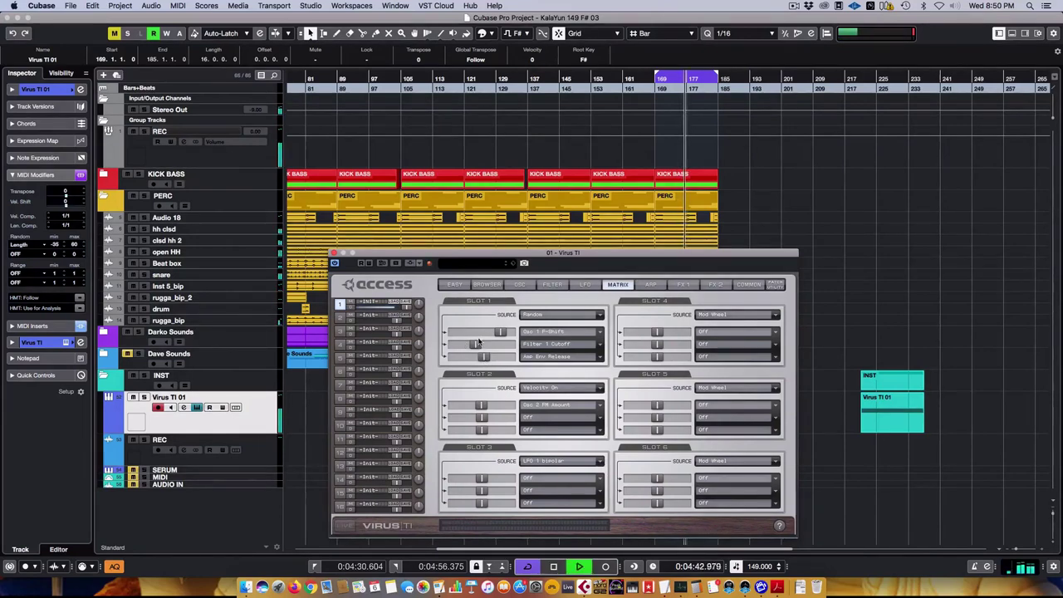
{"action": "left_click_drag", "start_coordinate": [484, 345], "coordinate": [475, 345]}
Step: Check the LFO and filter settings and set the track's Density MIDI insert to 33 %
{"action": "left_click", "coordinate": [585, 285]}
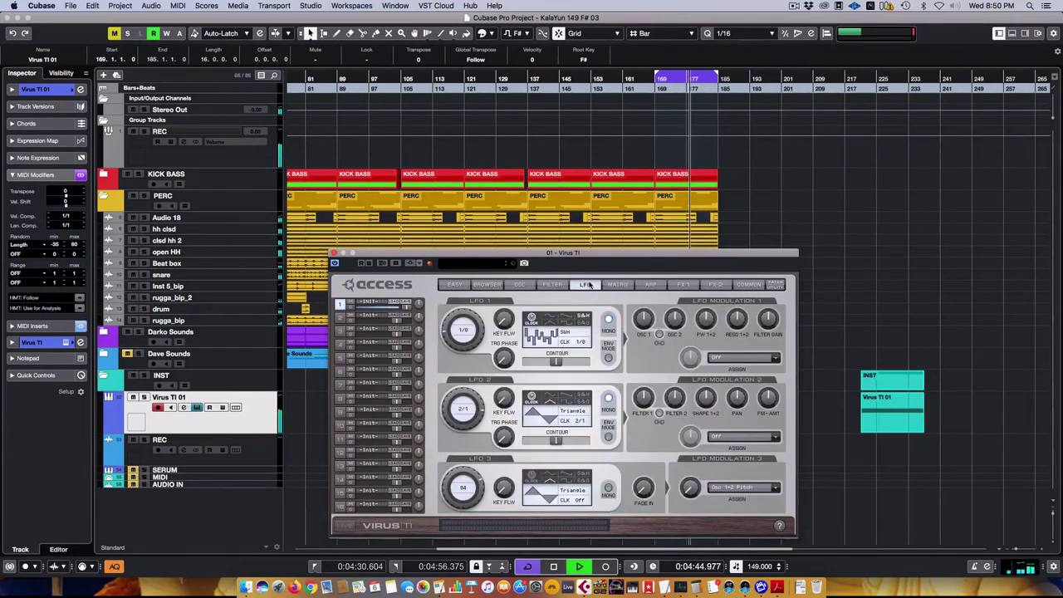
{"action": "left_click", "coordinate": [555, 285]}
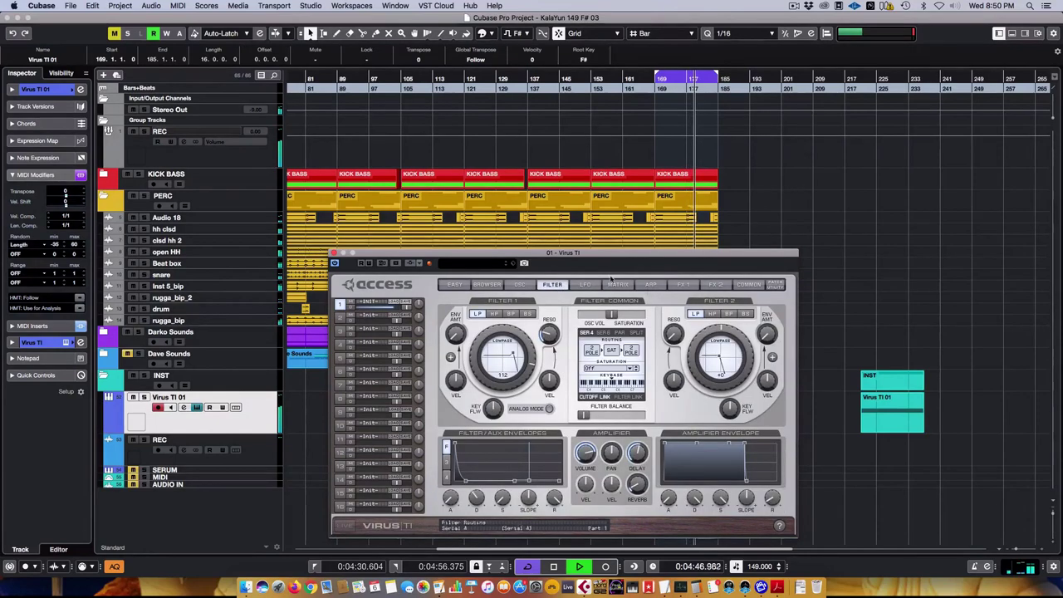
{"action": "left_click", "coordinate": [33, 325]}
{"action": "left_click", "coordinate": [25, 227]}
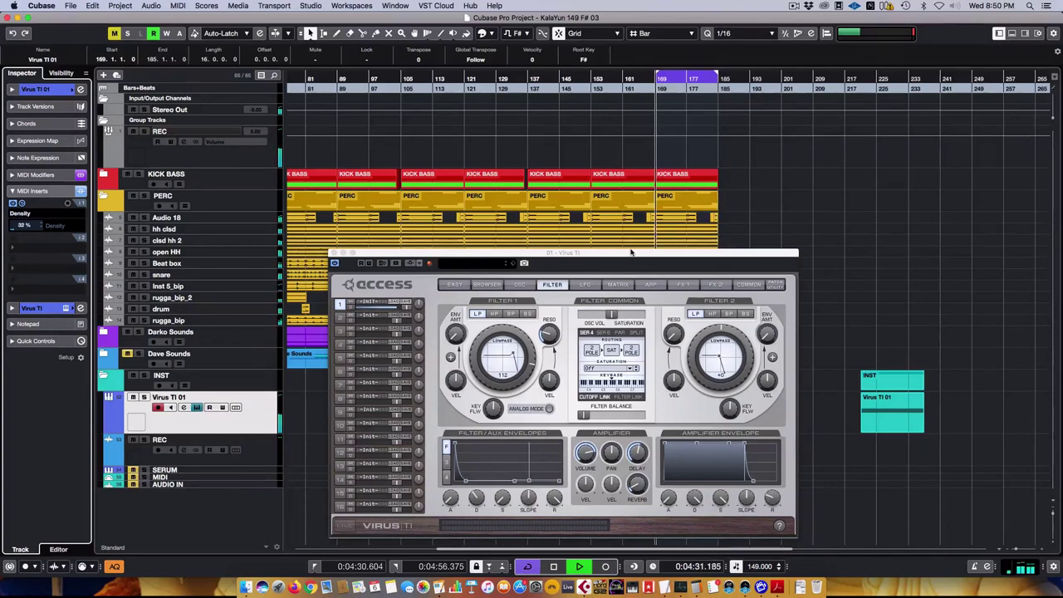
Step: Raise matrix slot 1's Amp Env Release amount and set its Filter 1 Cutoff amount to about +12
{"action": "left_click", "coordinate": [650, 285]}
{"action": "left_click", "coordinate": [616, 285]}
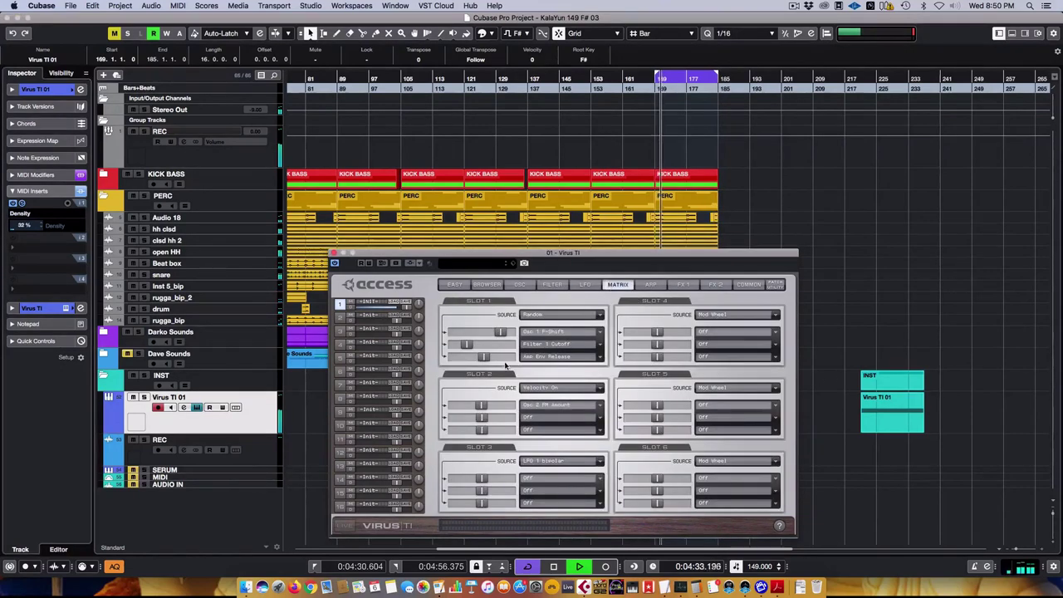
{"action": "left_click_drag", "start_coordinate": [495, 357], "coordinate": [496, 358]}
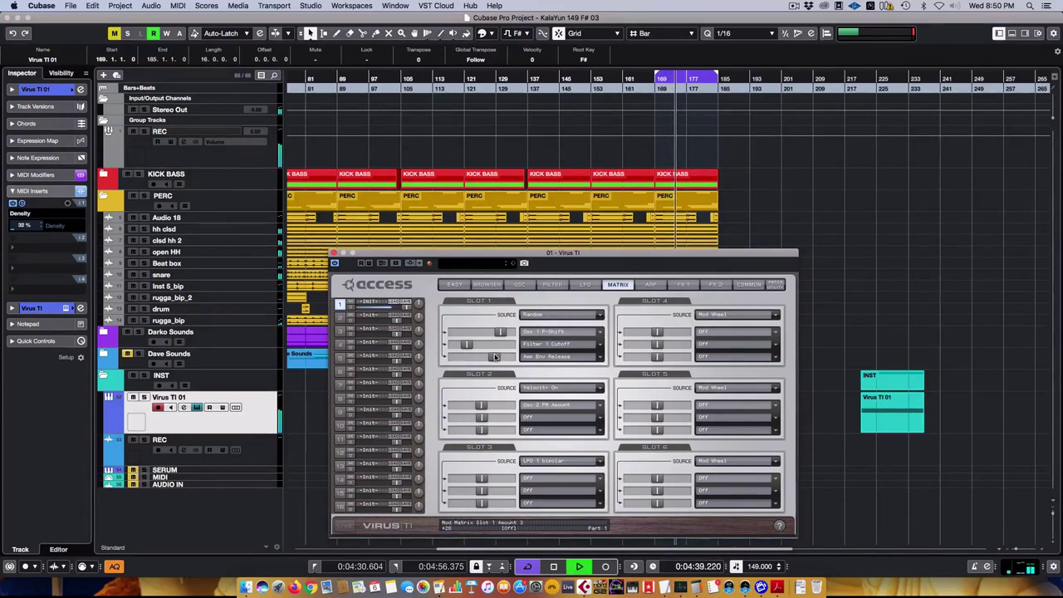
{"action": "left_click_drag", "start_coordinate": [467, 343], "coordinate": [484, 347]}
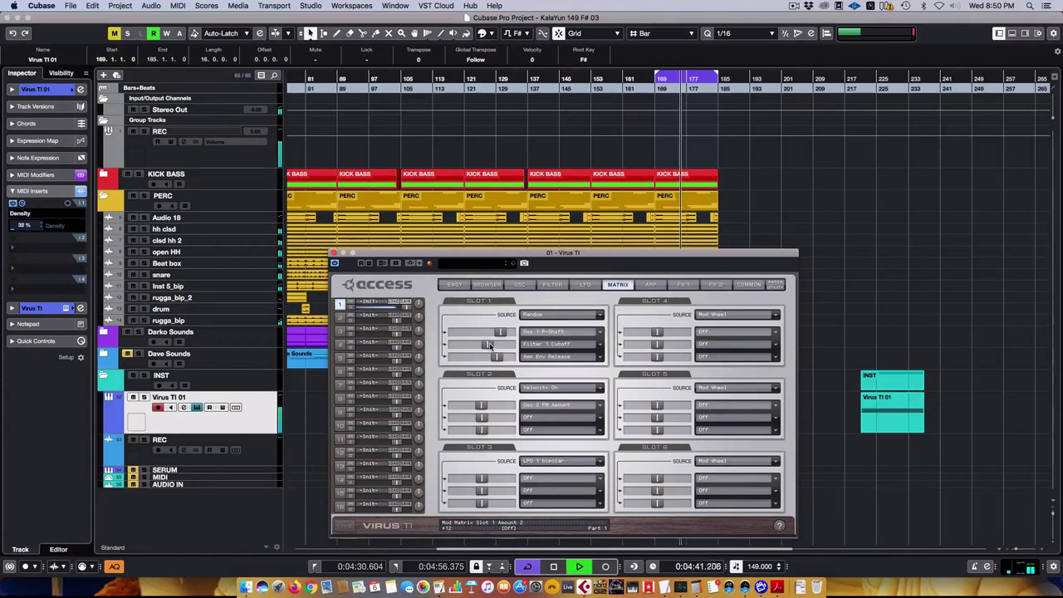
Step: Switch Filter 1 to band-pass with a cutoff of 65 and raise the patch volume
{"action": "left_click", "coordinate": [545, 285]}
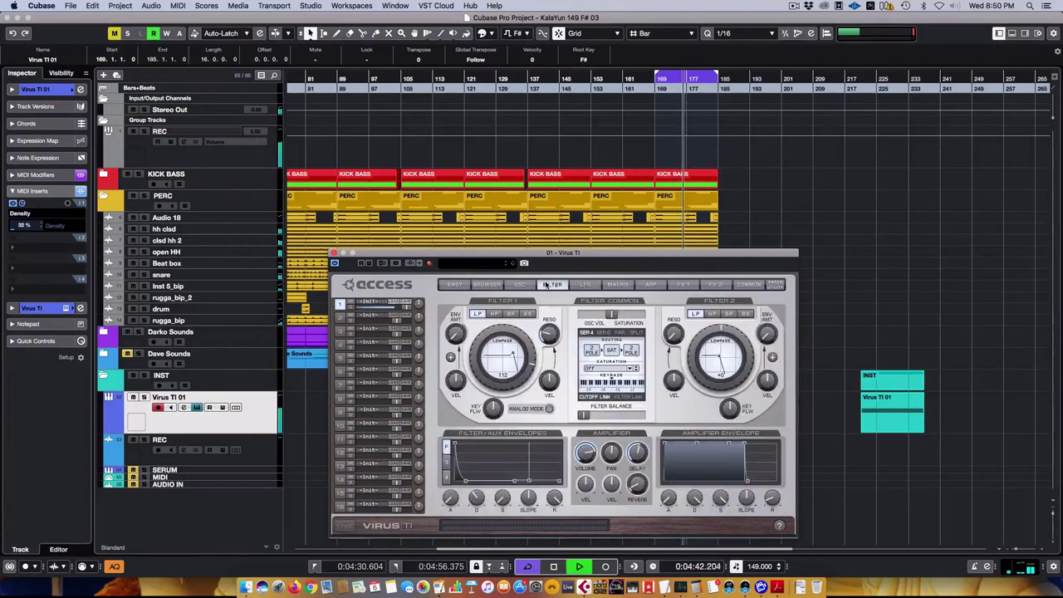
{"action": "left_click", "coordinate": [513, 314]}
{"action": "left_click_drag", "start_coordinate": [522, 342], "coordinate": [522, 367]}
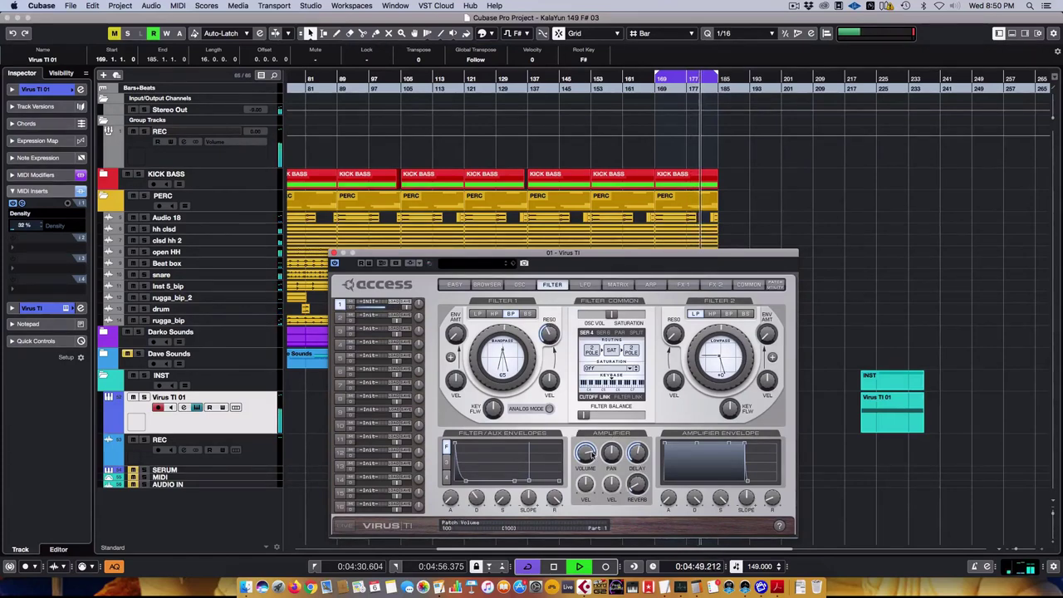
{"action": "scroll", "coordinate": [770, 498], "scroll_direction": "up", "scroll_amount": 4}
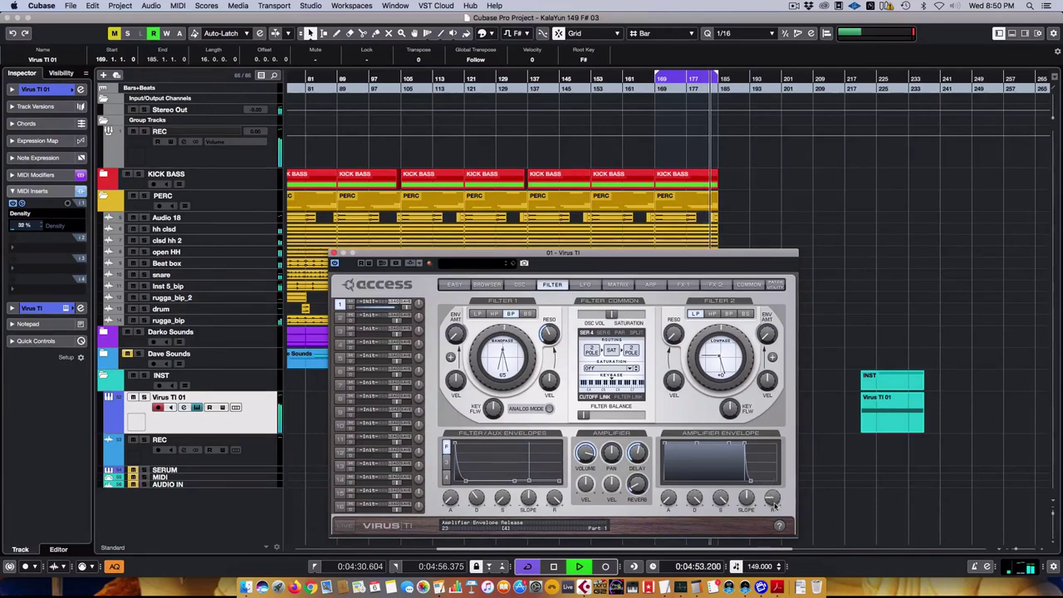
Step: Set the Density MIDI insert to 20 % and check the synth's LFO, filter and oscillator settings
{"action": "scroll", "coordinate": [25, 225], "scroll_direction": "down", "scroll_amount": 6}
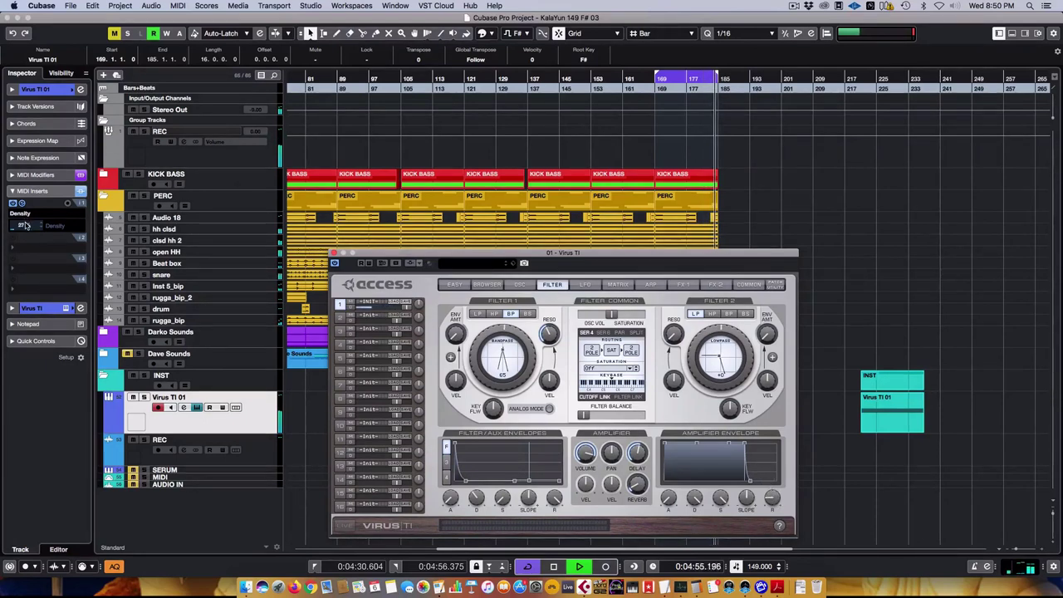
{"action": "scroll", "coordinate": [25, 225], "scroll_direction": "down", "scroll_amount": 6}
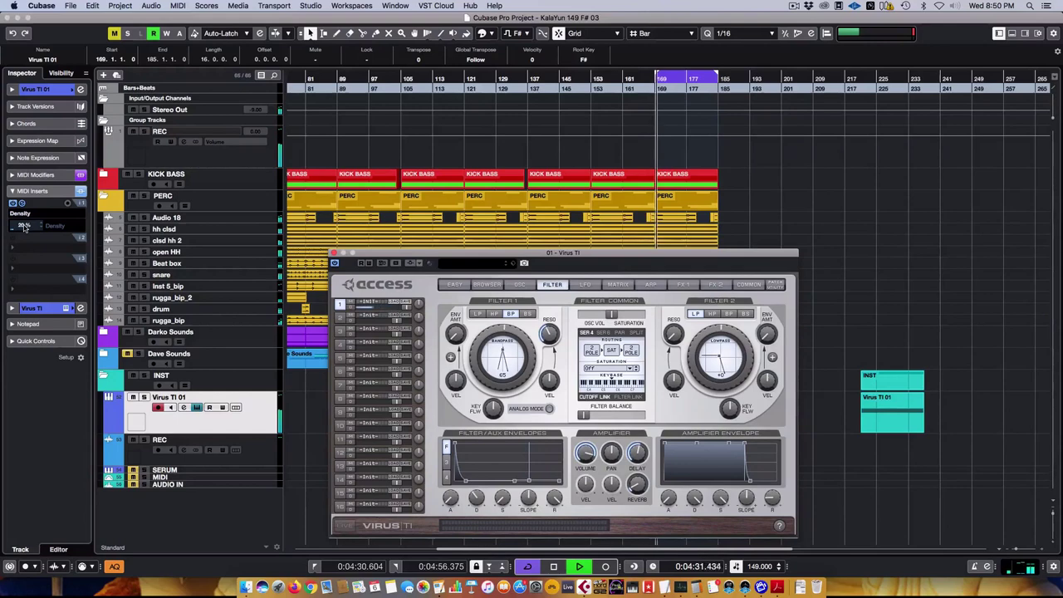
{"action": "left_click", "coordinate": [519, 285]}
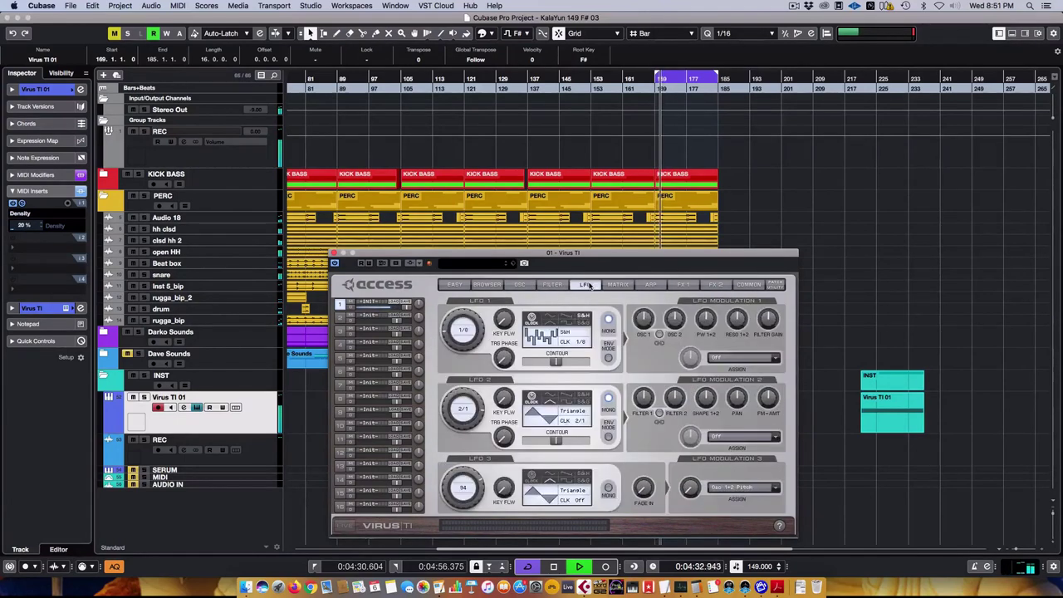
{"action": "left_click", "coordinate": [542, 286]}
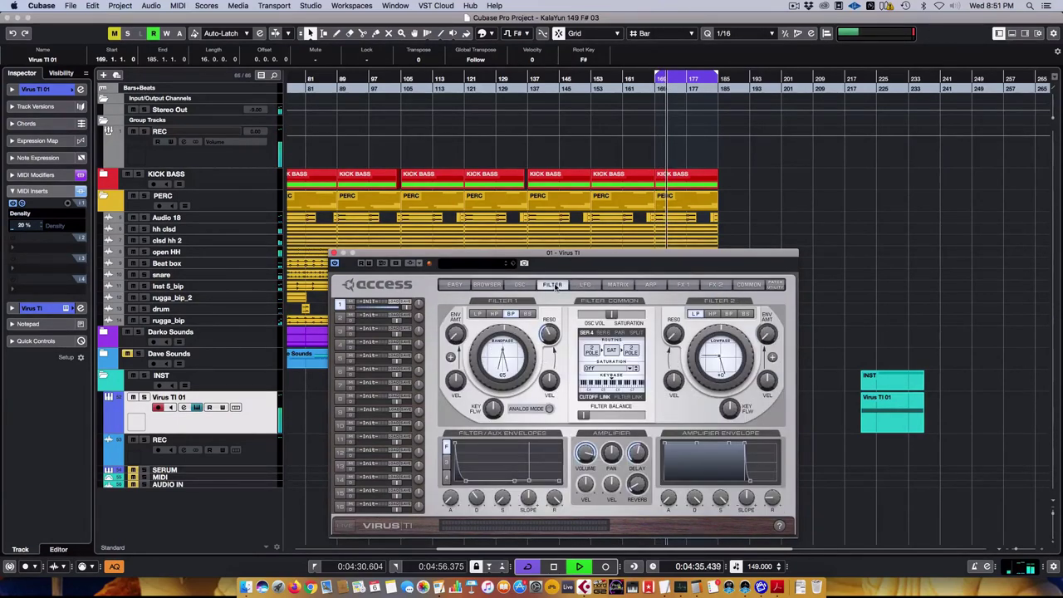
{"action": "left_click", "coordinate": [521, 284]}
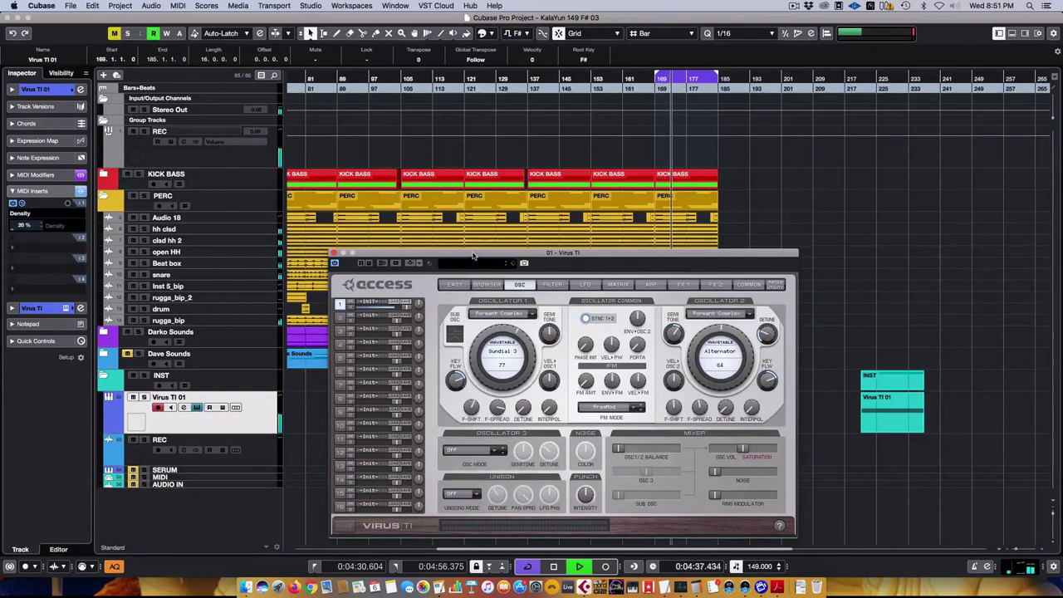
Step: Stop playback and examine the LFO, matrix, filter and oscillator settings, including the available Oscillator 1 models
{"action": "left_click_drag", "start_coordinate": [728, 254], "coordinate": [762, 226]}
{"action": "key", "text": "space"}
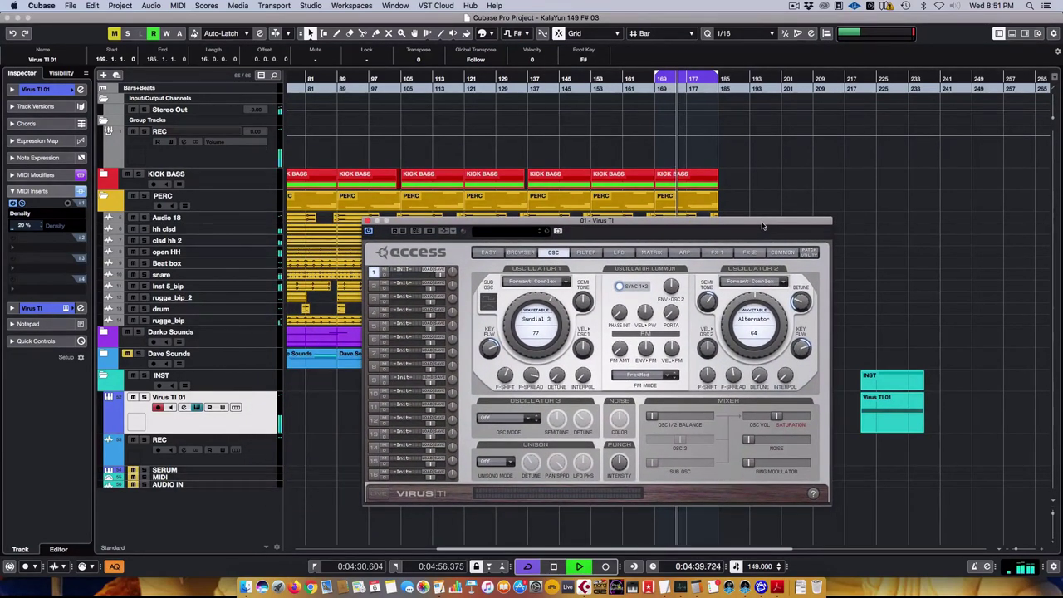
{"action": "key", "text": "space"}
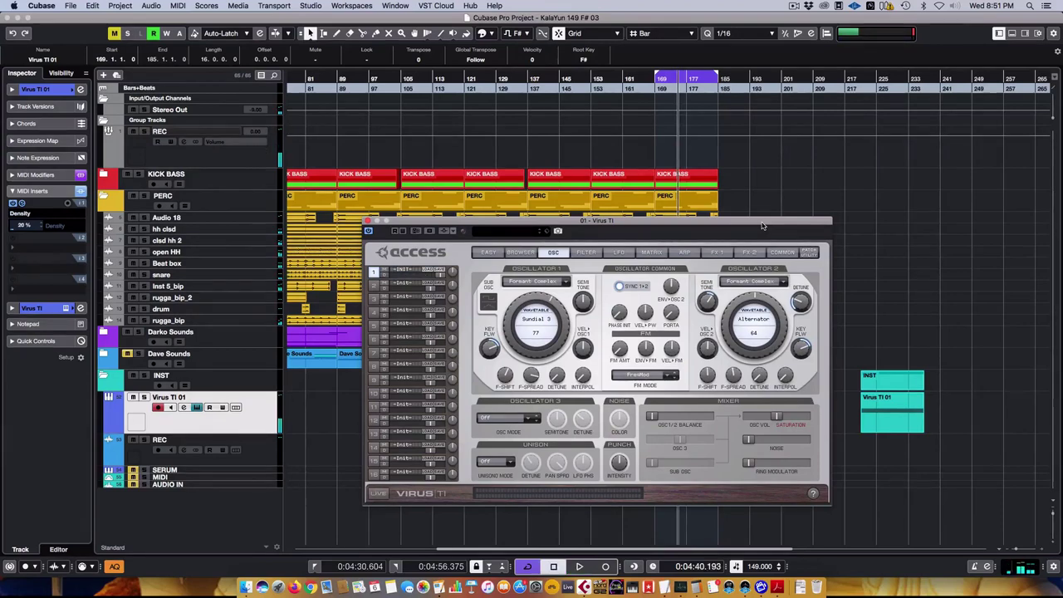
{"action": "left_click", "coordinate": [618, 253]}
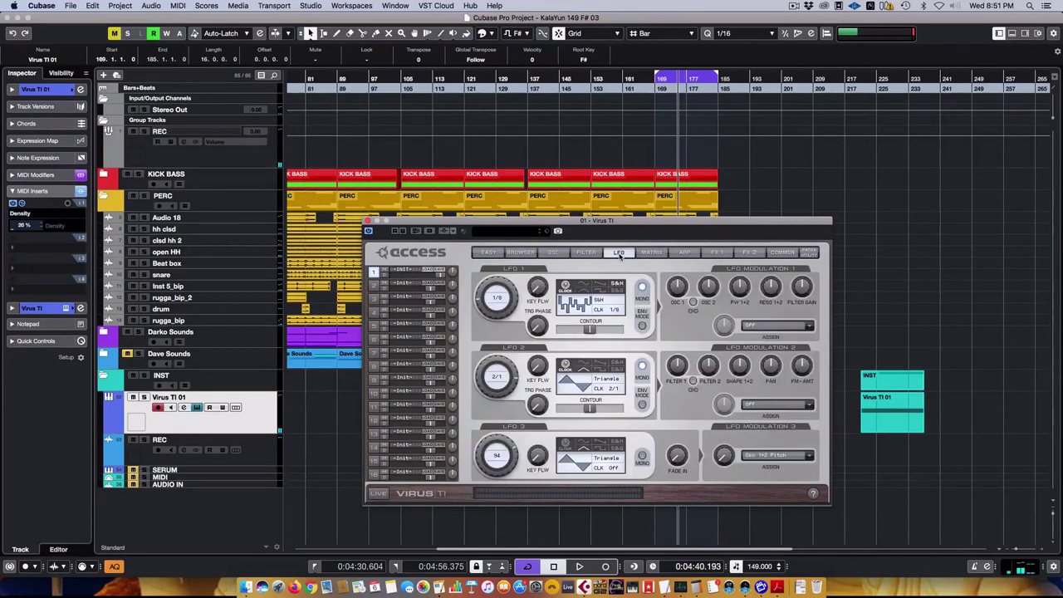
{"action": "left_click", "coordinate": [651, 253]}
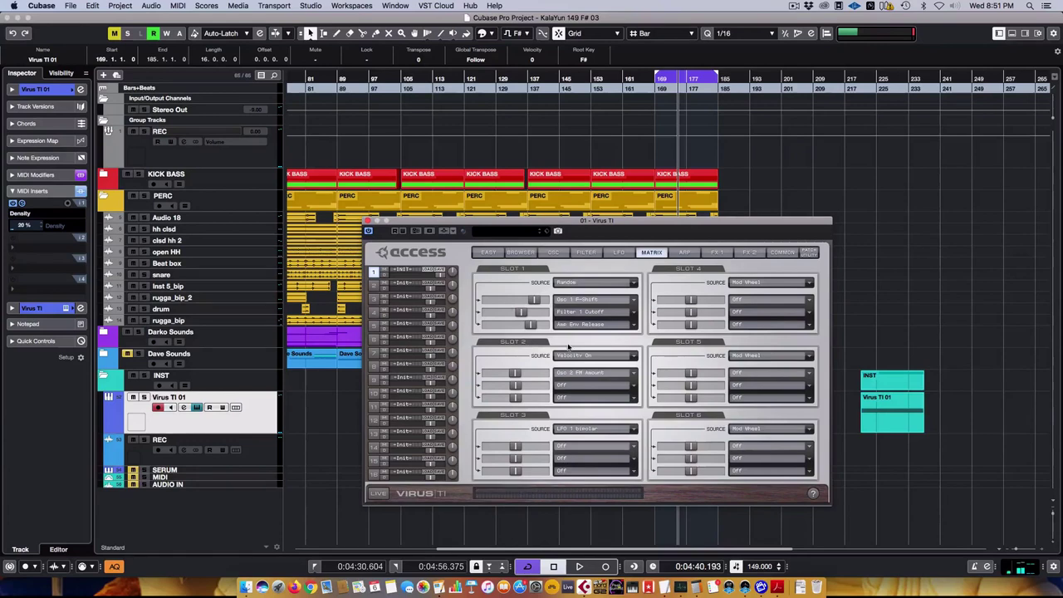
{"action": "left_click", "coordinate": [583, 254]}
{"action": "left_click", "coordinate": [553, 252]}
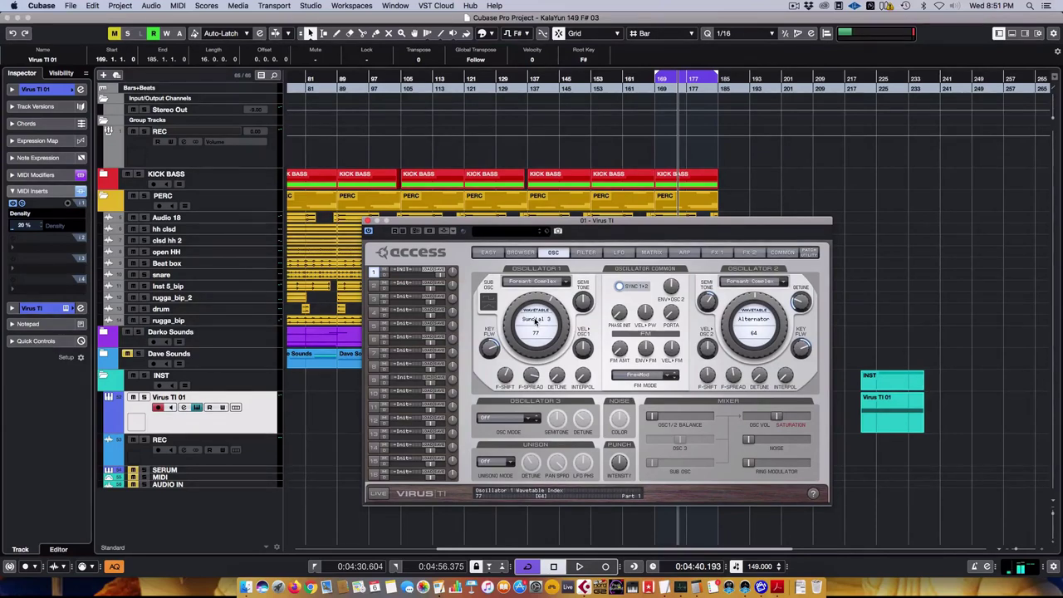
{"action": "left_click", "coordinate": [532, 280]}
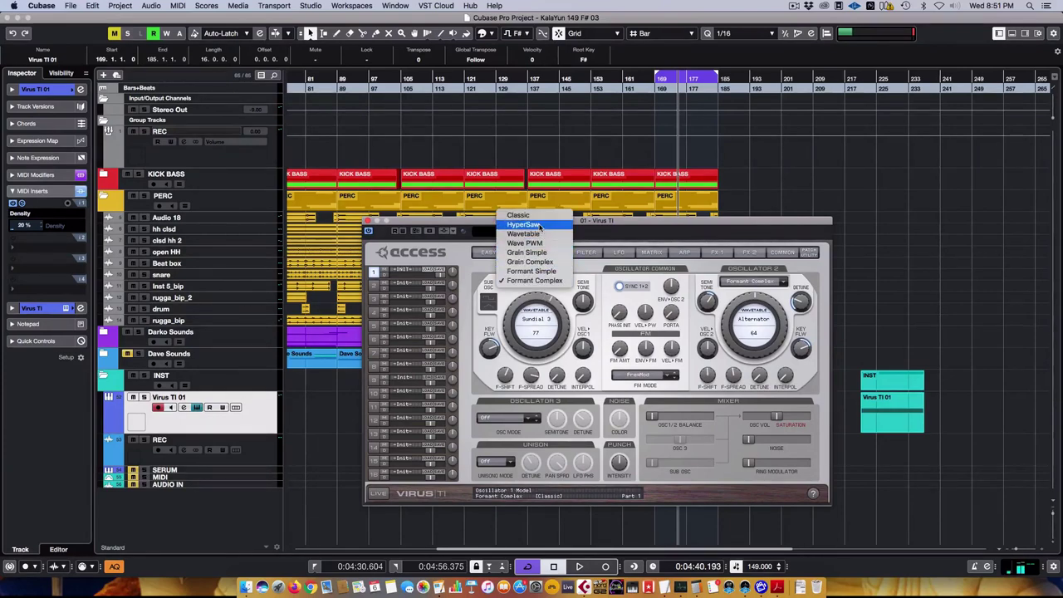
{"action": "left_click", "coordinate": [537, 300]}
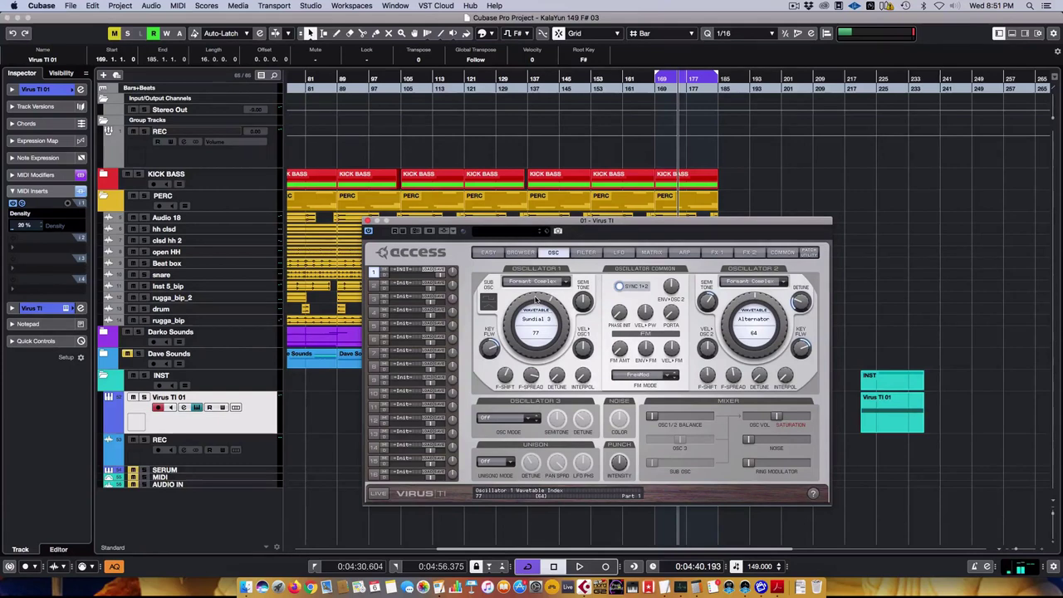
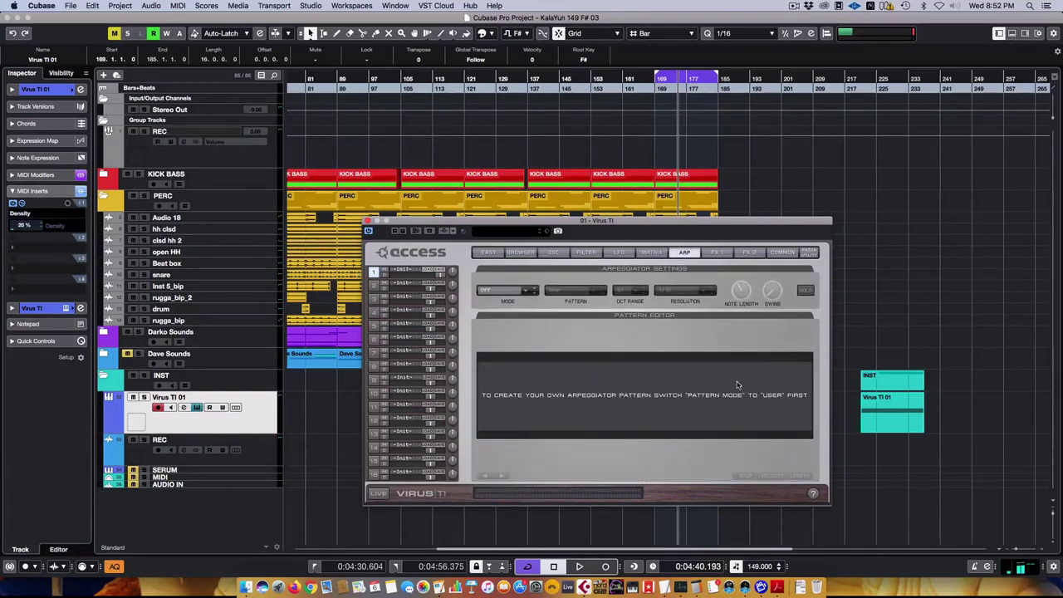
Step: Examine the patch's matrix, LFO and arpeggiator settings along with the track's MIDI modifiers and MIDI inserts
{"action": "left_click", "coordinate": [638, 252]}
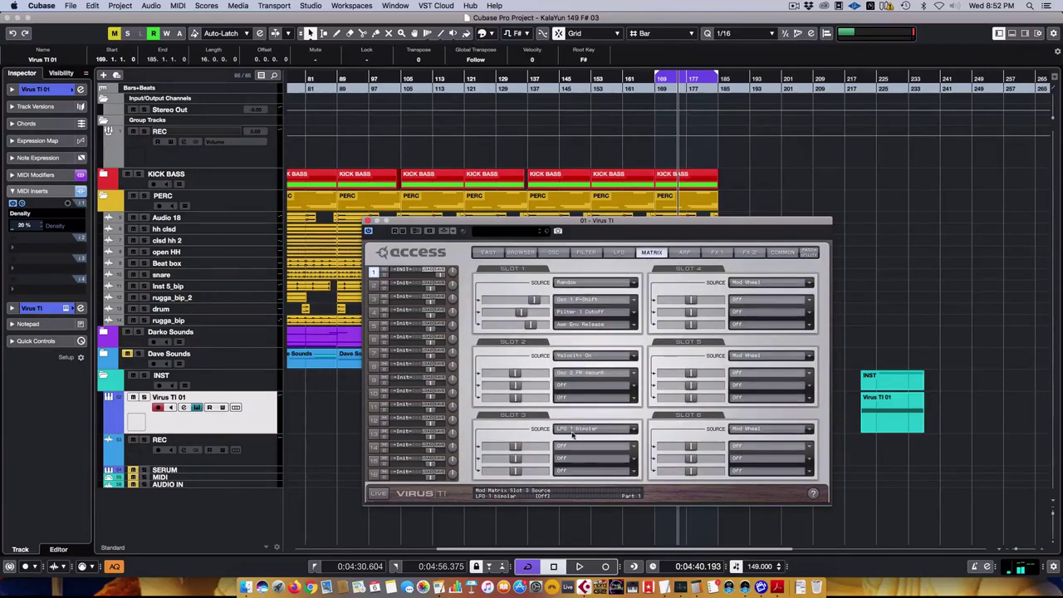
{"action": "left_click", "coordinate": [619, 251]}
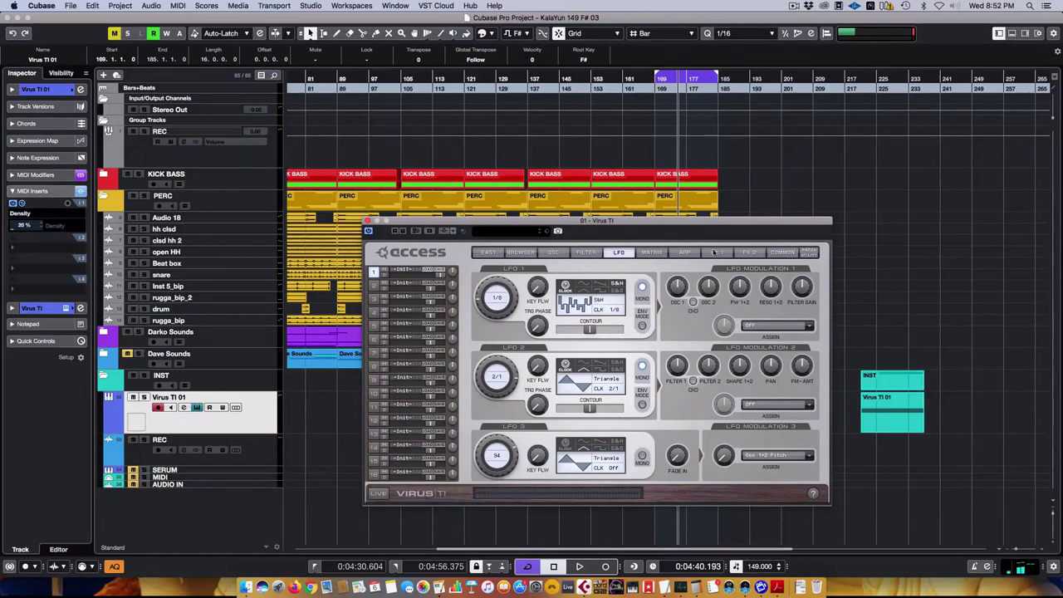
{"action": "left_click", "coordinate": [654, 255]}
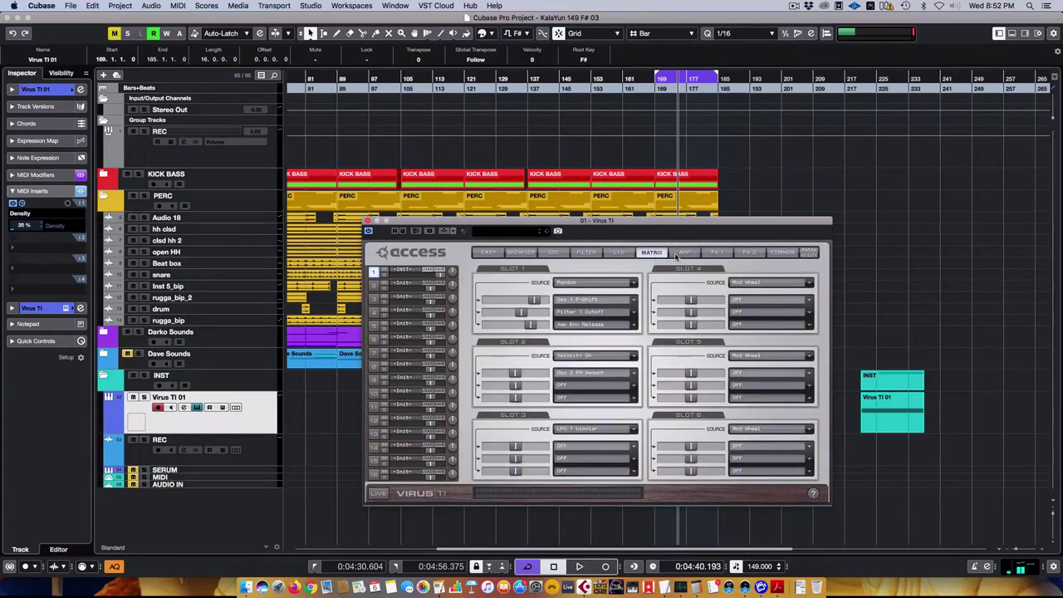
{"action": "left_click", "coordinate": [677, 254]}
{"action": "left_click", "coordinate": [653, 253]}
{"action": "left_click_drag", "start_coordinate": [638, 221], "coordinate": [498, 140]}
{"action": "left_click", "coordinate": [544, 171]}
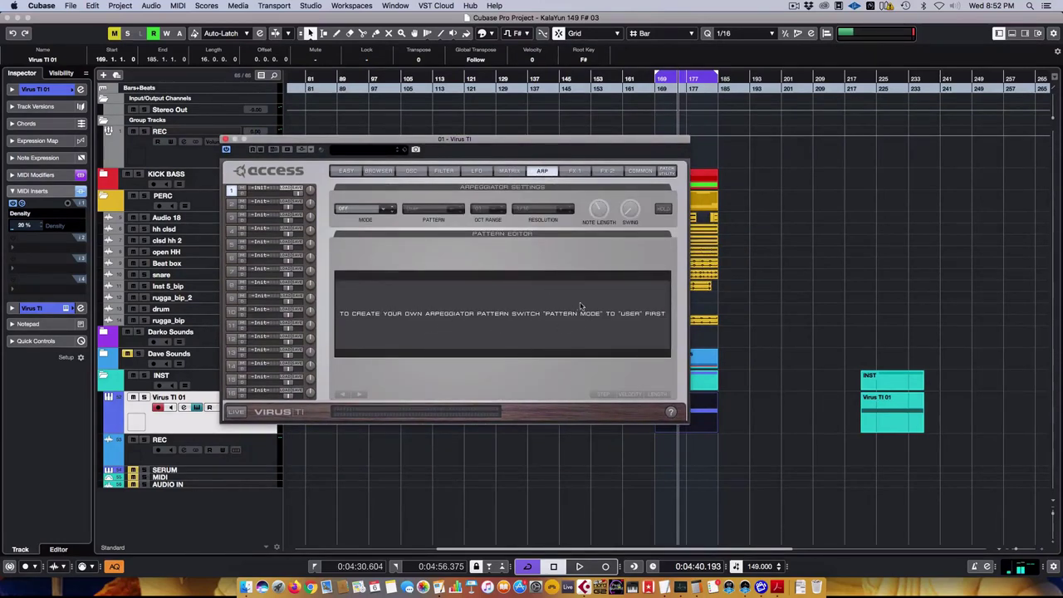
{"action": "left_click_drag", "start_coordinate": [452, 140], "coordinate": [518, 60]}
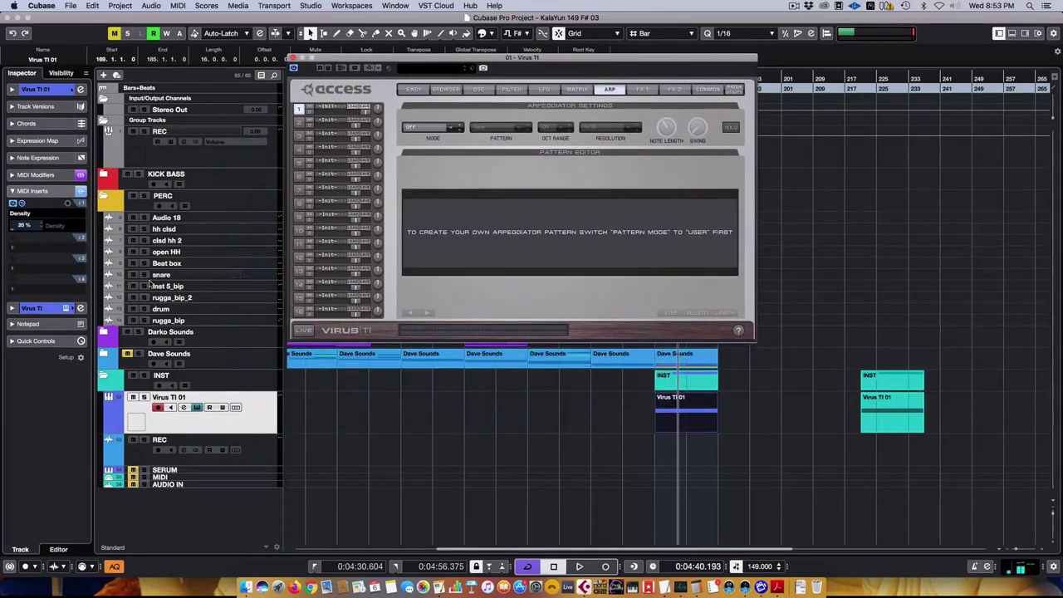
{"action": "left_click", "coordinate": [35, 174]}
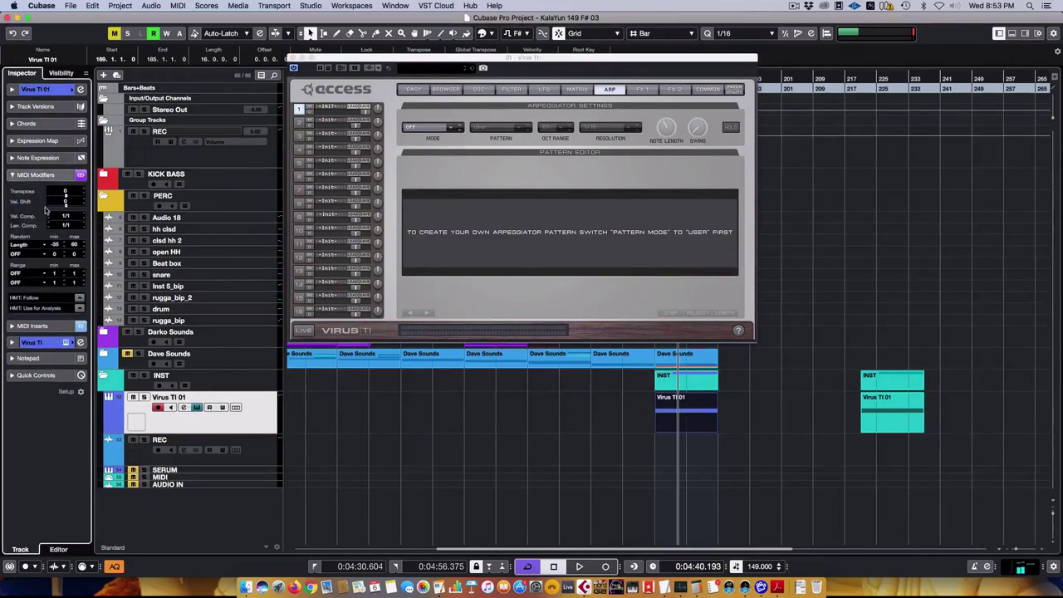
{"action": "left_click", "coordinate": [34, 326]}
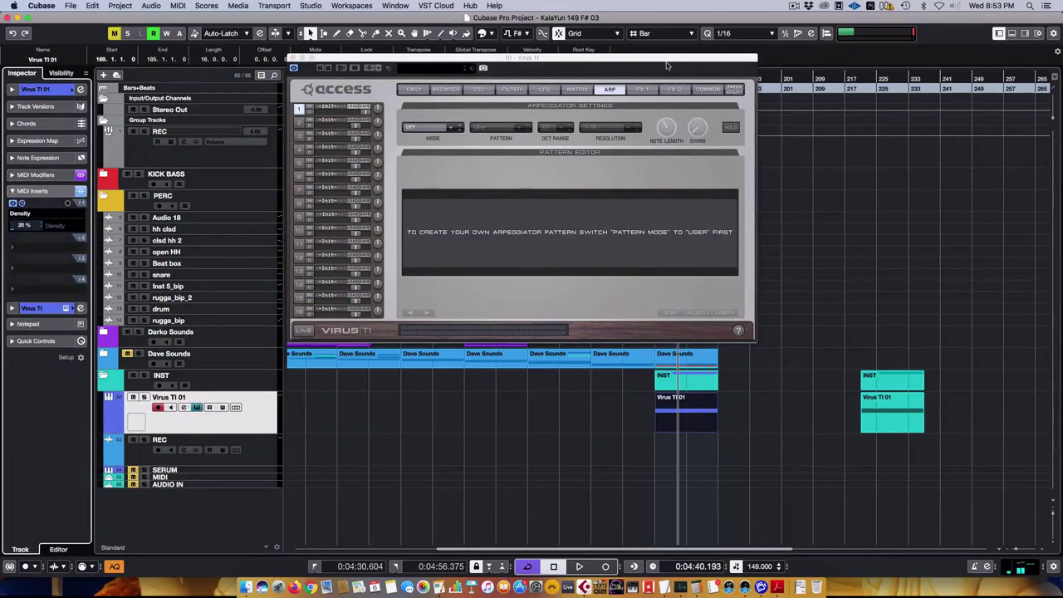
{"action": "left_click_drag", "start_coordinate": [666, 64], "coordinate": [668, 242]}
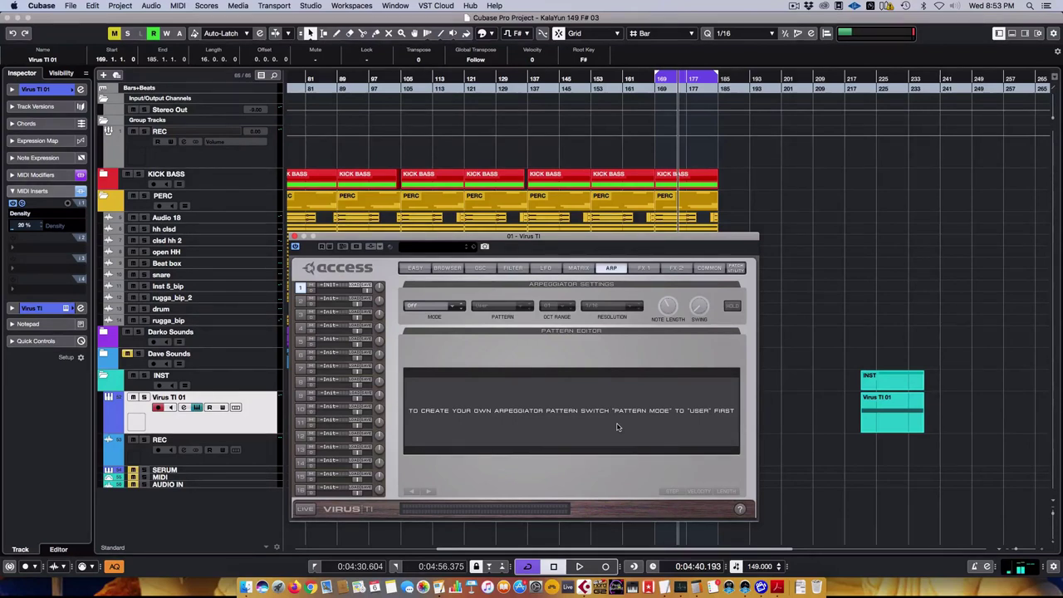
Step: Review the patch's oscillator, matrix, arpeggiator, FX 1, FX 2, LFO and filter settings
{"action": "left_click", "coordinate": [480, 268]}
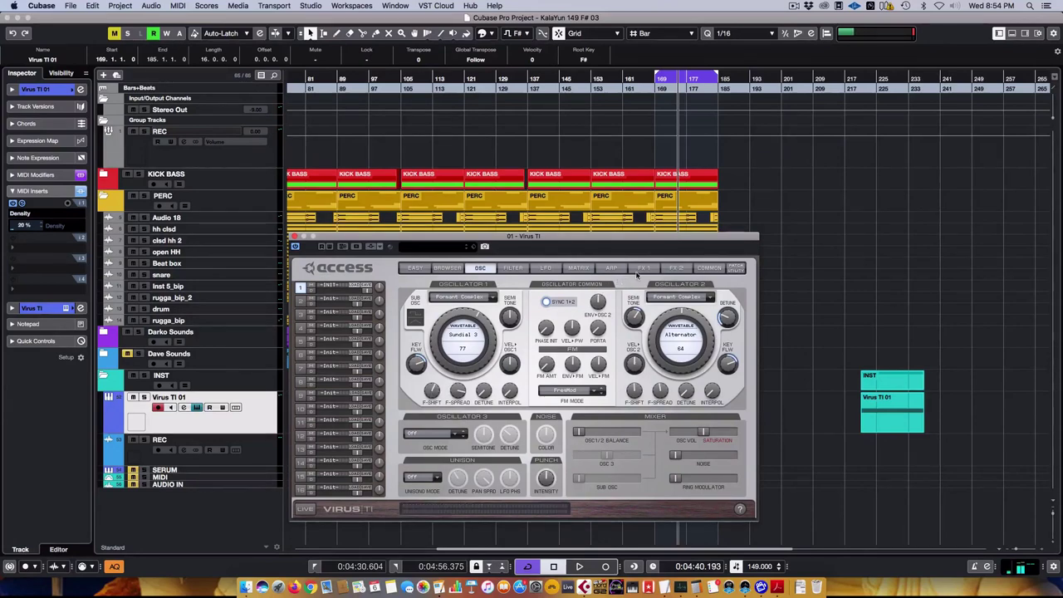
{"action": "left_click", "coordinate": [579, 267]}
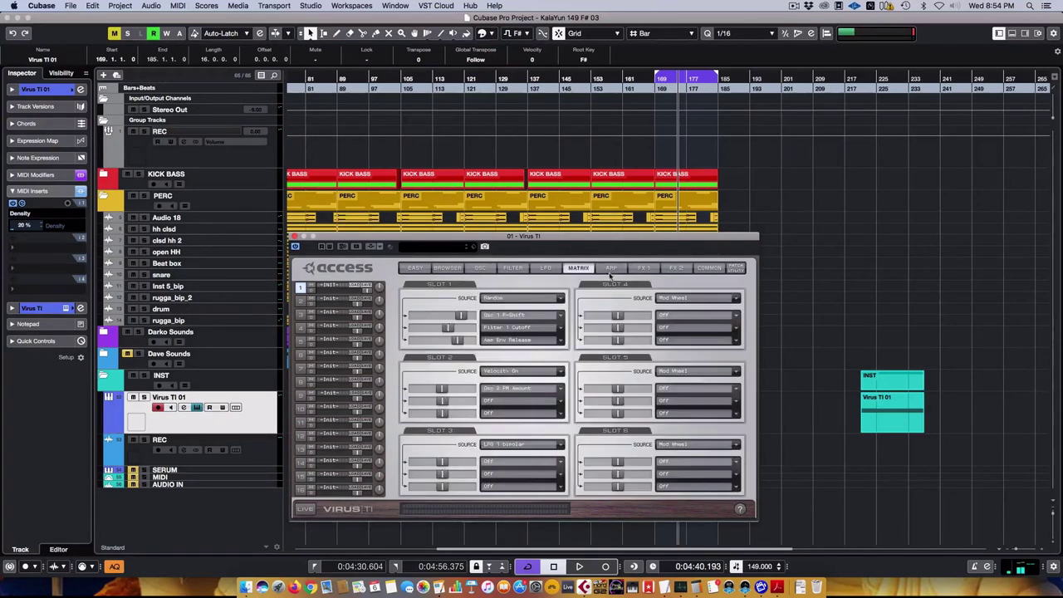
{"action": "left_click", "coordinate": [610, 267]}
{"action": "left_click", "coordinate": [645, 268]}
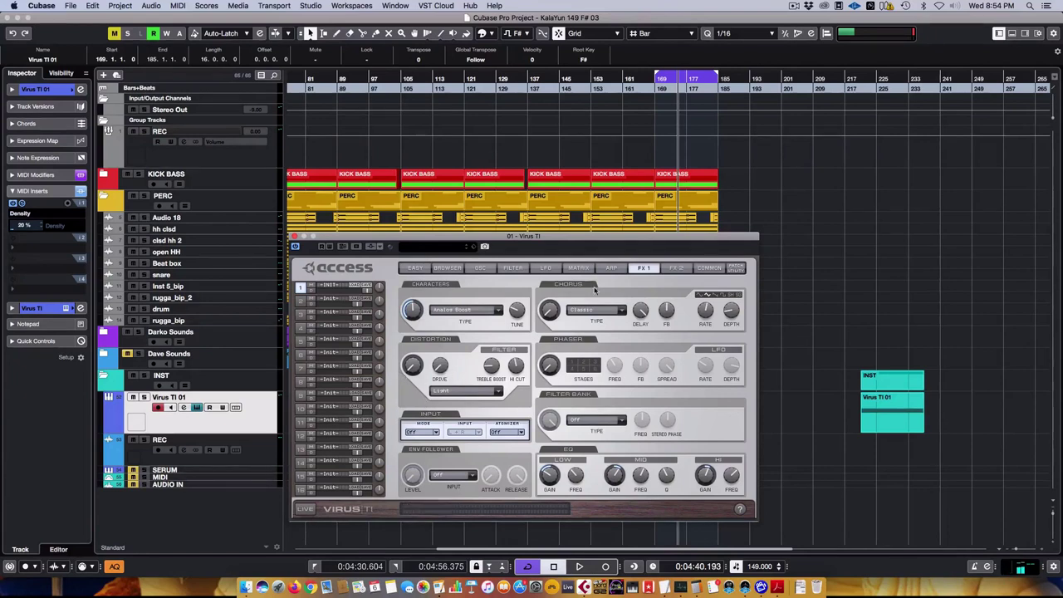
{"action": "left_click", "coordinate": [671, 269]}
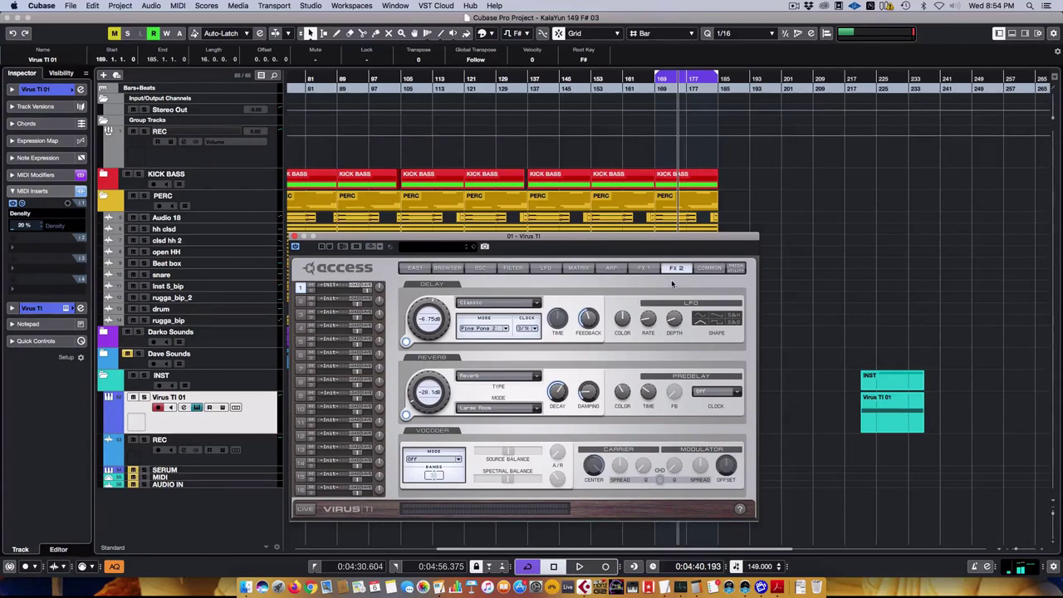
{"action": "left_click", "coordinate": [651, 272]}
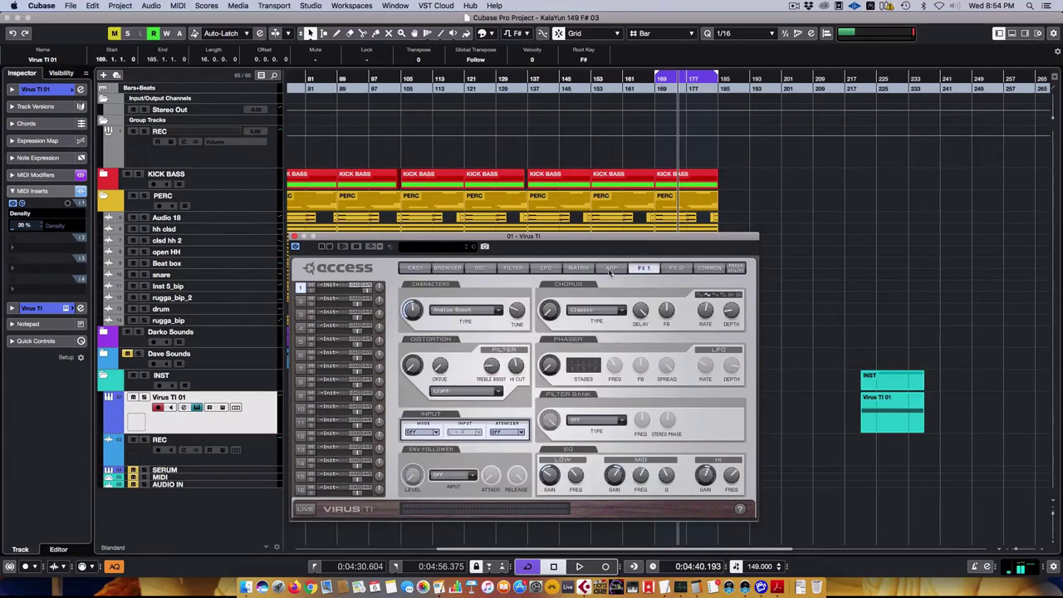
{"action": "left_click", "coordinate": [611, 269]}
{"action": "left_click", "coordinate": [546, 269]}
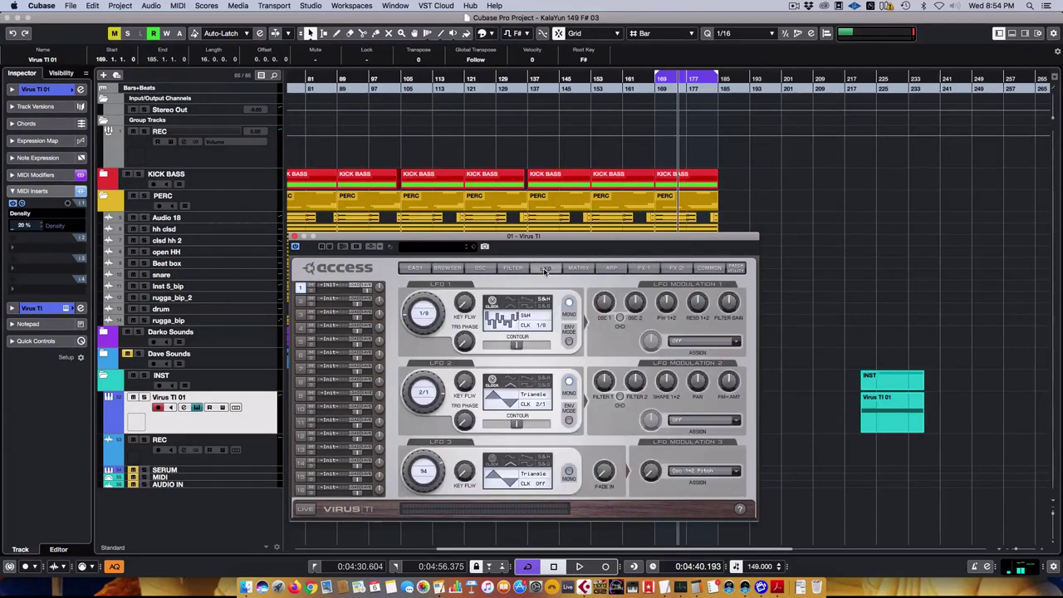
{"action": "left_click", "coordinate": [513, 269]}
{"action": "left_click", "coordinate": [479, 269]}
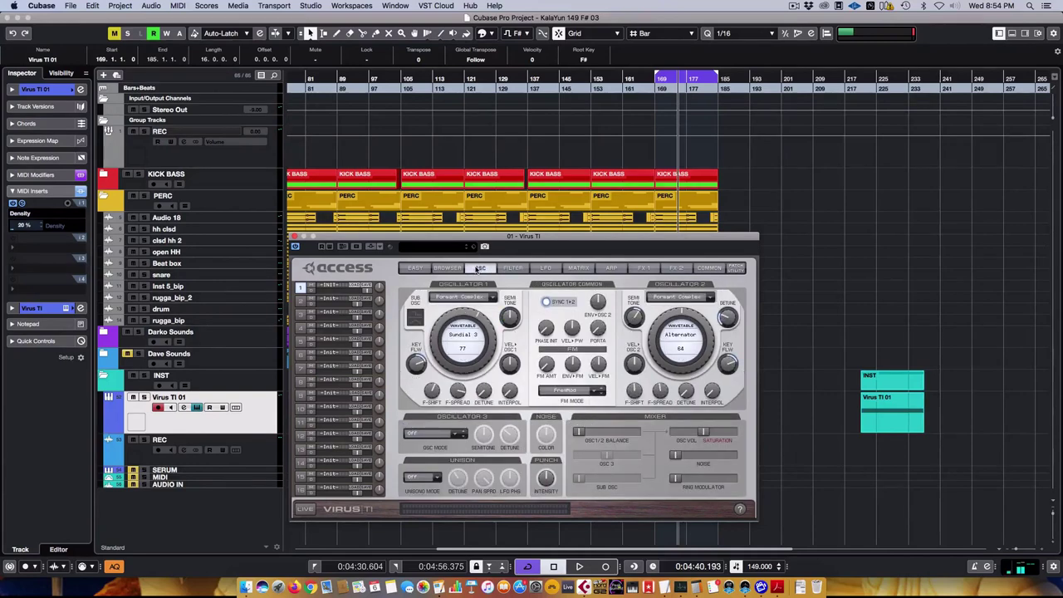
{"action": "left_click", "coordinate": [511, 269]}
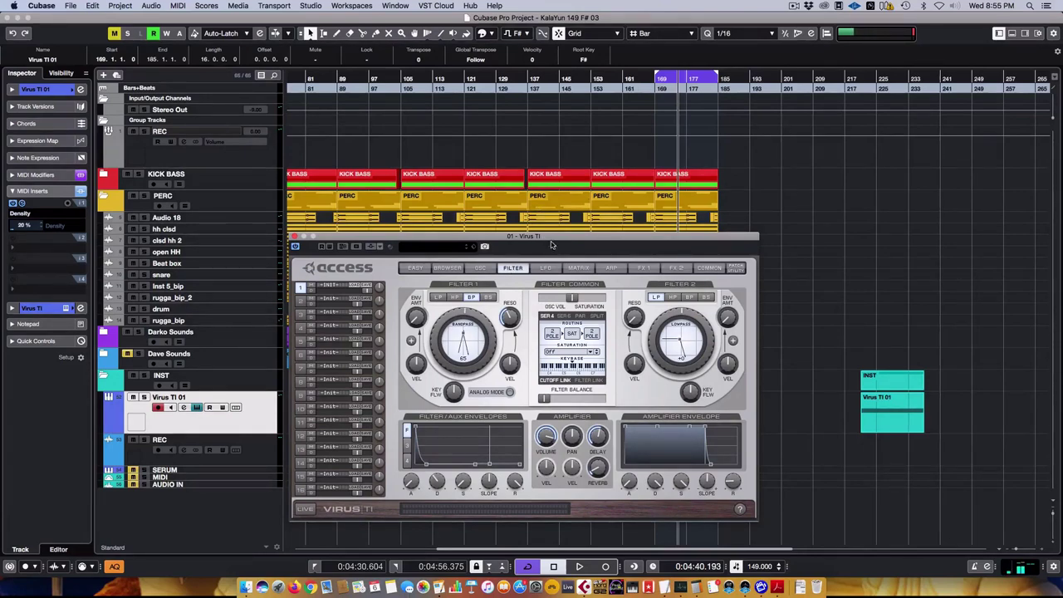
{"action": "left_click_drag", "start_coordinate": [554, 238], "coordinate": [599, 247]}
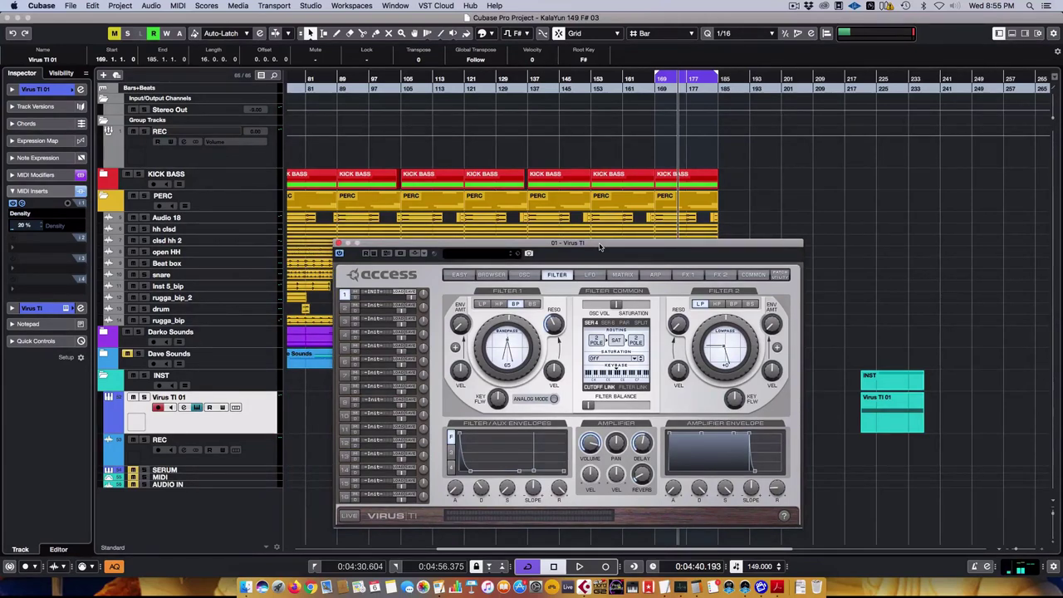
{"action": "left_click_drag", "start_coordinate": [599, 247], "coordinate": [743, 240]}
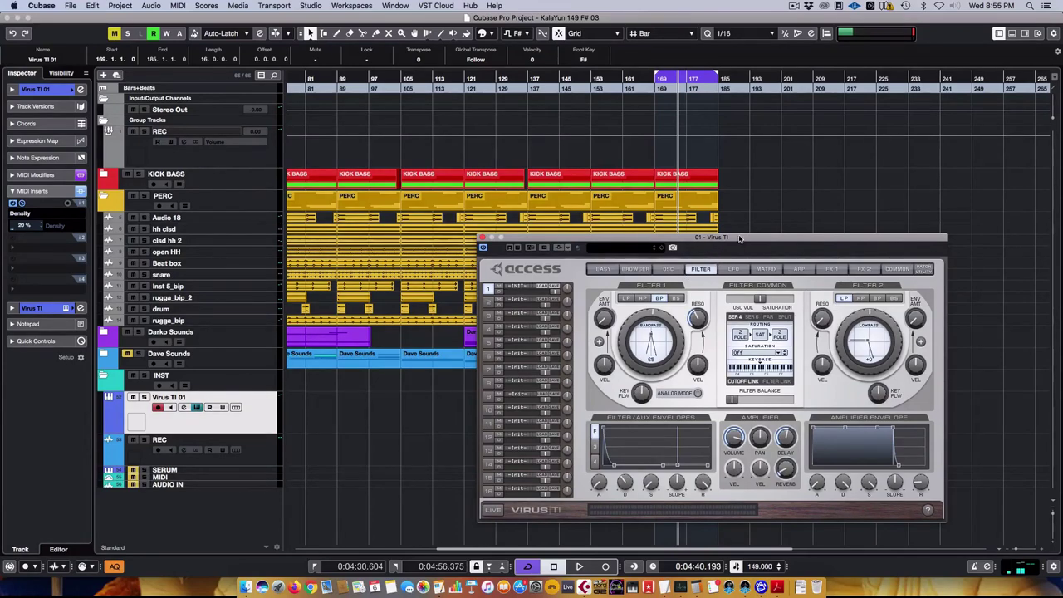
{"action": "left_click_drag", "start_coordinate": [739, 238], "coordinate": [415, 229]}
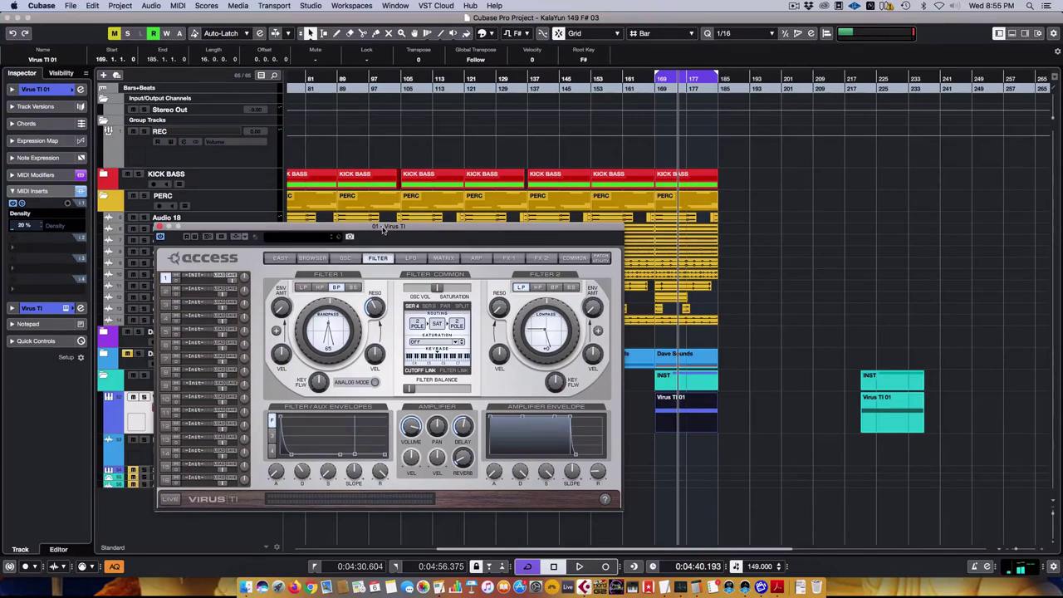
Step: Play the looped section briefly to hear the Virus TI part in the mix, and stop playback
{"action": "key", "text": "space"}
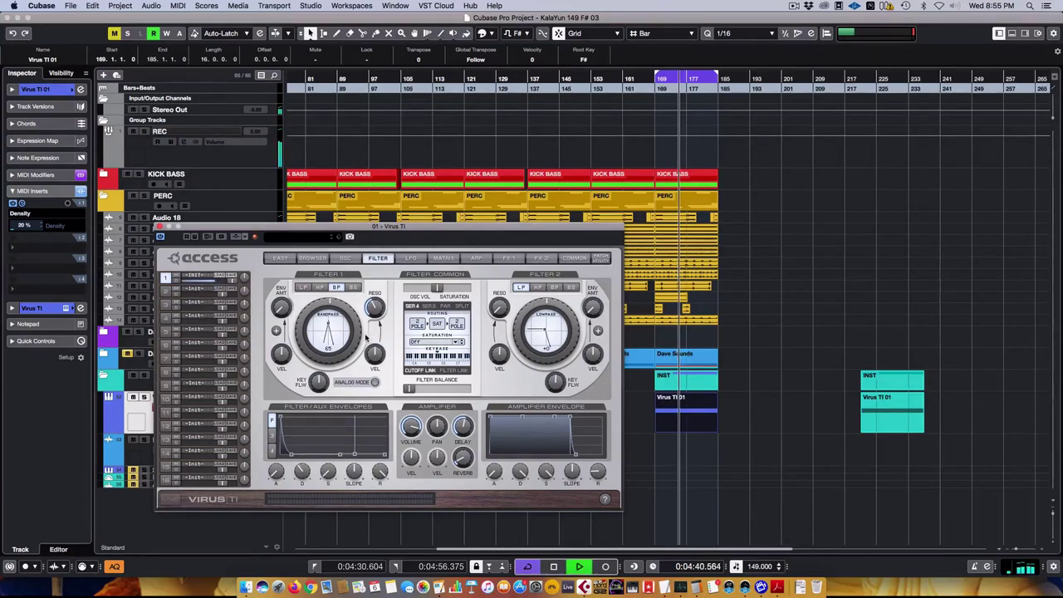
{"action": "left_click_drag", "start_coordinate": [346, 226], "coordinate": [362, 64]}
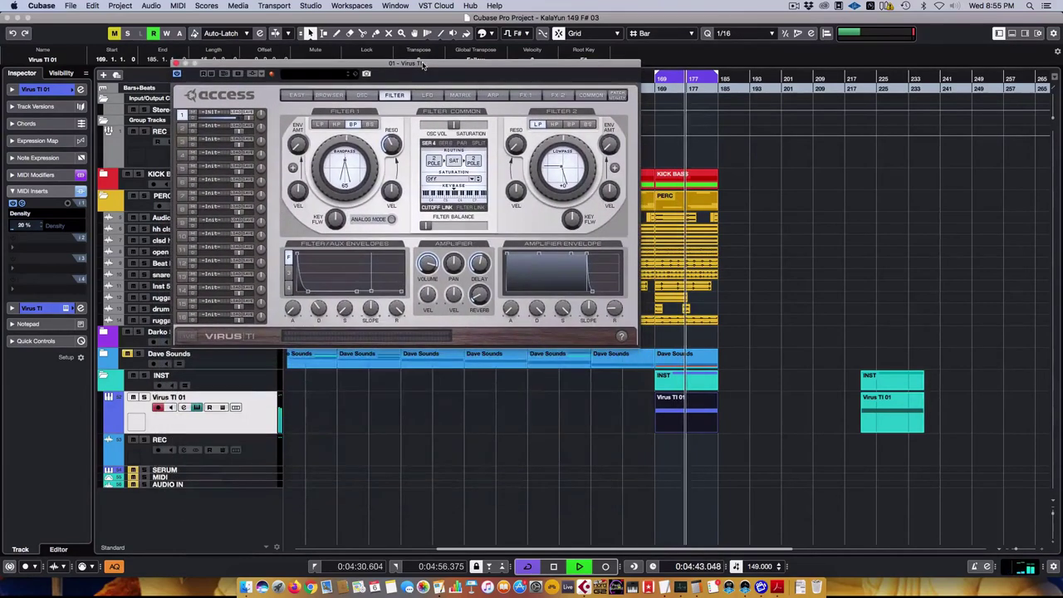
{"action": "key", "text": "space"}
Step: Return the playback position to the loop start at bar 169 and select the REC track below Virus TI 01
{"action": "left_click", "coordinate": [656, 419]}
{"action": "key", "text": "KP_1"}
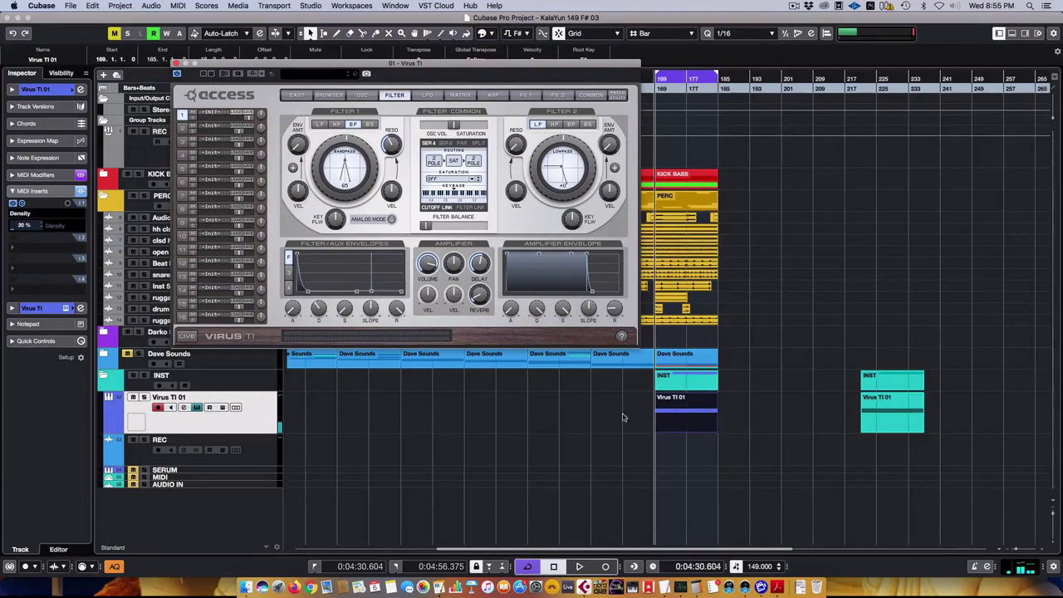
{"action": "left_click", "coordinate": [731, 420]}
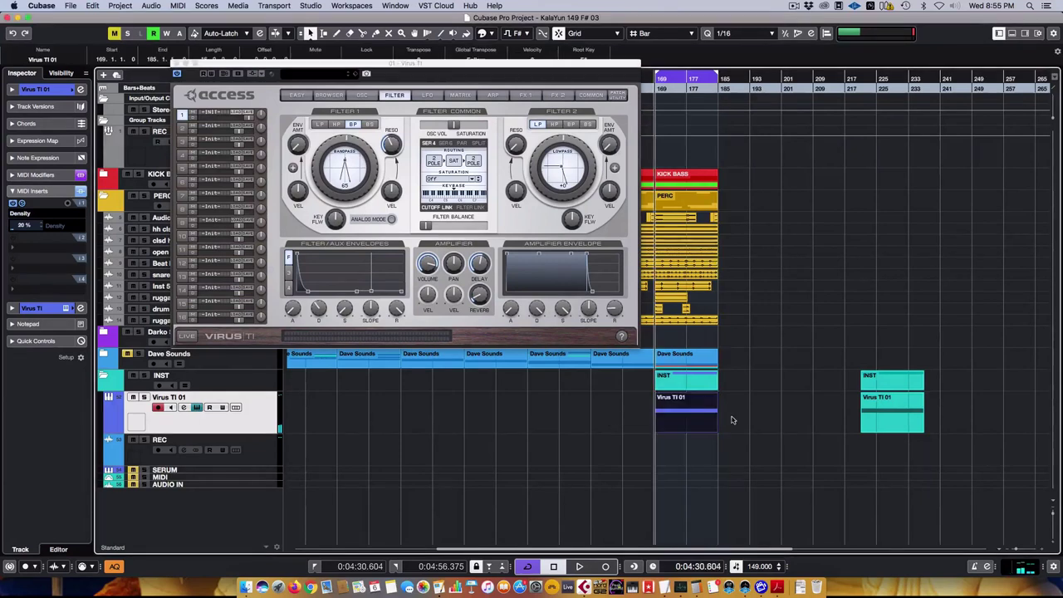
{"action": "left_click", "coordinate": [261, 452]}
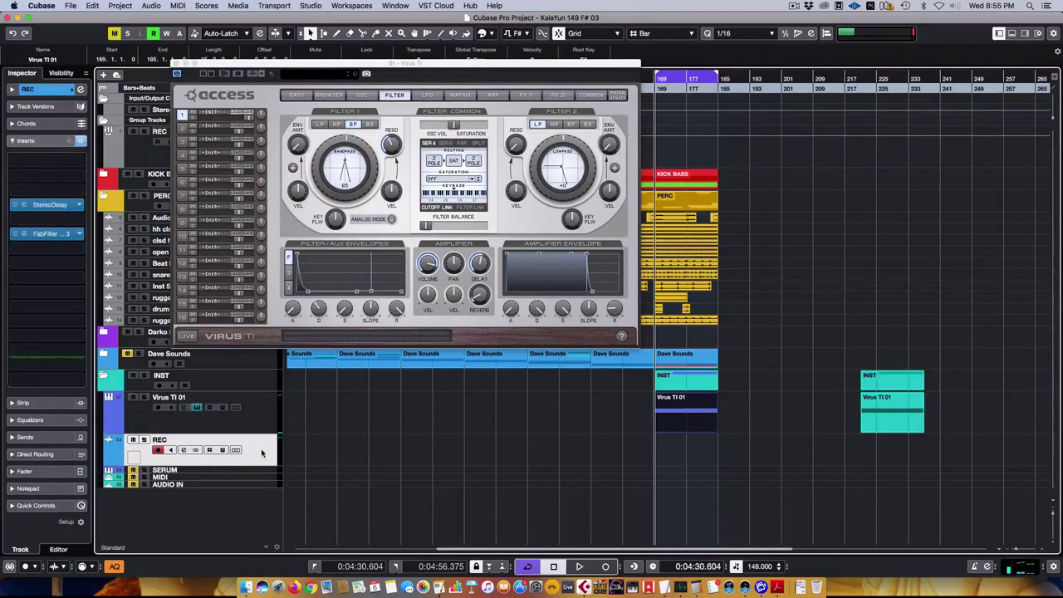
Step: Try to record the Virus TI part onto the REC track from bar 169 with delay and reverb still on
{"action": "key", "text": "KP_Multiply"}
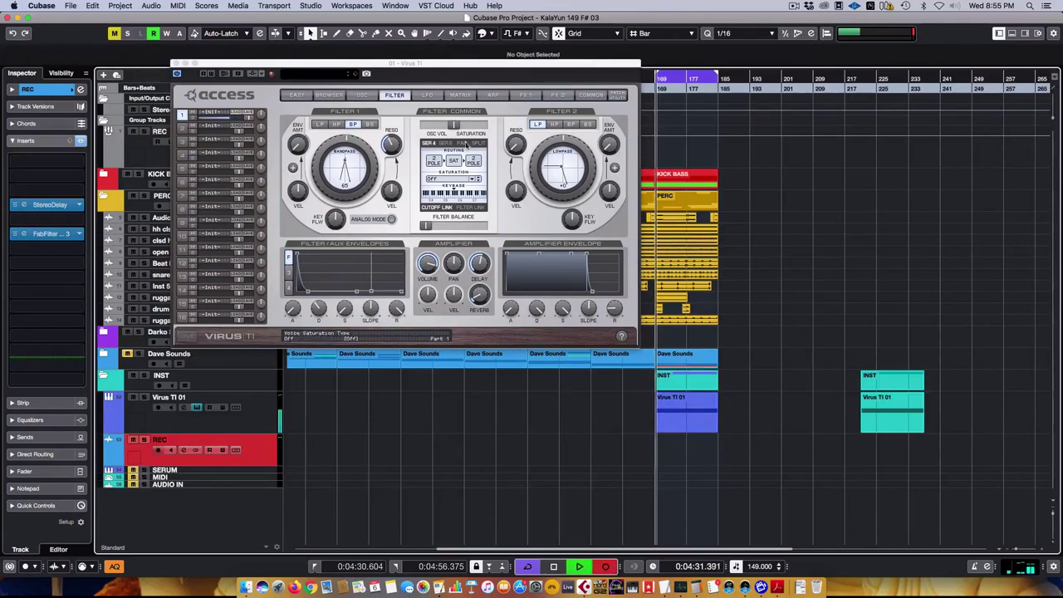
{"action": "left_click_drag", "start_coordinate": [453, 63], "coordinate": [537, 157]}
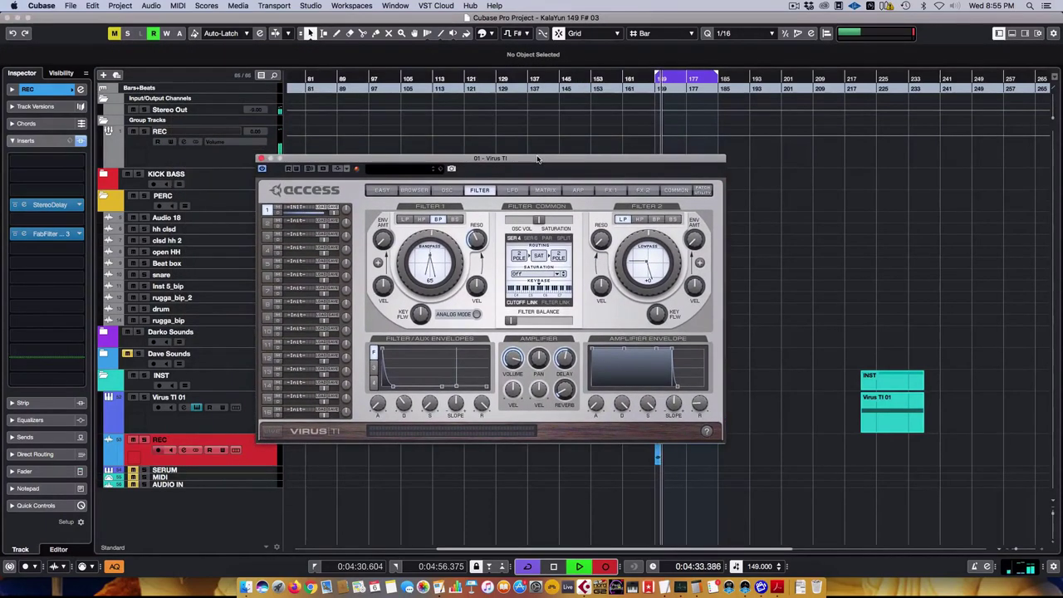
{"action": "left_click", "coordinate": [689, 458]}
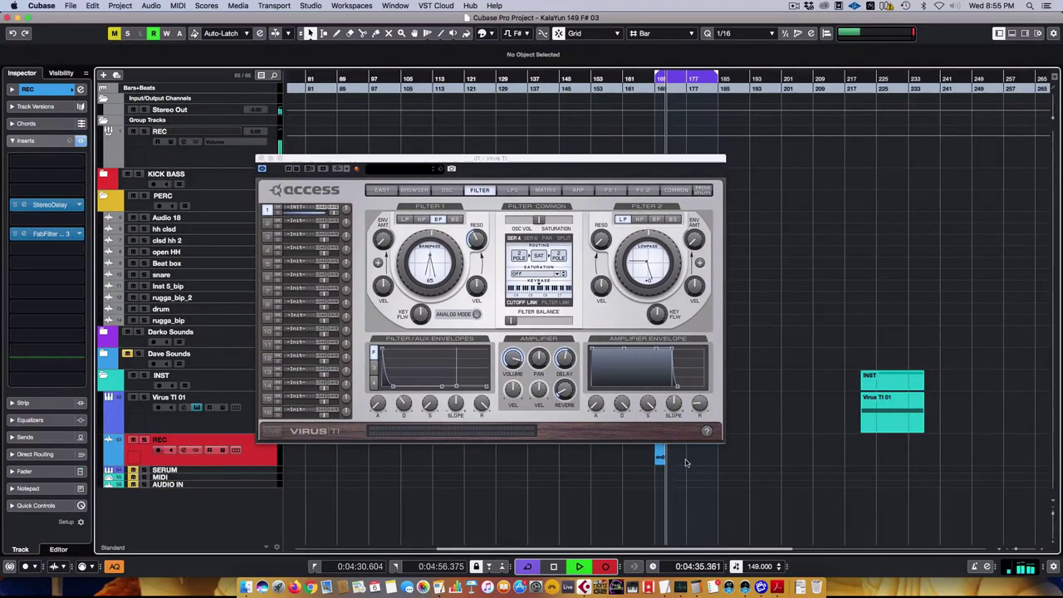
{"action": "key", "text": "space"}
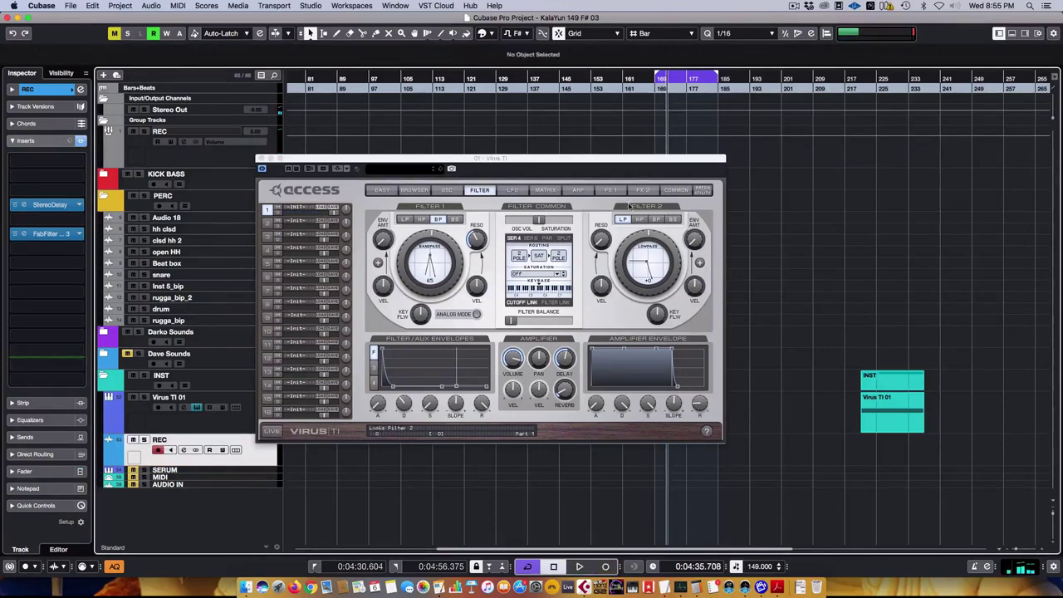
Step: Turn off the patch's delay and reverb, and record the Virus TI part from bar 169 to 185 onto the REC track
{"action": "left_click", "coordinate": [643, 190]}
{"action": "left_click_drag", "start_coordinate": [400, 327], "coordinate": [404, 440]}
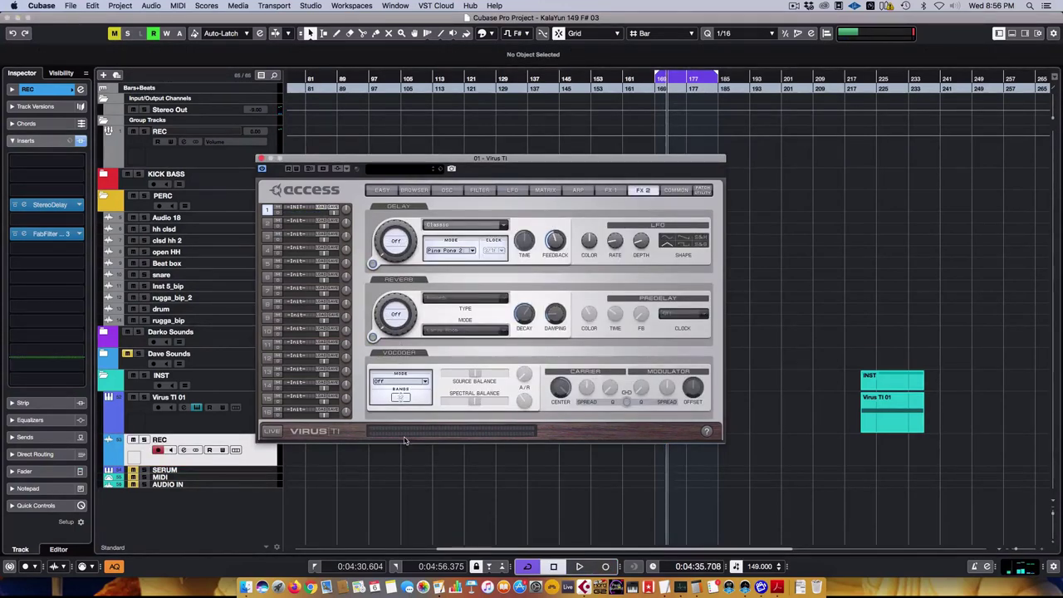
{"action": "left_click_drag", "start_coordinate": [473, 156], "coordinate": [510, 93]}
{"action": "key", "text": "KP_Multiply"}
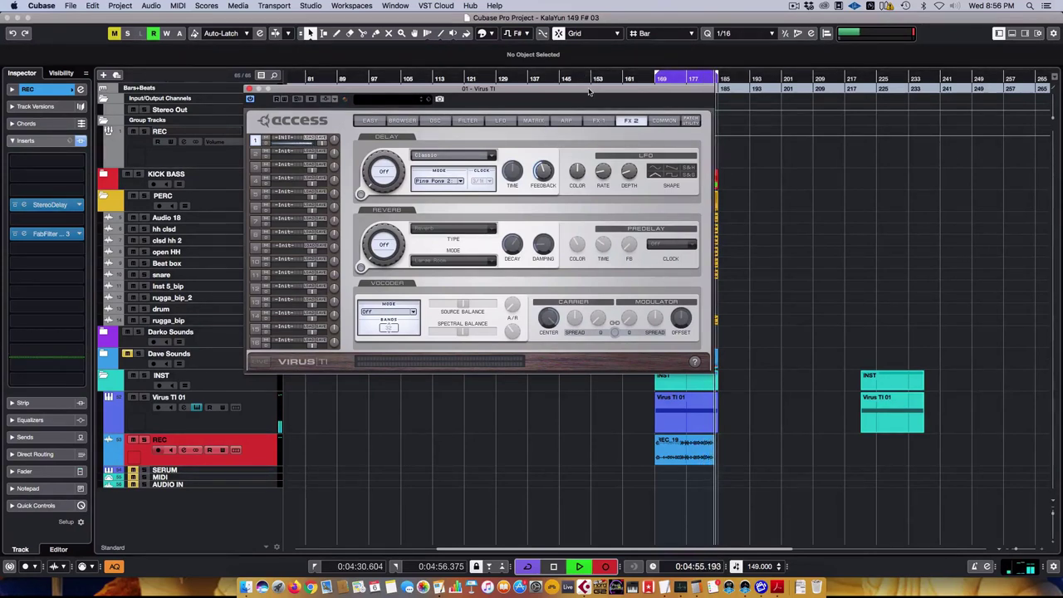
{"action": "key", "text": "space"}
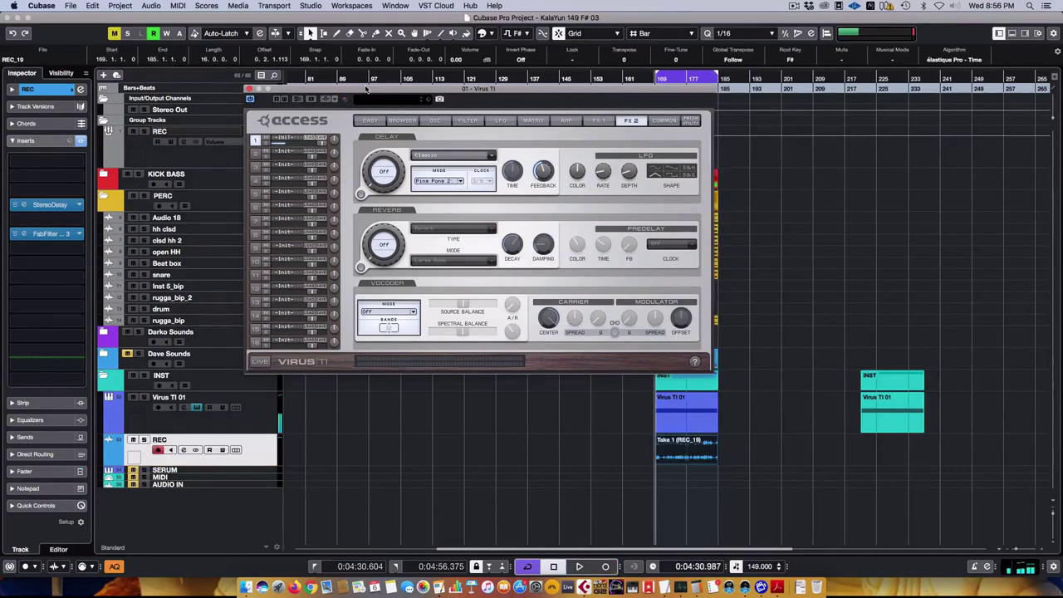
Step: Move the recorded REC take onto a new audio track below the existing tracks, keeping its start at bar 169
{"action": "left_click_drag", "start_coordinate": [513, 96], "coordinate": [430, 104]}
{"action": "left_click", "coordinate": [680, 445]}
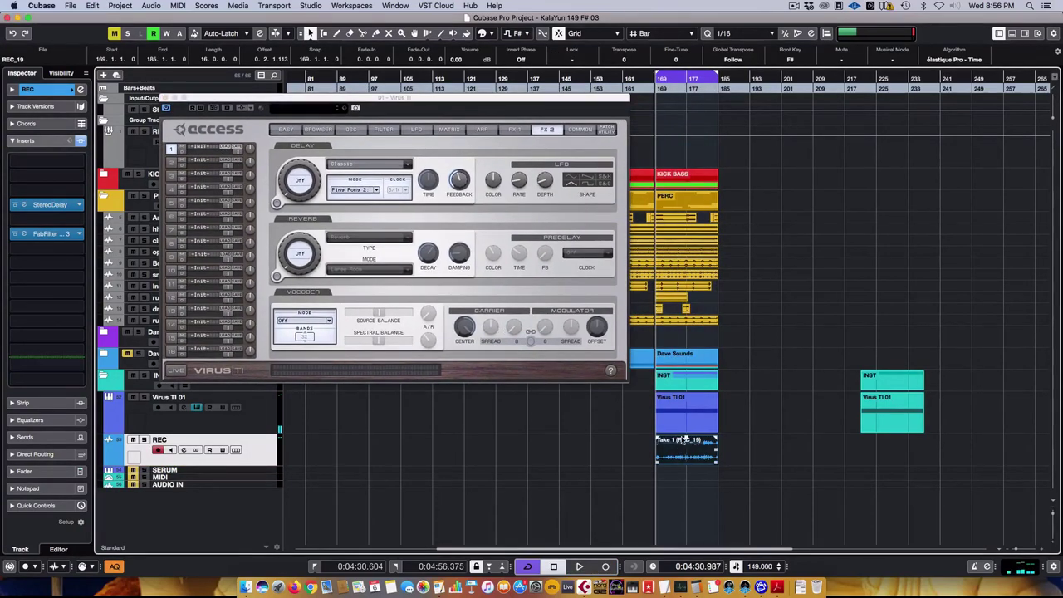
{"action": "left_click_drag", "start_coordinate": [671, 446], "coordinate": [674, 500]}
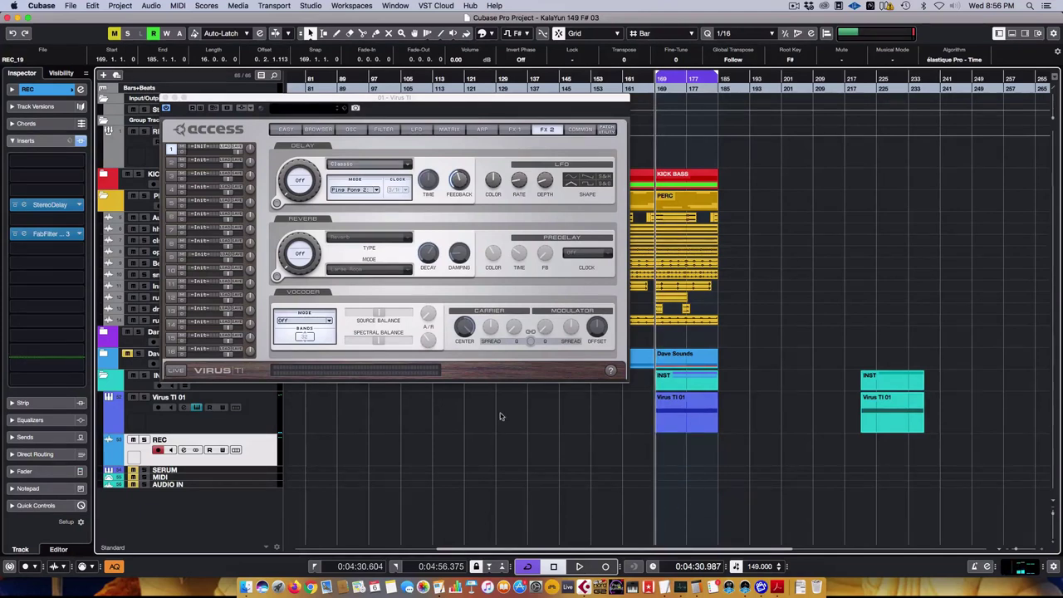
{"action": "left_click_drag", "start_coordinate": [214, 500], "coordinate": [214, 552]}
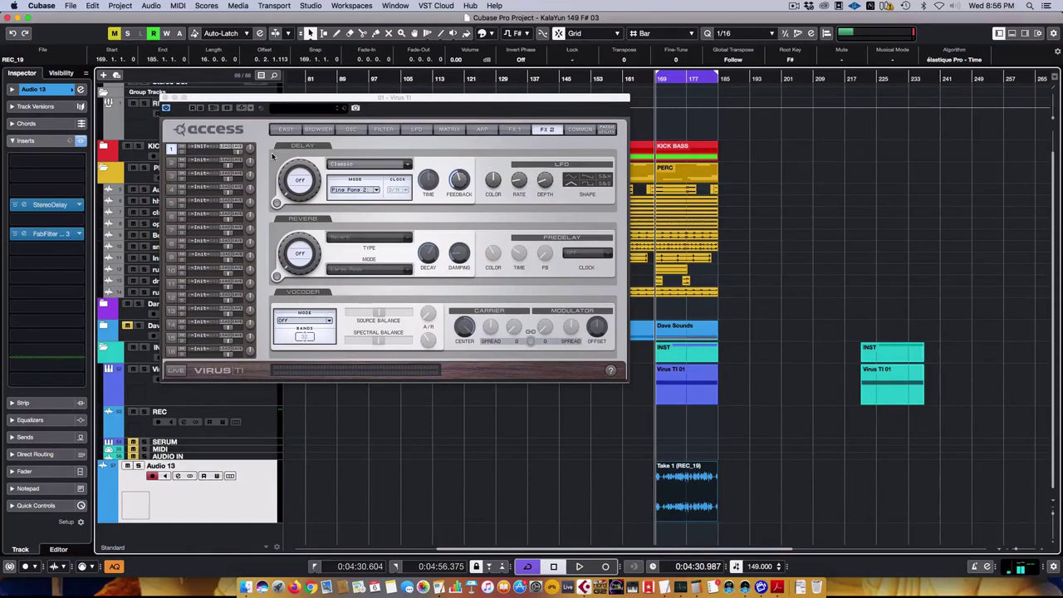
Step: Solo the Audio 13 track to audition the recorded take, and load LFOTool into its first insert slot
{"action": "left_click", "coordinate": [165, 97]}
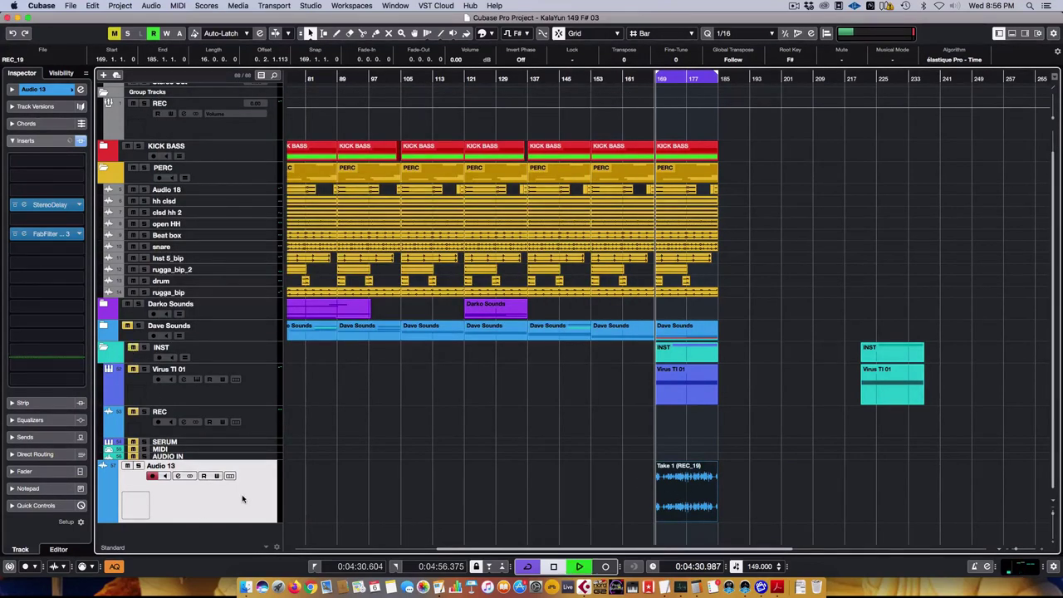
{"action": "key", "text": "s"}
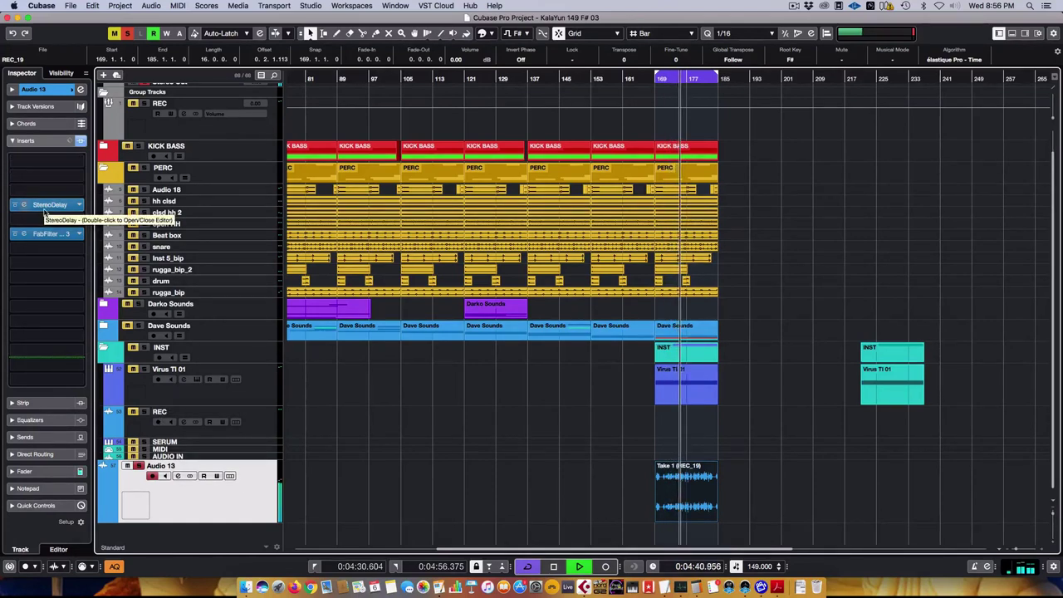
{"action": "key", "text": "space"}
{"action": "left_click", "coordinate": [39, 162]}
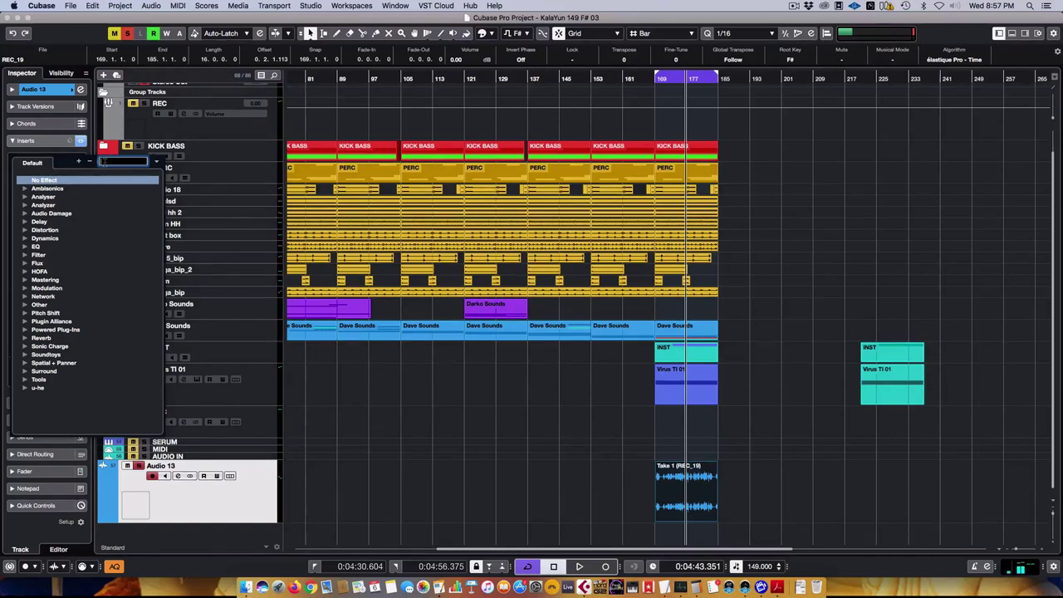
{"action": "type", "text": "lfo"}
{"action": "left_click", "coordinate": [85, 190]}
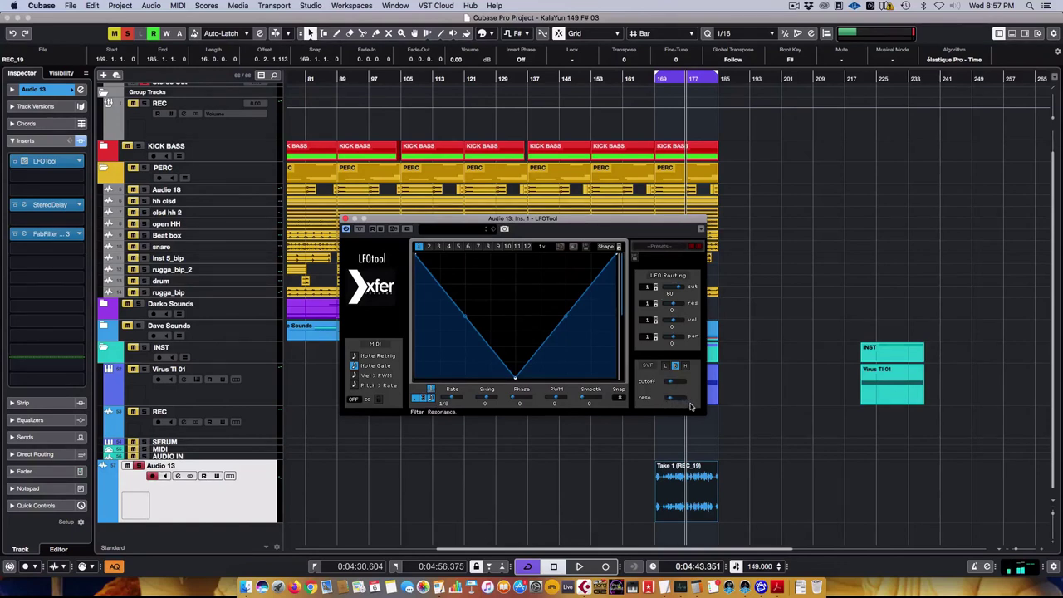
Step: Slow LFOTool's rate to the 2-bar setting, raise the curve's centre point slightly, set the cutoff amount to 89, and unsolo Audio 13
{"action": "key", "text": "space"}
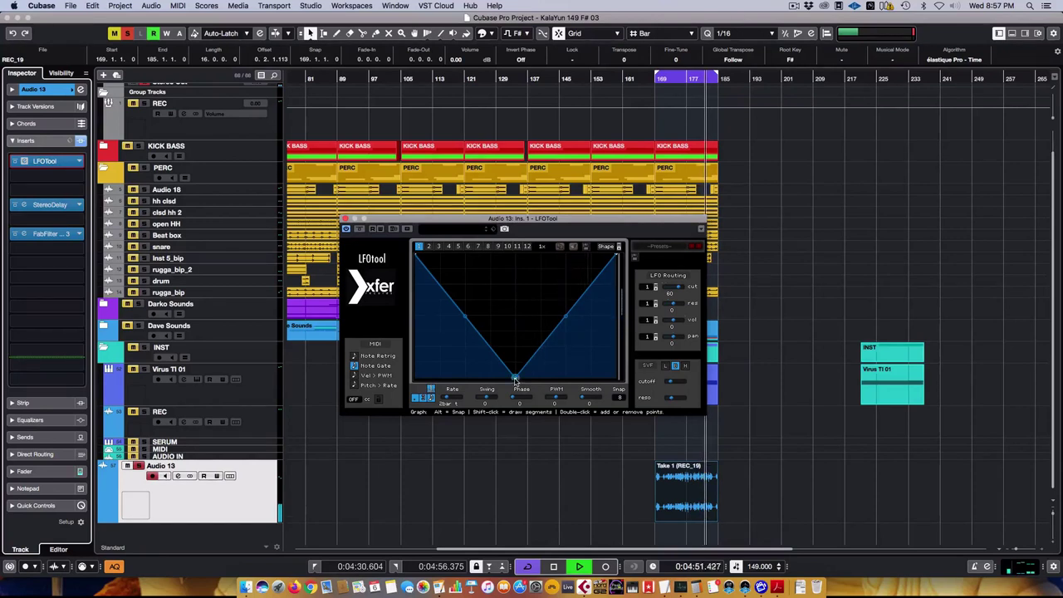
{"action": "left_click_drag", "start_coordinate": [515, 380], "coordinate": [516, 361]}
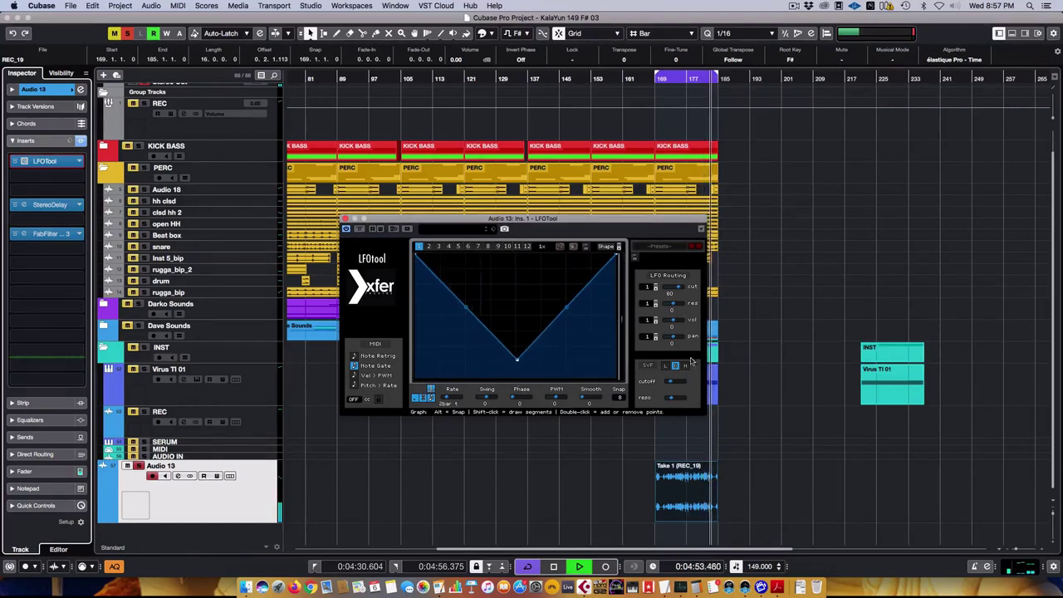
{"action": "left_click_drag", "start_coordinate": [679, 287], "coordinate": [698, 293]}
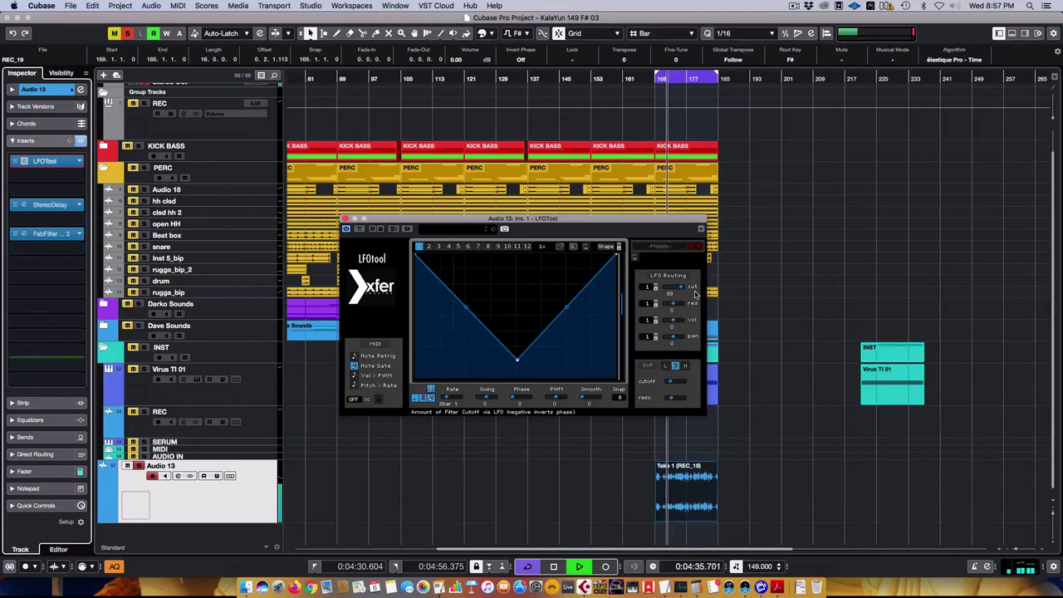
{"action": "left_click", "coordinate": [138, 469]}
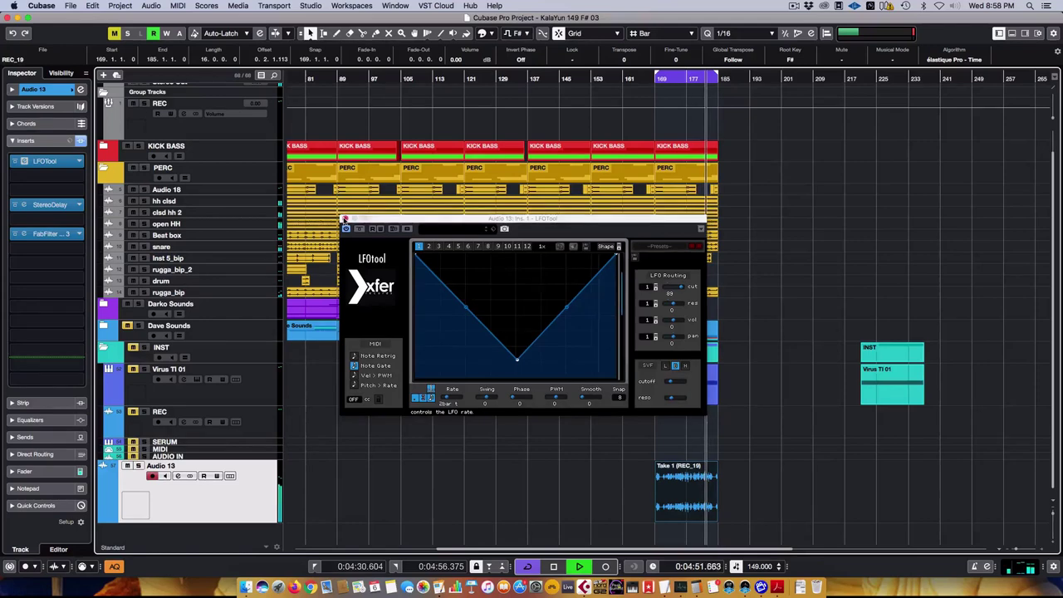
{"action": "left_click", "coordinate": [343, 218]}
Step: On the Virus TI 01 track, move the part at bar 169 to bar 249 and the part at bar 221 to bar 169
{"action": "left_click", "coordinate": [215, 392]}
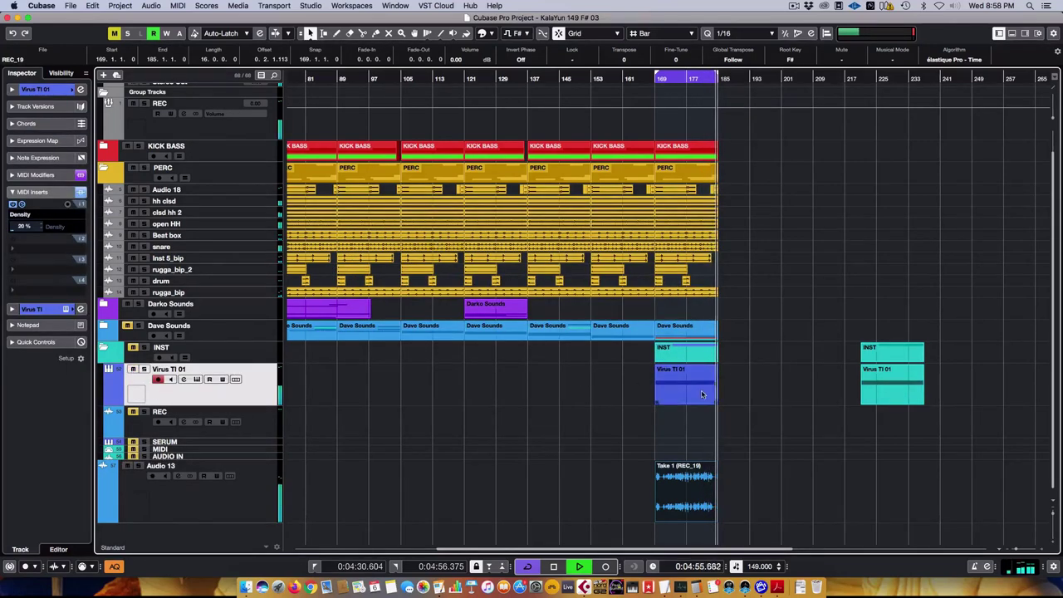
{"action": "left_click_drag", "start_coordinate": [685, 383], "coordinate": [1003, 384]}
{"action": "left_click", "coordinate": [885, 387]}
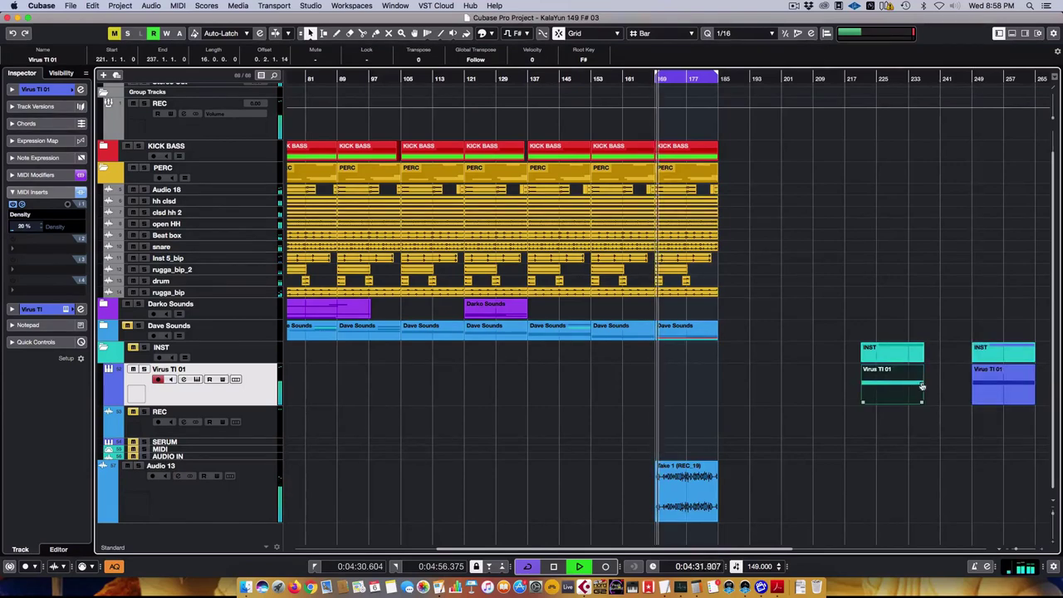
{"action": "double_click", "coordinate": [888, 386]}
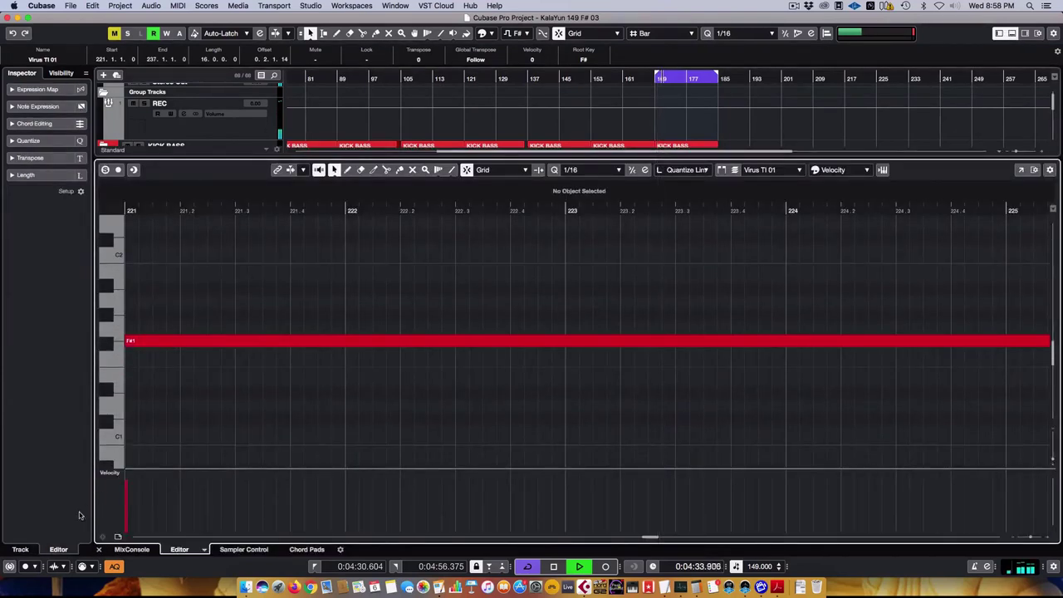
{"action": "left_click", "coordinate": [98, 549]}
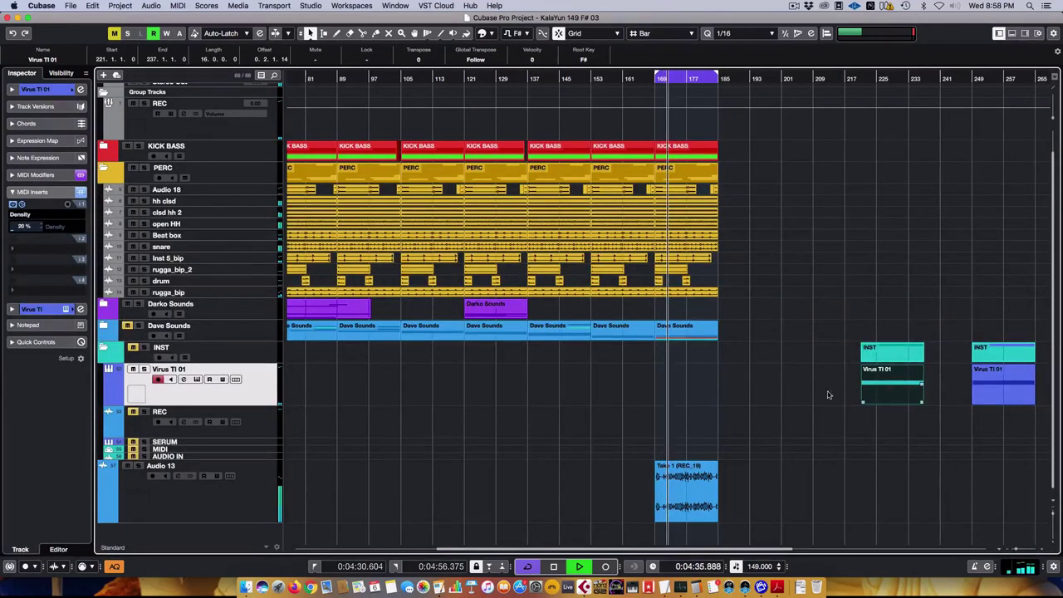
{"action": "left_click_drag", "start_coordinate": [888, 383], "coordinate": [674, 395]}
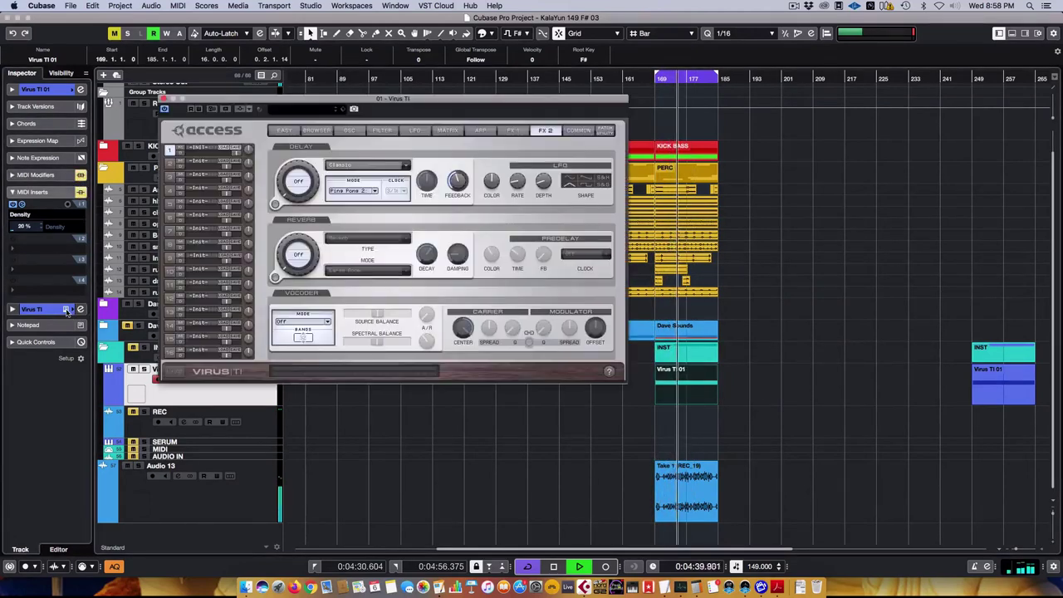
Step: Switch both oscillators of the Virus TI patch from Formant Complex to Classic
{"action": "left_click", "coordinate": [80, 309]}
{"action": "left_click_drag", "start_coordinate": [357, 99], "coordinate": [421, 169]}
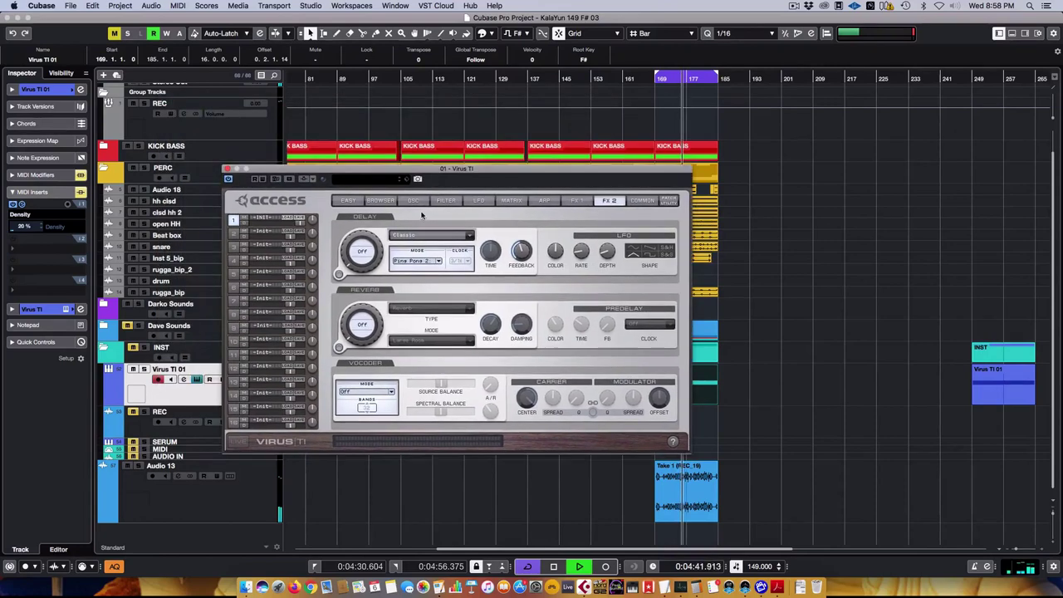
{"action": "left_click", "coordinate": [413, 200]}
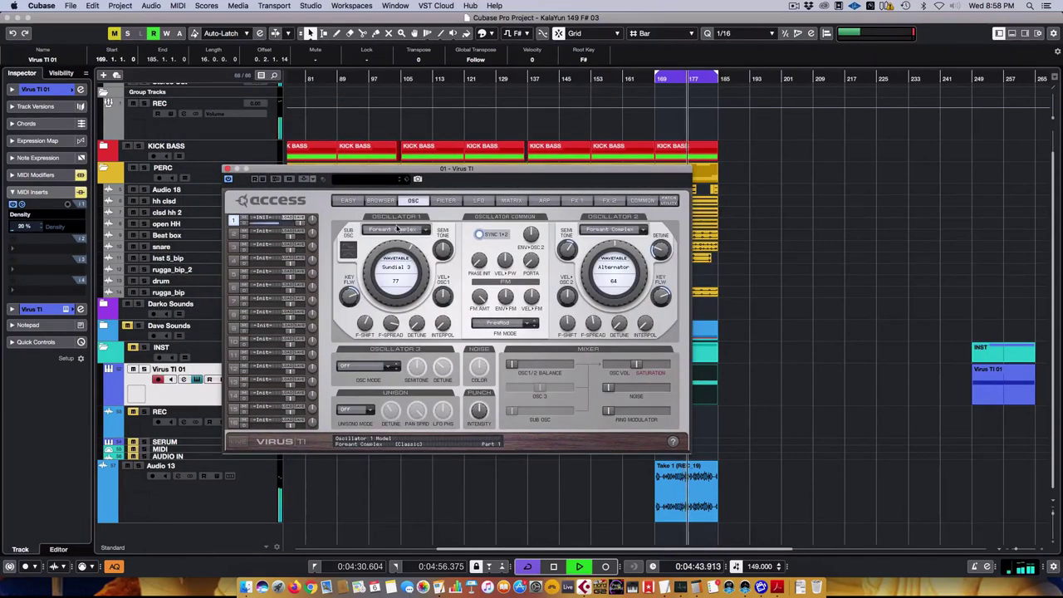
{"action": "left_click", "coordinate": [390, 229]}
{"action": "left_click", "coordinate": [393, 164]}
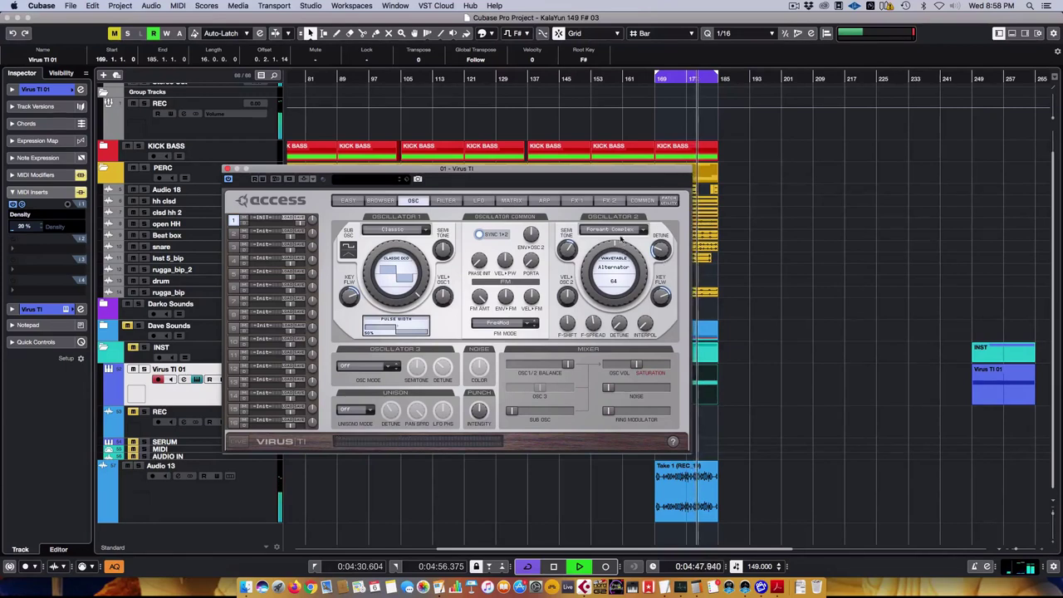
{"action": "left_click", "coordinate": [611, 230]}
{"action": "left_click", "coordinate": [611, 163]}
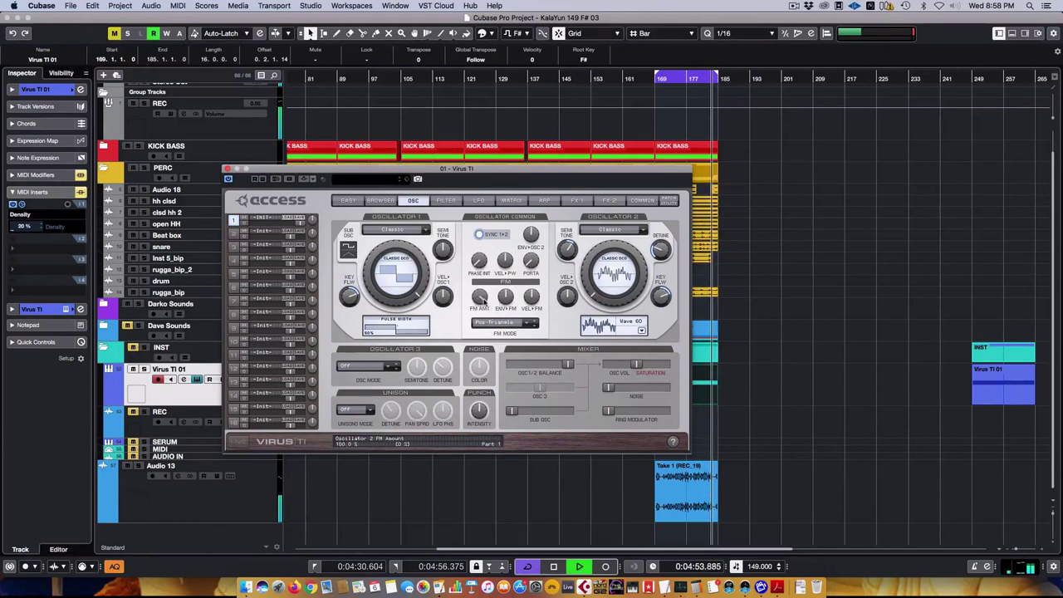
Step: Set the Virus TI arpeggiator mode to Random and extend its user pattern to 32 steps
{"action": "left_click", "coordinate": [543, 201]}
{"action": "left_click", "coordinate": [369, 239]}
{"action": "left_click", "coordinate": [362, 285]}
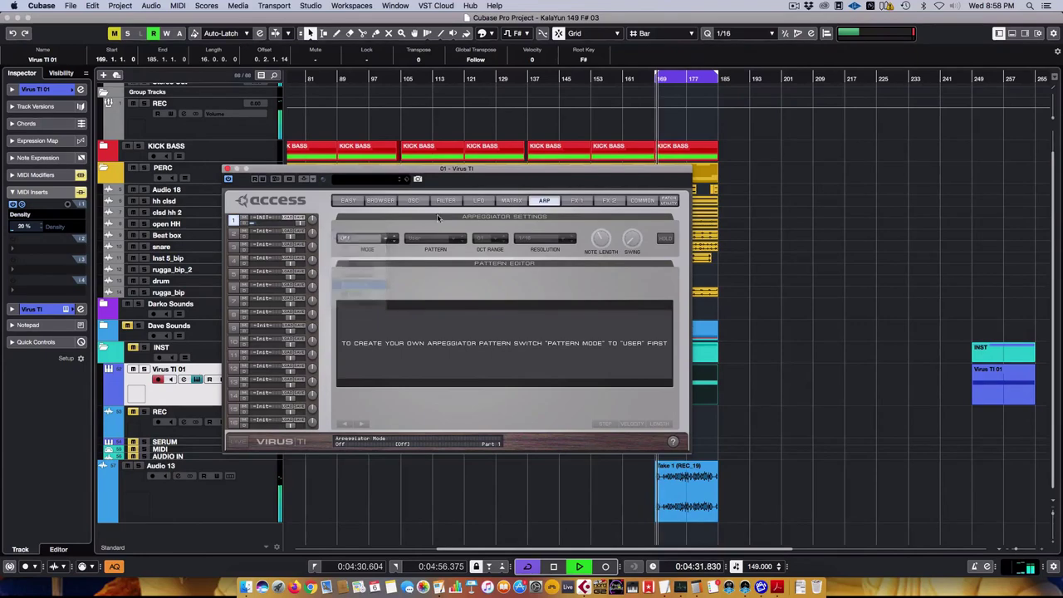
{"action": "left_click_drag", "start_coordinate": [560, 174], "coordinate": [524, 182]}
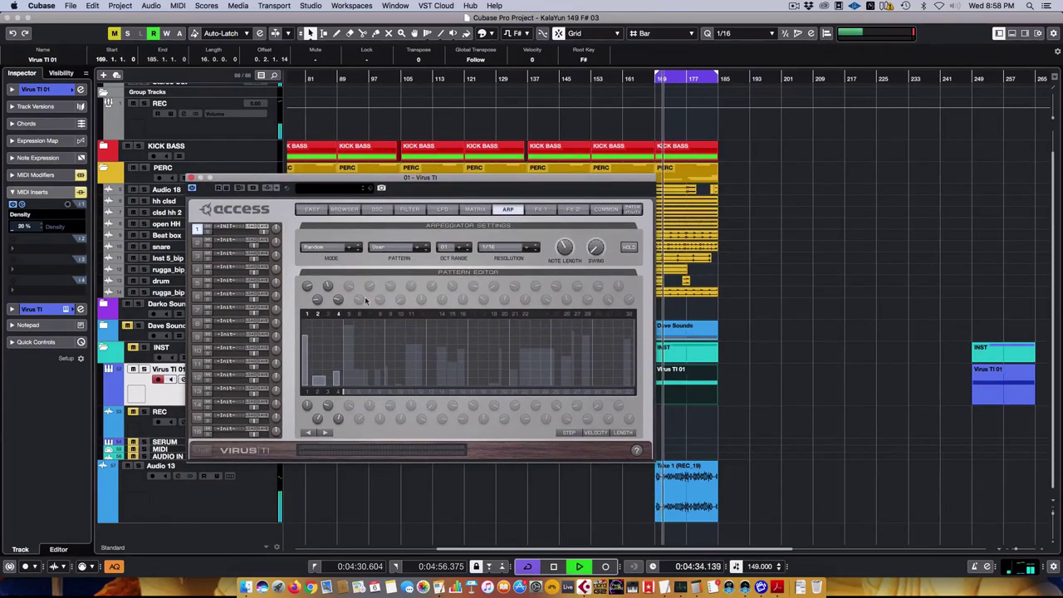
{"action": "left_click_drag", "start_coordinate": [340, 407], "coordinate": [633, 392]}
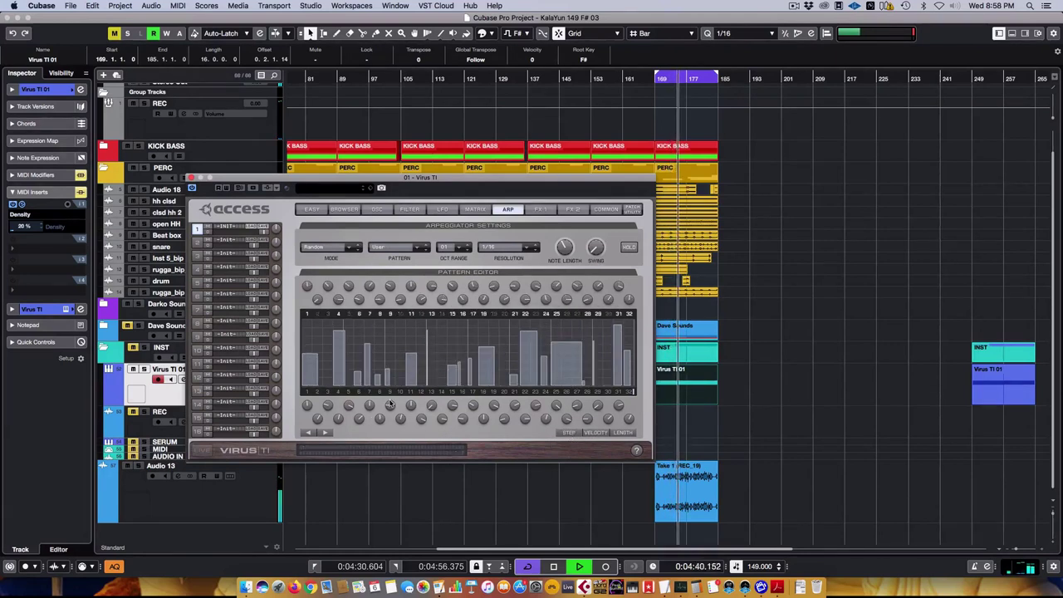
Step: Lower the sustained note in the Virus TI 01 part one octave to F#0, and restart playback from bar 169
{"action": "key", "text": "space"}
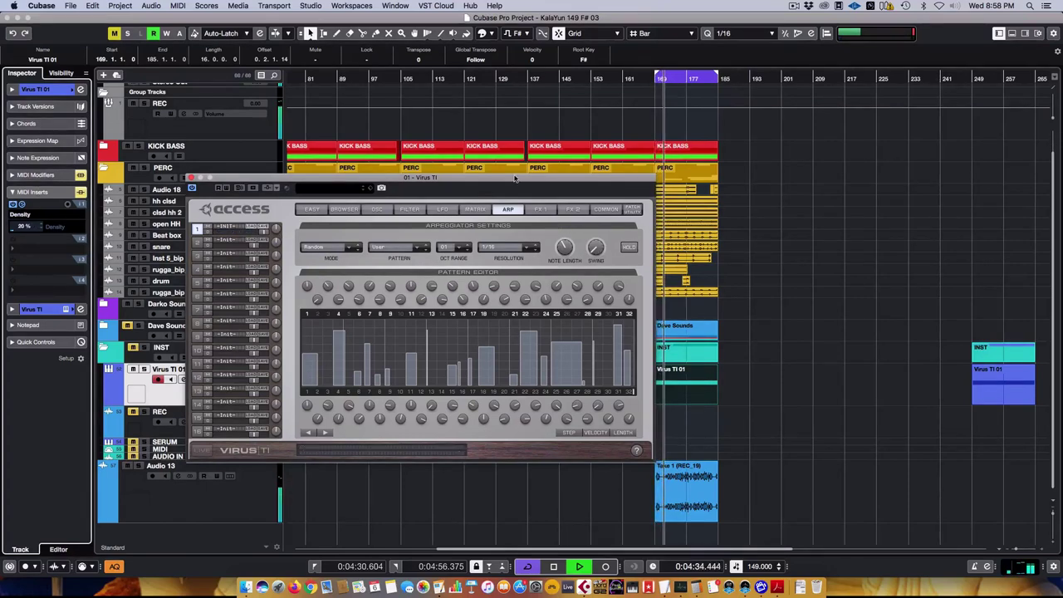
{"action": "left_click_drag", "start_coordinate": [419, 177], "coordinate": [424, 128]}
{"action": "left_click_drag", "start_coordinate": [509, 106], "coordinate": [521, 57]}
{"action": "key", "text": "space"}
{"action": "key", "text": "Return"}
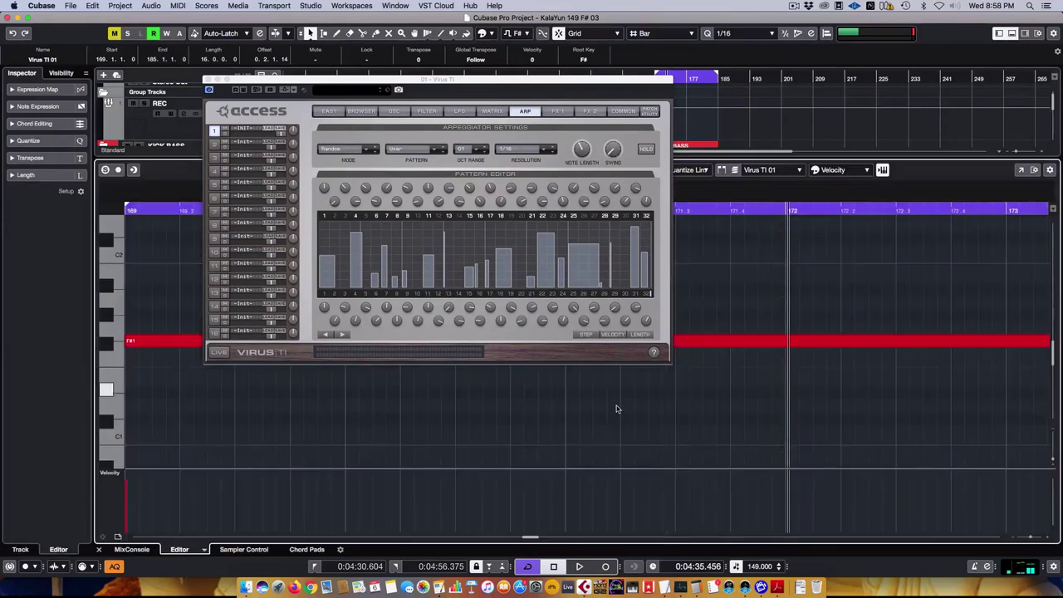
{"action": "key", "text": "KP_0"}
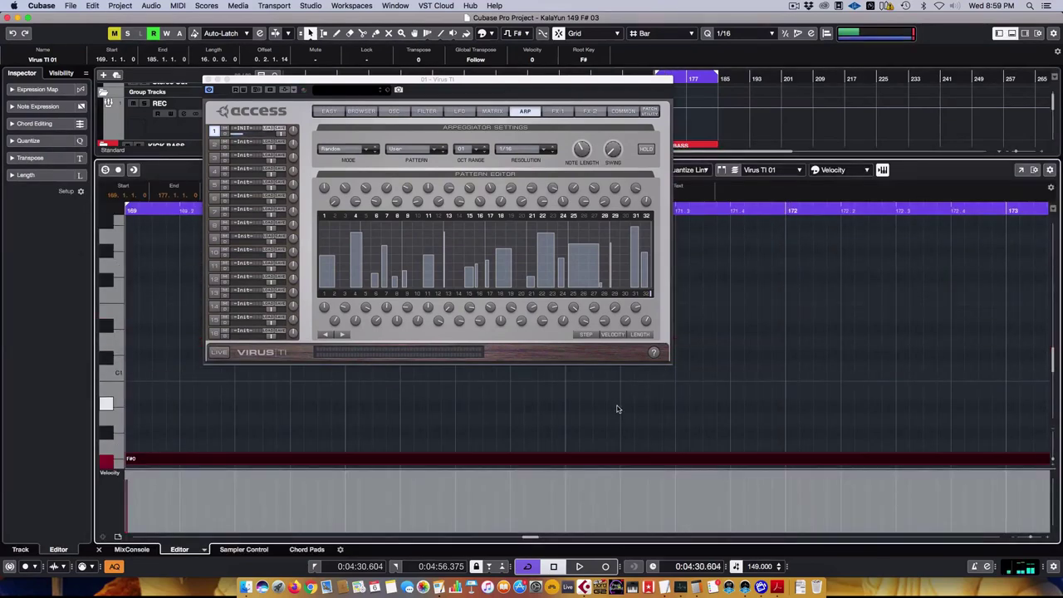
{"action": "key", "text": "space"}
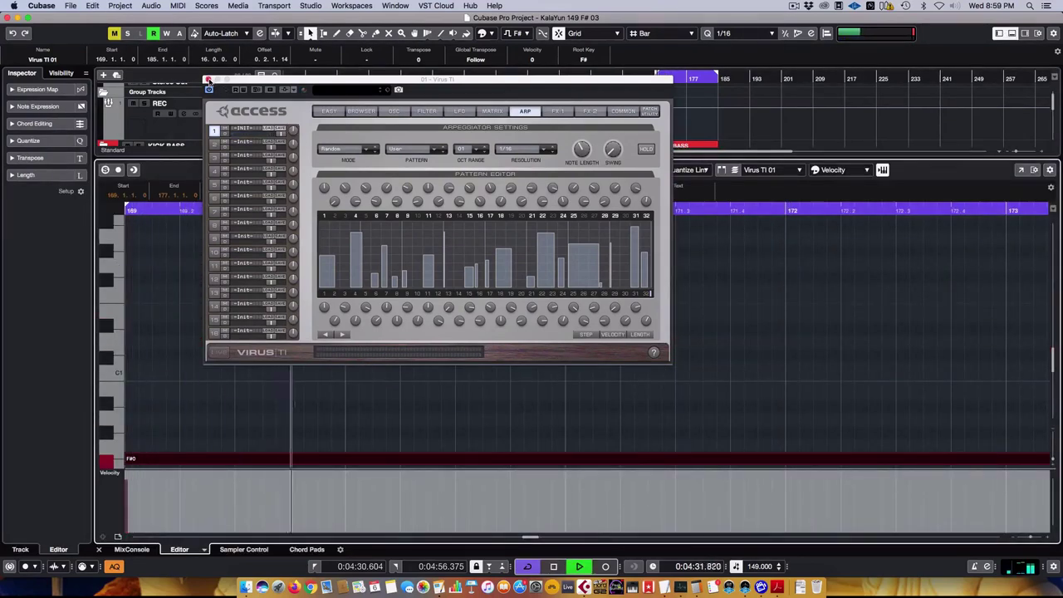
Step: Check the patch's oscillator, filter and LFO settings, and set the first destination of modulation matrix slot 1 to Filter 1 Cutoff
{"action": "left_click_drag", "start_coordinate": [270, 80], "coordinate": [238, 146]}
{"action": "left_click", "coordinate": [522, 176]}
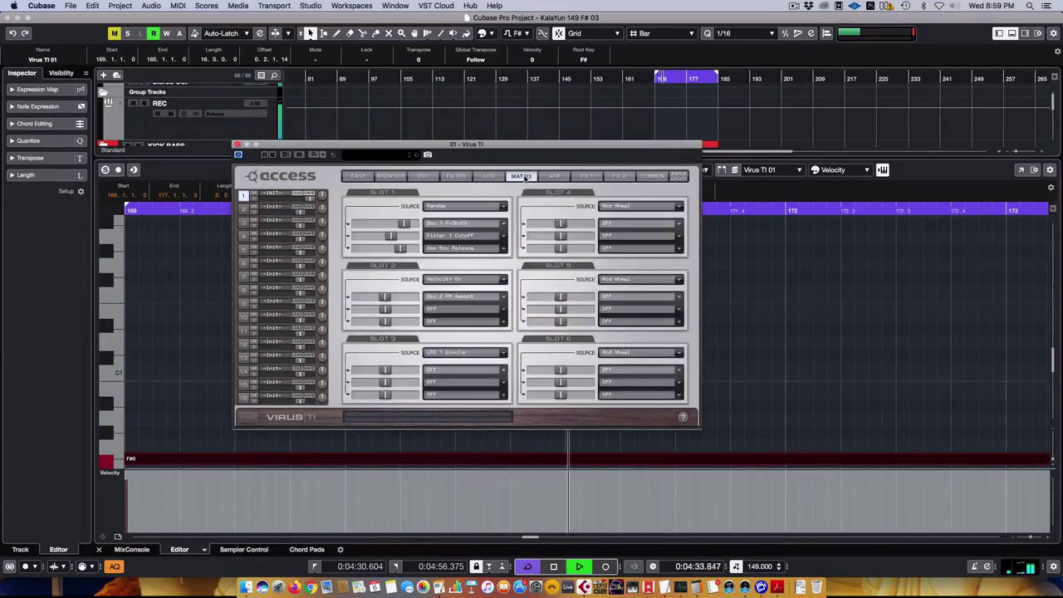
{"action": "left_click", "coordinate": [423, 176]}
{"action": "left_click", "coordinate": [456, 176]}
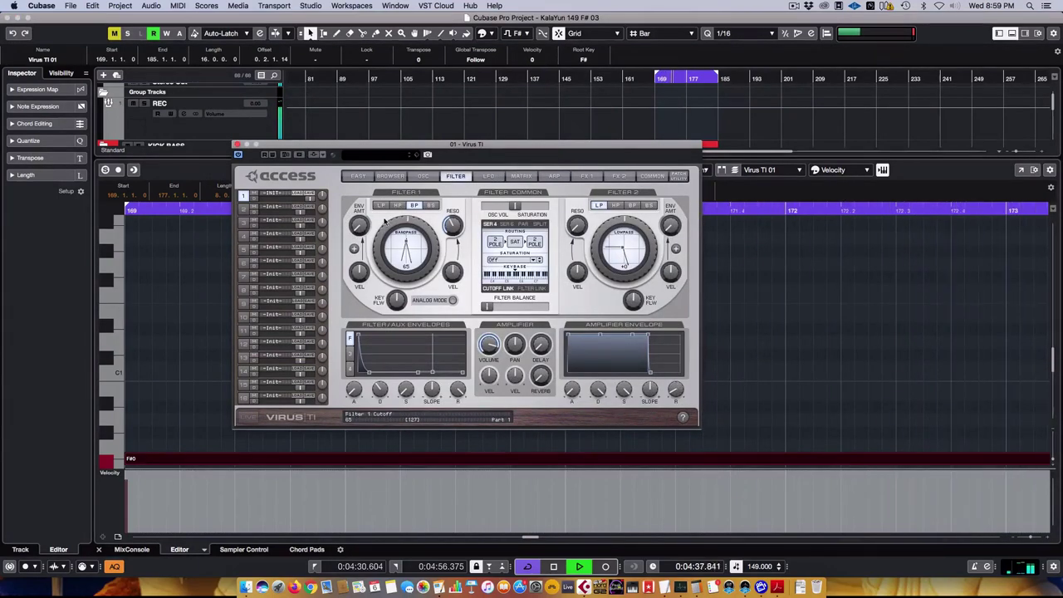
{"action": "left_click", "coordinate": [487, 176]}
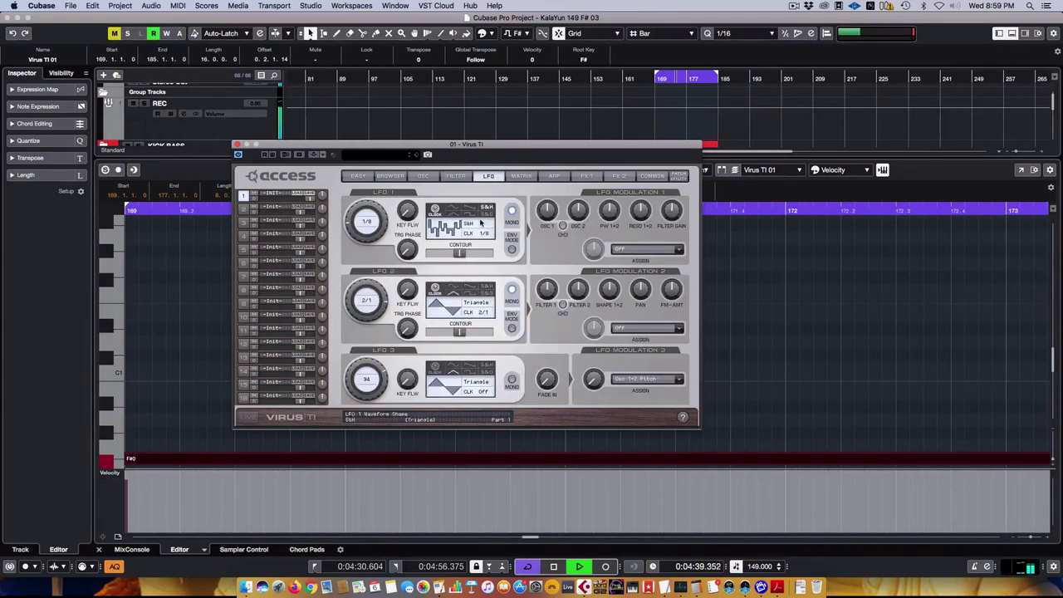
{"action": "left_click", "coordinate": [521, 176]}
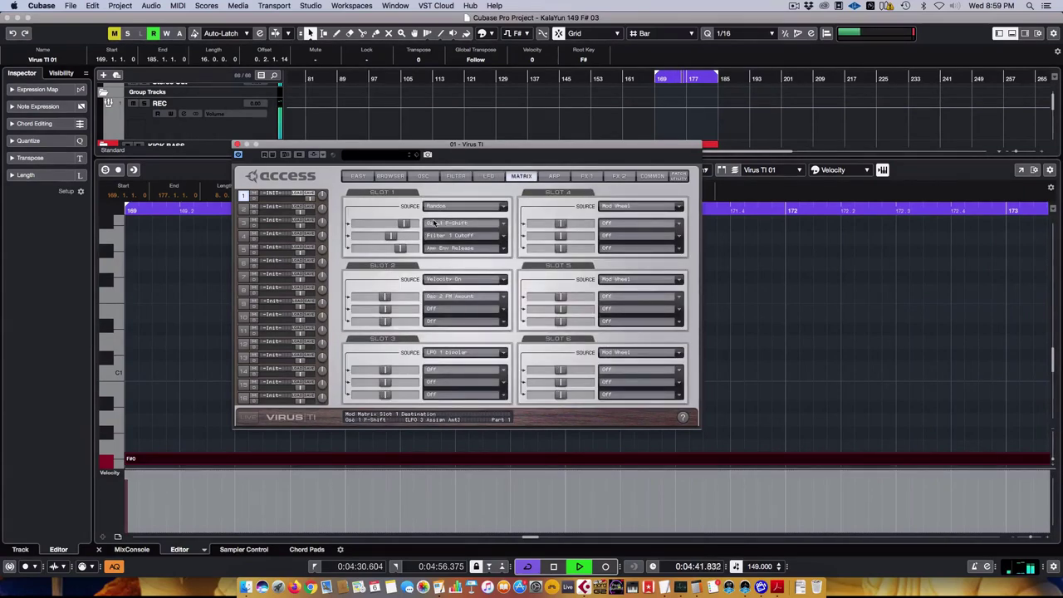
{"action": "left_click", "coordinate": [433, 223]}
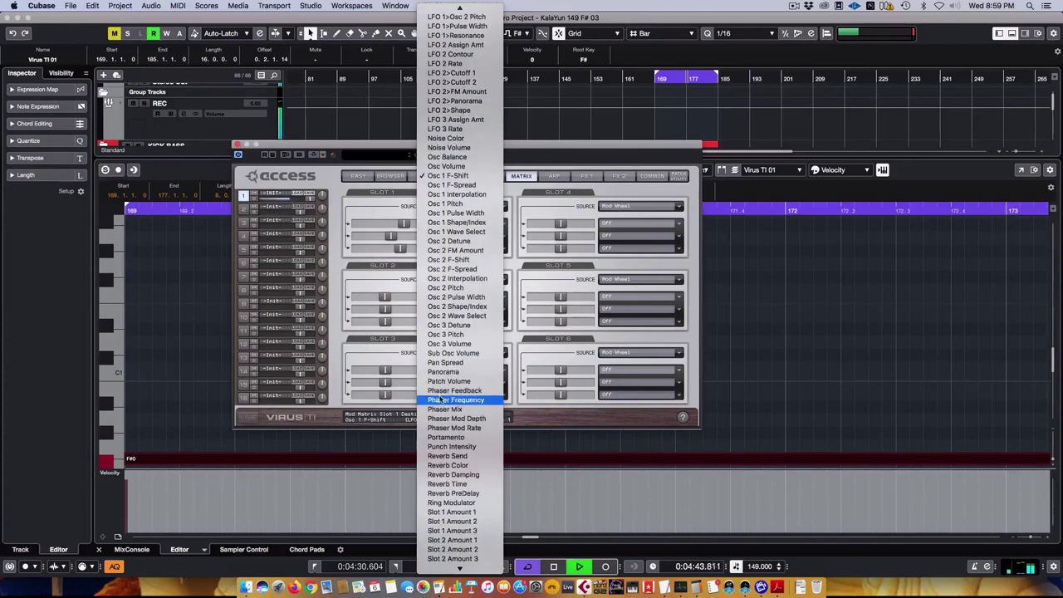
{"action": "scroll", "coordinate": [452, 435], "scroll_direction": "down", "scroll_amount": 5}
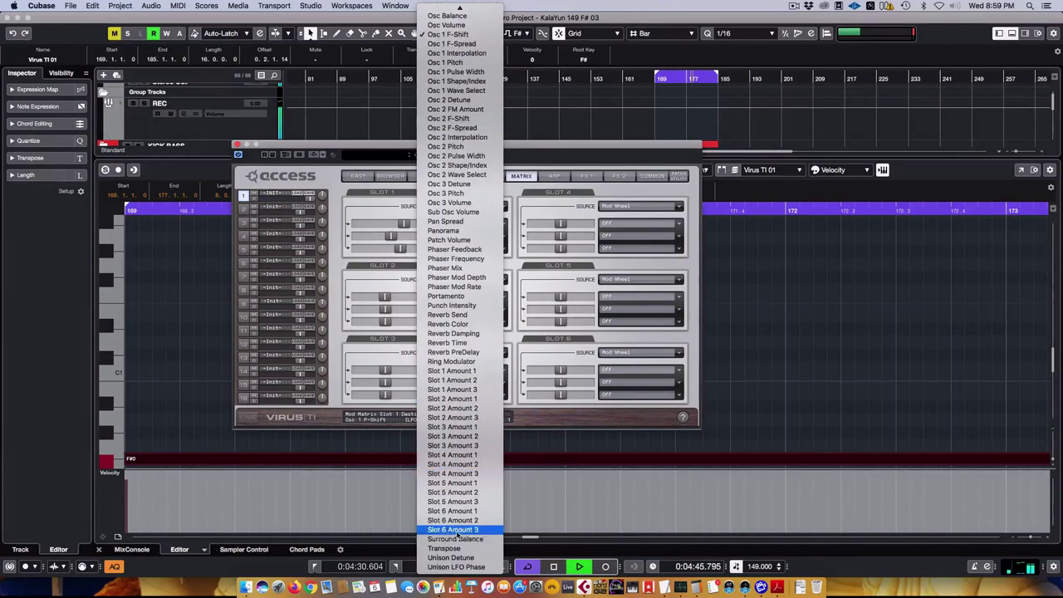
{"action": "scroll", "coordinate": [455, 535], "scroll_direction": "up", "scroll_amount": 10}
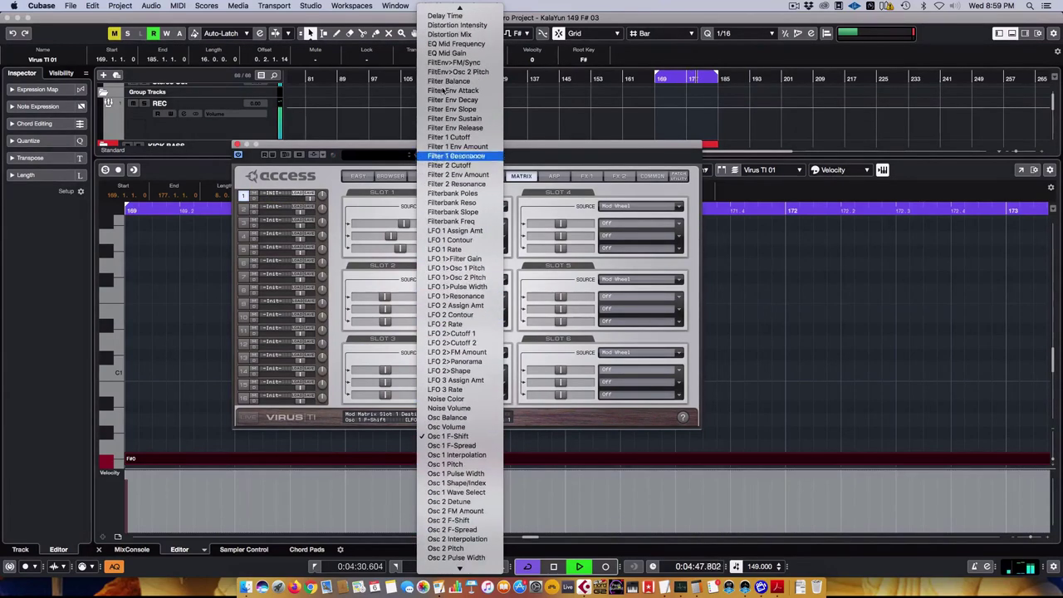
{"action": "scroll", "coordinate": [453, 237], "scroll_direction": "up", "scroll_amount": 4}
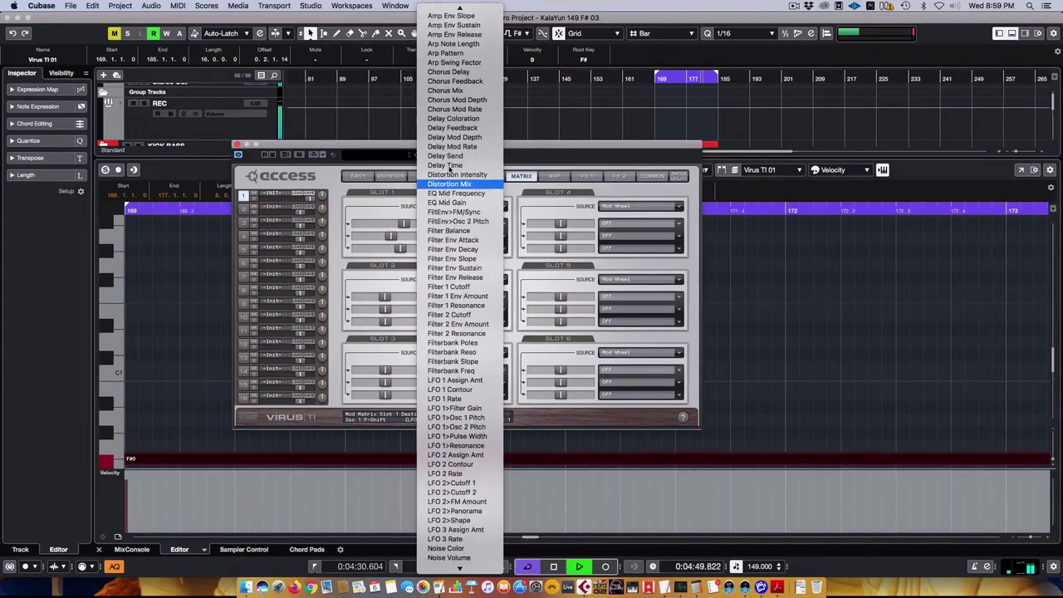
{"action": "left_click", "coordinate": [462, 295]}
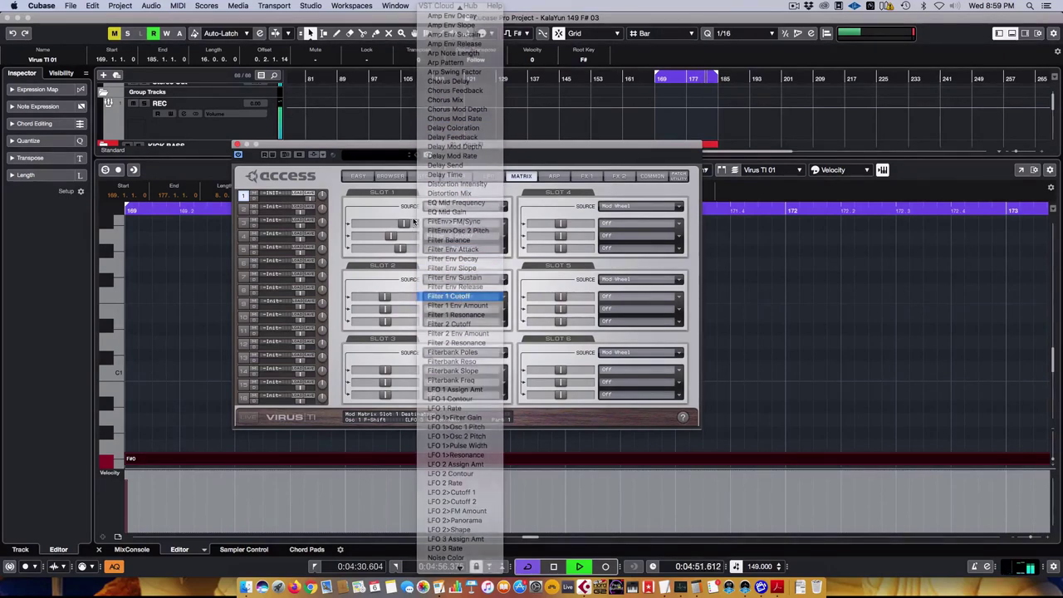
Step: Centre the Virus TI filter balance, switch Filter 2 to high-pass with a cutoff of -30, and raise its resonance
{"action": "left_click", "coordinate": [488, 176]}
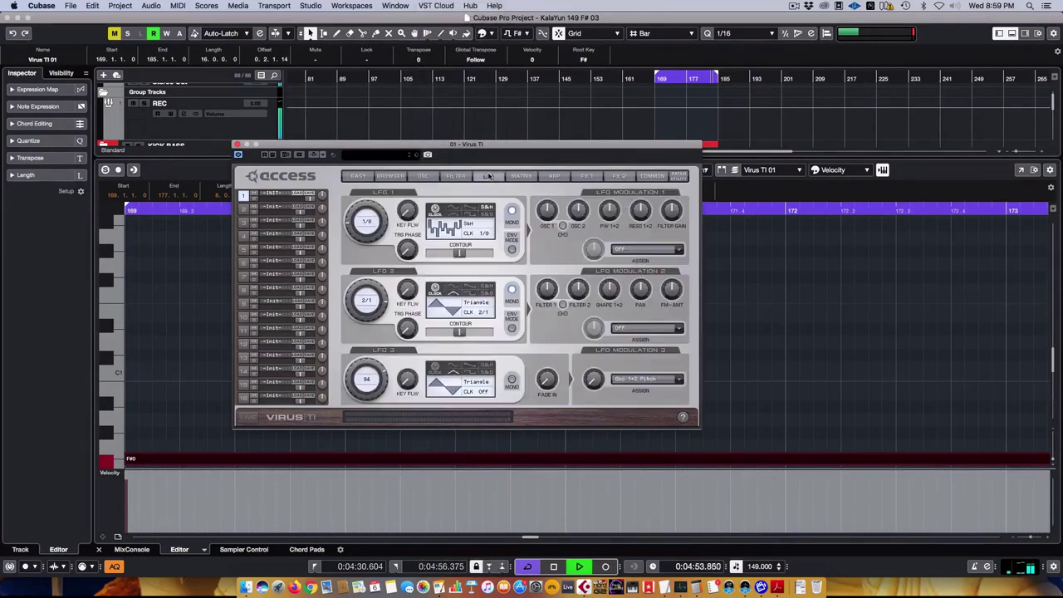
{"action": "left_click", "coordinate": [456, 176]}
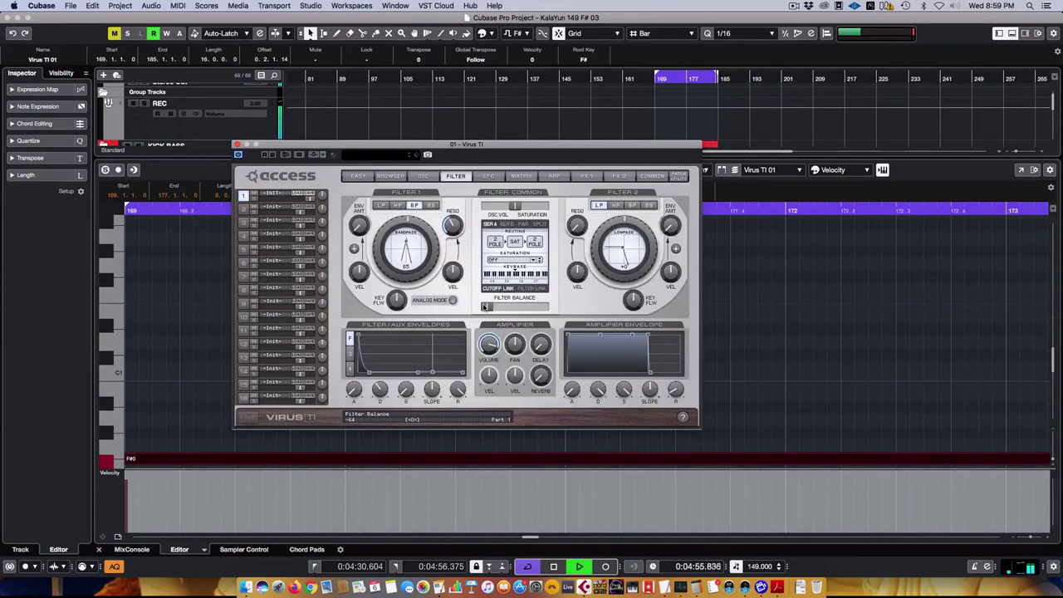
{"action": "left_click", "coordinate": [615, 205]}
{"action": "left_click_drag", "start_coordinate": [613, 220], "coordinate": [602, 245]}
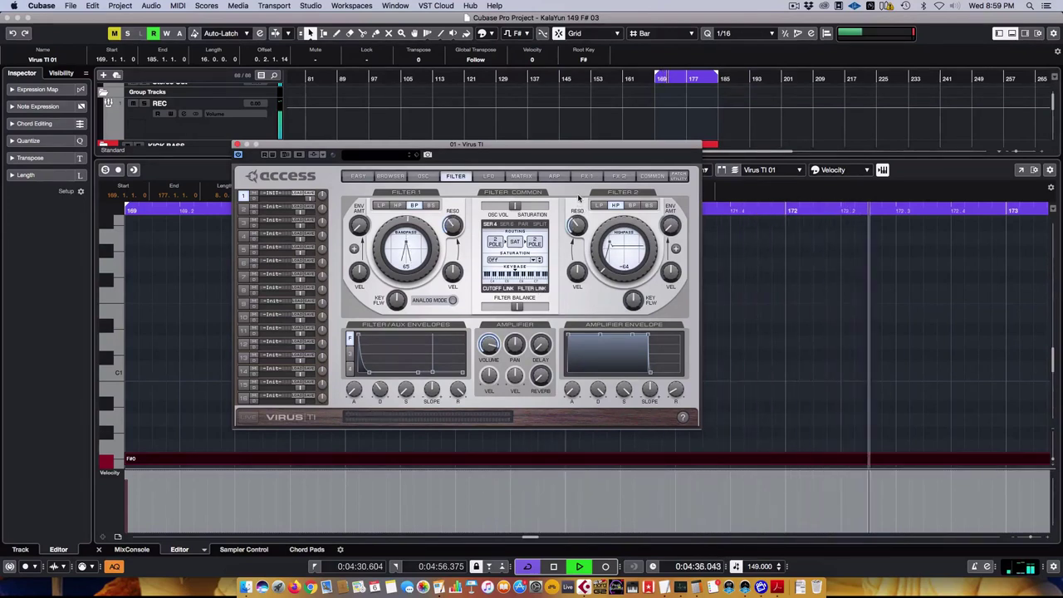
{"action": "left_click_drag", "start_coordinate": [576, 222], "coordinate": [577, 226]}
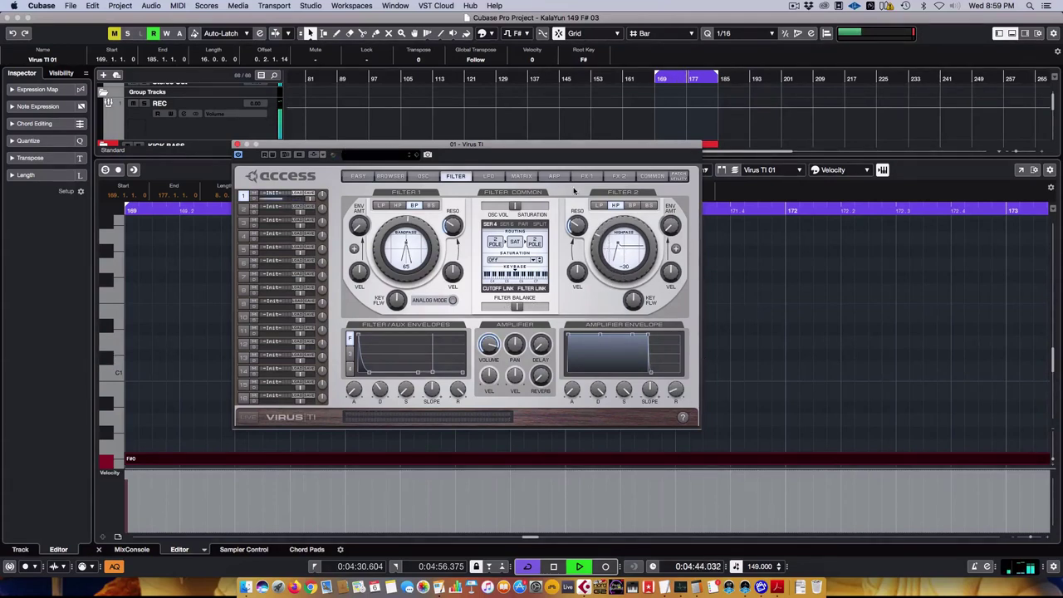
Step: Set the second destination of modulation matrix slot 1 to Osc 2 FM Amount and increase its modulation amount
{"action": "left_click", "coordinate": [586, 176]}
{"action": "left_click", "coordinate": [554, 176]}
{"action": "left_click", "coordinate": [520, 176]}
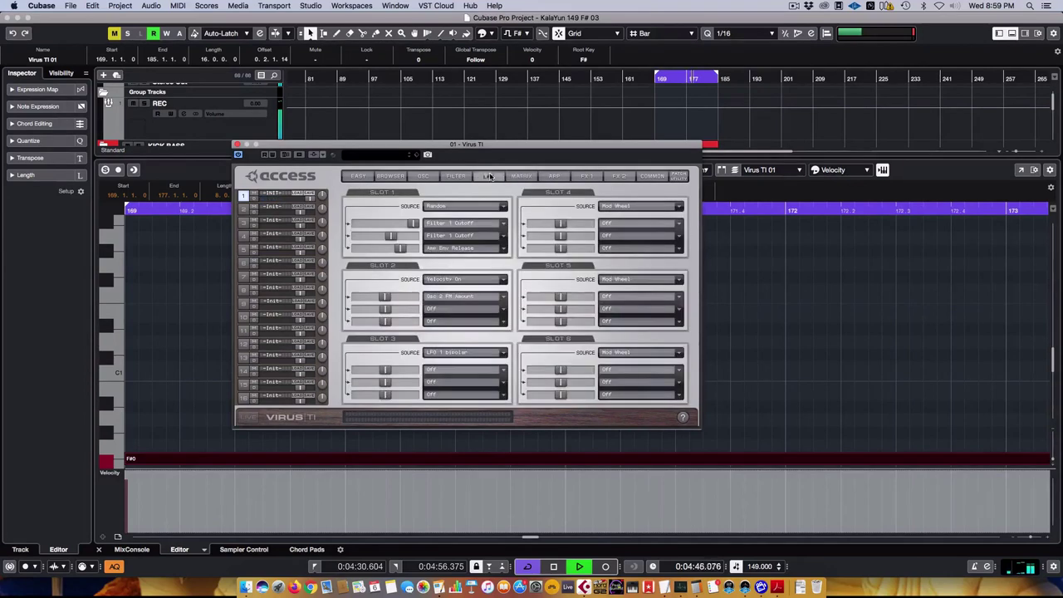
{"action": "left_click", "coordinate": [489, 176]}
{"action": "left_click", "coordinate": [520, 176]}
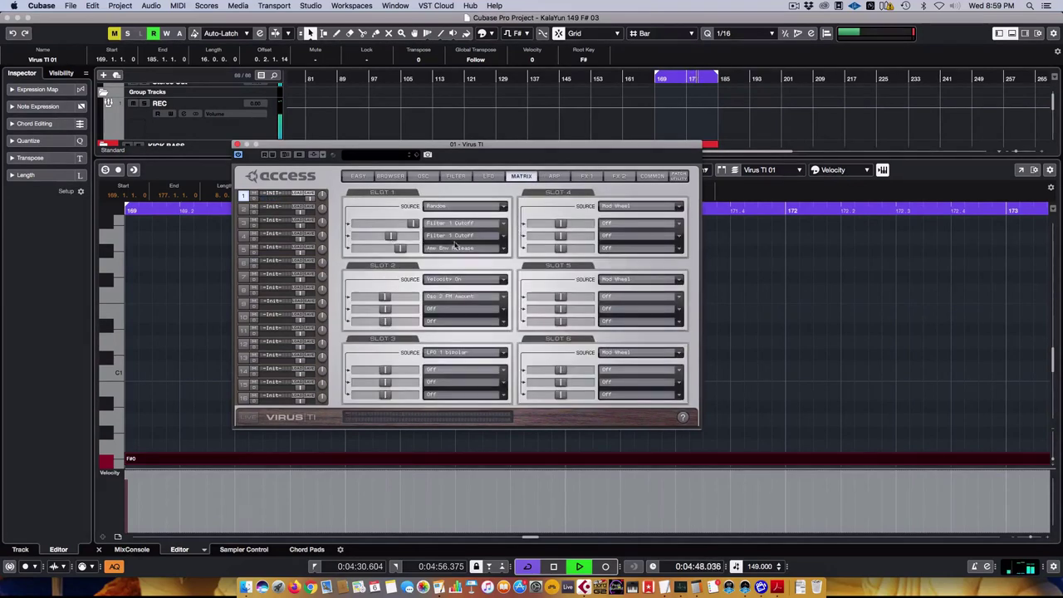
{"action": "left_click", "coordinate": [457, 236]}
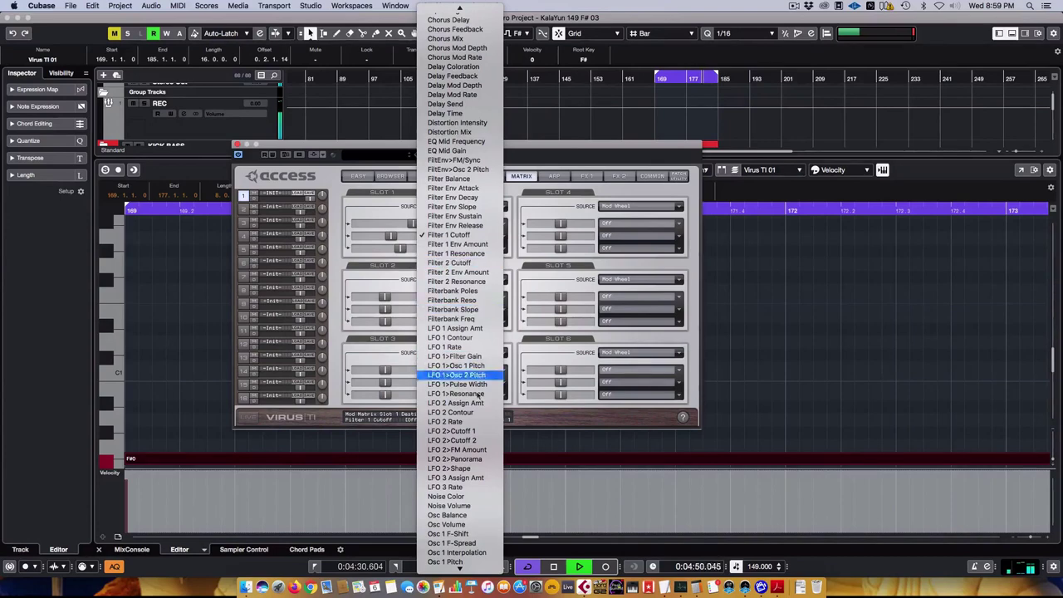
{"action": "scroll", "coordinate": [465, 201], "scroll_direction": "up", "scroll_amount": 3}
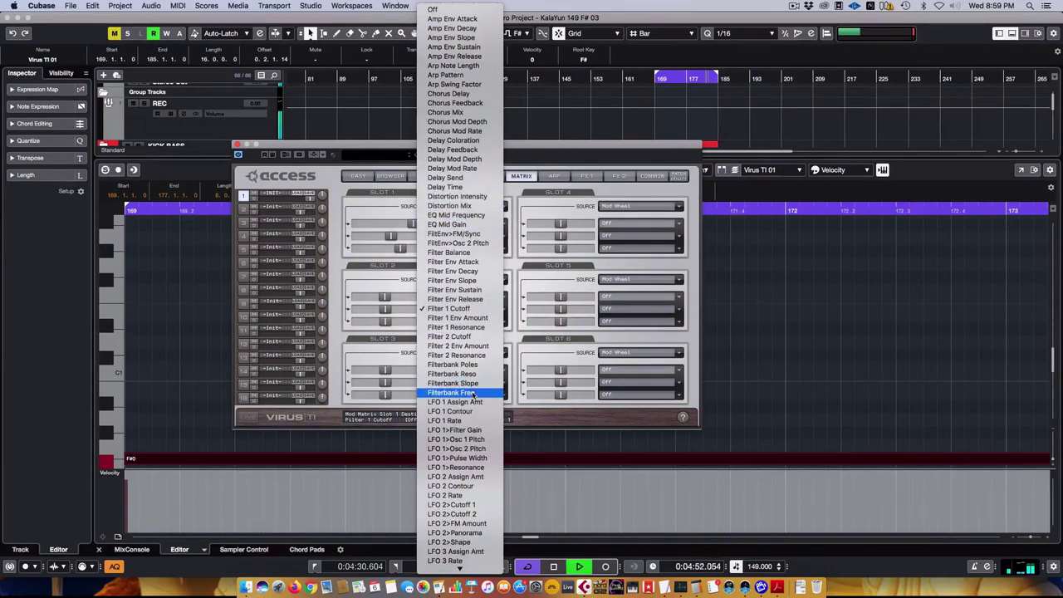
{"action": "scroll", "coordinate": [455, 390], "scroll_direction": "down", "scroll_amount": 10}
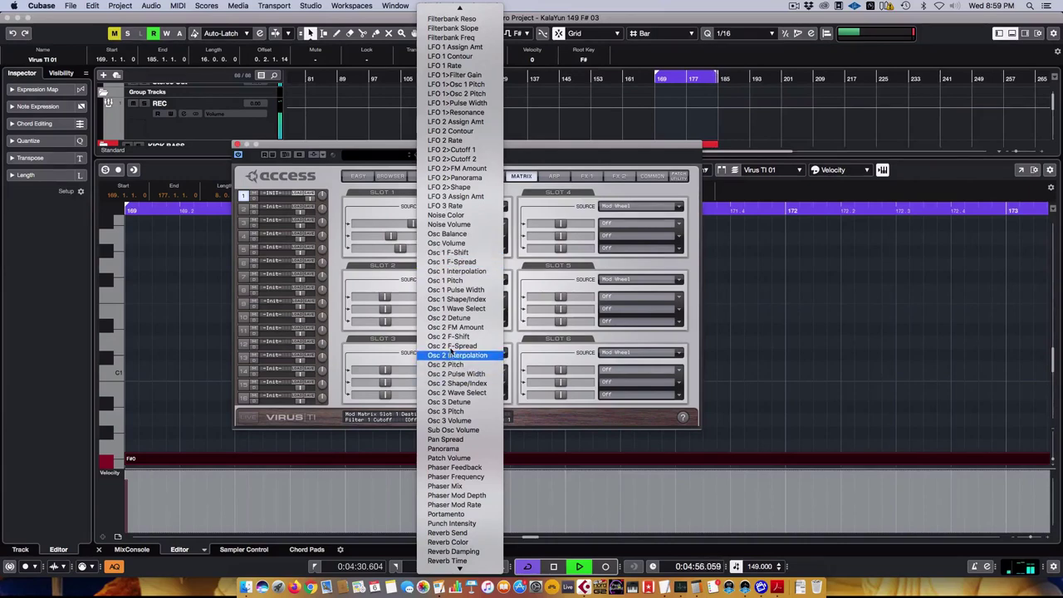
{"action": "left_click", "coordinate": [455, 326]}
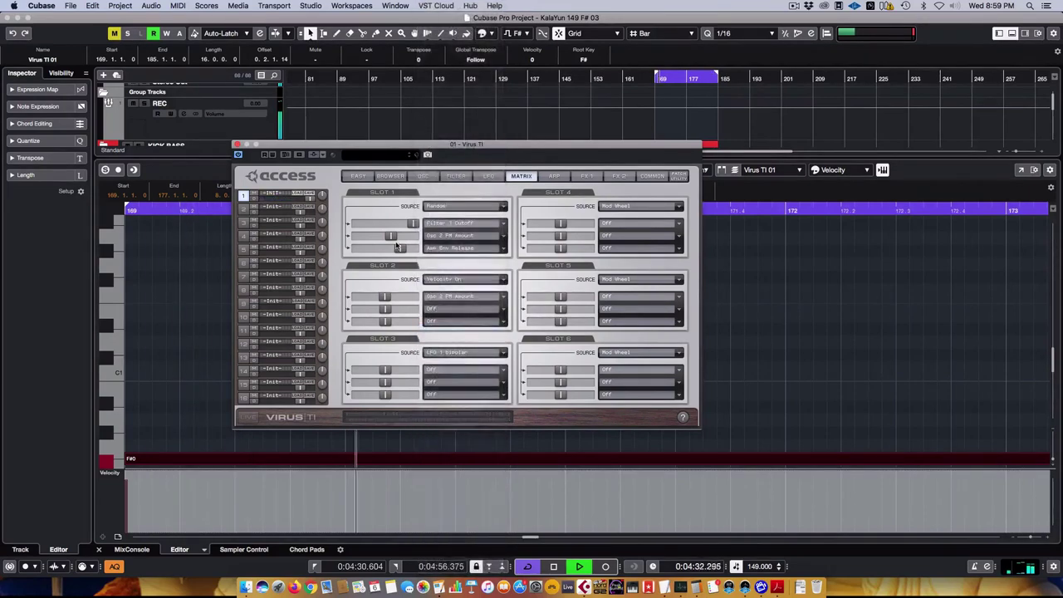
{"action": "left_click_drag", "start_coordinate": [390, 236], "coordinate": [406, 236]}
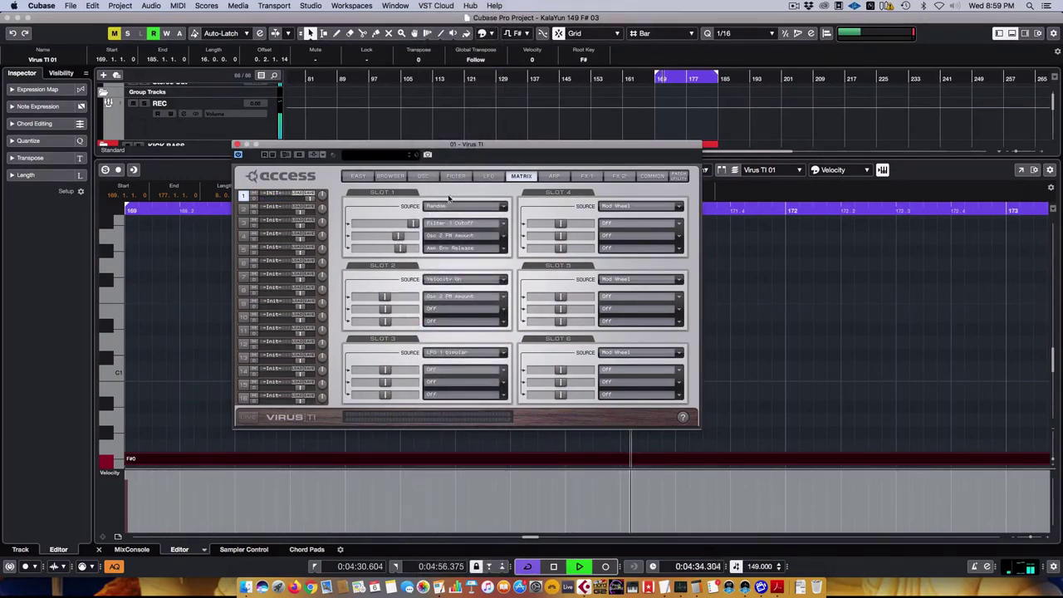
Step: Check the patch's filter and oscillator settings, and raise the sustained note one octave to F#1
{"action": "left_click", "coordinate": [489, 176]}
{"action": "left_click", "coordinate": [455, 176]}
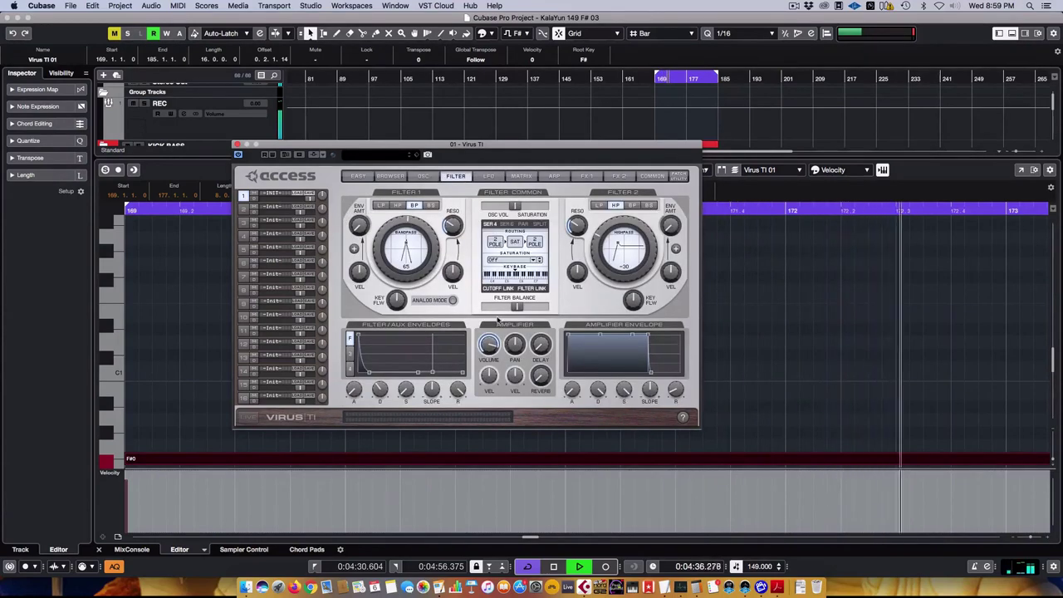
{"action": "left_click", "coordinate": [425, 176]}
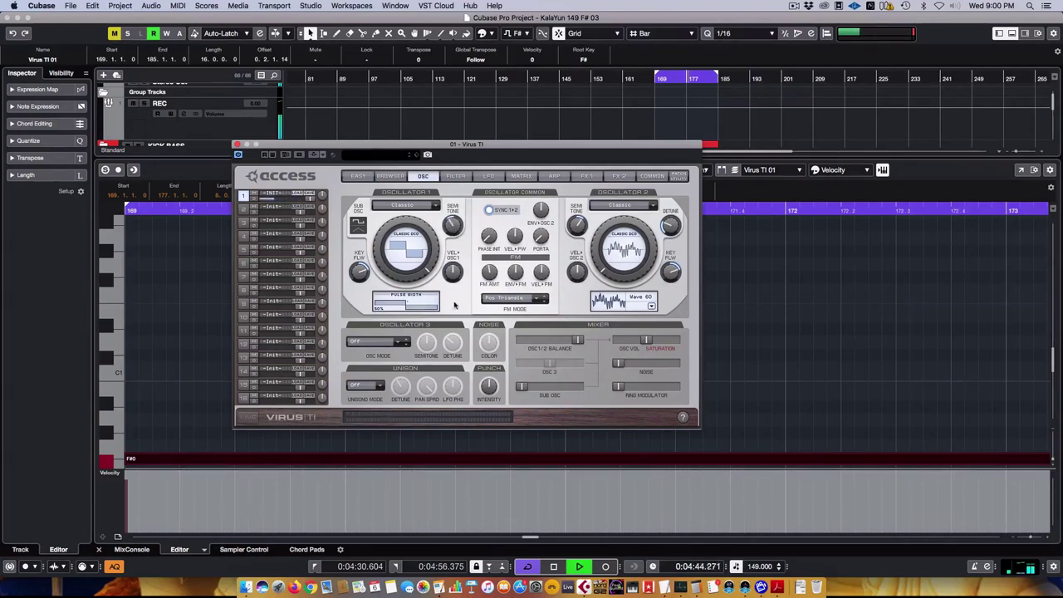
{"action": "left_click", "coordinate": [456, 465]}
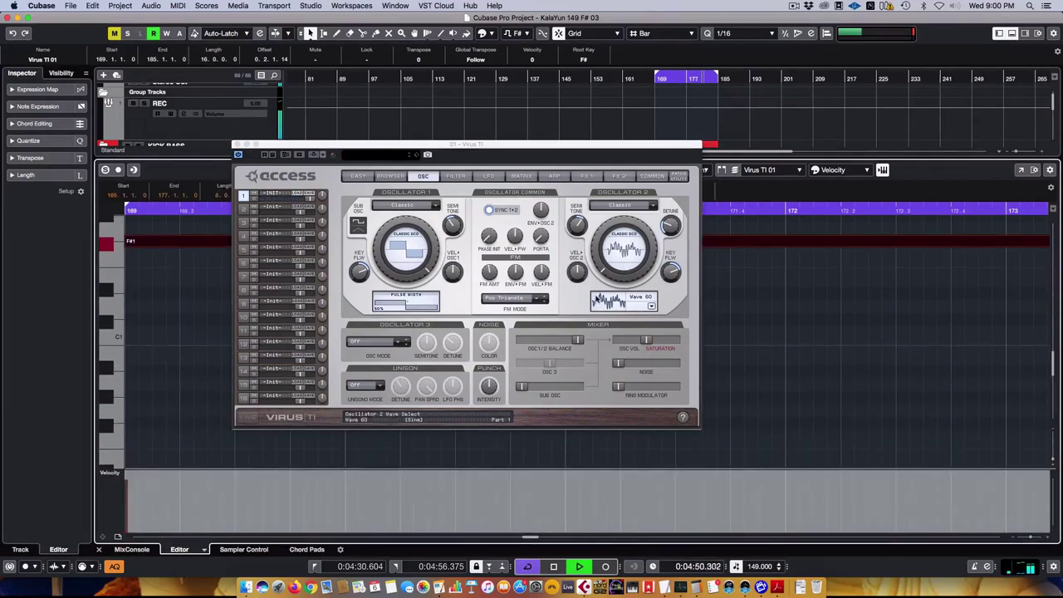
Step: Choose Wave 40 for oscillator 2, and shift oscillator 1's shape from pulse past sawtooth to use Wave 19
{"action": "left_click", "coordinate": [650, 306]}
{"action": "left_click", "coordinate": [667, 120]}
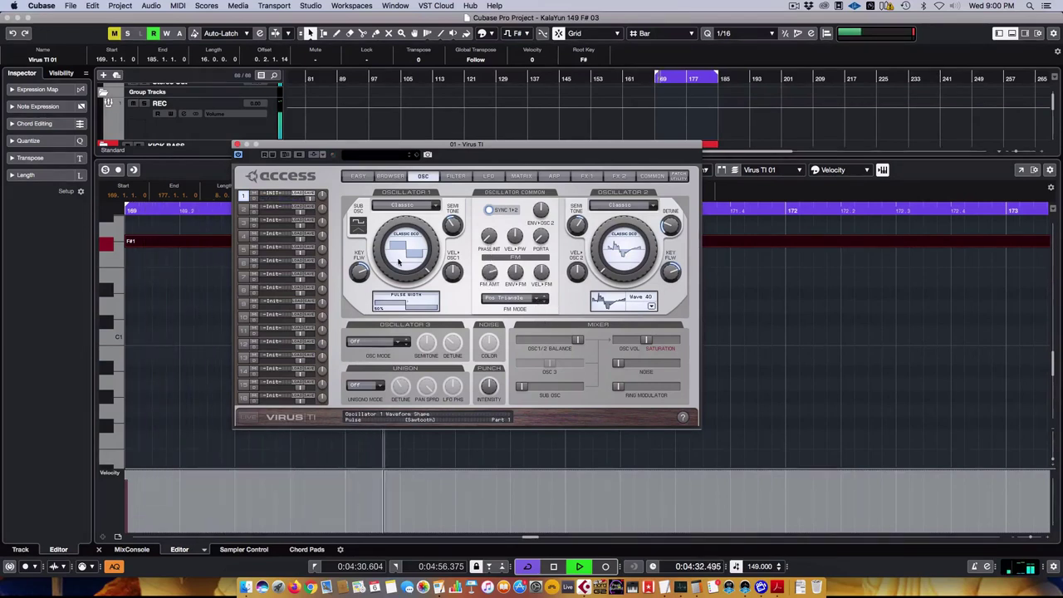
{"action": "mouse_move", "coordinate": [416, 231]}
{"action": "left_mouse_down"}
{"action": "mouse_move", "coordinate": [417, 278]}
{"action": "mouse_move", "coordinate": [416, 223]}
{"action": "left_mouse_up"}
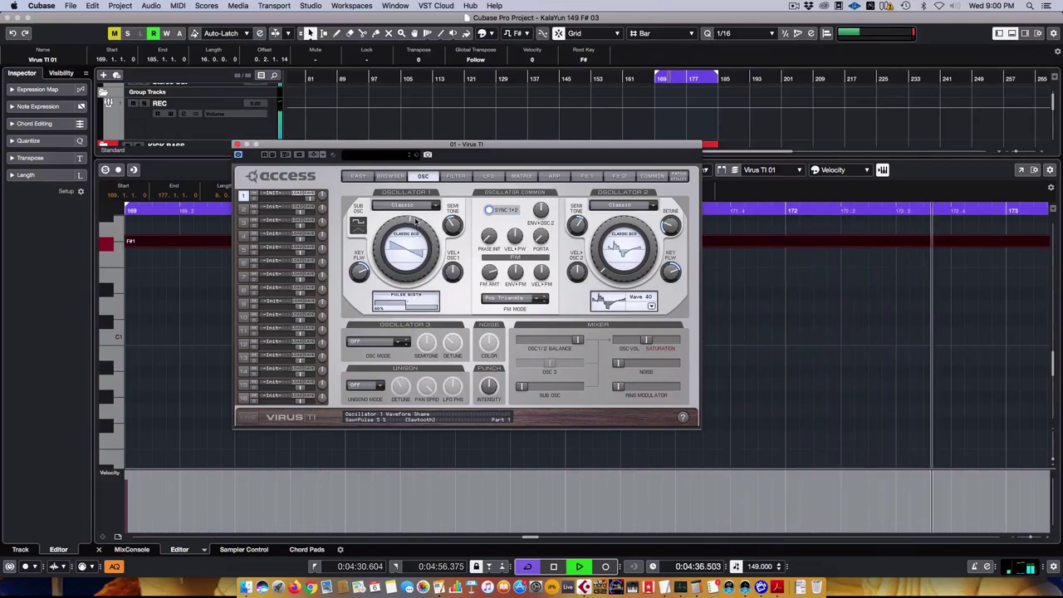
{"action": "scroll", "coordinate": [416, 222], "scroll_direction": "down", "scroll_amount": 3}
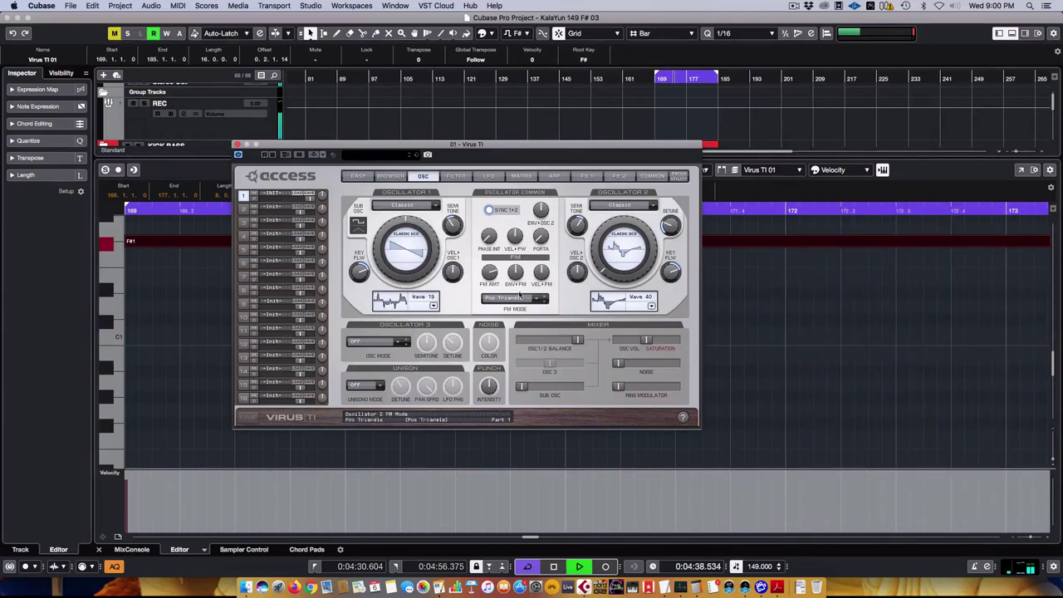
Step: Try the Triangle FM mode for oscillator 2 in place of Pos Triangle
{"action": "left_click", "coordinate": [537, 300]}
{"action": "left_click", "coordinate": [507, 304]}
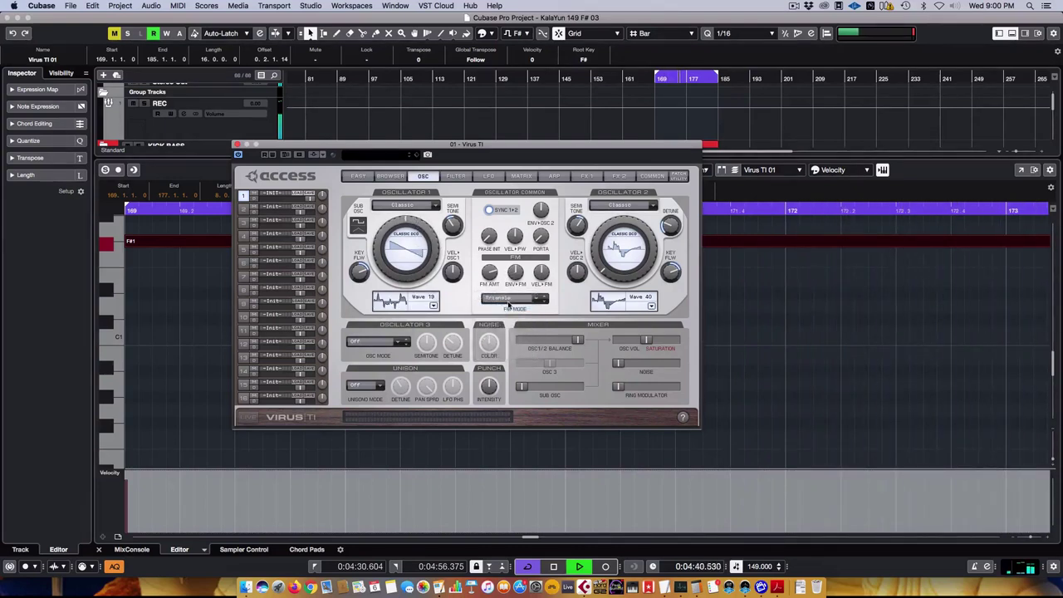
{"action": "left_click", "coordinate": [512, 303]}
{"action": "left_click", "coordinate": [505, 285]}
Step: Raise the Virus TI delay send to about -16.4 dB and check the available delay clock divisions
{"action": "left_click_drag", "start_coordinate": [463, 148], "coordinate": [484, 225]}
{"action": "left_click", "coordinate": [639, 253]}
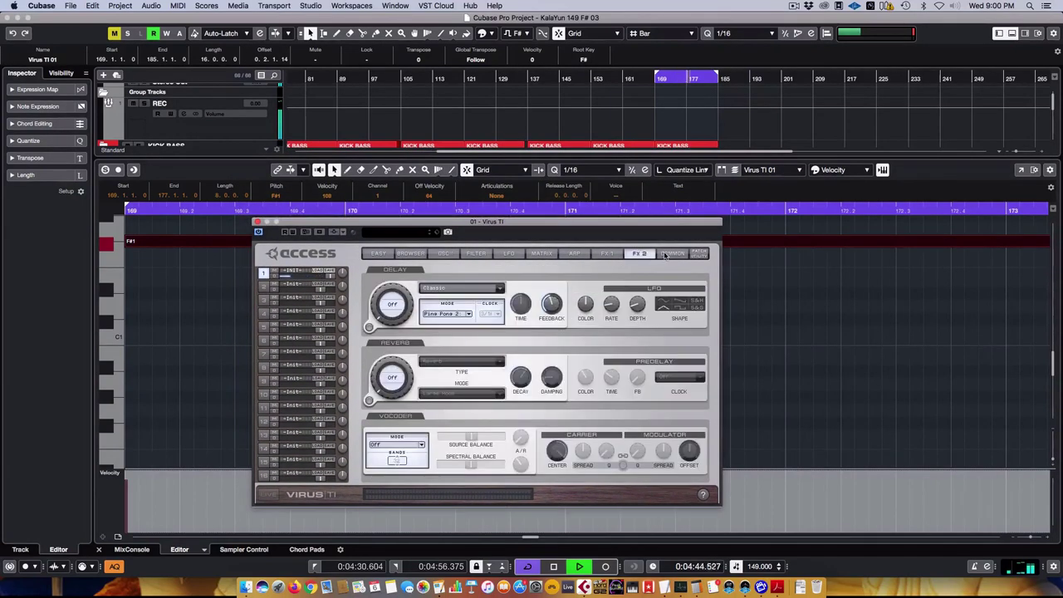
{"action": "left_click", "coordinate": [672, 253]}
{"action": "left_click", "coordinate": [638, 254]}
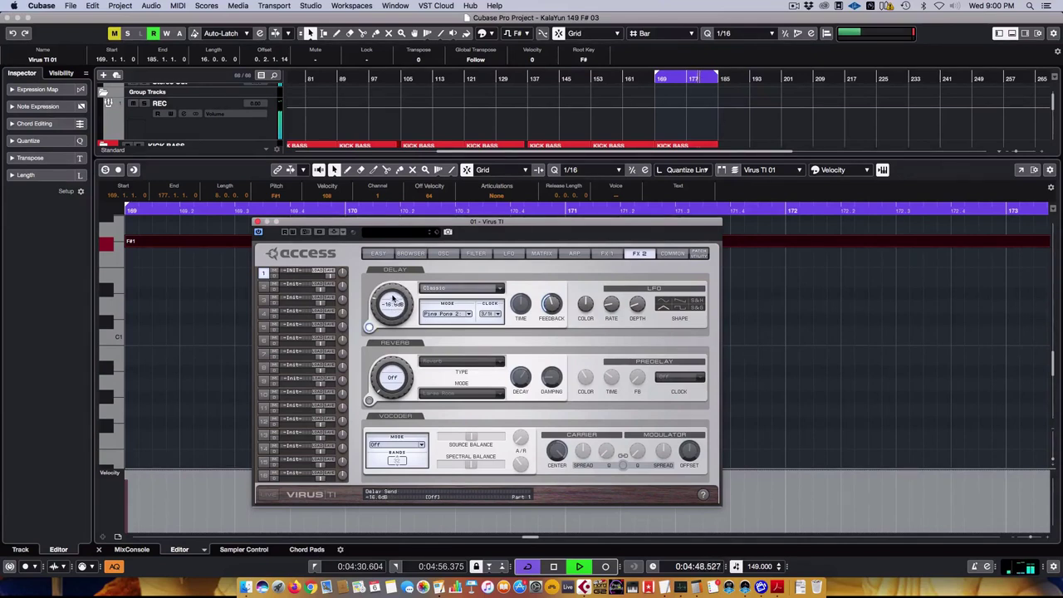
{"action": "left_click", "coordinate": [483, 314]}
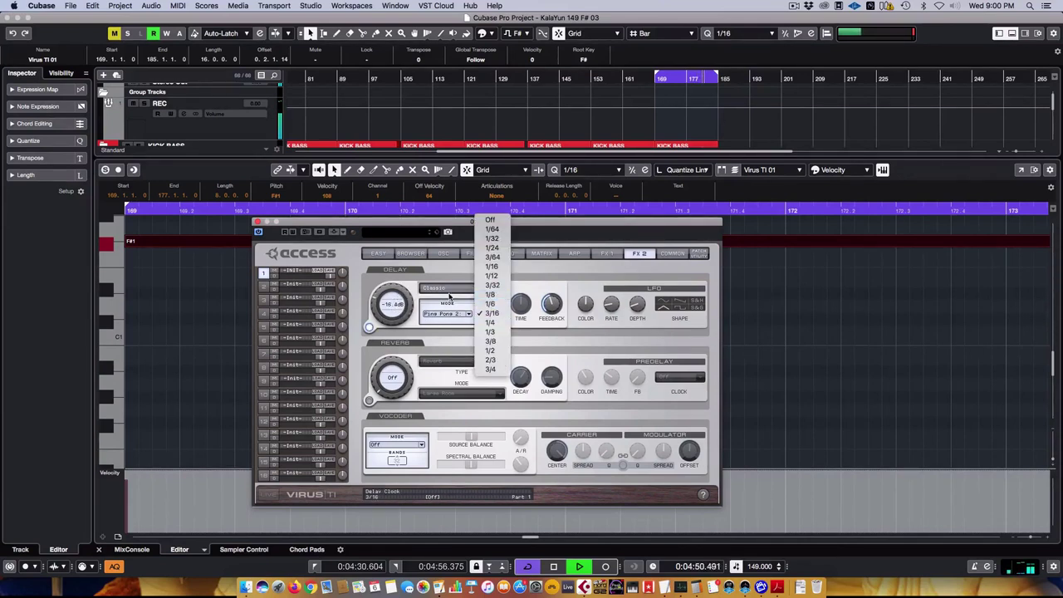
{"action": "left_click", "coordinate": [449, 297]}
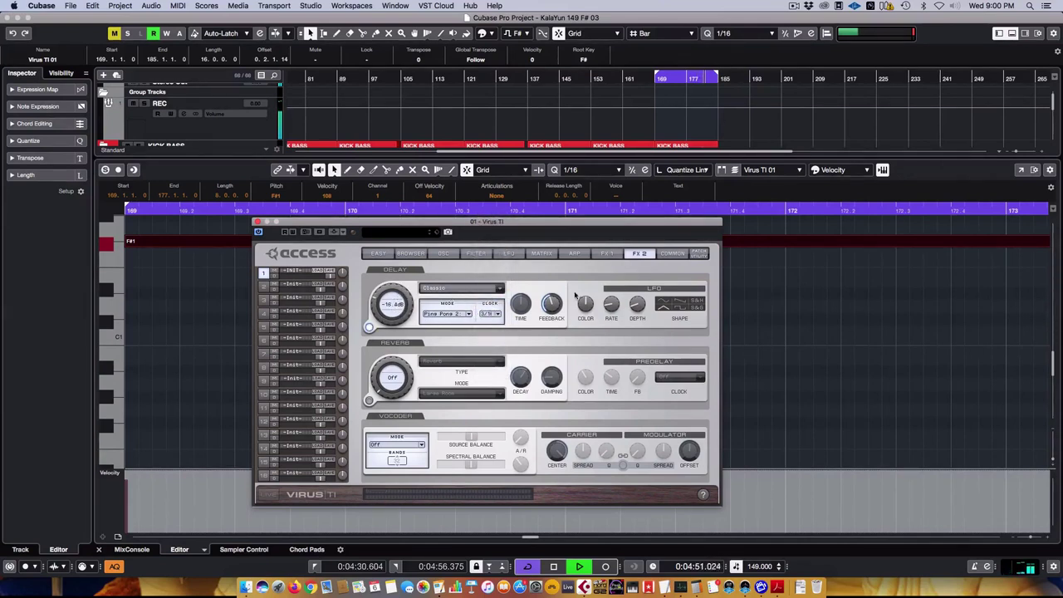
Step: Close the Virus TI window and the note editor, and show the channel fader of the Audio 13 track
{"action": "left_click", "coordinate": [258, 223]}
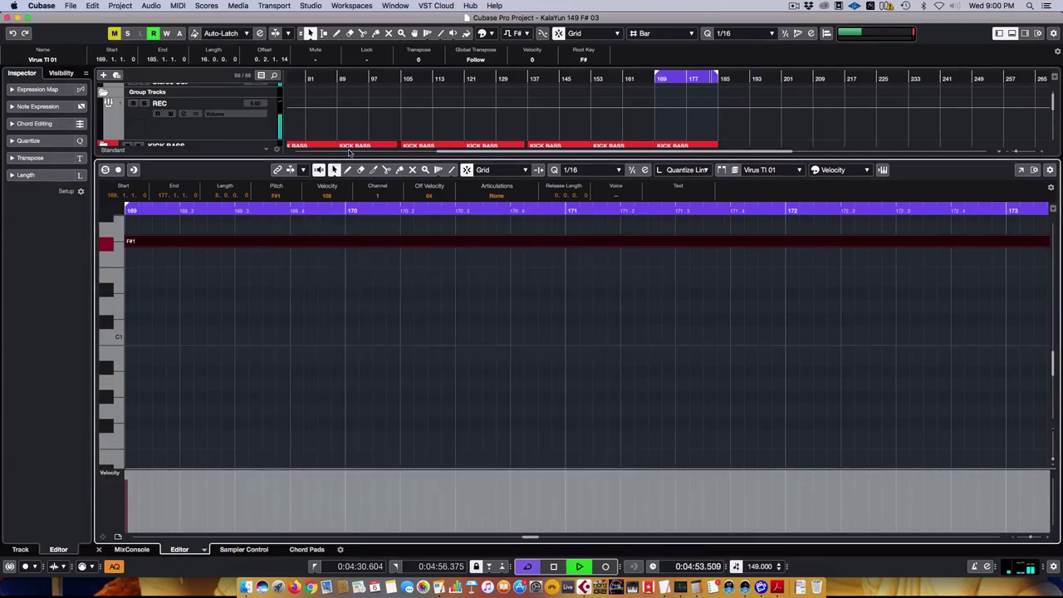
{"action": "left_click", "coordinate": [98, 550]}
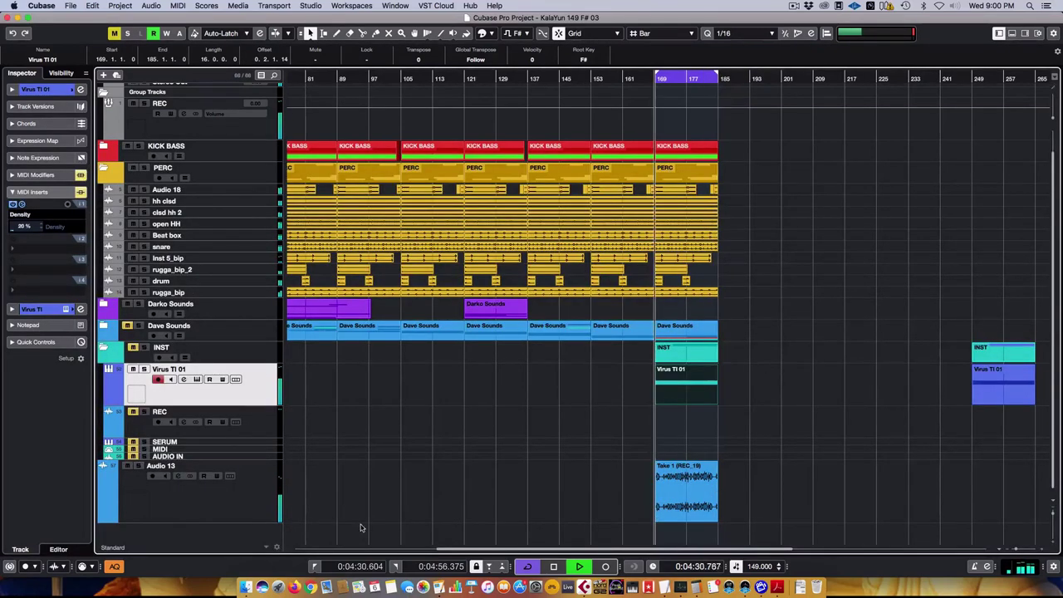
{"action": "left_click", "coordinate": [191, 498]}
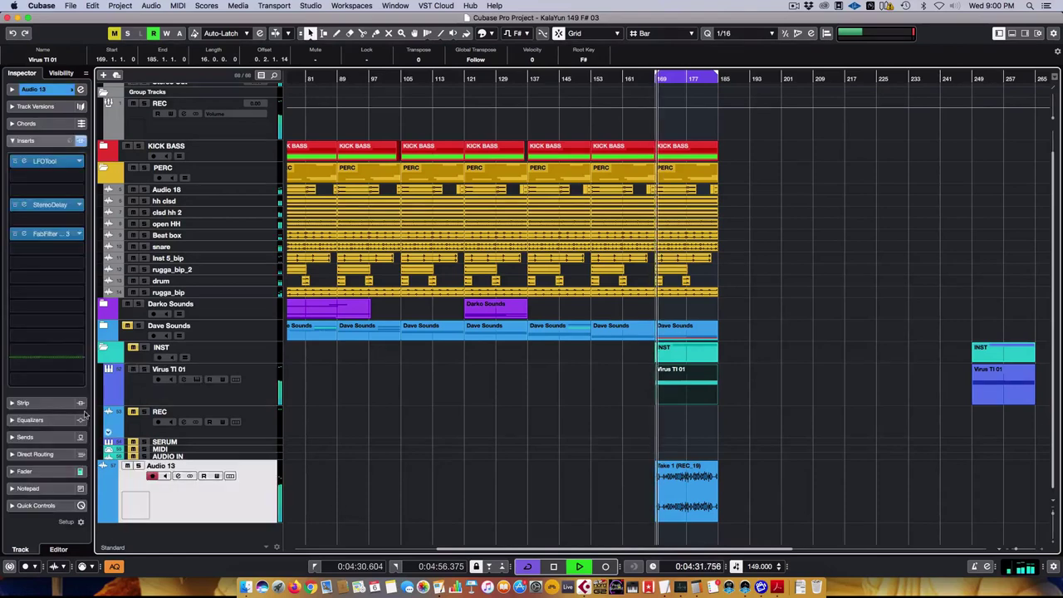
{"action": "left_click", "coordinate": [65, 470]}
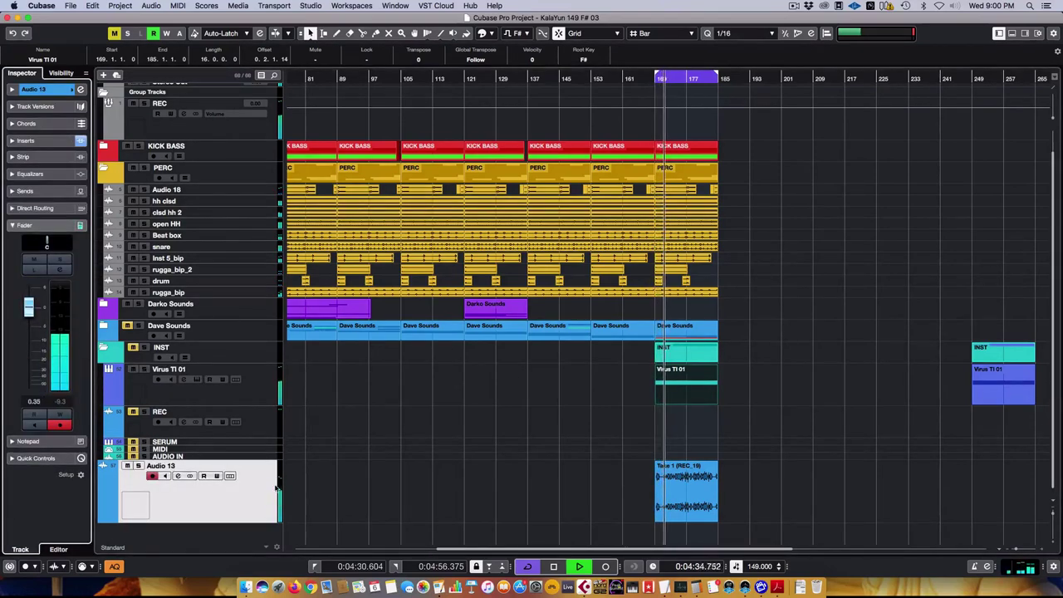
Step: Expand the Dave Sounds folder and briefly solo the dpvco track to listen to it alone
{"action": "left_click", "coordinate": [199, 394]}
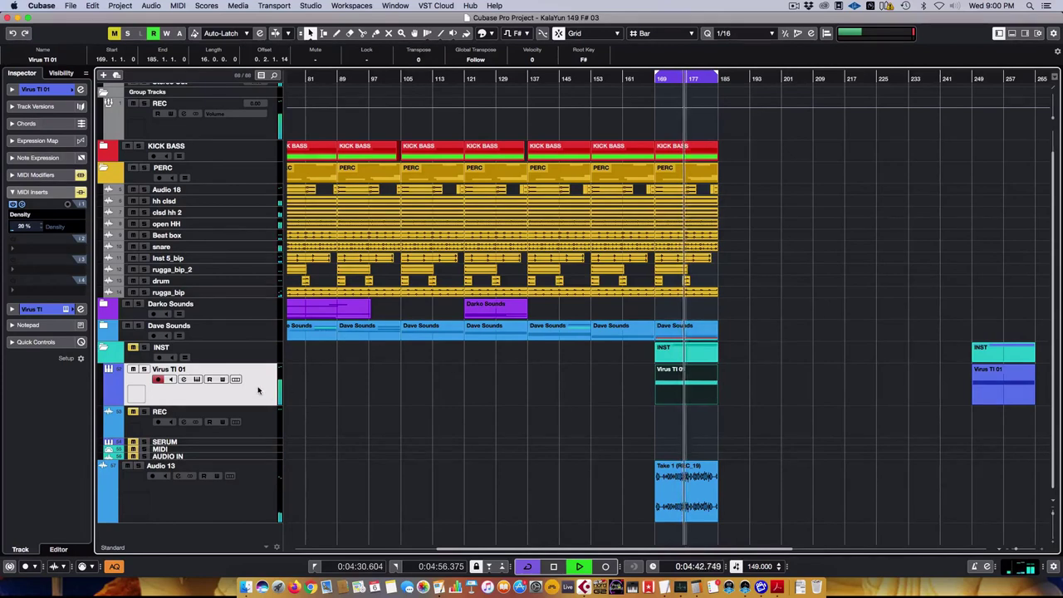
{"action": "left_click", "coordinate": [105, 326]}
{"action": "scroll", "coordinate": [296, 298], "scroll_direction": "down", "scroll_amount": 5}
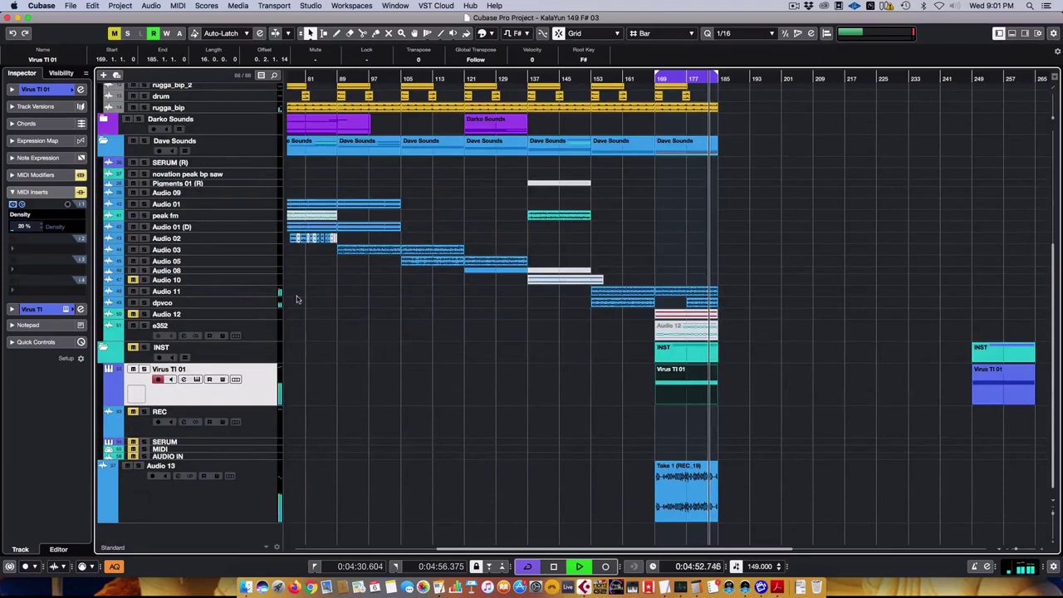
{"action": "left_click", "coordinate": [144, 302]}
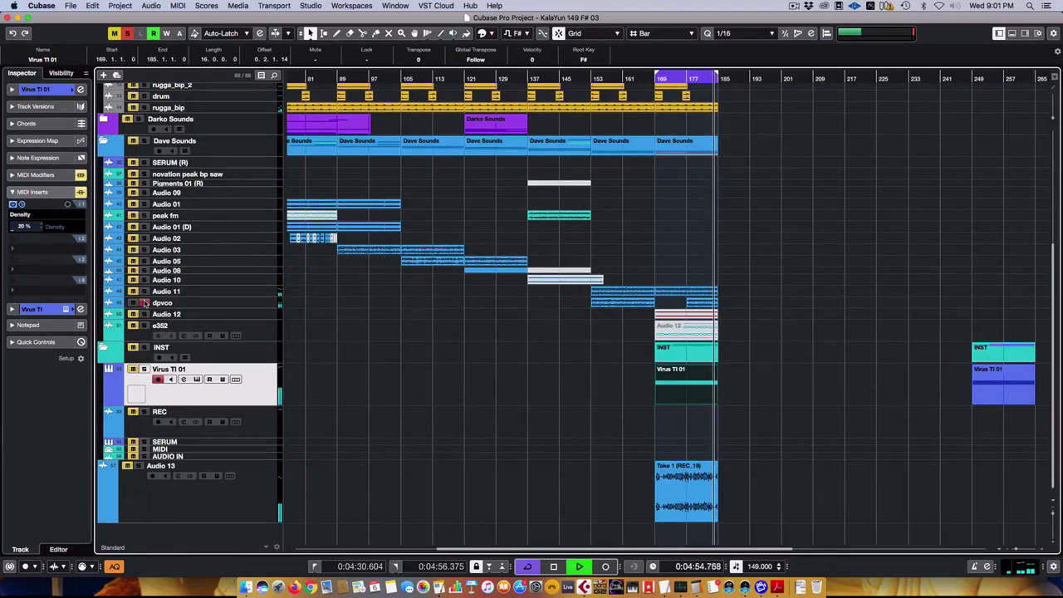
{"action": "left_click", "coordinate": [144, 302]}
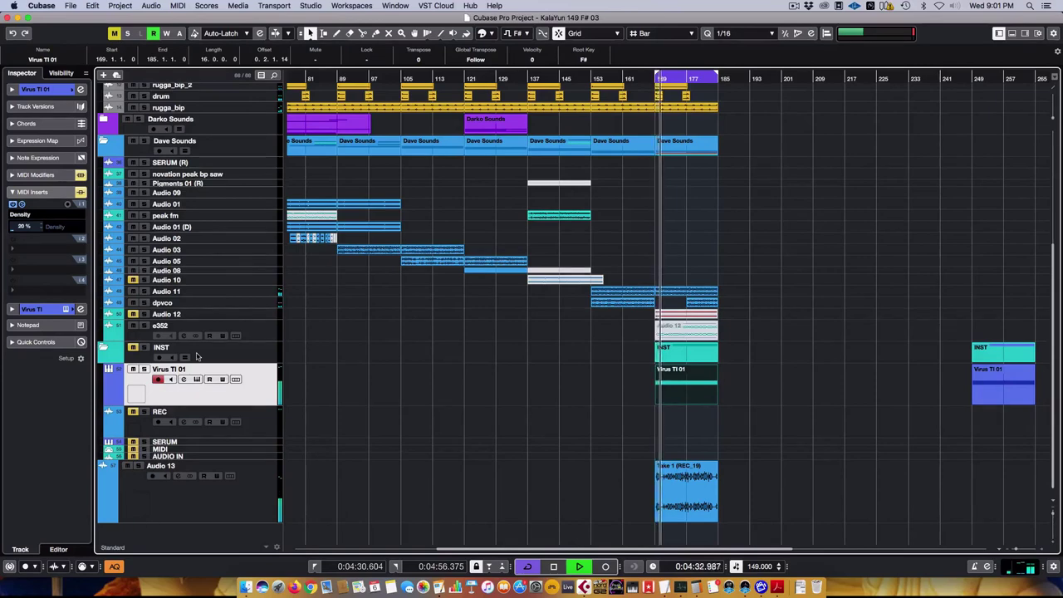
Step: Reopen the Virus TI instrument of the Virus TI 01 track, stop playback, and reposition the synth window over the arrangement
{"action": "left_click", "coordinate": [65, 309]}
{"action": "key", "text": "space"}
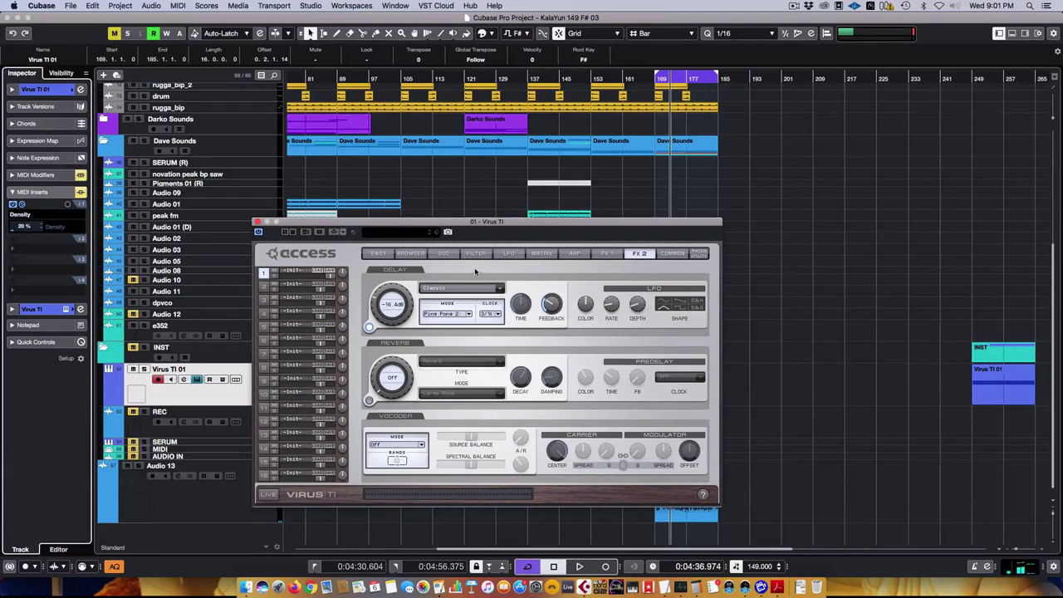
{"action": "left_click_drag", "start_coordinate": [484, 225], "coordinate": [539, 217]}
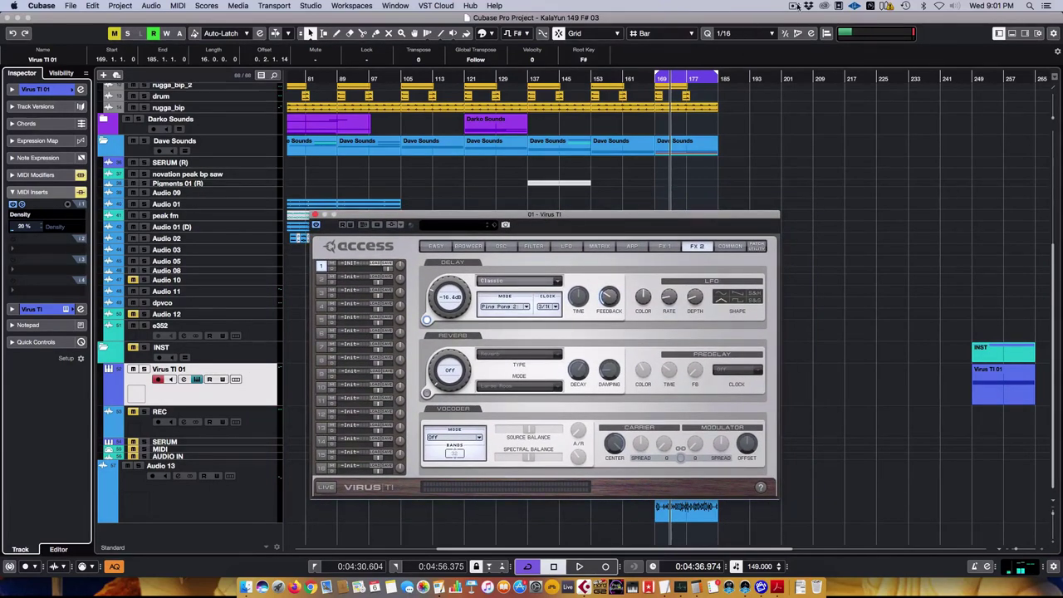